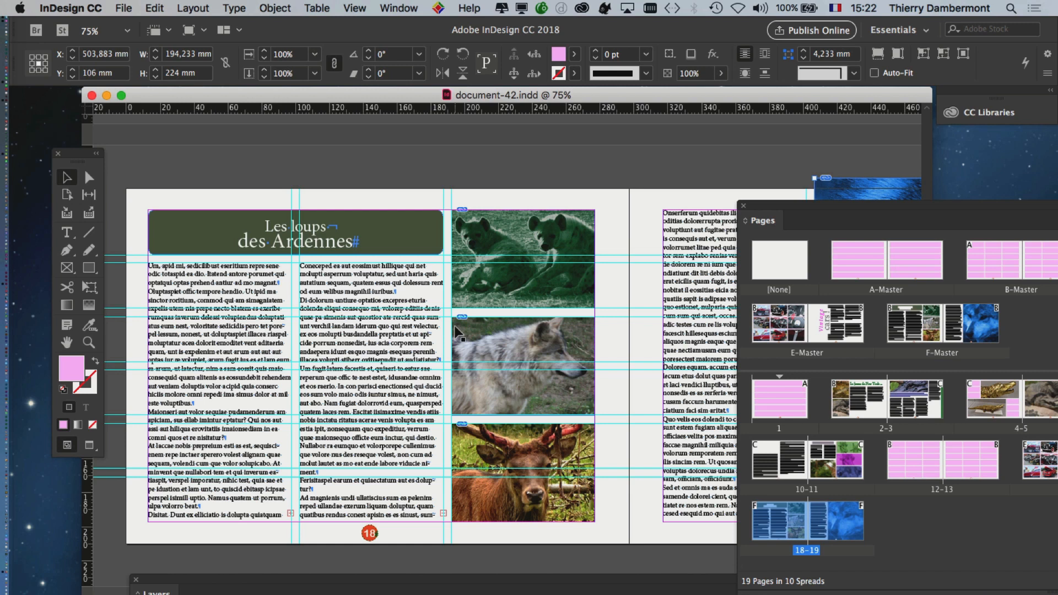
# Switch to Firefox and look through the Canis lupus Wikipedia article for text to use in the layout.
pyautogui.press('super+Tab')
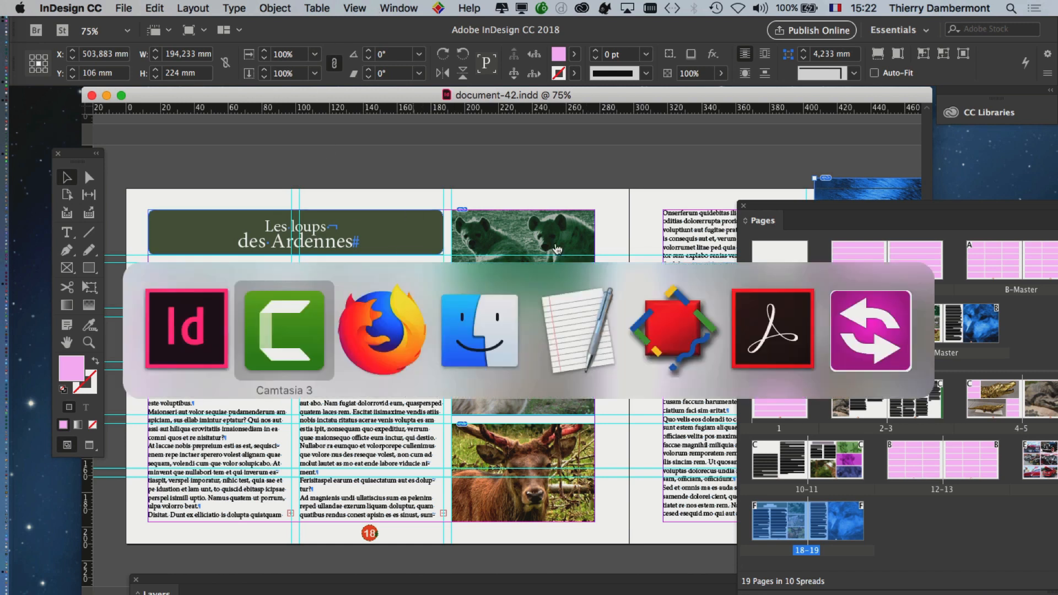
pyautogui.click(358, 346)
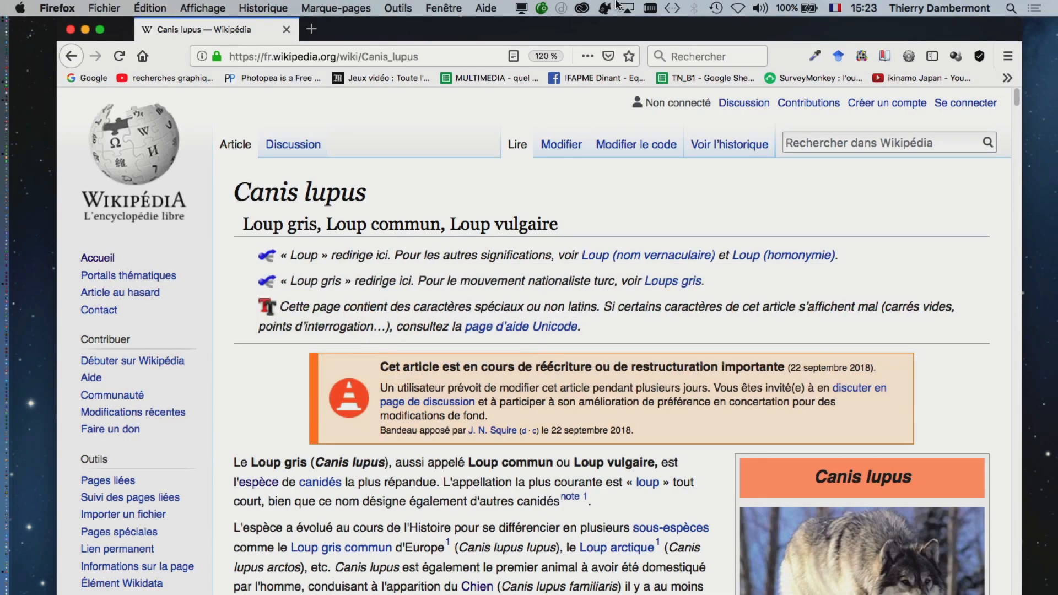
pyautogui.moveTo(449, 36); pyautogui.dragTo(408, 36)
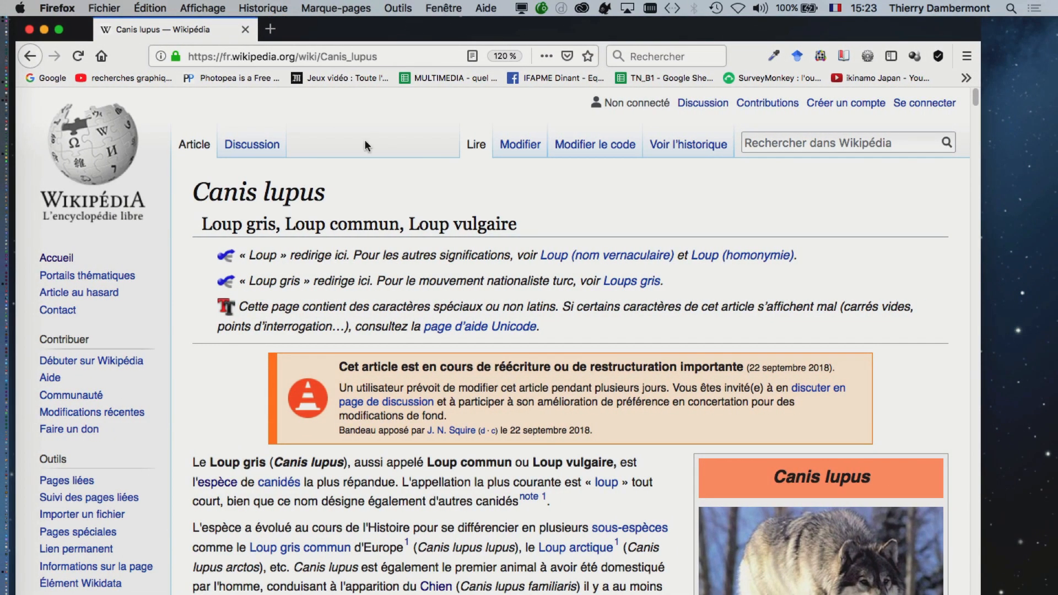
pyautogui.scroll(-8, 430, 301)
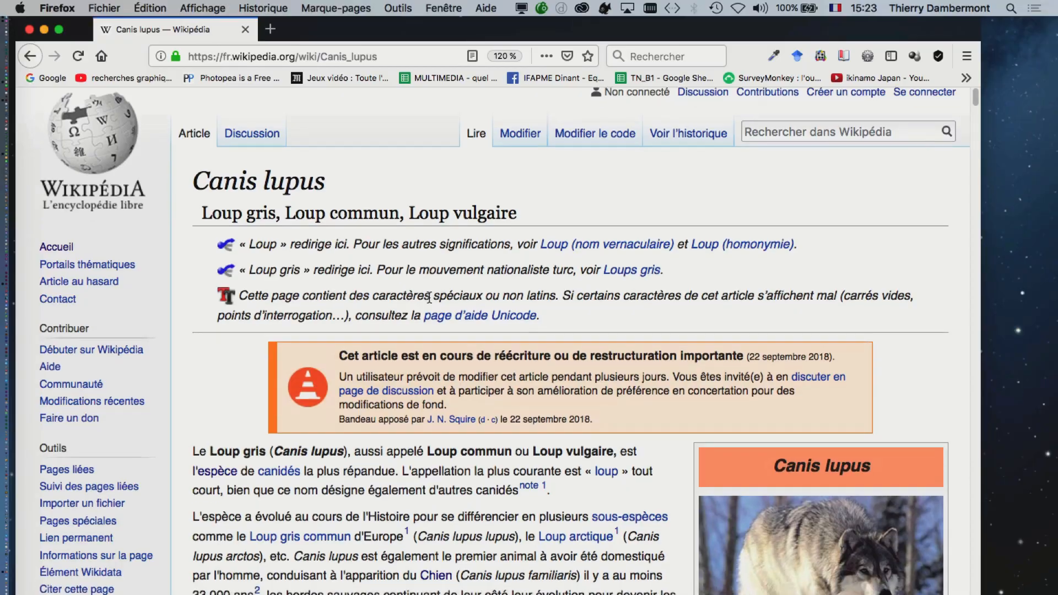
pyautogui.scroll(-20, 429, 295)
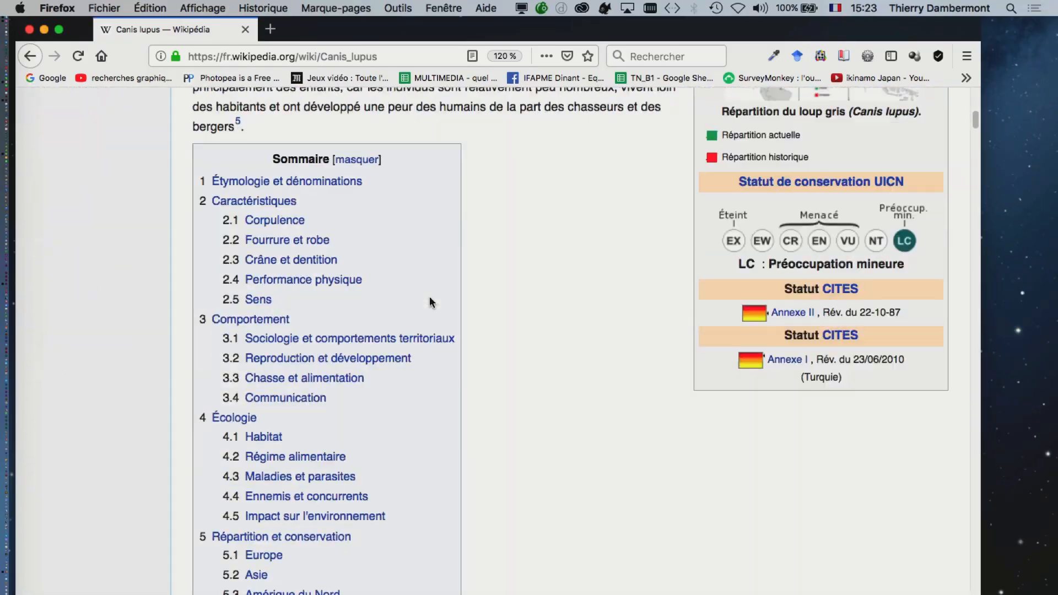
pyautogui.scroll(-14, 429, 296)
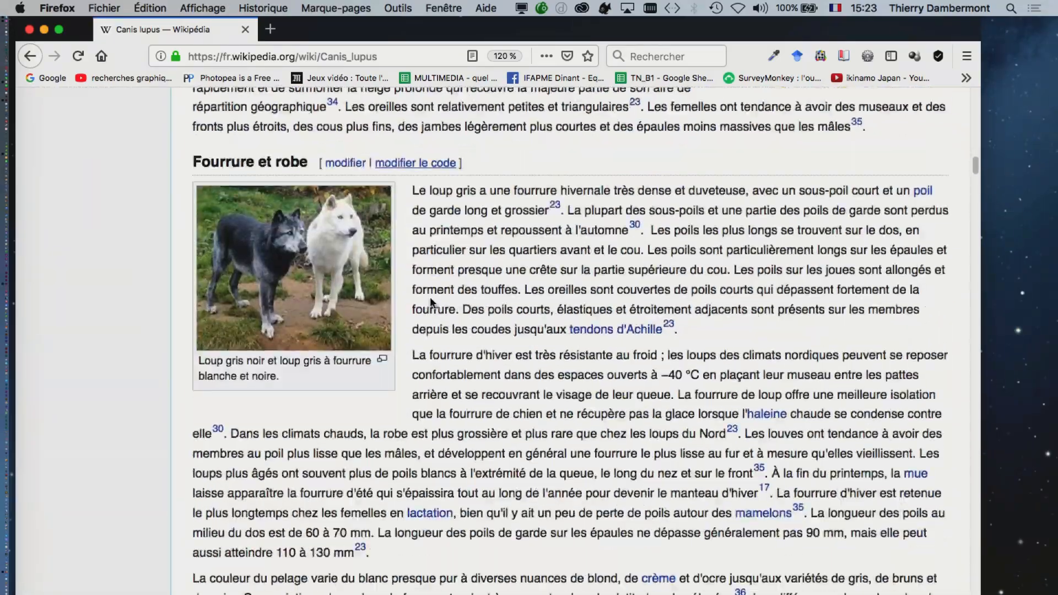
pyautogui.scroll(8, 430, 297)
pyautogui.scroll(20, 433, 297)
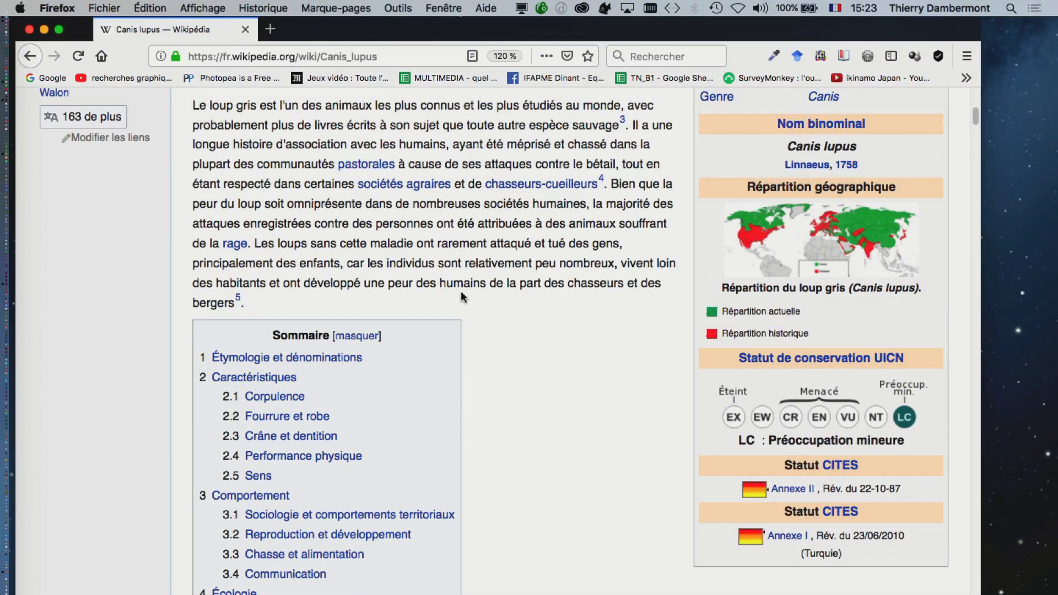
# Reduce the Wikipedia page's zoom to 90% and return to the article's introduction.
pyautogui.press('super+minus')
pyautogui.press('super+minus')
pyautogui.press('super+minus')
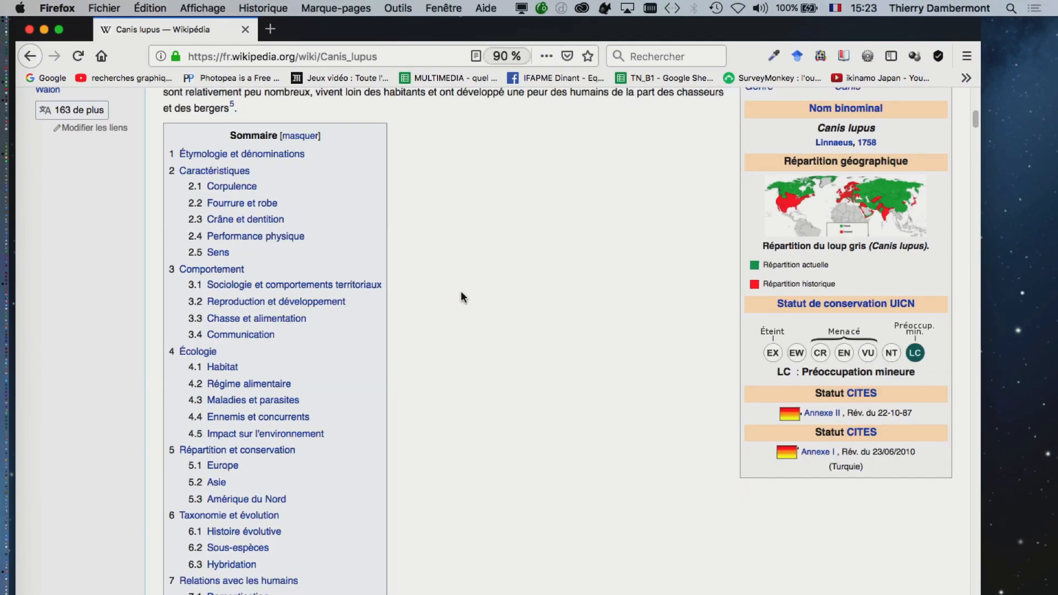
pyautogui.scroll(10, 461, 291)
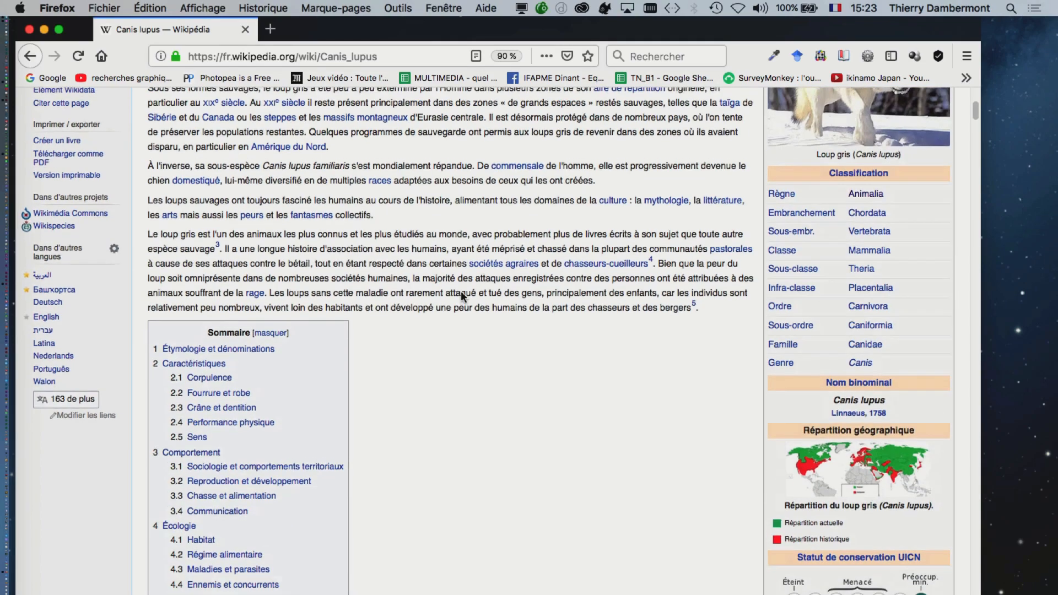
pyautogui.scroll(5, 461, 291)
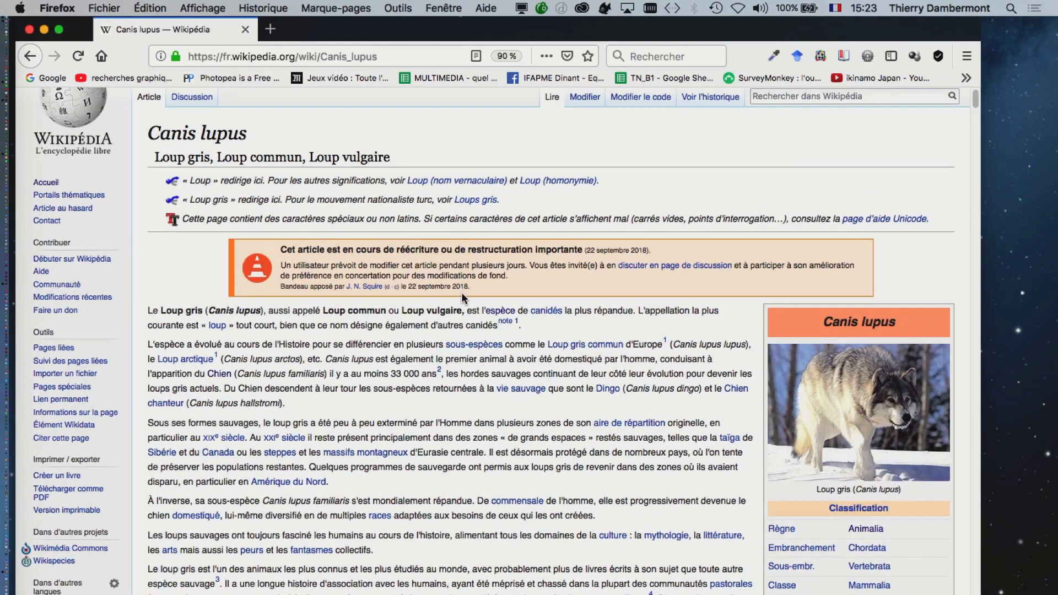
pyautogui.scroll(-2, 238, 310)
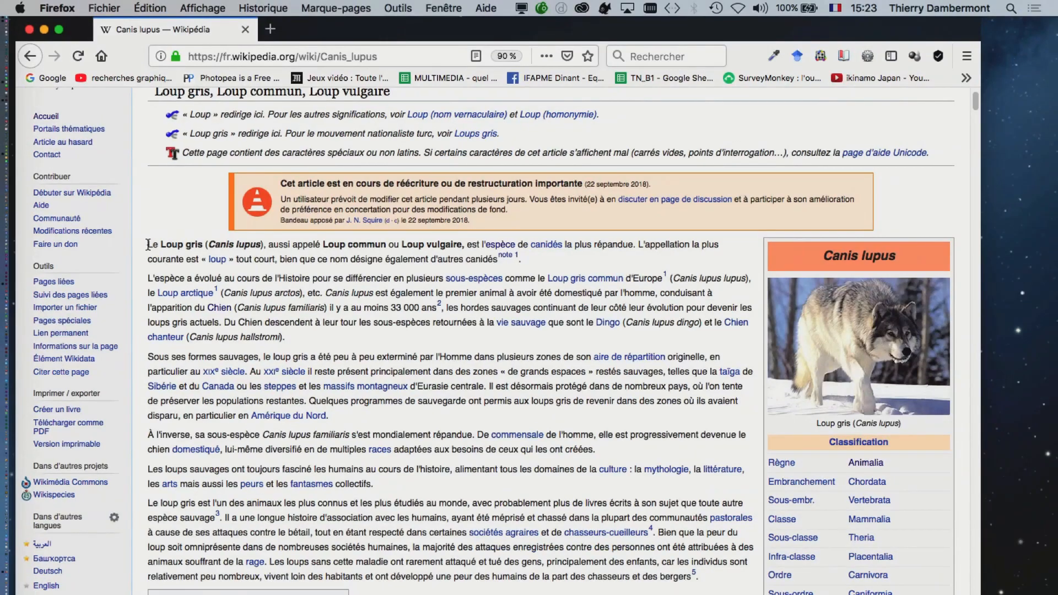
pyautogui.moveTo(148, 244); pyautogui.dragTo(699, 589)
pyautogui.scroll(-2, 550, 341)
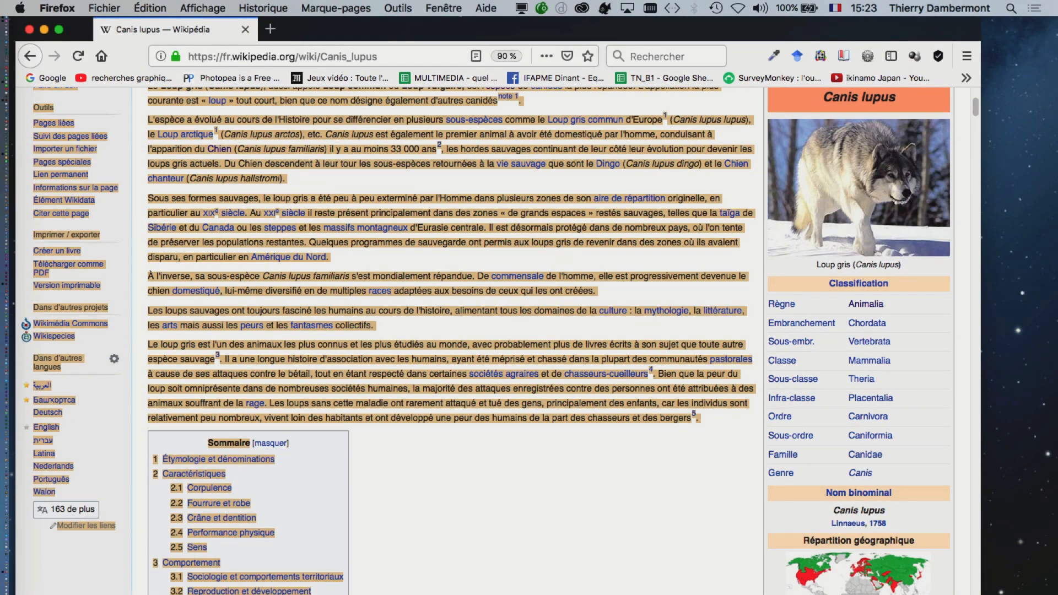
pyautogui.moveTo(980, 593); pyautogui.dragTo(988, 571)
pyautogui.scroll(5, 267, 205)
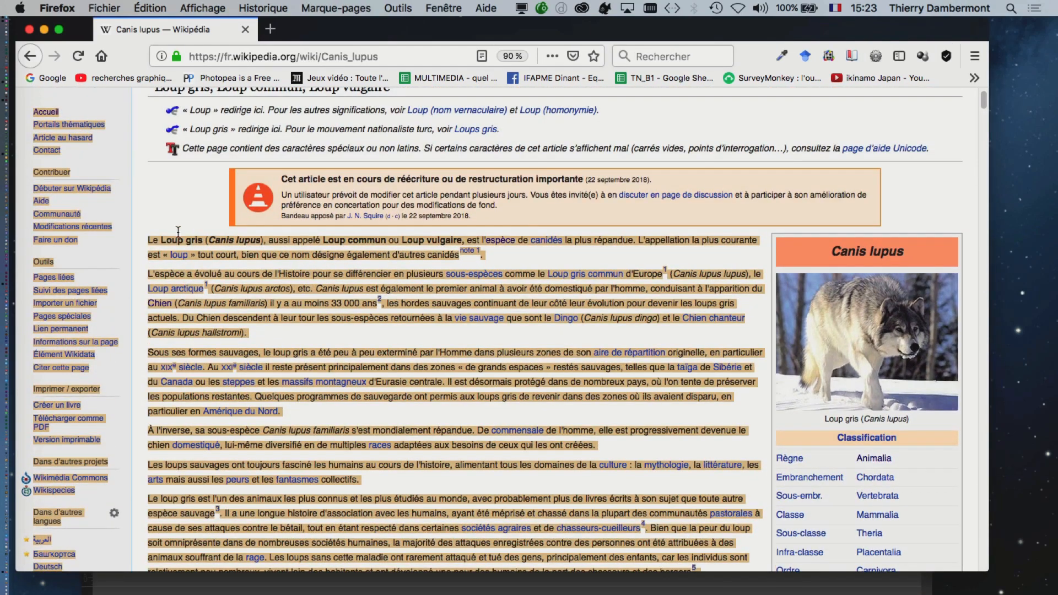
pyautogui.click(139, 244)
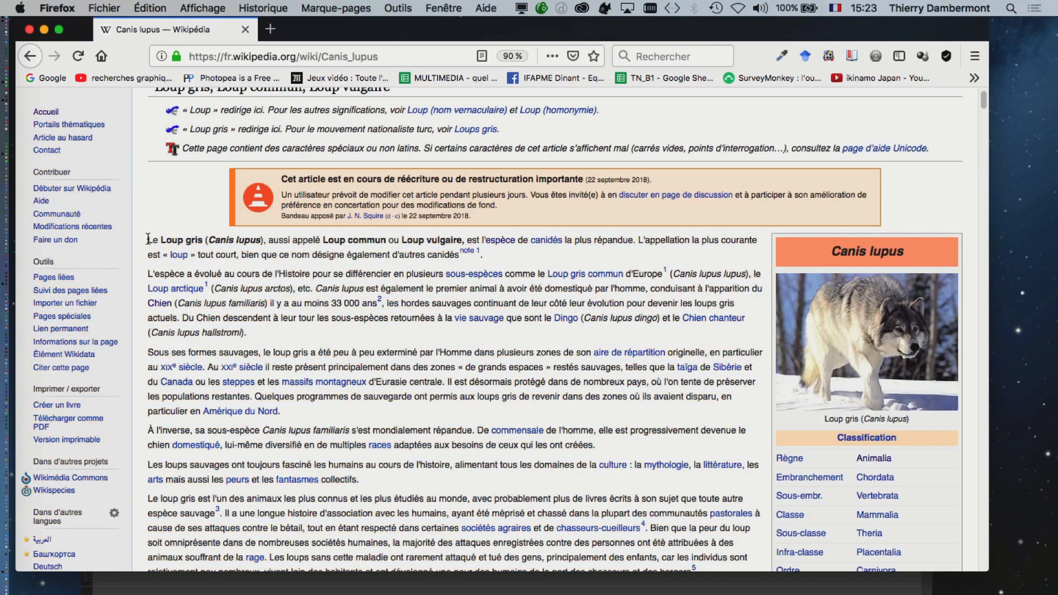
# Copy the article text from "Le Loup gris" in the introduction to the end of the "Fourrure et robe" text, above its photo row.
pyautogui.moveTo(149, 240); pyautogui.dragTo(962, 292)
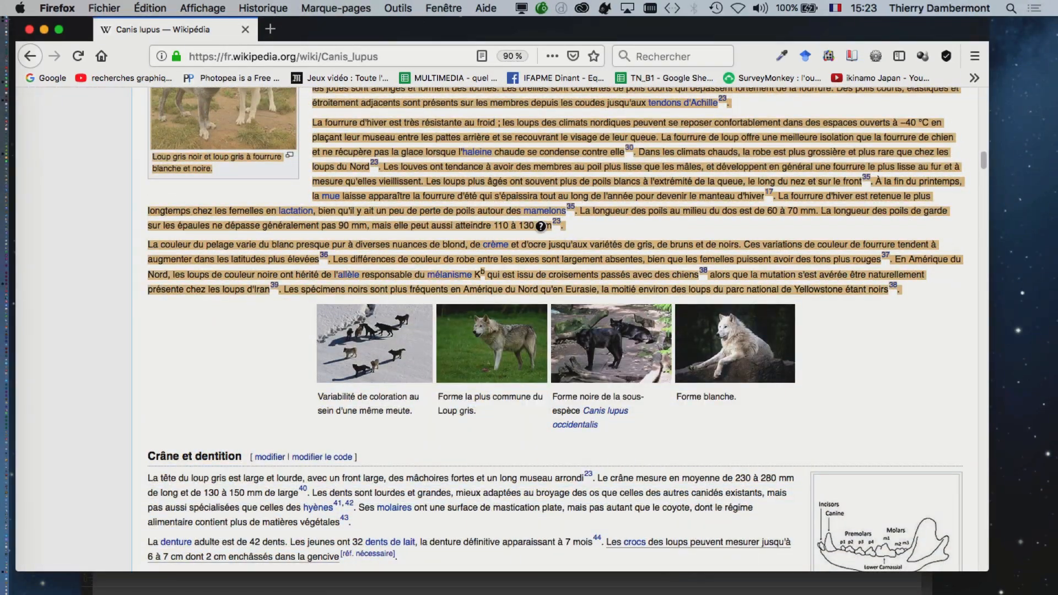
pyautogui.scroll(12, 540, 225)
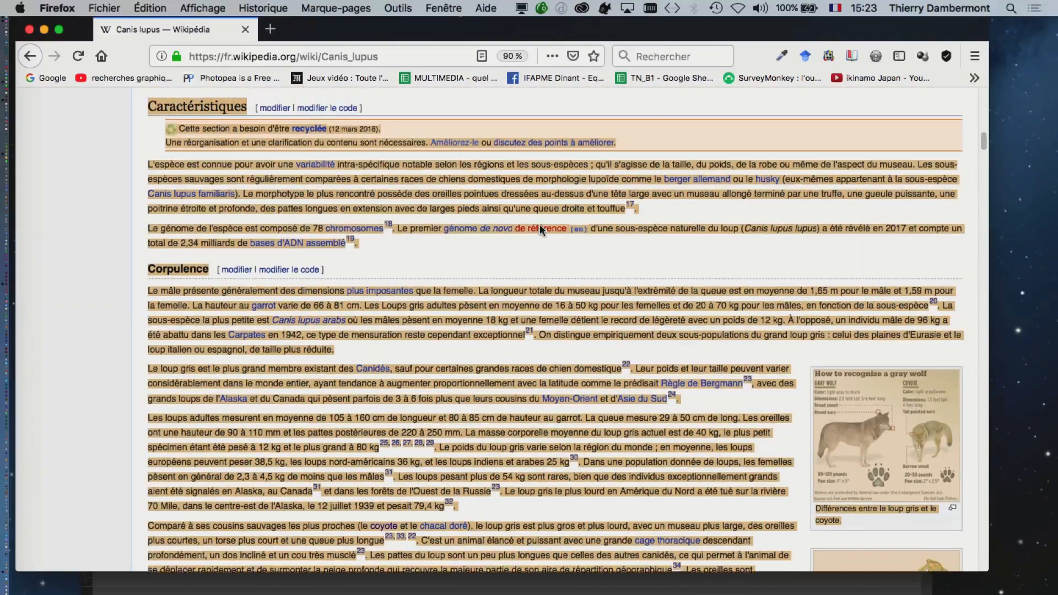
pyautogui.scroll(15, 540, 223)
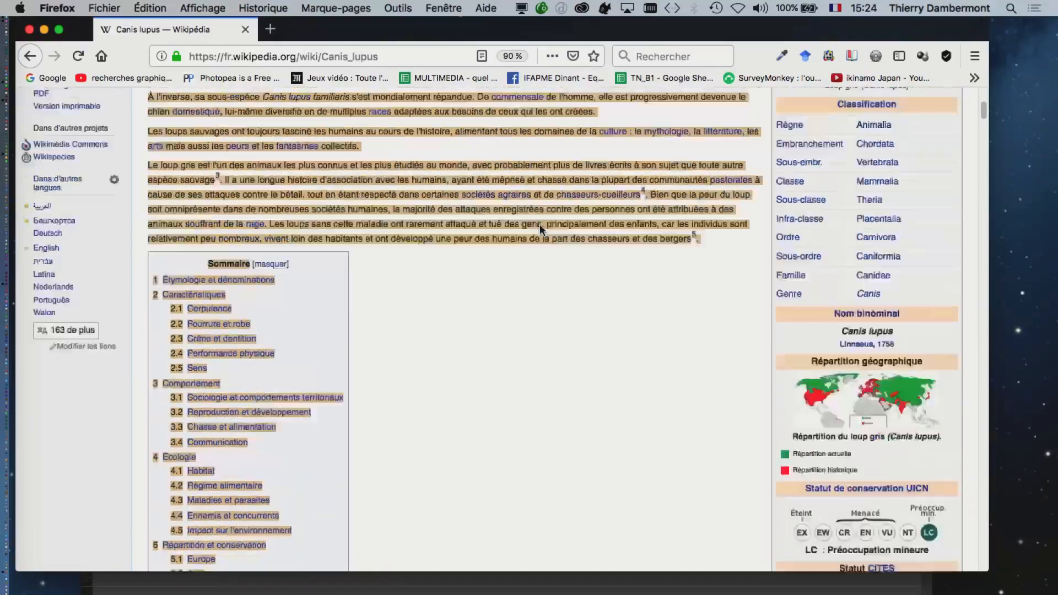
pyautogui.scroll(5, 540, 224)
pyautogui.click(149, 7)
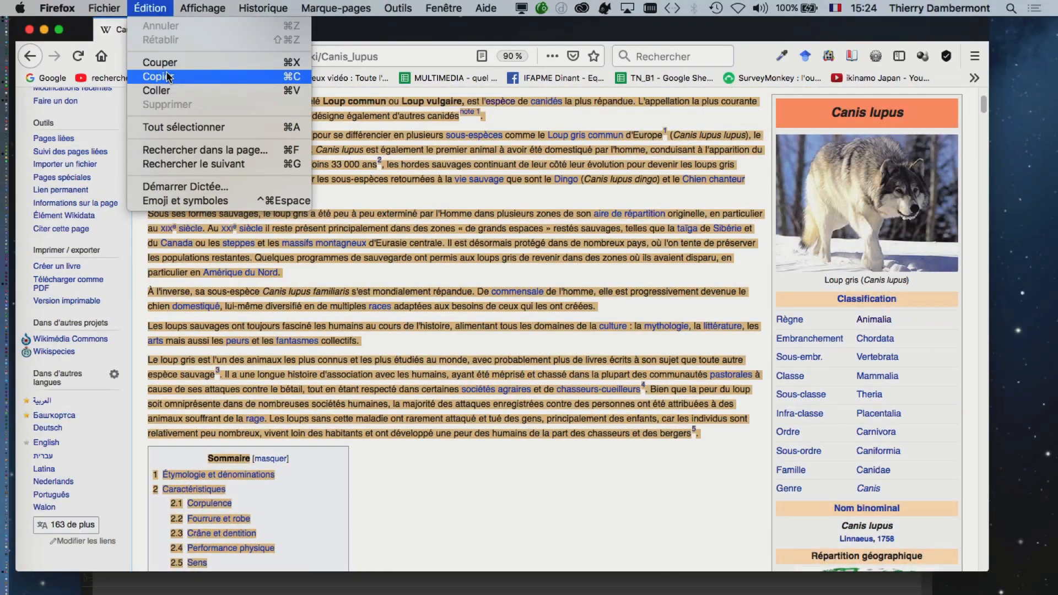
pyautogui.click(167, 77)
# Switch back to the InDesign document and replace all placeholder text in page 18's first column with the copied wolf article.
pyautogui.moveTo(309, 33); pyautogui.dragTo(639, 105)
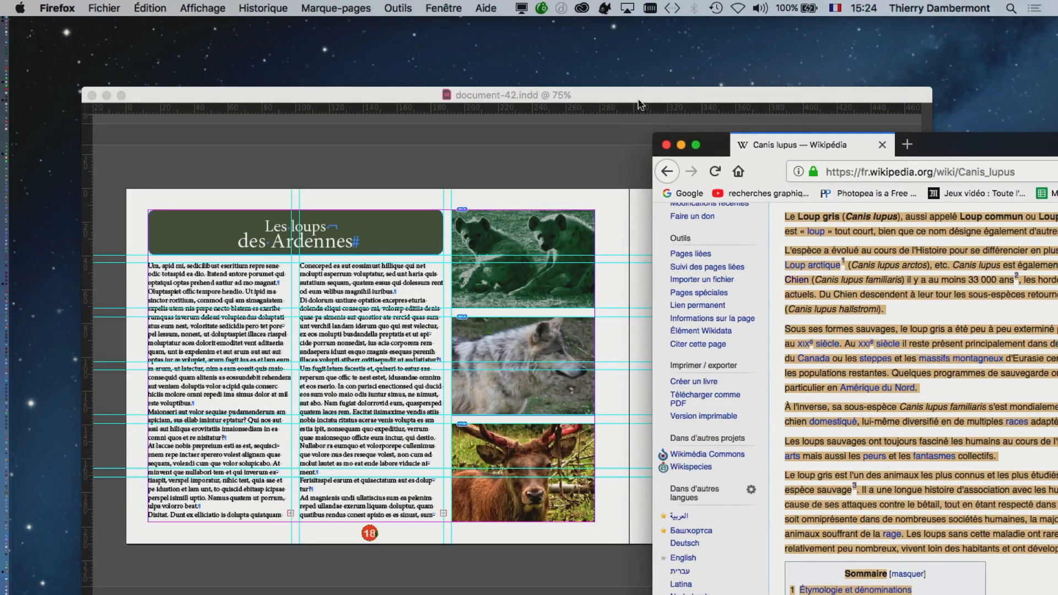
pyautogui.click(351, 98)
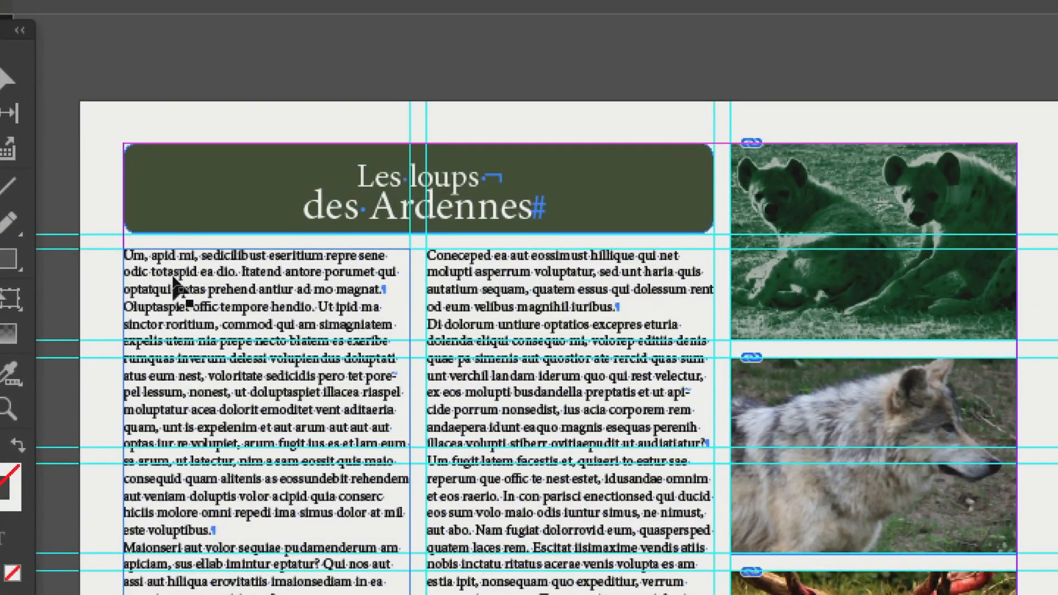
pyautogui.click(174, 282)
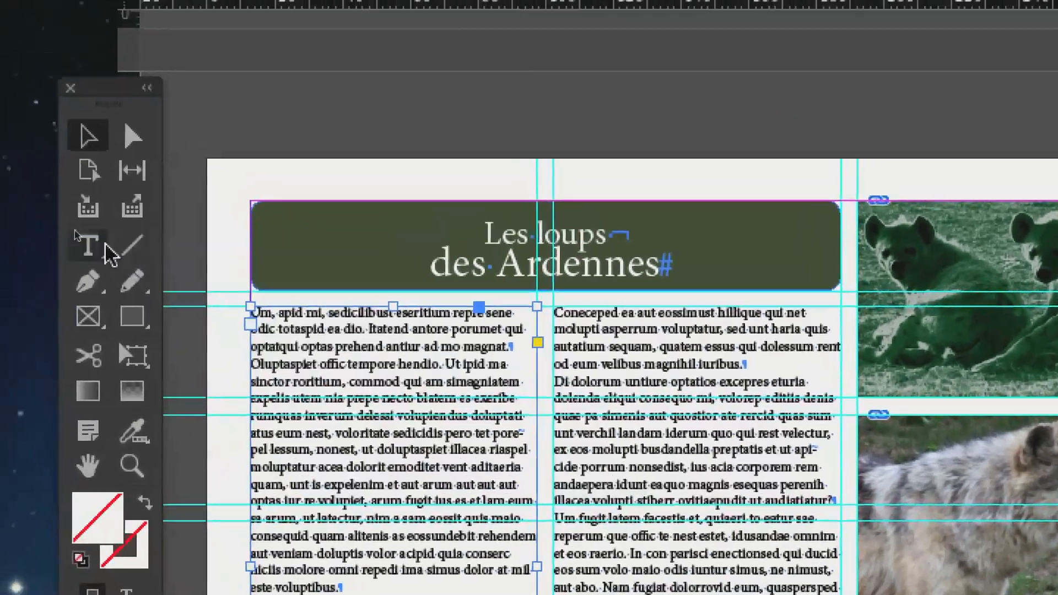
pyautogui.click(99, 248)
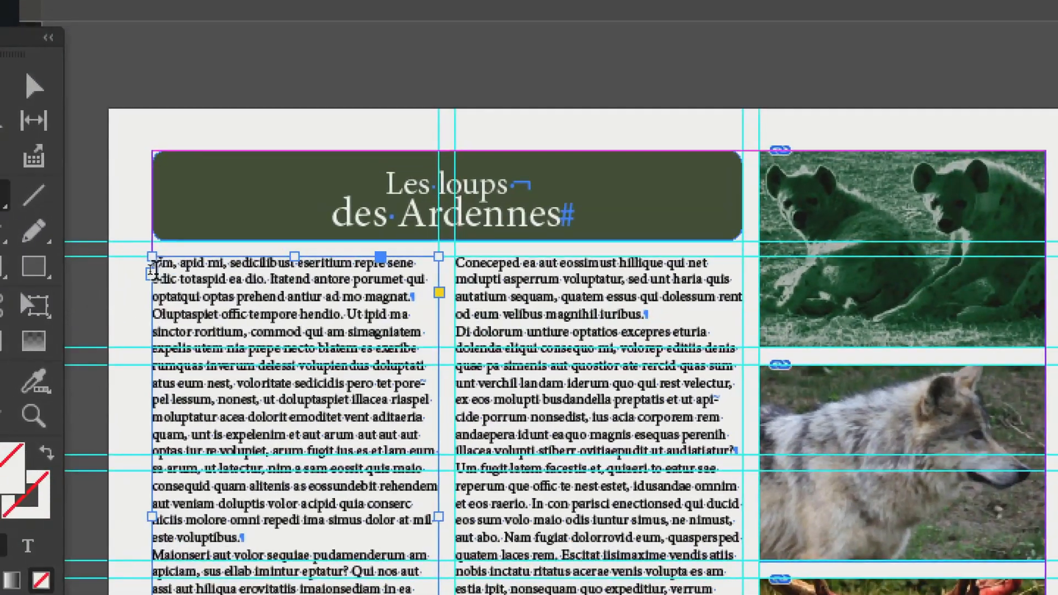
pyautogui.click(181, 280)
pyautogui.scroll(2, 185, 298)
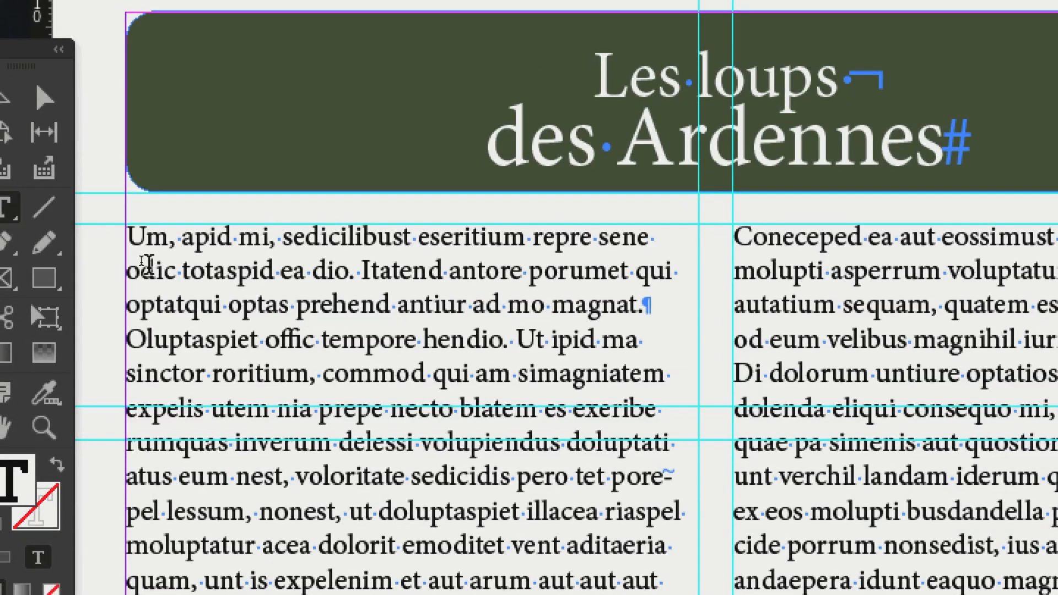
pyautogui.hotkey('ctrl', 'a')
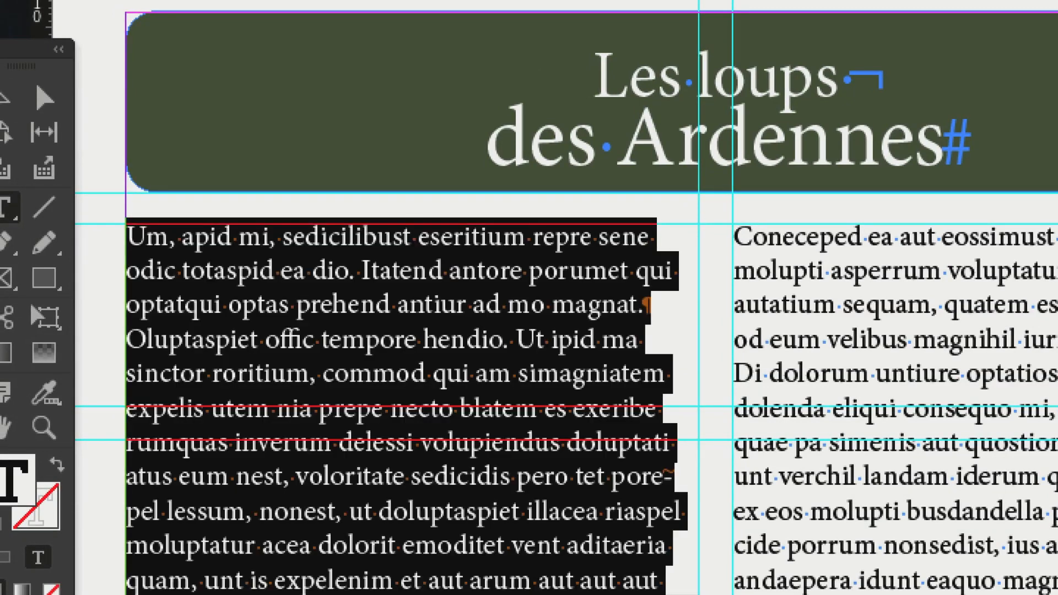
pyautogui.hotkey('ctrl', 'v')
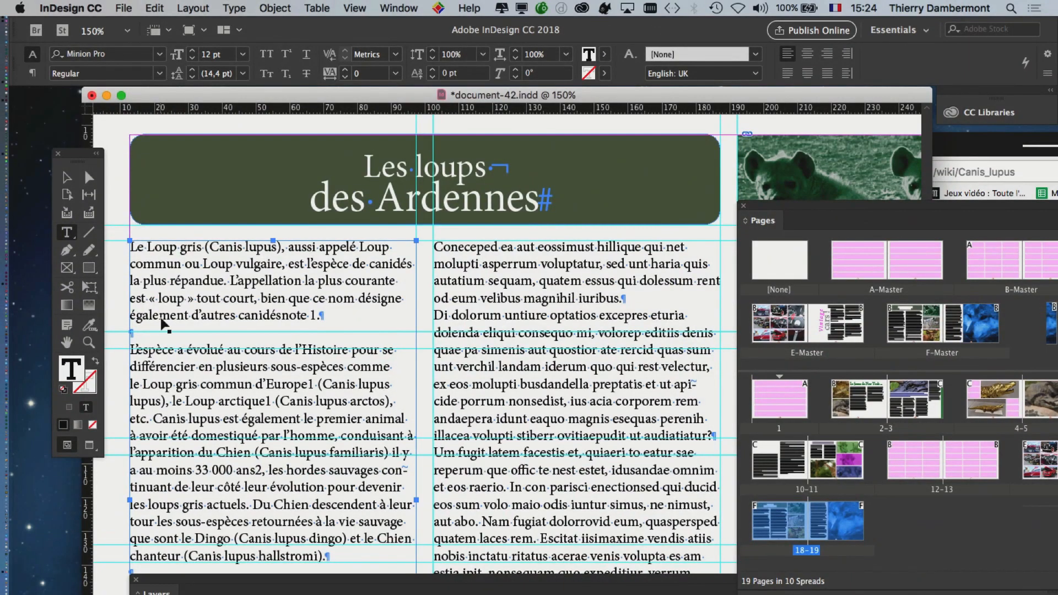
# Switch to Firefox and review how much of the Canis lupus article is selected for the copied text.
pyautogui.moveTo(997, 149); pyautogui.dragTo(462, 118)
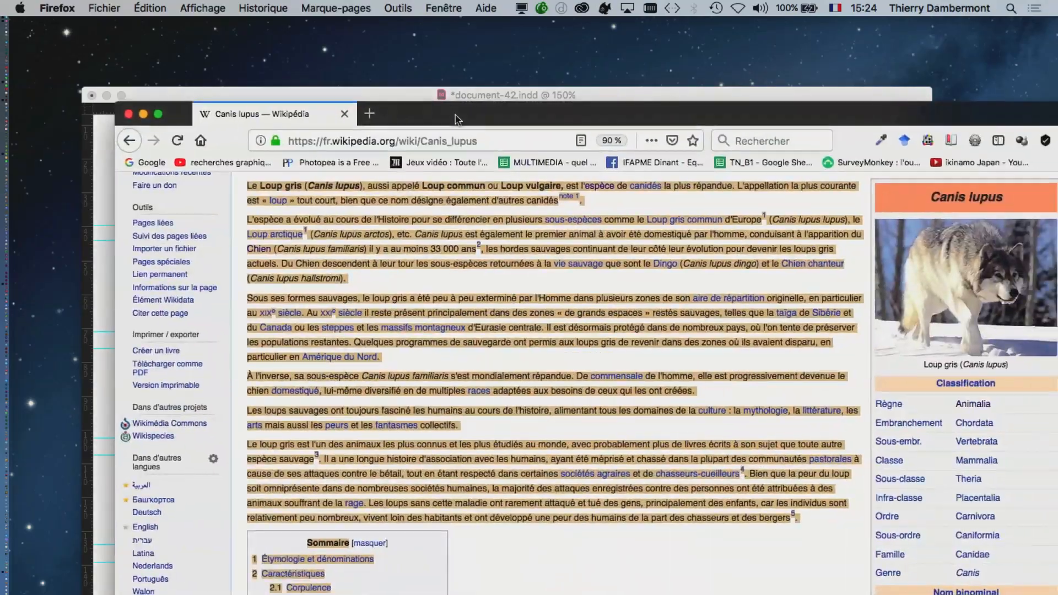
pyautogui.scroll(5, 557, 325)
pyautogui.scroll(-20, 556, 325)
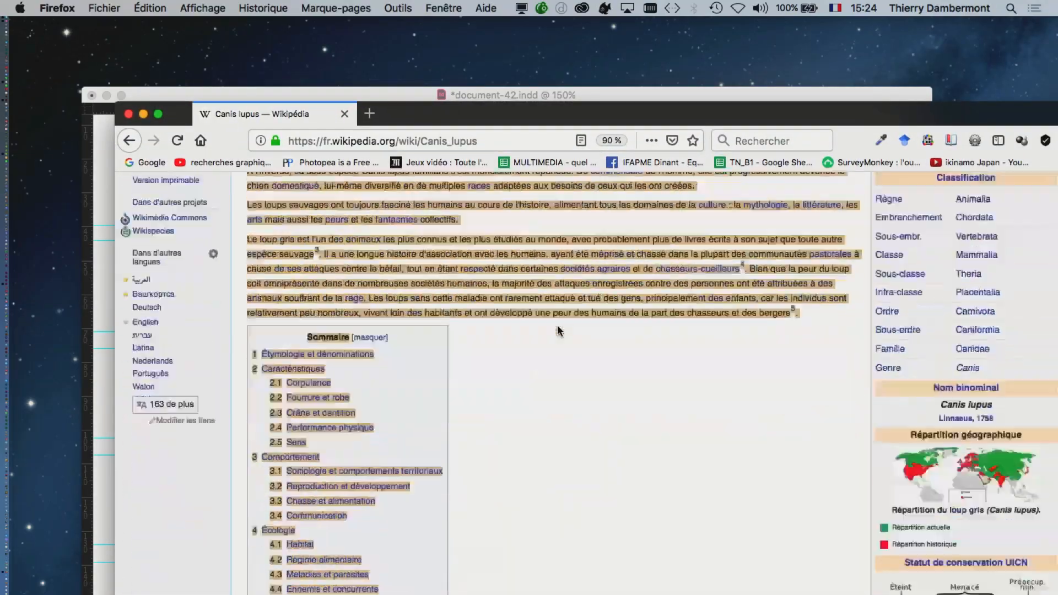
pyautogui.scroll(-5, 557, 325)
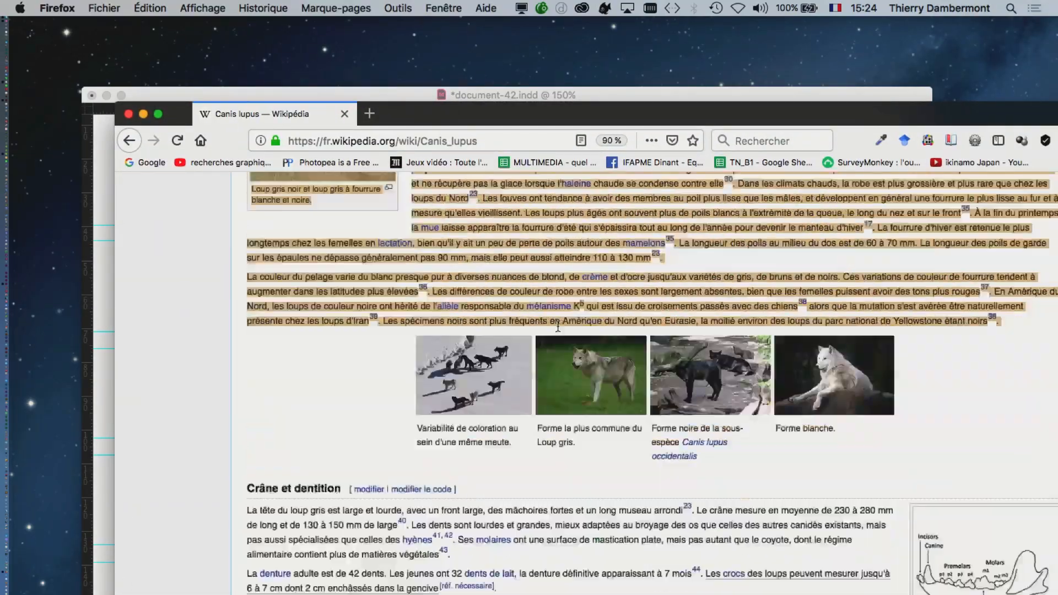
pyautogui.scroll(15, 558, 328)
pyautogui.scroll(15, 559, 332)
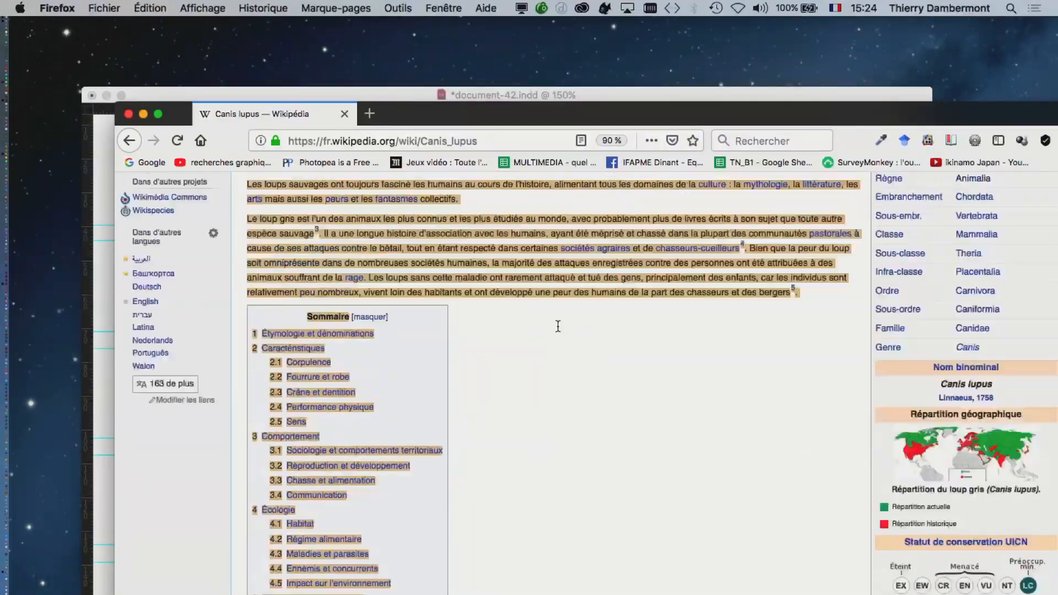
pyautogui.moveTo(424, 109); pyautogui.dragTo(1055, 273)
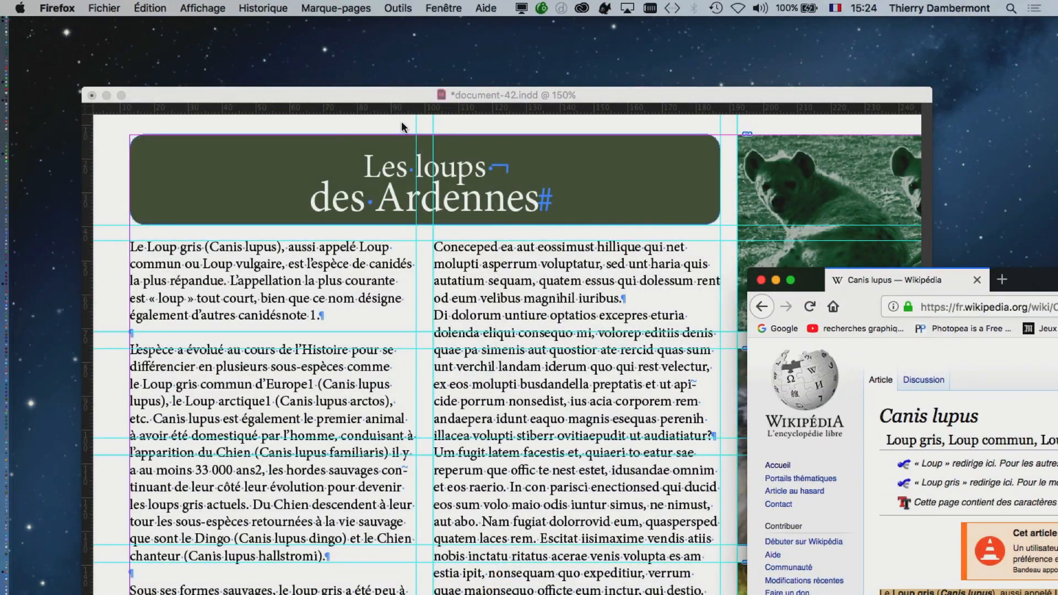
# Return to the InDesign spread, close the Pages panel and activate the Selection tool.
pyautogui.click(361, 97)
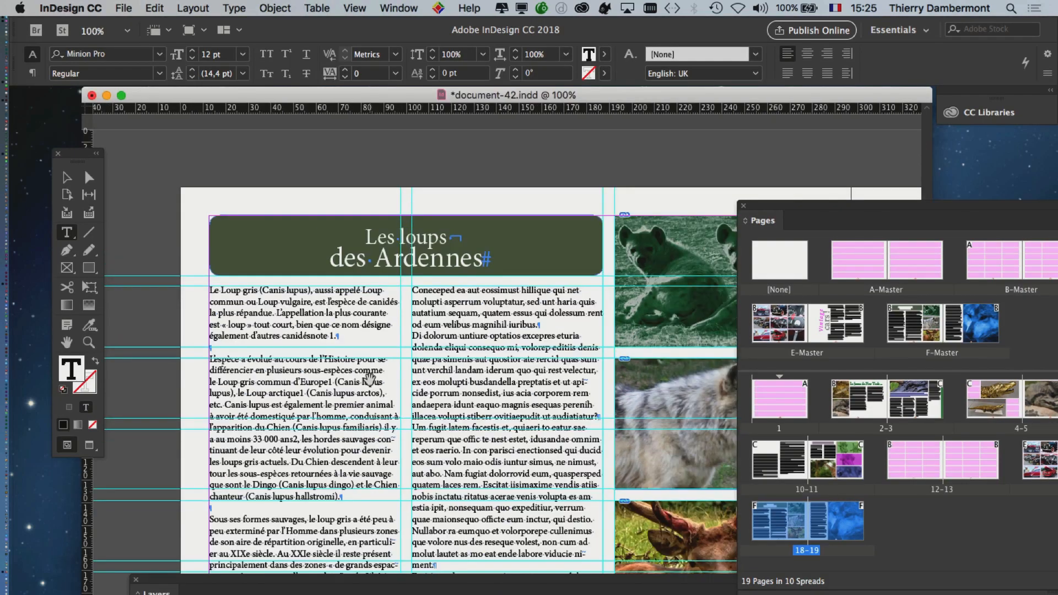
pyautogui.press('super+minus')
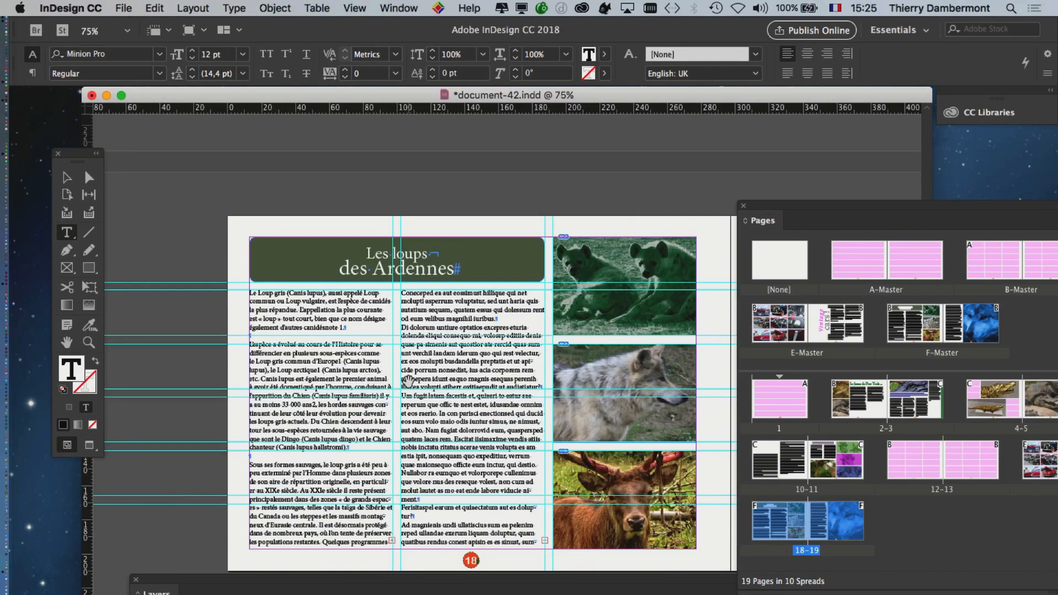
pyautogui.moveTo(408, 380); pyautogui.dragTo(303, 296)
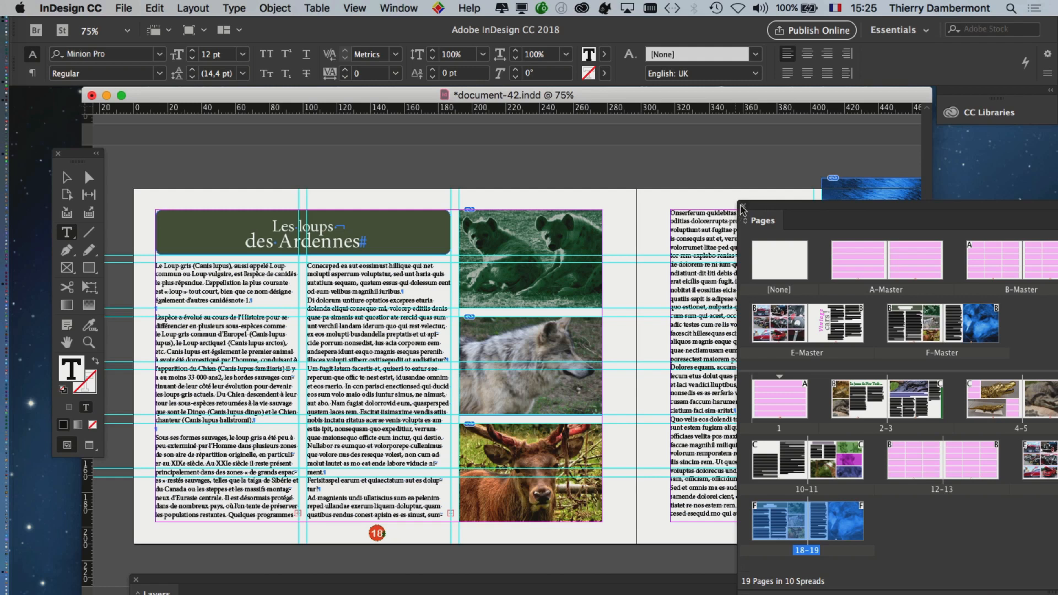
pyautogui.click(742, 207)
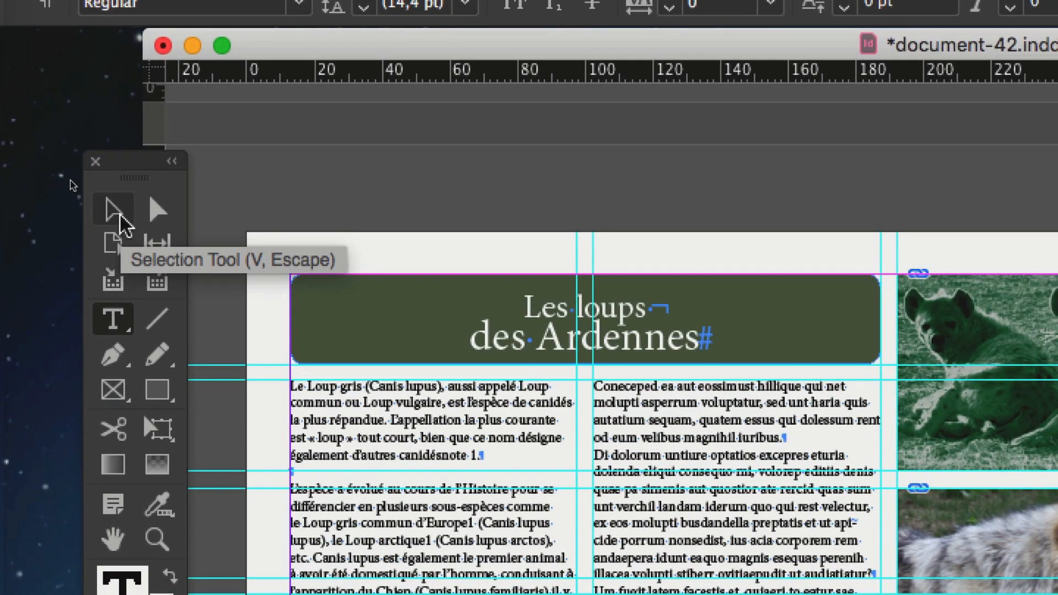
pyautogui.click(119, 217)
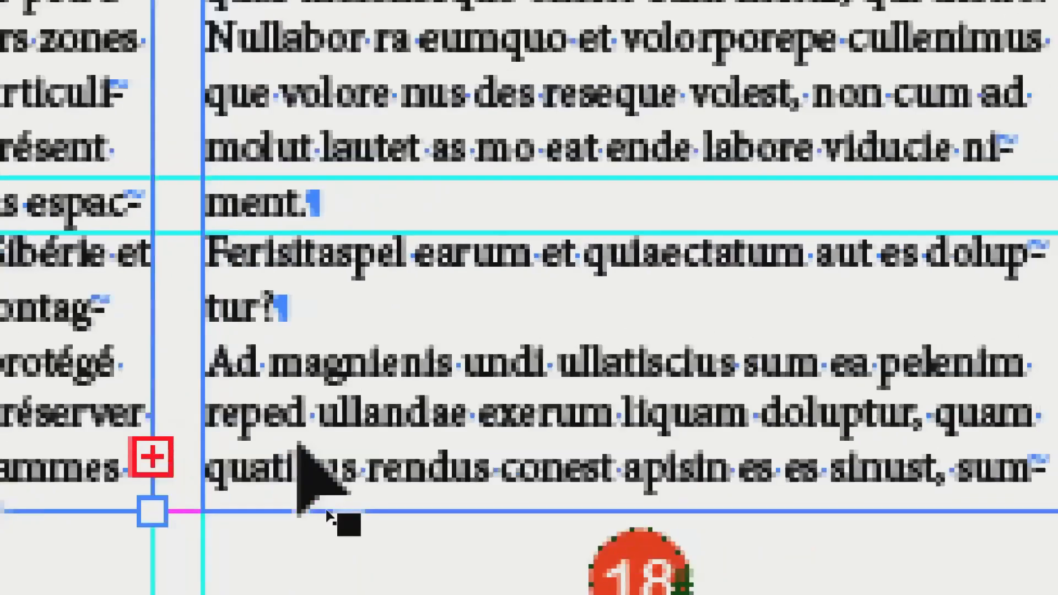
# Delete all the article text from page 18's first column, keeping its text frame.
pyautogui.click(463, 383)
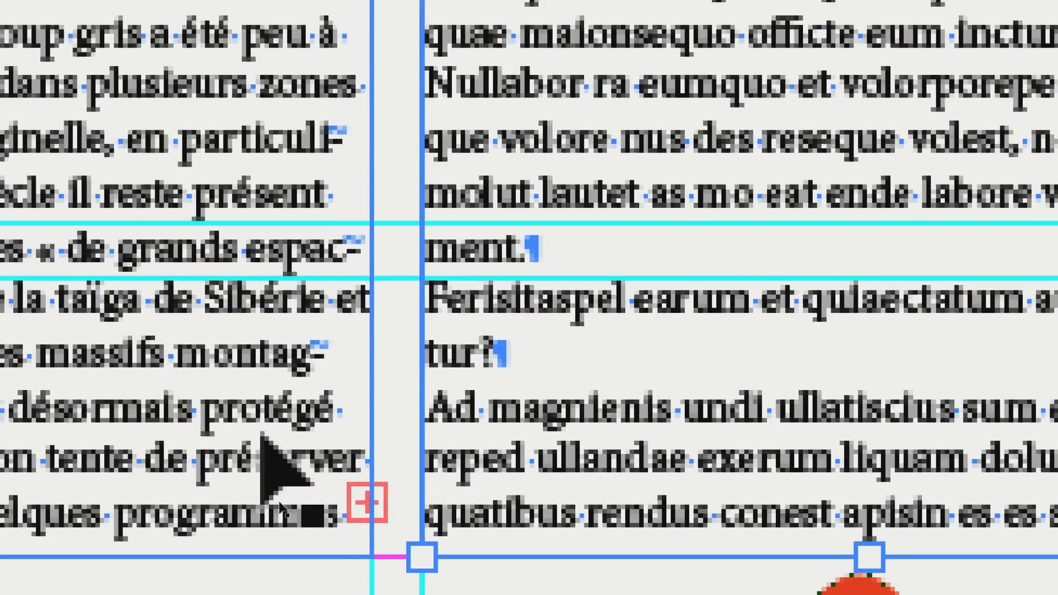
pyautogui.click(193, 443)
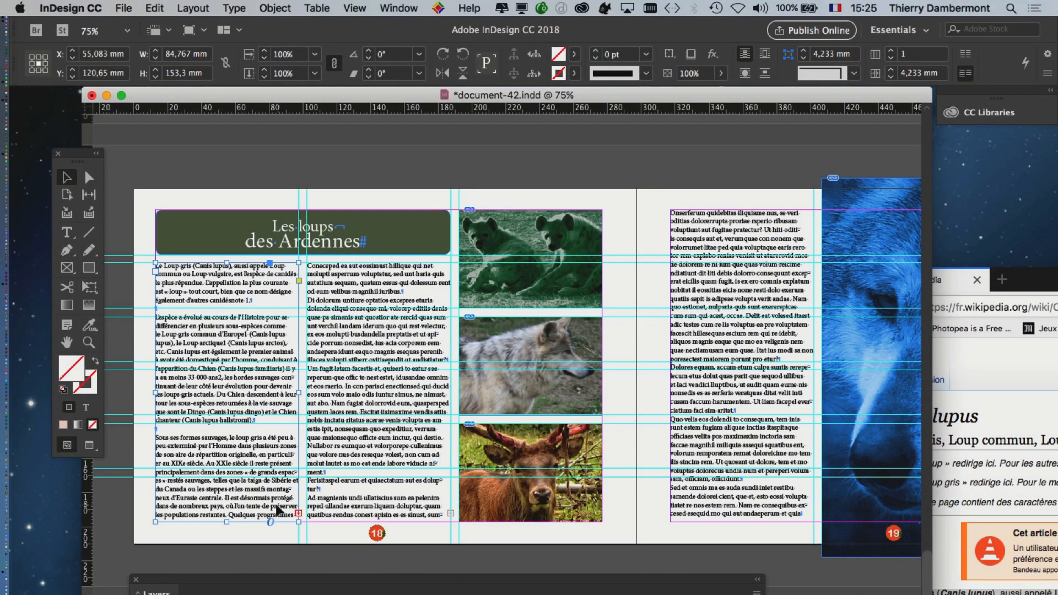
pyautogui.click(72, 234)
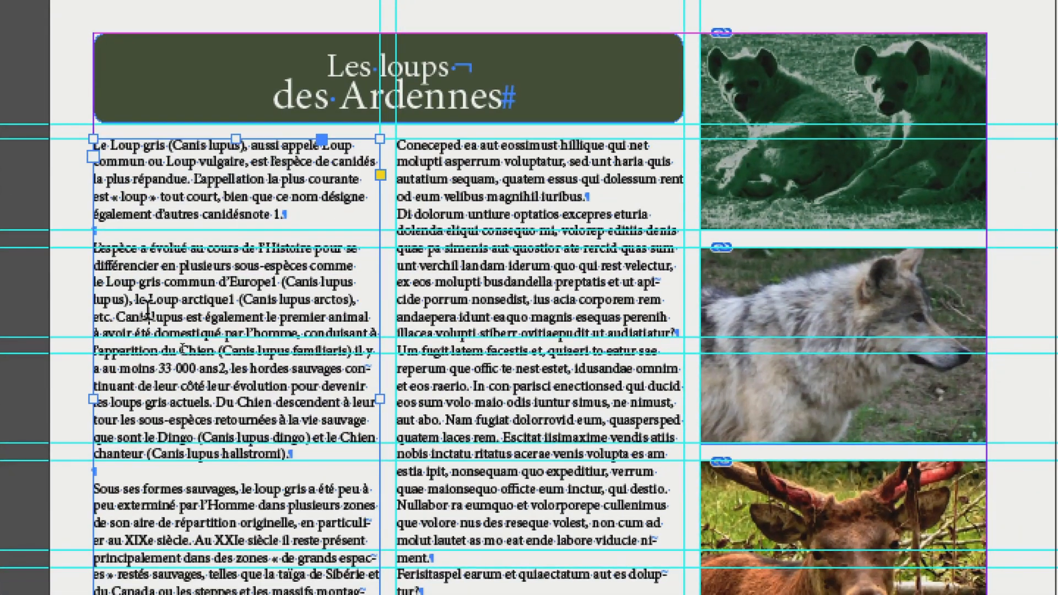
pyautogui.click(148, 311)
pyautogui.hotkey('ctrl', 'a')
pyautogui.press('Delete')
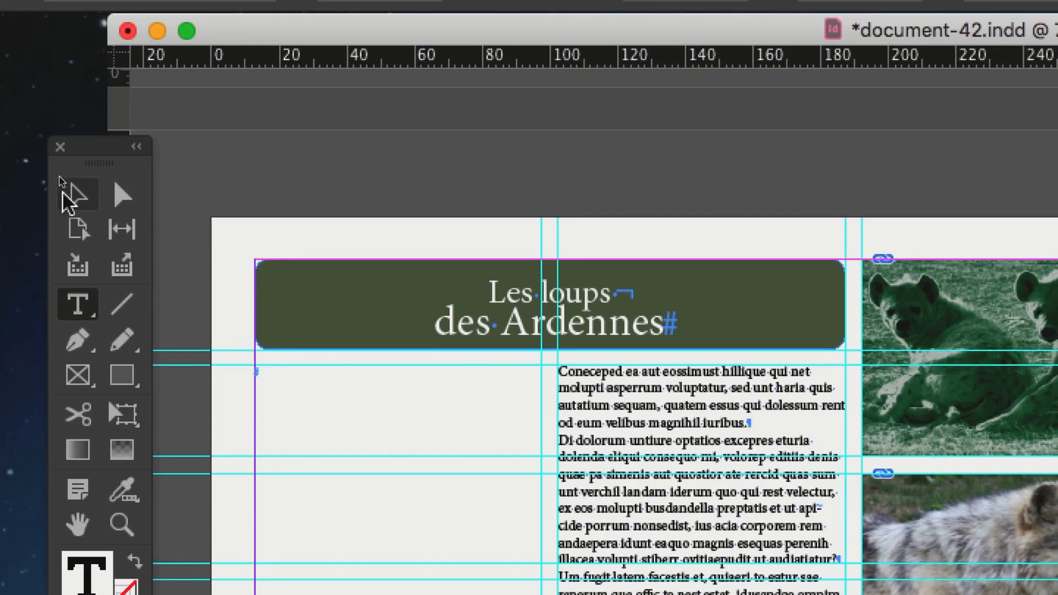
# Delete all placeholder text from page 18's second column and from the text column on page 19.
pyautogui.click(68, 194)
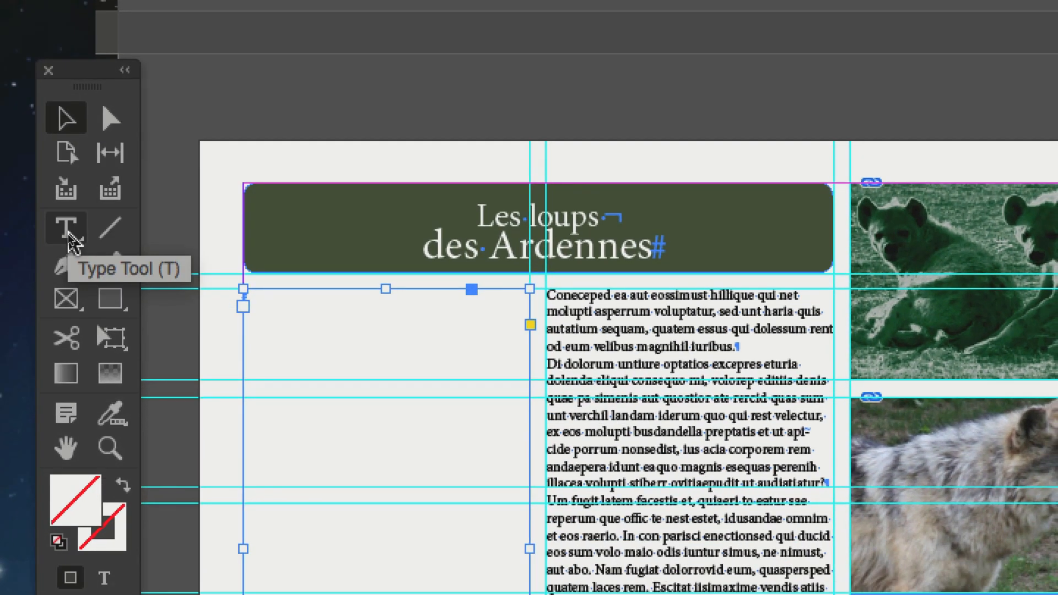
pyautogui.click(78, 306)
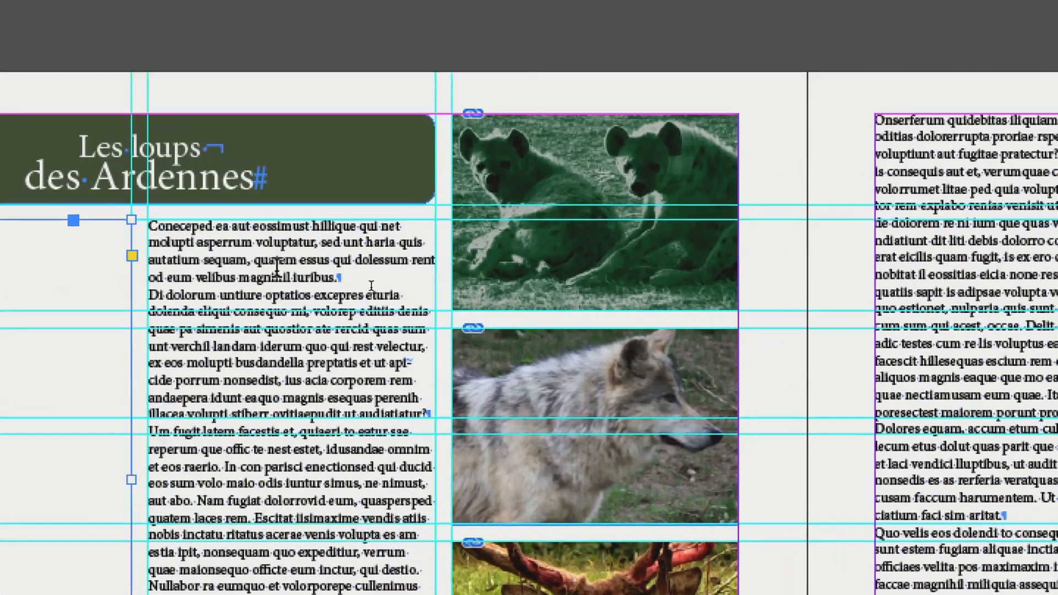
pyautogui.click(276, 270)
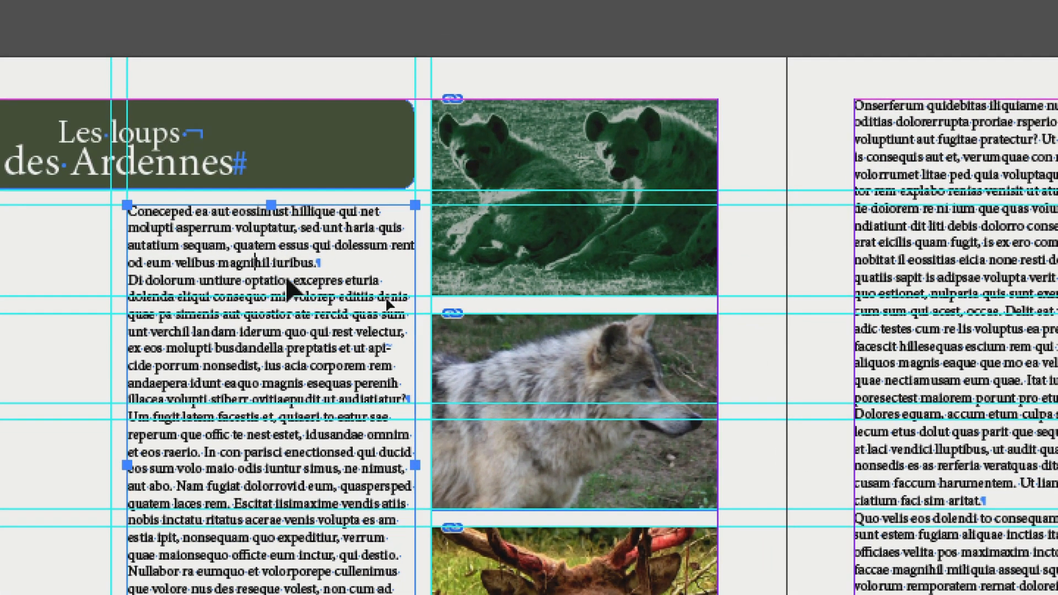
pyautogui.hotkey('ctrl', 'a')
pyautogui.press('BackSpace')
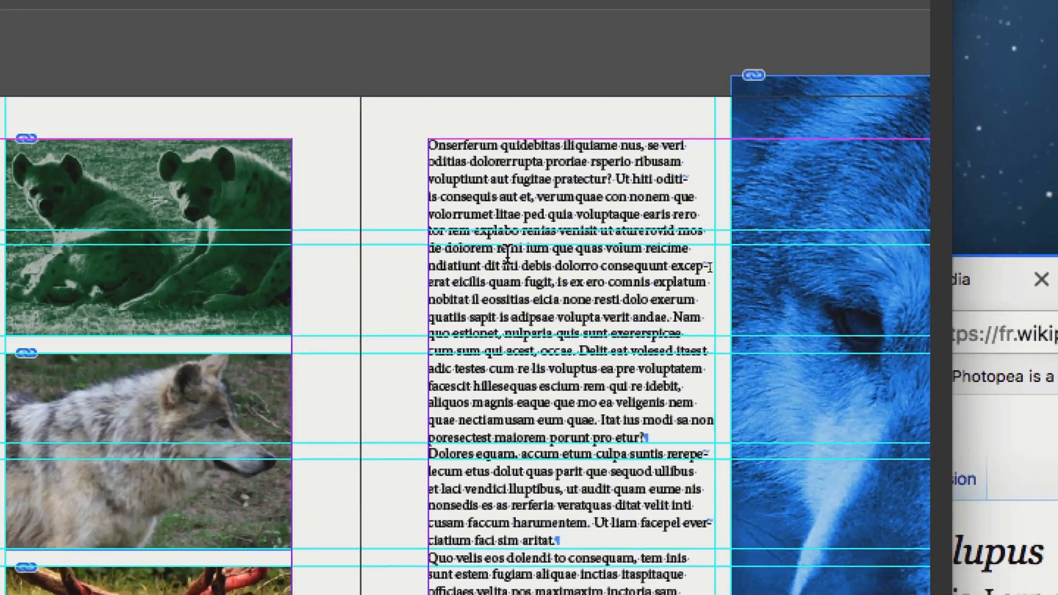
pyautogui.hotkey('ctrl', 'a')
pyautogui.press('BackSpace')
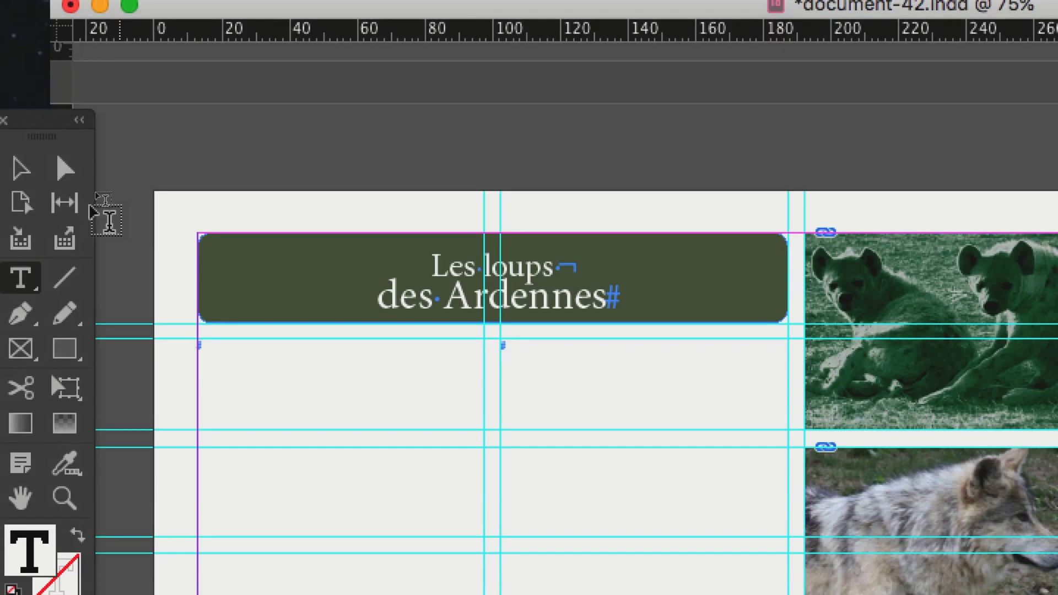
# Thread the emptied text frames in reading order: page 18's first column, its second column, and the column on page 19.
pyautogui.click(21, 168)
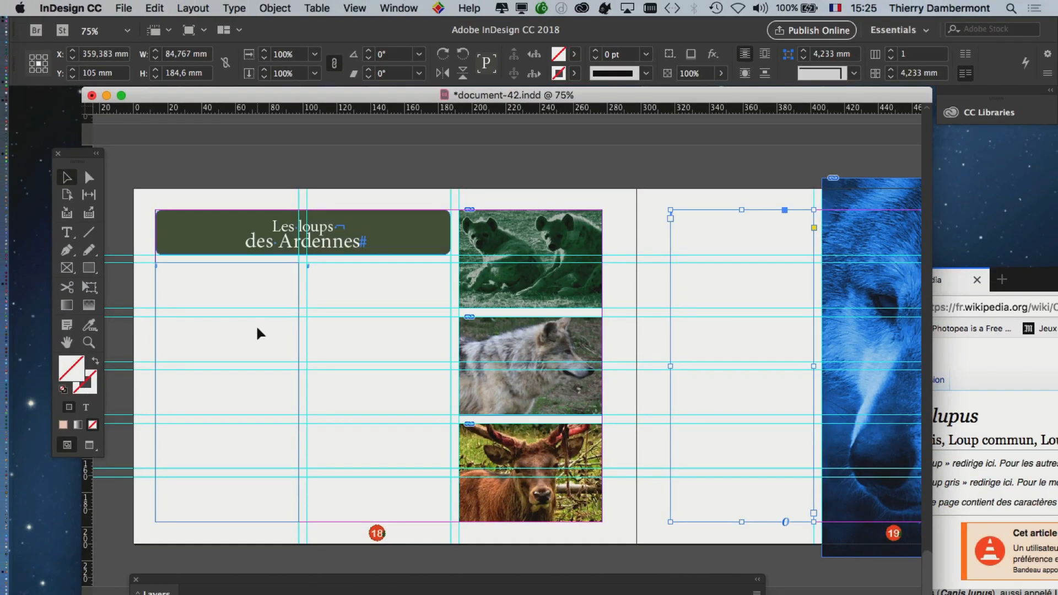
pyautogui.click(350, 338)
pyautogui.click(708, 352)
pyautogui.moveTo(704, 353); pyautogui.dragTo(255, 408)
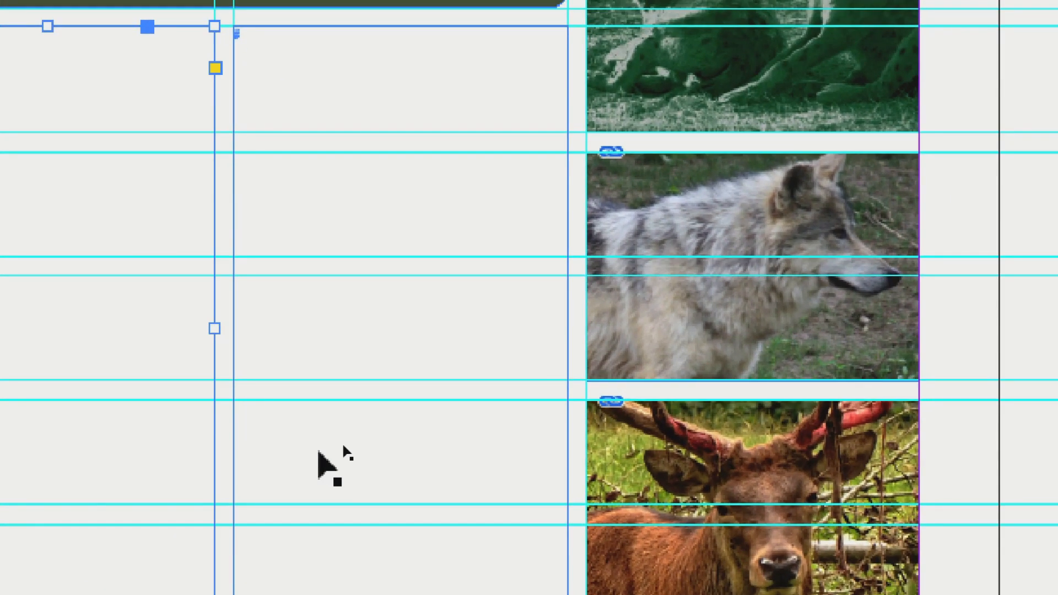
pyautogui.click(454, 354)
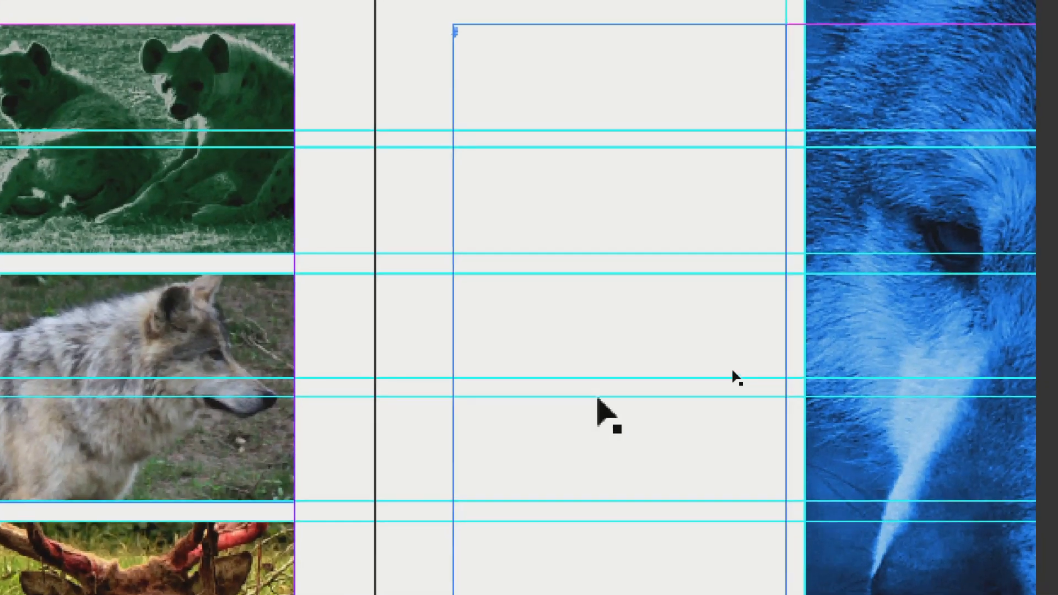
pyautogui.click(597, 398)
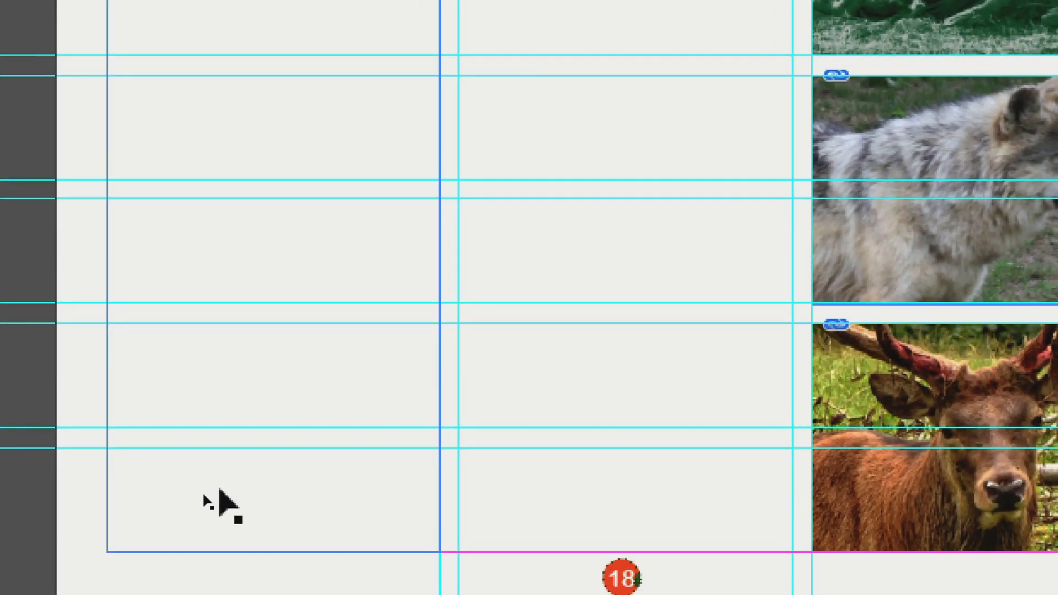
pyautogui.click(219, 489)
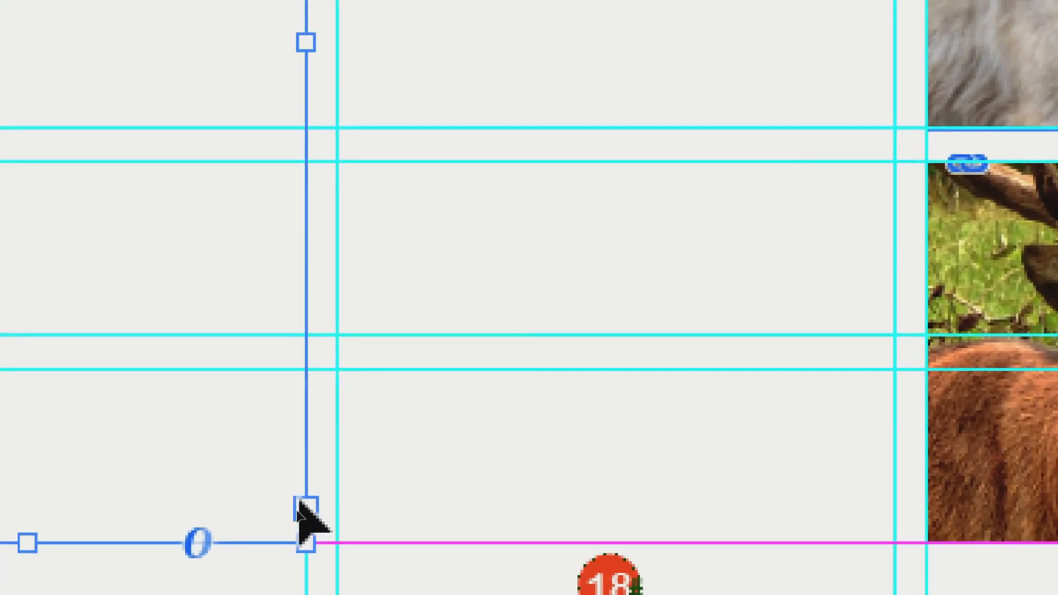
pyautogui.click(299, 504)
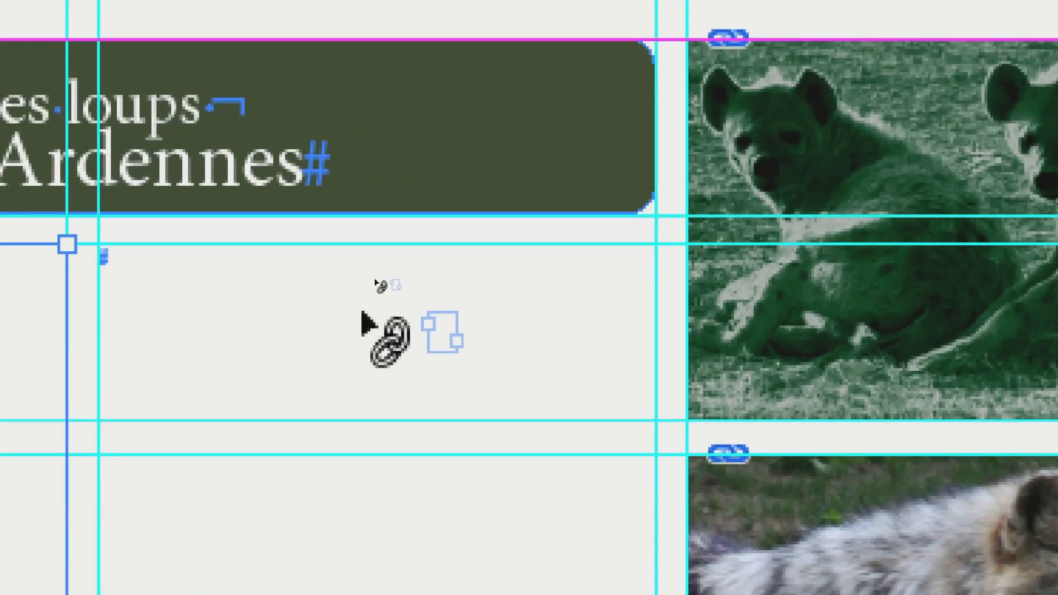
pyautogui.click(362, 313)
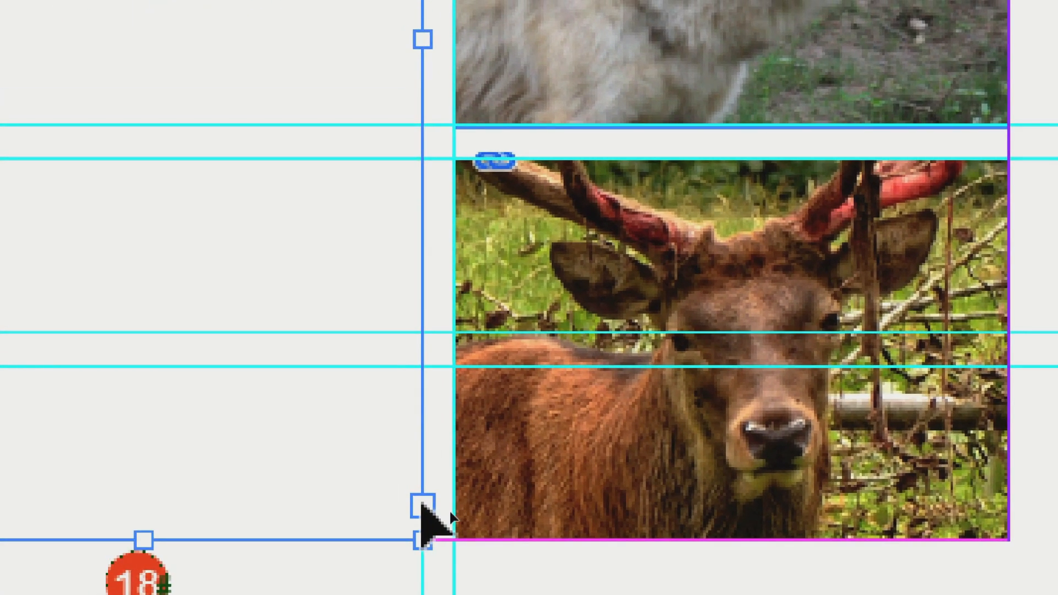
pyautogui.click(422, 505)
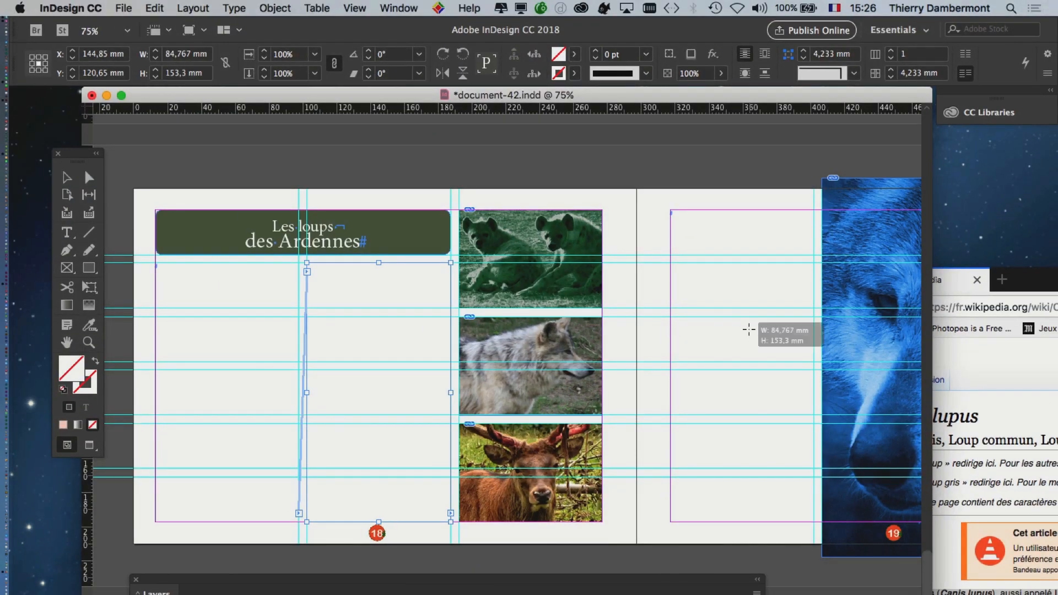
pyautogui.click(748, 333)
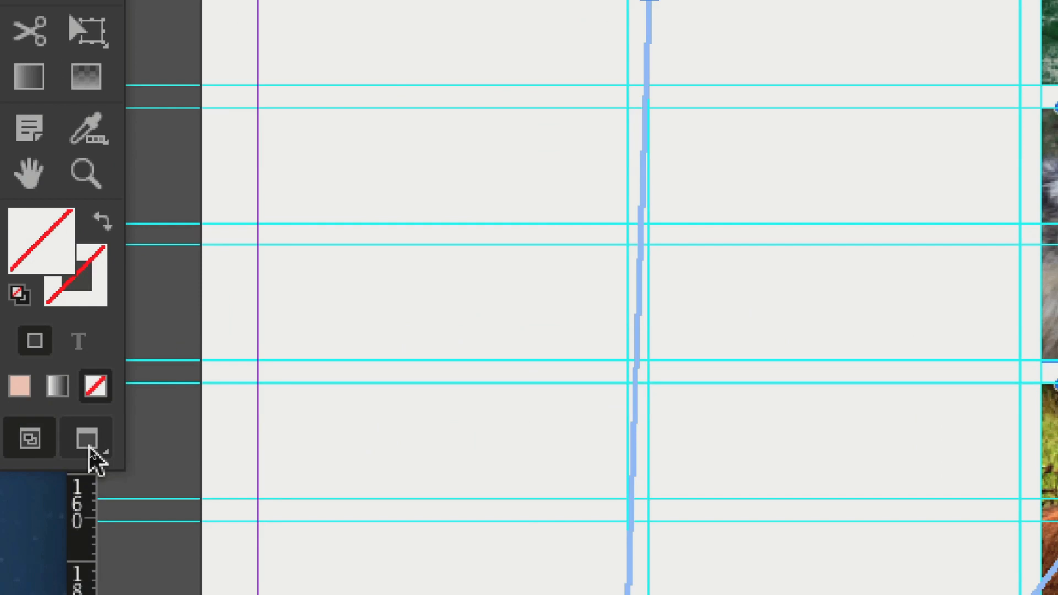
# Preview the spread without guides, return to Normal mode and look up the text thread display option among the view extras.
pyautogui.click(88, 445)
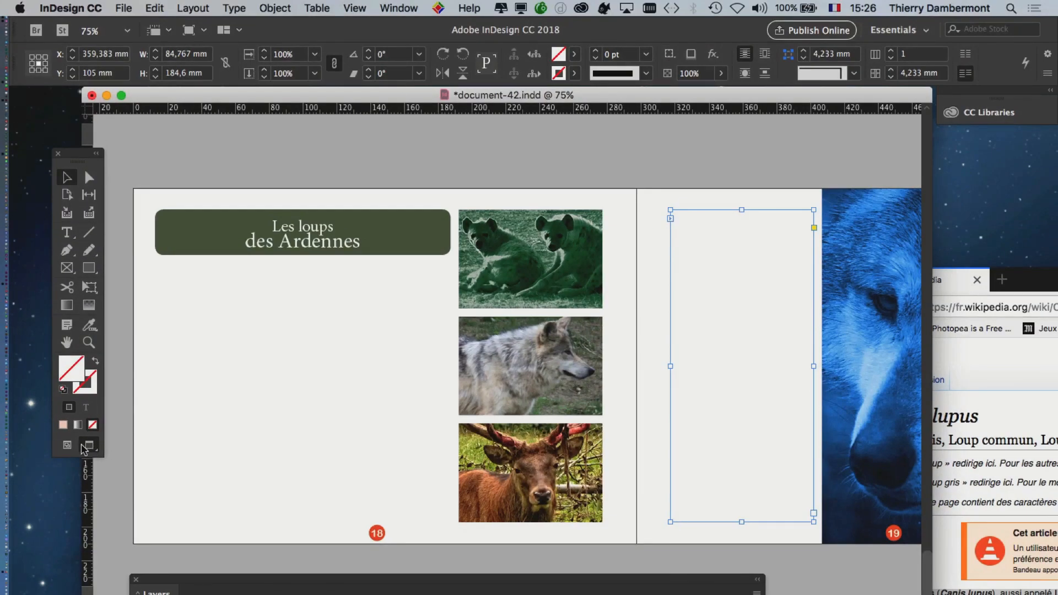
pyautogui.click(73, 446)
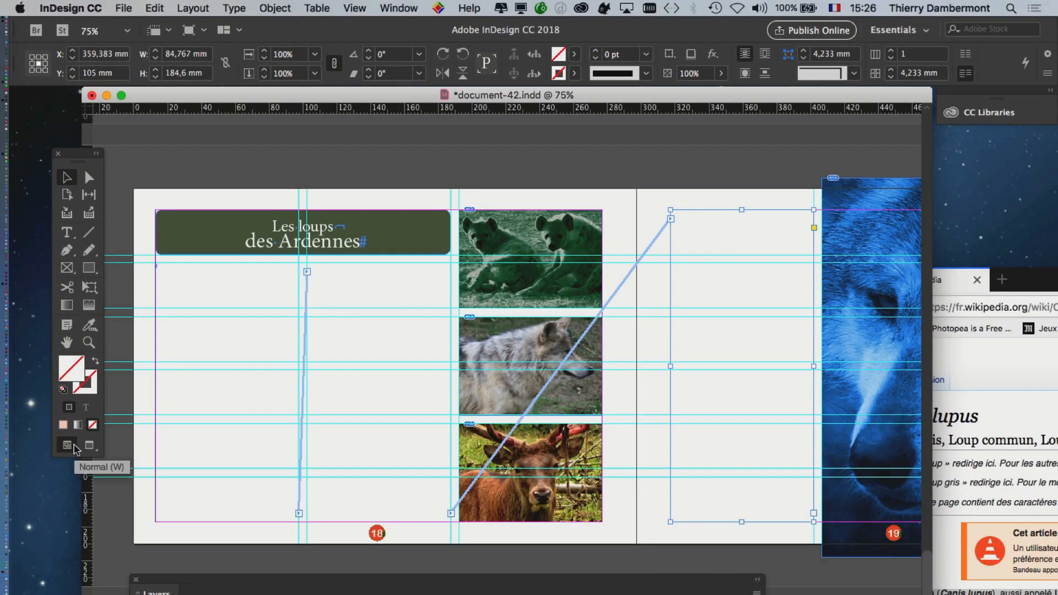
pyautogui.click(354, 8)
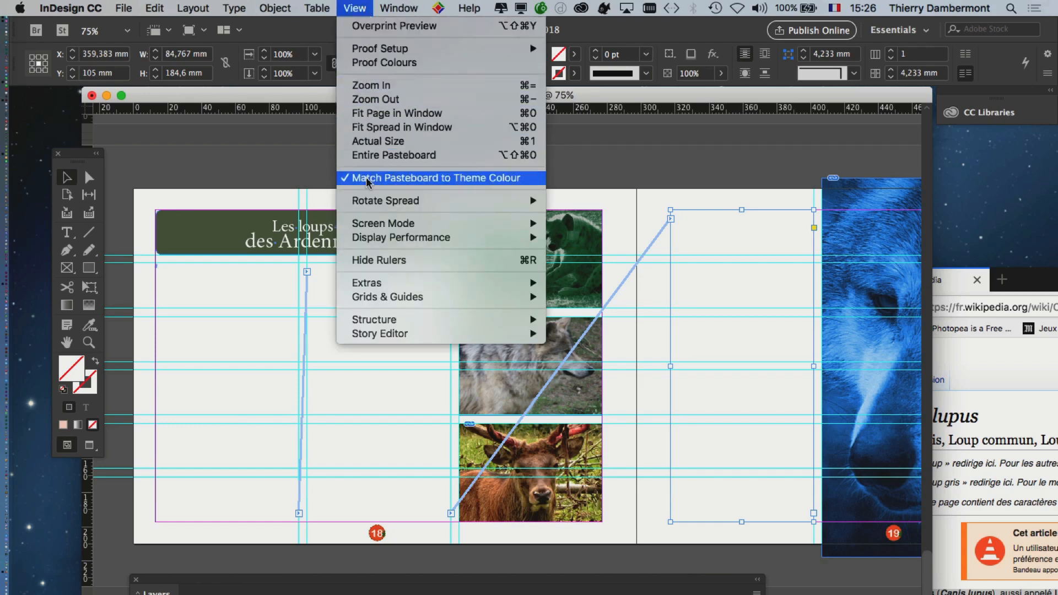
pyautogui.moveTo(414, 284)
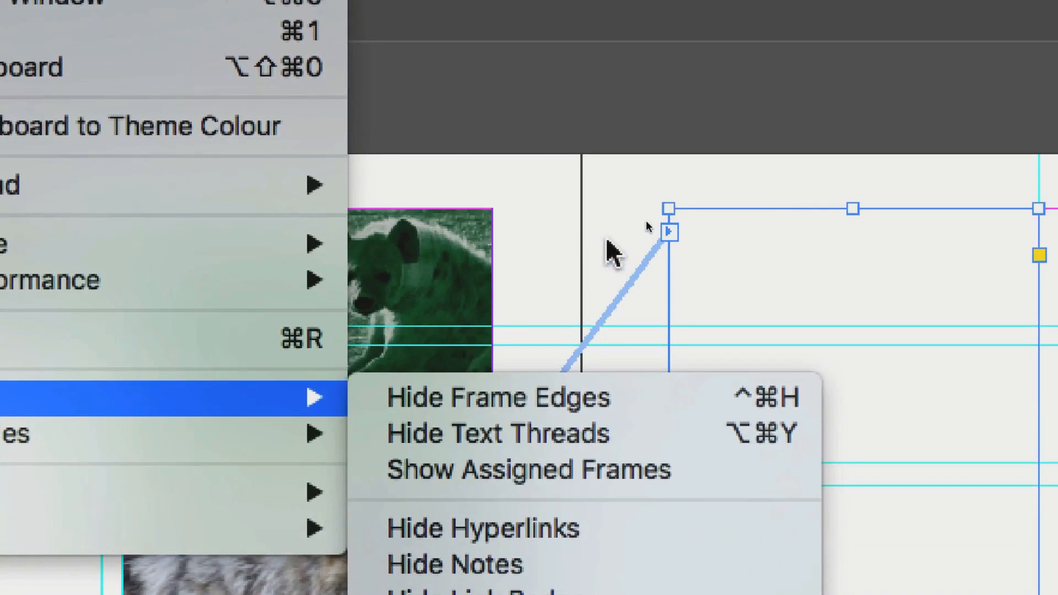
pyautogui.click(613, 149)
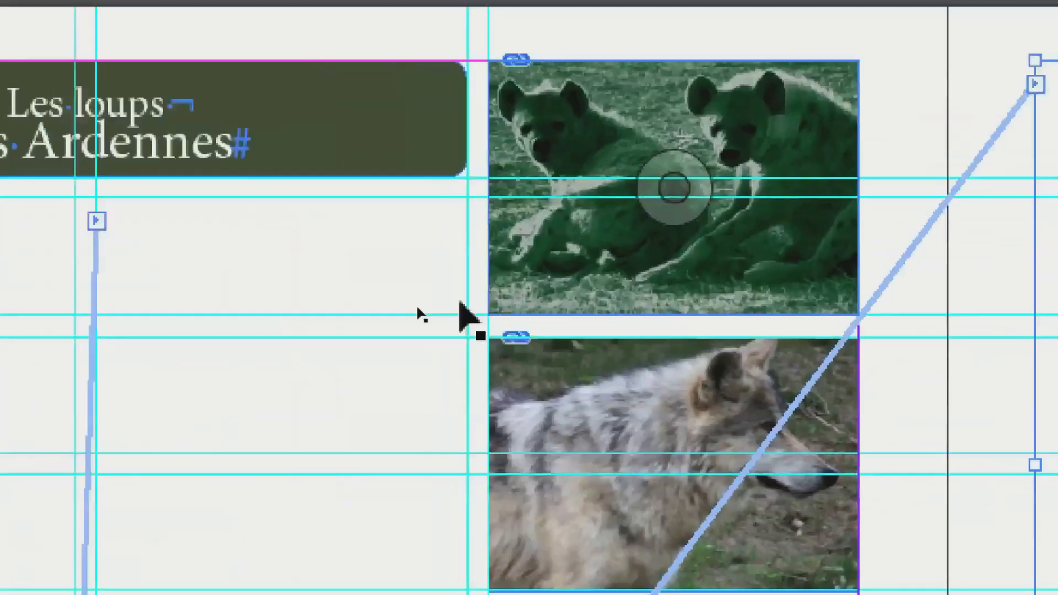
# Paste the copied wolf article into page 18's first column so it flows through the threaded frames.
pyautogui.click(423, 306)
pyautogui.click(114, 365)
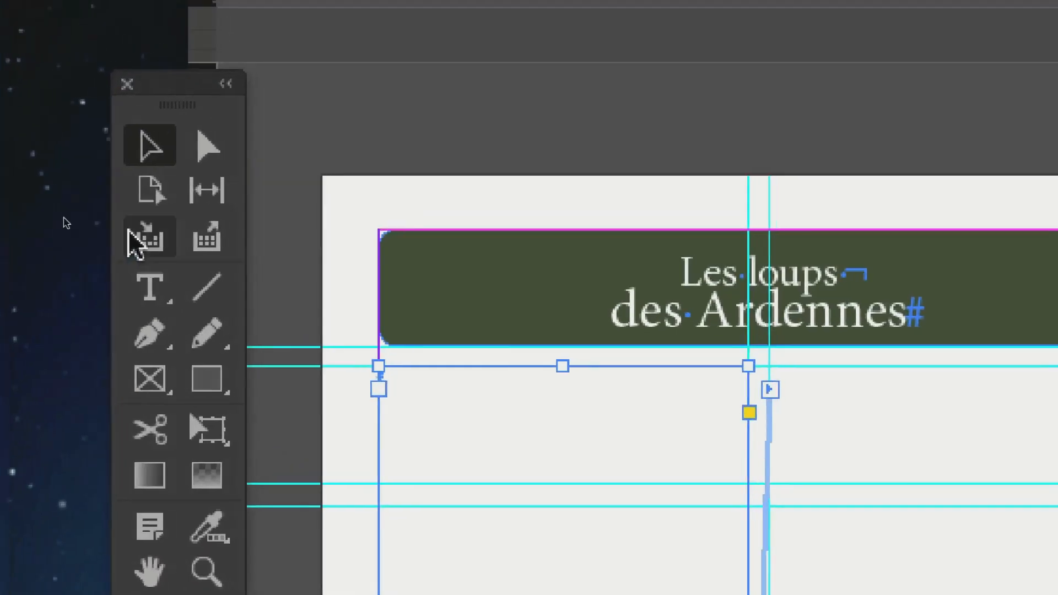
pyautogui.click(132, 246)
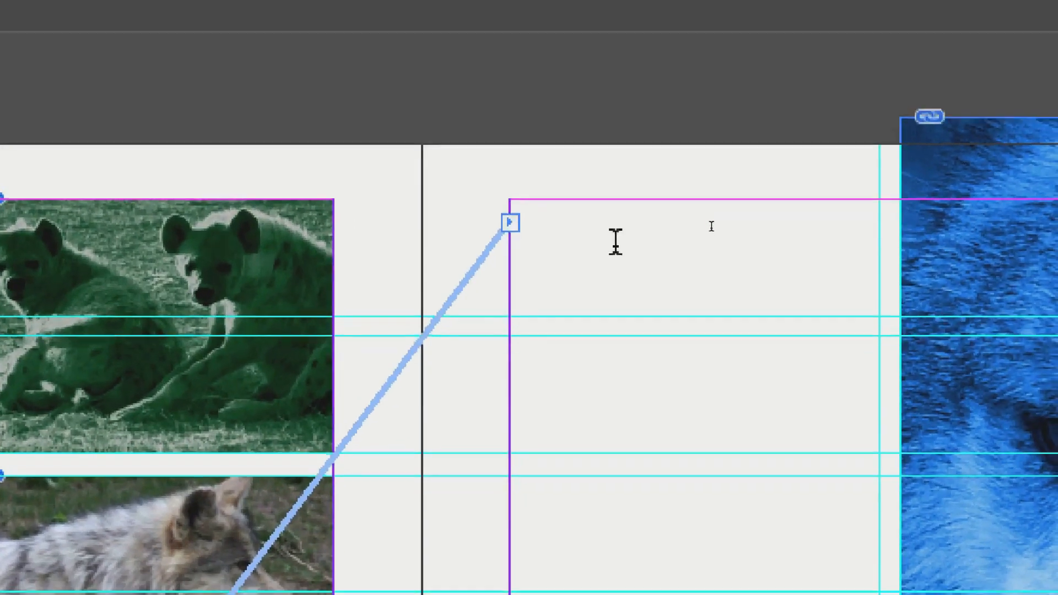
pyautogui.click(617, 246)
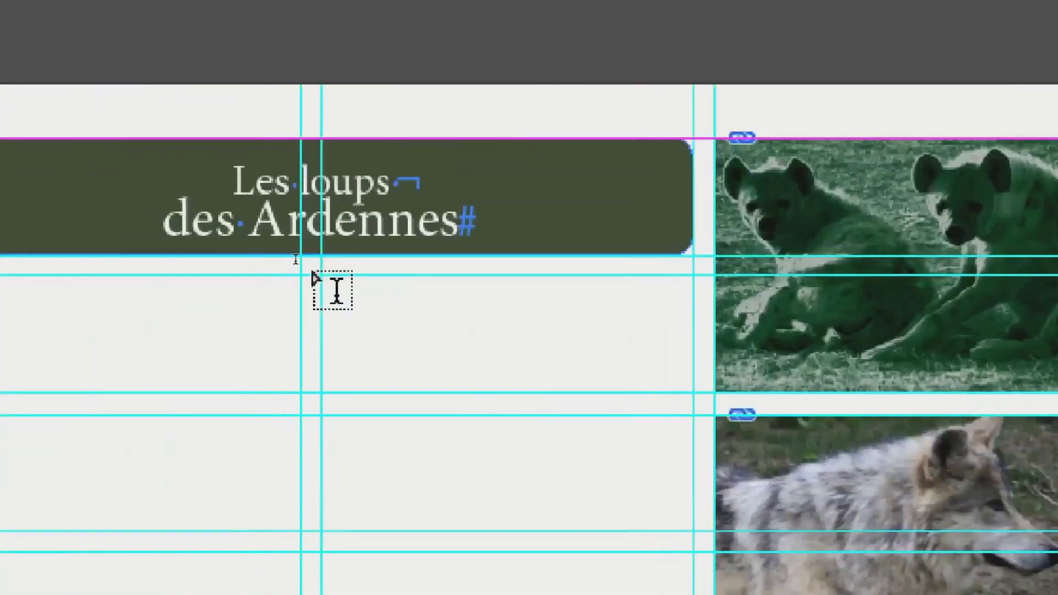
pyautogui.click(217, 279)
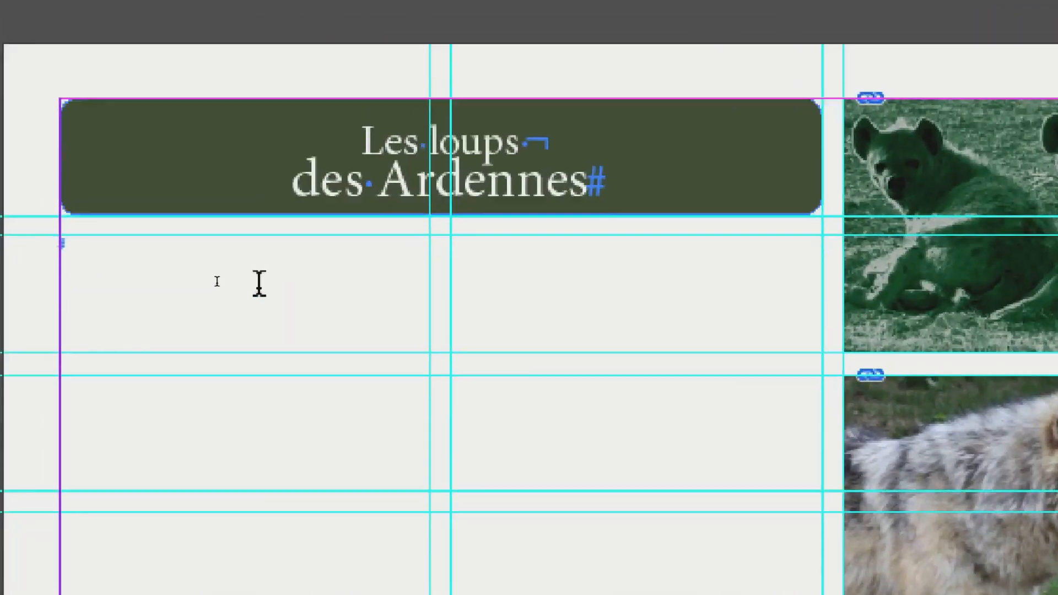
pyautogui.hotkey('ctrl', 'v')
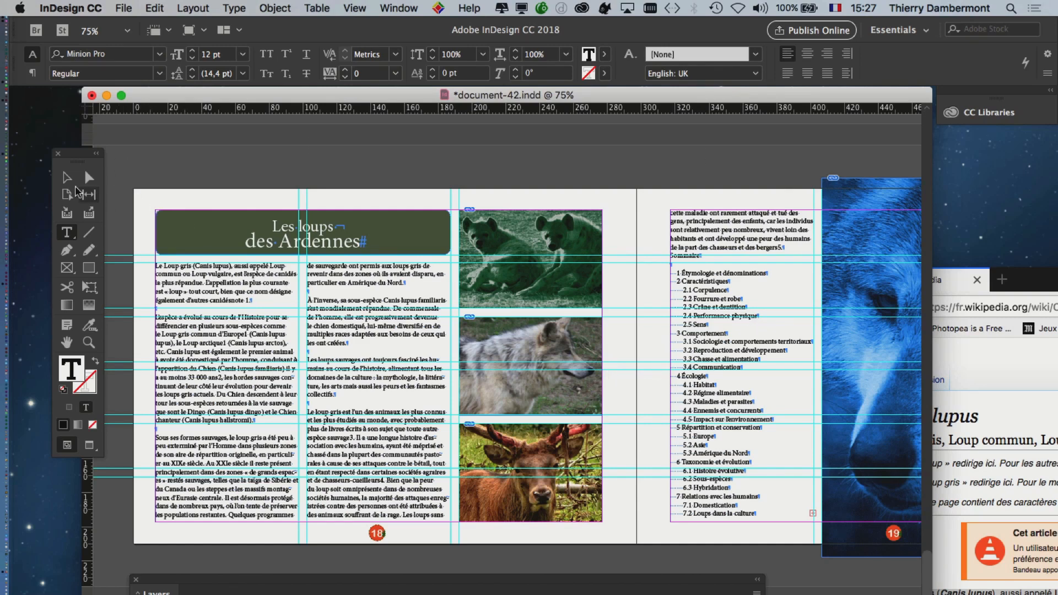
pyautogui.press('Escape')
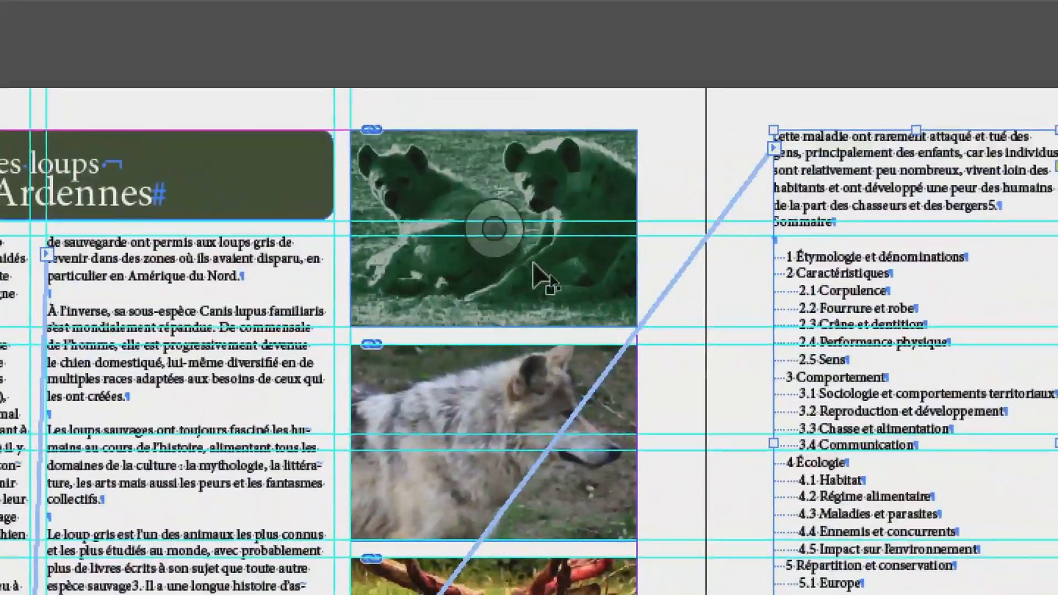
# Delete the hyena, wolf and deer photos on page 18 and the blue wolf image on page 19, keeping their frames.
pyautogui.click(497, 230)
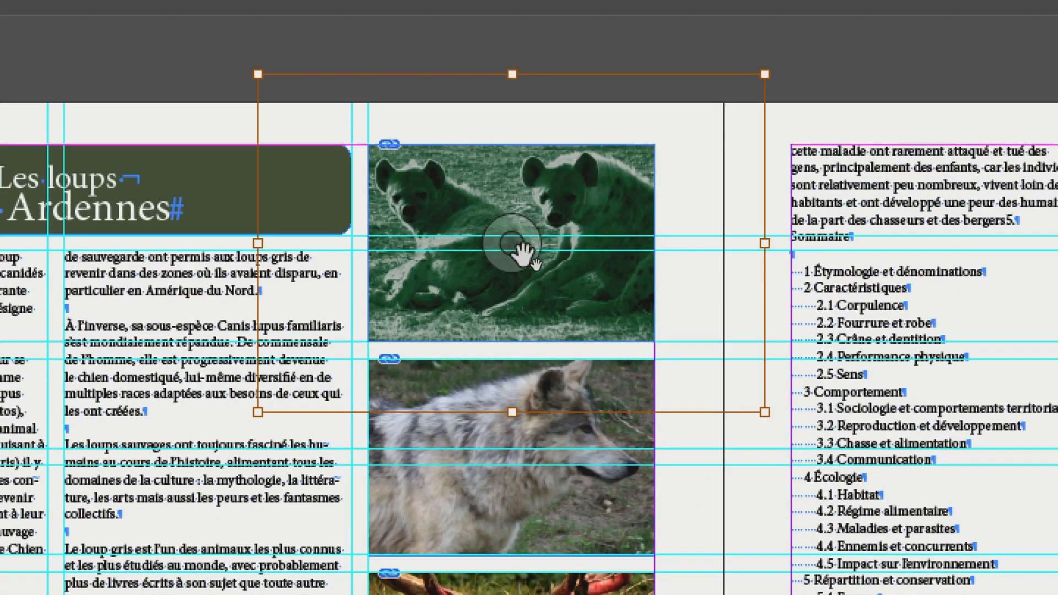
pyautogui.press('Delete')
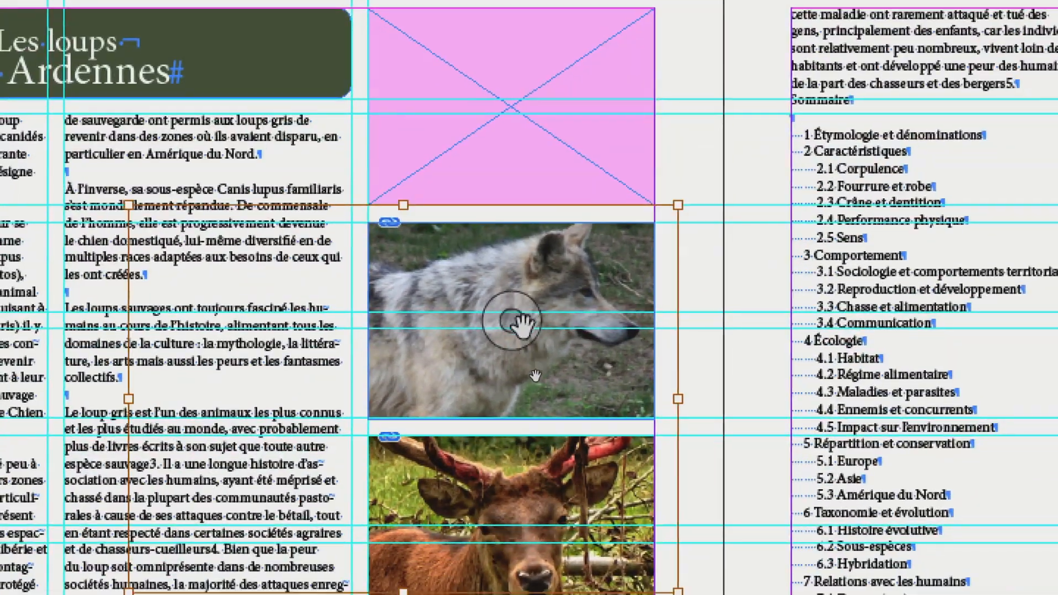
pyautogui.click(512, 456)
pyautogui.press('Delete')
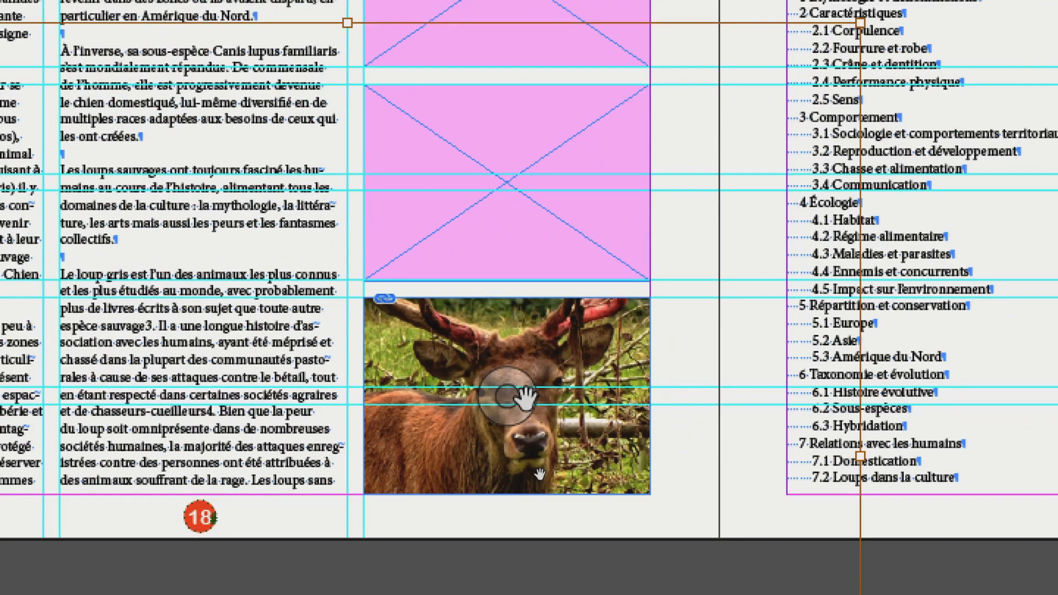
pyautogui.press('Delete')
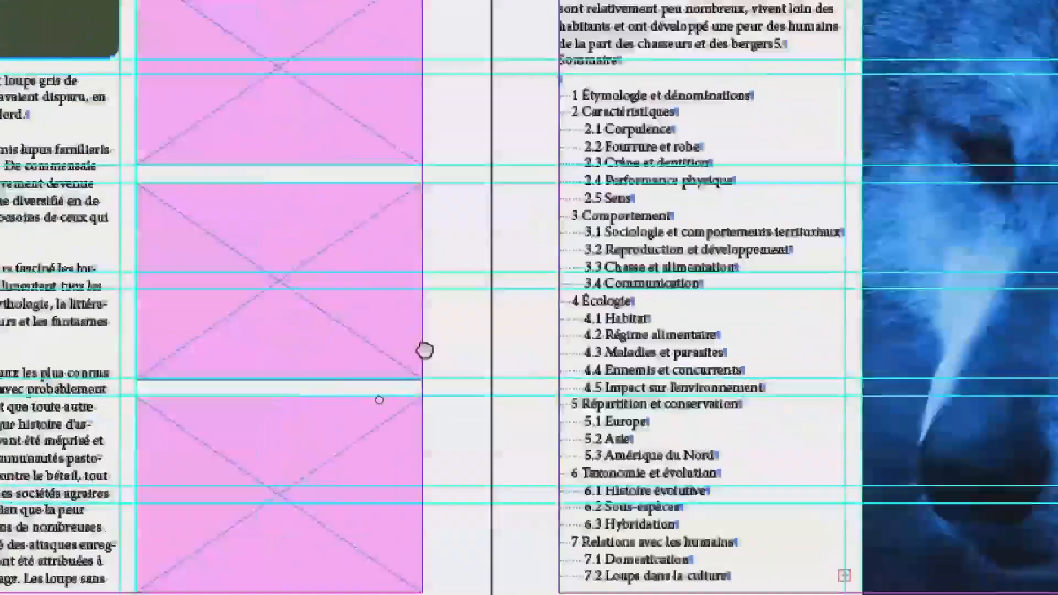
pyautogui.moveTo(424, 350); pyautogui.dragTo(314, 350)
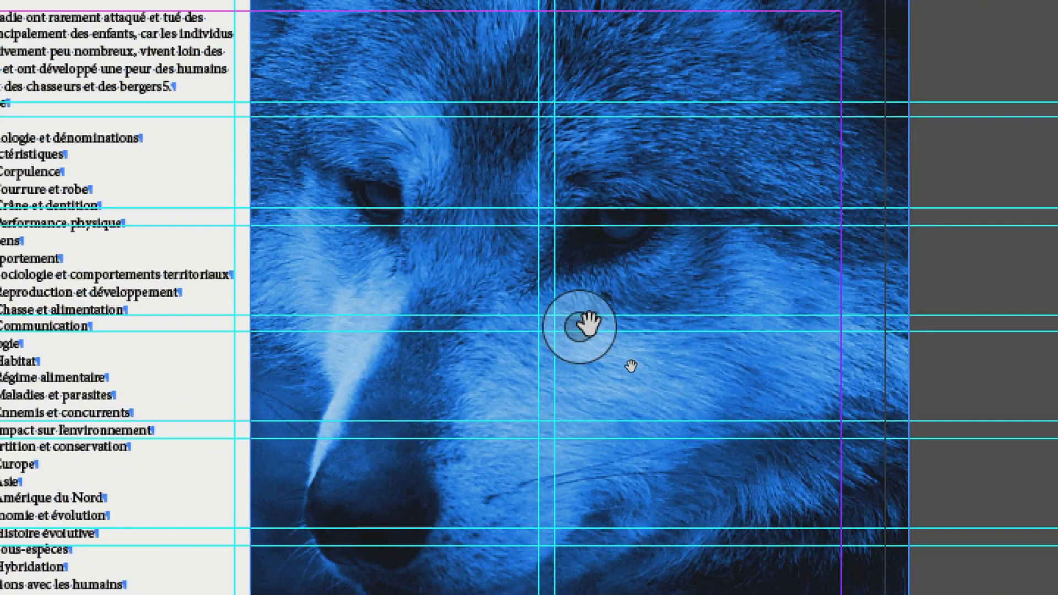
pyautogui.press('Delete')
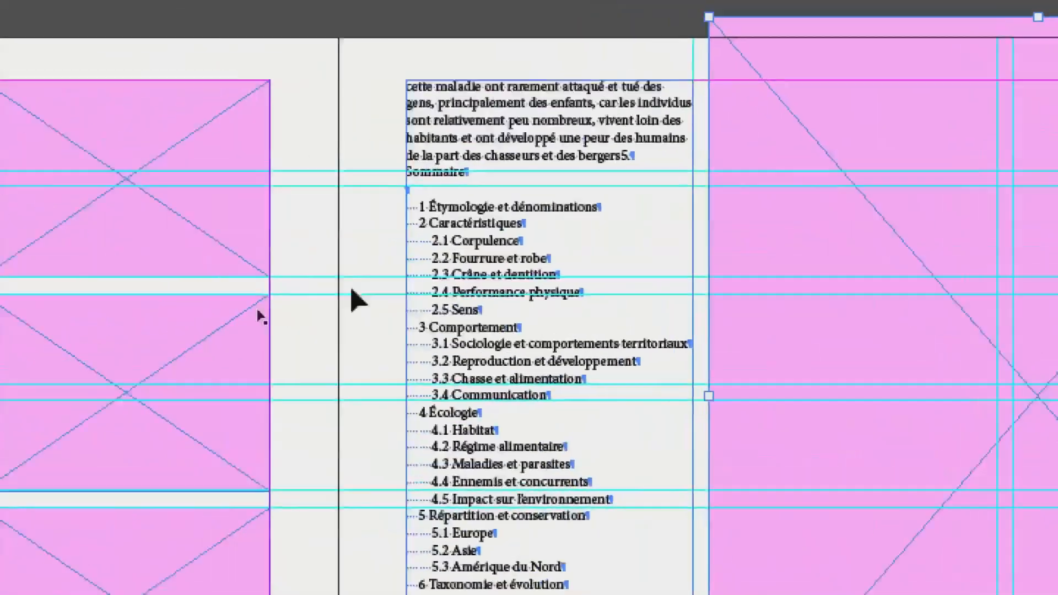
pyautogui.click(72, 235)
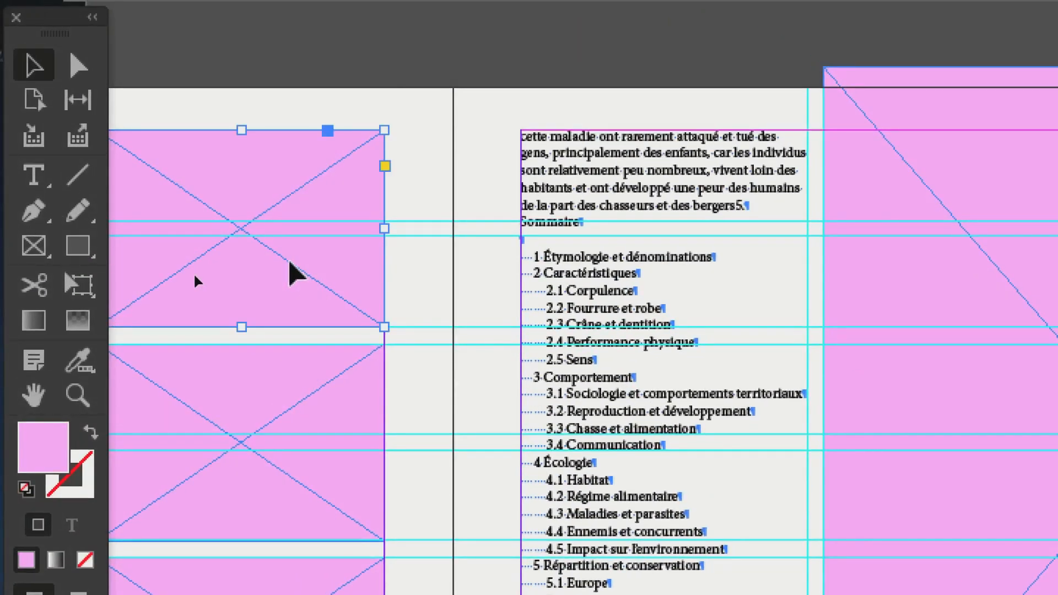
pyautogui.click(61, 382)
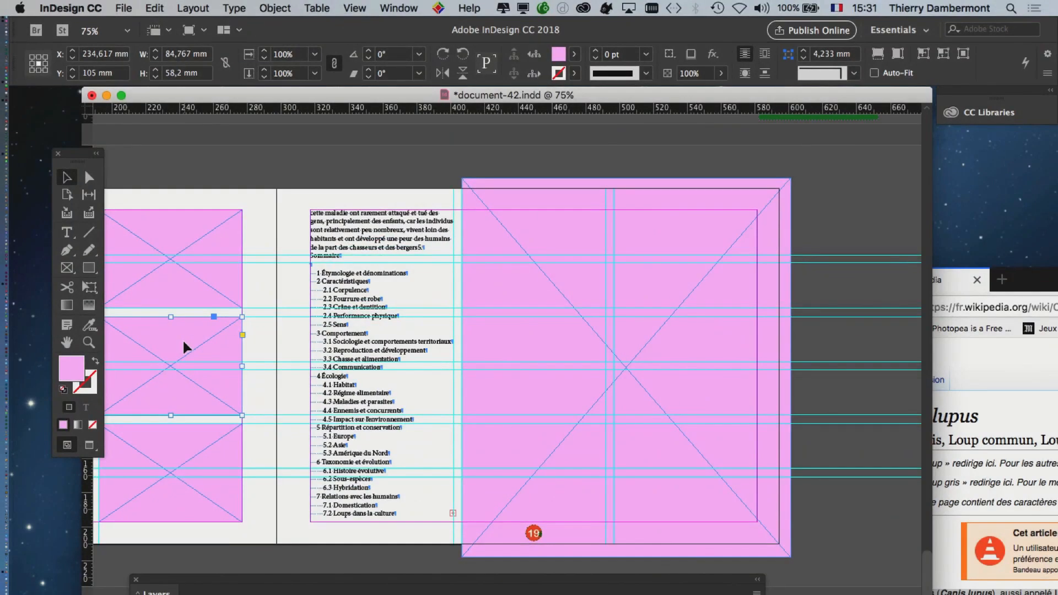
pyautogui.press('super+minus')
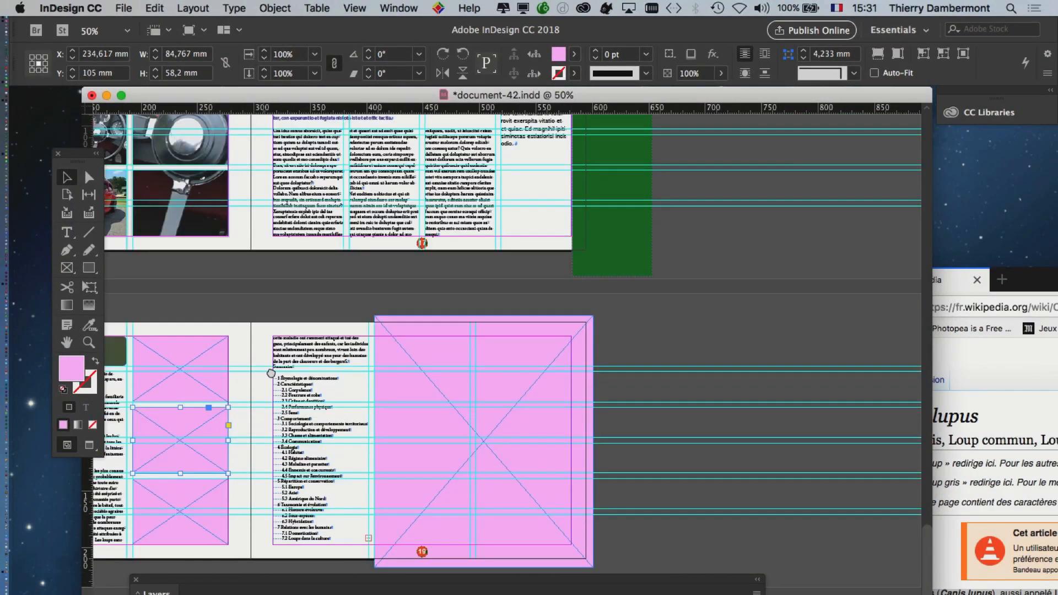
pyautogui.hscroll(-5, 599, 287)
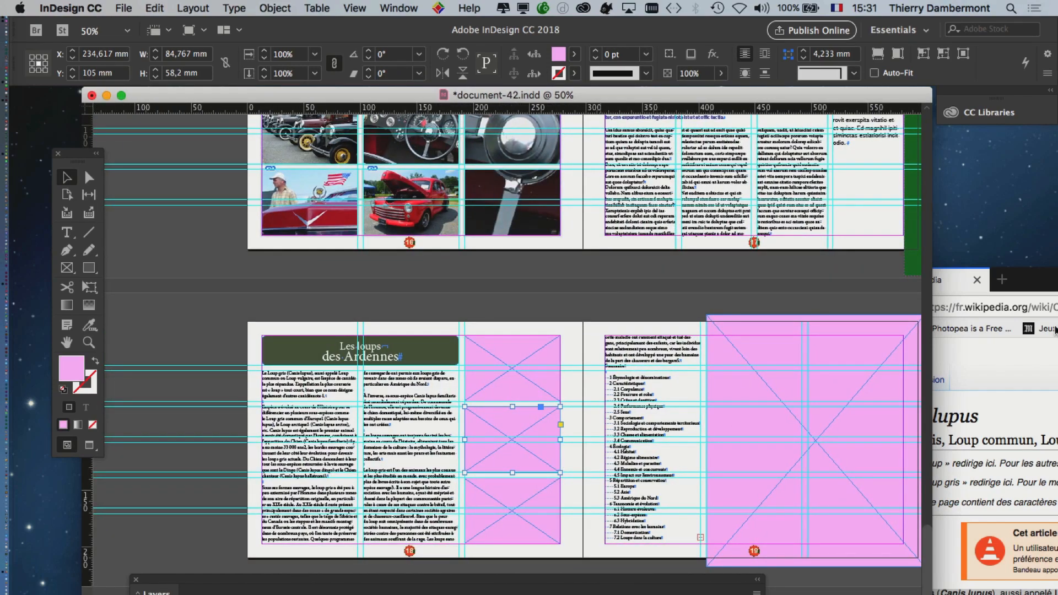
# Switch to the Canis lupus article in Firefox and open its main grey wolf photo, Canis_lupus_265b.jpg, as a full-size image.
pyautogui.moveTo(1043, 282); pyautogui.dragTo(362, 14)
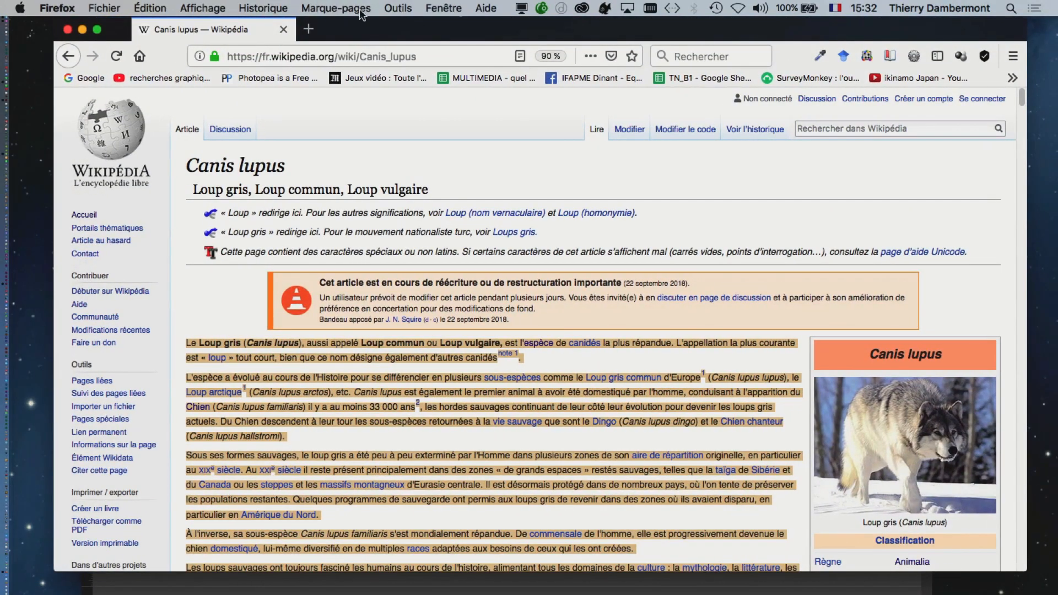
pyautogui.scroll(-5, 582, 357)
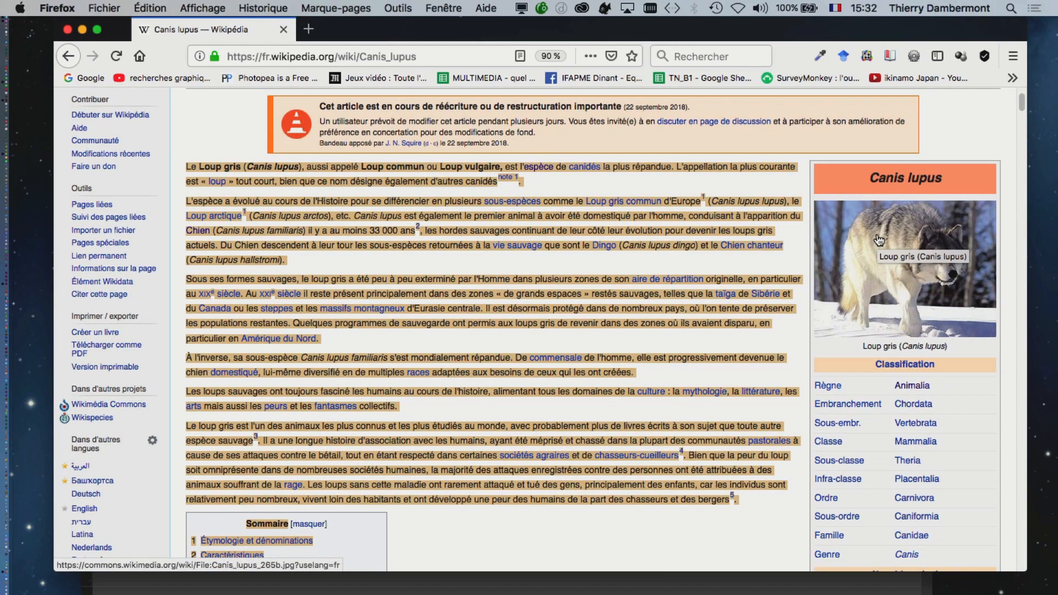
pyautogui.click(368, 28)
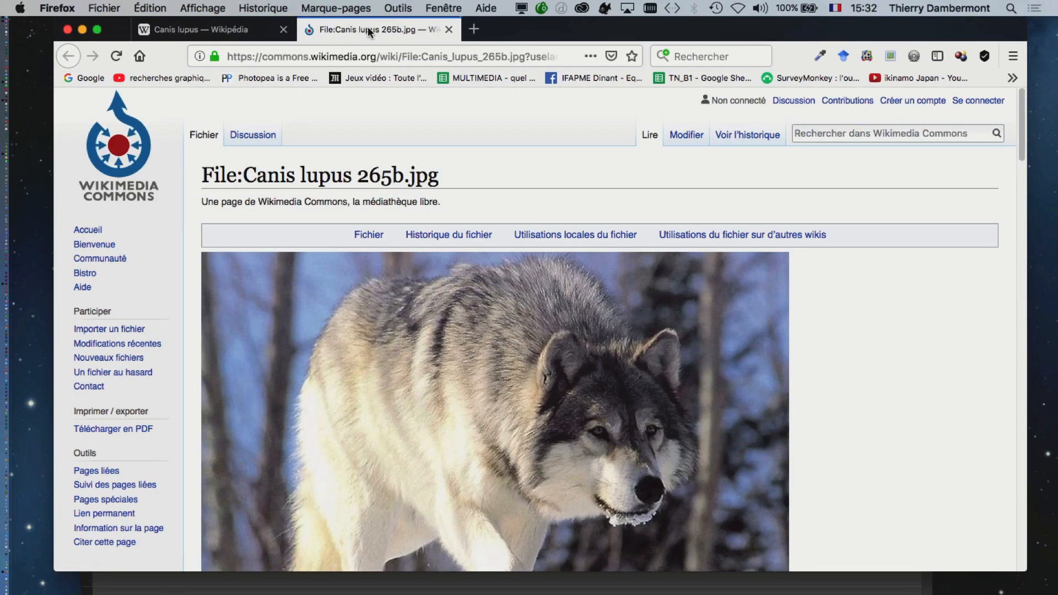
pyautogui.scroll(-3, 603, 417)
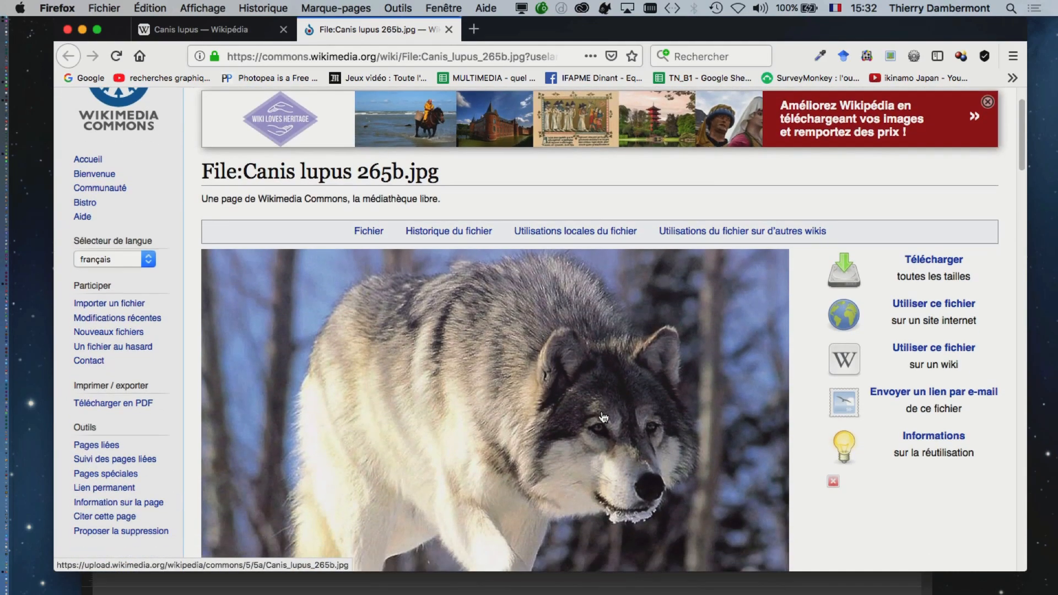
pyautogui.scroll(-10, 603, 417)
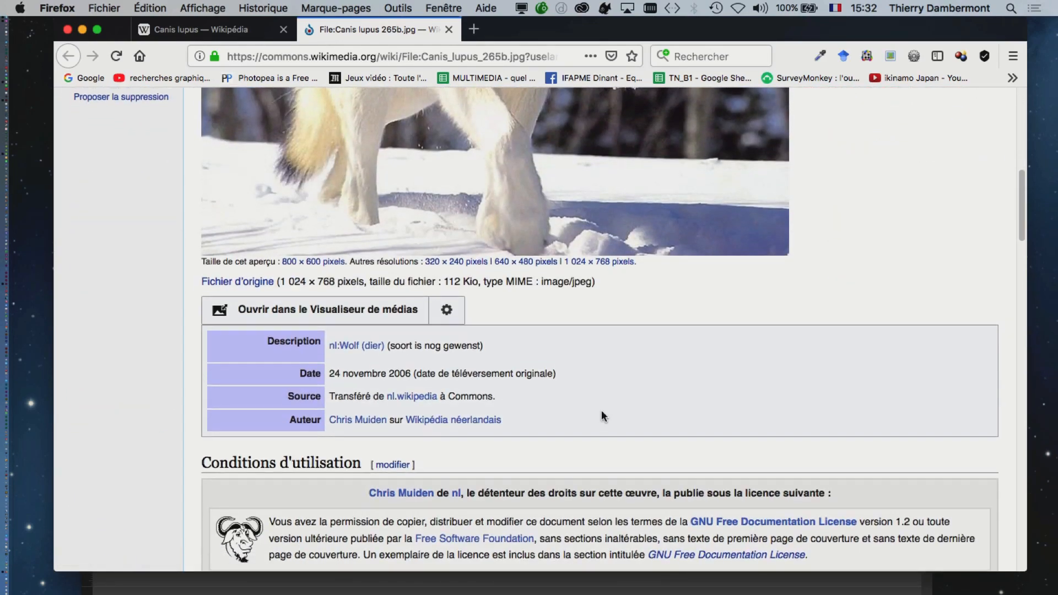
pyautogui.scroll(4, 601, 412)
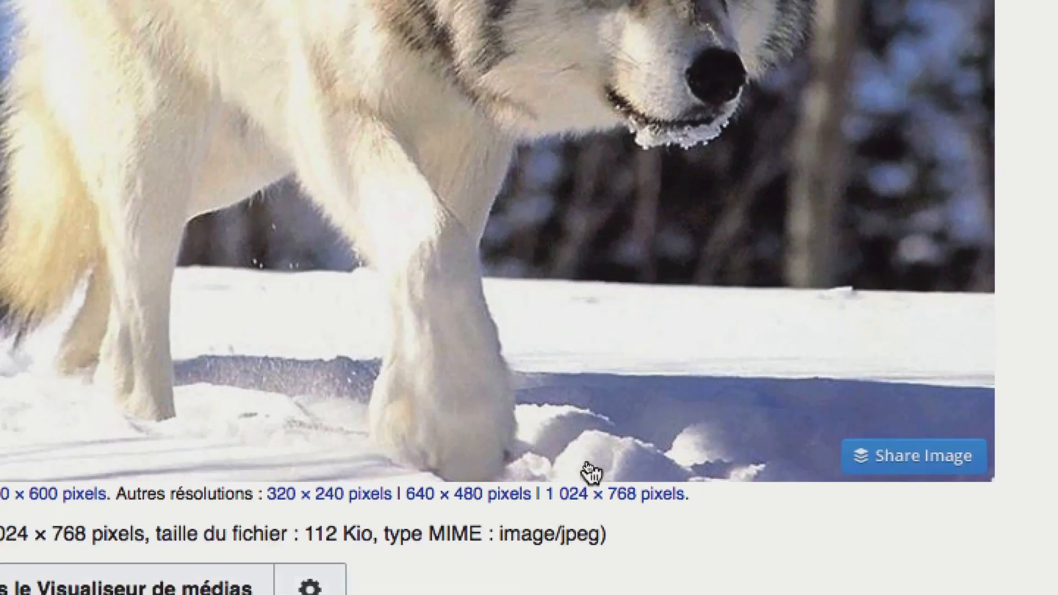
pyautogui.click(594, 472)
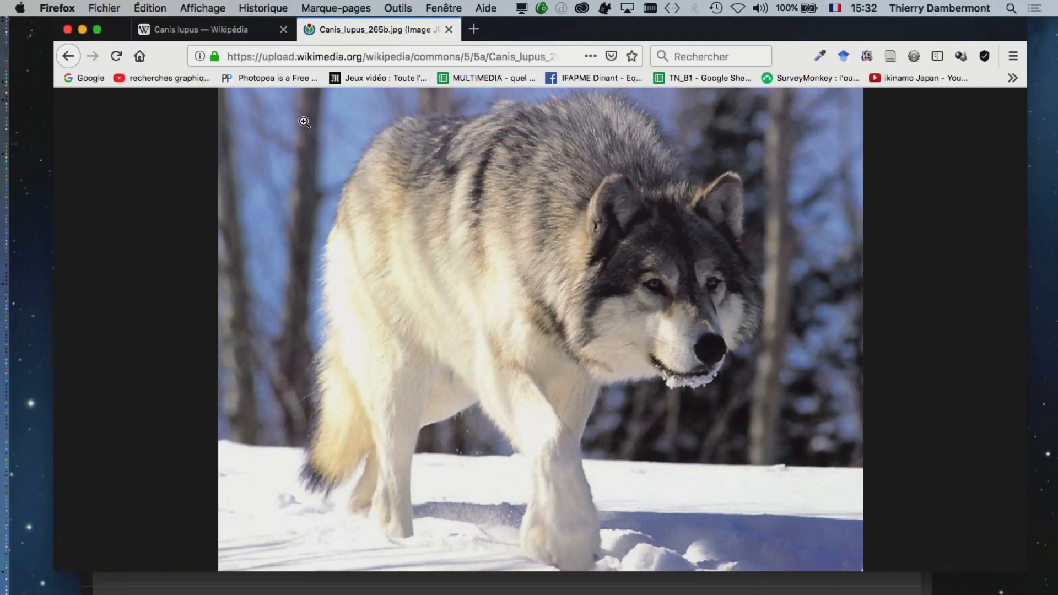
# From the article's "Fourrure et robe" section, open the black and white wolves photo at 2 112 × 1 796 pixels.
pyautogui.click(216, 30)
pyautogui.scroll(-20, 646, 326)
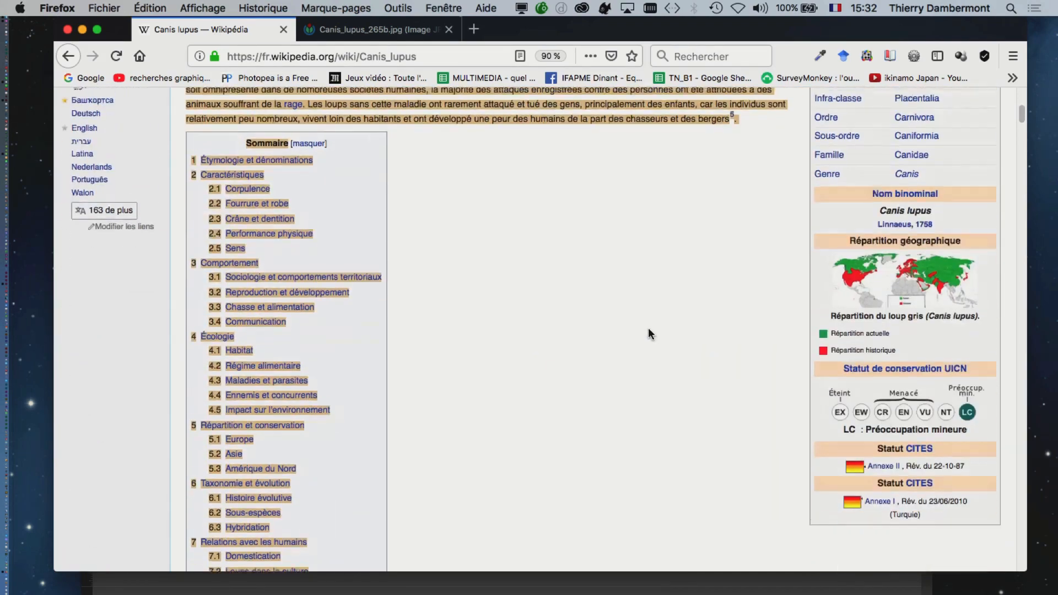
pyautogui.scroll(-10, 648, 329)
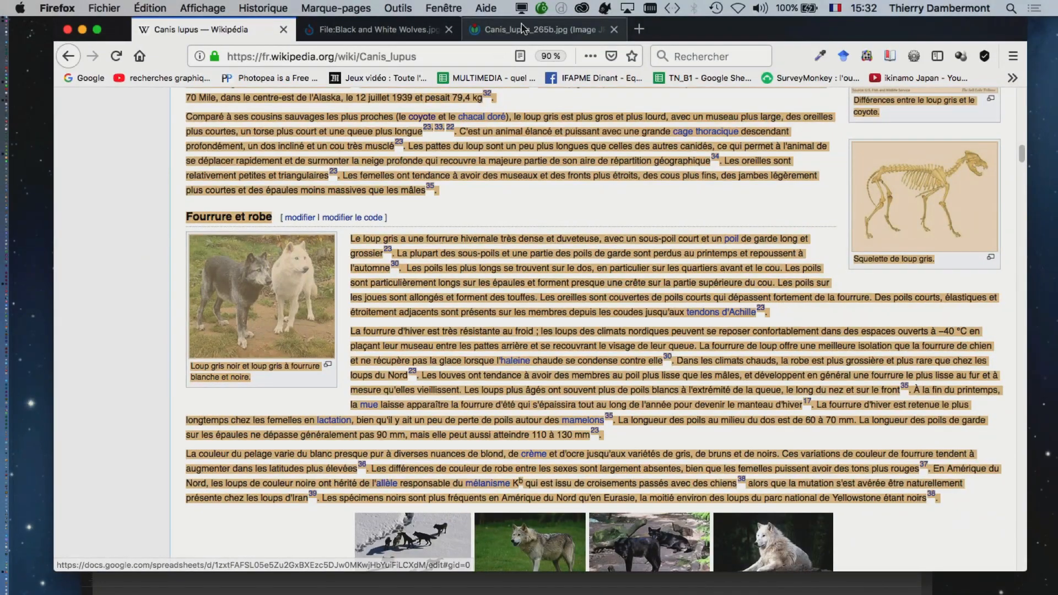
pyautogui.click(527, 27)
pyautogui.click(412, 28)
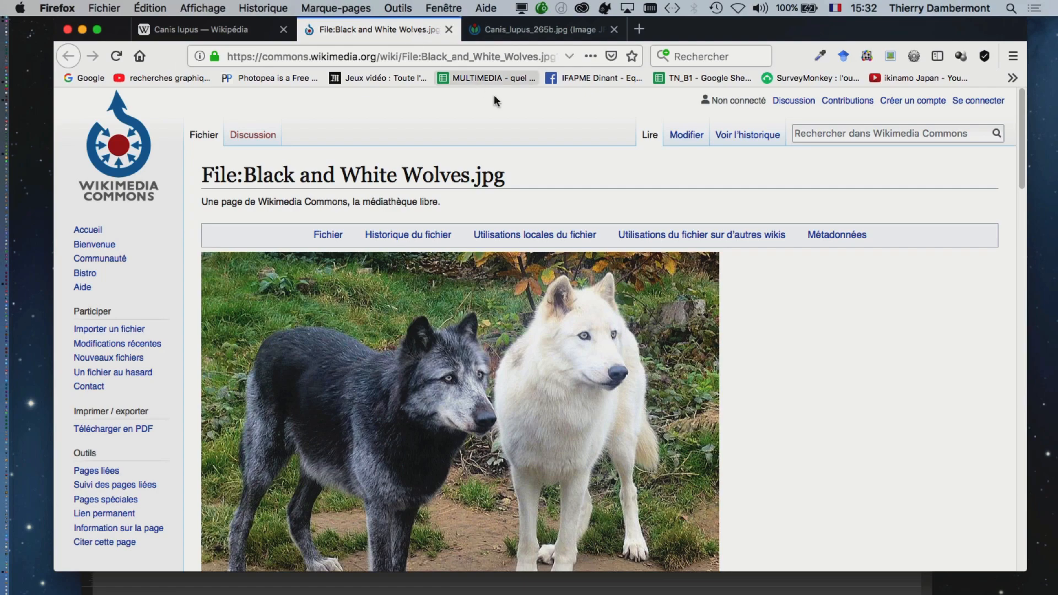
pyautogui.scroll(-10, 649, 423)
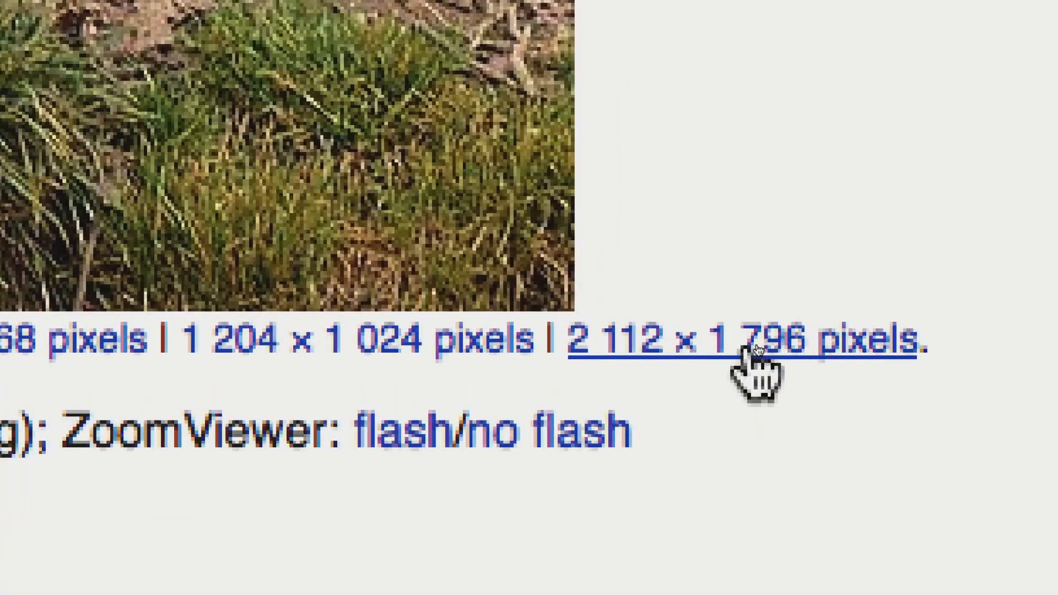
pyautogui.click(754, 347)
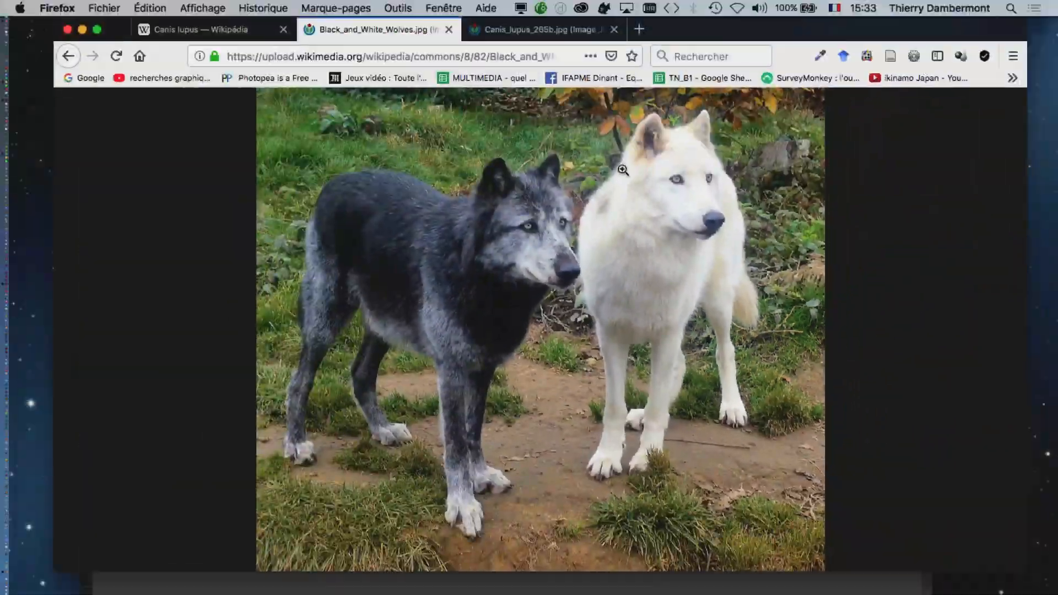
# Open the article gallery's common grey, black and white wolf photos in separate tabs.
pyautogui.click(187, 32)
pyautogui.scroll(-5, 641, 366)
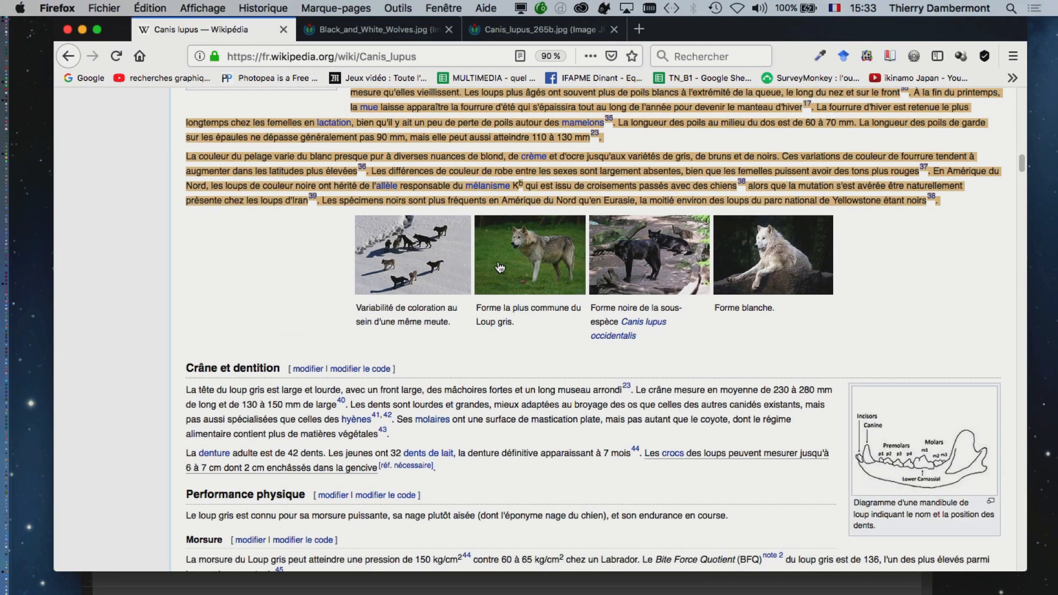
pyautogui.keyDown('super'); pyautogui.click(524, 261); pyautogui.keyUp('super')
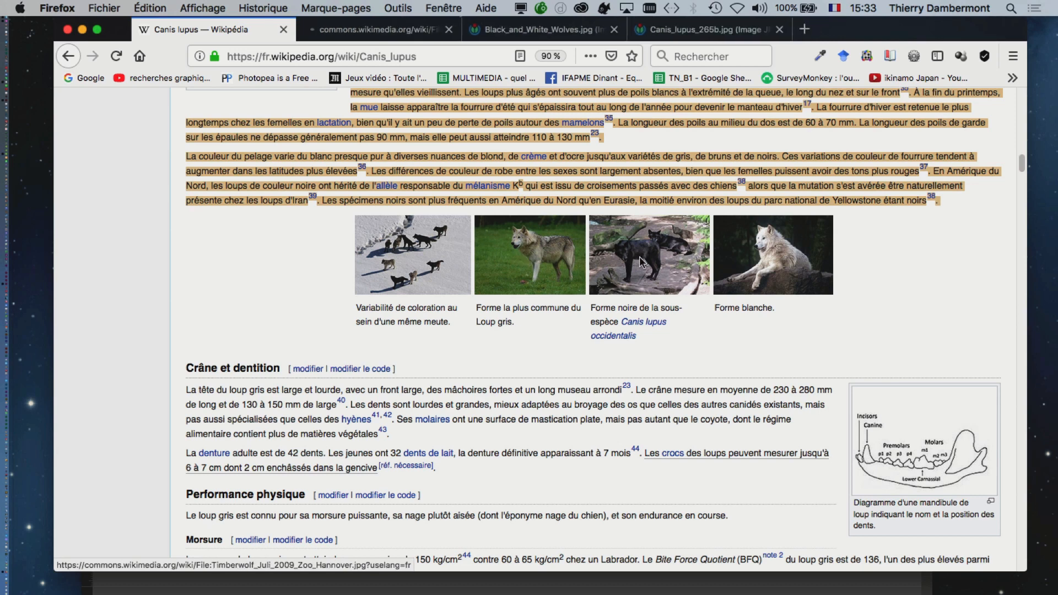
pyautogui.keyDown('super'); pyautogui.click(651, 260); pyautogui.keyUp('super')
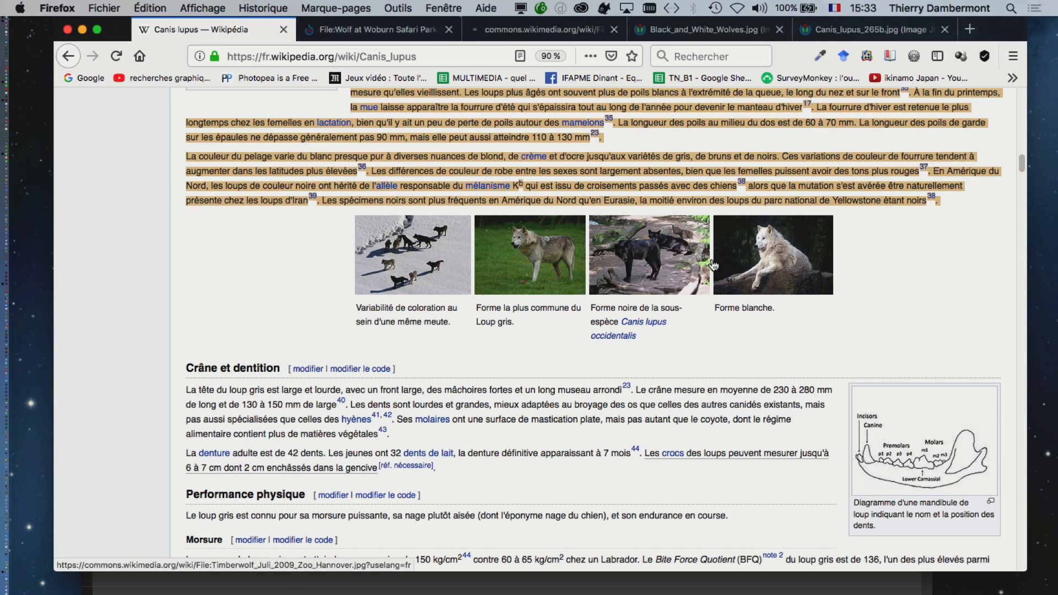
pyautogui.keyDown('super'); pyautogui.click(760, 267); pyautogui.keyUp('super')
# Open the Wolf at Woburn Safari Park photo as a full-size image.
pyautogui.hotkey('ctrl', 'Tab')
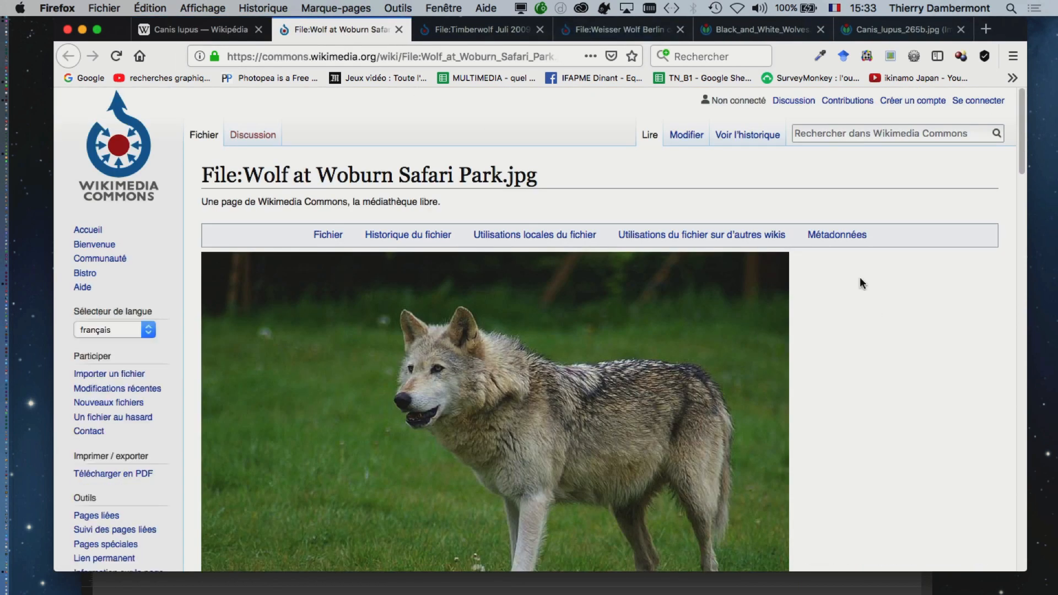
pyautogui.scroll(-5, 819, 339)
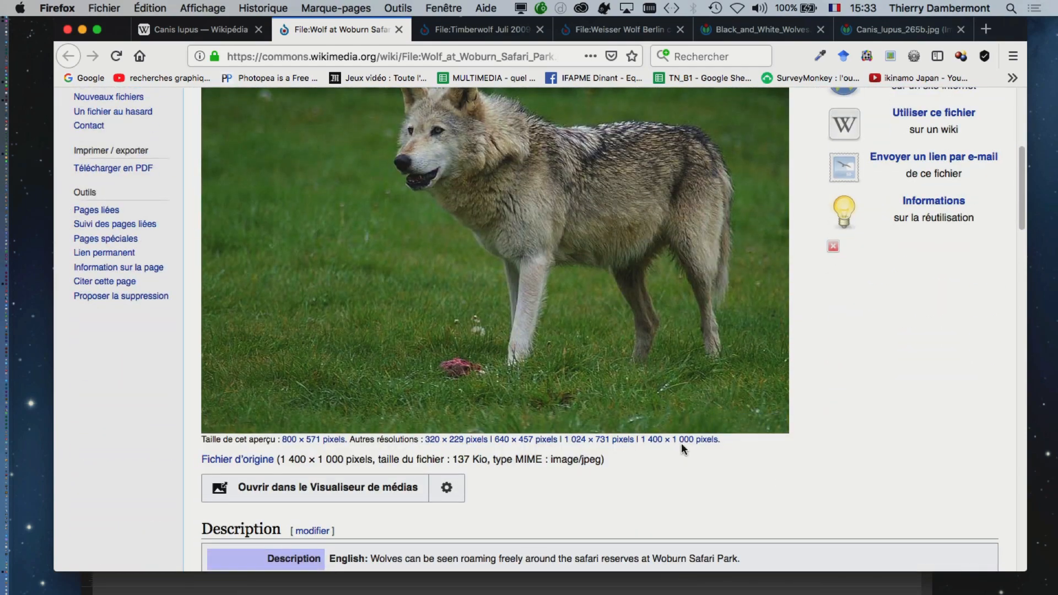
pyautogui.click(627, 338)
# Check the available sizes of the black timberwolf and white Berlin wolf photos, and open the timberwolf at 1 323 × 871 pixels.
pyautogui.hotkey('ctrl', 'Tab')
pyautogui.scroll(-5, 798, 380)
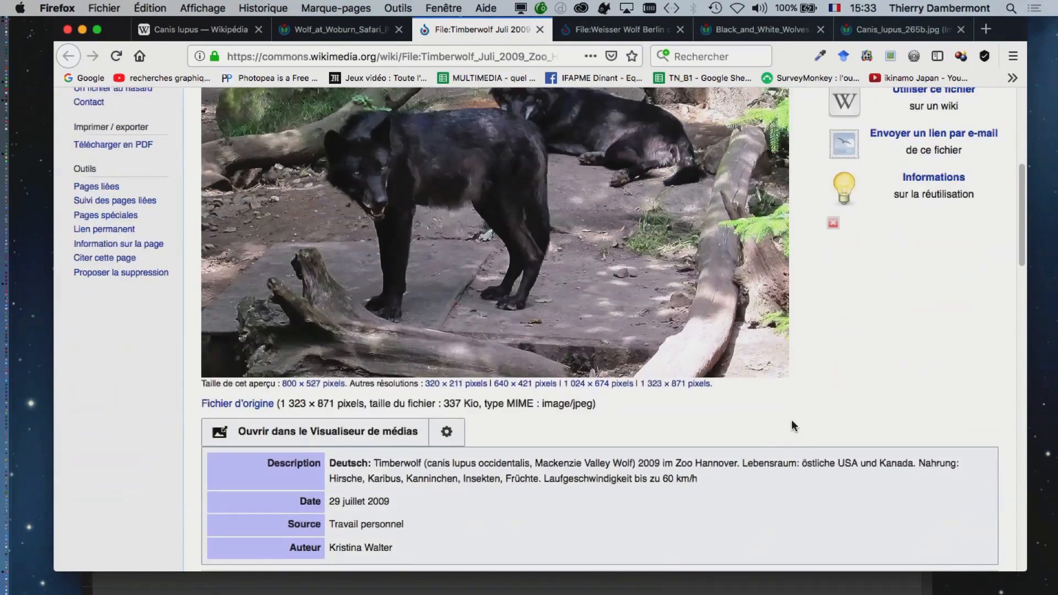
pyautogui.click(596, 25)
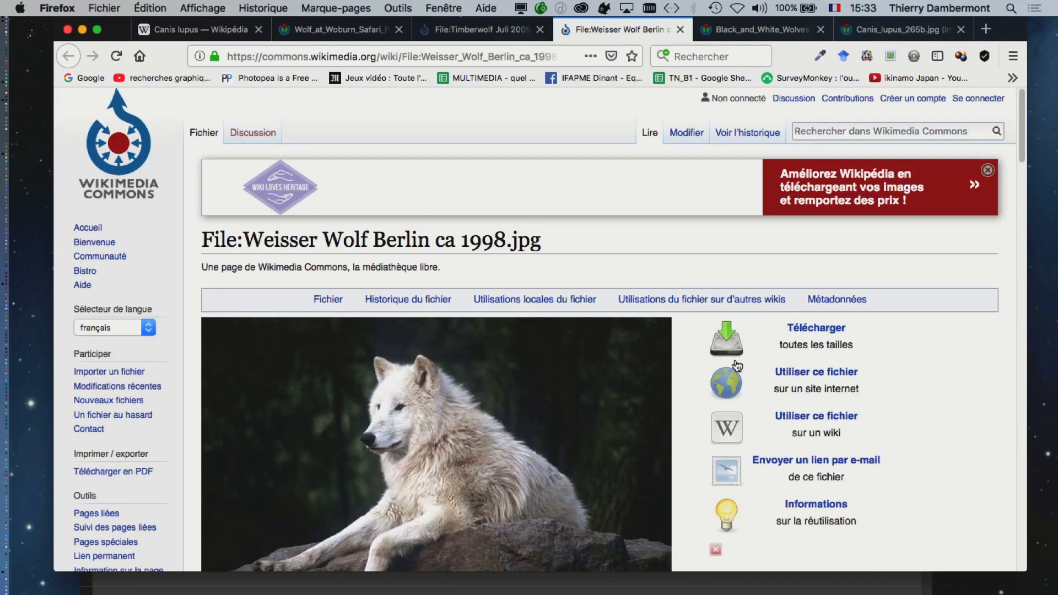
pyautogui.scroll(-5, 716, 395)
pyautogui.scroll(-1, 716, 401)
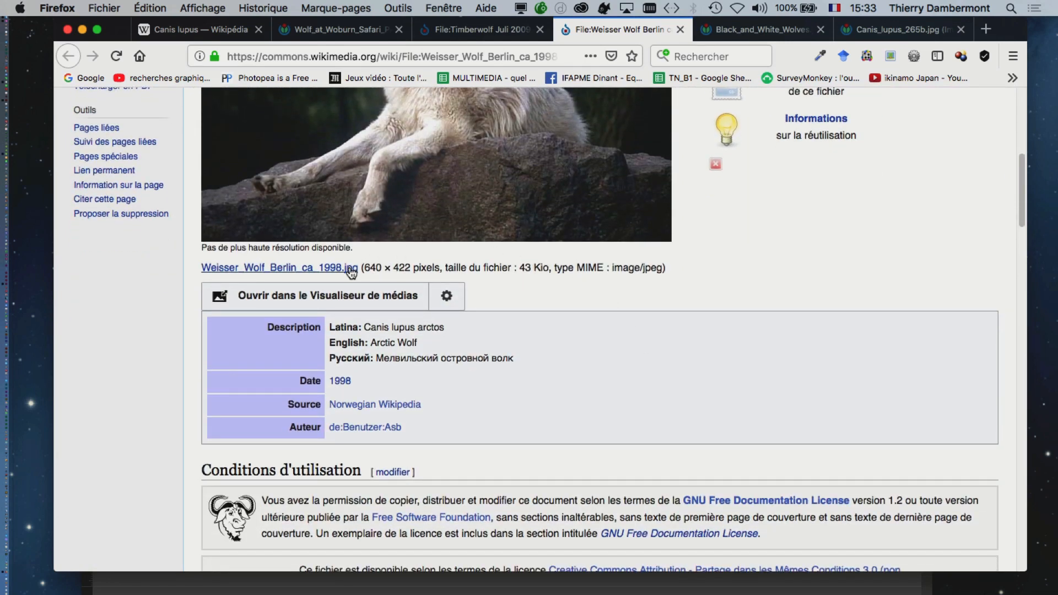
pyautogui.click(447, 29)
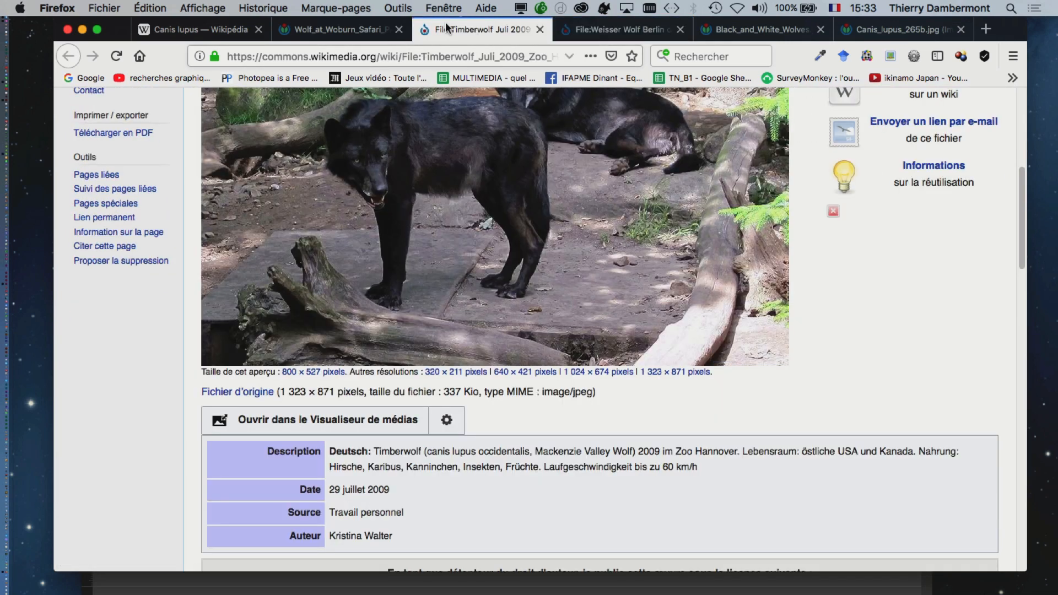
pyautogui.click(606, 29)
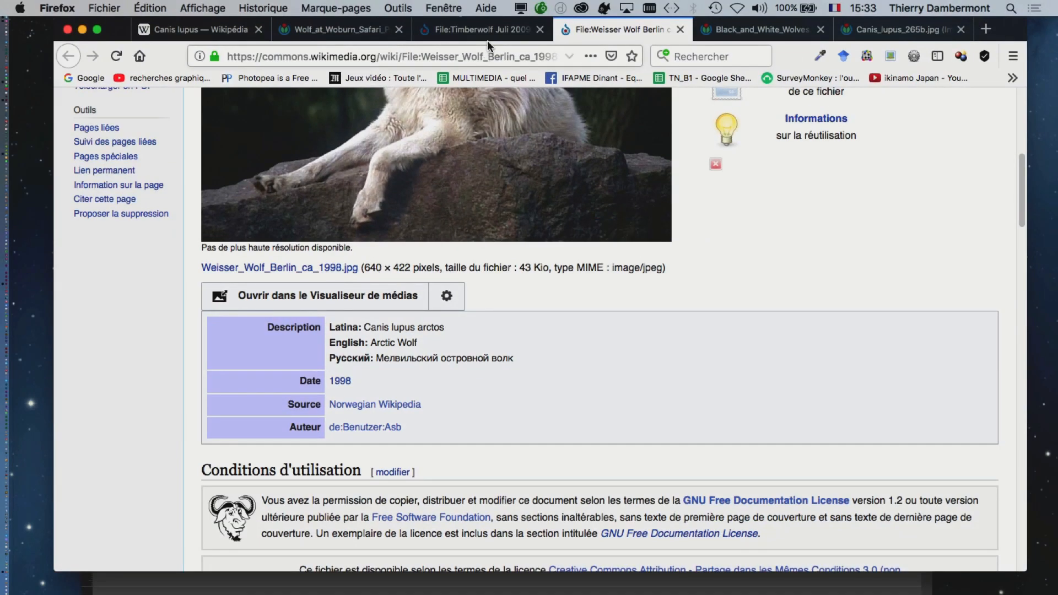
pyautogui.click(479, 30)
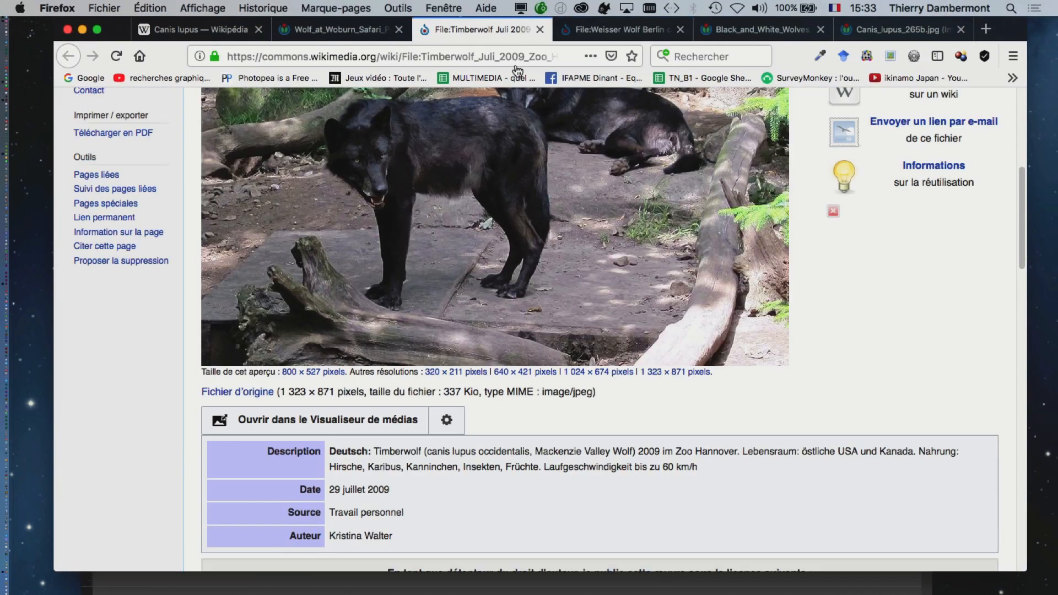
pyautogui.click(689, 370)
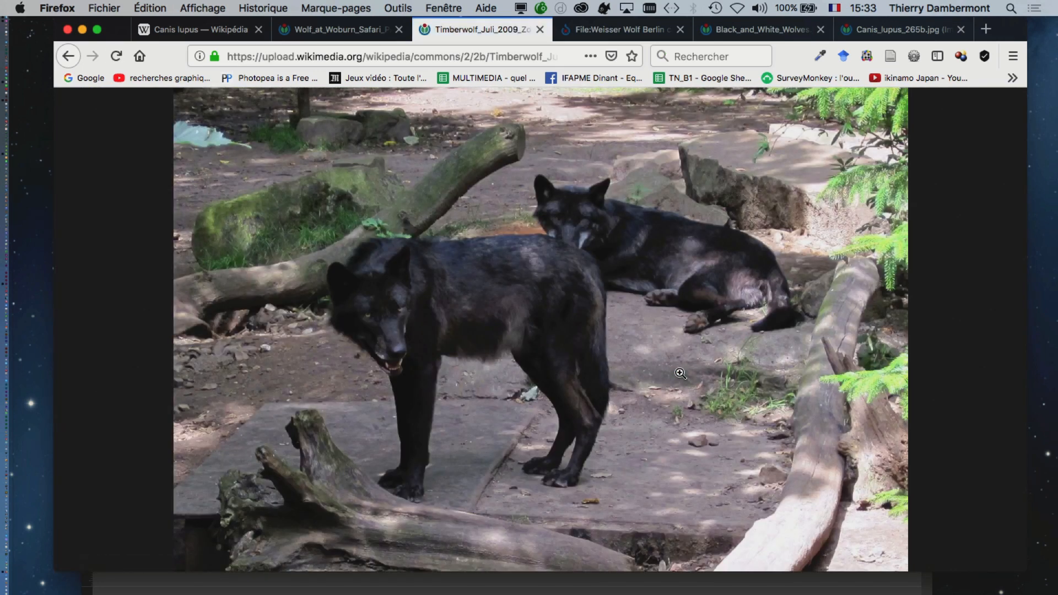
# Save Wolf_at_Woburn_Safari_Park.jpg into the Links folder of document-40_Folder in InDesign SESSION 7.
pyautogui.hotkey('ctrl', 'shift', 'Tab')
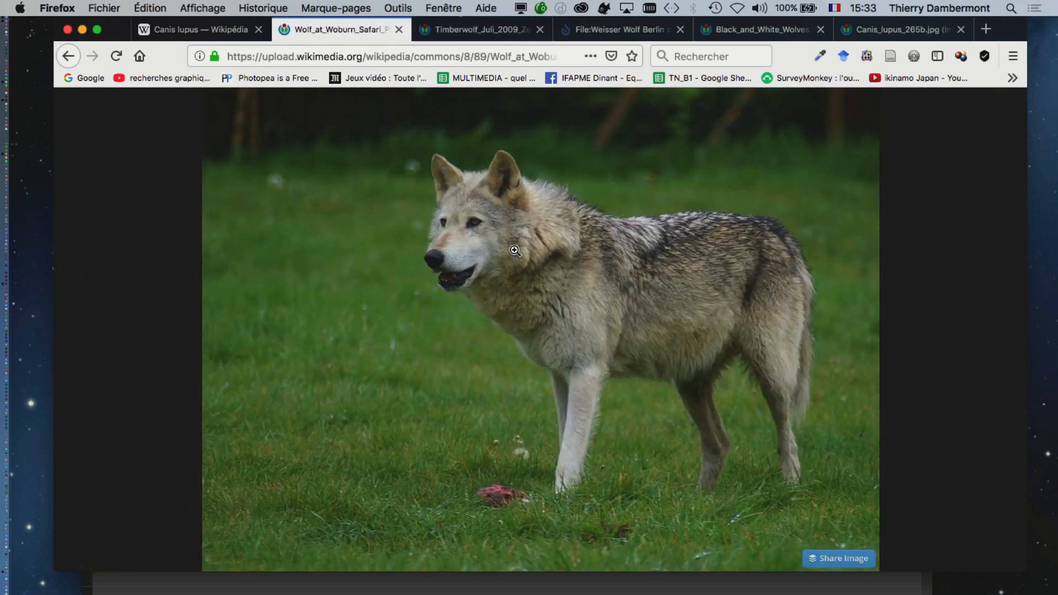
pyautogui.rightClick(515, 251)
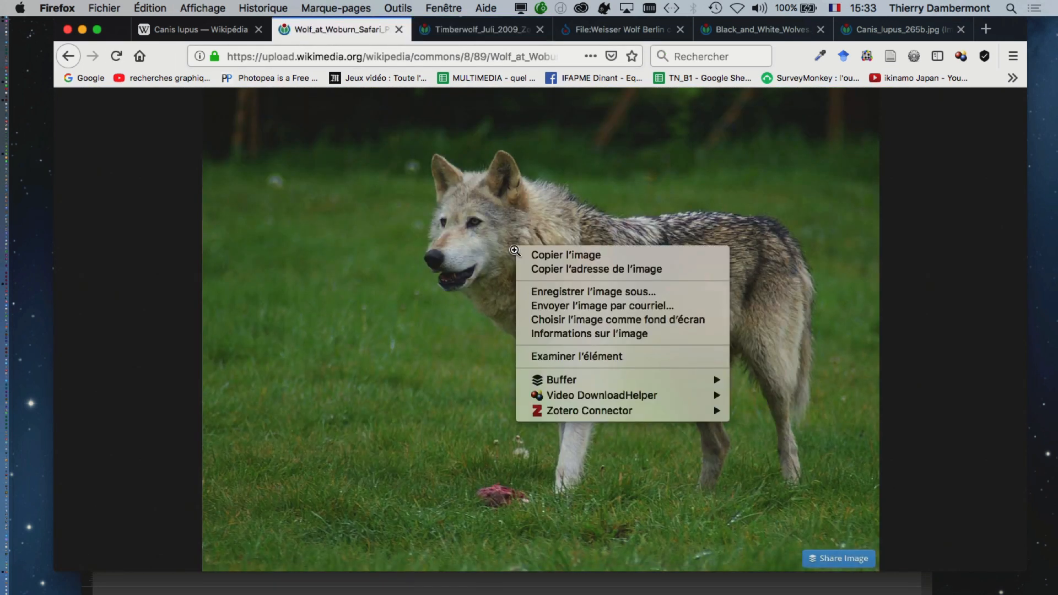
pyautogui.click(602, 291)
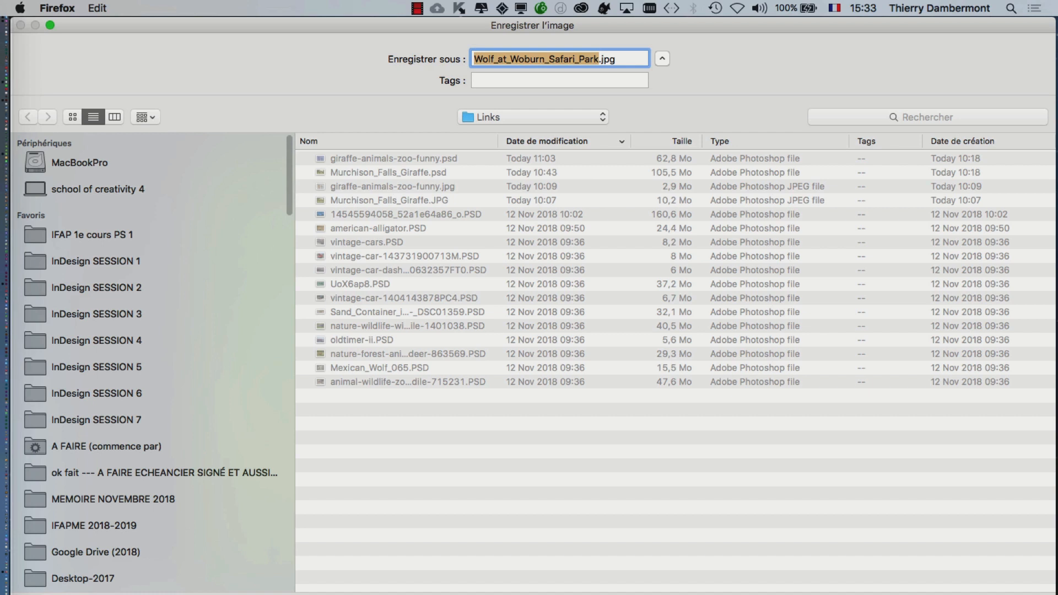
pyautogui.click(501, 117)
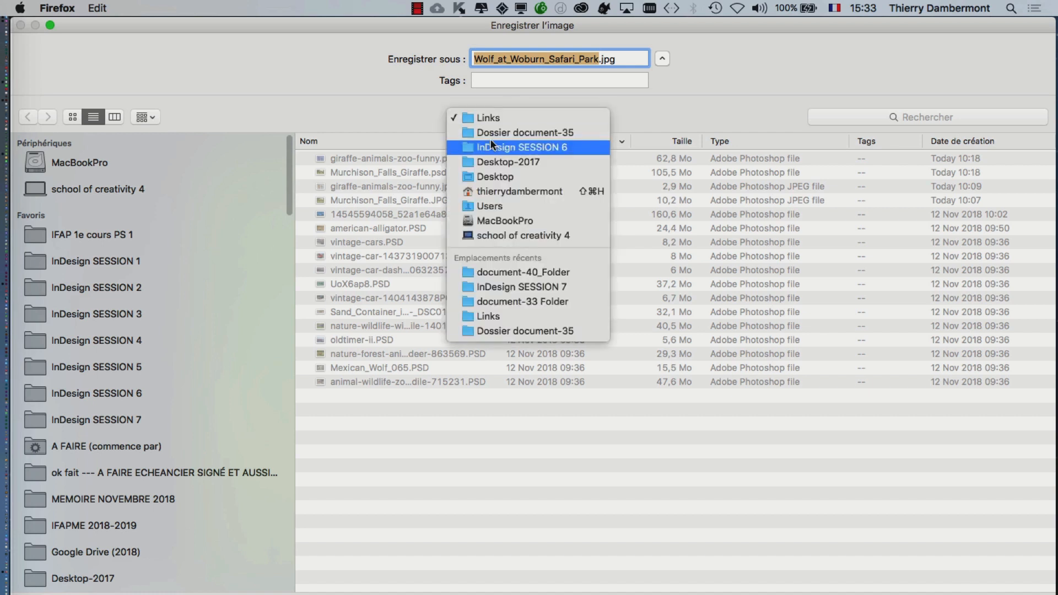
pyautogui.click(155, 420)
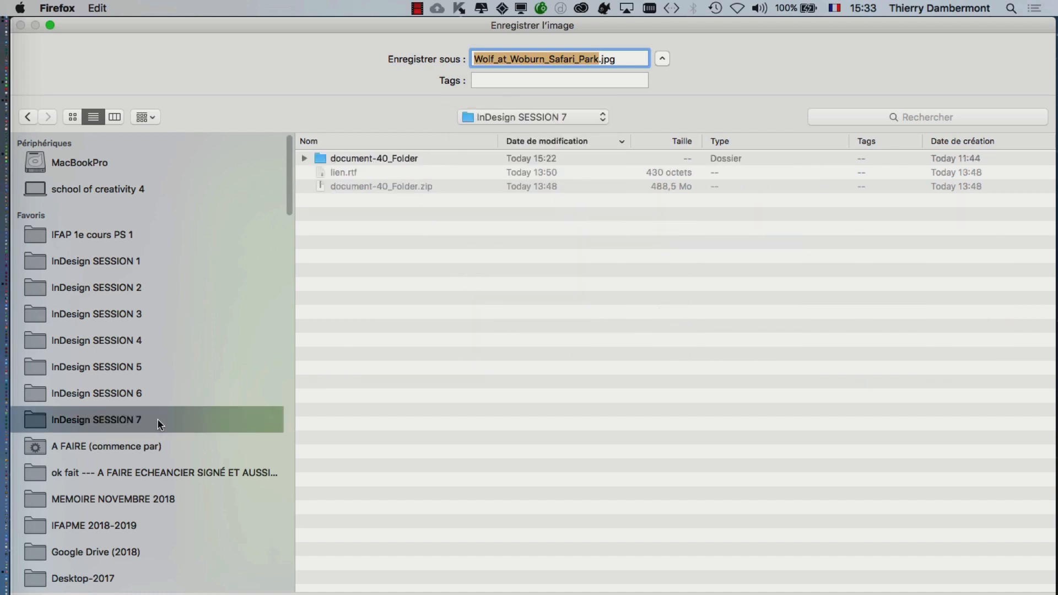
pyautogui.doubleClick(375, 157)
pyautogui.doubleClick(378, 270)
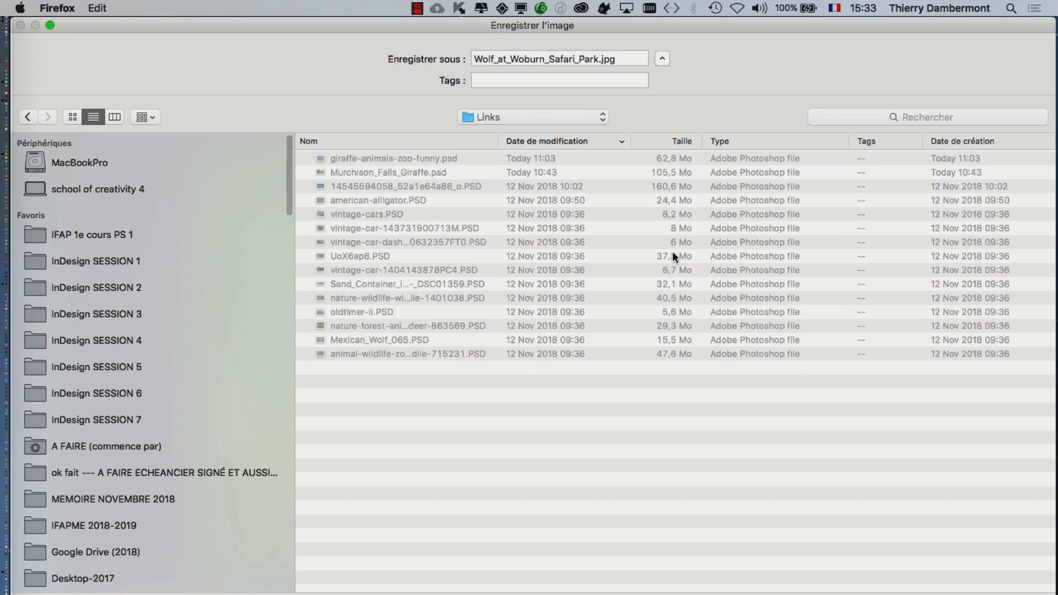
pyautogui.press('Return')
# Save Timberwolf_Juli_2009_Zoo_Hannover.jpg from its tab into the Links folder.
pyautogui.click(493, 33)
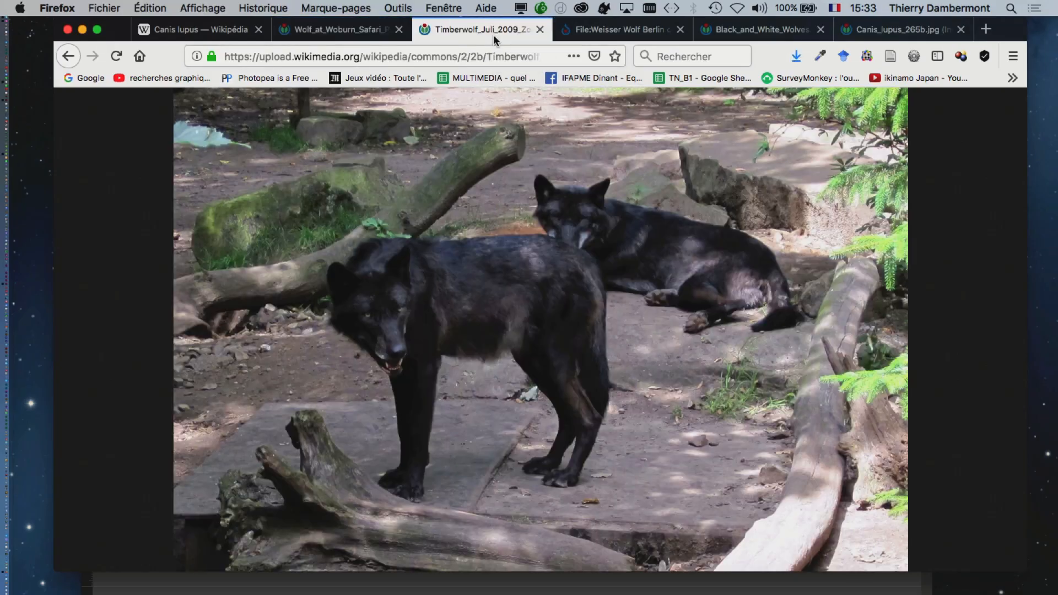
pyautogui.rightClick(561, 318)
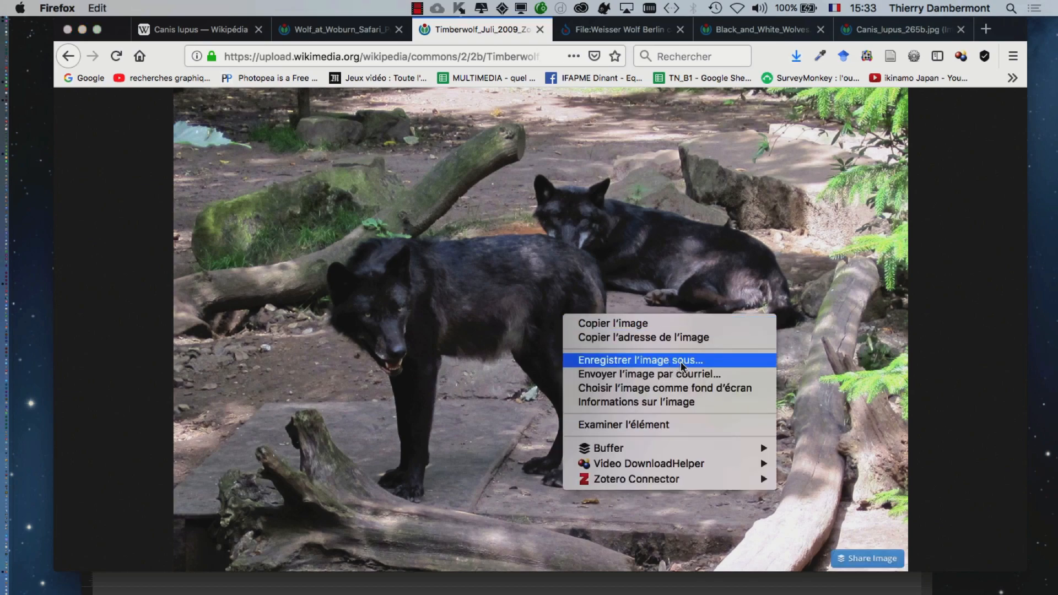
pyautogui.click(672, 361)
pyautogui.click(514, 118)
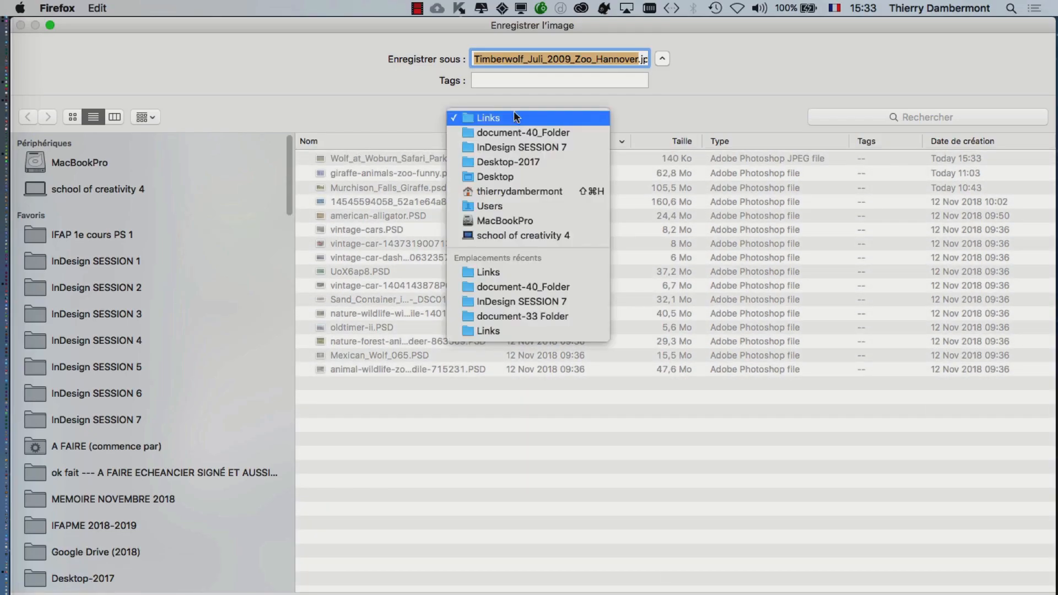
pyautogui.click(482, 102)
pyautogui.click(971, 589)
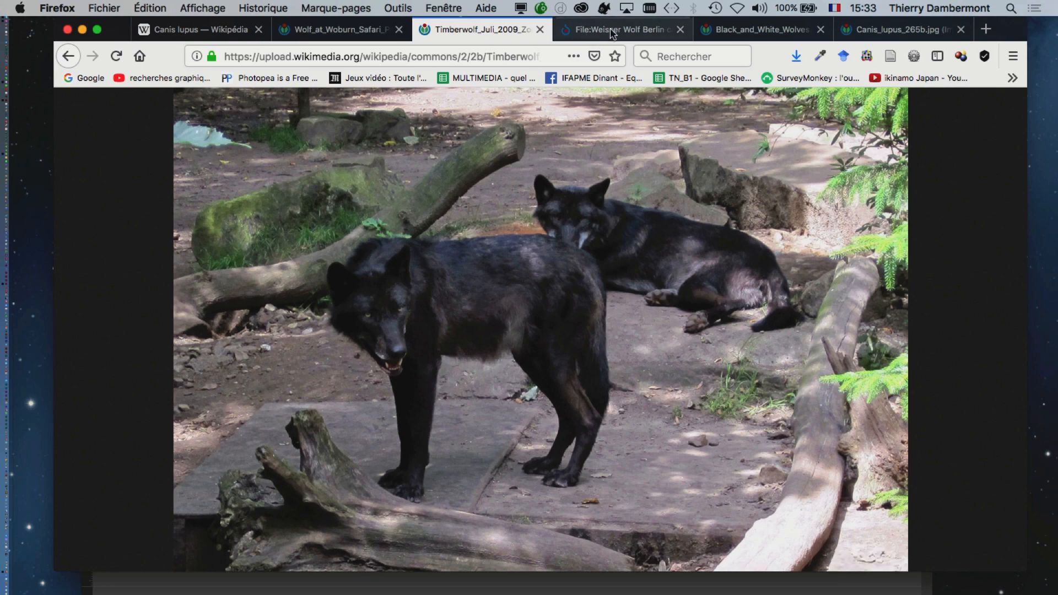
# Skip the white Berlin wolf page and save Black_and_White_Wolves.jpg into the Links folder.
pyautogui.click(599, 31)
pyautogui.click(760, 29)
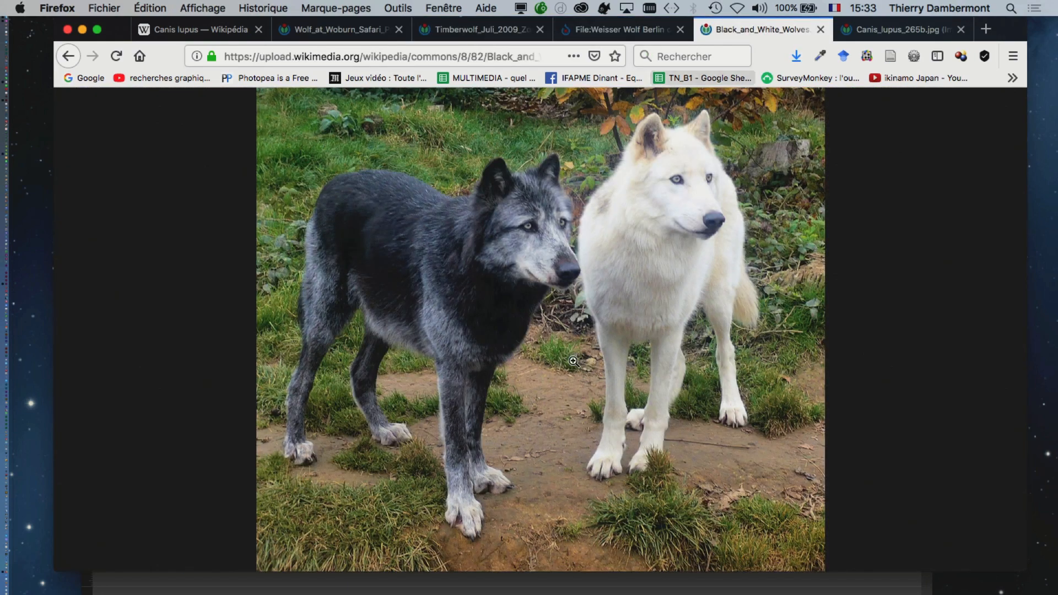
pyautogui.rightClick(536, 292)
pyautogui.click(588, 333)
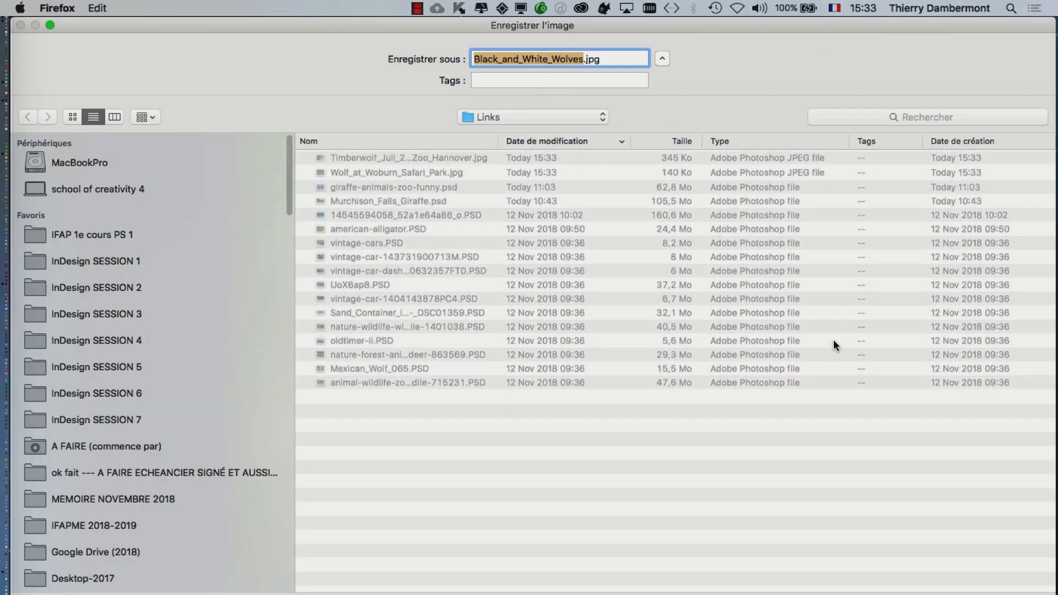
pyautogui.press('Return')
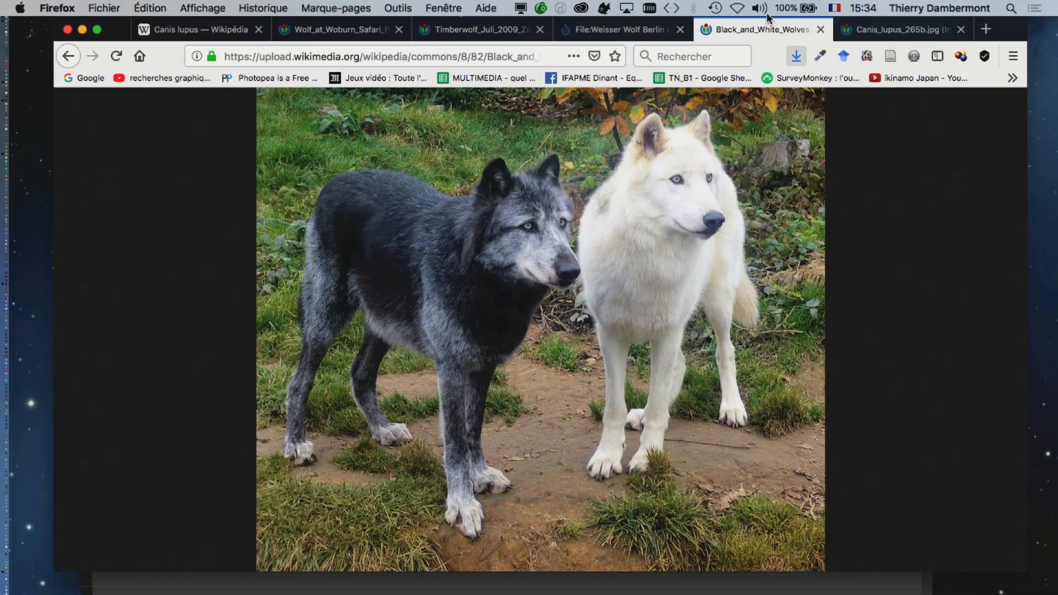
# Save the snow wolf photo Canis_lupus_265b.jpg into the Links folder.
pyautogui.click(904, 29)
pyautogui.rightClick(541, 273)
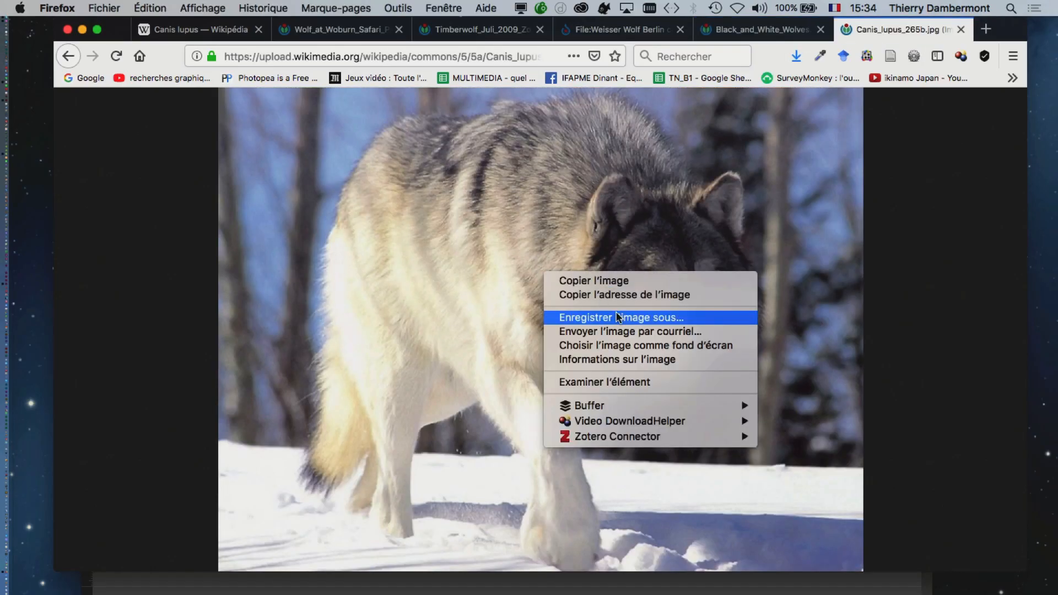
pyautogui.click(589, 316)
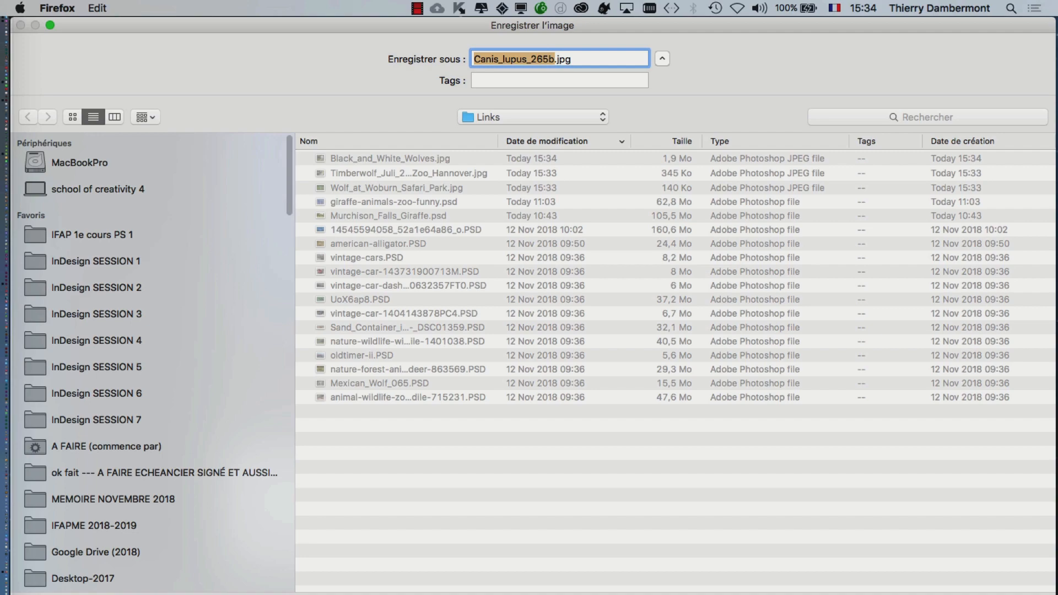
pyautogui.press('Return')
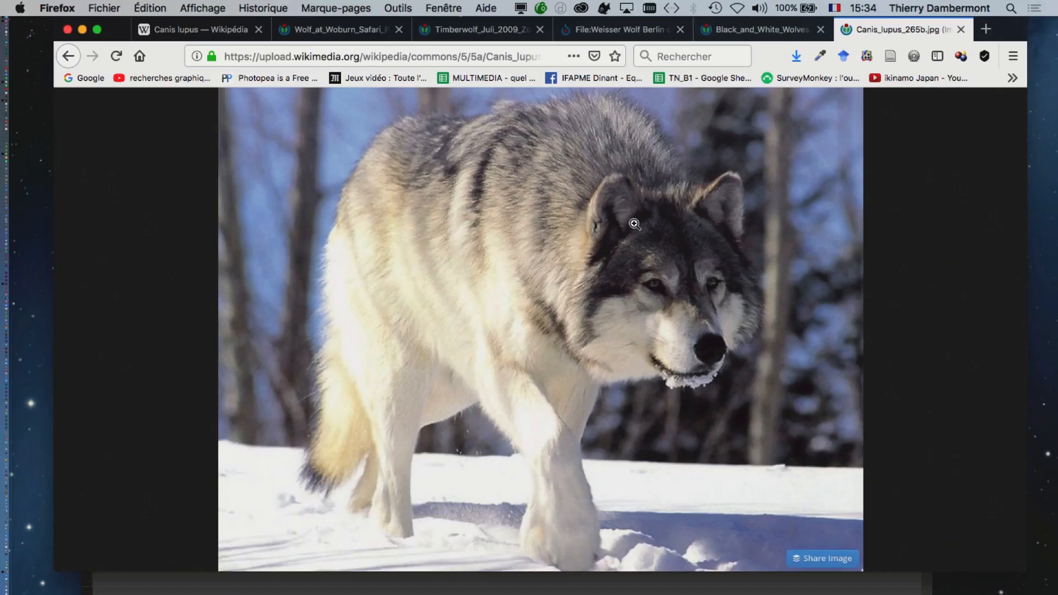
# In Finder, expand the Links folder of document-40_Folder and sort by newest modification date to check the saved wolf photos.
pyautogui.press('super+Tab')
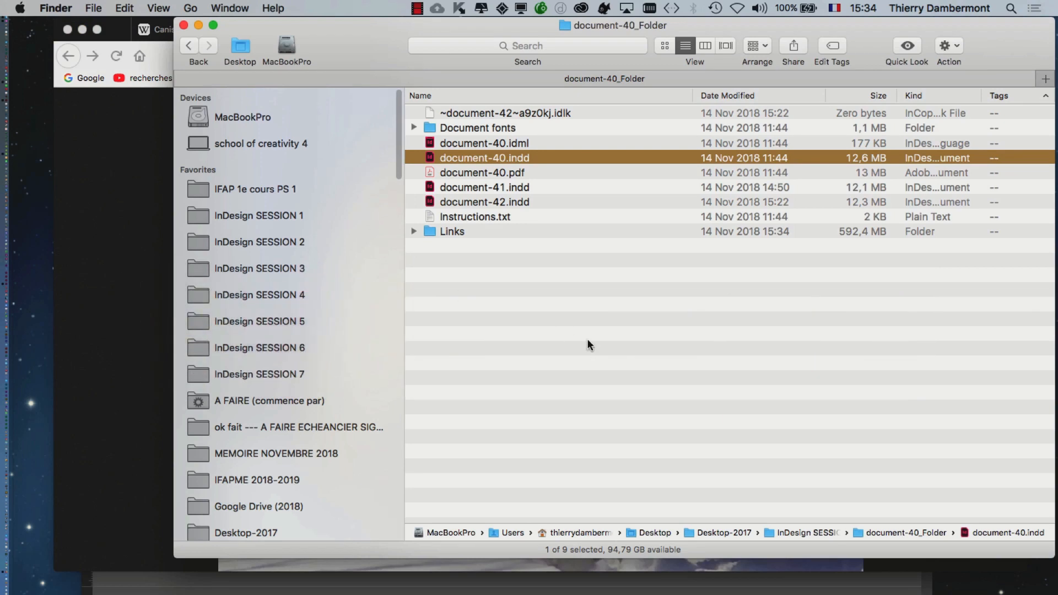
pyautogui.click(587, 340)
pyautogui.click(413, 231)
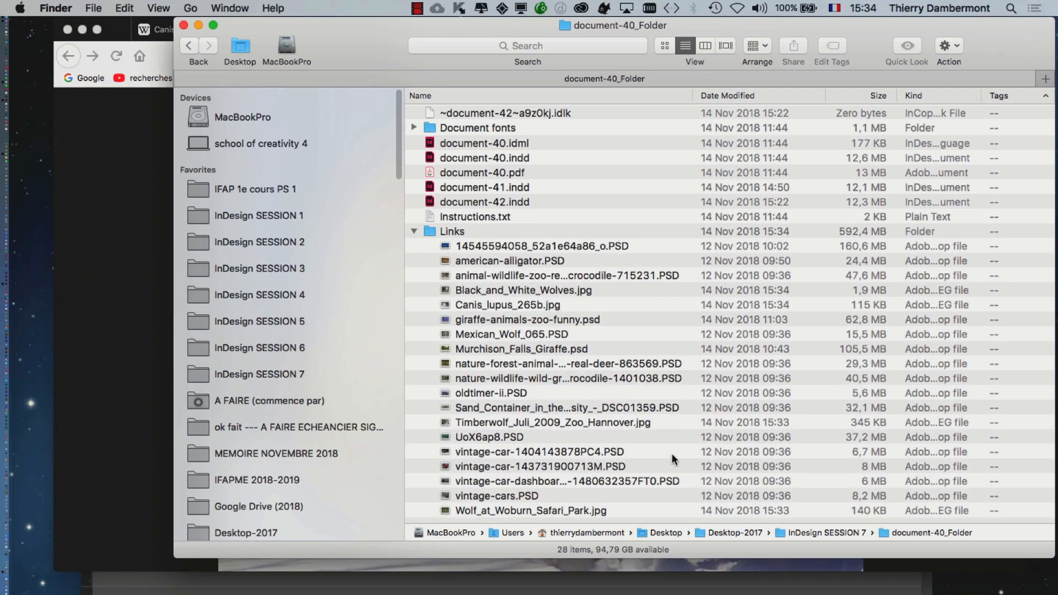
pyautogui.click(637, 503)
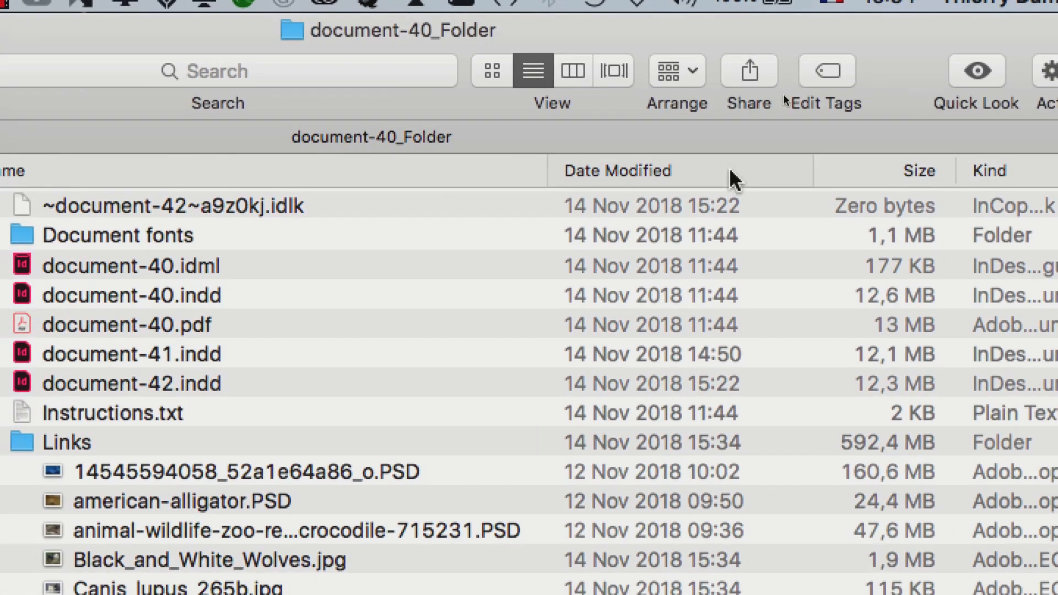
pyautogui.click(730, 171)
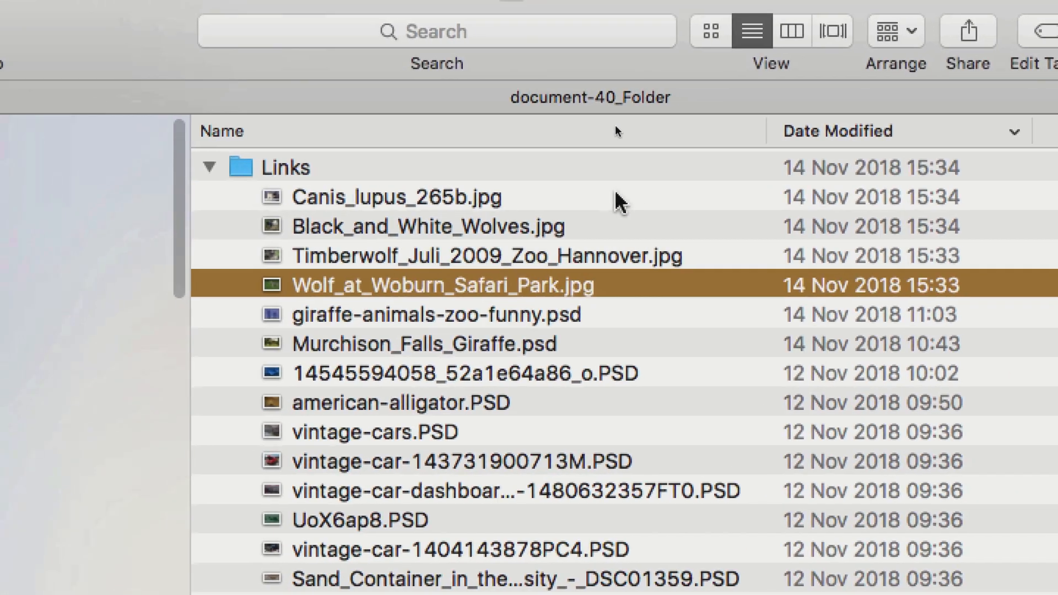
pyautogui.click(384, 238)
pyautogui.click(383, 273)
pyautogui.click(610, 224)
pyautogui.click(604, 254)
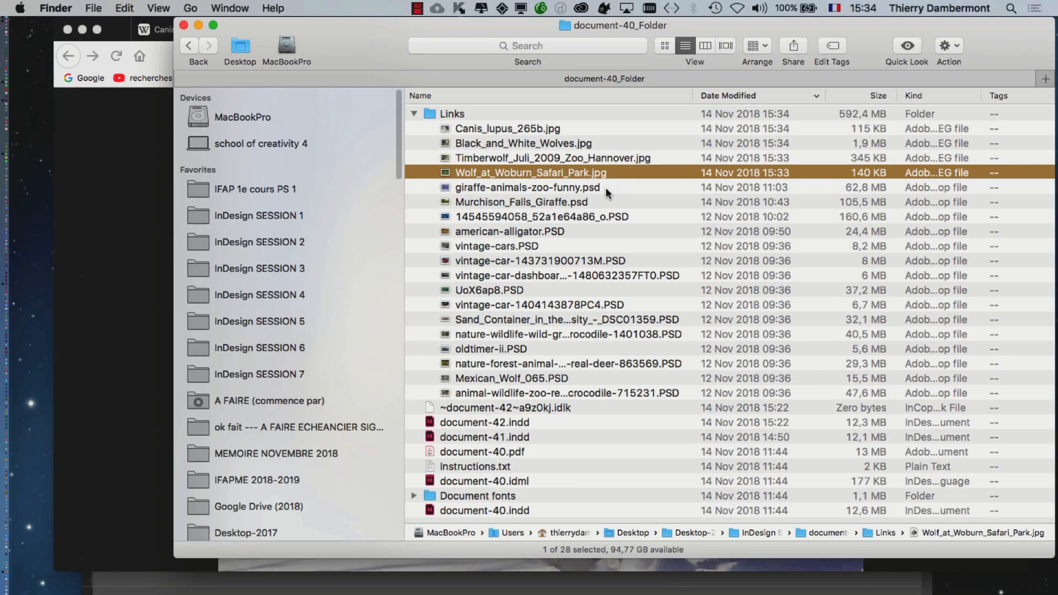
# Minimize the browser, switch to document-42.indd in InDesign, deselect the middle picture frame and show the wolf spread at 75%.
pyautogui.click(116, 188)
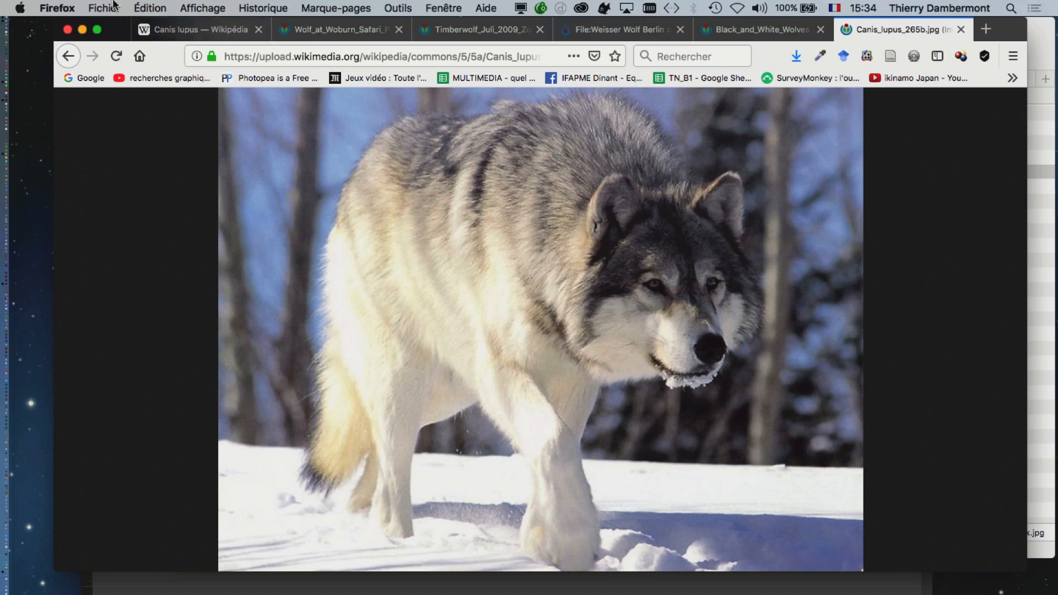
pyautogui.click(82, 30)
pyautogui.click(139, 238)
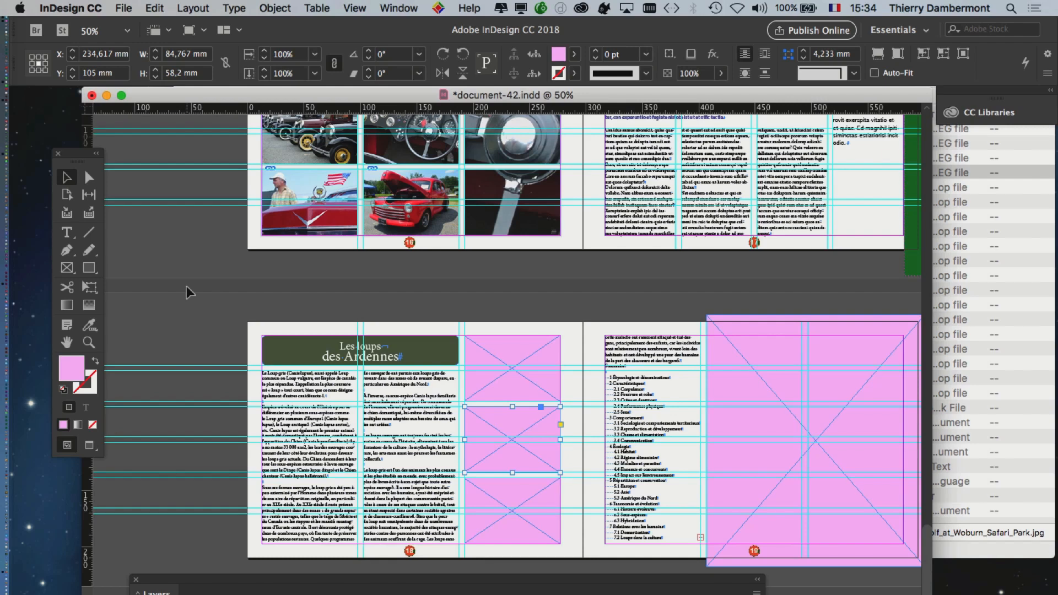
pyautogui.click(207, 329)
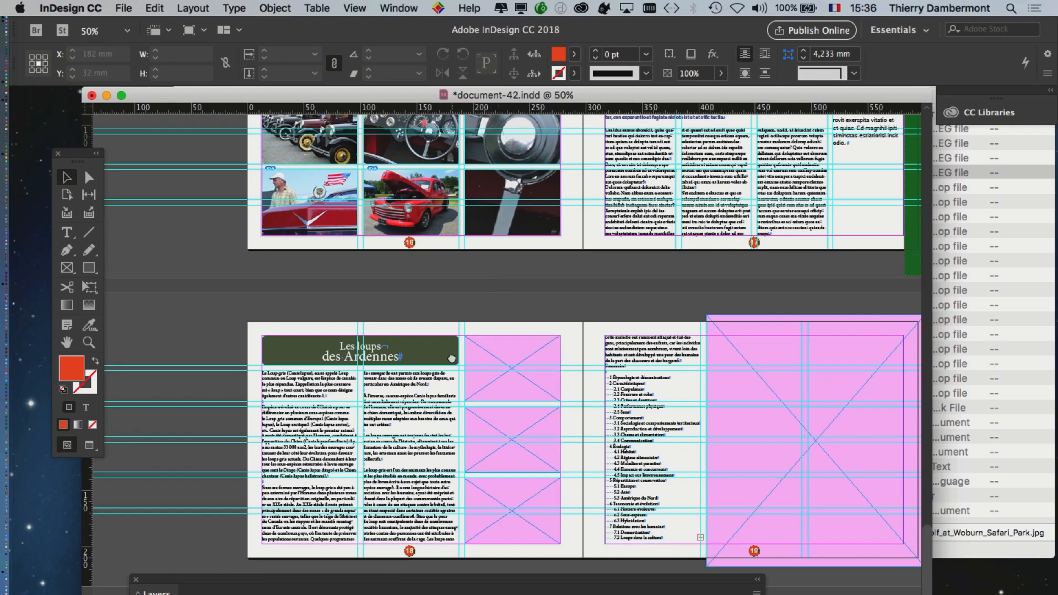
pyautogui.hscroll(2, 417, 289)
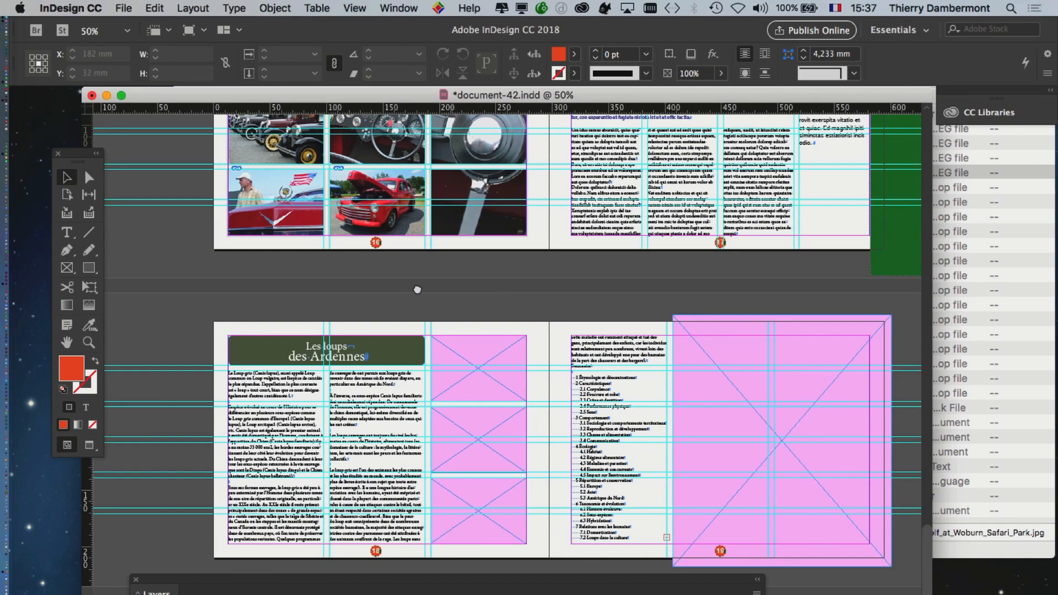
pyautogui.scroll(1, 516, 427)
pyautogui.moveTo(450, 352); pyautogui.dragTo(464, 270)
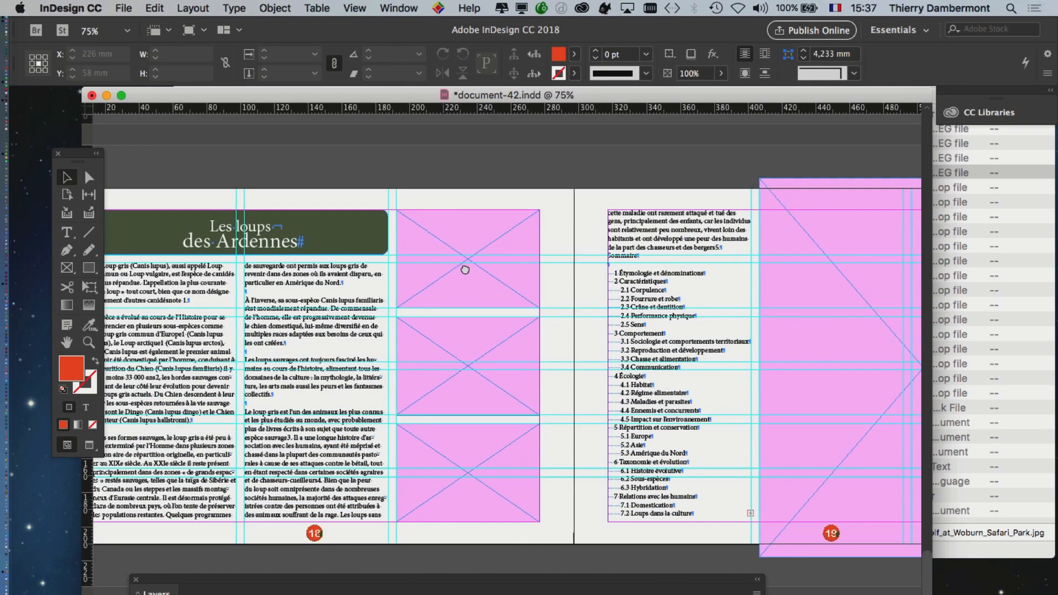
pyautogui.hscroll(-1, 465, 269)
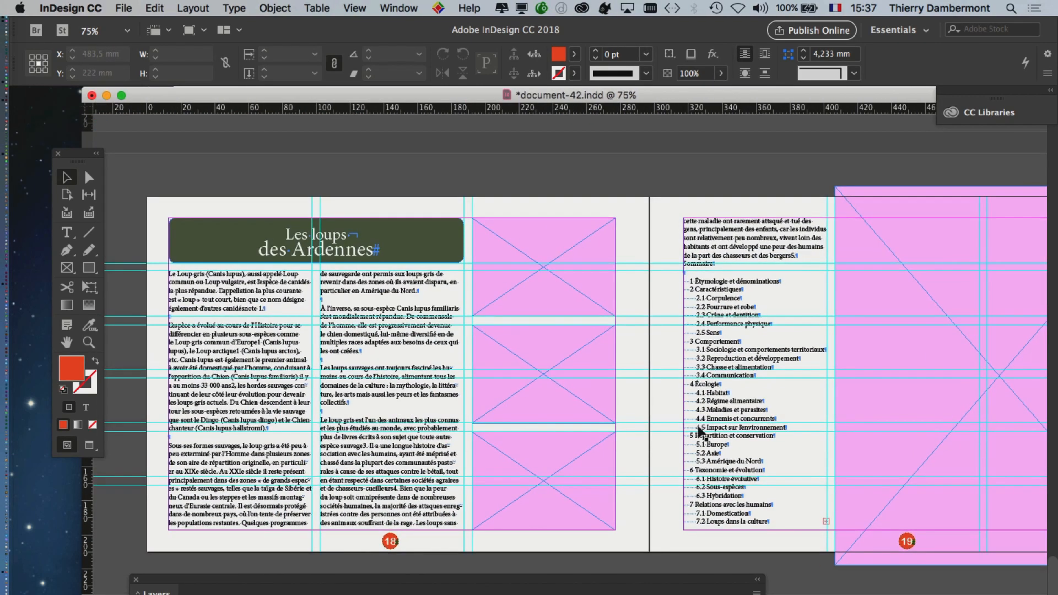
# Start the Place command and open the Links folder inside document-40_Folder.
pyautogui.click(123, 8)
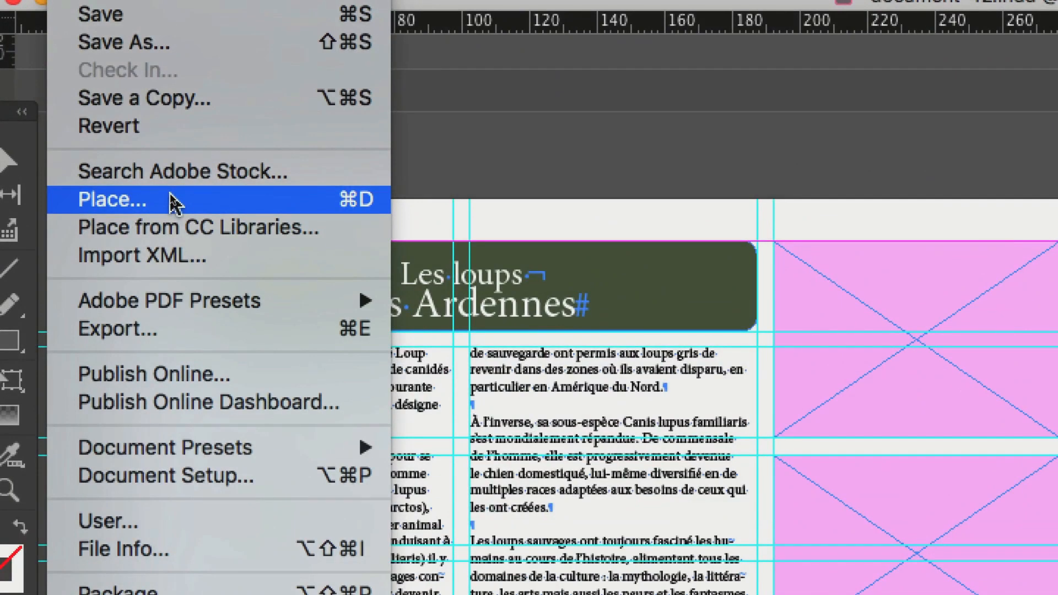
pyautogui.click(176, 201)
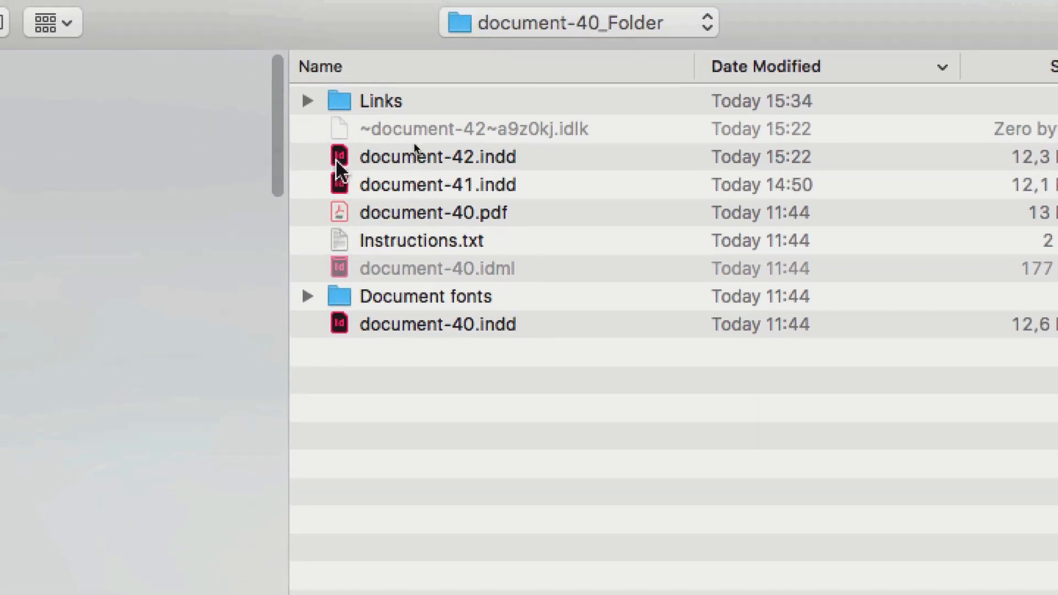
pyautogui.click(411, 100)
pyautogui.doubleClick(414, 101)
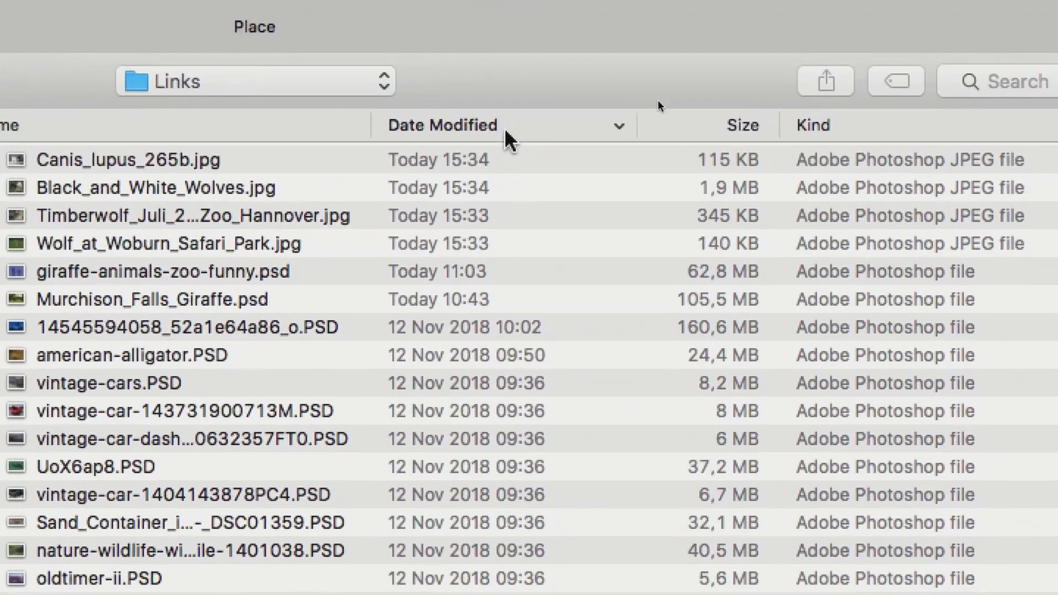
# Try the column and list views of the Links folder and reverse the modification-date sorting back and forth.
pyautogui.click(771, 116)
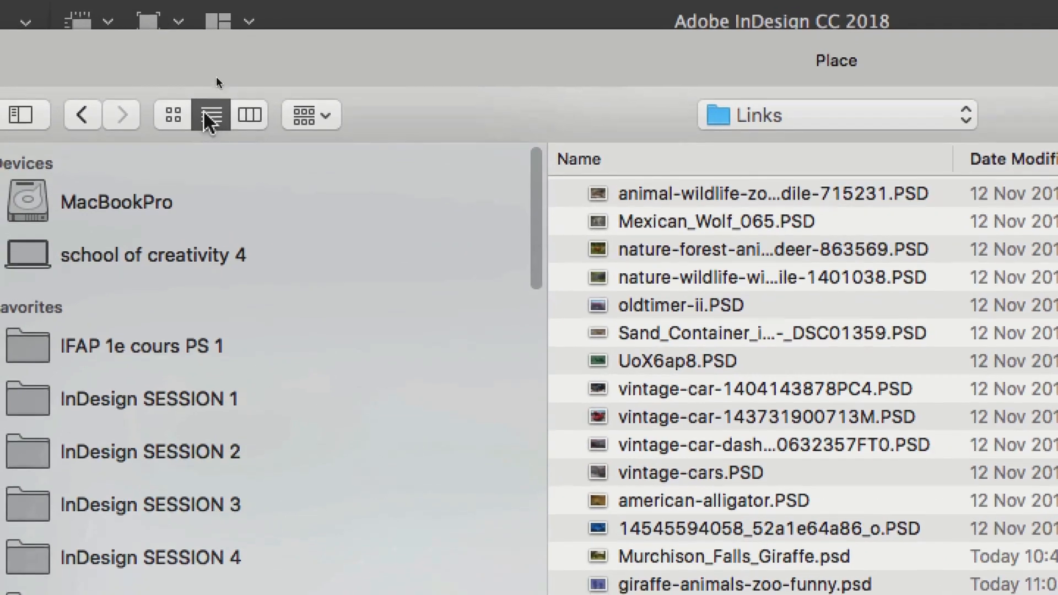
pyautogui.click(89, 92)
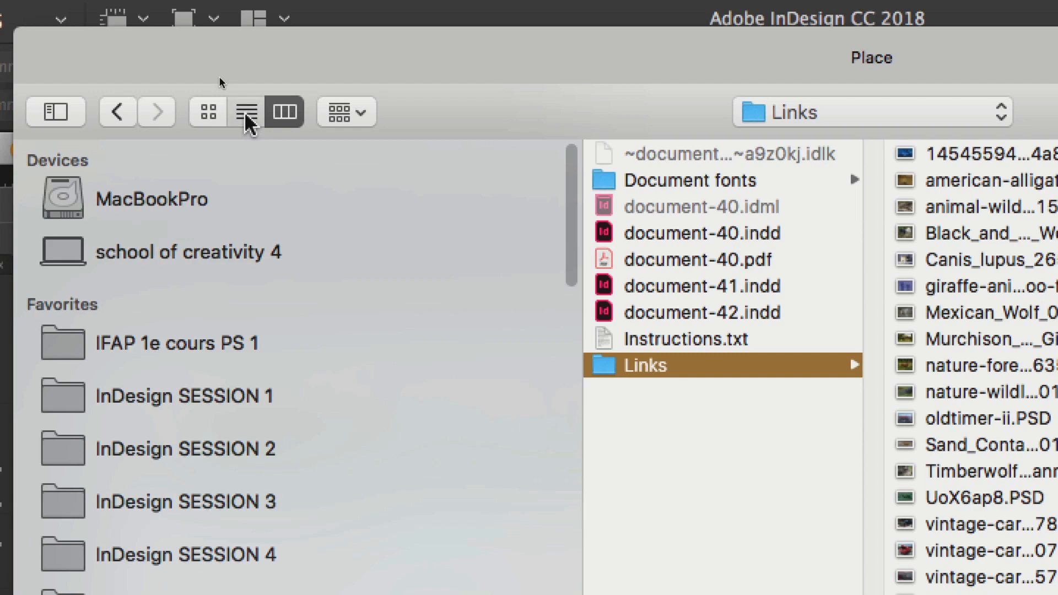
pyautogui.click(246, 112)
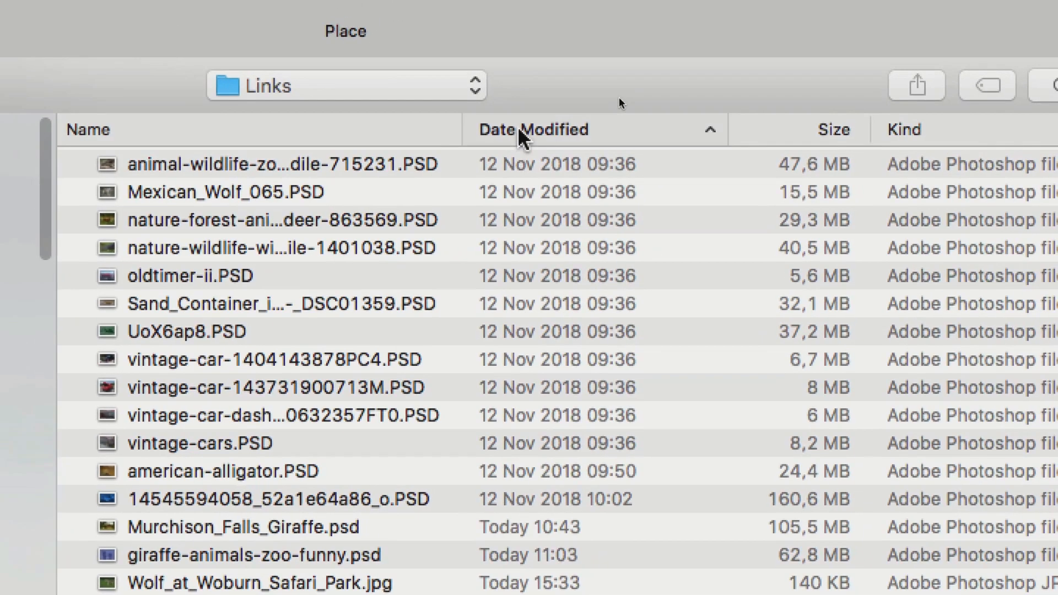
pyautogui.click(564, 104)
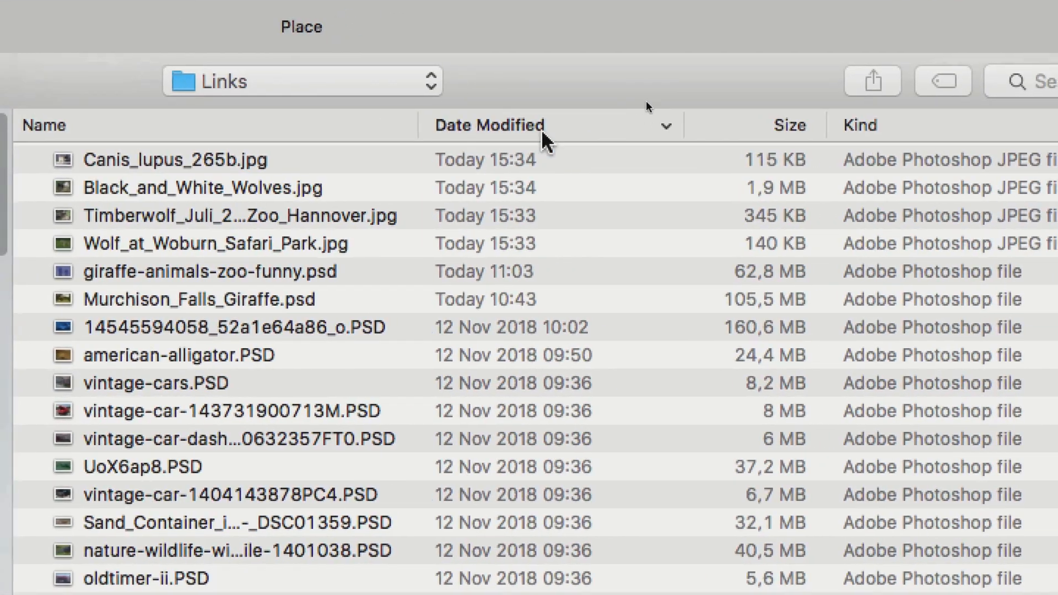
pyautogui.click(541, 132)
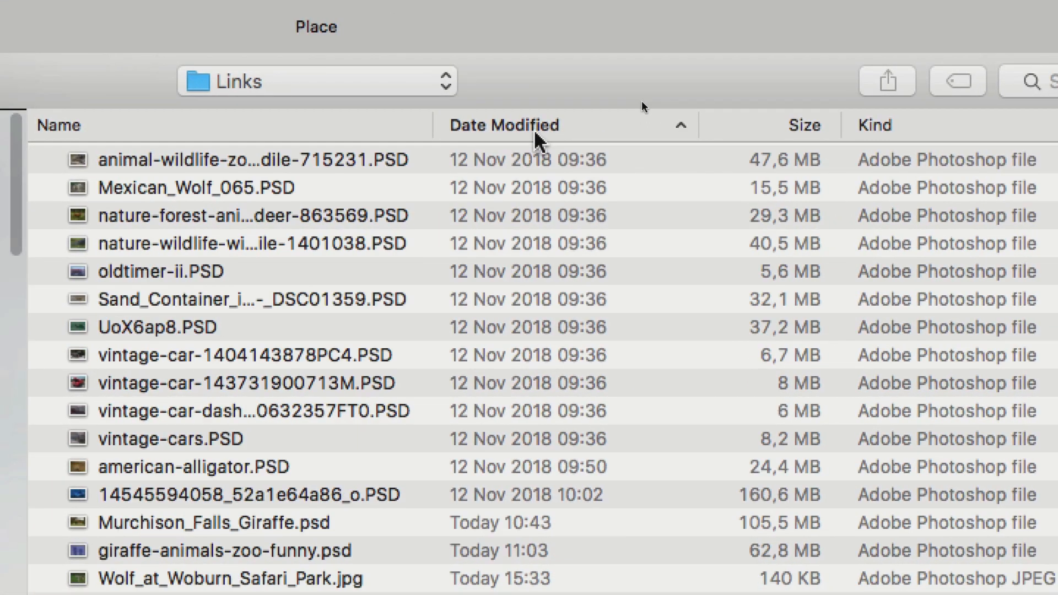
pyautogui.click(541, 132)
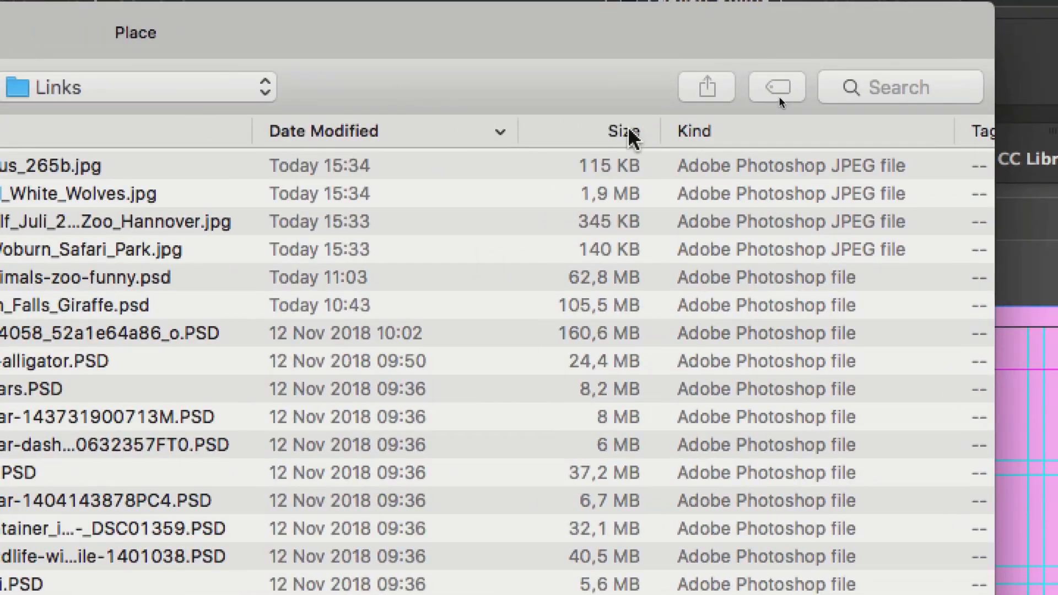
# Try sorting the Links folder's files by kind and by size.
pyautogui.click(808, 137)
pyautogui.click(650, 132)
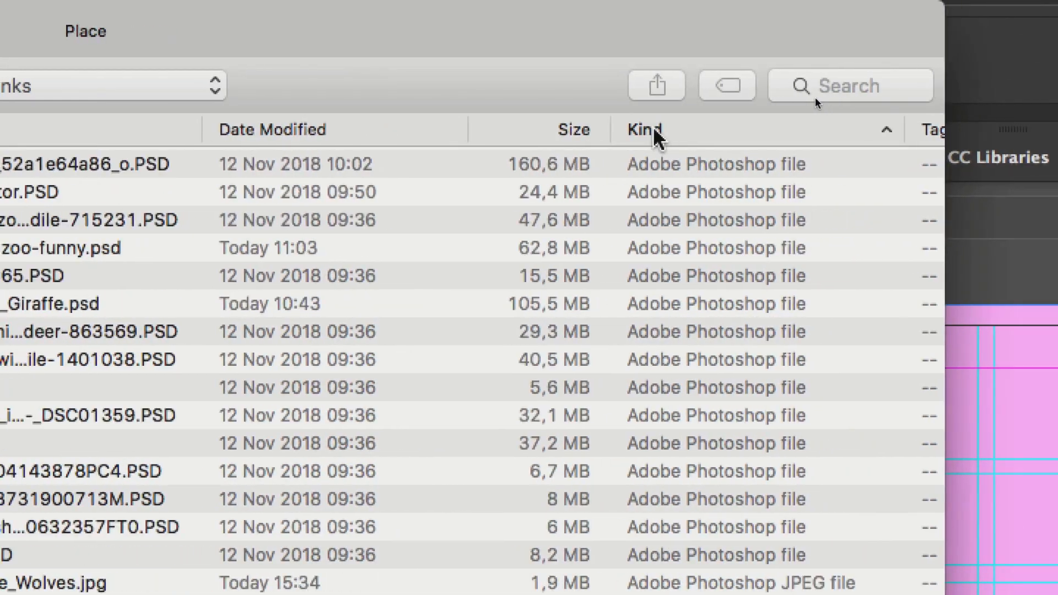
pyautogui.click(600, 132)
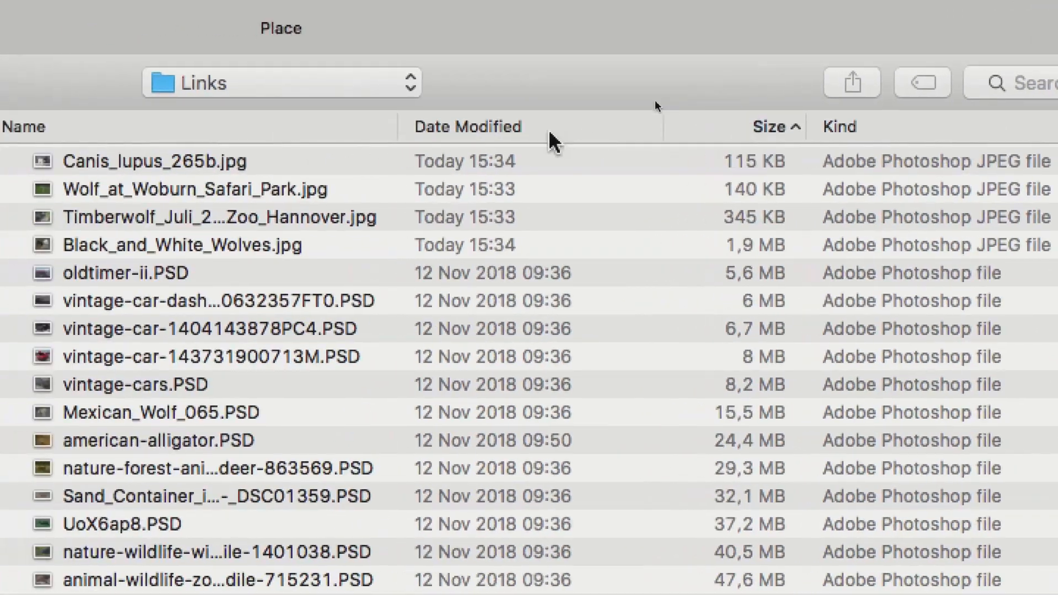
# Sort the files by newest modification date and select the four wolf JPGs from Canis_lupus_265b.jpg to Wolf_at_Woburn_Safari_Park.jpg.
pyautogui.click(548, 133)
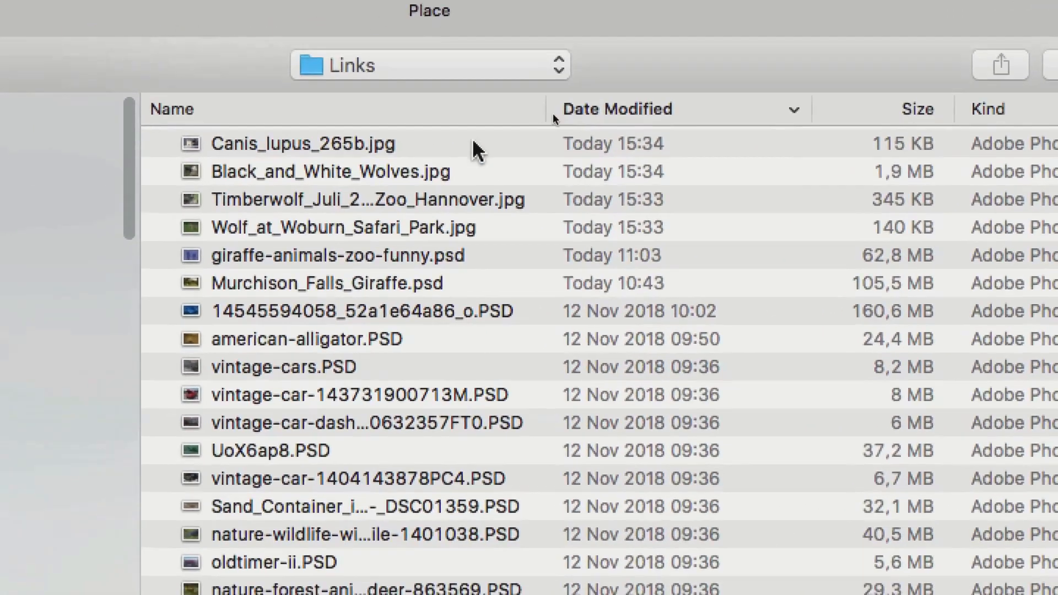
pyautogui.click(477, 146)
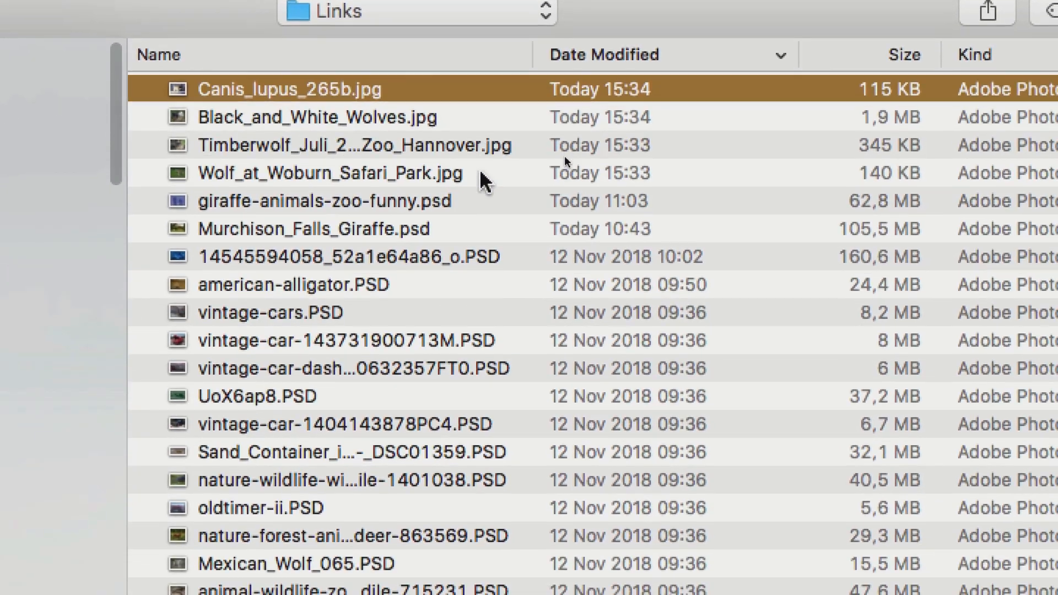
pyautogui.keyDown('shift'); pyautogui.click(494, 227); pyautogui.keyUp('shift')
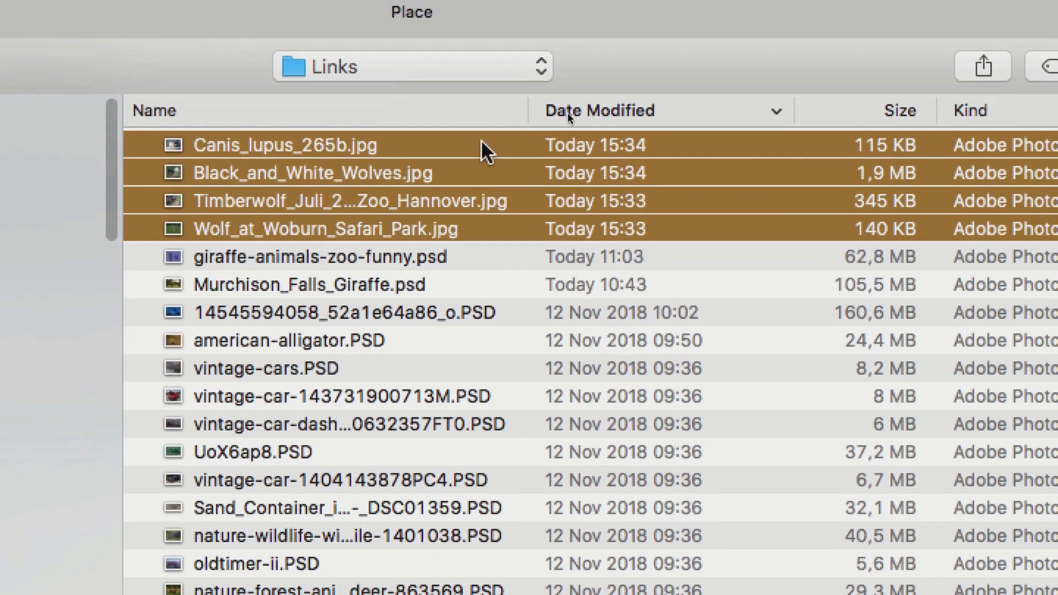
# Reselect the adjacent range of wolf photos from Canis_lupus_265b.jpg to Wolf_at_Woburn_Safari_Park.jpg.
pyautogui.click(487, 98)
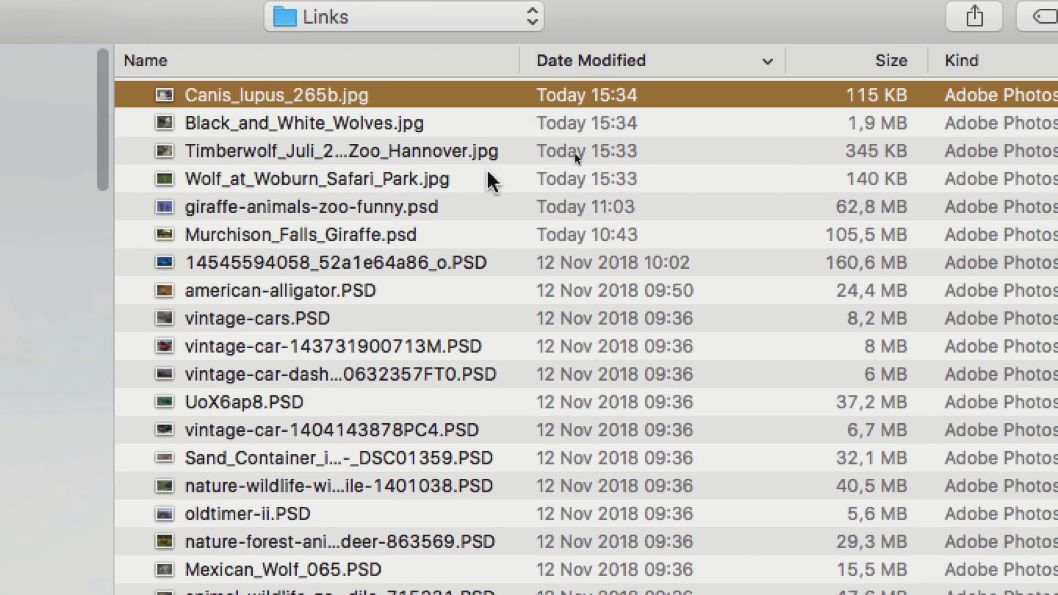
pyautogui.keyDown('shift'); pyautogui.click(500, 169); pyautogui.keyUp('shift')
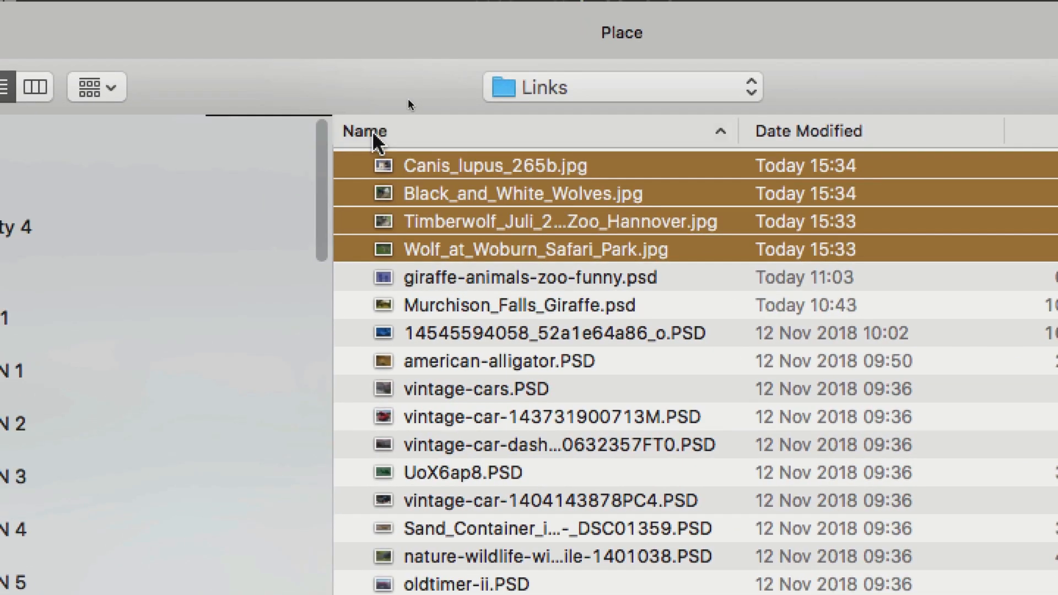
# Sort the Links files by name, select only the four non-adjacent wolf JPGs, and load them for placing.
pyautogui.click(154, 61)
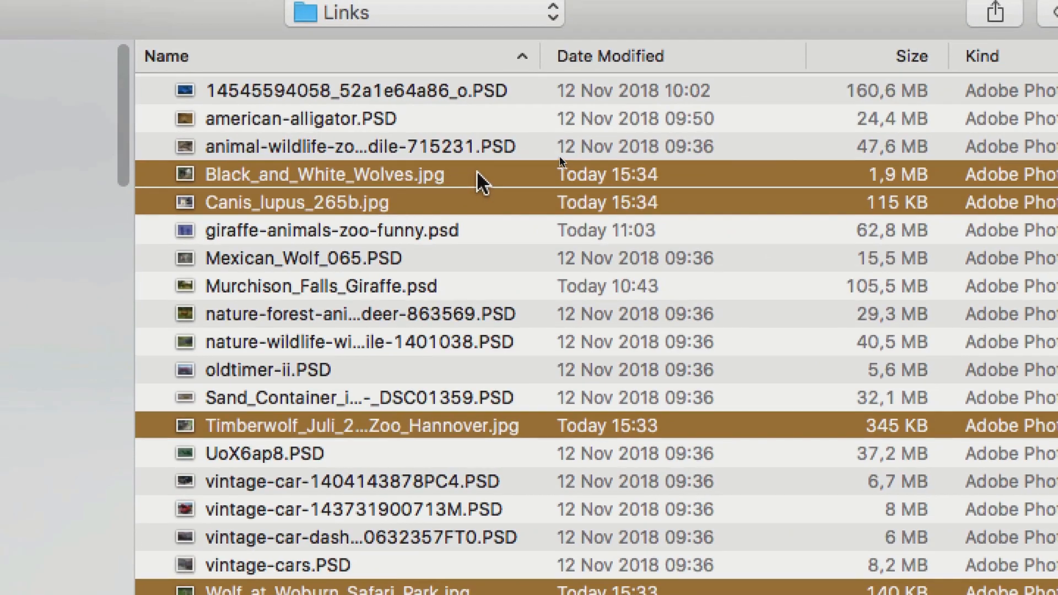
pyautogui.click(667, 249)
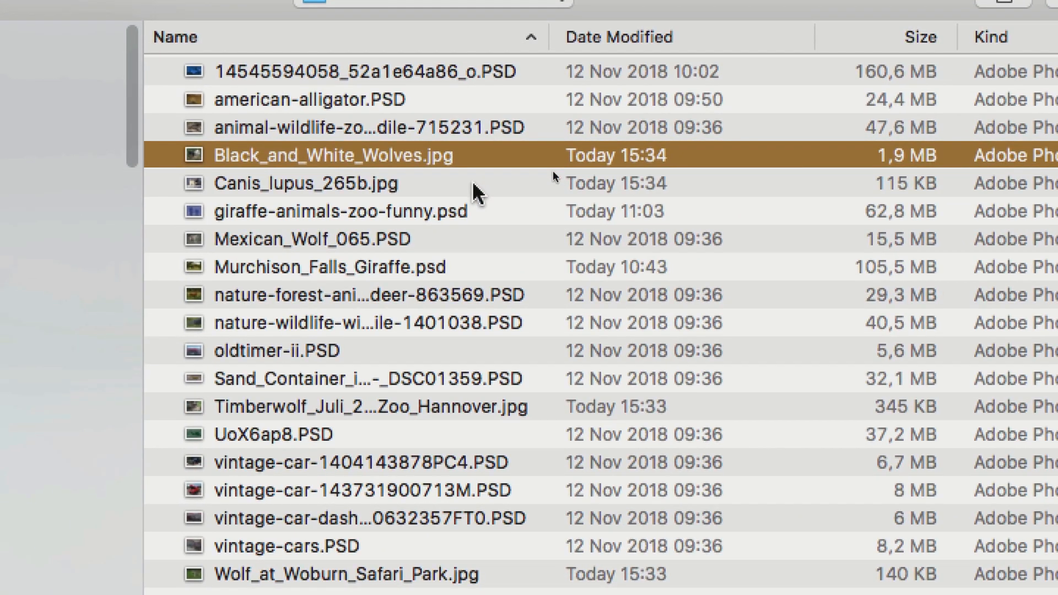
pyautogui.keyDown('super'); pyautogui.click(477, 188); pyautogui.keyUp('super')
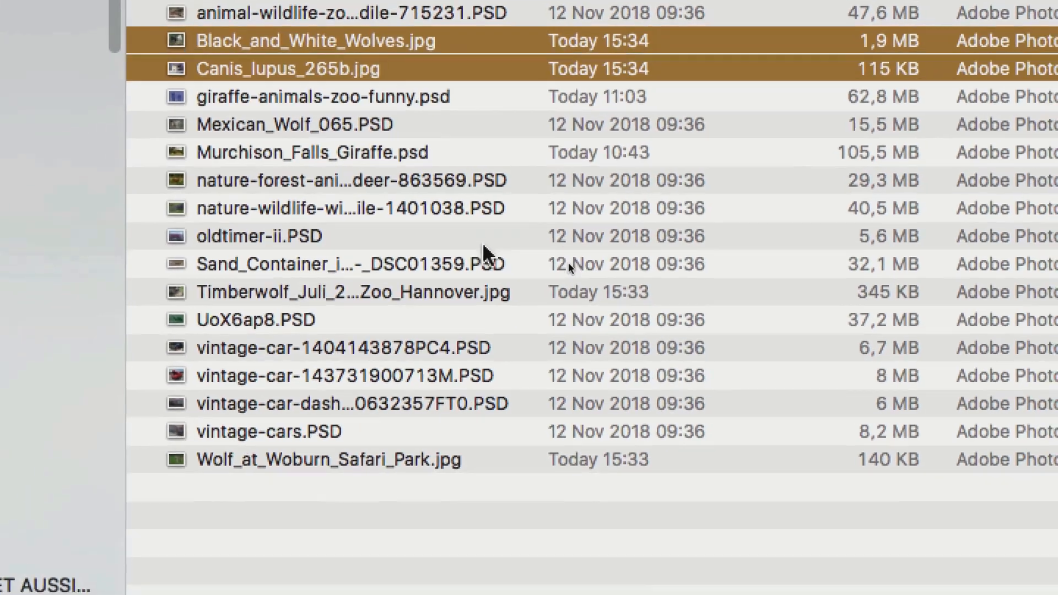
pyautogui.keyDown('super'); pyautogui.click(516, 406); pyautogui.keyUp('super')
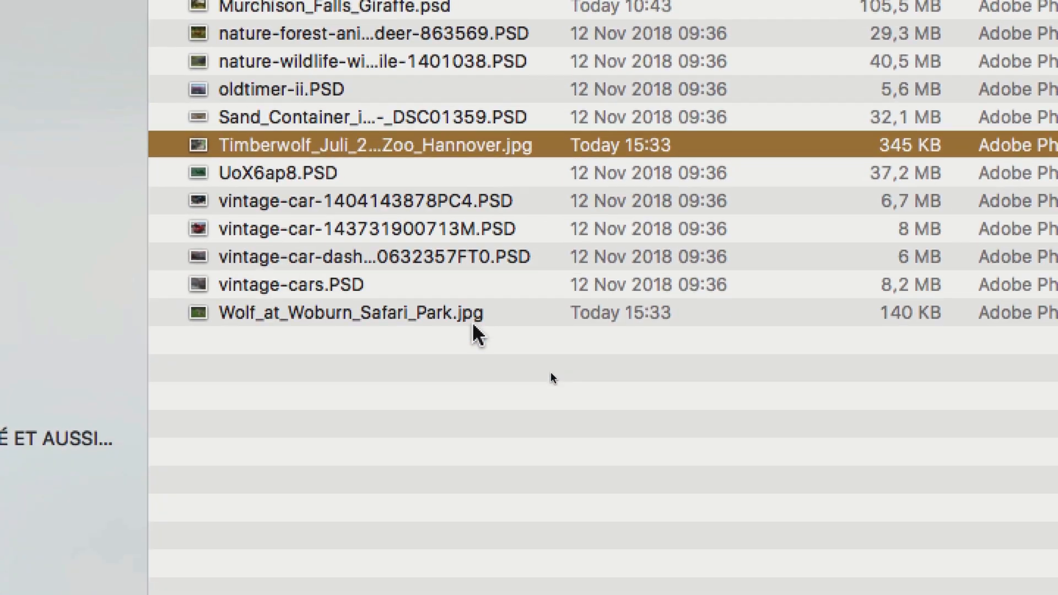
pyautogui.keyDown('super'); pyautogui.click(446, 427); pyautogui.keyUp('super')
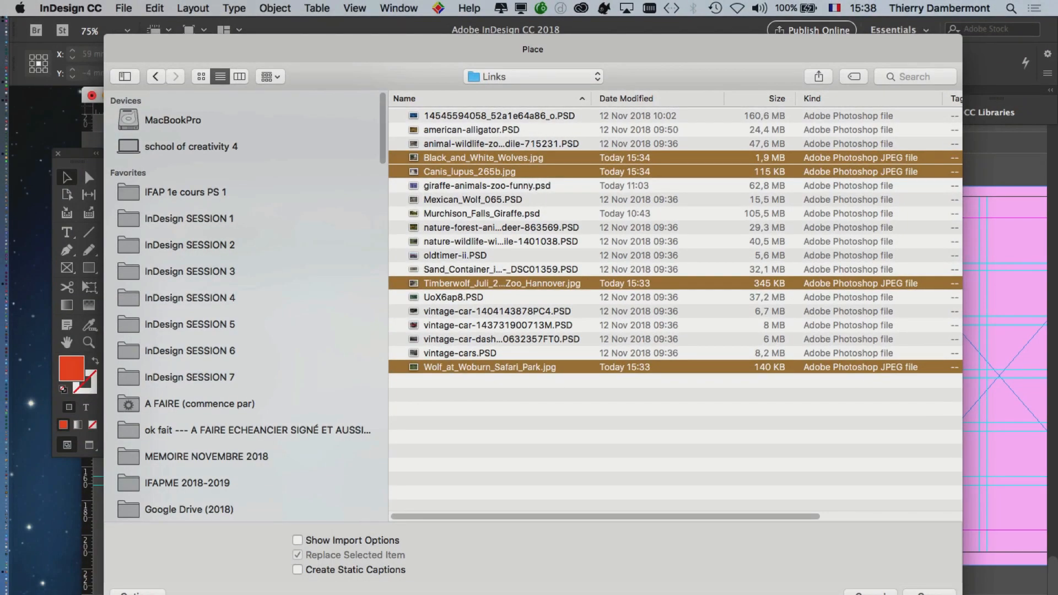
pyautogui.click(930, 592)
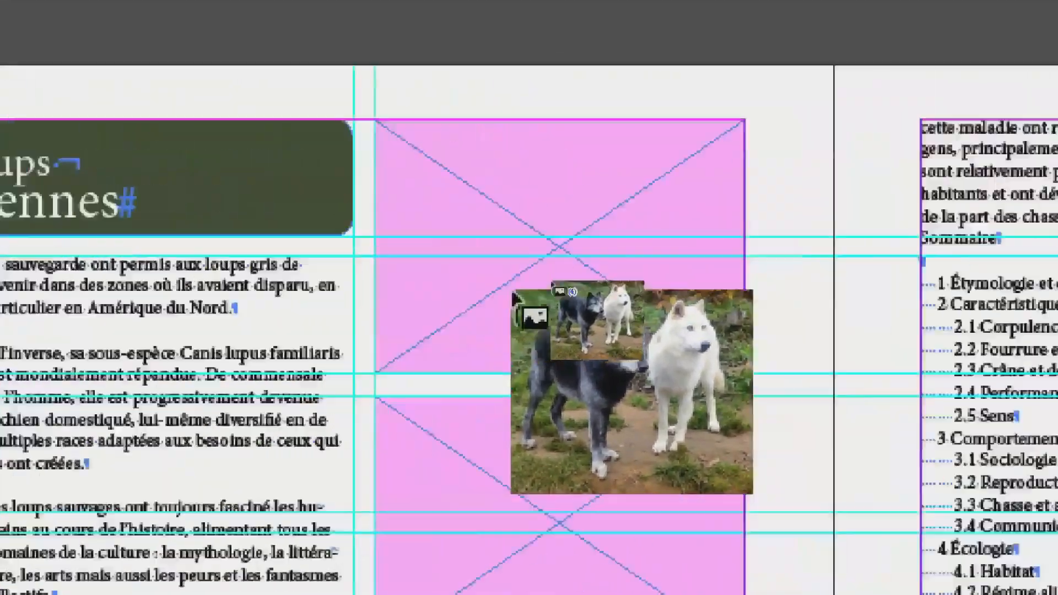
# Cycle through the loaded wolf photos to make the wolf walking in snow the current one.
pyautogui.press('Right')
pyautogui.press('Right')
pyautogui.press('Right')
pyautogui.press('Right')
pyautogui.press('Right')
pyautogui.press('Right')
pyautogui.press('Right')
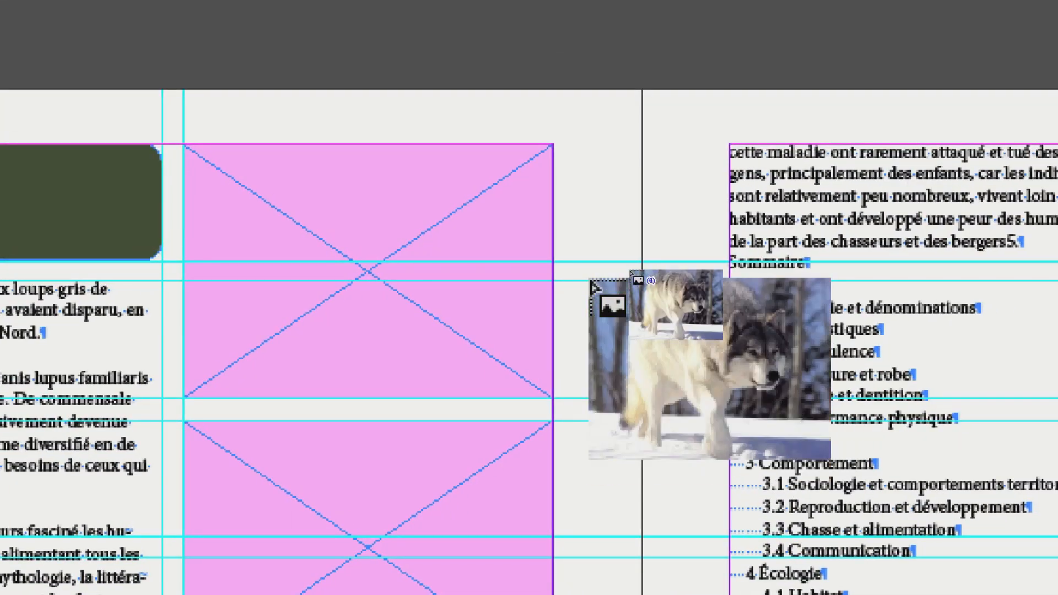
pyautogui.press('Right')
pyautogui.press('Right')
pyautogui.press('Right')
pyautogui.press('Right')
pyautogui.press('Right')
pyautogui.press('Right')
pyautogui.press('Right')
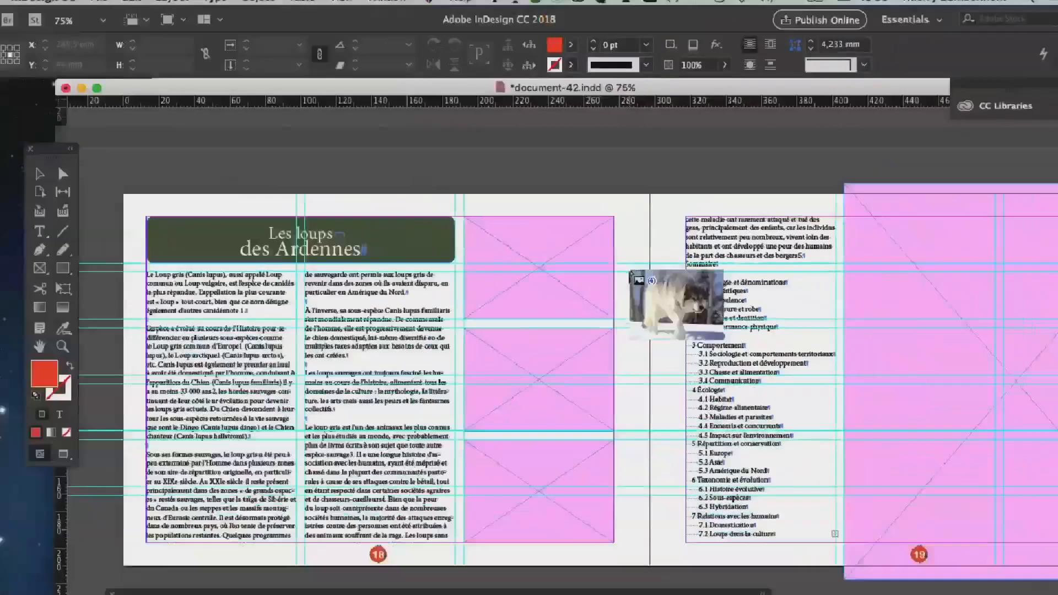
# Place the snow wolf photo in the large picture frame on page 19.
pyautogui.press('space')
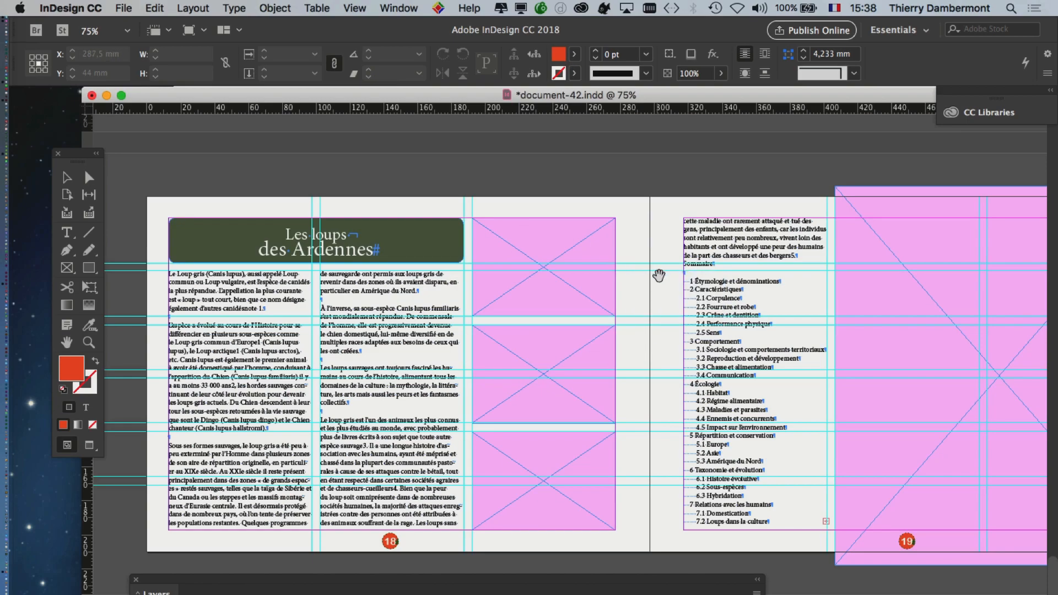
pyautogui.moveTo(699, 290); pyautogui.dragTo(354, 279)
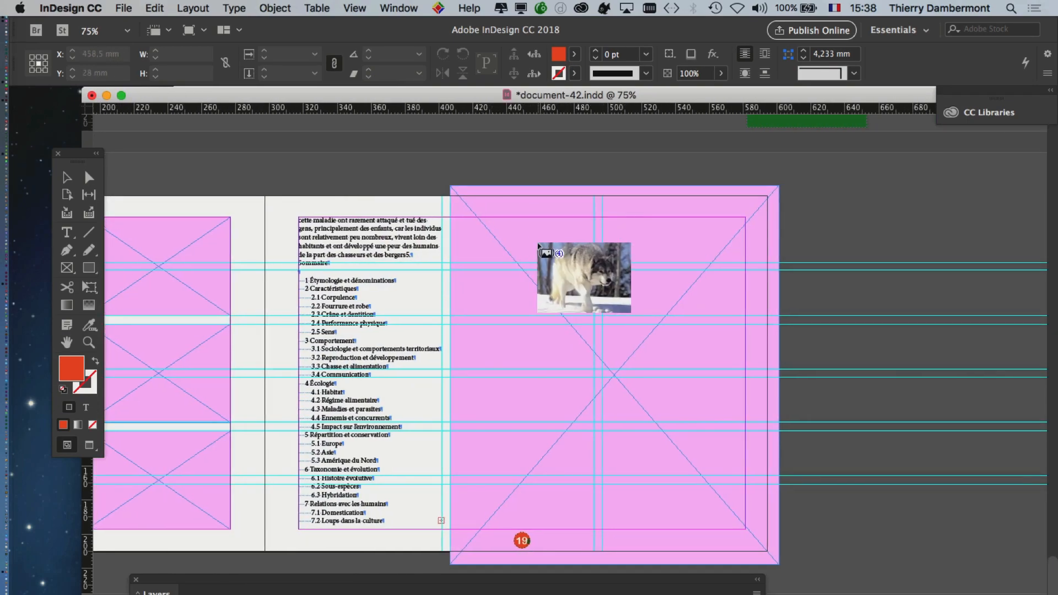
pyautogui.click(540, 245)
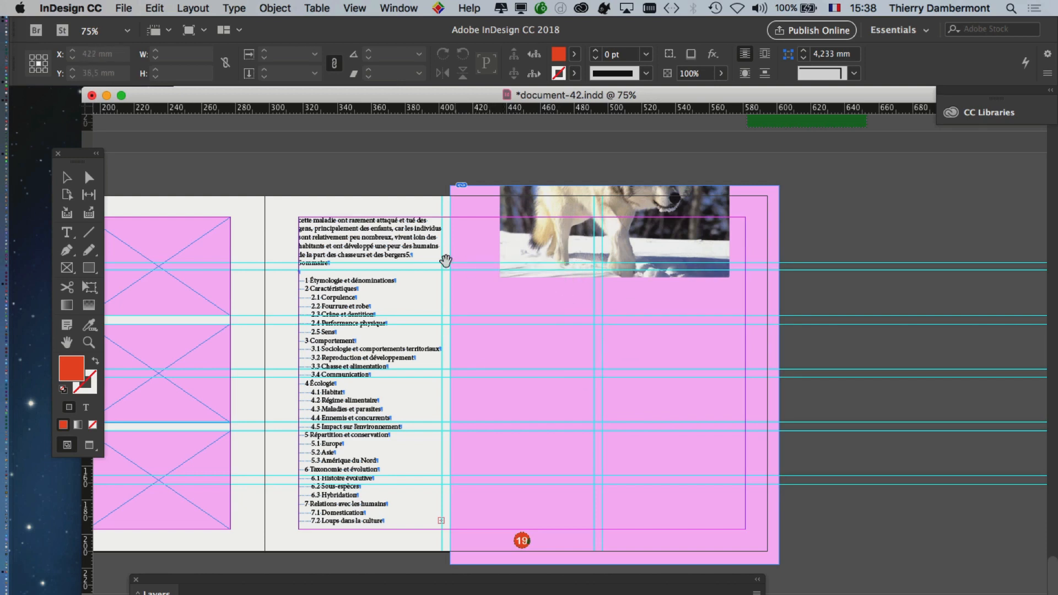
# Place the three remaining wolf photos in the three stacked picture frames on page 18.
pyautogui.hscroll(-10, 465, 267)
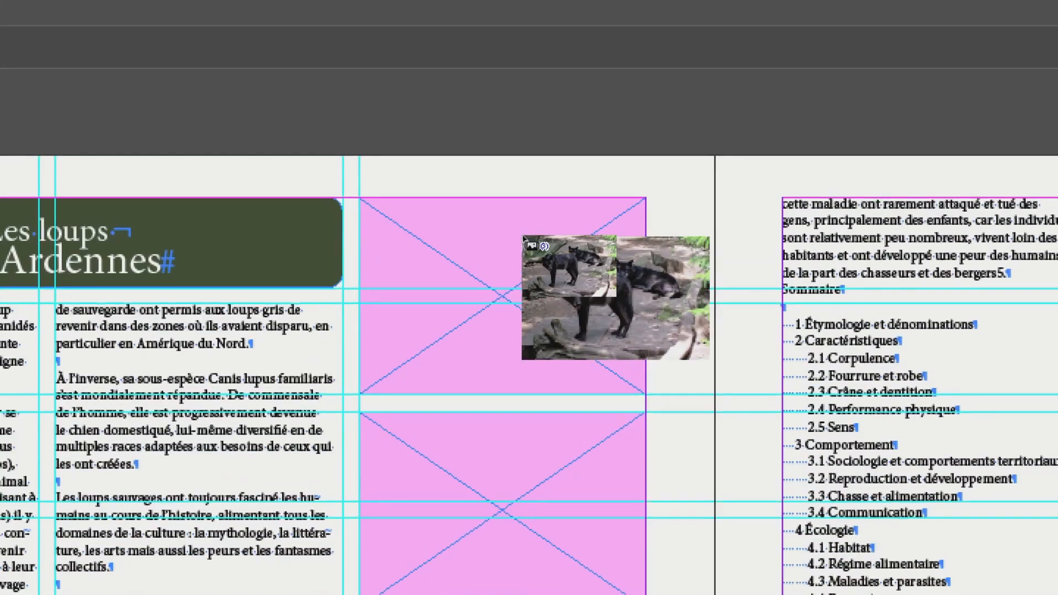
pyautogui.click(521, 237)
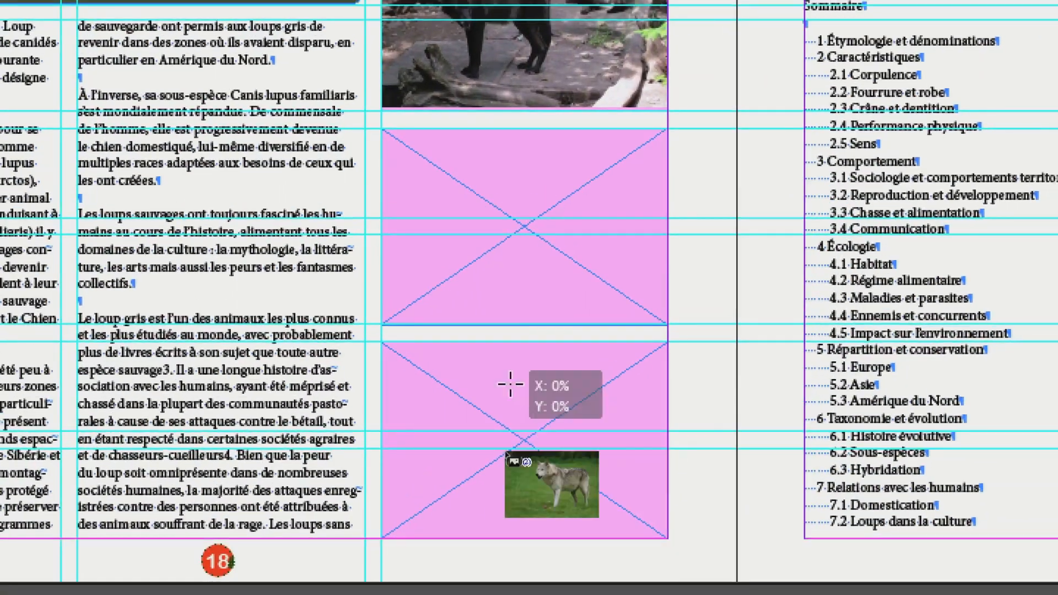
pyautogui.click(510, 384)
pyautogui.click(523, 177)
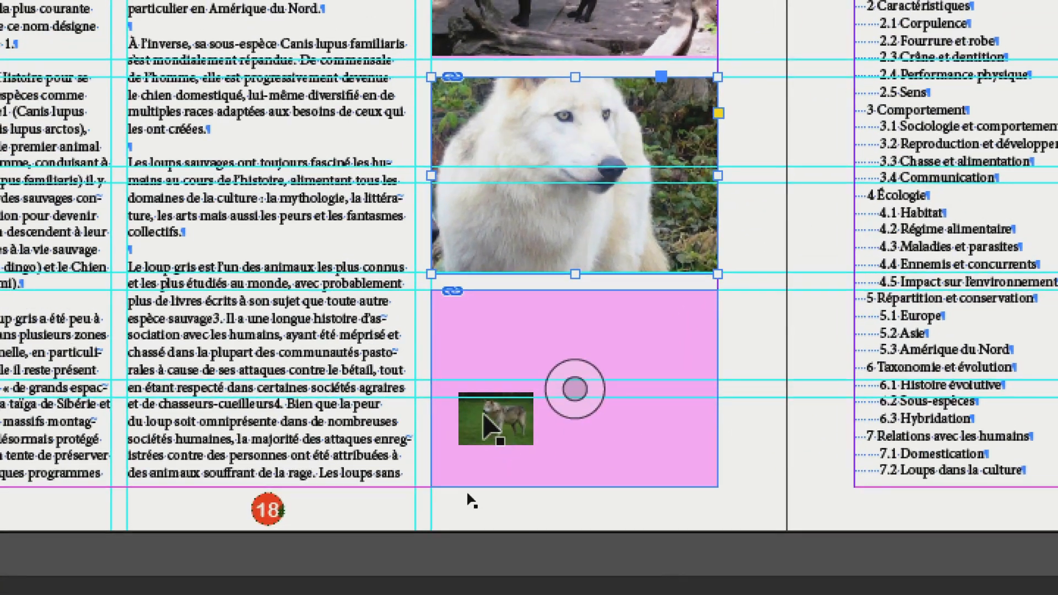
# Examine how each placed wolf photo sits in its frame, alternating between selecting the frame and its image content.
pyautogui.click(319, 512)
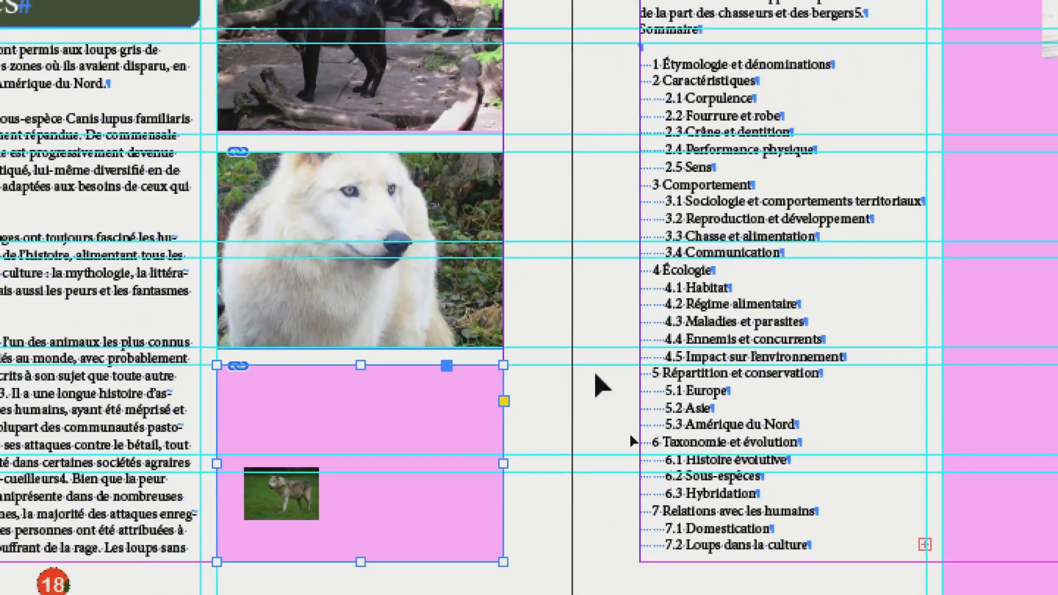
pyautogui.click(844, 363)
pyautogui.hotkey('ctrl', '-')
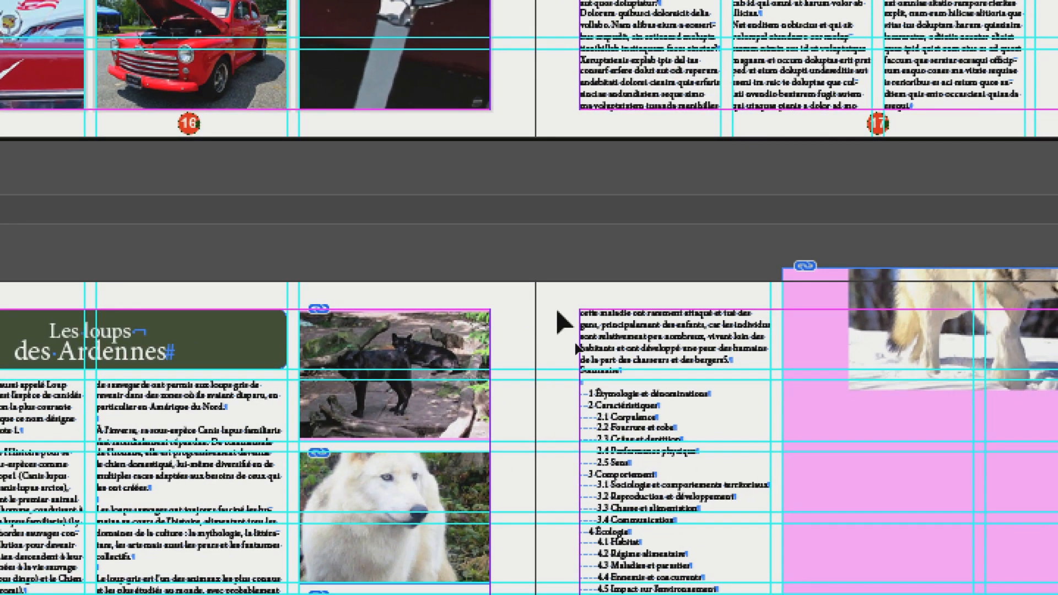
pyautogui.hscroll(3, 633, 446)
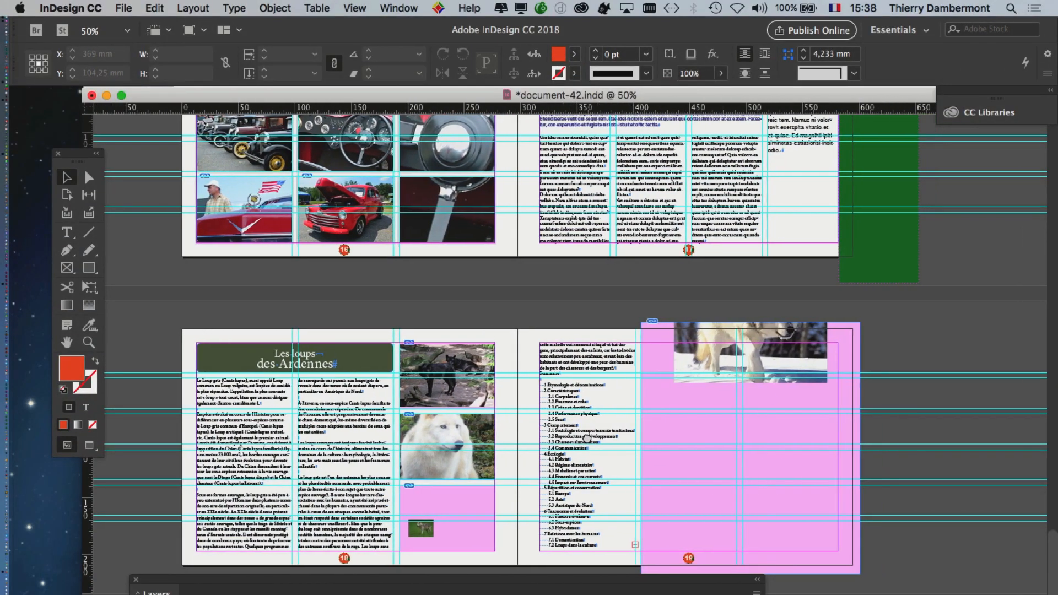
pyautogui.click(747, 447)
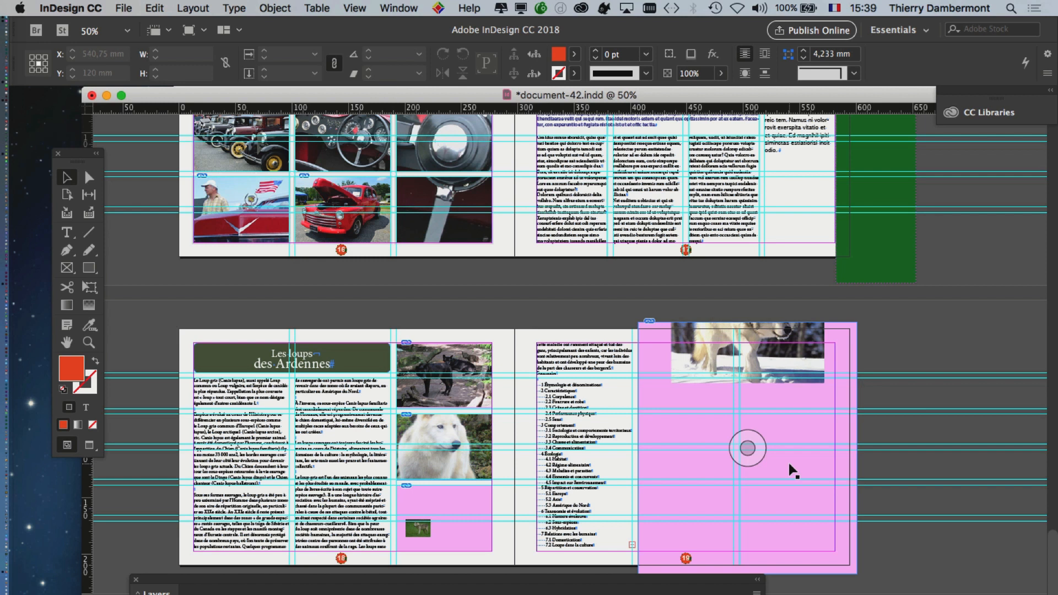
pyautogui.click(701, 368)
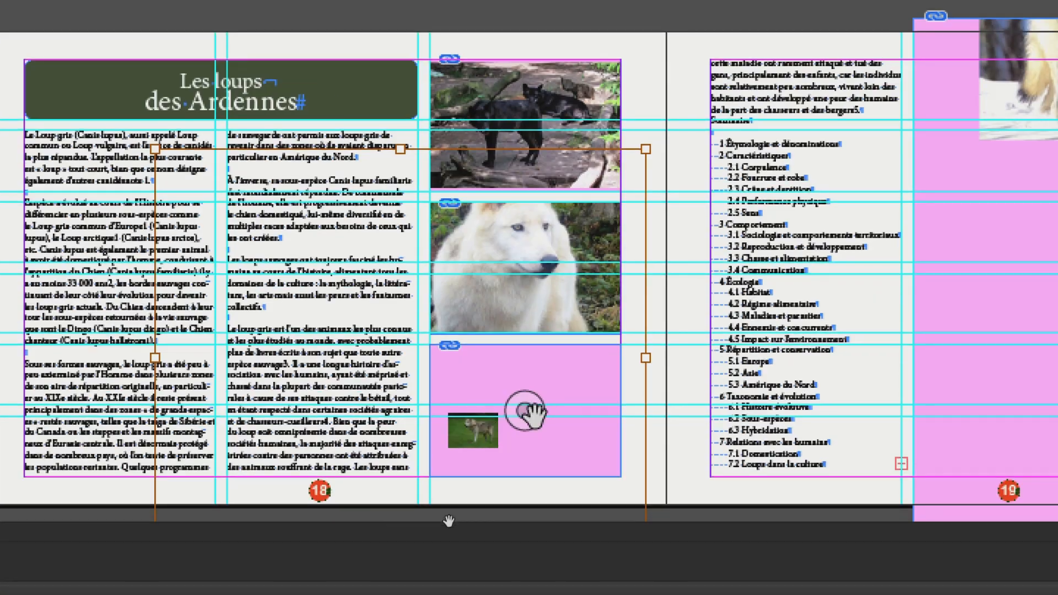
pyautogui.click(564, 416)
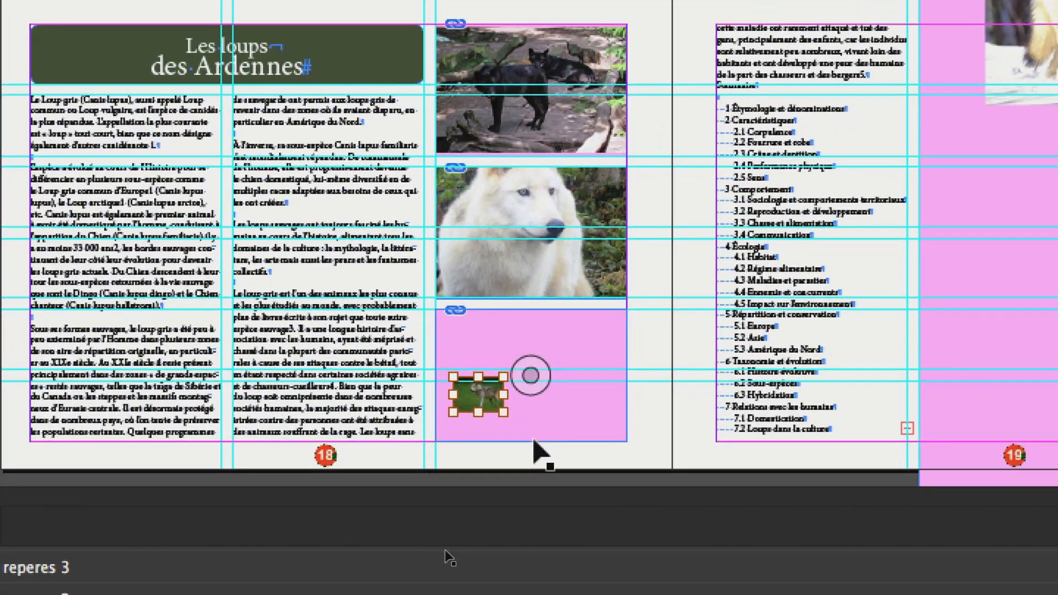
pyautogui.click(531, 436)
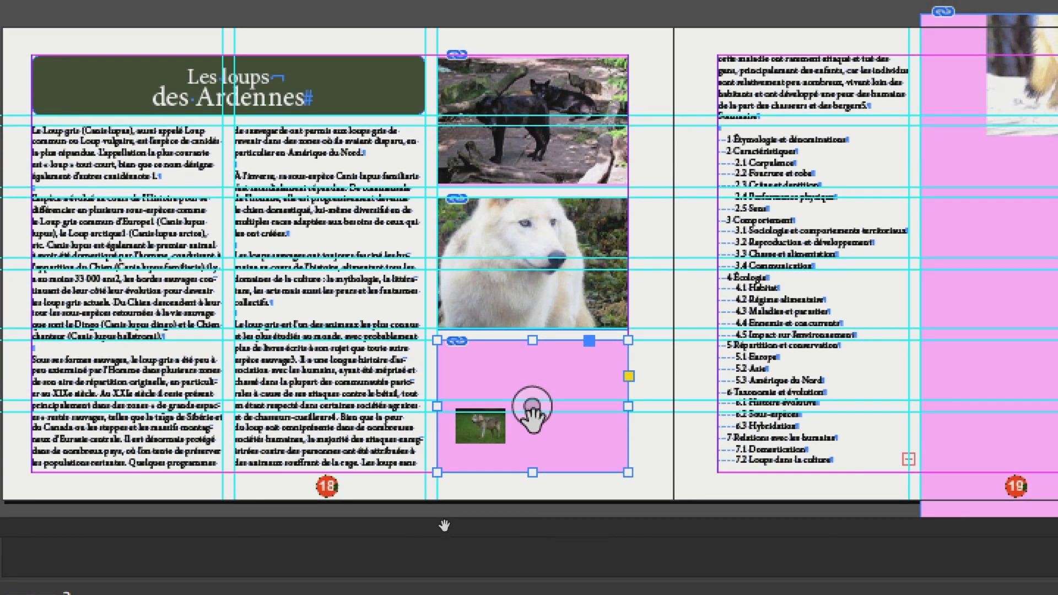
pyautogui.click(532, 407)
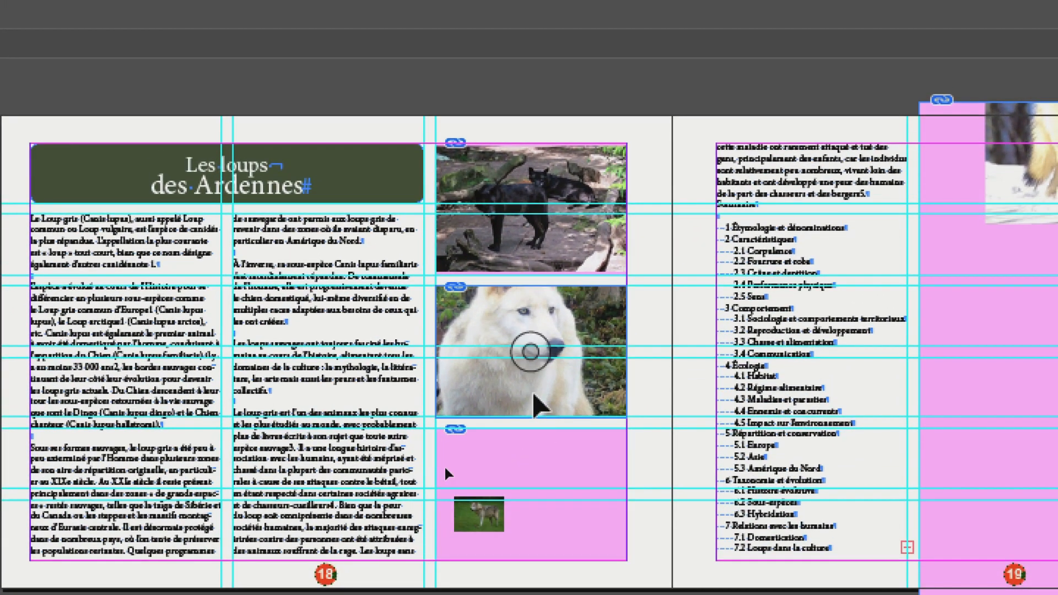
pyautogui.click(349, 273)
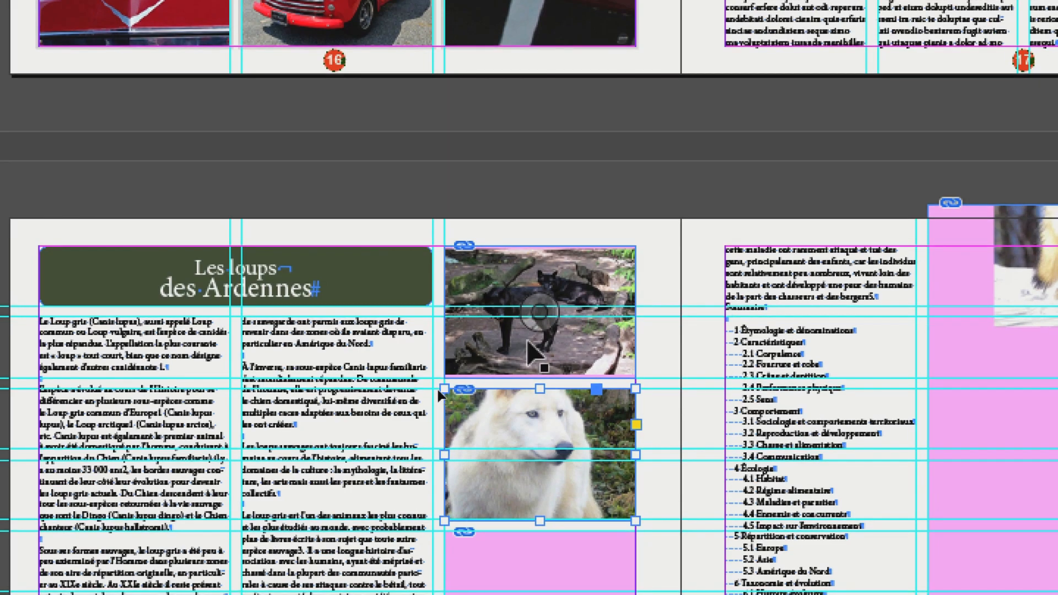
pyautogui.click(530, 352)
pyautogui.click(520, 435)
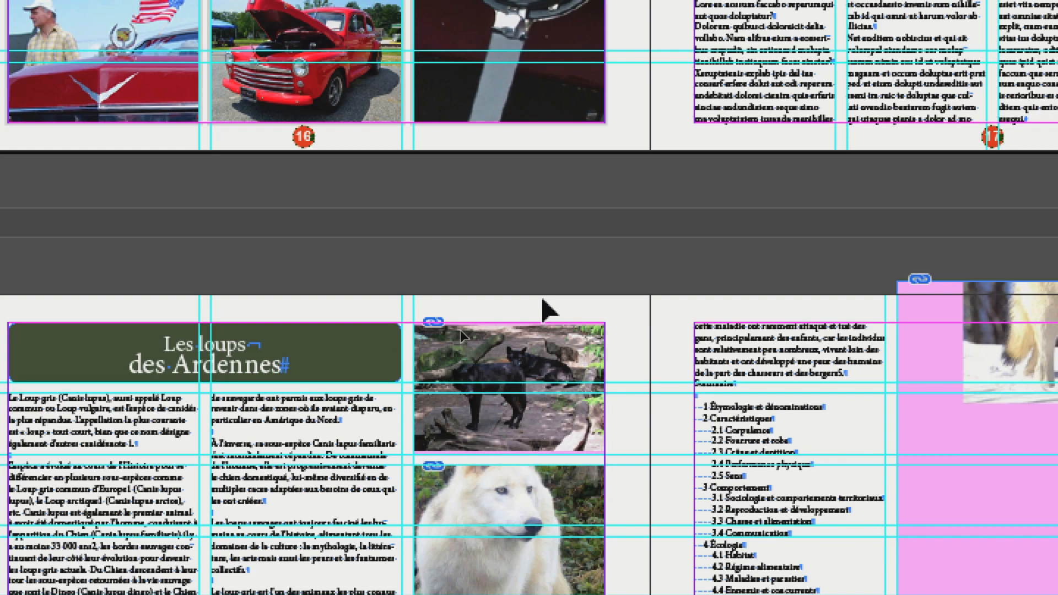
# Select all four wolf picture frames across pages 18 and 19 and apply Fill Frame Proportionally.
pyautogui.moveTo(539, 299); pyautogui.dragTo(566, 439)
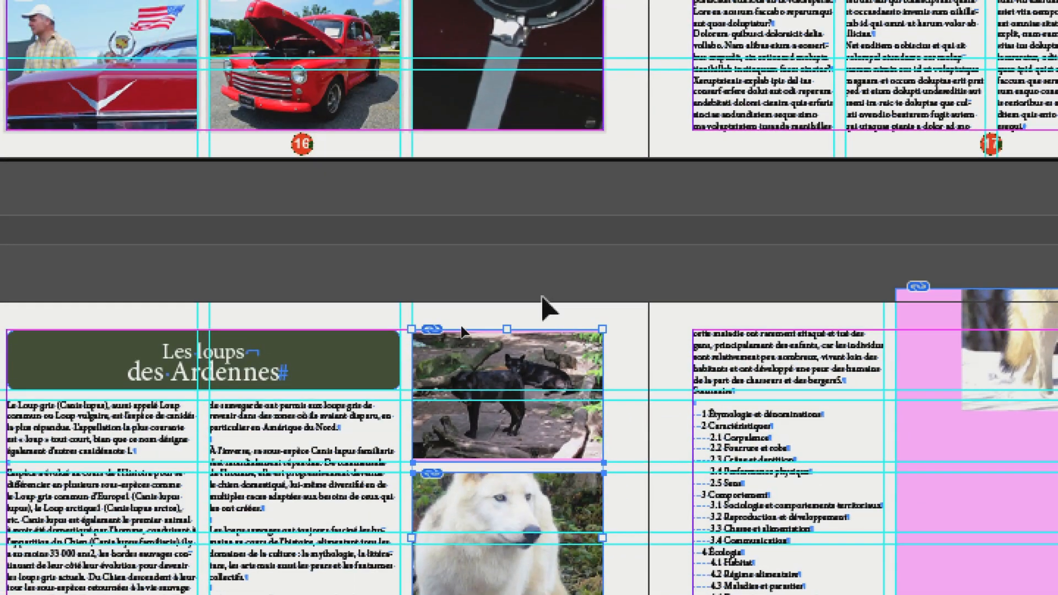
pyautogui.moveTo(508, 69); pyautogui.dragTo(559, 443)
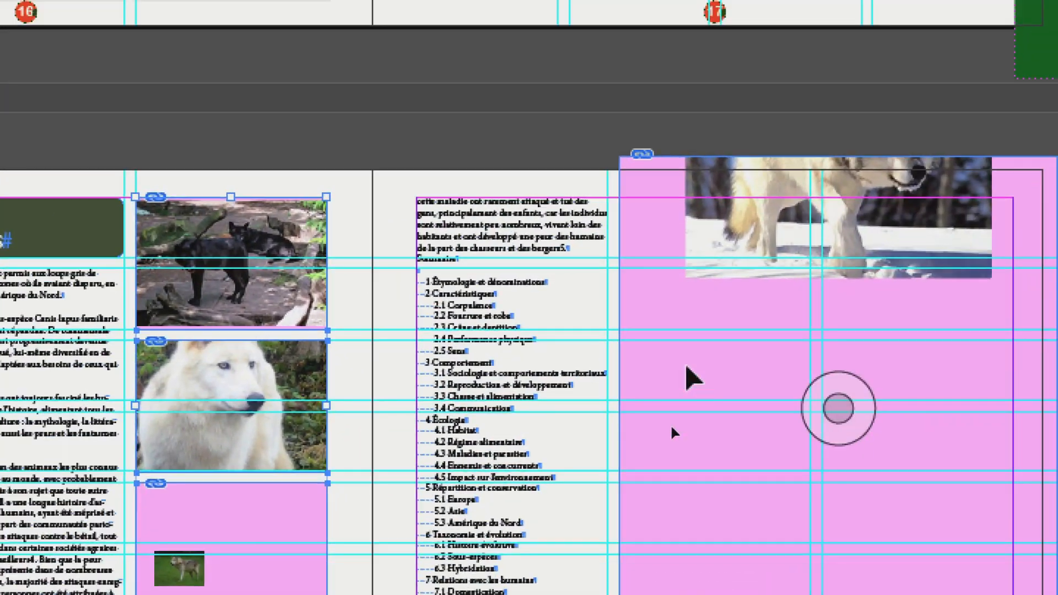
pyautogui.keyDown('shift'); pyautogui.click(959, 263); pyautogui.keyUp('shift')
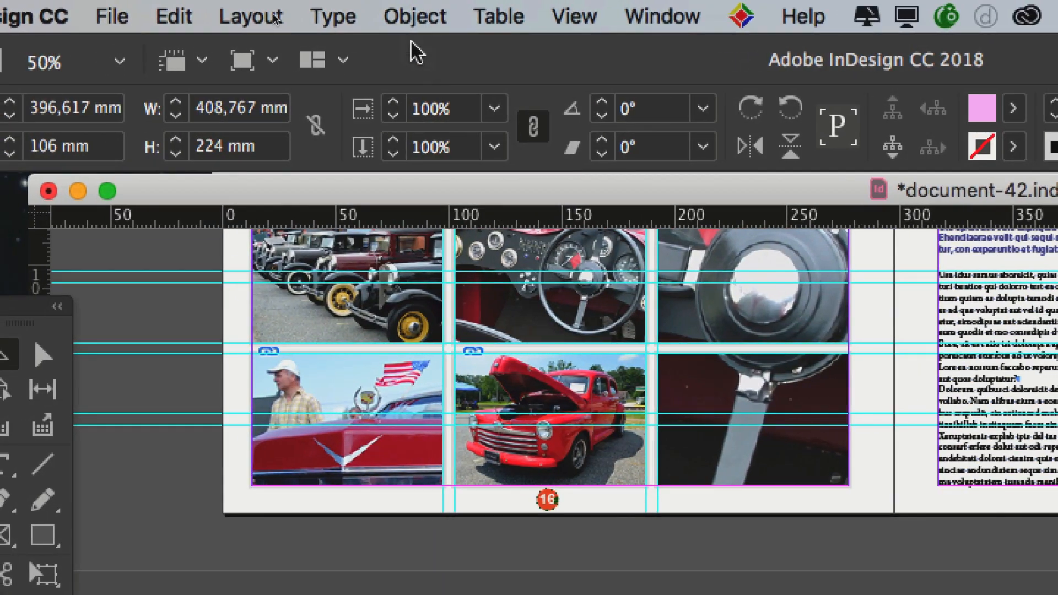
pyautogui.click(411, 16)
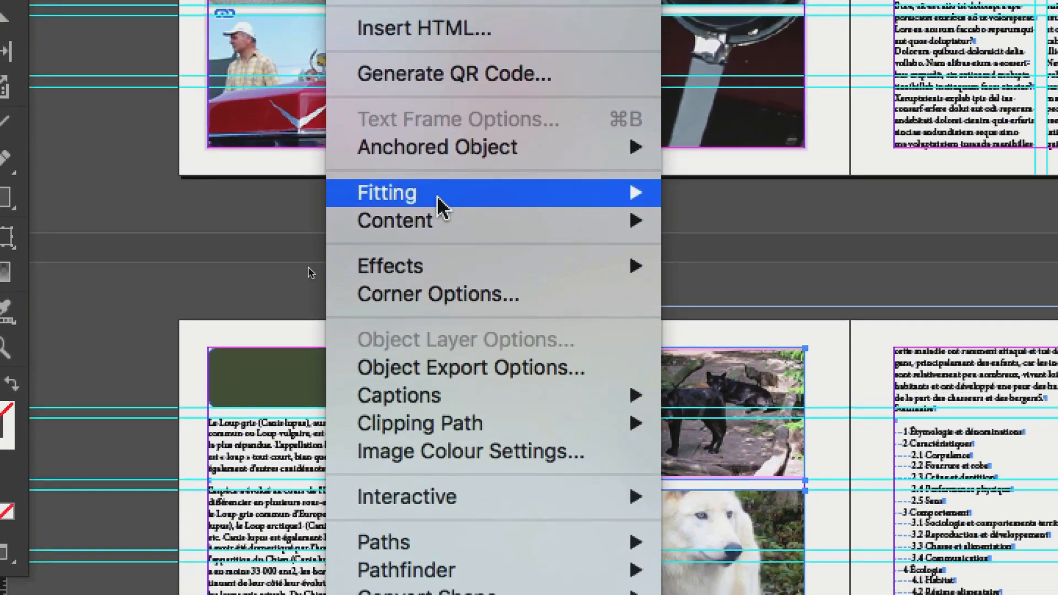
pyautogui.moveTo(519, 530)
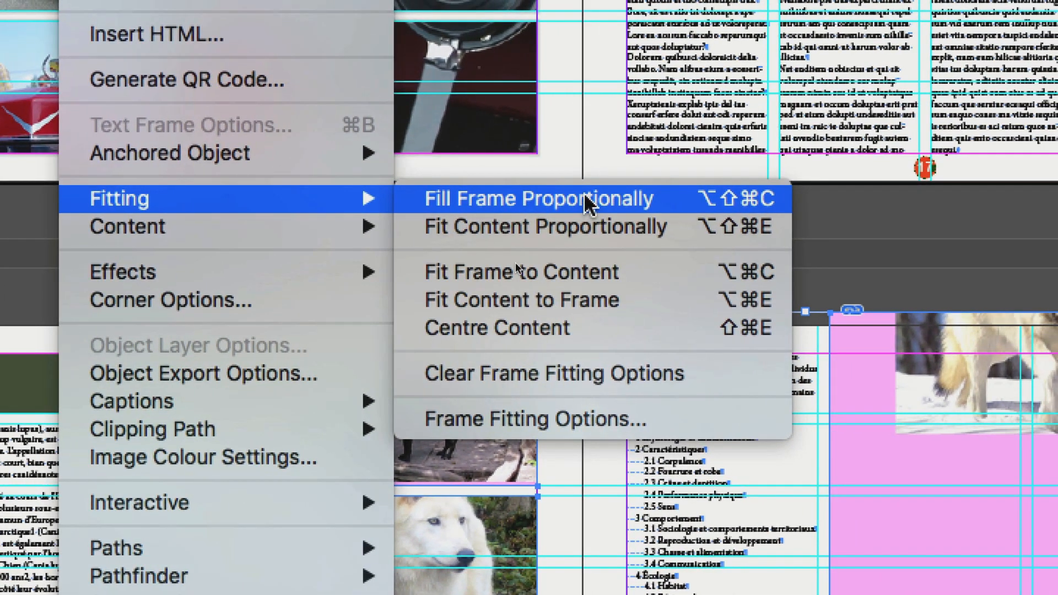
pyautogui.click(586, 197)
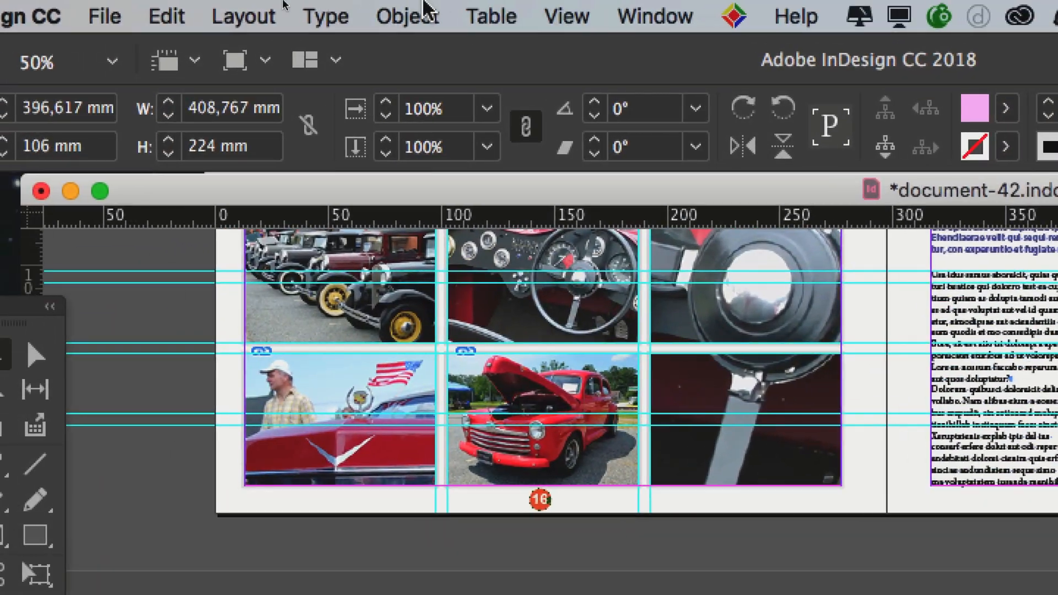
# Review the Fitting commands for the selected wolf frames, including the shortcut for Fill Frame Proportionally.
pyautogui.click(413, 14)
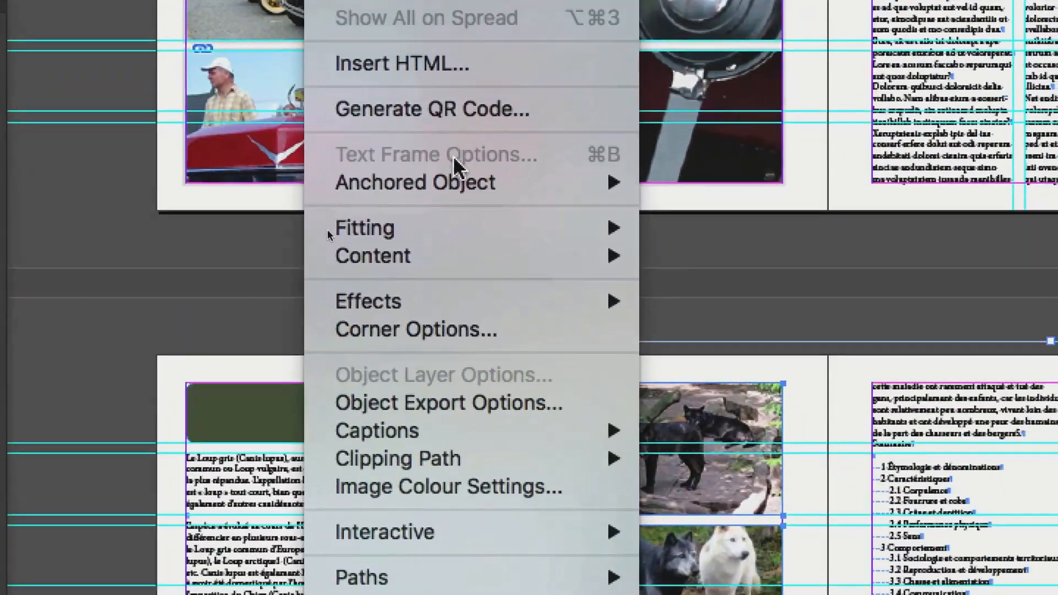
pyautogui.moveTo(512, 453)
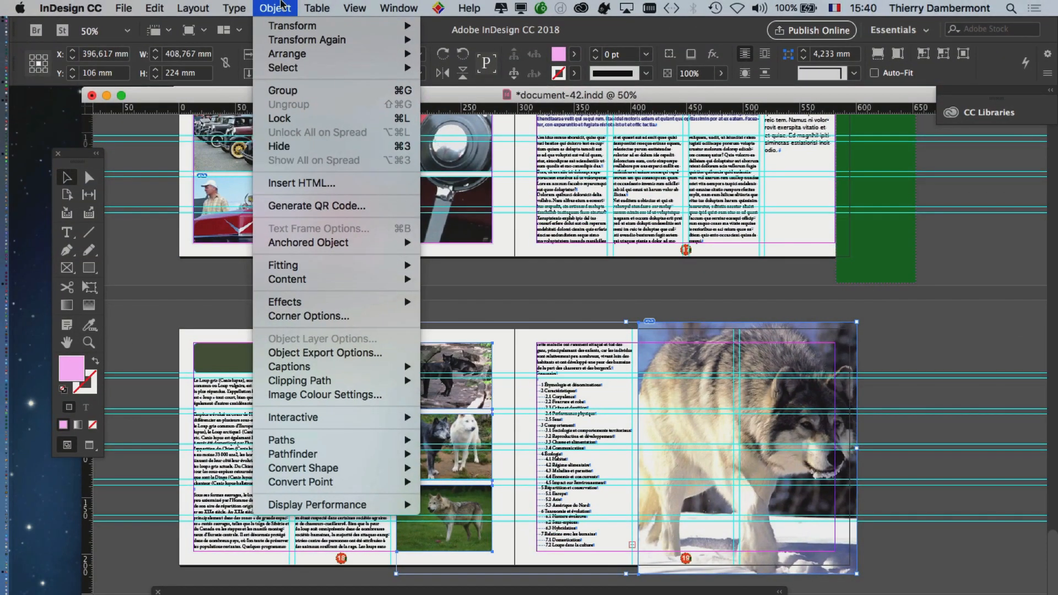
pyautogui.moveTo(319, 274)
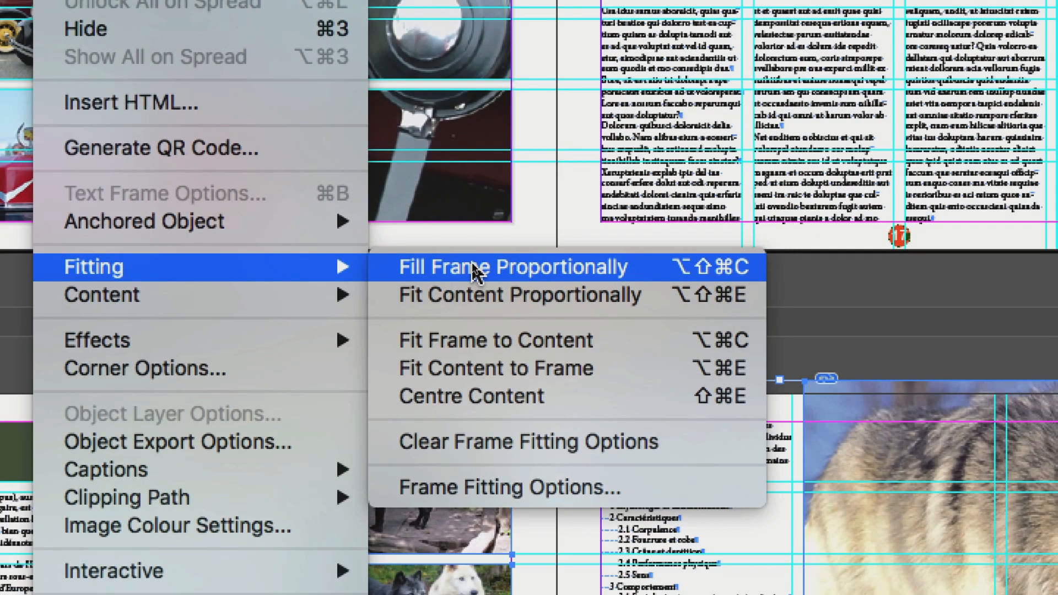
# Apply Fill Frame Proportionally to the selected wolf frames and switch the document to preview mode.
pyautogui.click(472, 268)
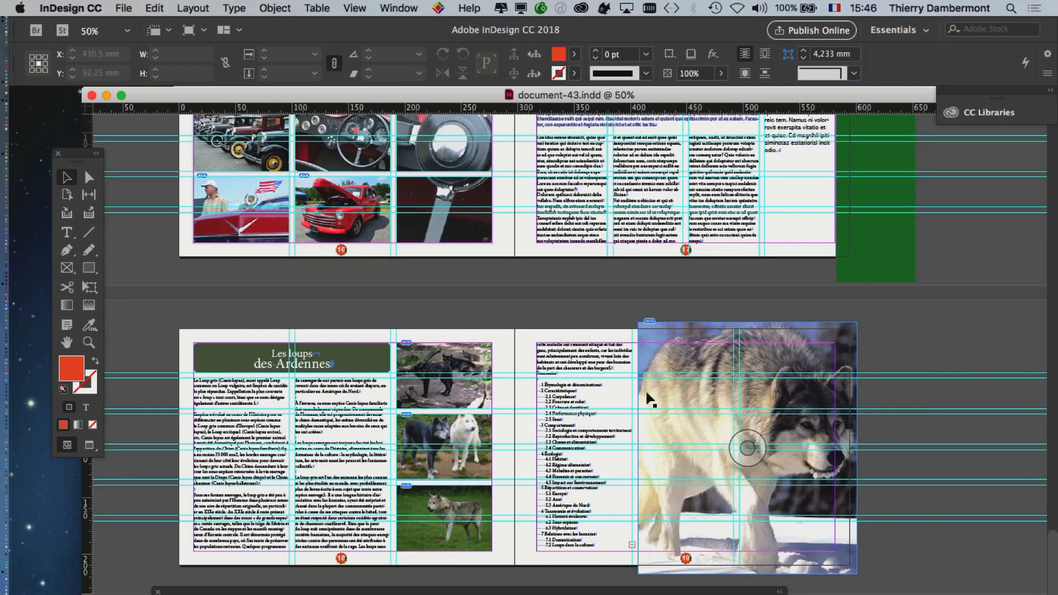
pyautogui.scroll(1, 703, 437)
pyautogui.scroll(1, 702, 435)
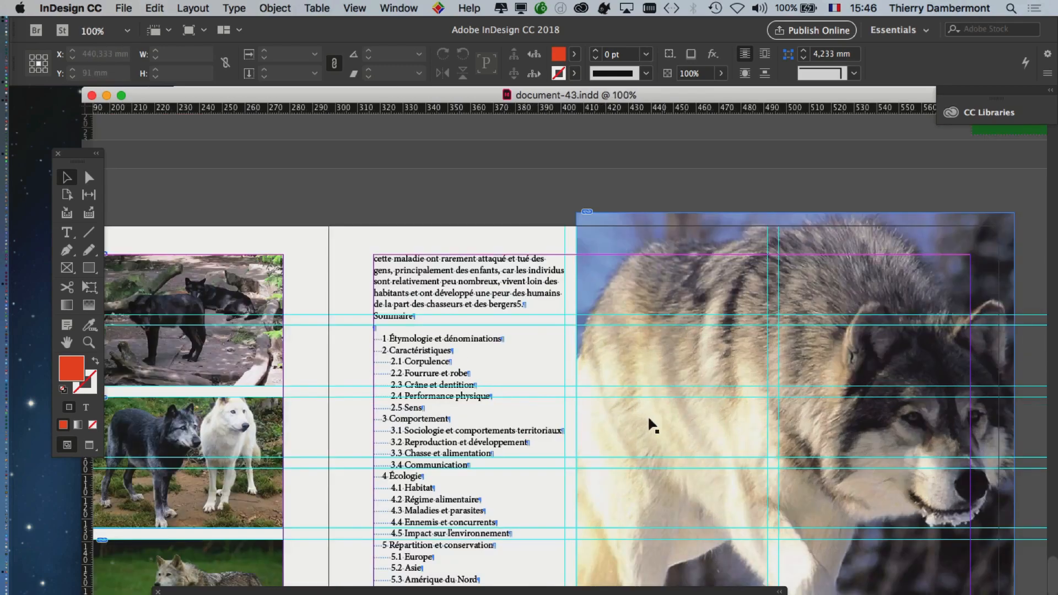
pyautogui.moveTo(639, 414); pyautogui.dragTo(697, 308)
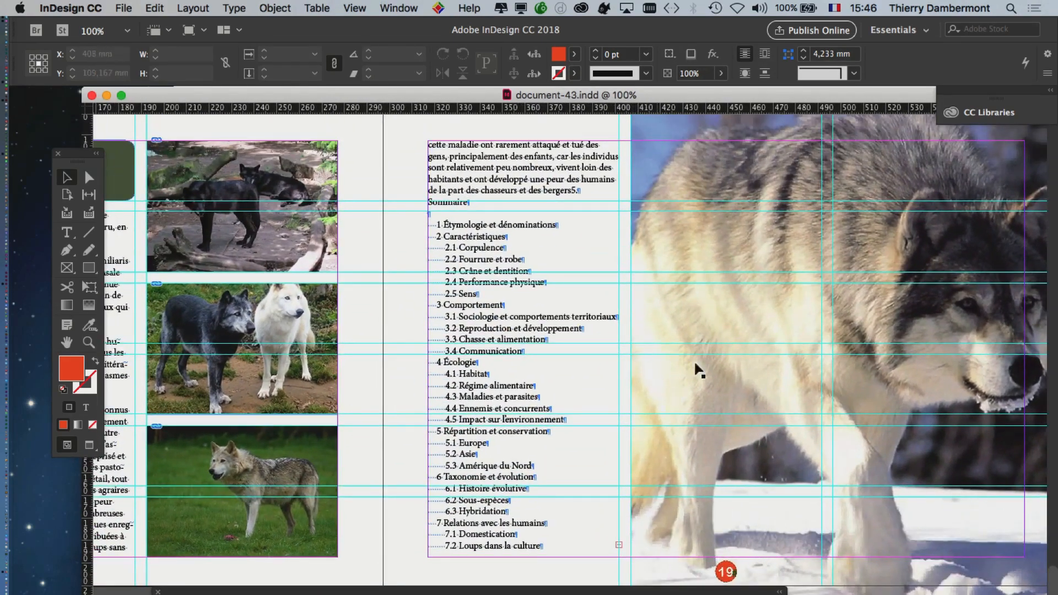
pyautogui.scroll(-1, 825, 323)
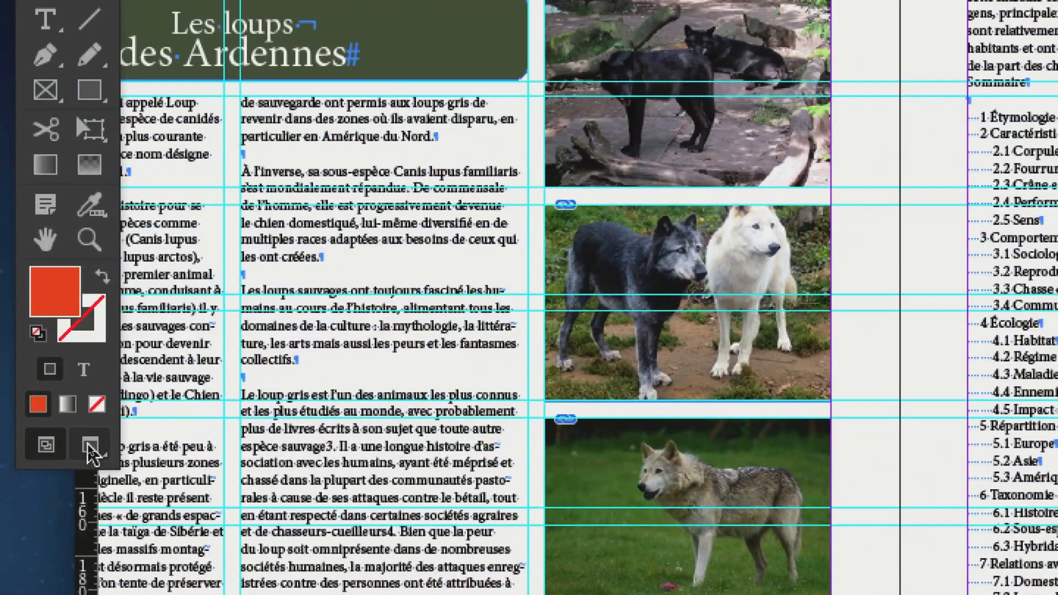
pyautogui.click(89, 448)
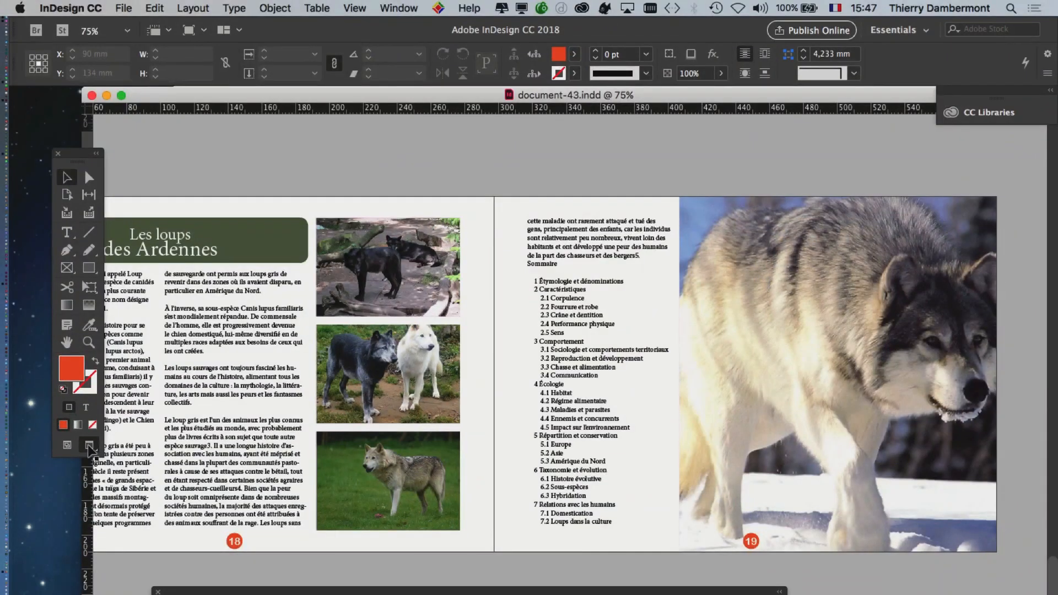
# Enlarge the page 19 wolf photo proportionally inside its frame to about 409% and reposition it so the whole head shows.
pyautogui.hscroll(5, 809, 371)
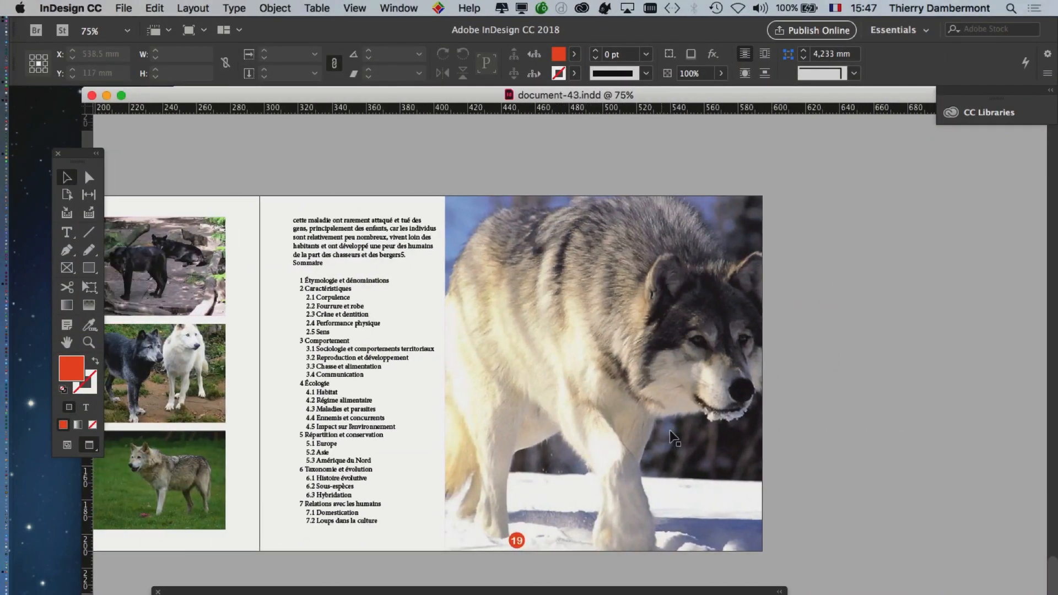
pyautogui.click(607, 373)
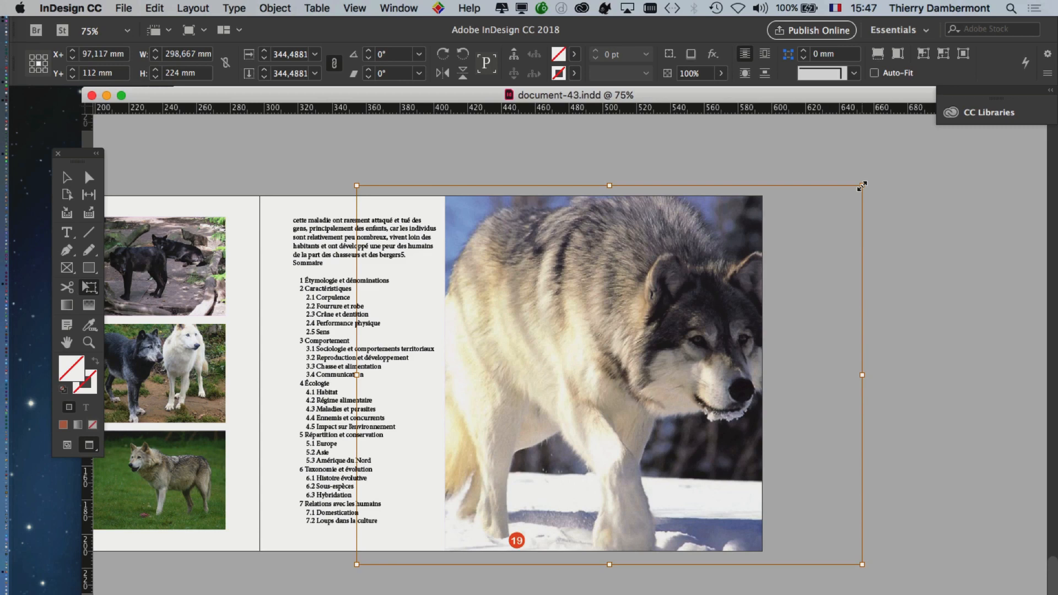
pyautogui.moveTo(862, 186); pyautogui.dragTo(929, 178)
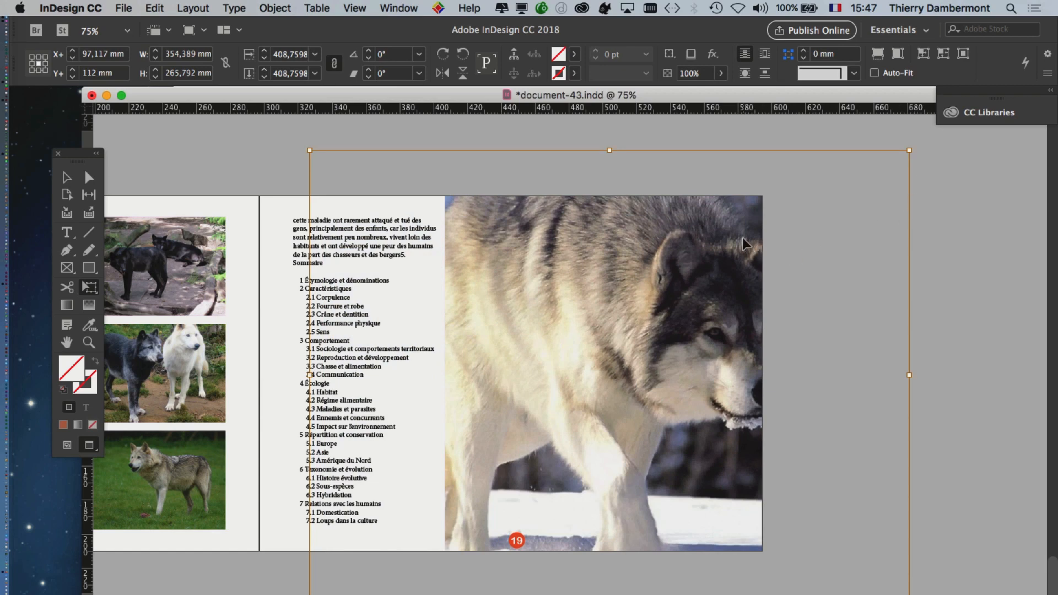
pyautogui.moveTo(745, 244); pyautogui.dragTo(672, 256)
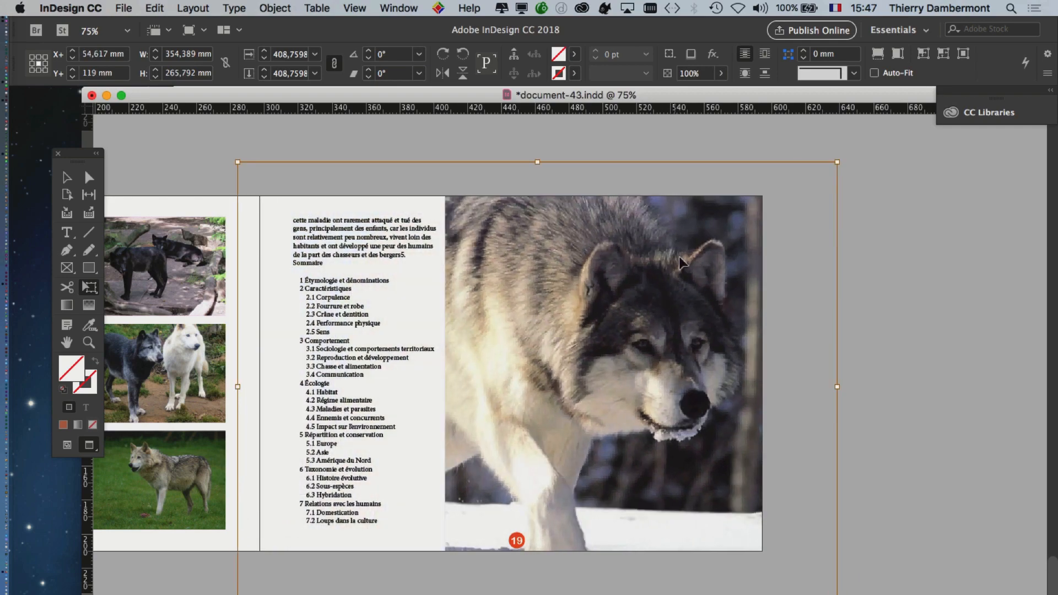
# Enlarge the photo in page 18's middle frame proportionally to about 17.9% and reposition it to show both wolves' heads.
pyautogui.hscroll(-3, 419, 309)
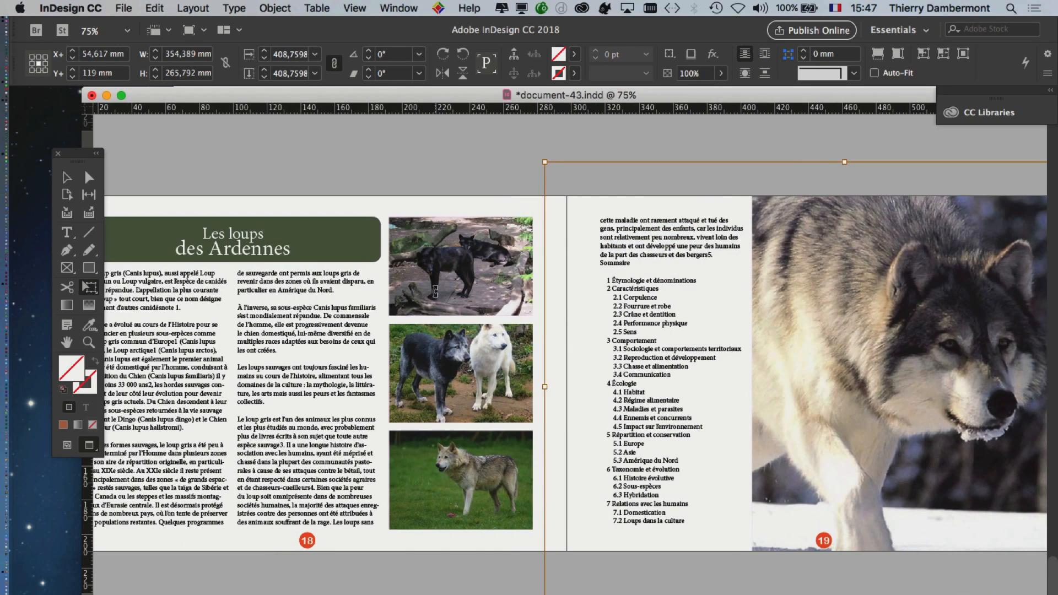
pyautogui.scroll(3, 436, 290)
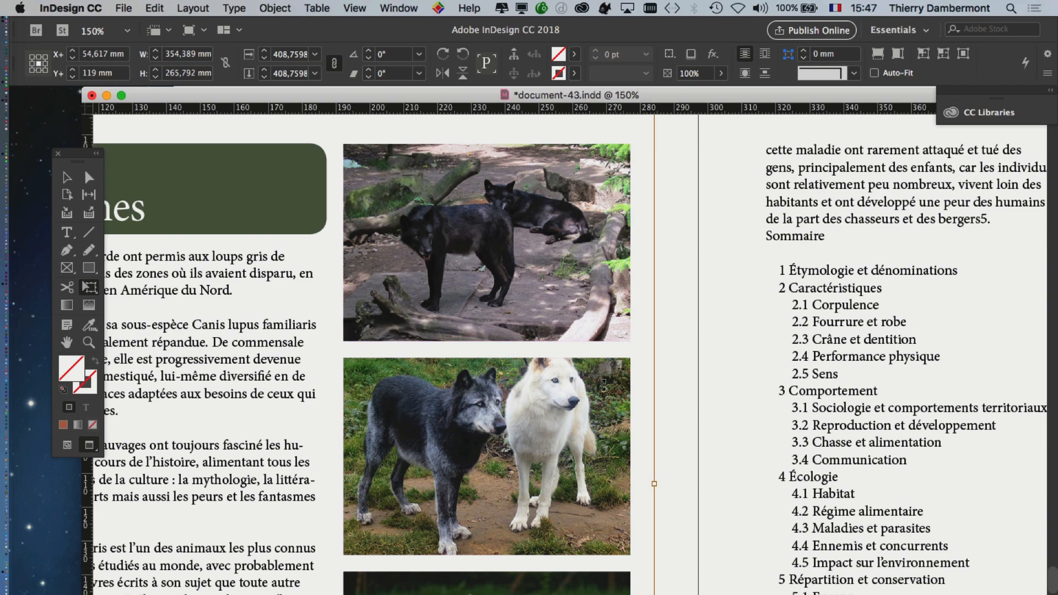
pyautogui.scroll(2, 565, 362)
pyautogui.scroll(1, 526, 499)
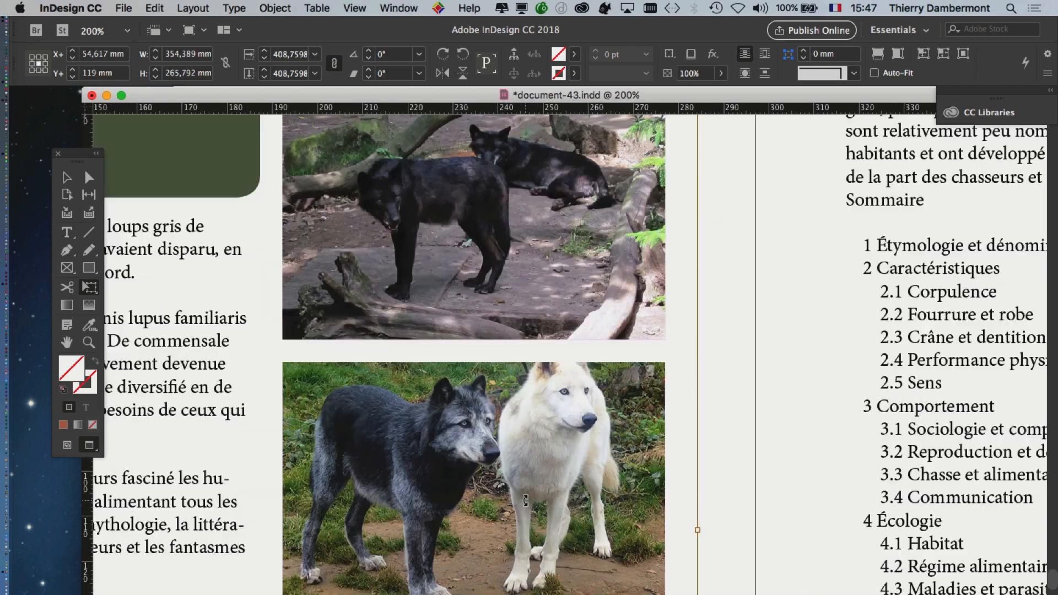
pyautogui.moveTo(500, 469); pyautogui.dragTo(554, 286)
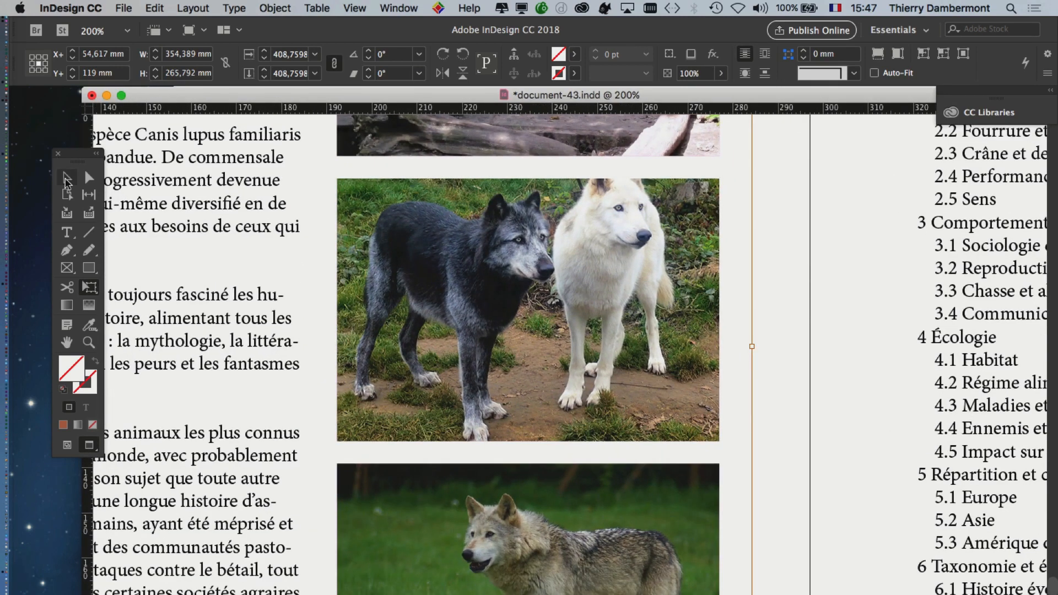
pyautogui.click(67, 178)
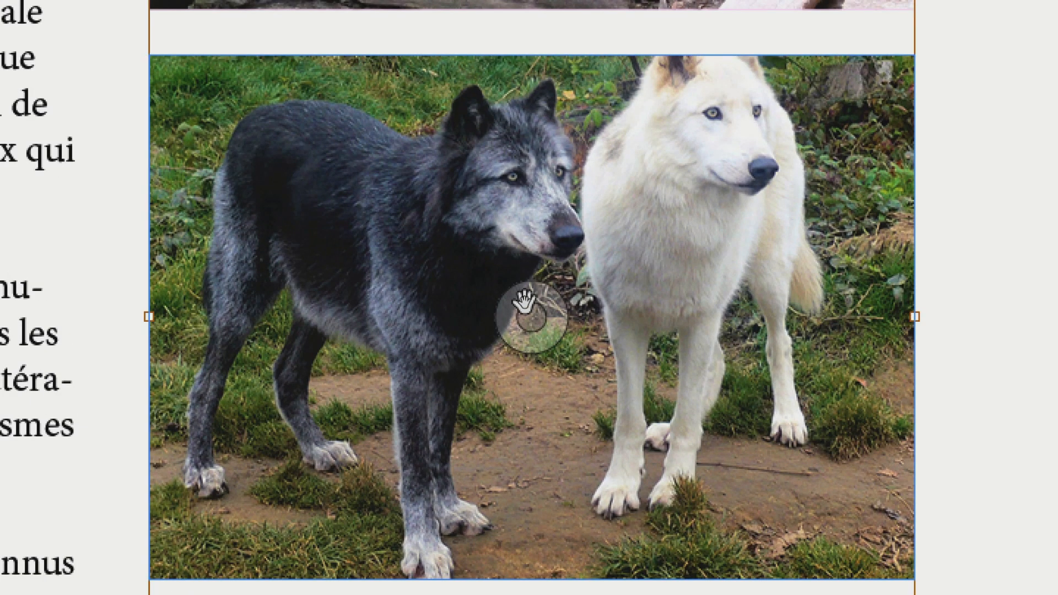
pyautogui.click(524, 302)
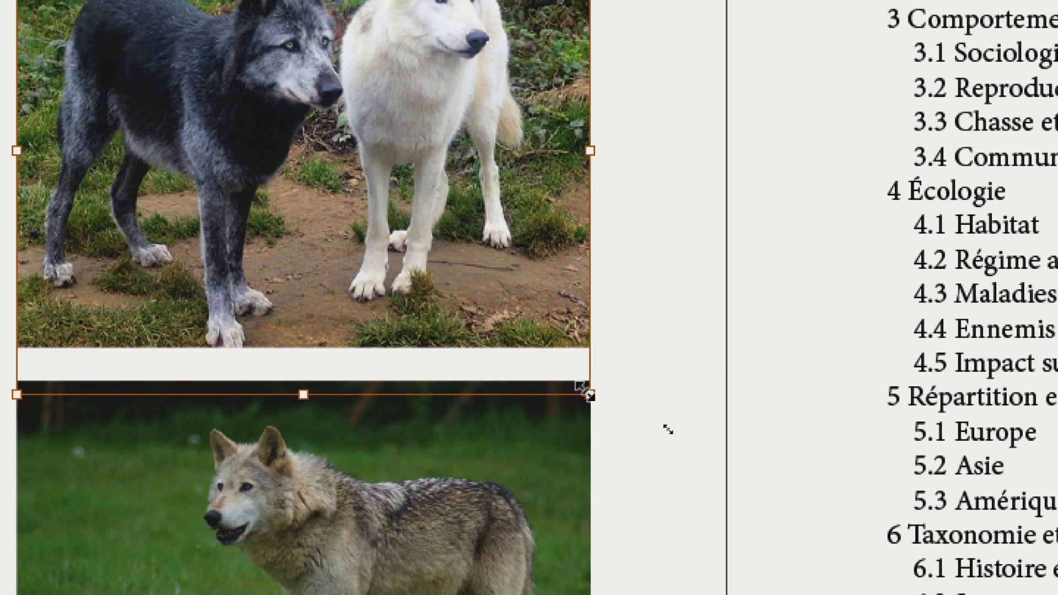
pyautogui.moveTo(589, 394); pyautogui.dragTo(769, 520)
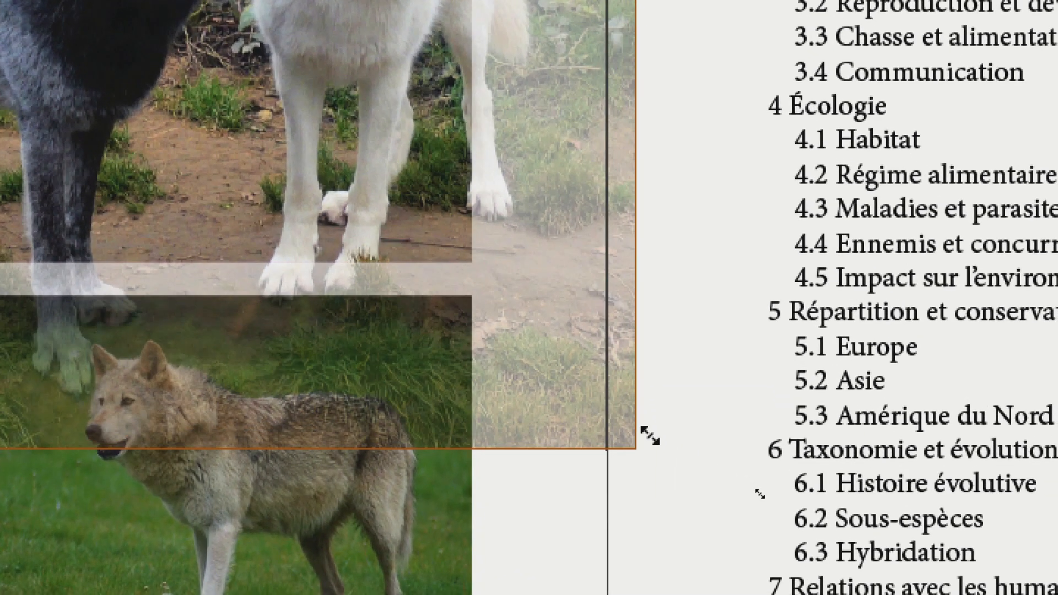
pyautogui.moveTo(650, 435); pyautogui.dragTo(648, 436)
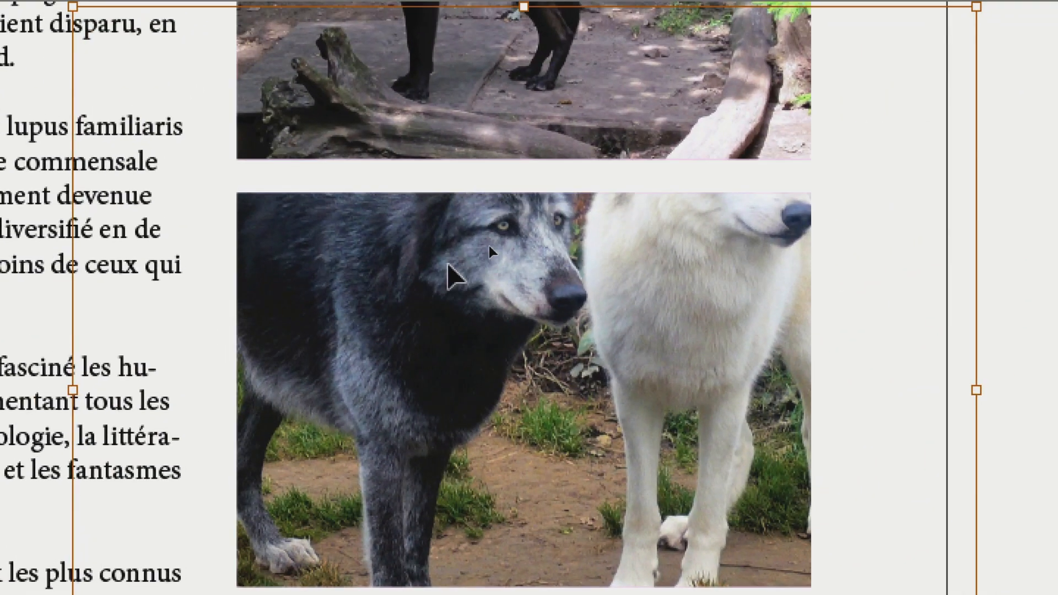
pyautogui.moveTo(447, 264); pyautogui.dragTo(353, 425)
pyautogui.moveTo(414, 324); pyautogui.dragTo(416, 325)
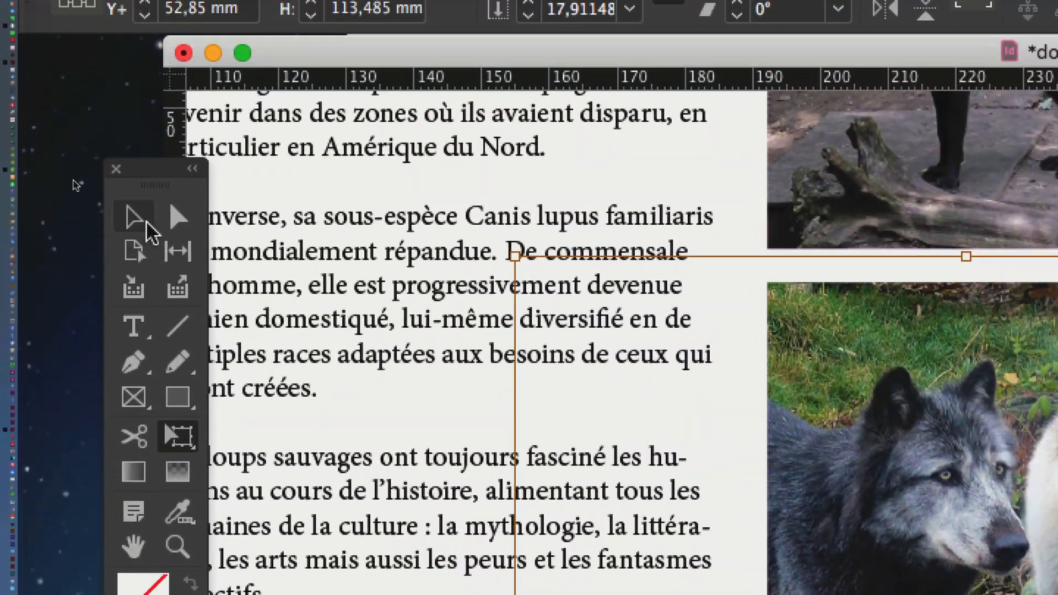
# Enlarge the photo in page 18's lowest frame proportionally to about 76% and reposition it so the wolf's ears and head show.
pyautogui.click(68, 74)
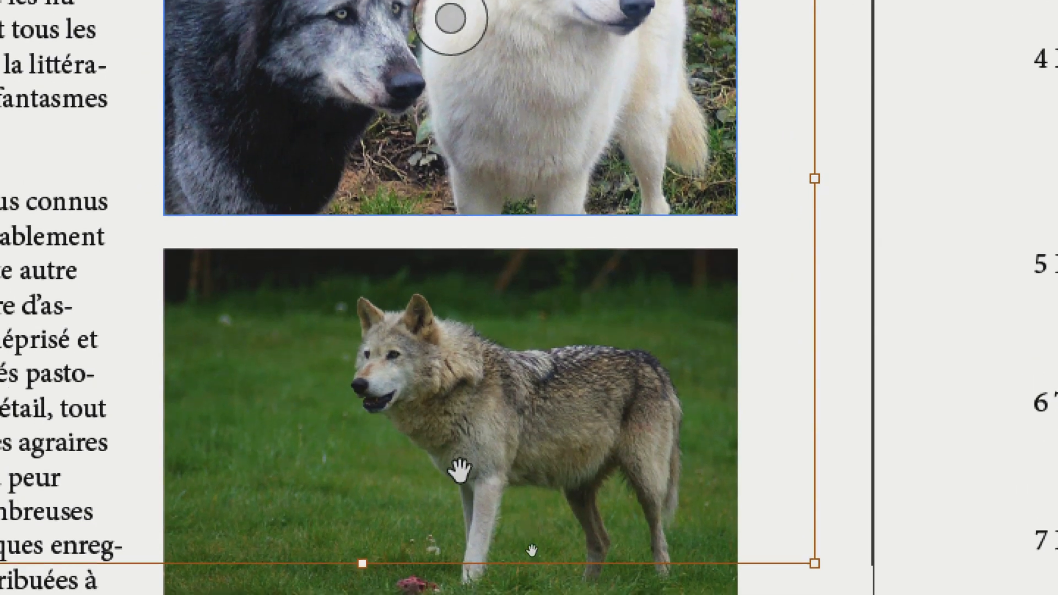
pyautogui.click(464, 488)
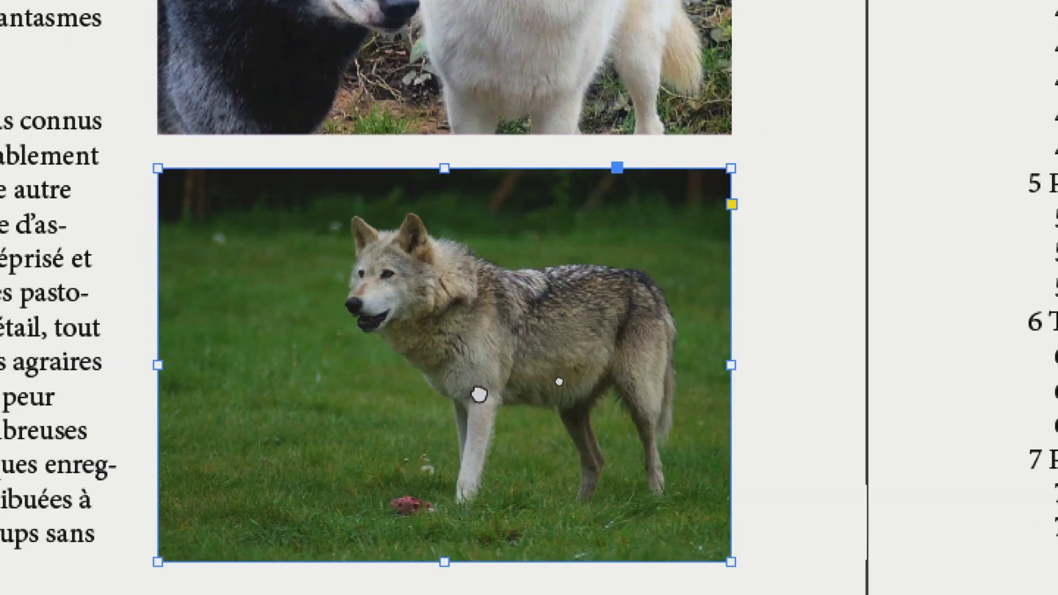
pyautogui.click(434, 465)
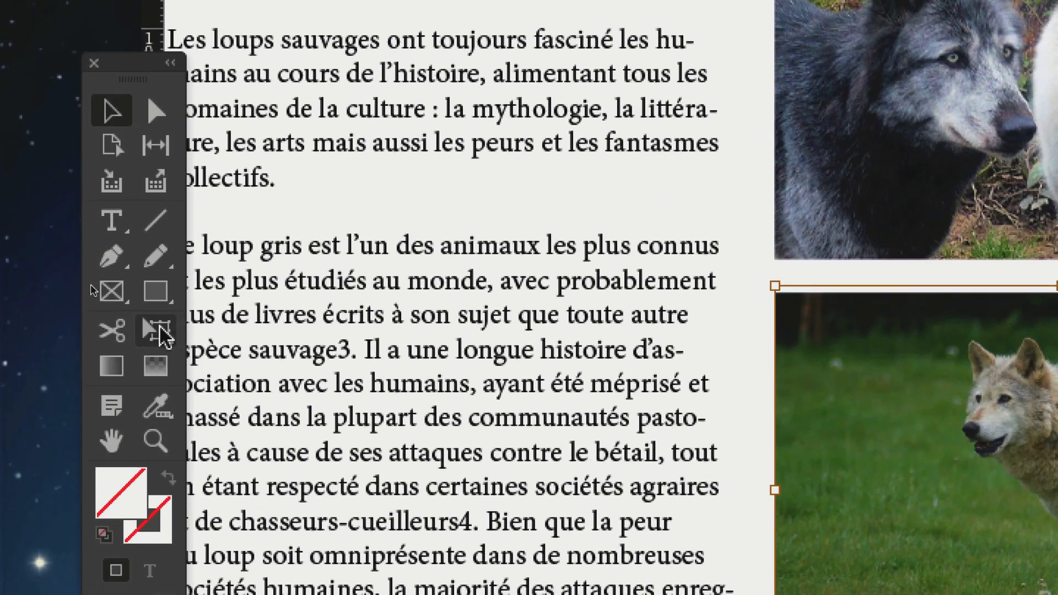
pyautogui.click(159, 330)
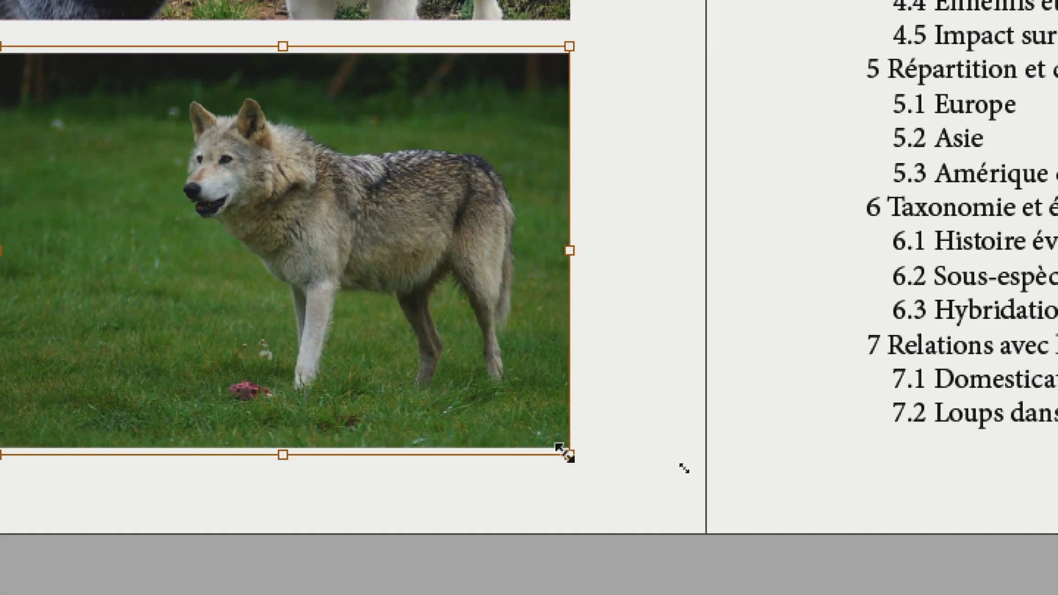
pyautogui.moveTo(563, 452); pyautogui.dragTo(761, 547)
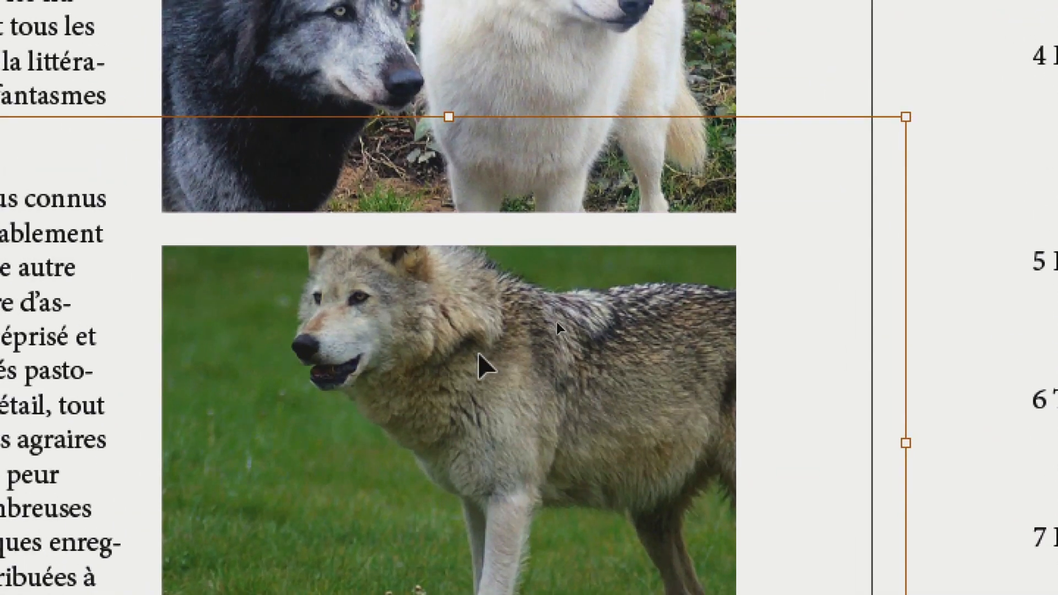
pyautogui.moveTo(478, 352); pyautogui.dragTo(444, 373)
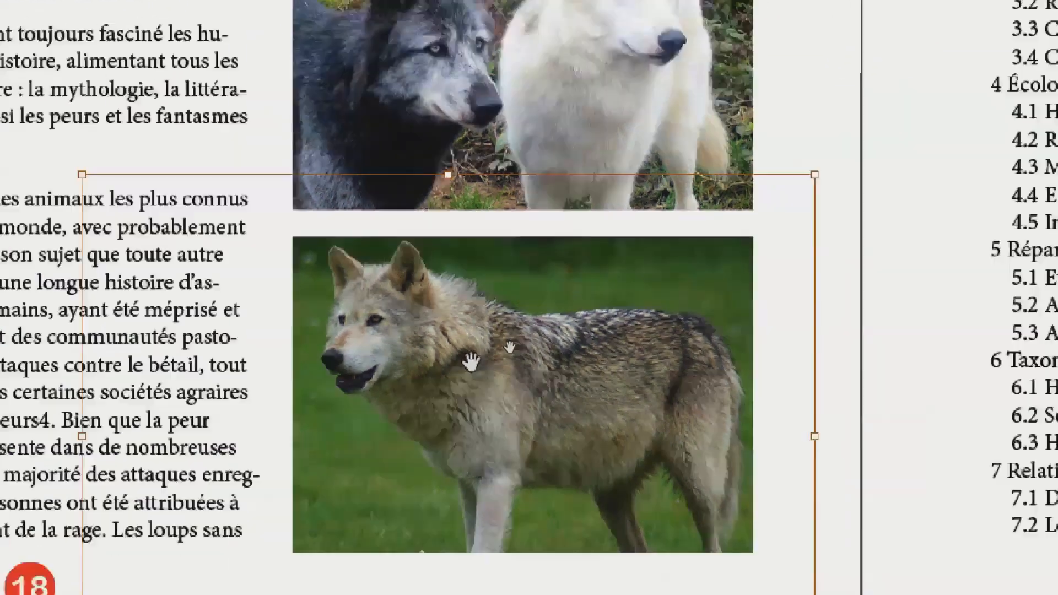
# Enlarge the black wolves photo in page 18's uppermost frame proportionally to about 50% and reposition it around both wolves.
pyautogui.scroll(10, 520, 347)
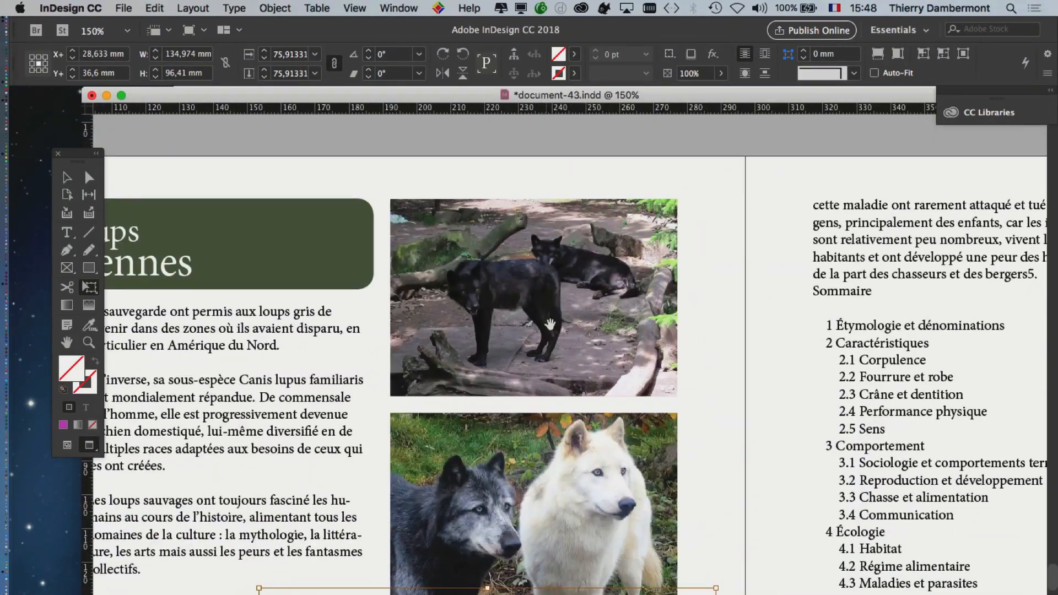
pyautogui.click(67, 178)
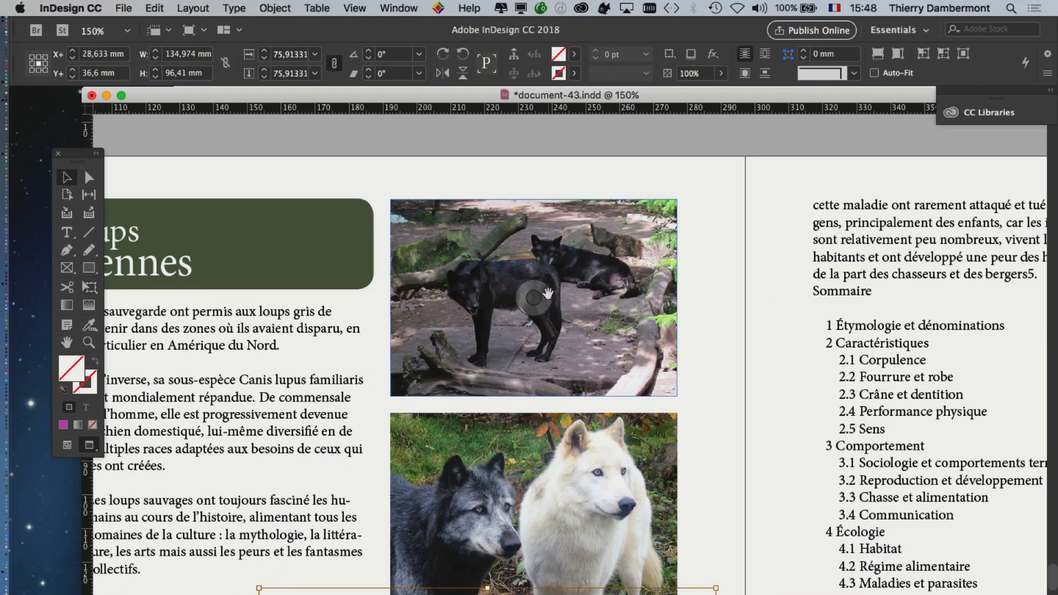
pyautogui.click(534, 298)
pyautogui.press('e')
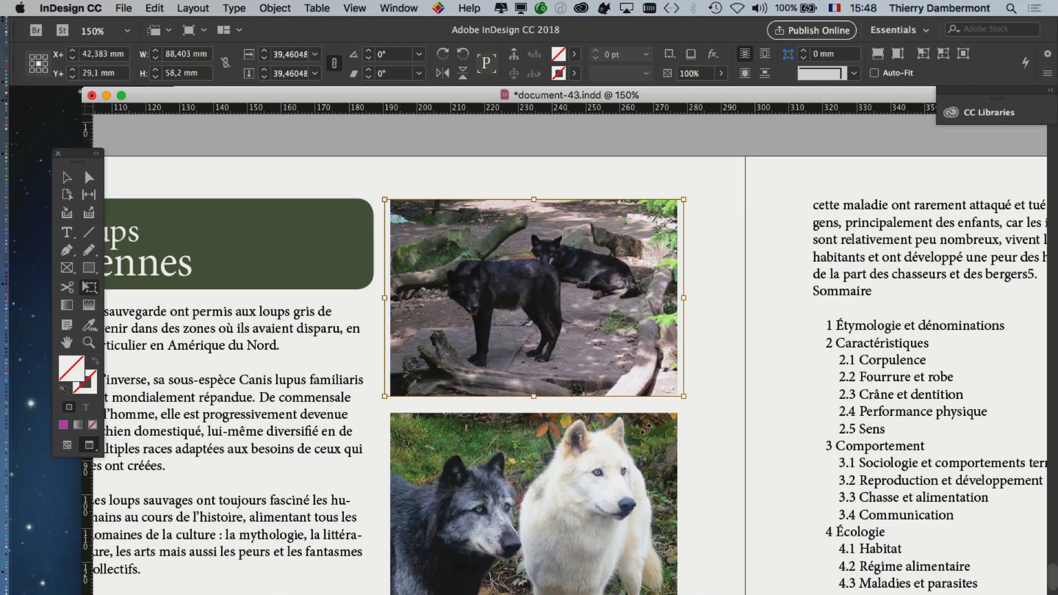
pyautogui.moveTo(683, 396); pyautogui.dragTo(786, 465)
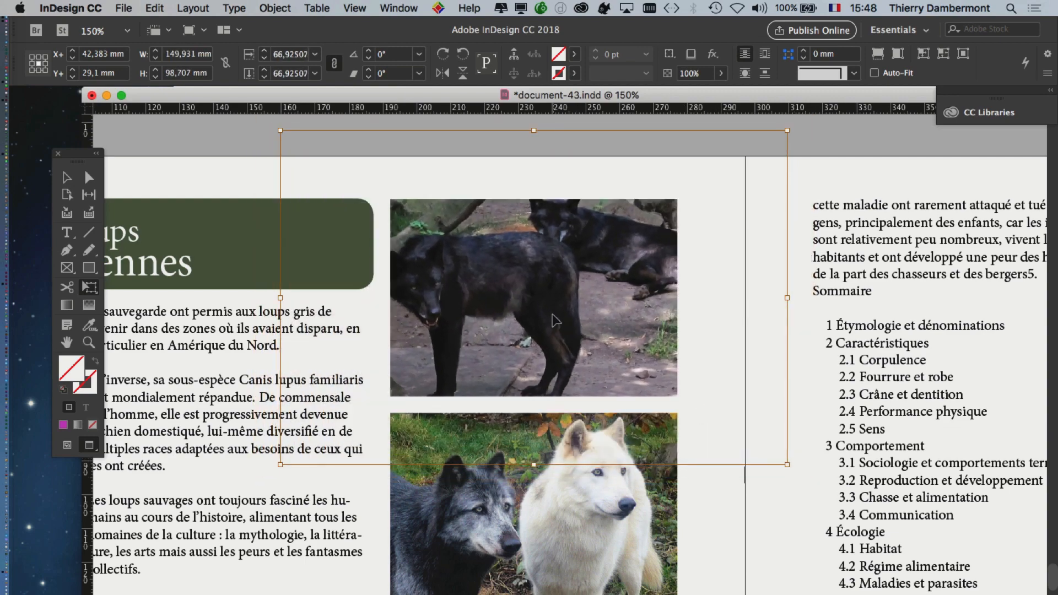
pyautogui.moveTo(554, 320); pyautogui.dragTo(582, 335)
pyautogui.moveTo(815, 480); pyautogui.dragTo(747, 433)
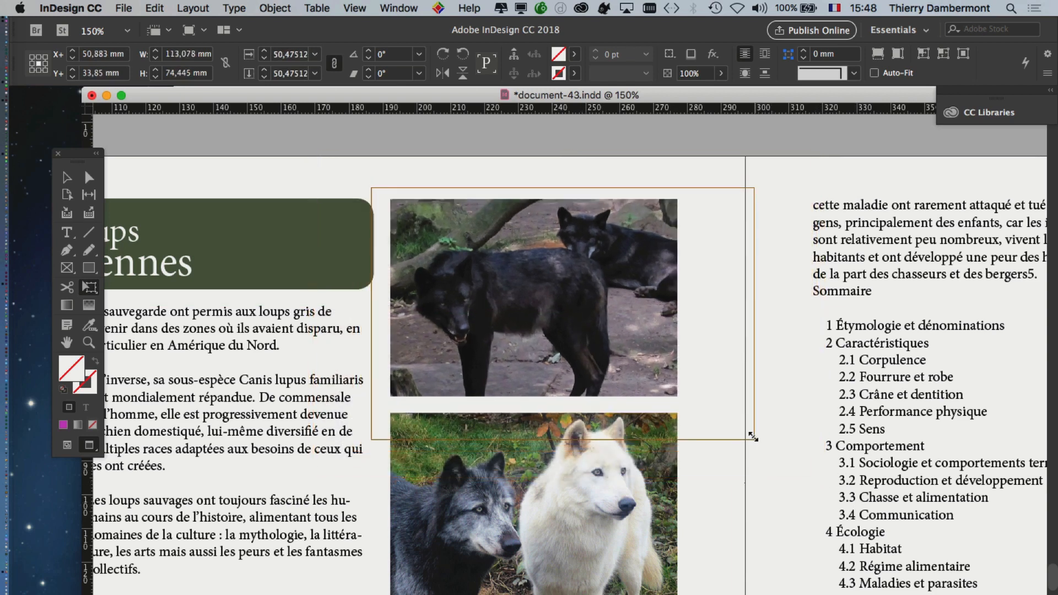
pyautogui.click(631, 368)
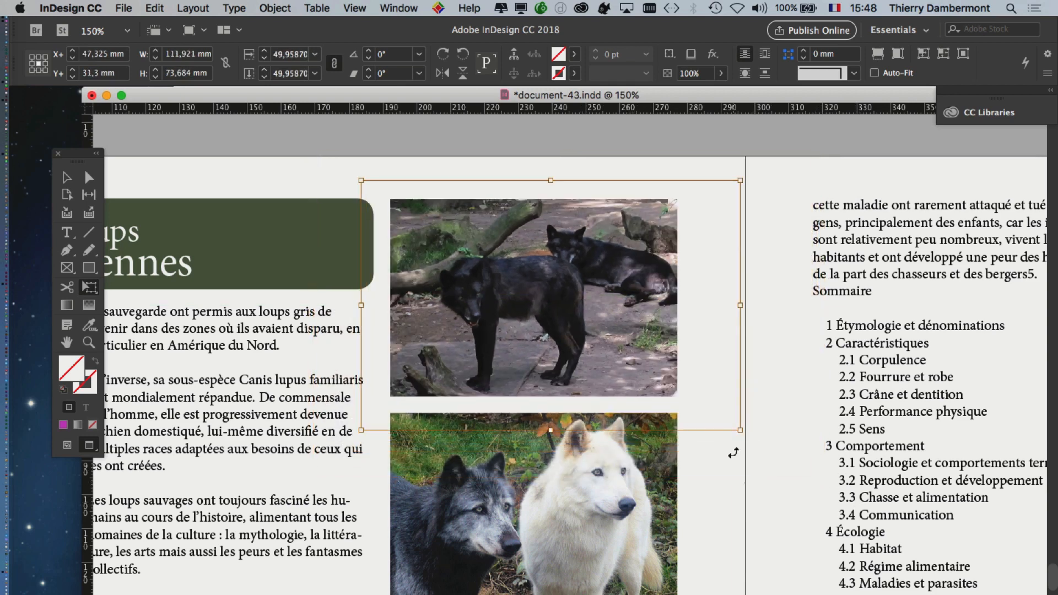
# Save a copy of the document as document-44.indd in the document-40_Folder.
pyautogui.click(136, 8)
pyautogui.click(145, 118)
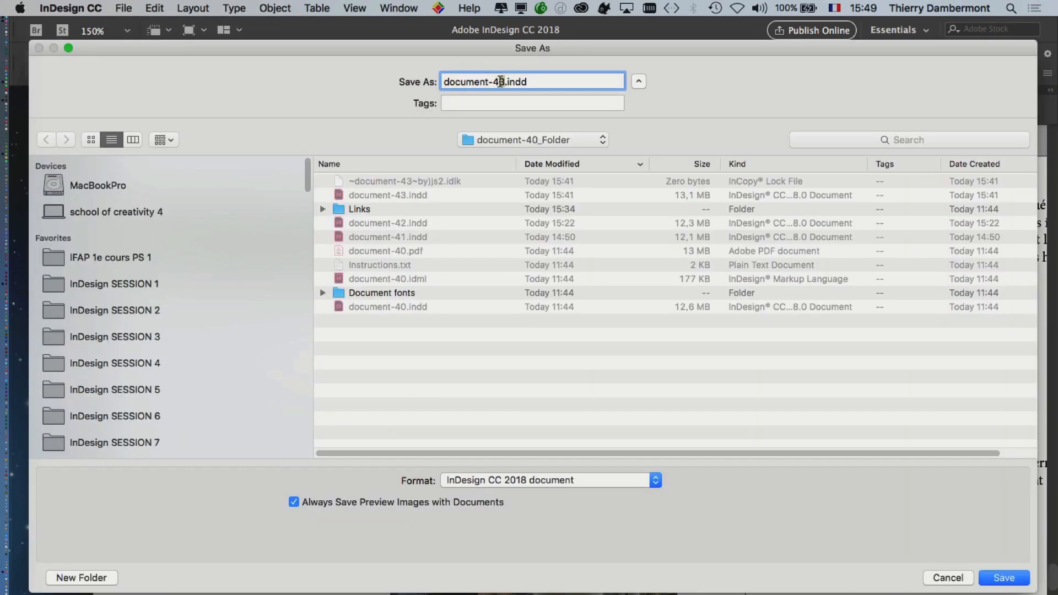
pyautogui.press('Return')
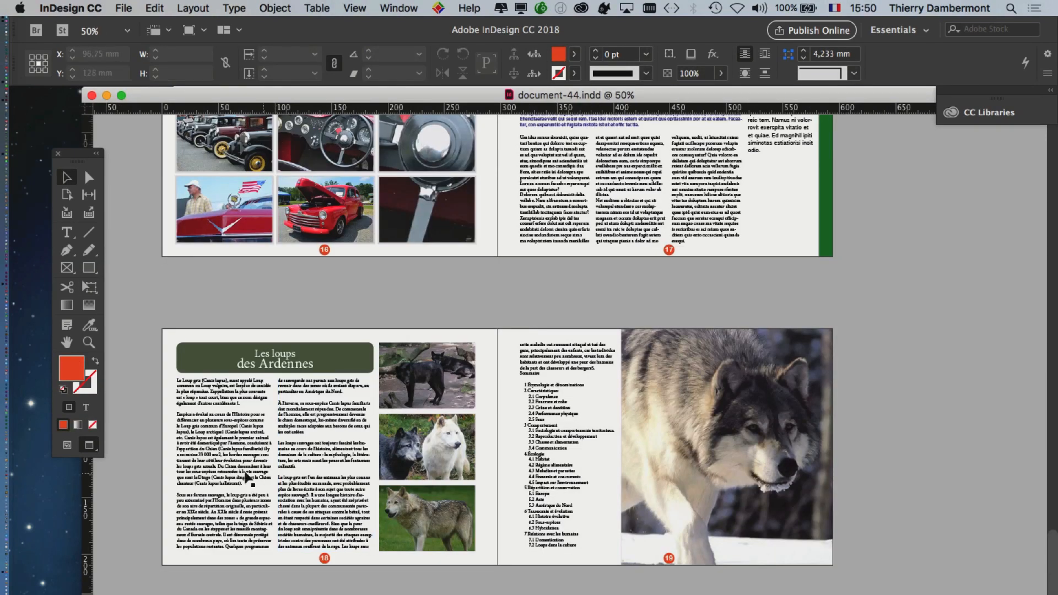
# Shift the document window and view so the first text column on page 18 is clear of the floating tools.
pyautogui.scroll(5, 220, 456)
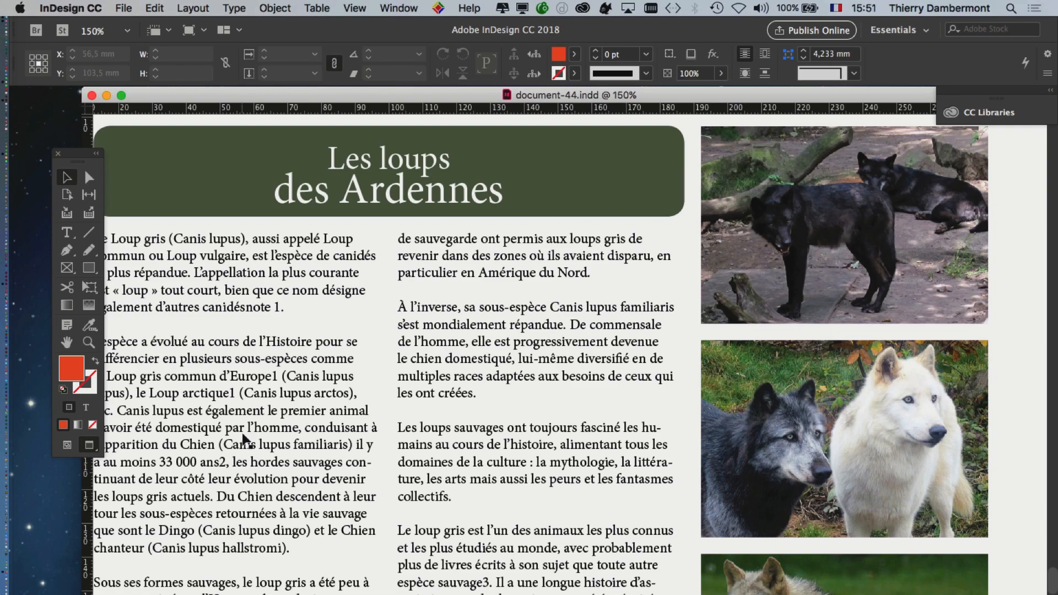
pyautogui.moveTo(247, 98); pyautogui.dragTo(179, 98)
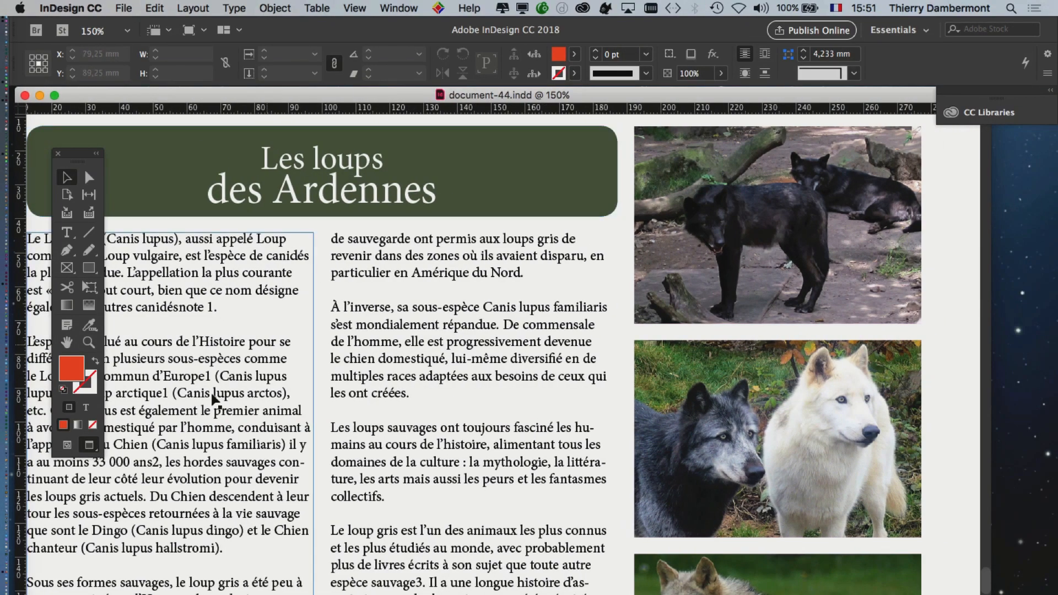
pyautogui.press('h')
pyautogui.moveTo(328, 363); pyautogui.dragTo(493, 250)
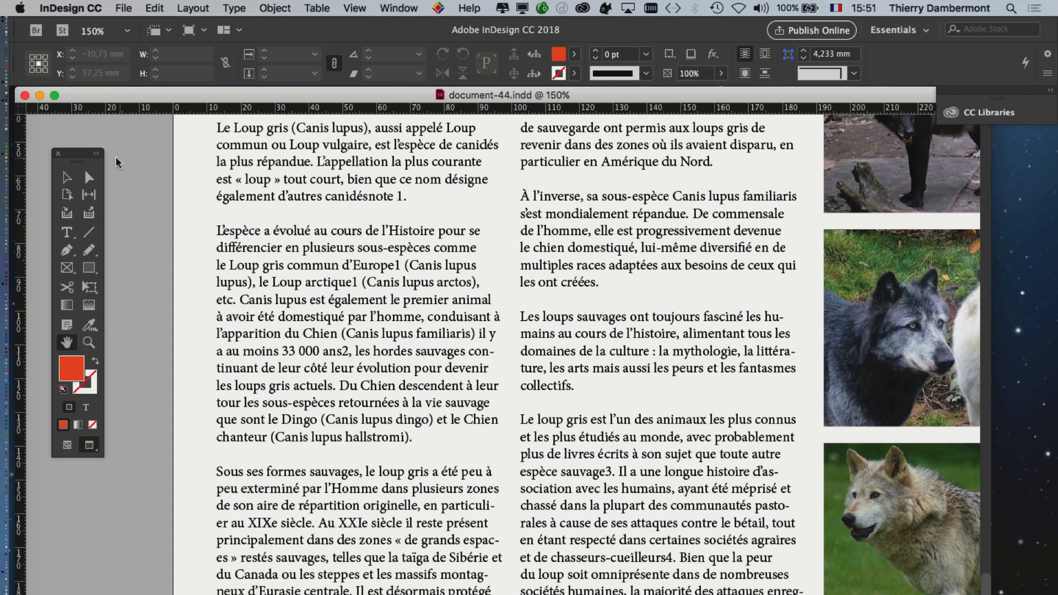
# Return the document to normal screen mode so the guides and hidden characters show around page 18's text.
pyautogui.moveTo(86, 154); pyautogui.dragTo(176, 145)
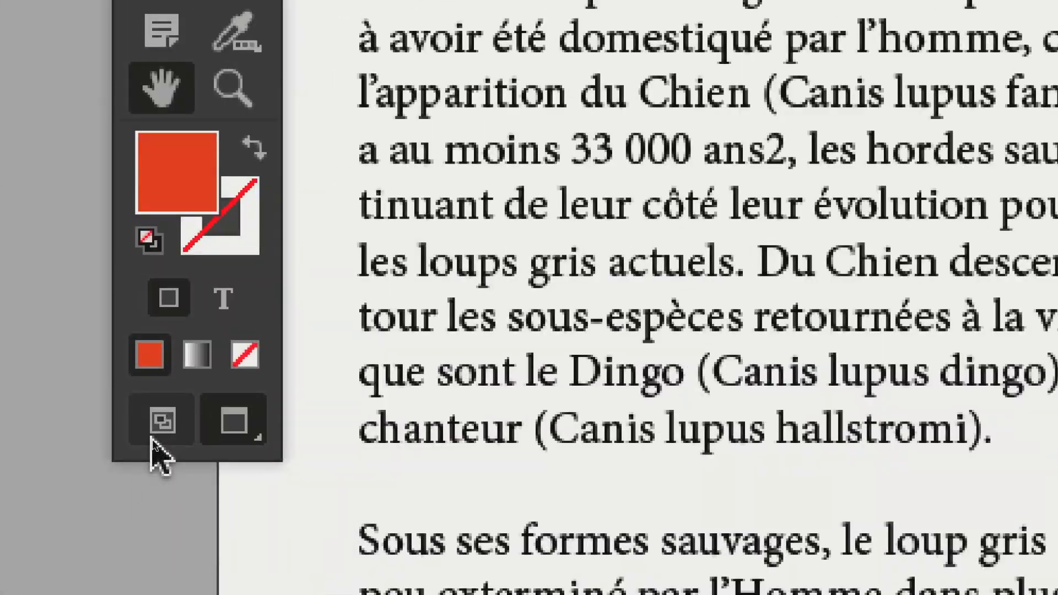
pyautogui.click(154, 435)
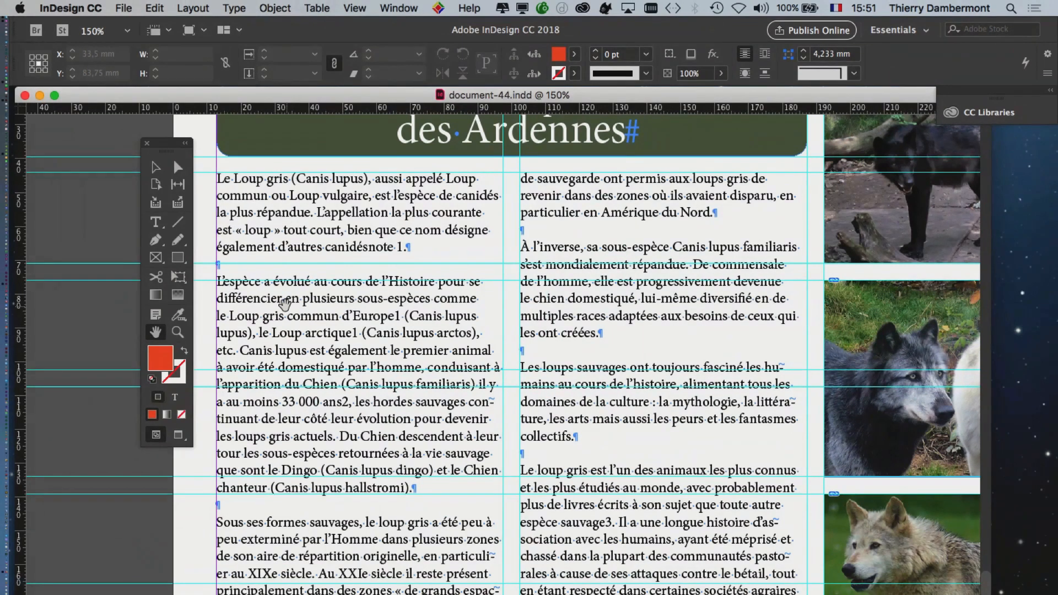
pyautogui.click(155, 222)
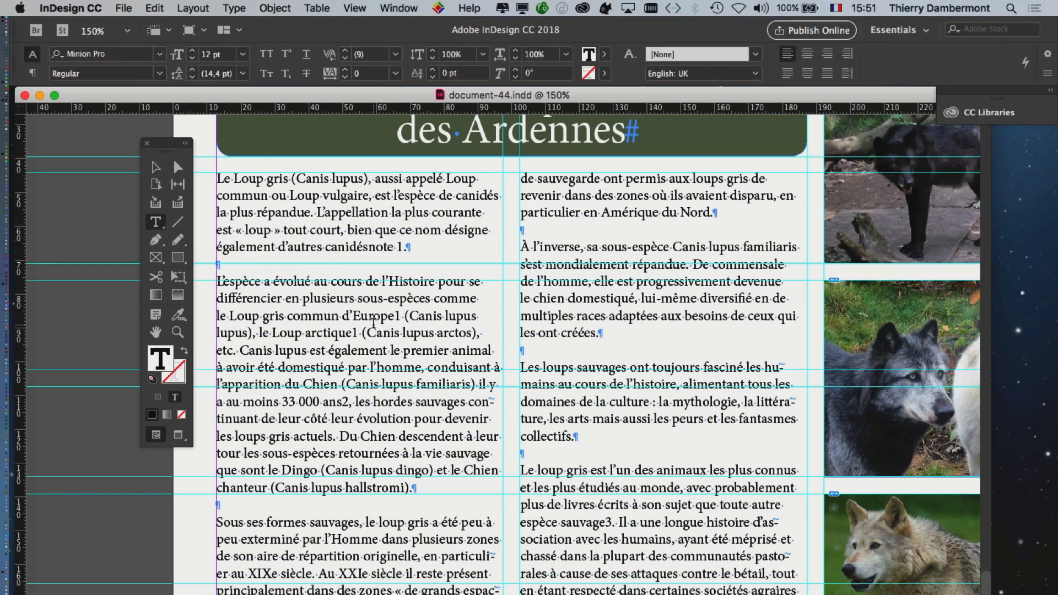
pyautogui.press('super+1')
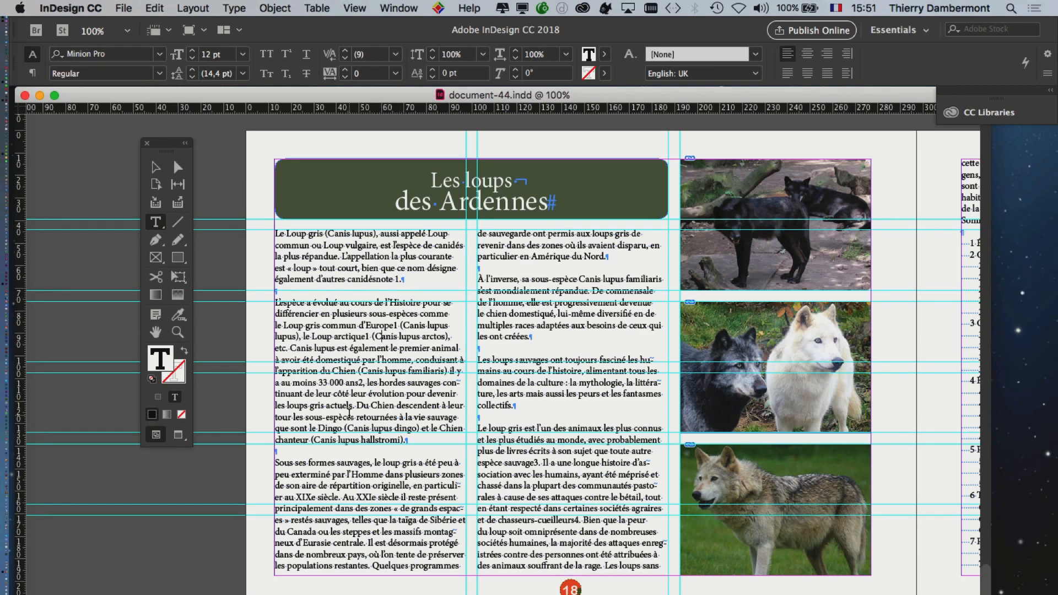
pyautogui.press('Escape')
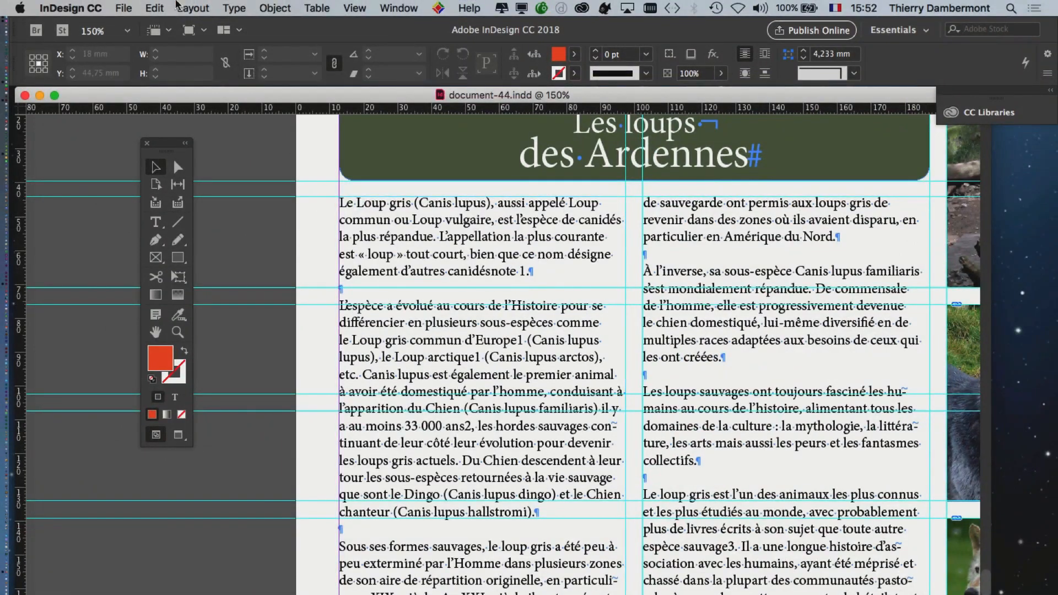
# Open Find/Change for text with the search scope set to Document, and move the dialog aside.
pyautogui.click(155, 7)
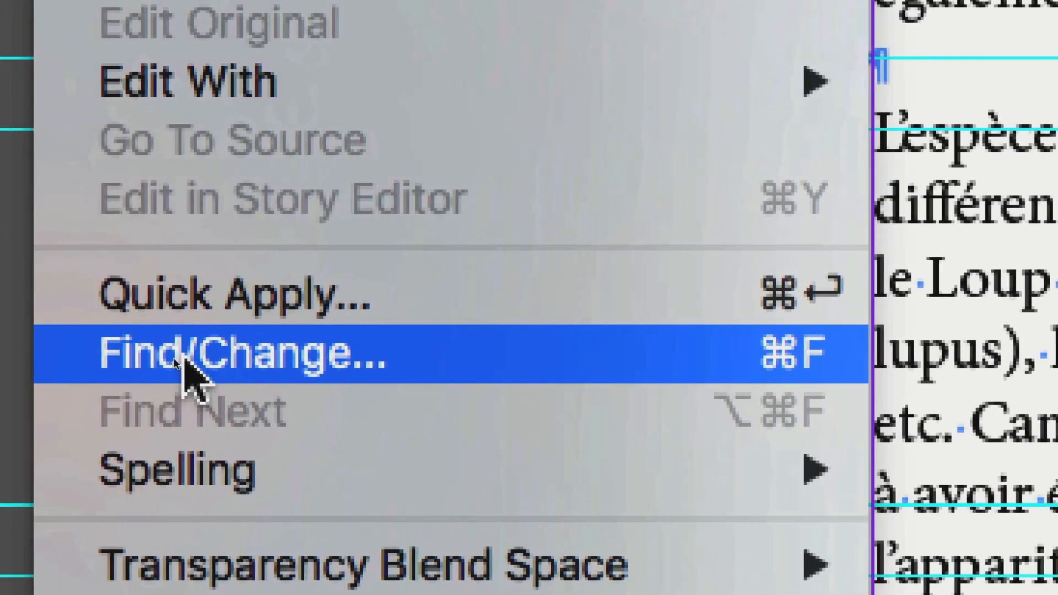
pyautogui.click(17, 357)
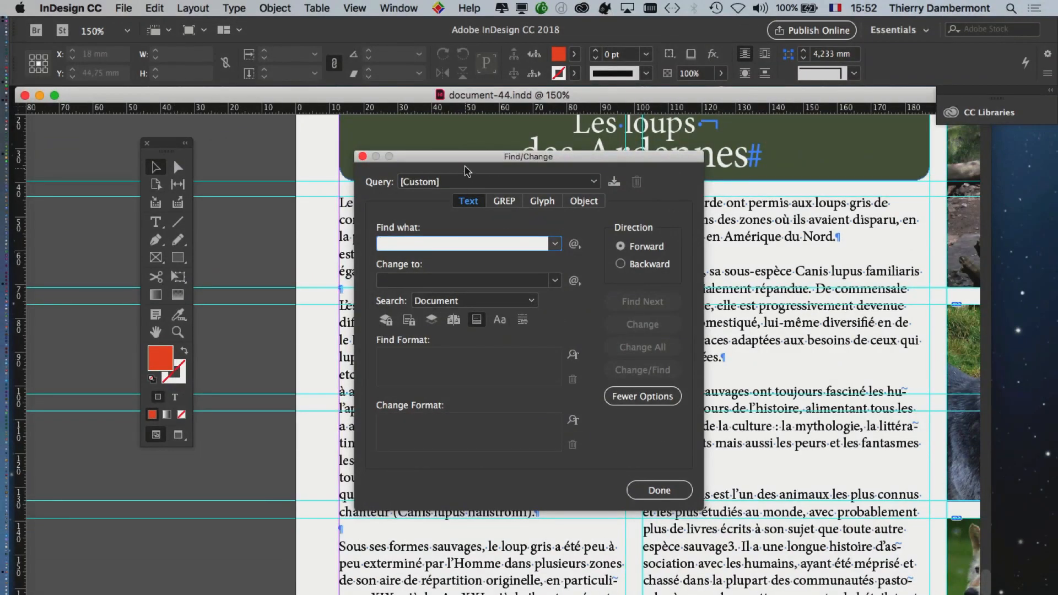
pyautogui.moveTo(463, 156); pyautogui.dragTo(367, 142)
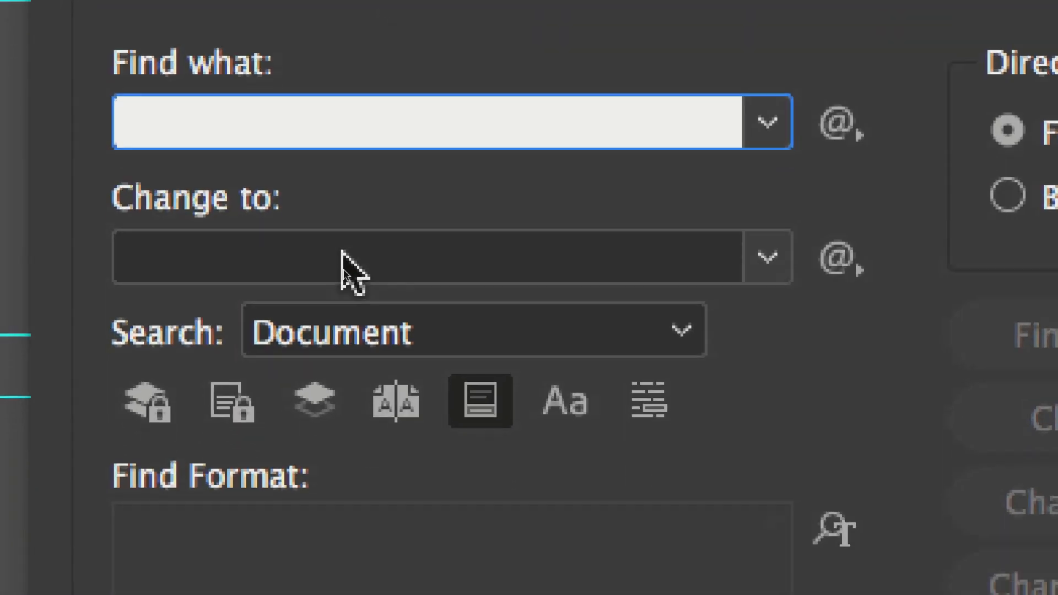
pyautogui.click(348, 488)
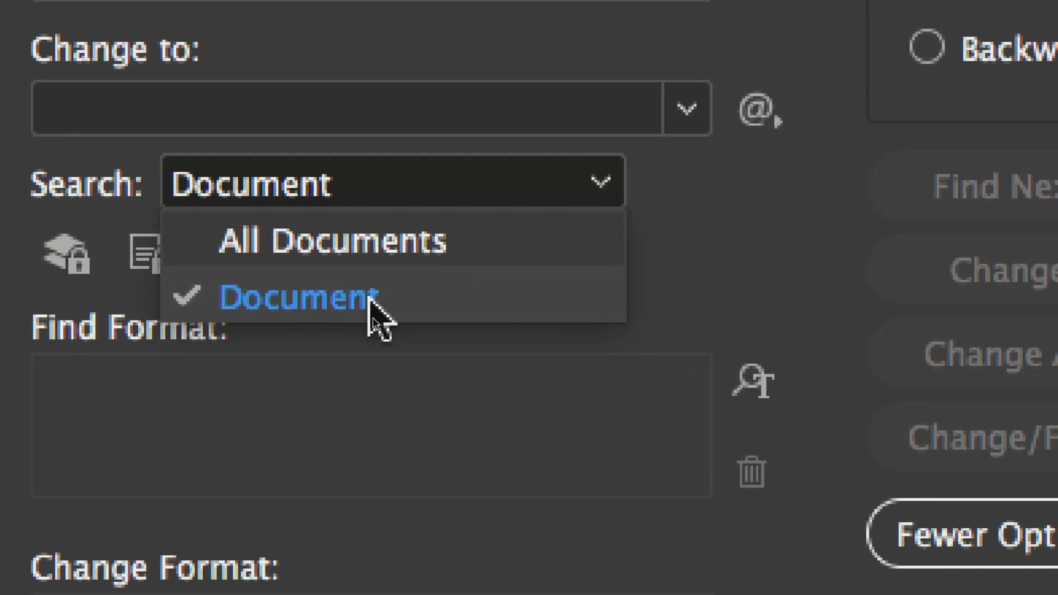
pyautogui.click(388, 315)
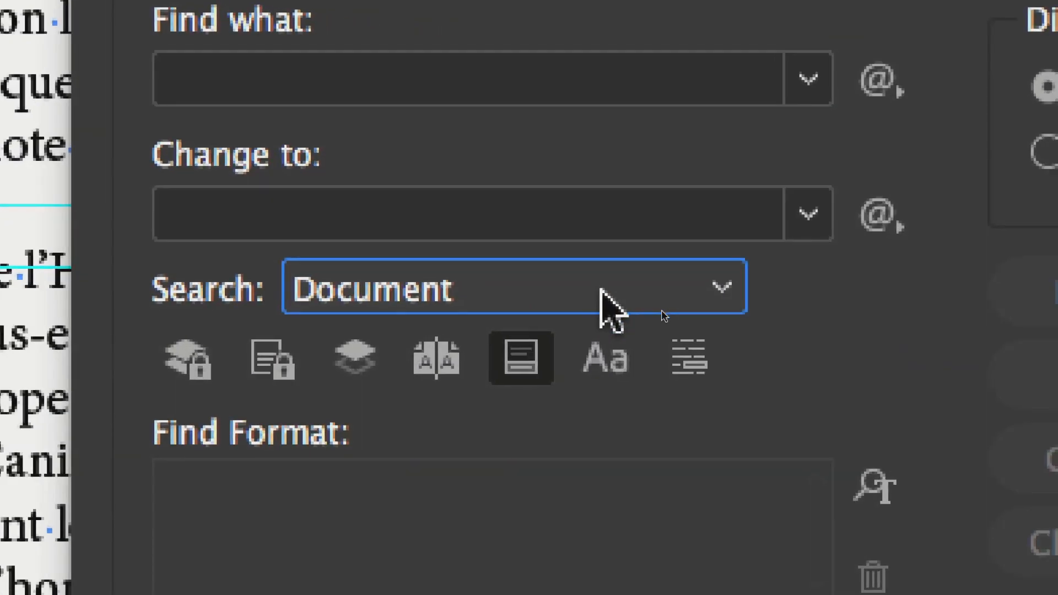
pyautogui.click(1022, 459)
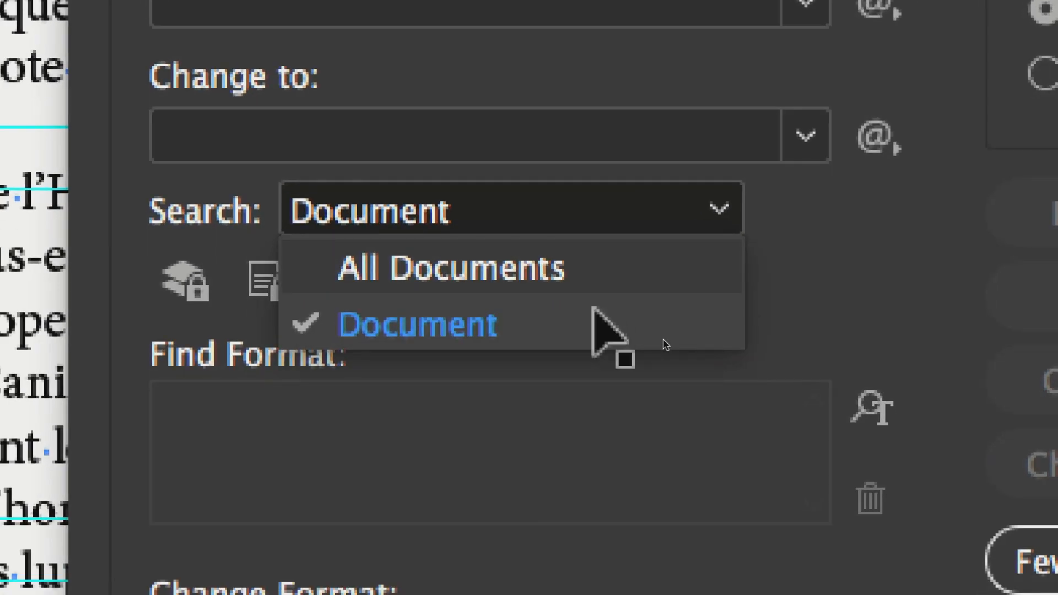
pyautogui.click(593, 309)
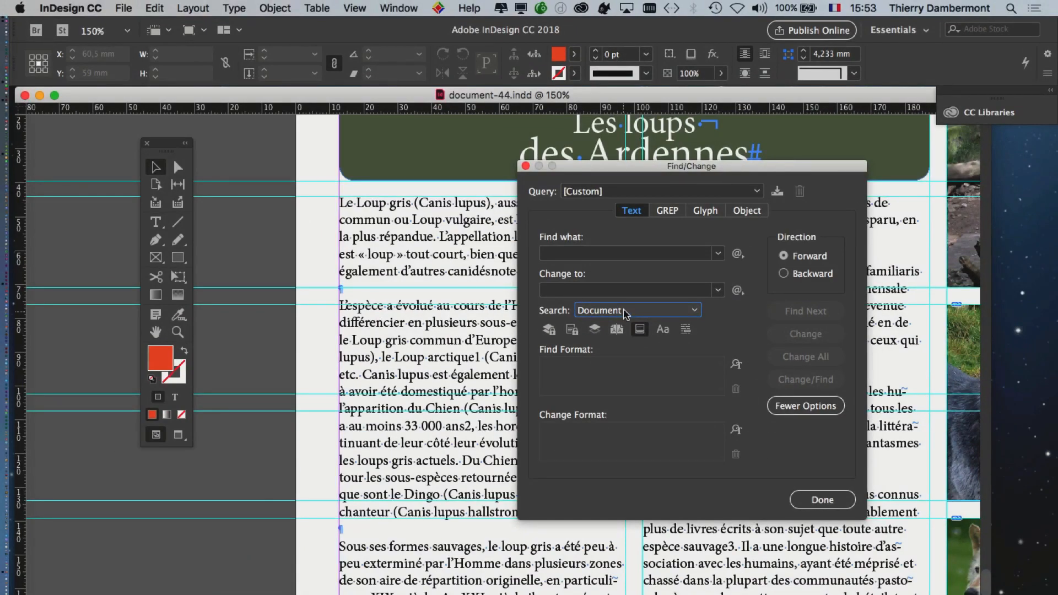
pyautogui.moveTo(656, 160); pyautogui.dragTo(455, 146)
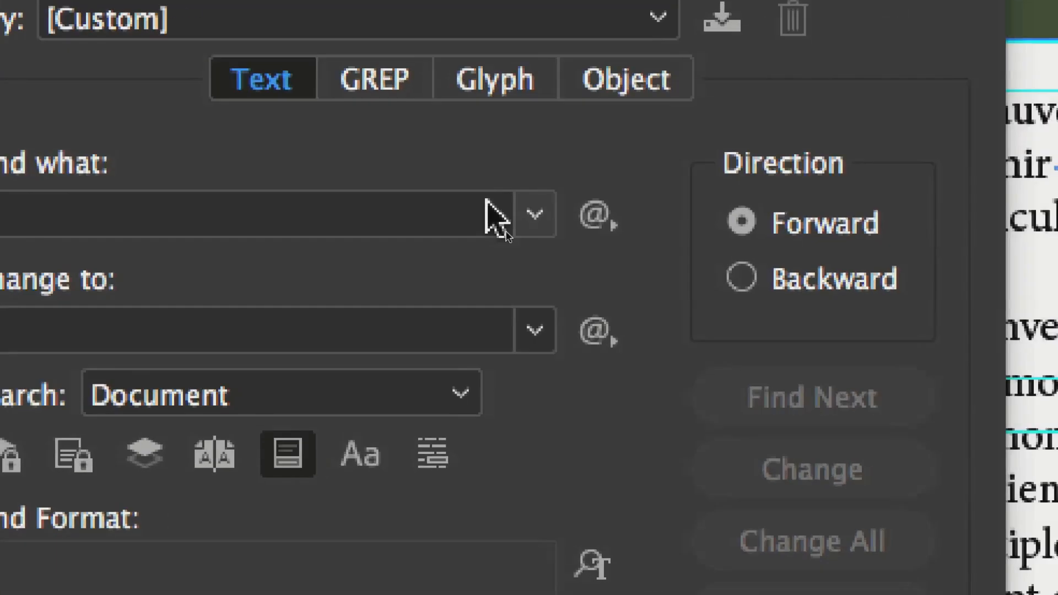
# Set the search text to two consecutive end-of-paragraph marks, ^p^p.
pyautogui.click(594, 214)
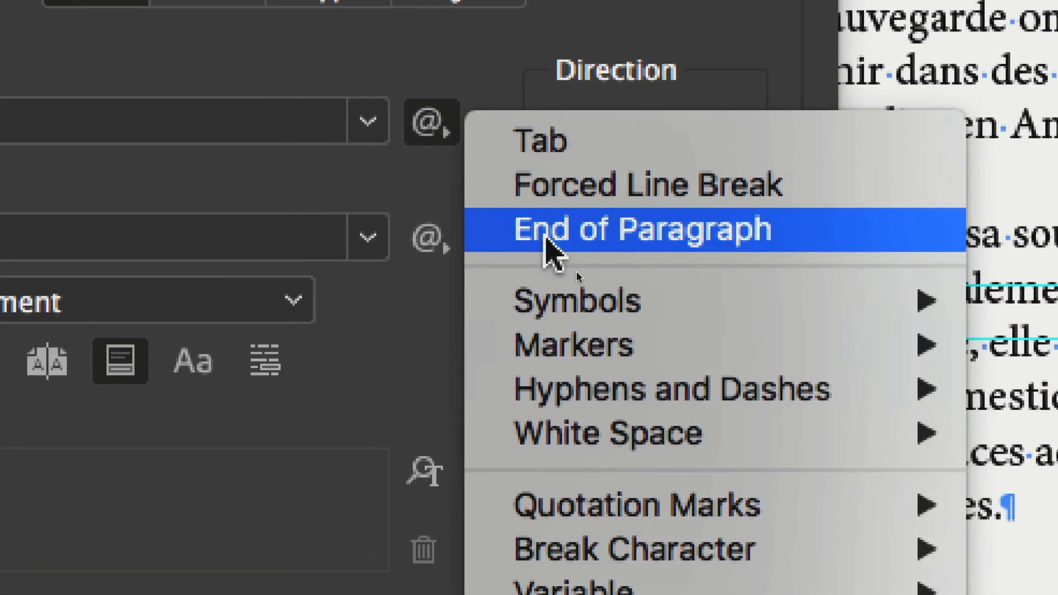
pyautogui.click(553, 238)
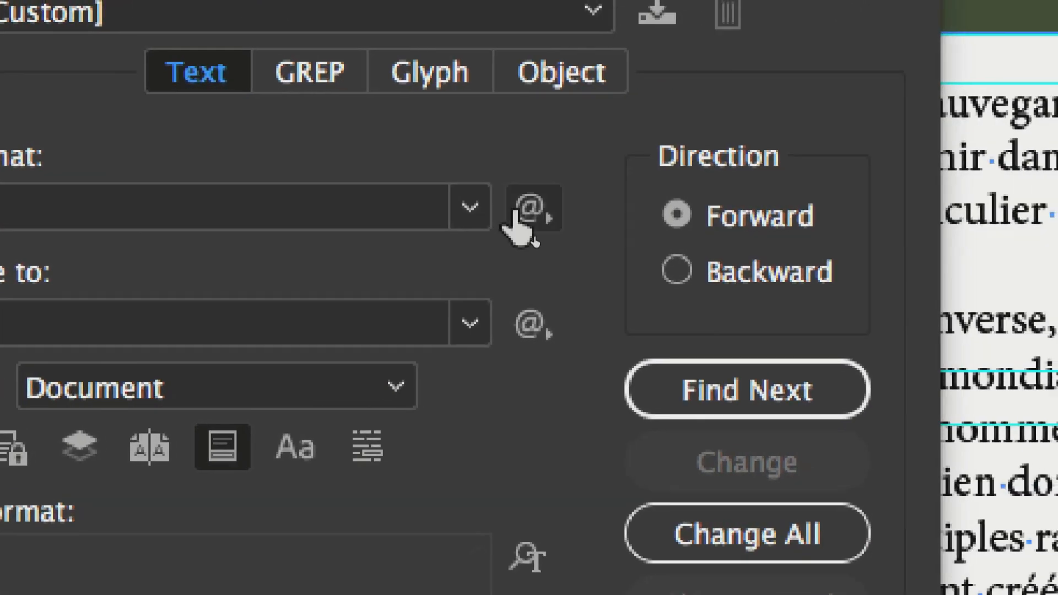
pyautogui.click(523, 218)
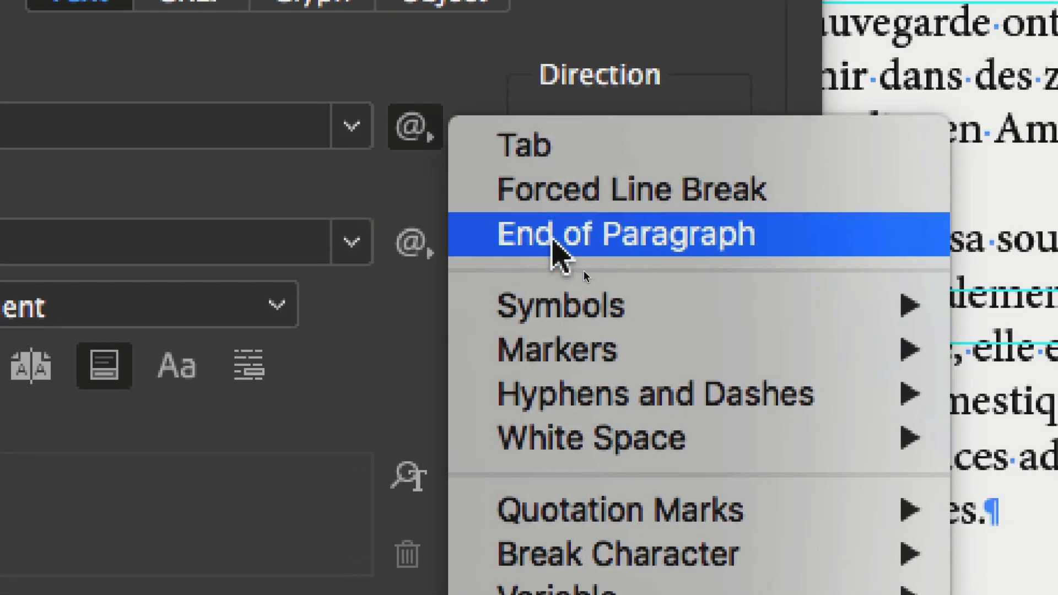
pyautogui.click(553, 238)
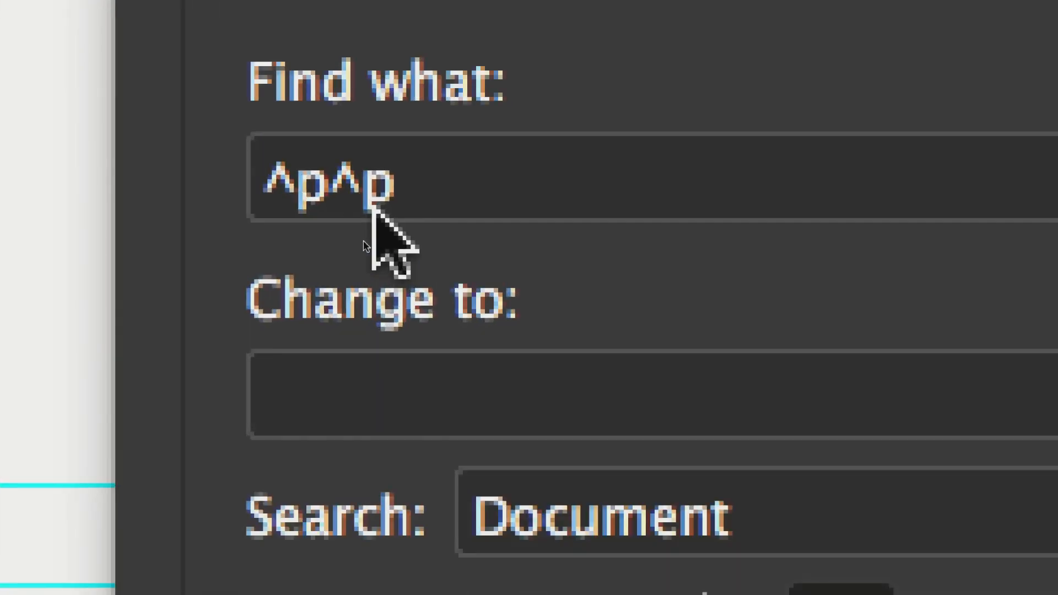
pyautogui.moveTo(392, 198); pyautogui.dragTo(342, 227)
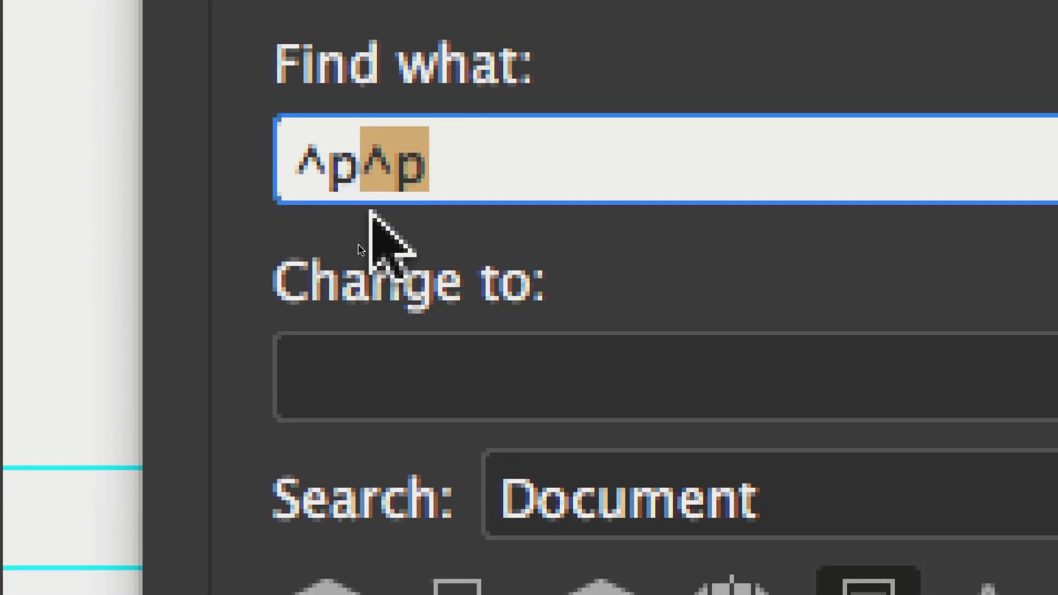
pyautogui.moveTo(360, 160); pyautogui.dragTo(284, 161)
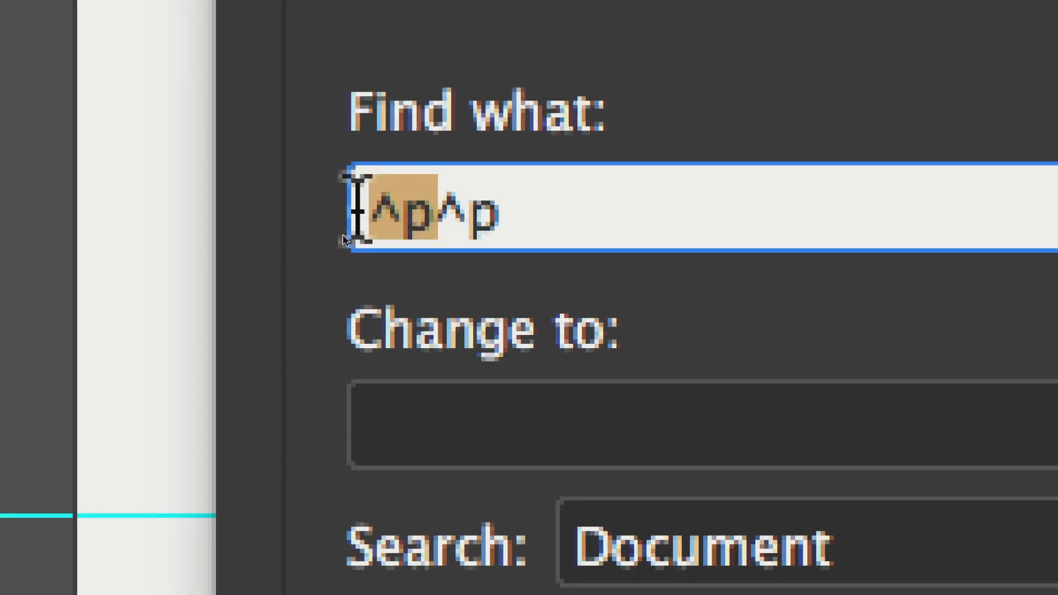
pyautogui.moveTo(493, 212); pyautogui.dragTo(439, 212)
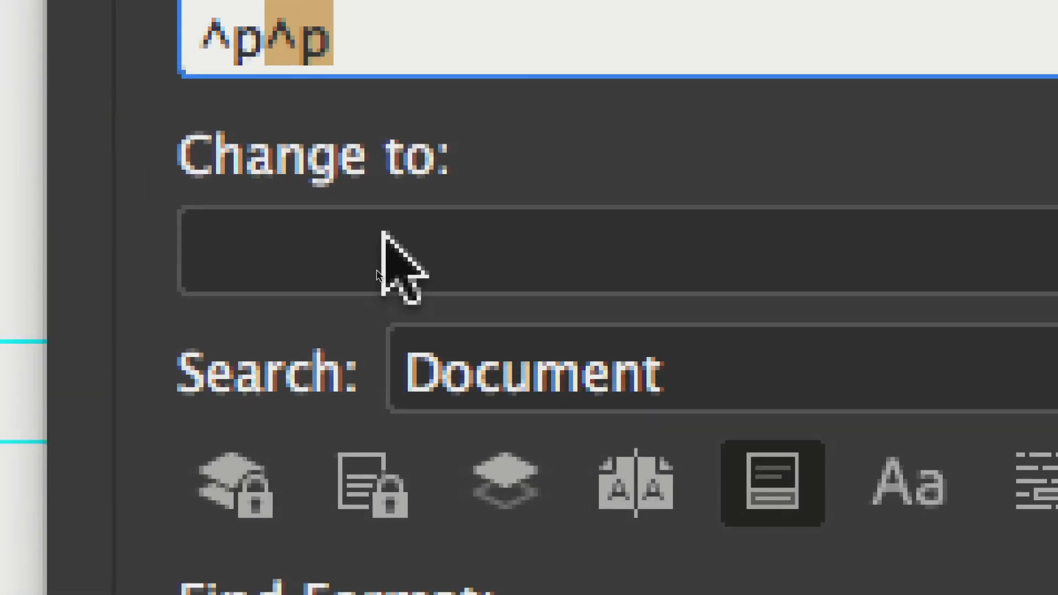
# Set the replacement text to a single end-of-paragraph mark, ^p.
pyautogui.click(44, 161)
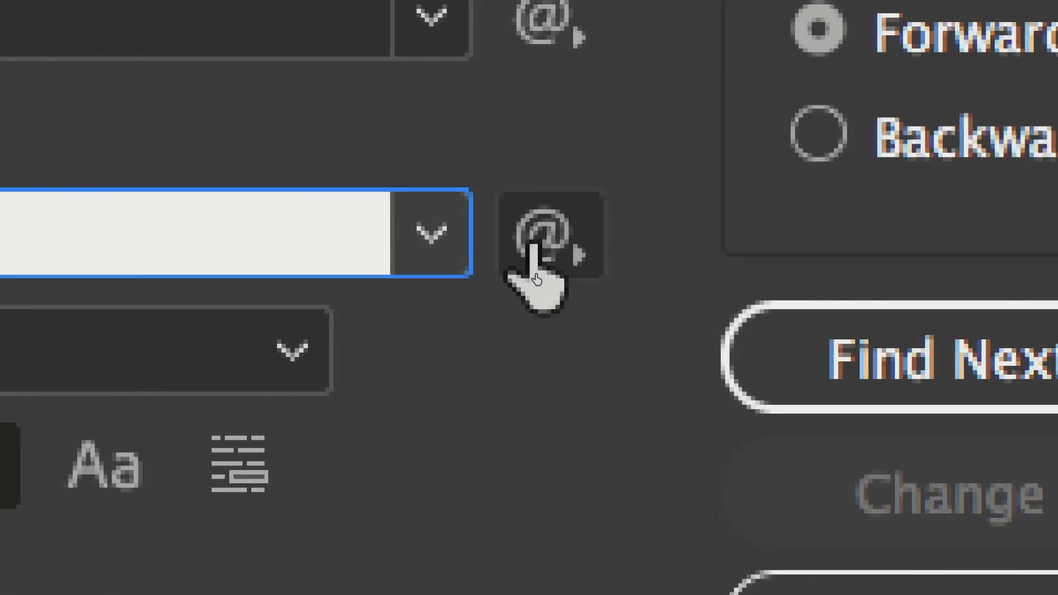
pyautogui.click(1053, 239)
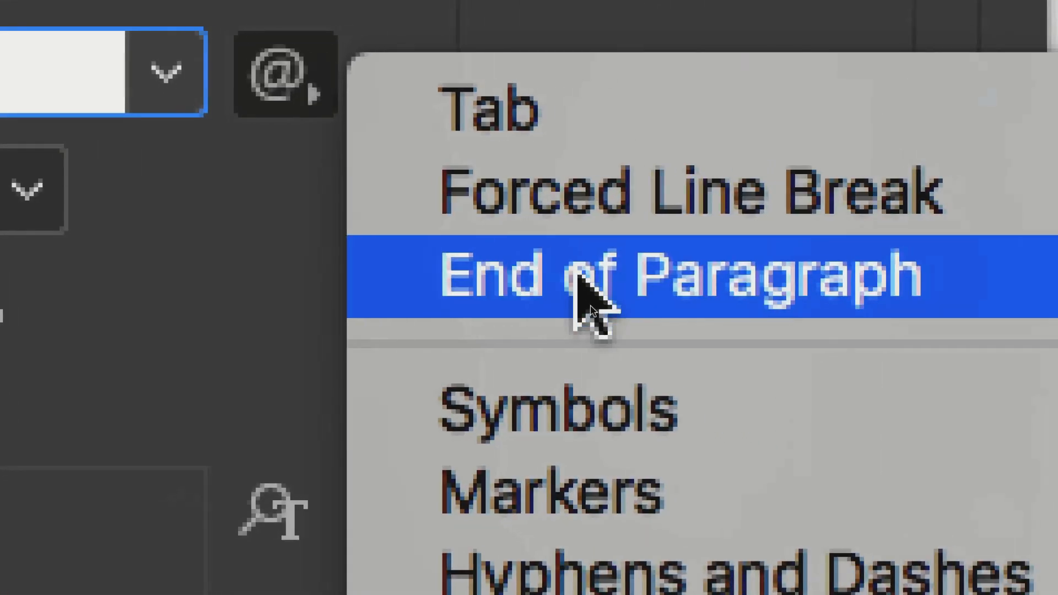
pyautogui.click(575, 272)
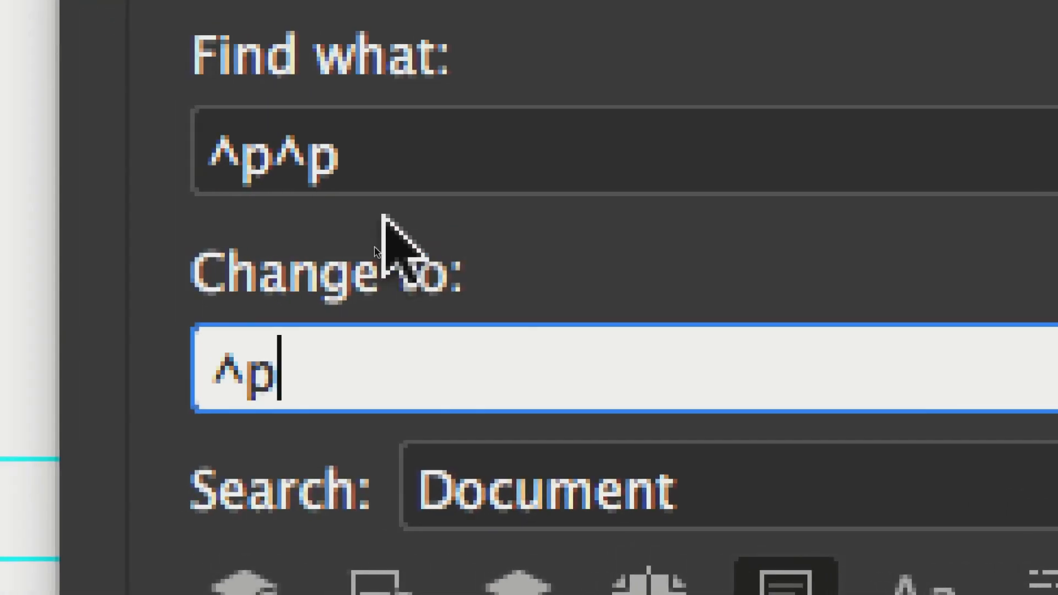
pyautogui.click(349, 157)
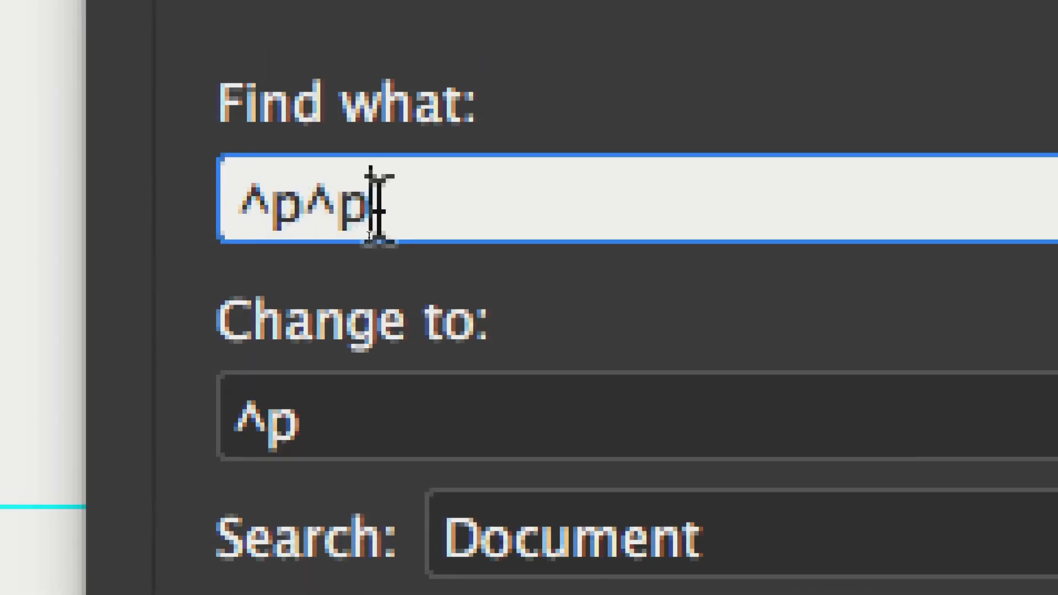
pyautogui.moveTo(376, 207); pyautogui.dragTo(240, 204)
pyautogui.click(323, 423)
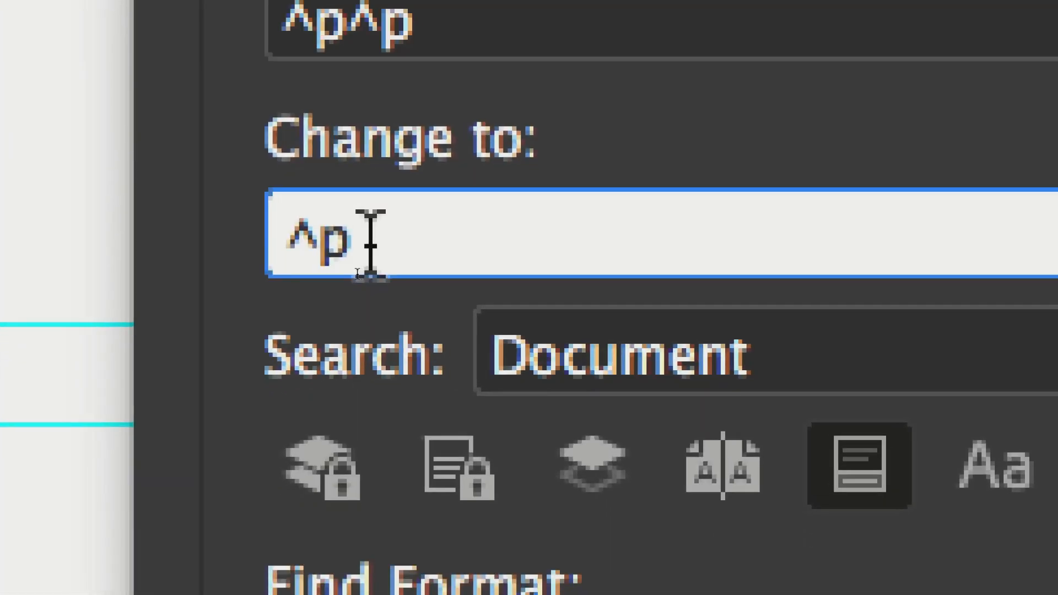
pyautogui.moveTo(370, 243); pyautogui.dragTo(257, 237)
pyautogui.click(440, 33)
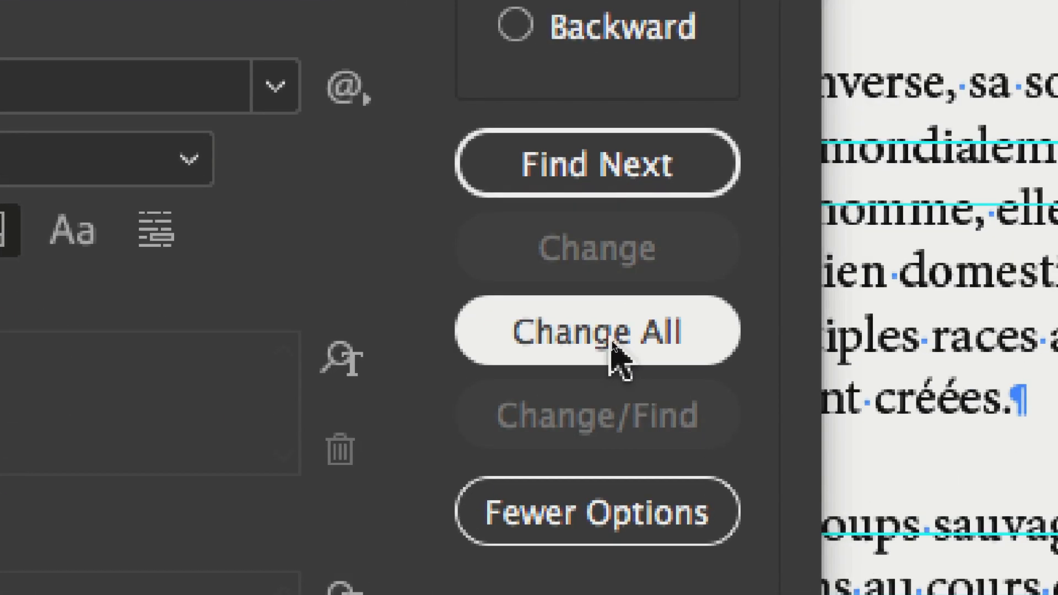
# Replace every double paragraph mark throughout the document, running the replacement twice, and close Find/Change.
pyautogui.click(612, 342)
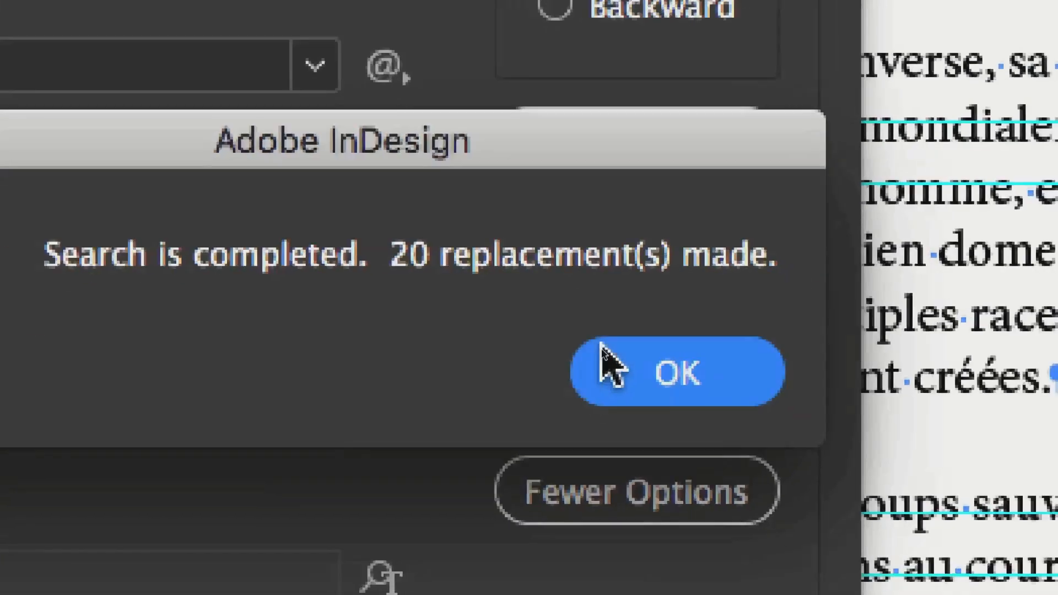
pyautogui.click(667, 405)
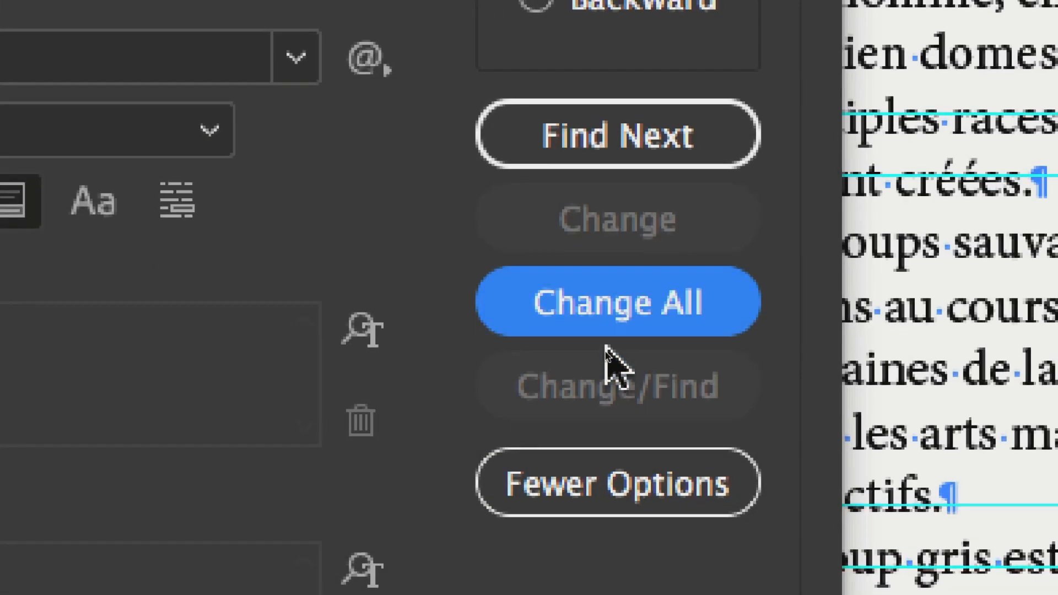
pyautogui.click(597, 321)
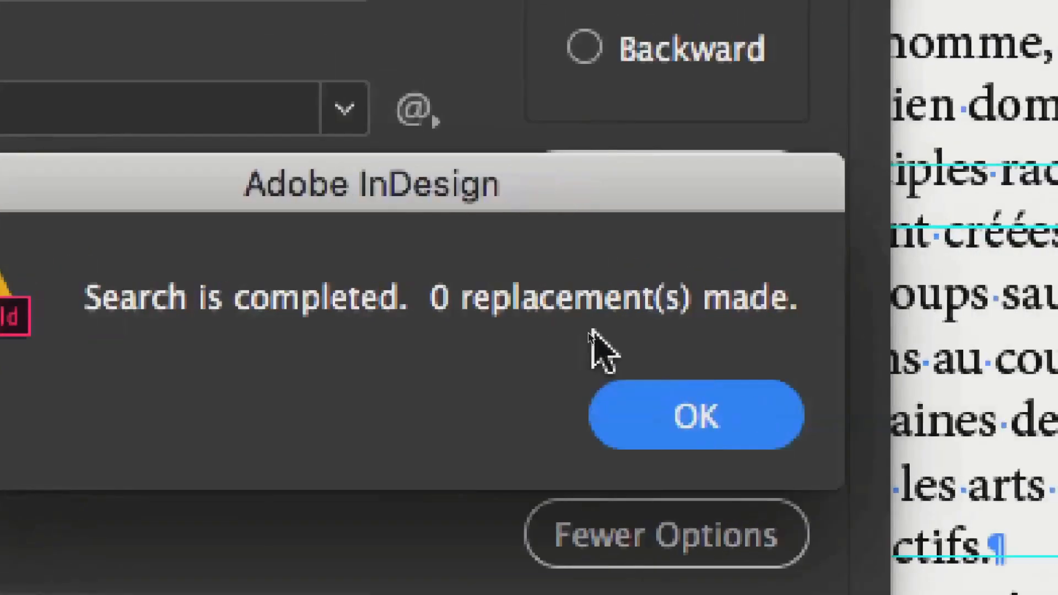
pyautogui.click(621, 357)
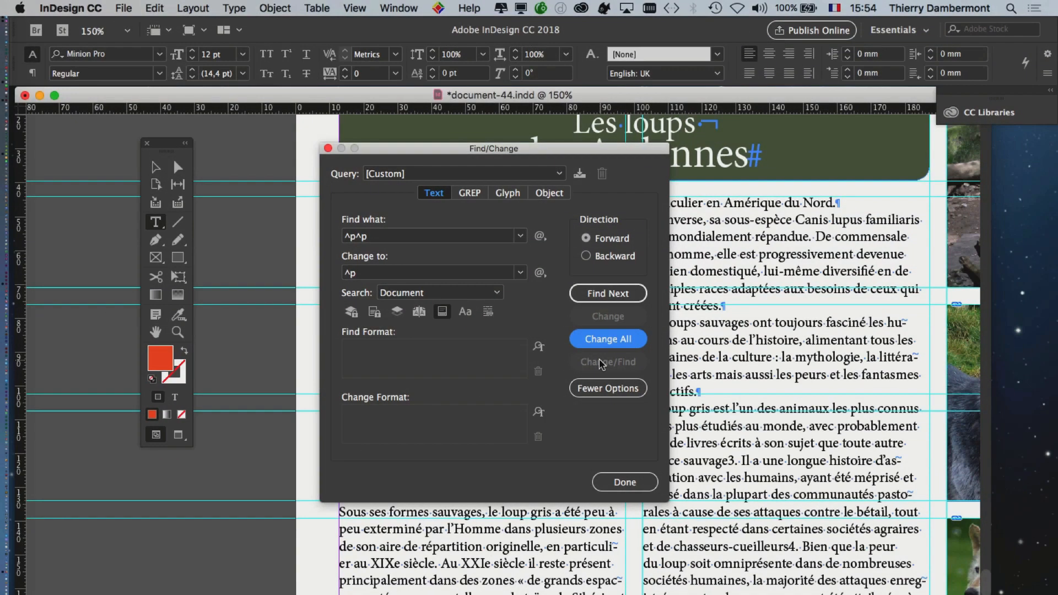
pyautogui.click(616, 483)
pyautogui.click(641, 483)
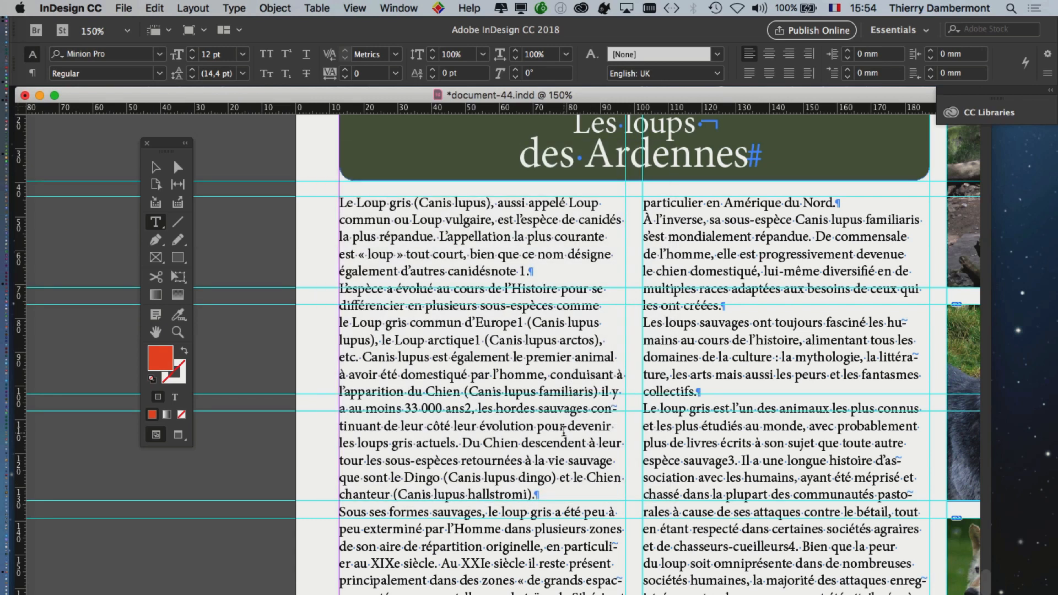
# View the spread at 100% and save a copy of the document as document-45.indd in the document-40_Folder.
pyautogui.press('super+1')
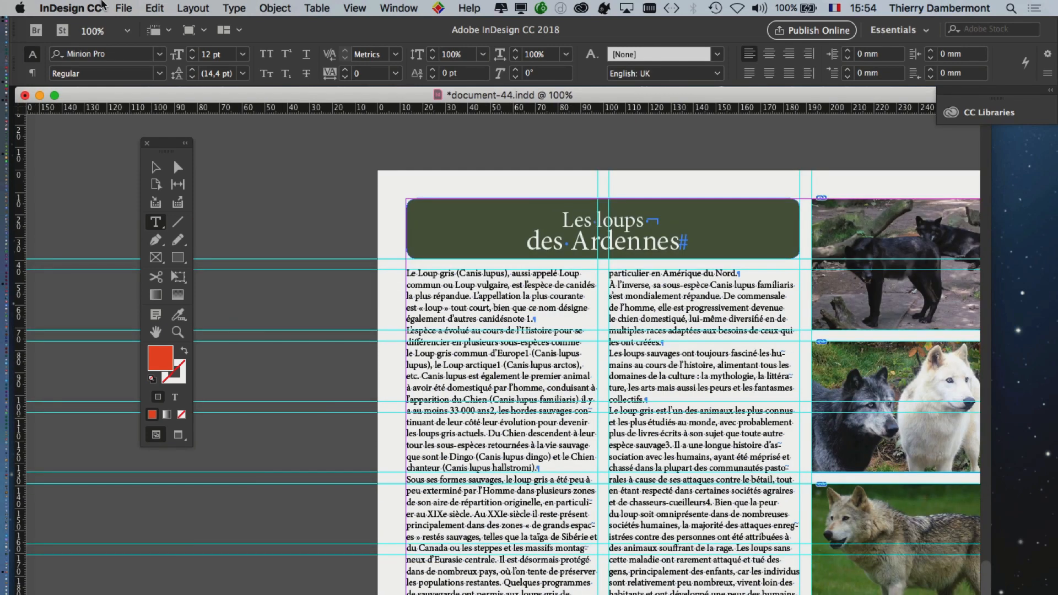
pyautogui.click(122, 8)
pyautogui.click(154, 118)
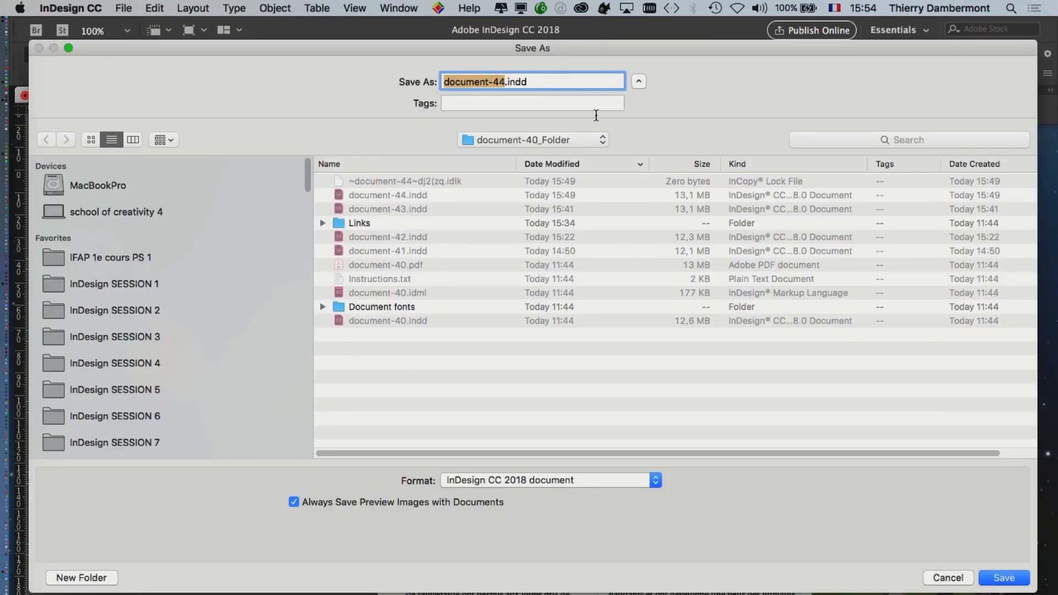
pyautogui.click(510, 85)
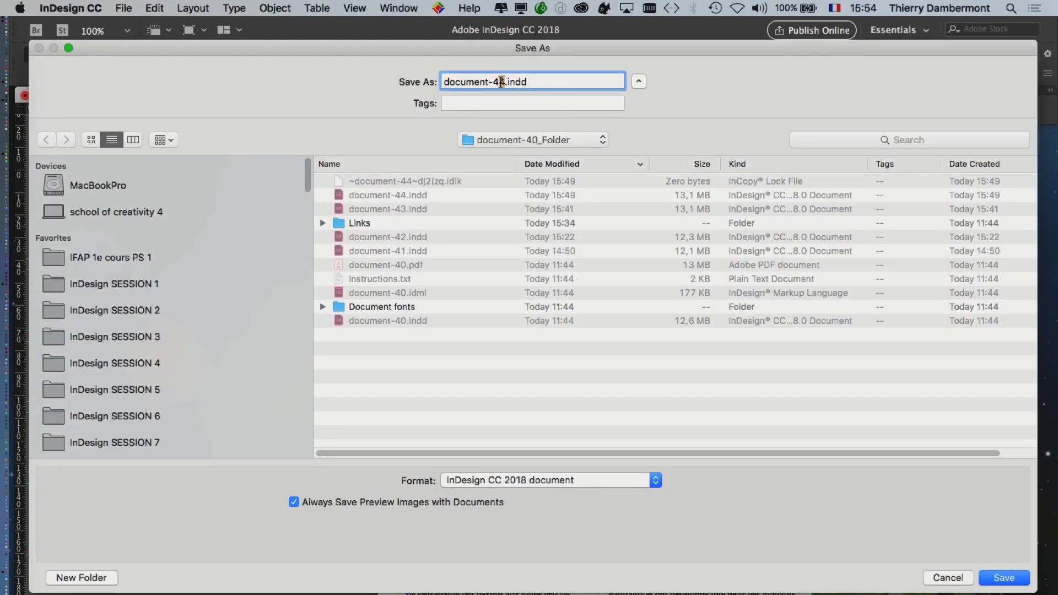
pyautogui.press('BackSpace')
pyautogui.write('5')
pyautogui.click(1004, 577)
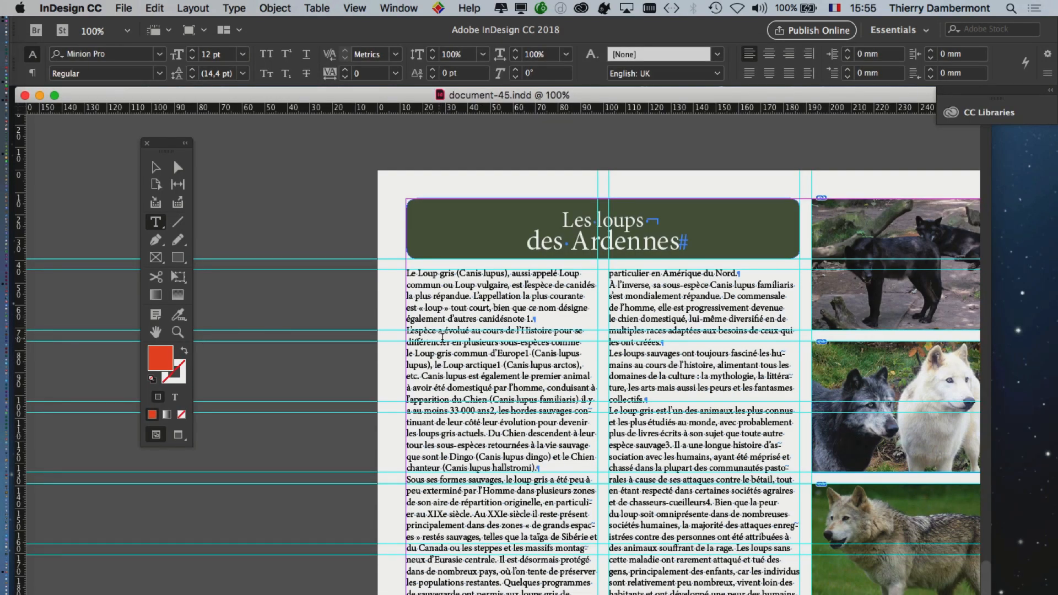
# Examine page 18's text columns at 125% in preview mode, and return to the normal view showing hidden characters and guides.
pyautogui.click(442, 339)
pyautogui.moveTo(442, 338); pyautogui.dragTo(307, 239)
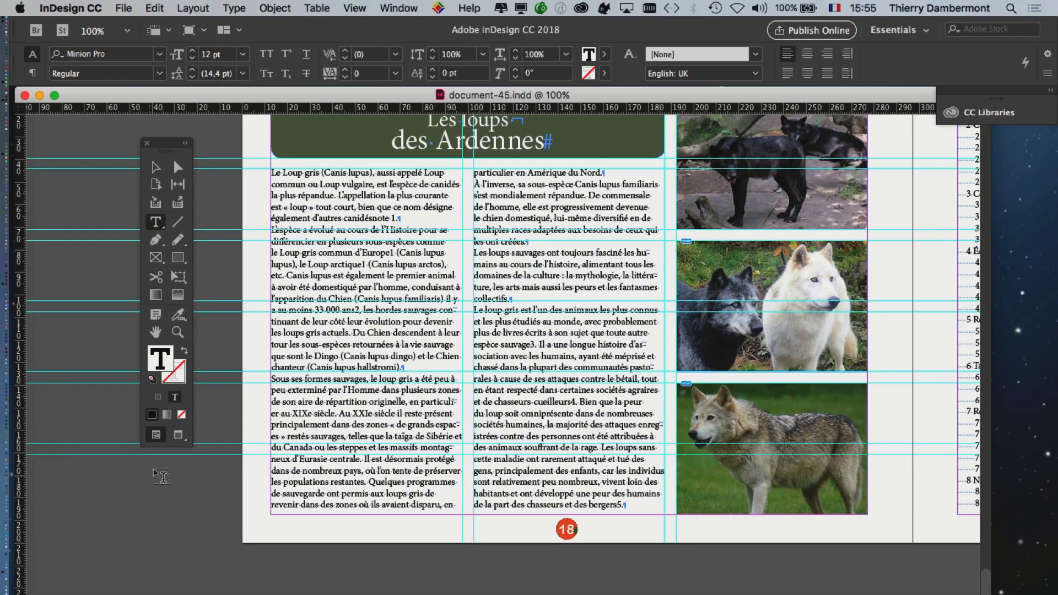
pyautogui.click(178, 435)
pyautogui.press('Escape')
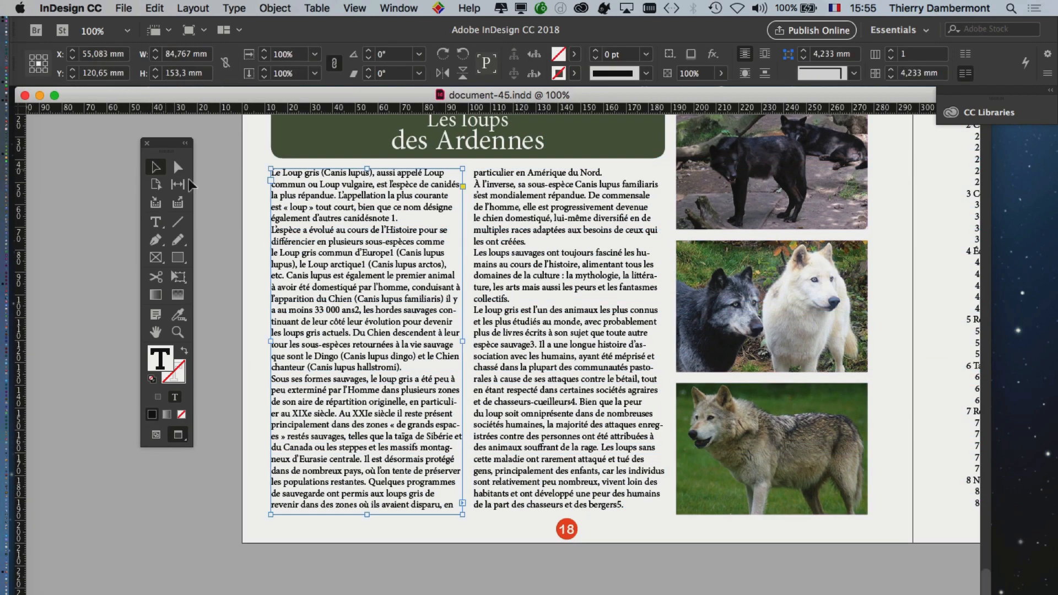
pyautogui.click(226, 202)
pyautogui.scroll(1, 447, 356)
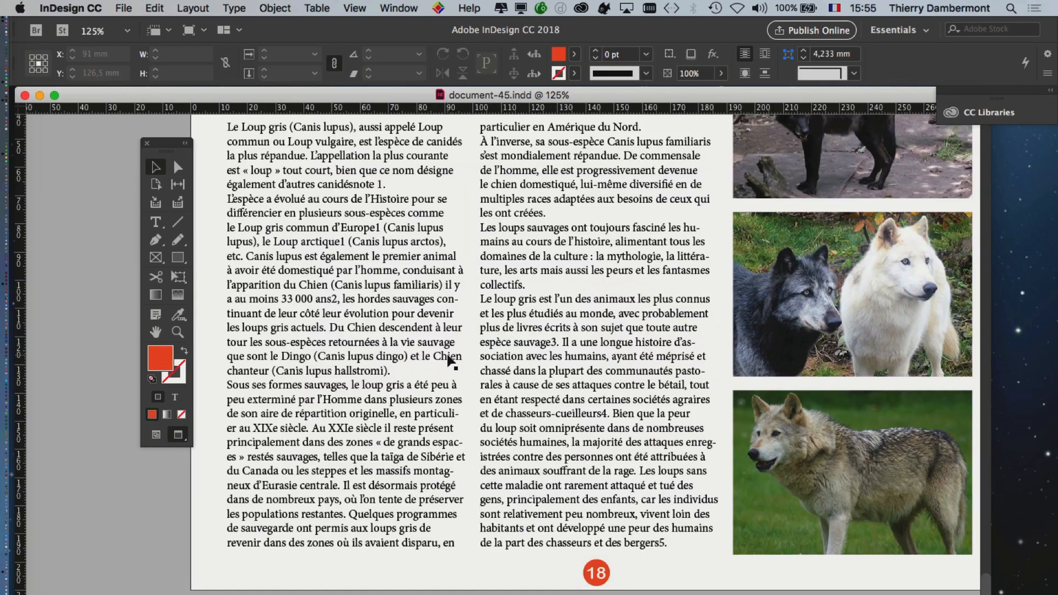
pyautogui.scroll(3, 451, 360)
pyautogui.hscroll(-1, 451, 360)
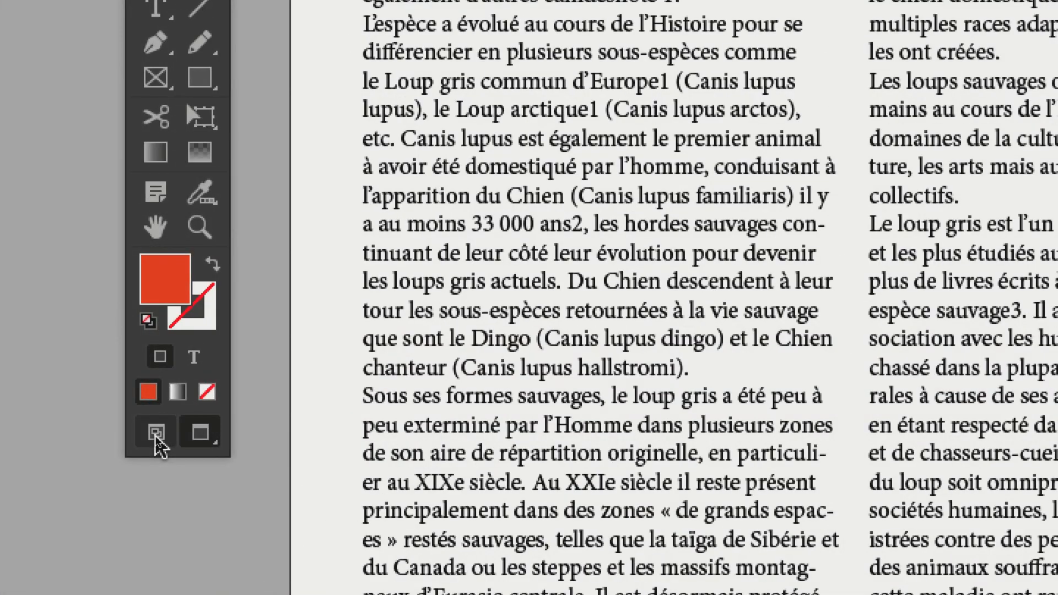
pyautogui.click(156, 434)
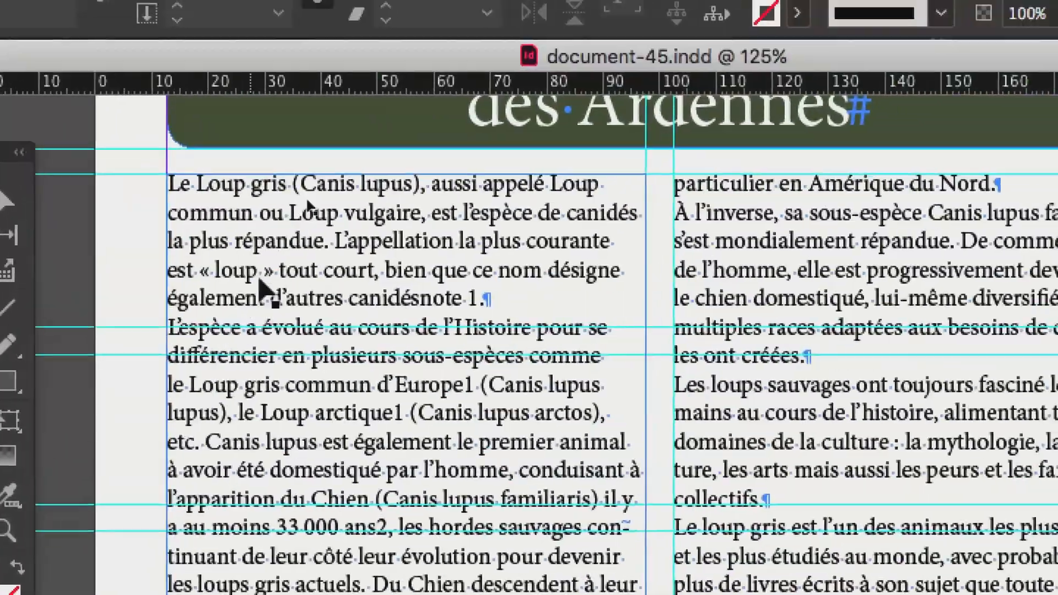
# Select the entire wolf story with the Type tool, starting from the first text column on page 18.
pyautogui.click(26, 149)
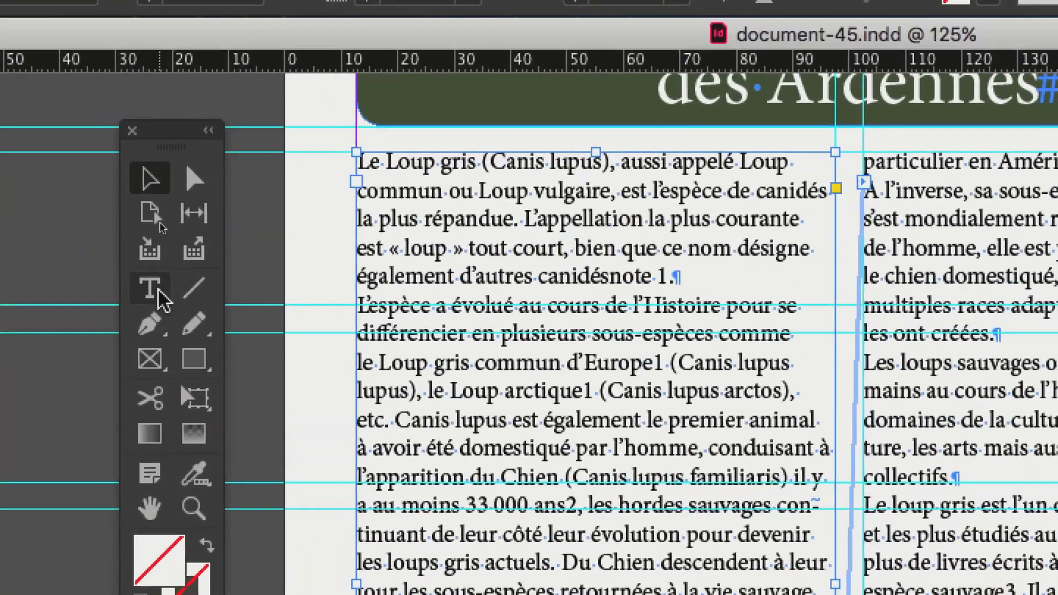
pyautogui.click(118, 299)
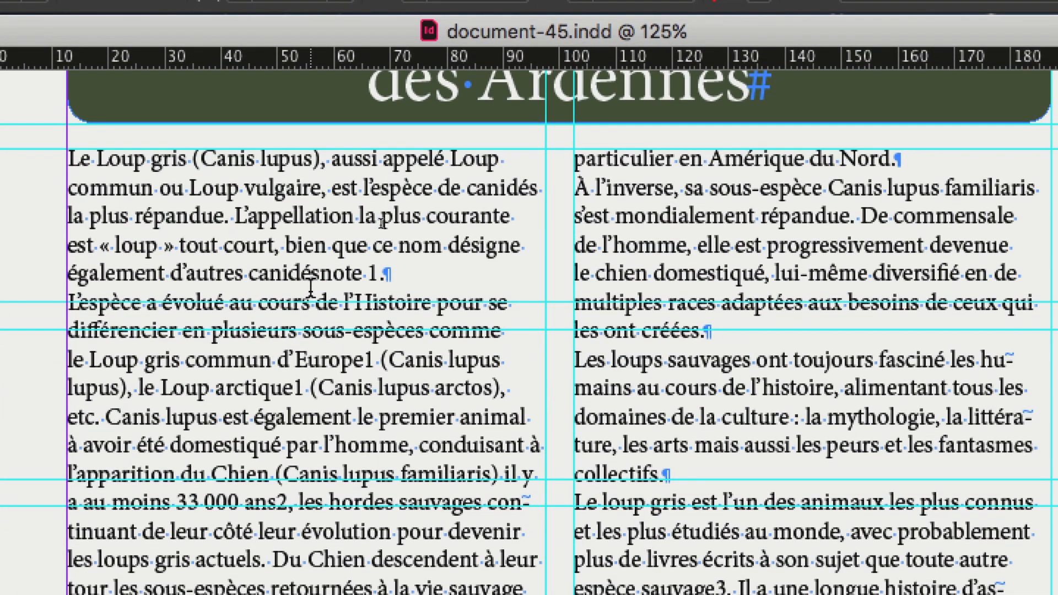
pyautogui.press('super+a')
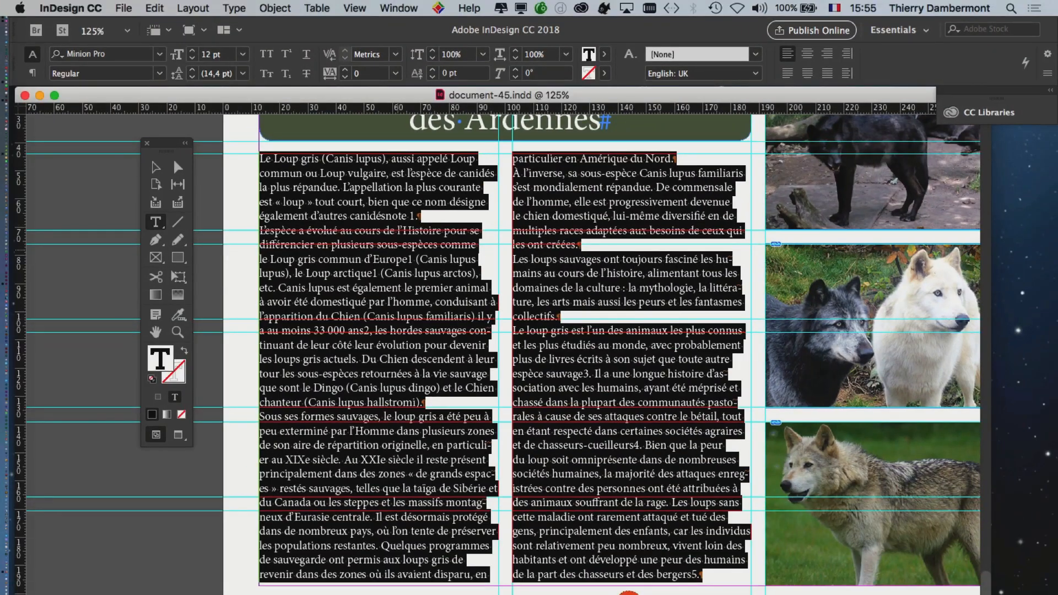
# Examine how far the selected story runs through the frames on pages 18 and 19, including the end of its last frame.
pyautogui.press('super+minus')
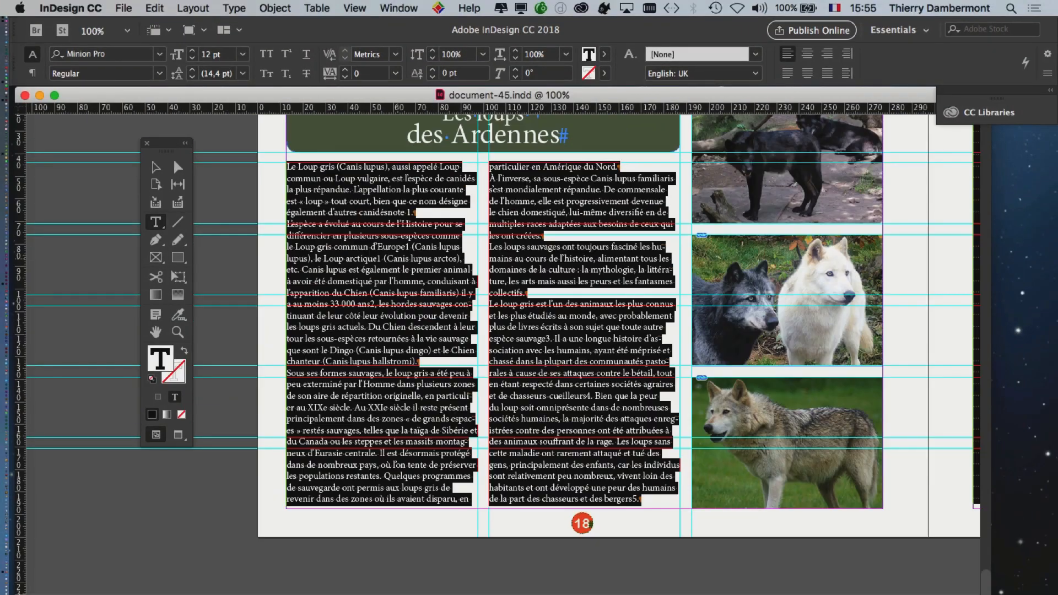
pyautogui.hscroll(6, 388, 292)
pyautogui.scroll(2, 381, 314)
pyautogui.hscroll(-2, 380, 314)
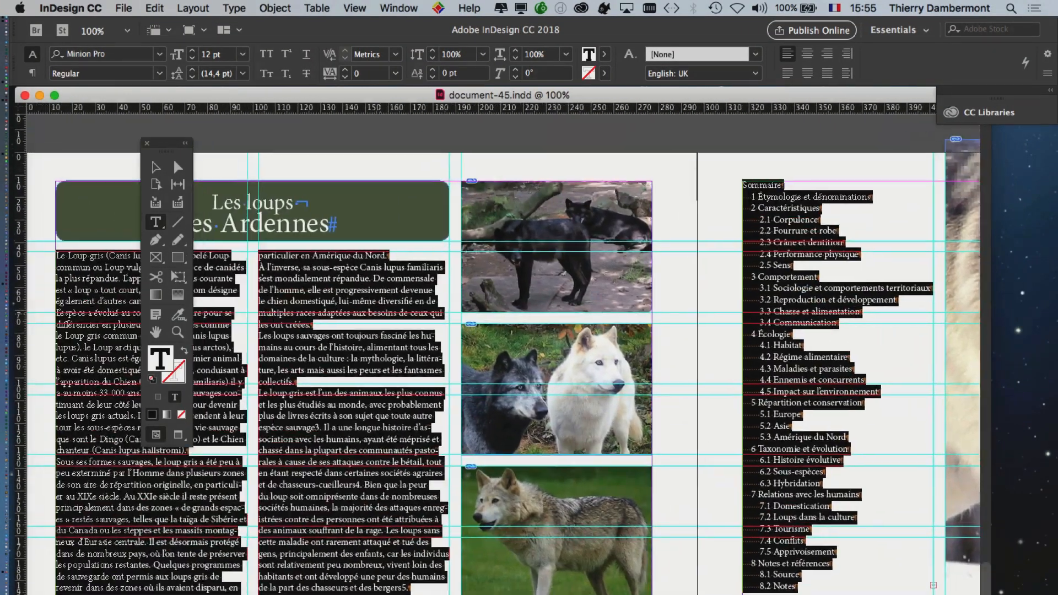
pyautogui.press('super+equal')
pyautogui.press('super+equal')
pyautogui.press('super+equal')
pyautogui.press('super+equal')
pyautogui.press('super+equal')
pyautogui.press('super+equal')
pyautogui.press('super+equal')
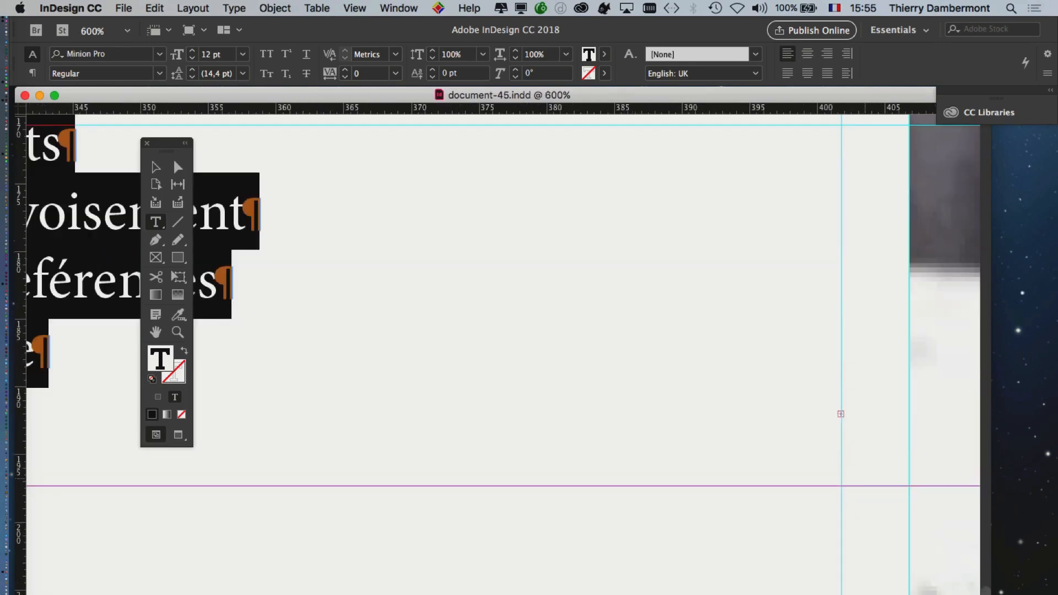
pyautogui.press('super+minus')
pyautogui.press('super+minus')
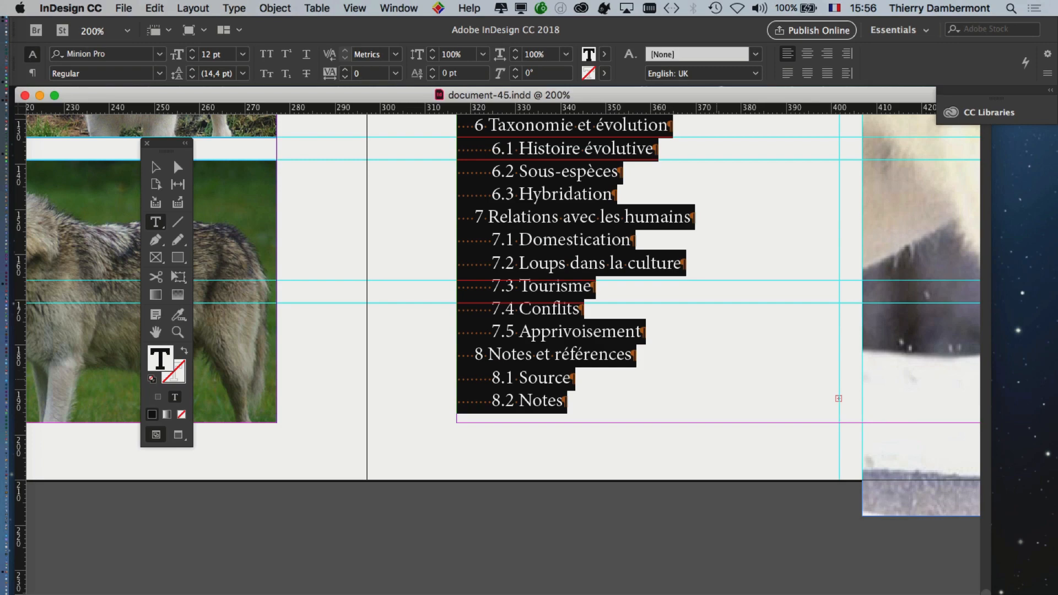
pyautogui.press('super+minus')
pyautogui.press('super+minus')
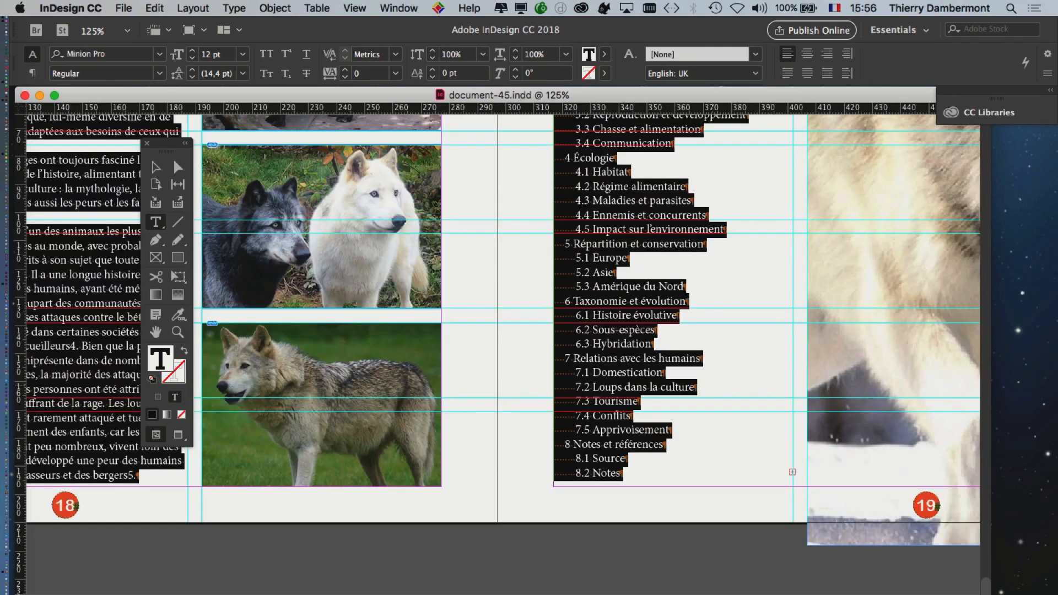
pyautogui.press('super+minus')
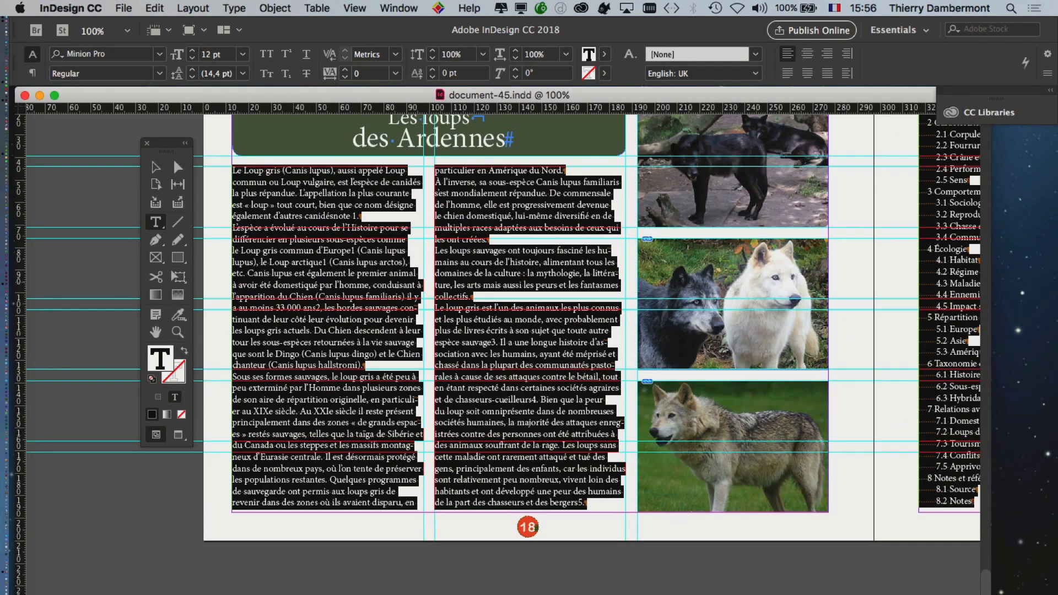
# Show the paragraph settings and set the space after each paragraph of the selected story to 2 mm.
pyautogui.click(199, 7)
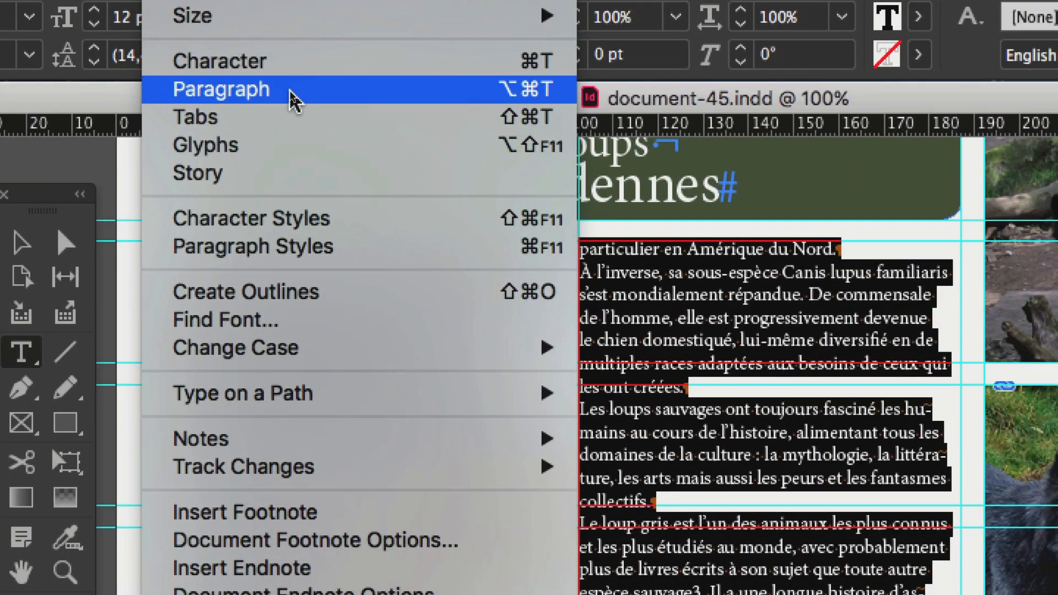
pyautogui.click(292, 99)
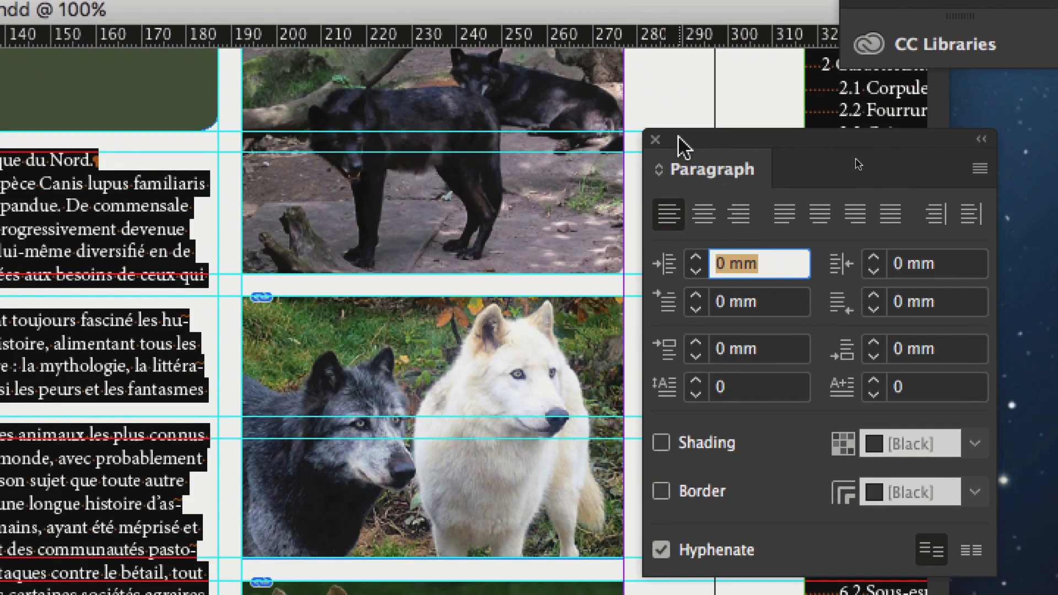
pyautogui.moveTo(704, 126); pyautogui.dragTo(387, 200)
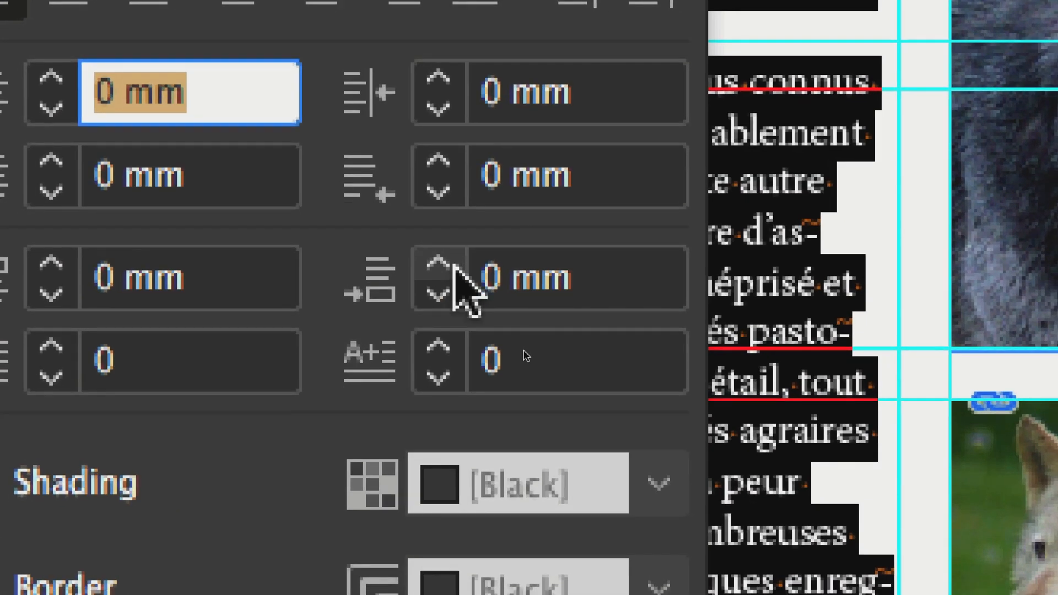
pyautogui.click(454, 266)
pyautogui.click(454, 265)
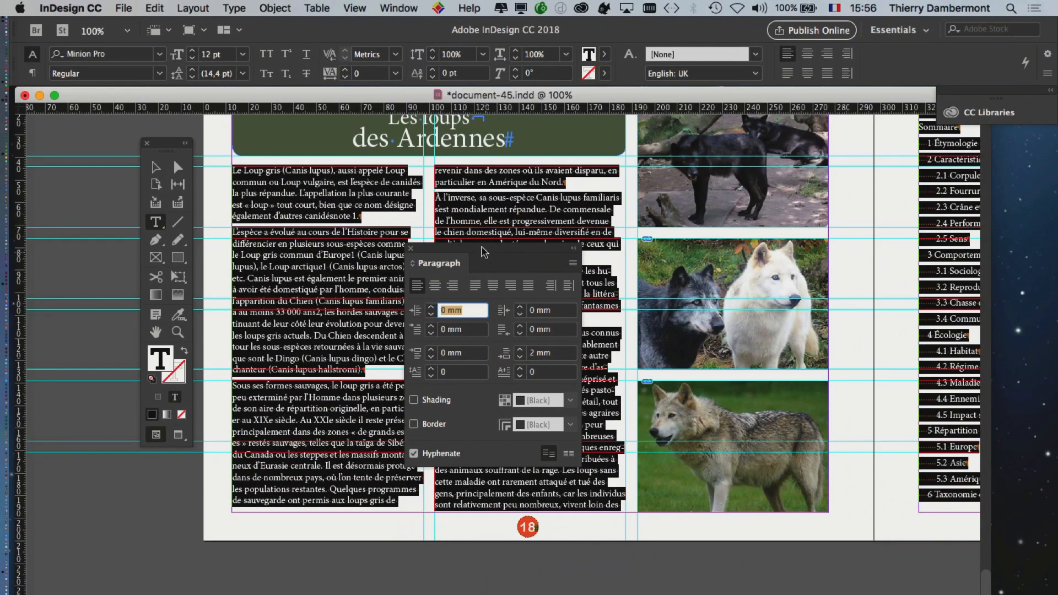
# Try 4 mm of space after the story's paragraphs and bring it back down to 3 mm.
pyautogui.moveTo(481, 251); pyautogui.dragTo(756, 215)
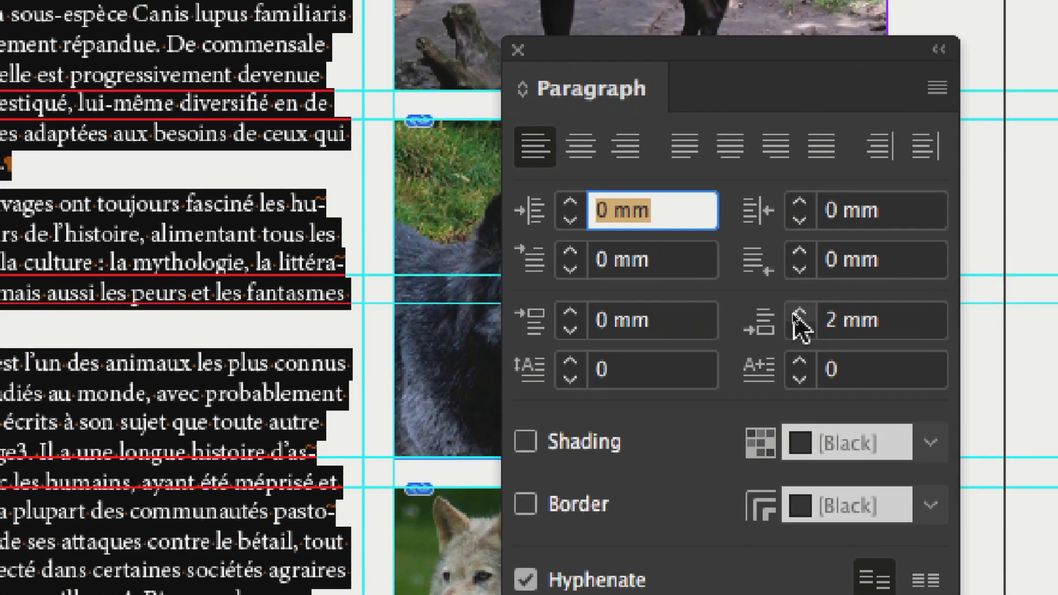
pyautogui.click(786, 305)
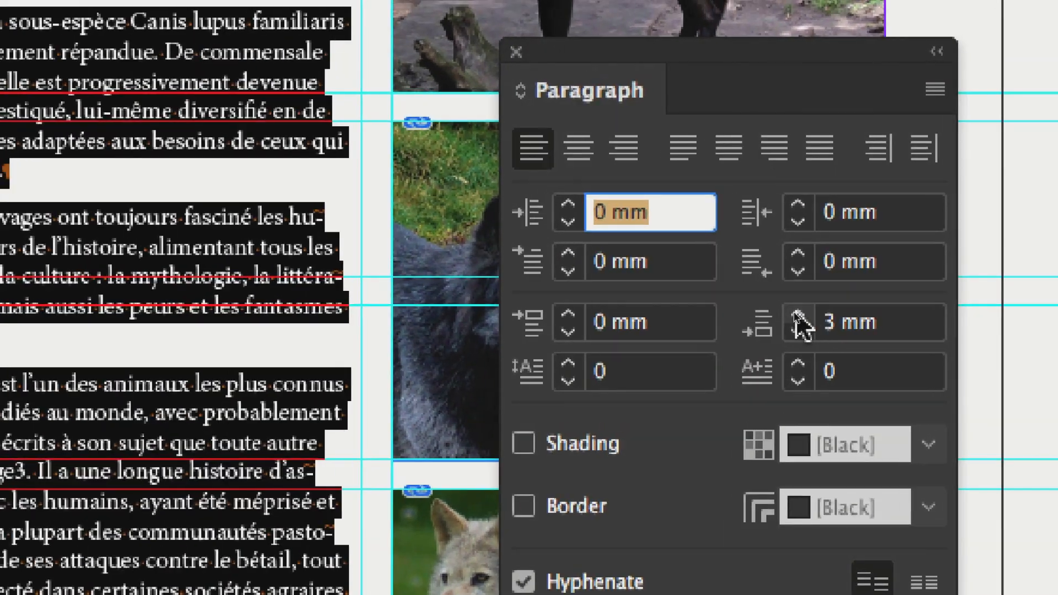
pyautogui.click(839, 301)
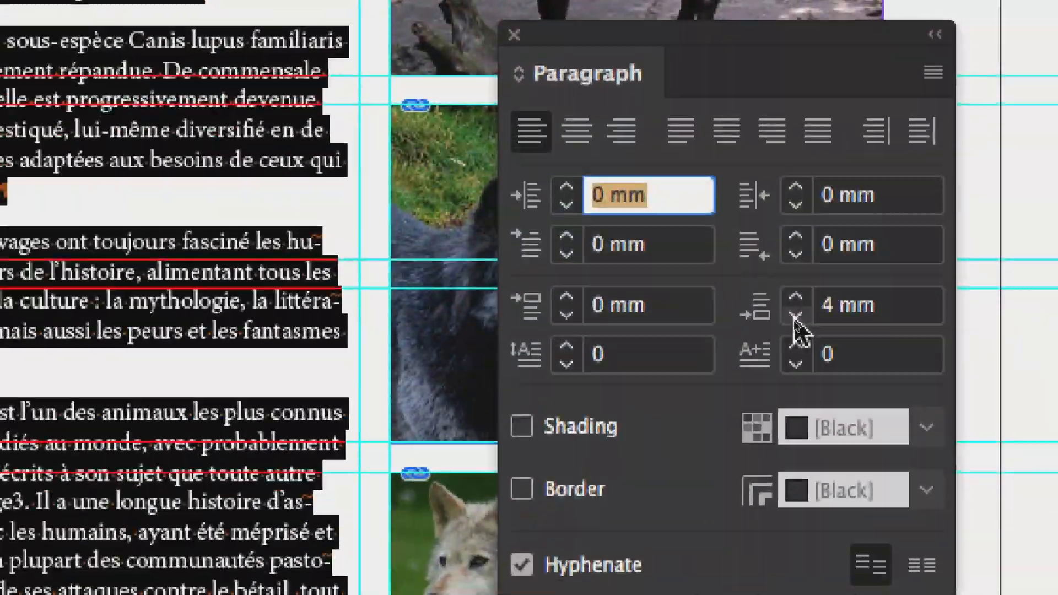
pyautogui.click(783, 341)
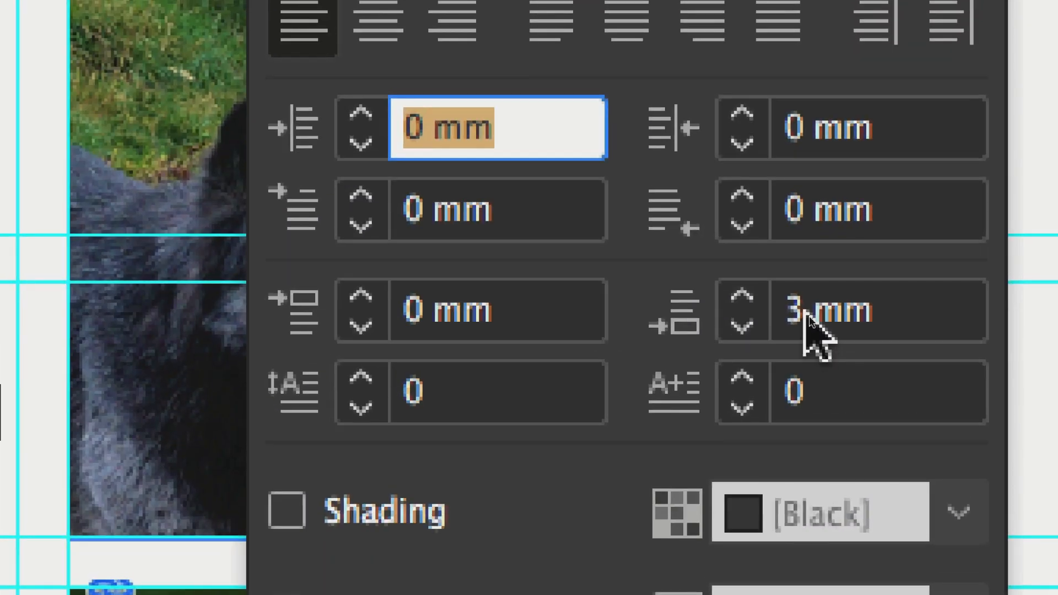
# Set the space after the story's paragraphs to the exact value of 3,254 mm.
pyautogui.click(805, 313)
pyautogui.write(',25')
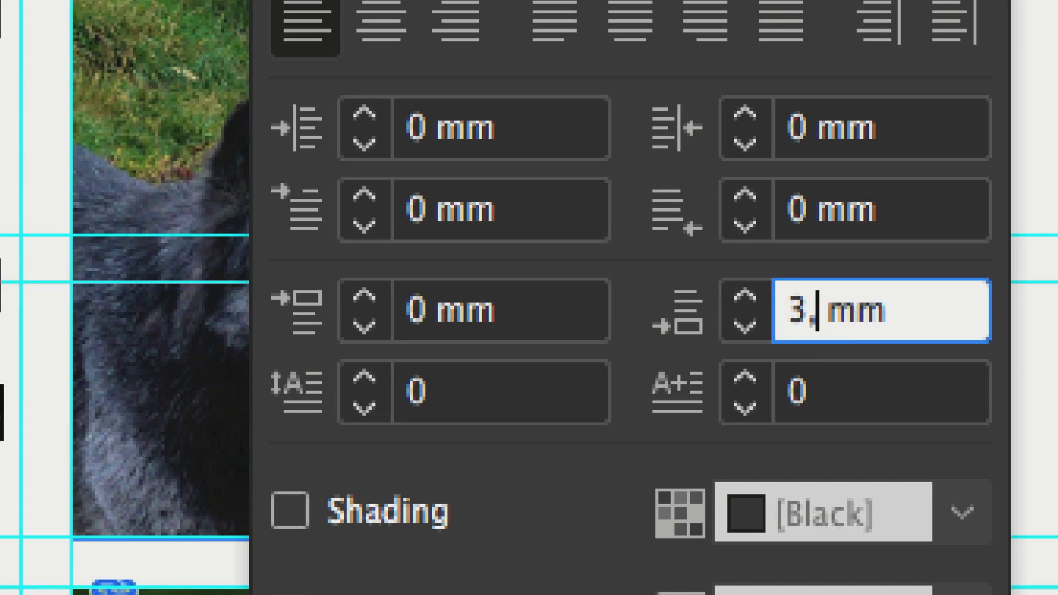
pyautogui.write('4')
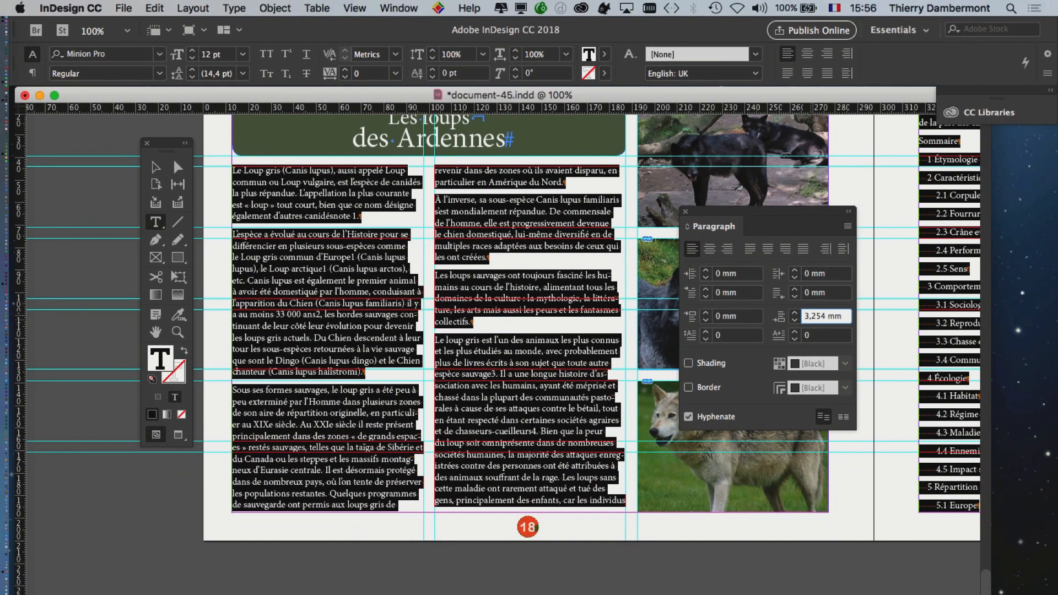
pyautogui.press('Tab')
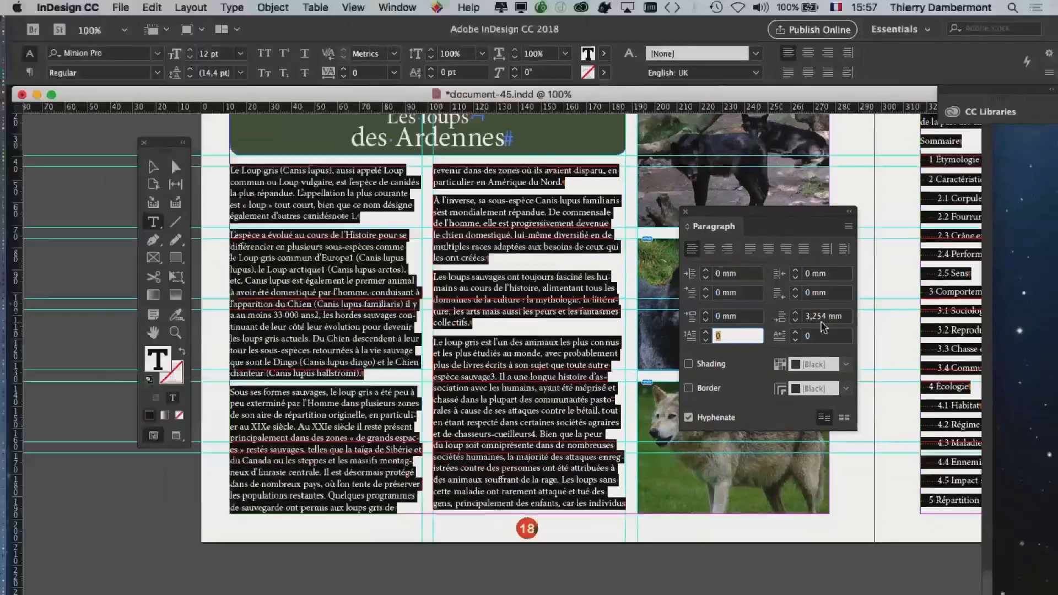
# Deselect the text and view the spread at 75% in preview mode, without guides and hidden characters.
pyautogui.moveTo(756, 211); pyautogui.dragTo(868, 210)
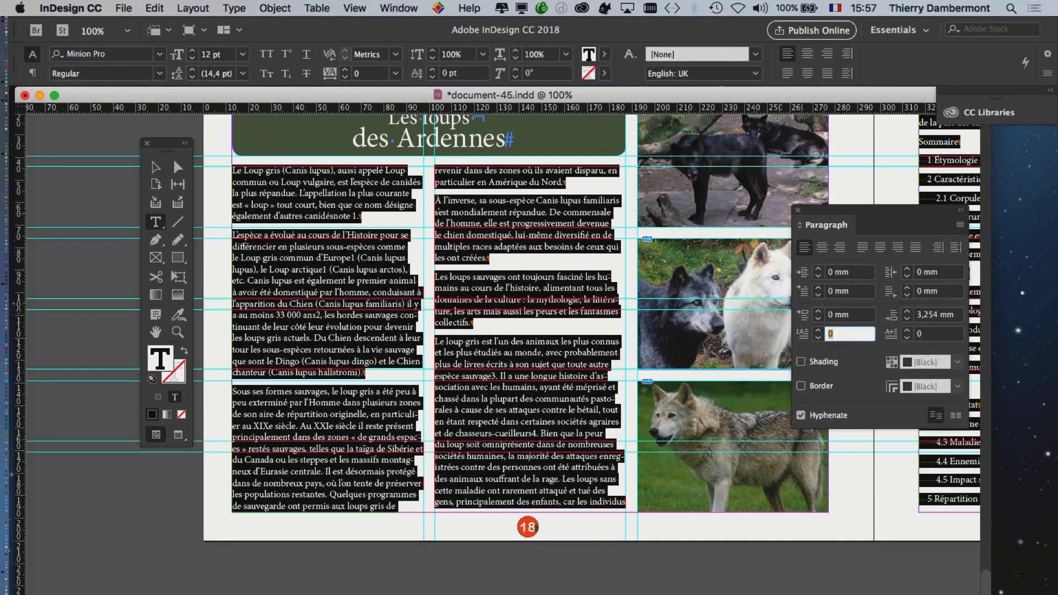
pyautogui.press('super+minus')
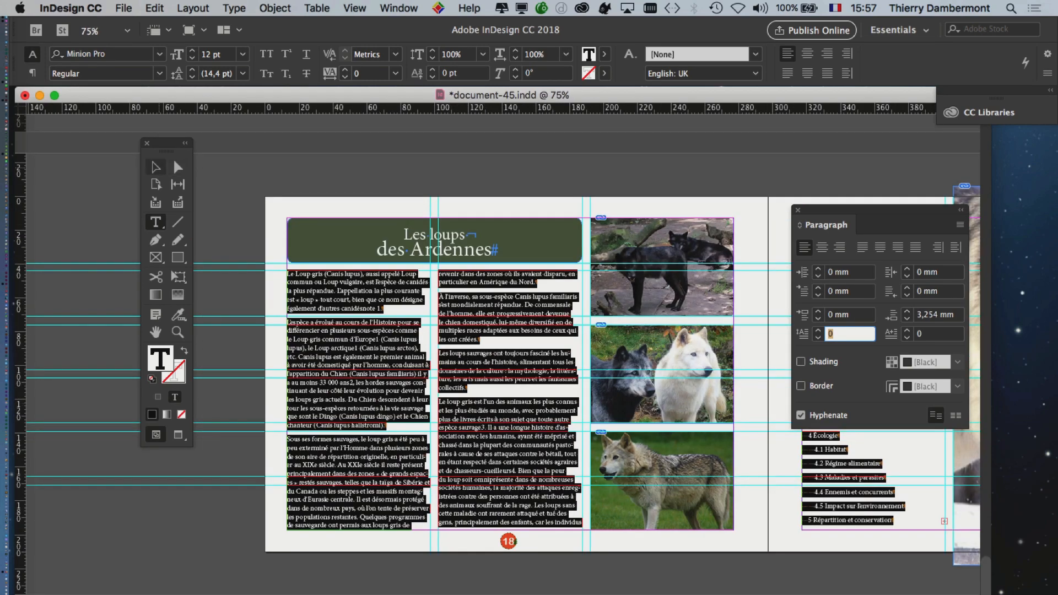
pyautogui.press('Escape')
pyautogui.press('super+shift+a')
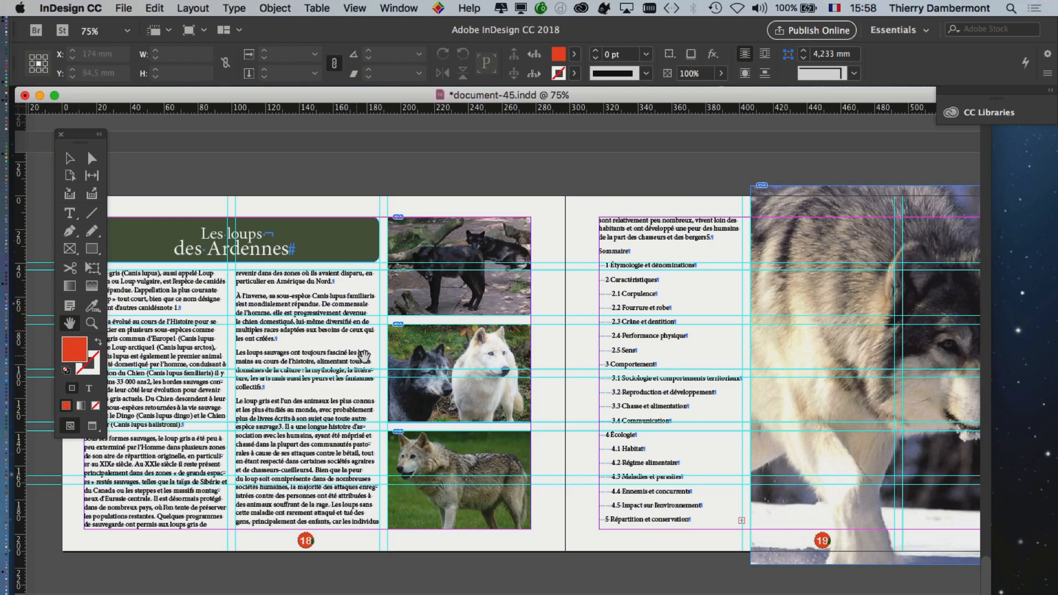
pyautogui.moveTo(370, 358); pyautogui.dragTo(454, 361)
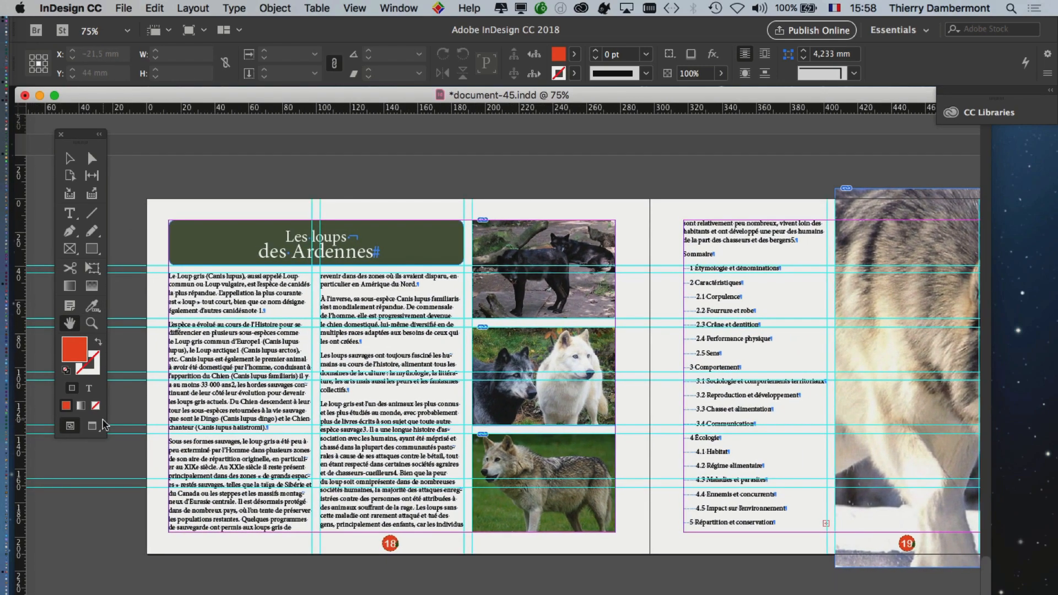
pyautogui.press('w')
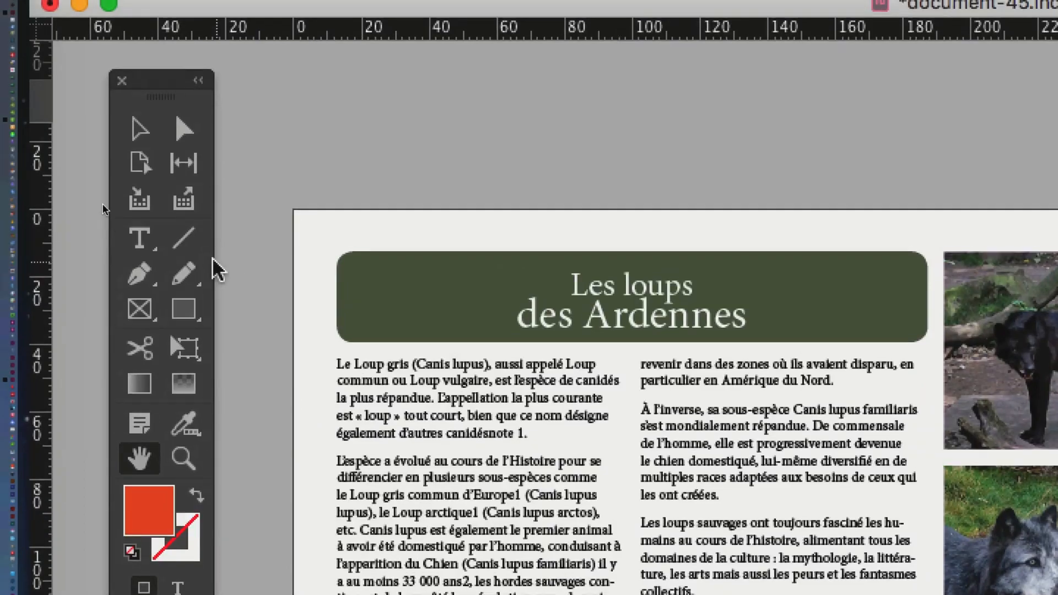
# Select the three wolf photos on page 18 one after another with the Selection tool, ending on the lowest photo.
pyautogui.click(140, 130)
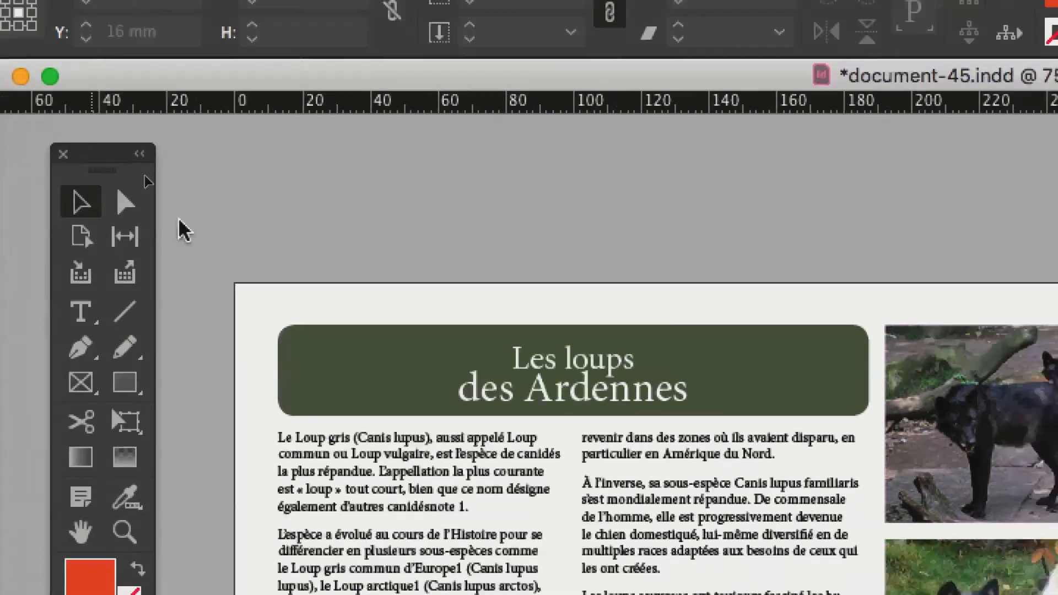
pyautogui.click(557, 242)
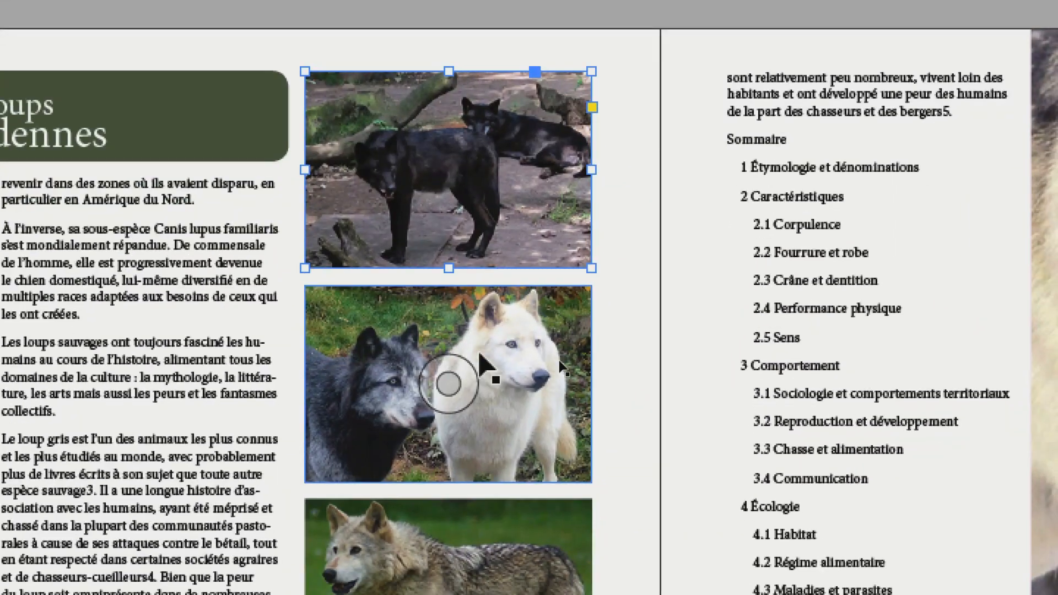
pyautogui.click(564, 536)
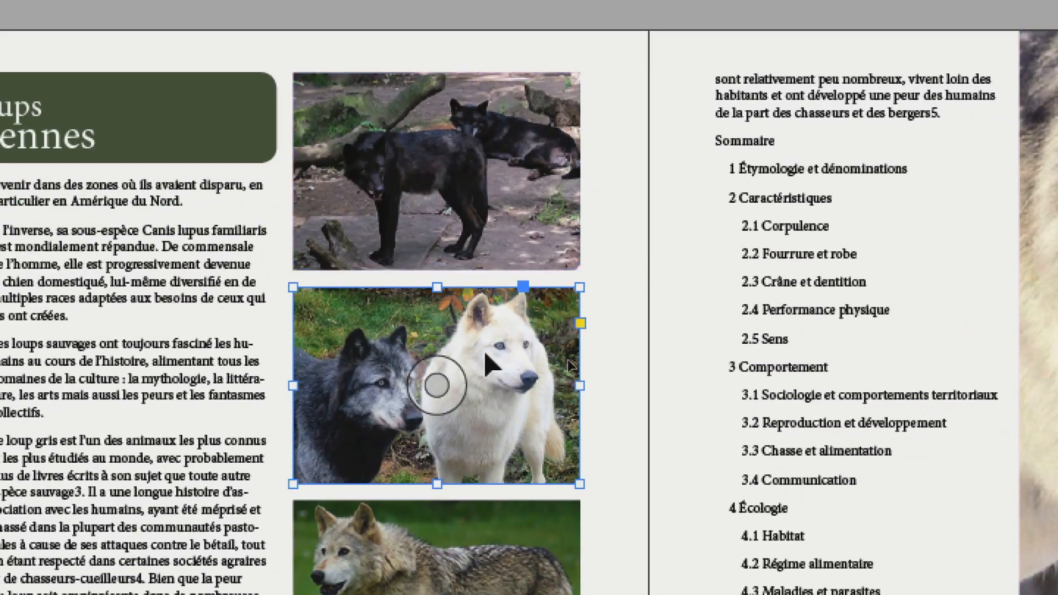
pyautogui.click(577, 459)
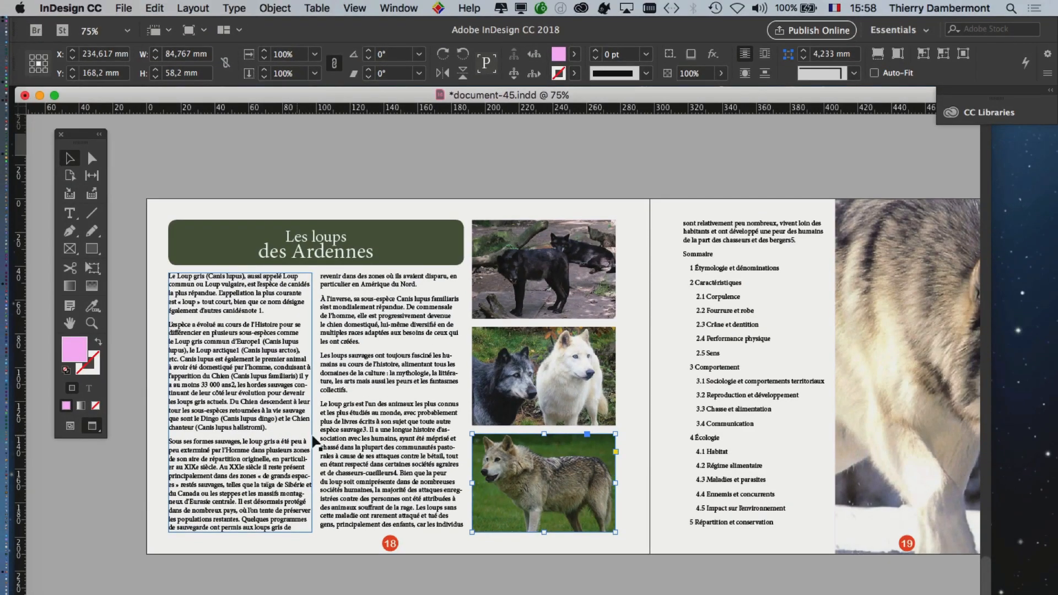
pyautogui.click(464, 479)
# Display the document's list of layers and resize its window.
pyautogui.click(413, 6)
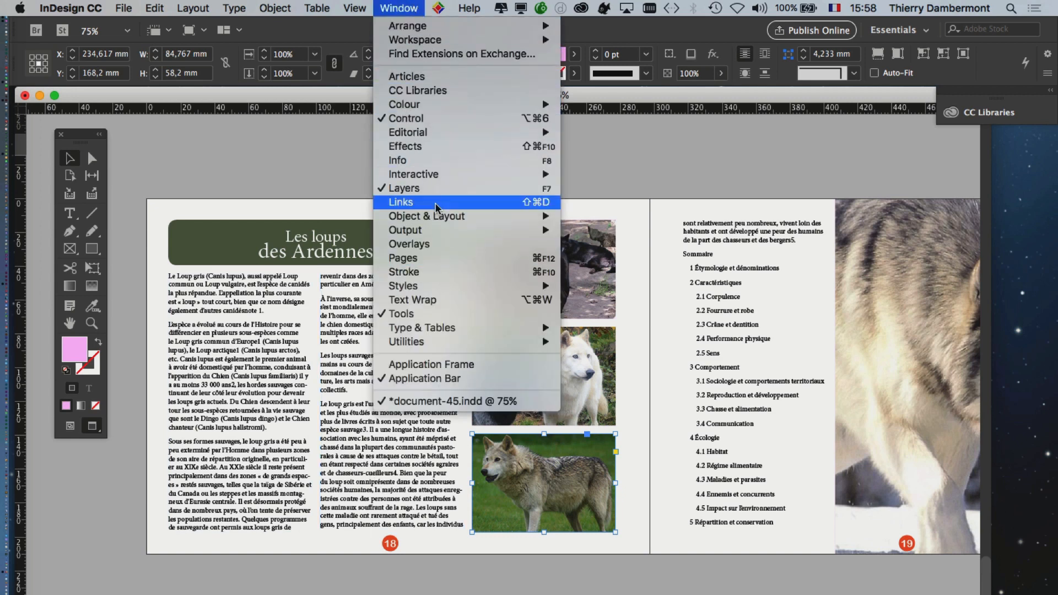
pyautogui.click(434, 188)
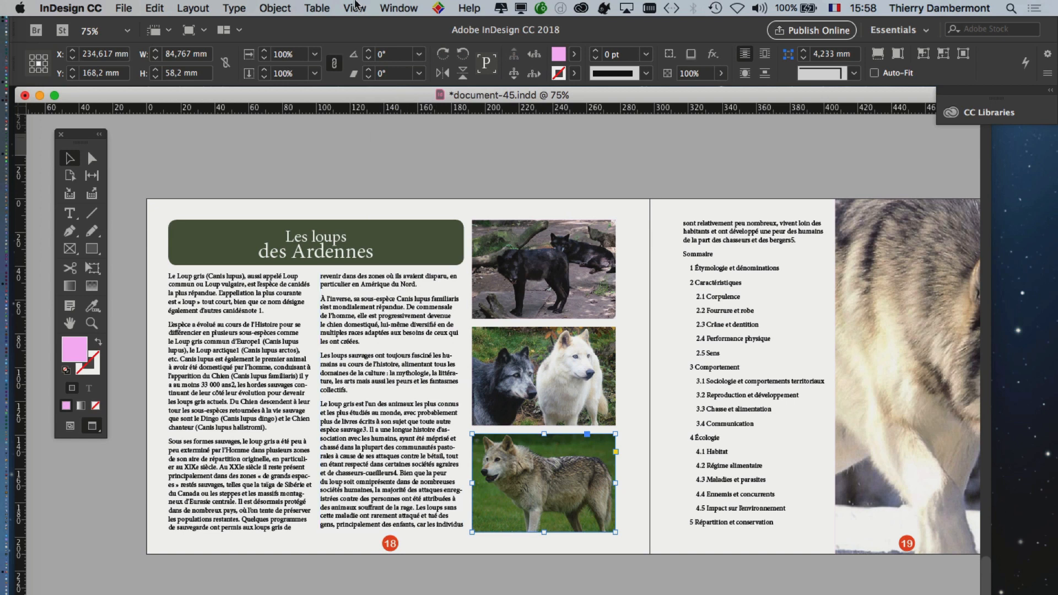
pyautogui.click(399, 7)
pyautogui.click(424, 187)
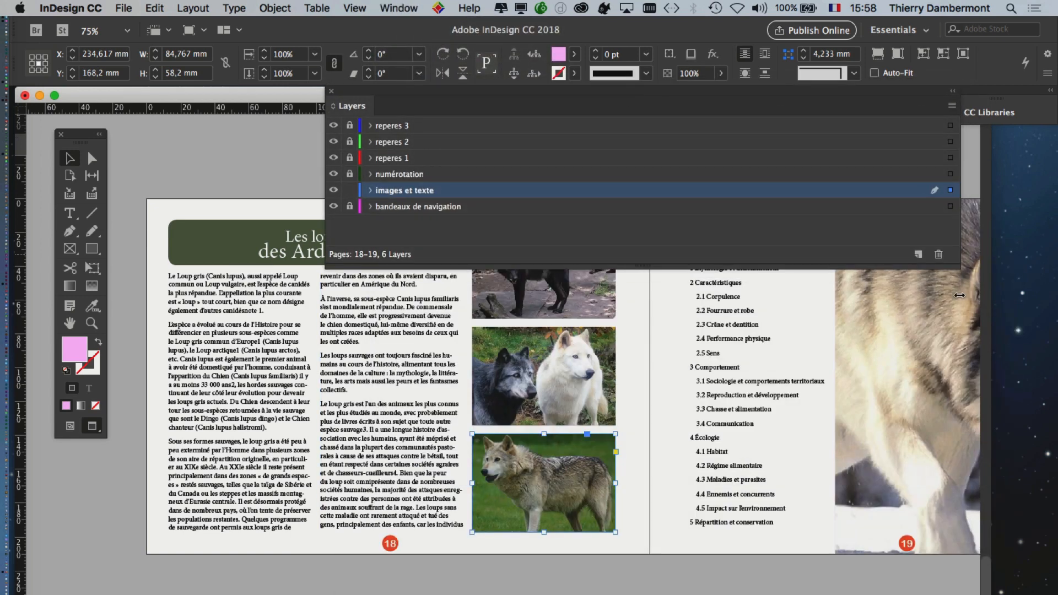
pyautogui.moveTo(955, 264); pyautogui.dragTo(970, 329)
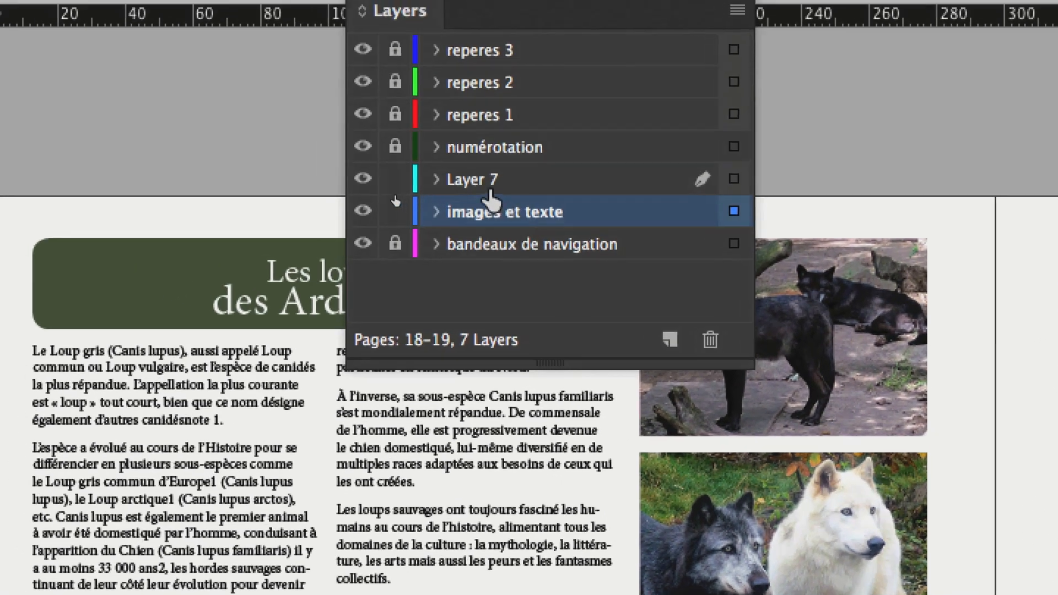
# Add a layer named habillage directly above images et texte, lock images et texte, and move the layer list off page 18.
pyautogui.click(486, 160)
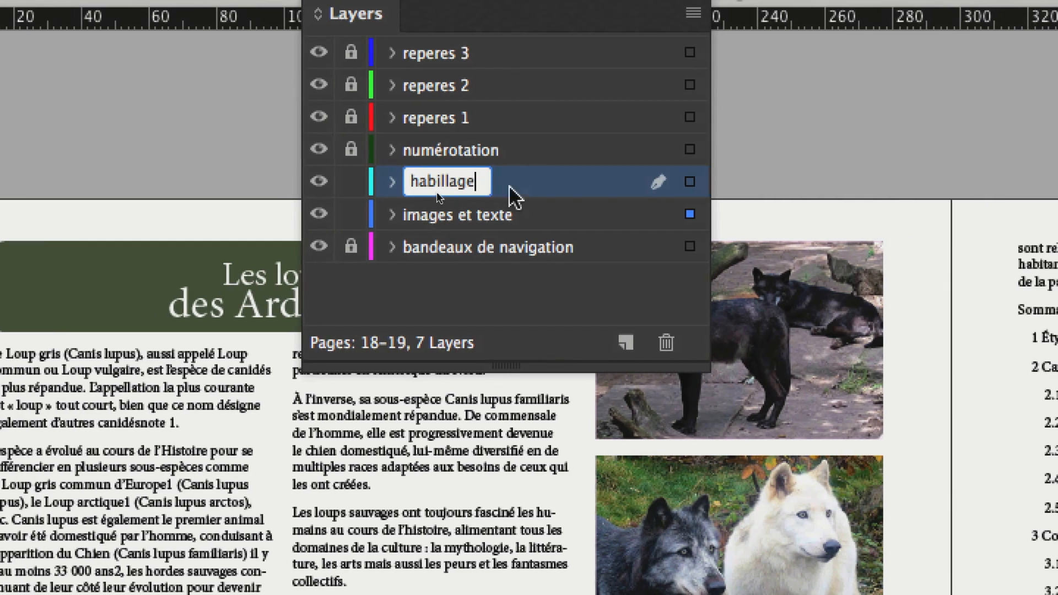
pyautogui.click(584, 188)
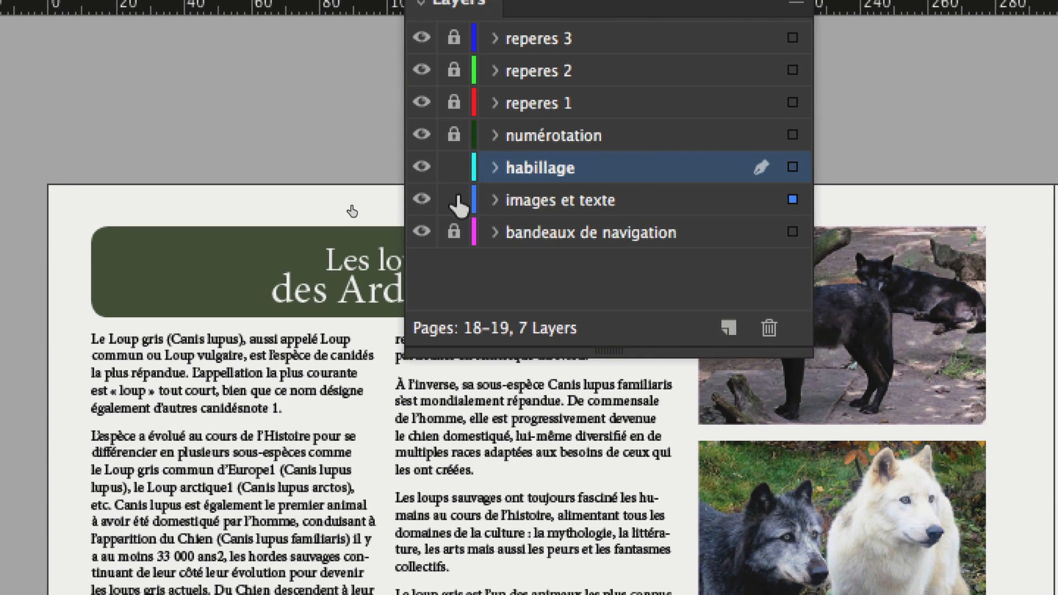
pyautogui.click(334, 214)
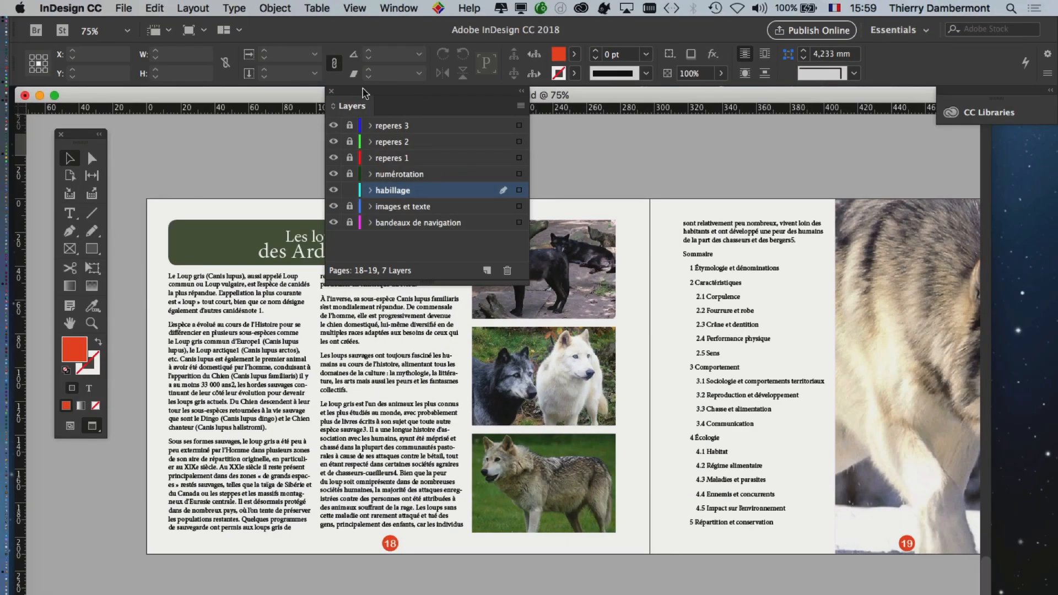
pyautogui.moveTo(365, 92); pyautogui.dragTo(809, 167)
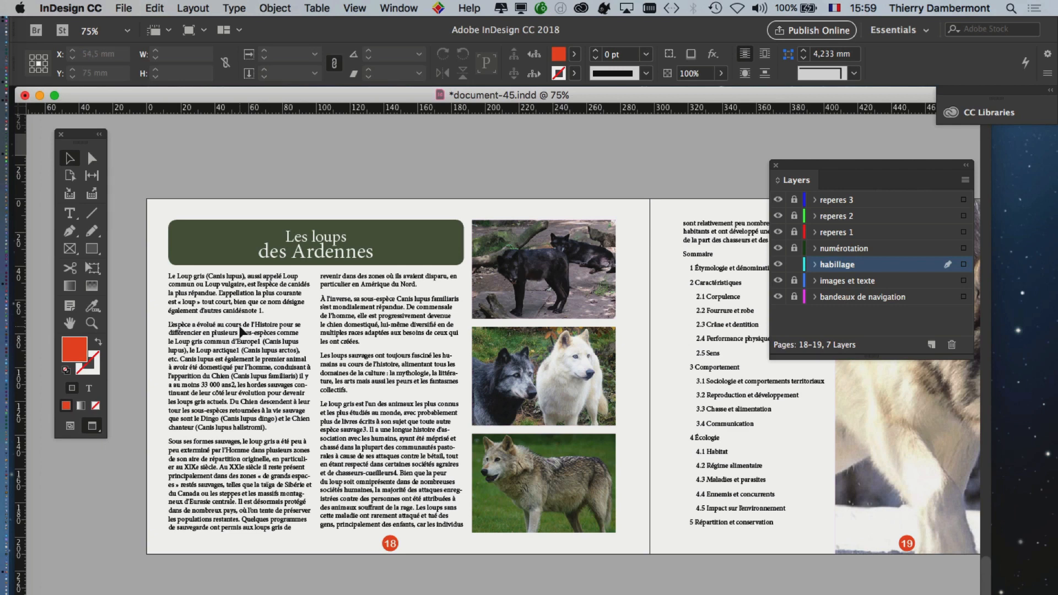
# Browse the Links folder as thumbnails and load the crocodile photo animal-wildlife-zoo-reptile-fa...5231.PSD for placing.
pyautogui.click(124, 9)
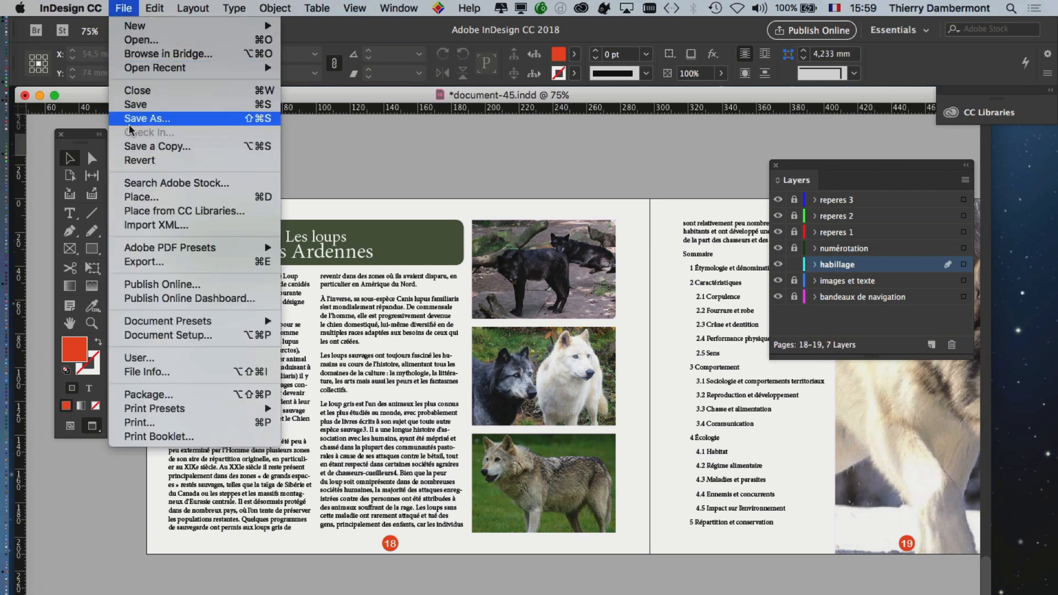
pyautogui.click(144, 197)
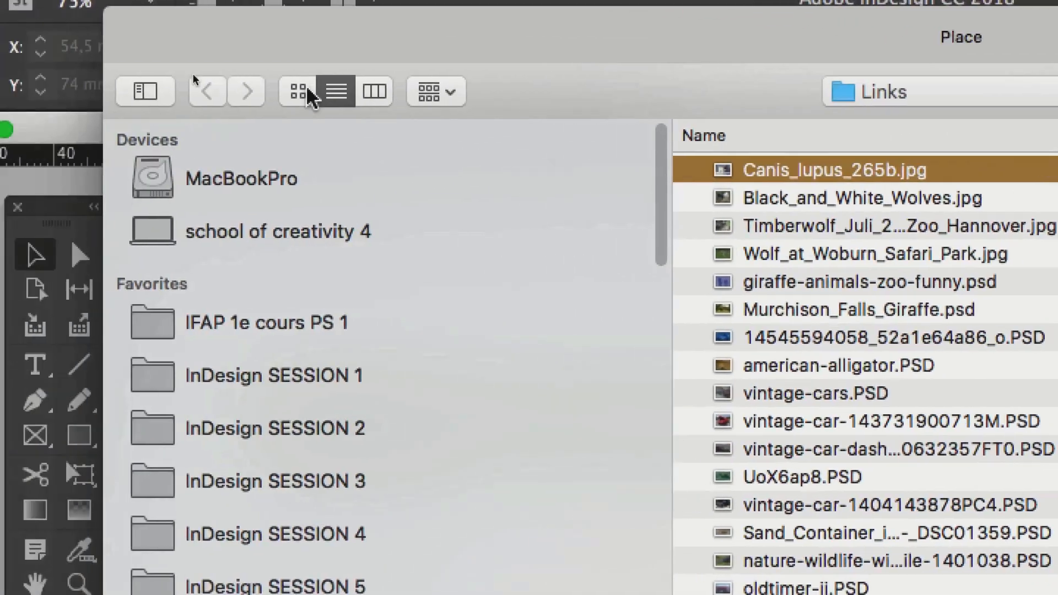
pyautogui.click(300, 90)
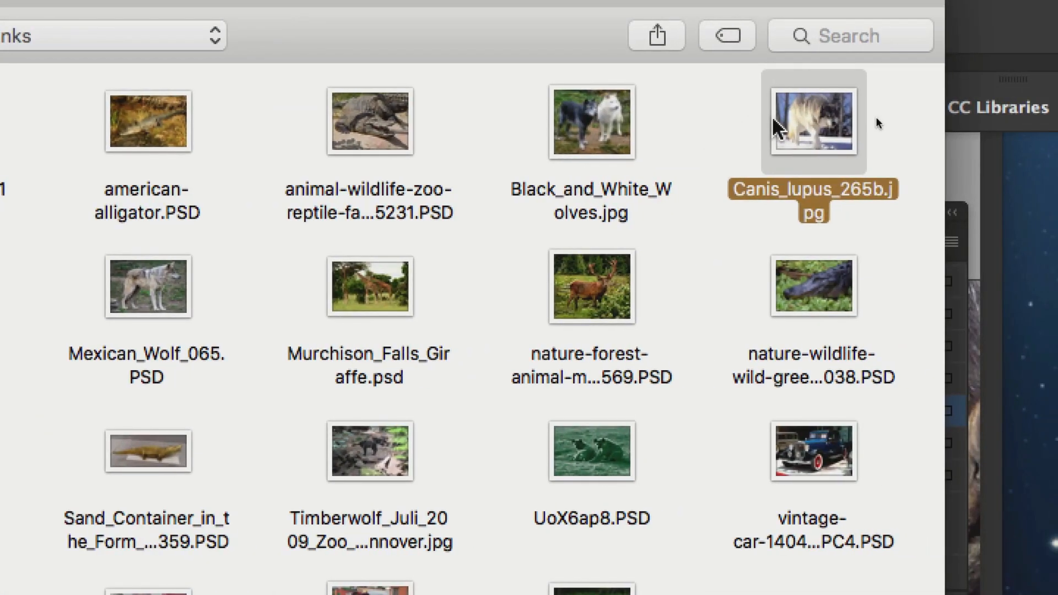
pyautogui.click(598, 130)
pyautogui.click(398, 135)
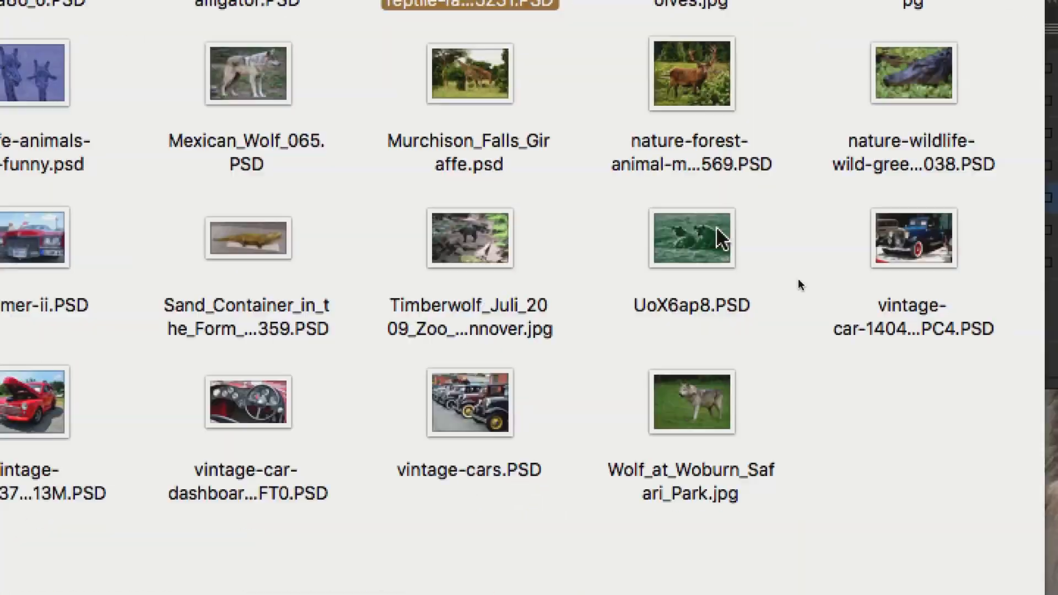
pyautogui.click(825, 523)
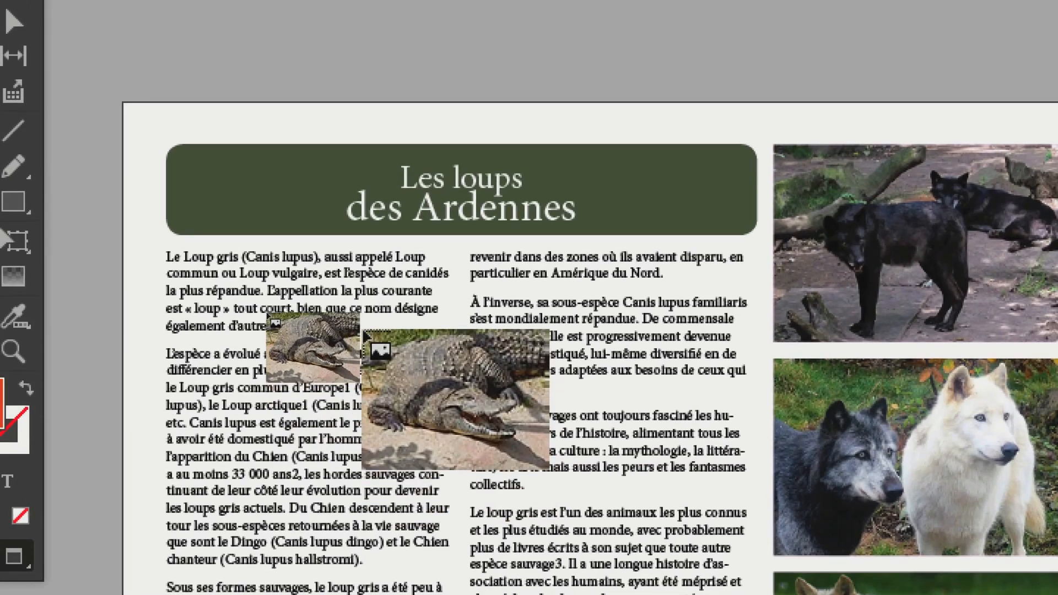
# Try placing the crocodile photo in a freely drawn frame across page 18's two text columns.
pyautogui.moveTo(362, 330)
pyautogui.mouseDown()
pyautogui.moveTo(433, 594)
pyautogui.moveTo(393, 557)
pyautogui.mouseUp()
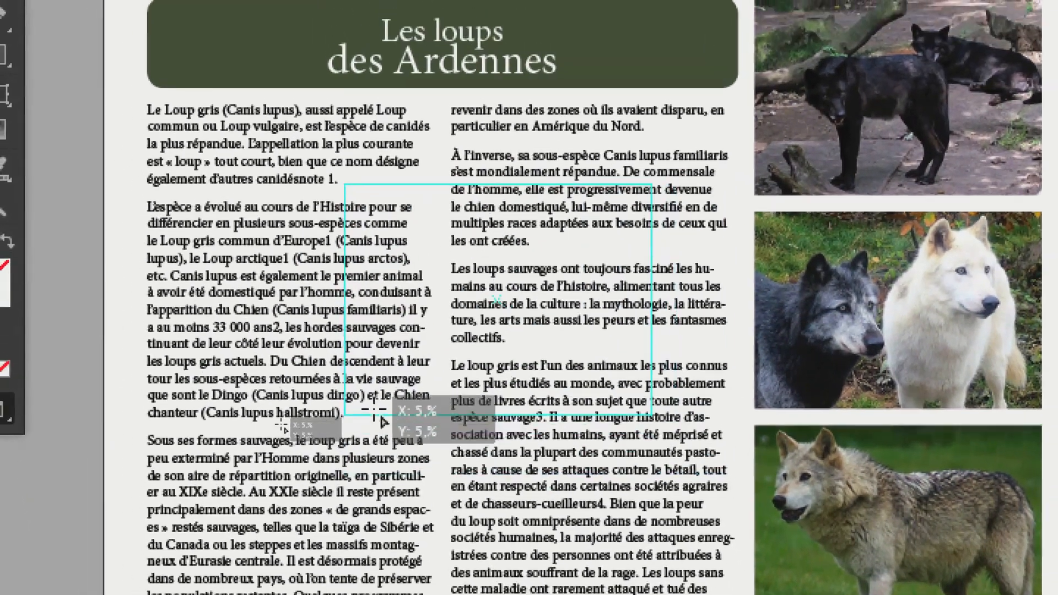
pyautogui.moveTo(380, 418)
pyautogui.mouseDown()
pyautogui.moveTo(361, 378)
pyautogui.moveTo(366, 407)
pyautogui.mouseUp()
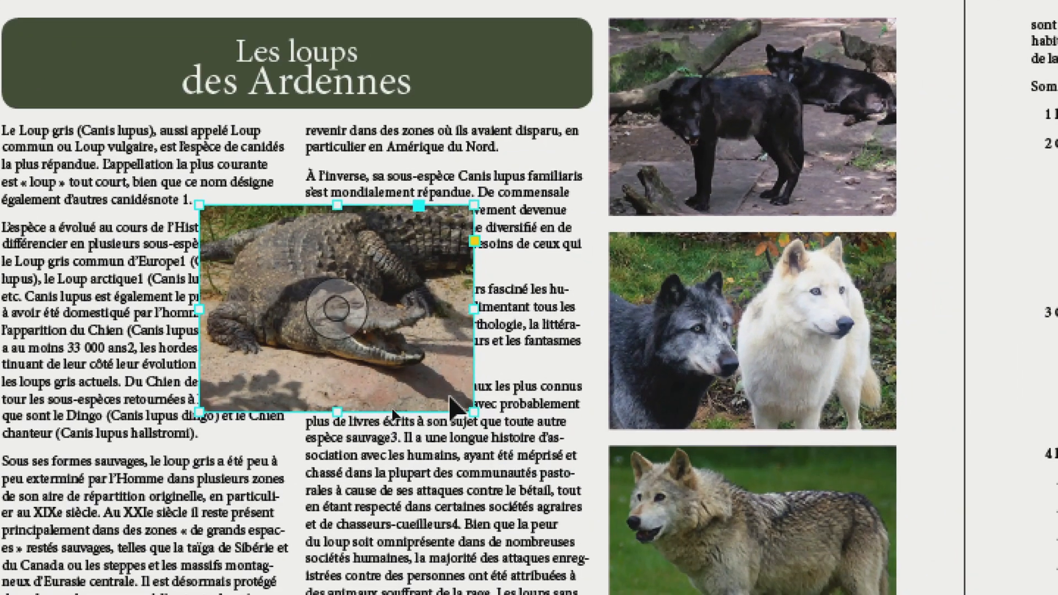
pyautogui.hotkey('ctrl', 'z')
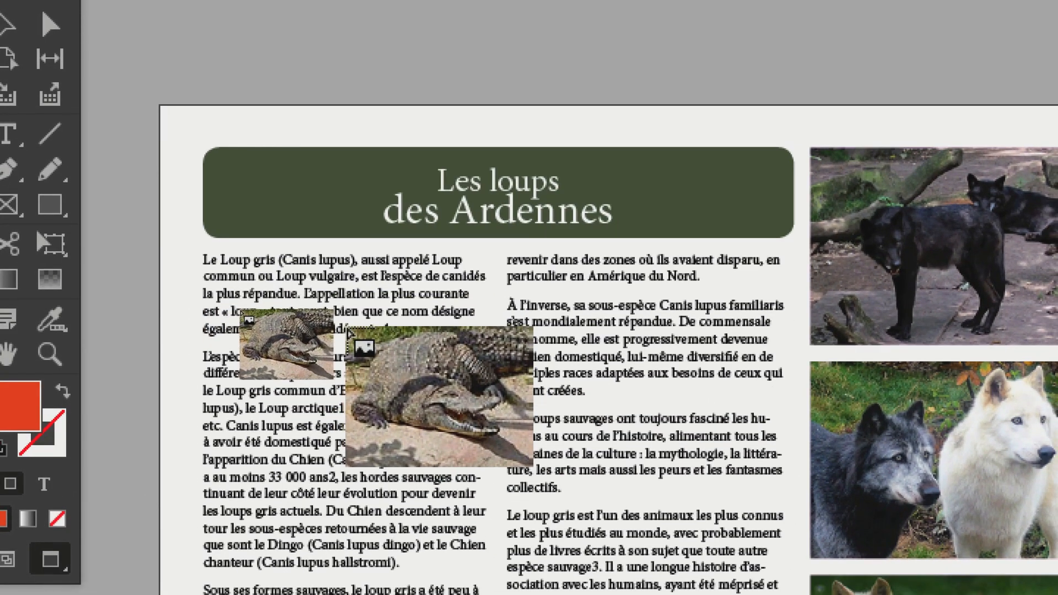
# Try placing the crocodile photo on page 18 at its full 100% size and inspect how far it extends beyond the spread.
pyautogui.click(347, 329)
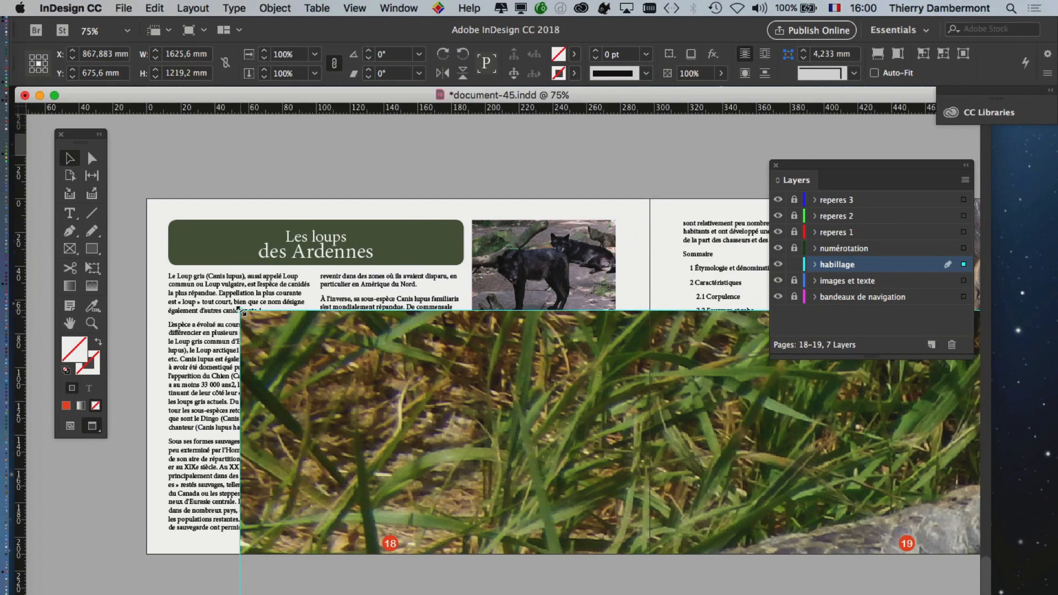
pyautogui.press('super+minus')
pyautogui.press('super+minus')
pyautogui.press('super+minus')
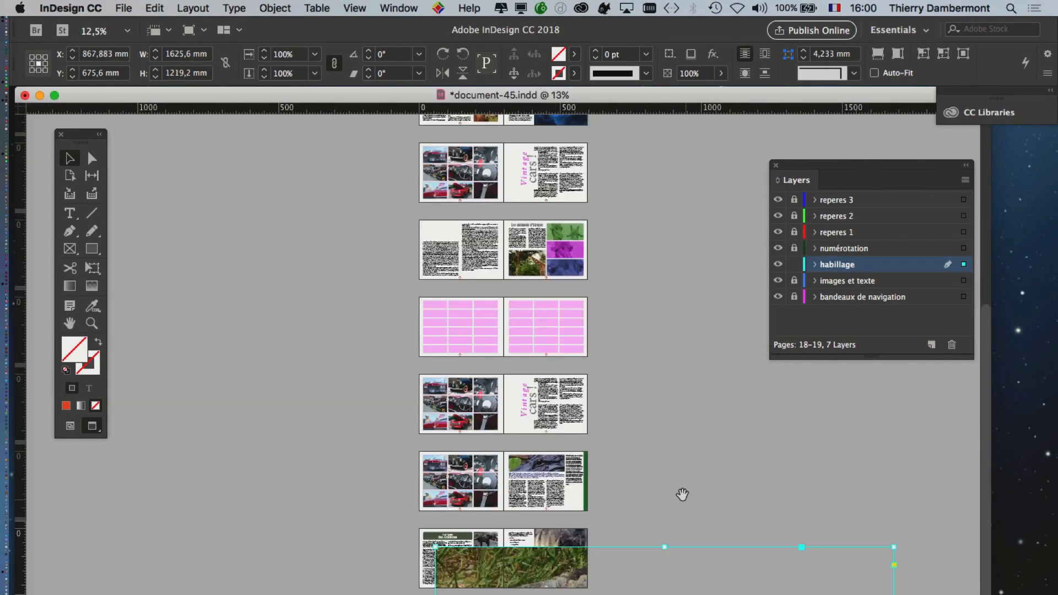
pyautogui.moveTo(673, 474); pyautogui.dragTo(573, 155)
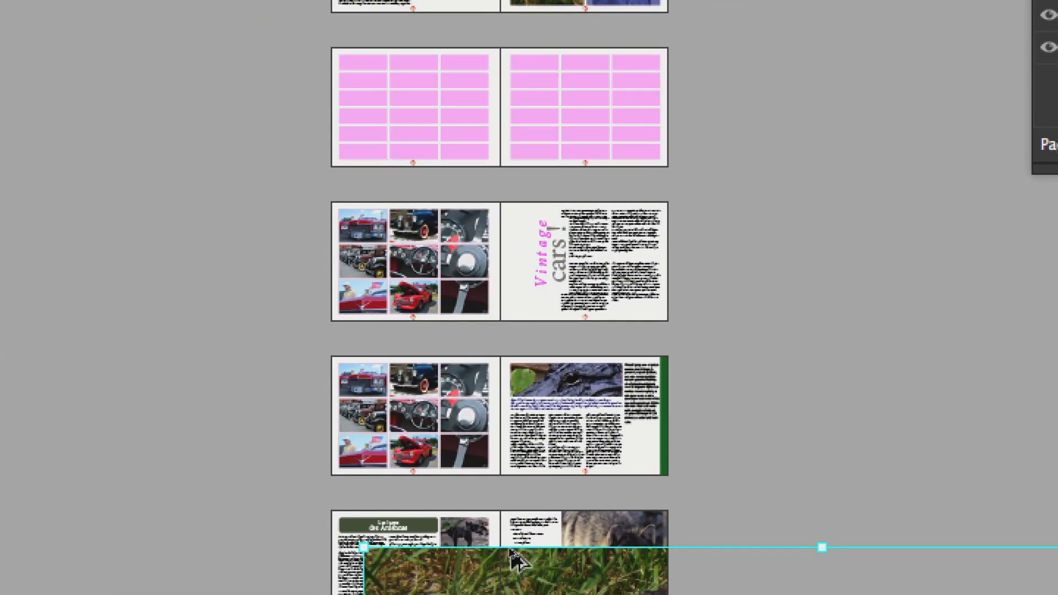
pyautogui.hotkey('ctrl', '5')
# Place the crocodile photo on the habillage layer in a frame about 90 by 67,5 mm, straddling page 18's two text columns.
pyautogui.scroll(-15, 512, 559)
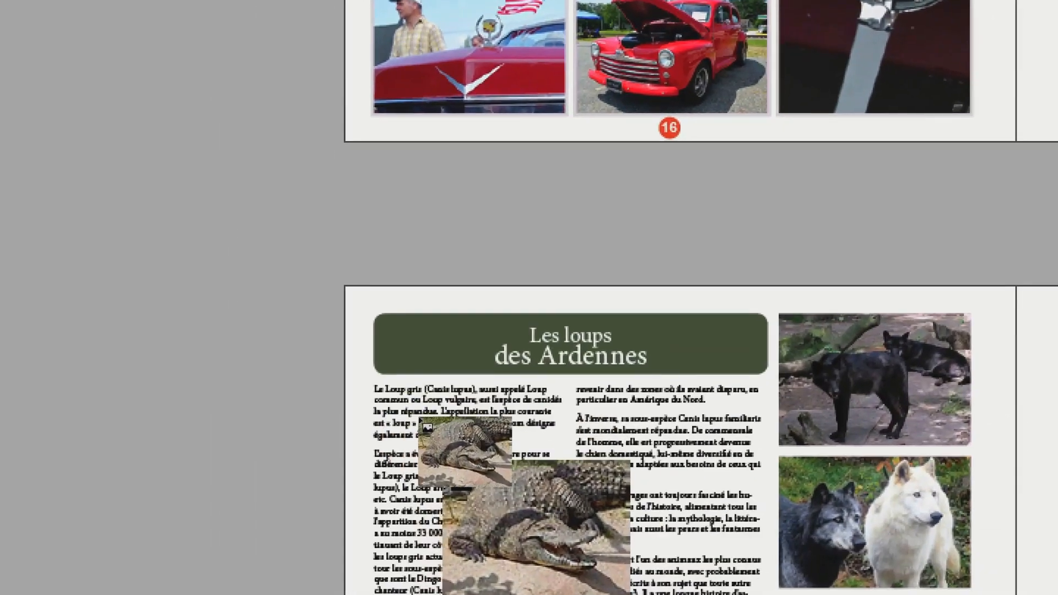
pyautogui.moveTo(428, 416); pyautogui.dragTo(431, 419)
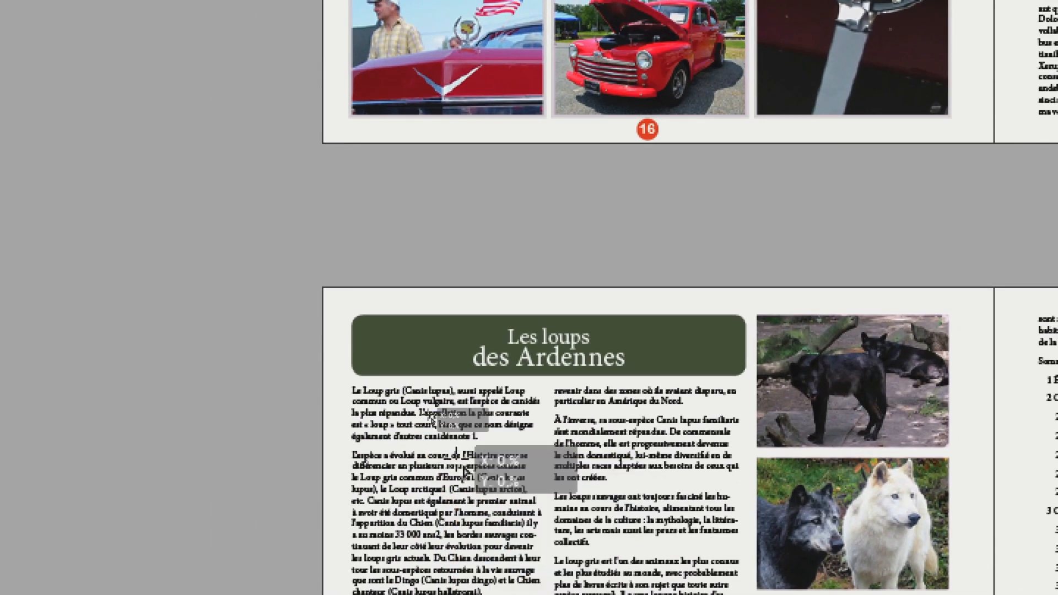
pyautogui.moveTo(465, 471); pyautogui.dragTo(677, 594)
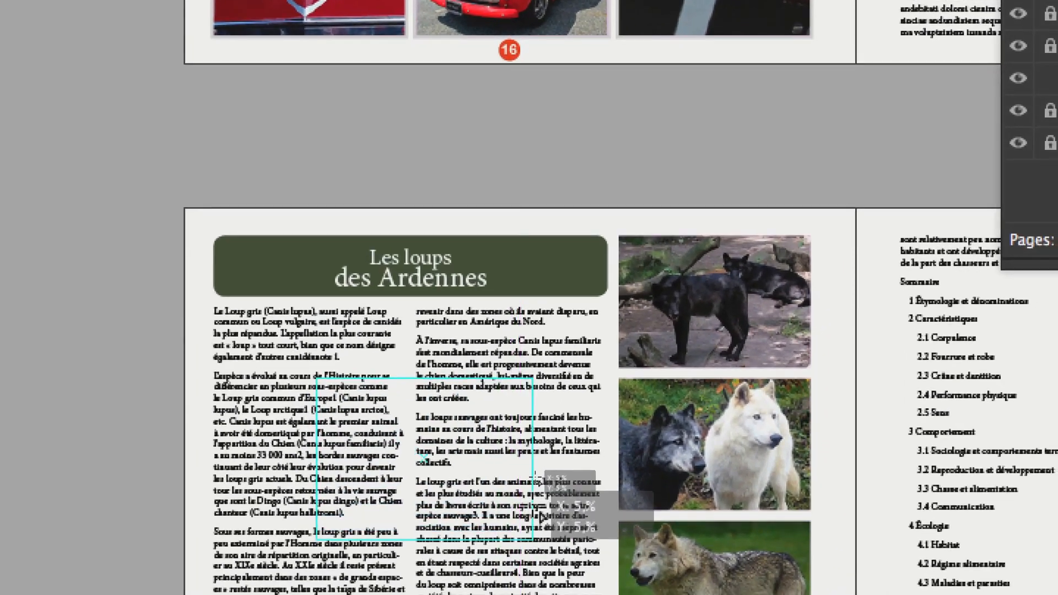
pyautogui.moveTo(534, 476)
pyautogui.mouseDown()
pyautogui.moveTo(519, 468)
pyautogui.moveTo(529, 479)
pyautogui.mouseUp()
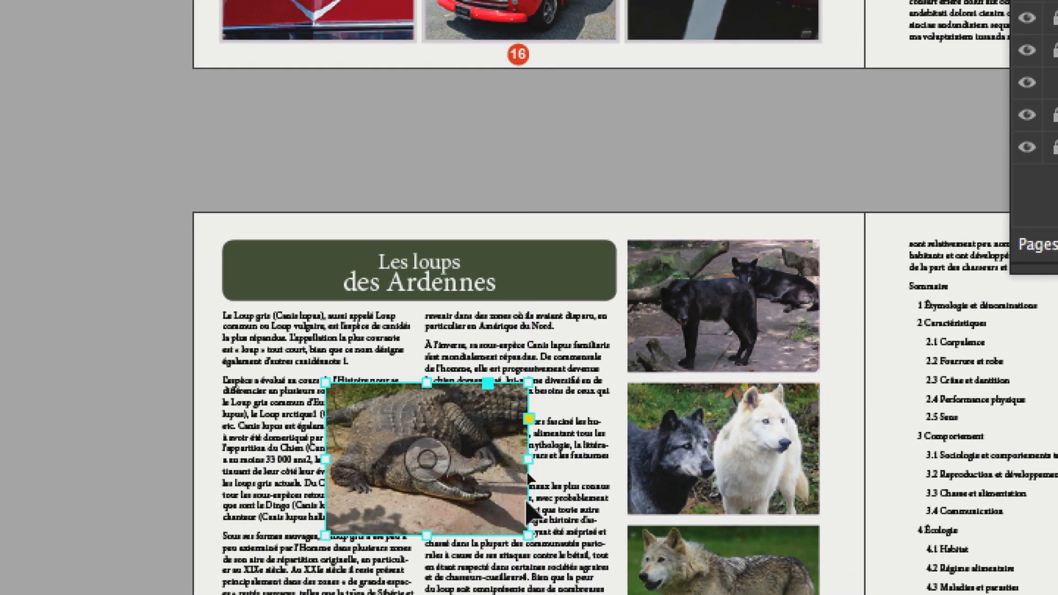
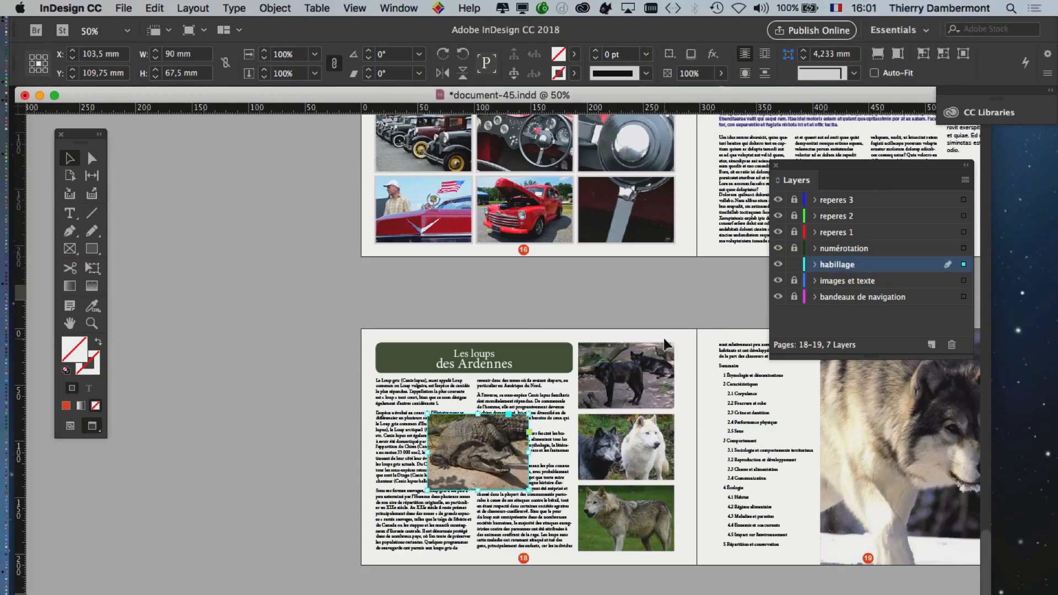
pyautogui.scroll(4, 463, 472)
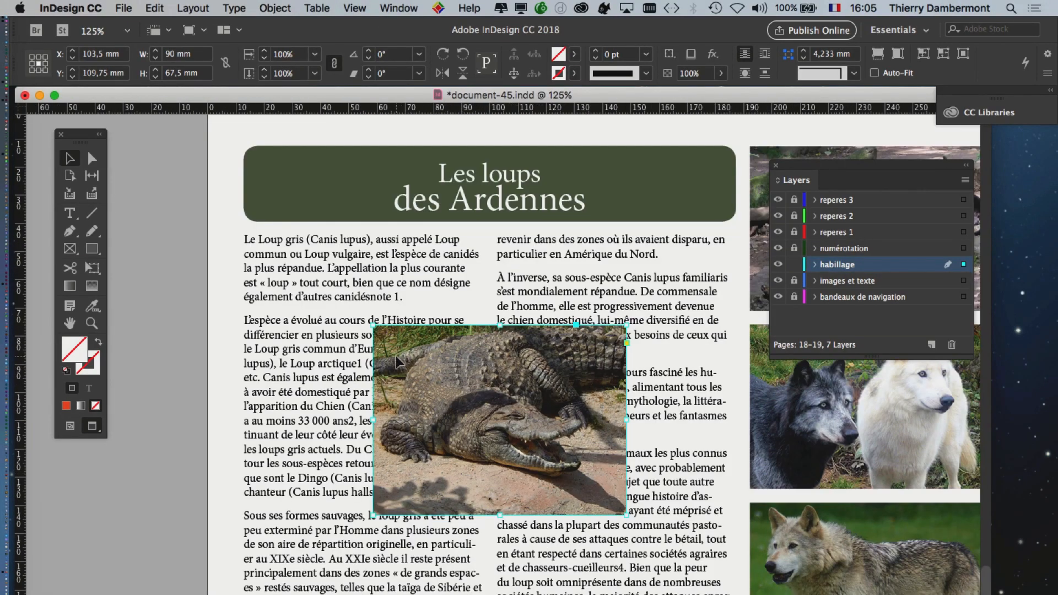
# Resize the crocodile picture's frame from two opposite corners into an upright format about 49 mm wide and 99.5 mm high.
pyautogui.scroll(-4, 310, 309)
pyautogui.hscroll(1, 311, 309)
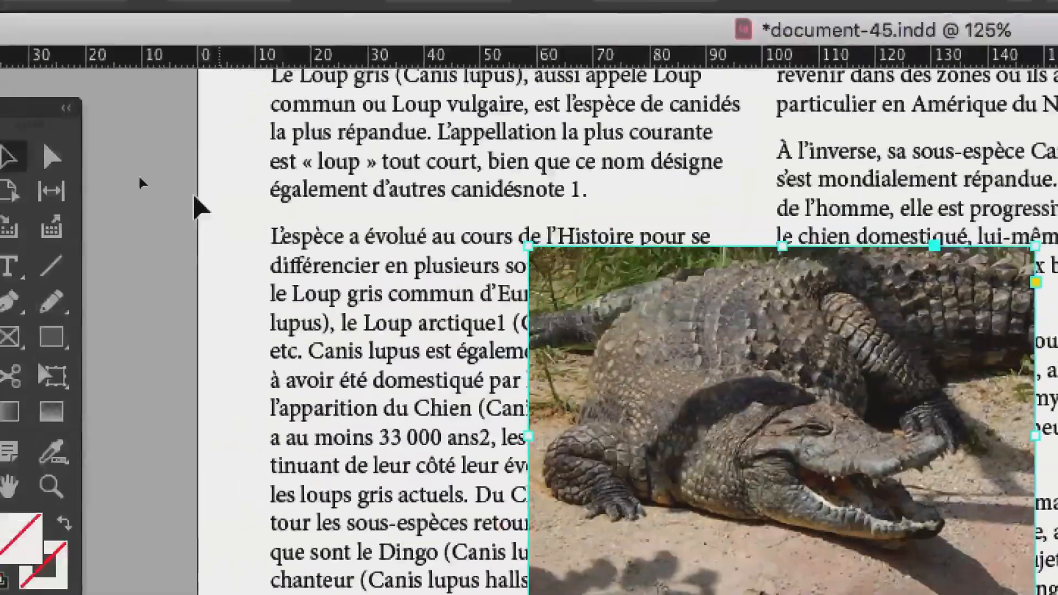
pyautogui.click(111, 198)
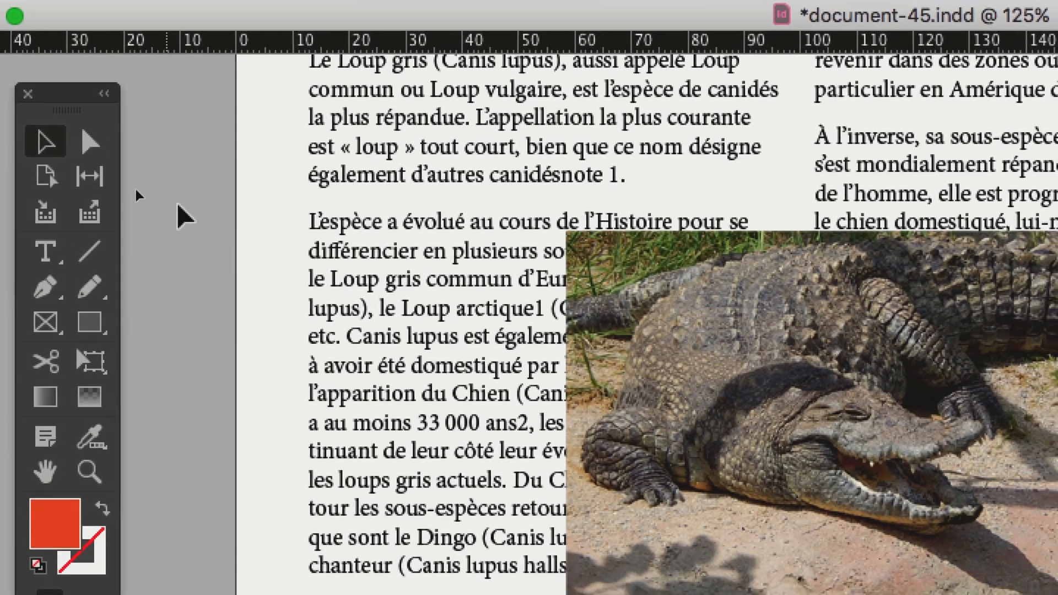
pyautogui.click(634, 263)
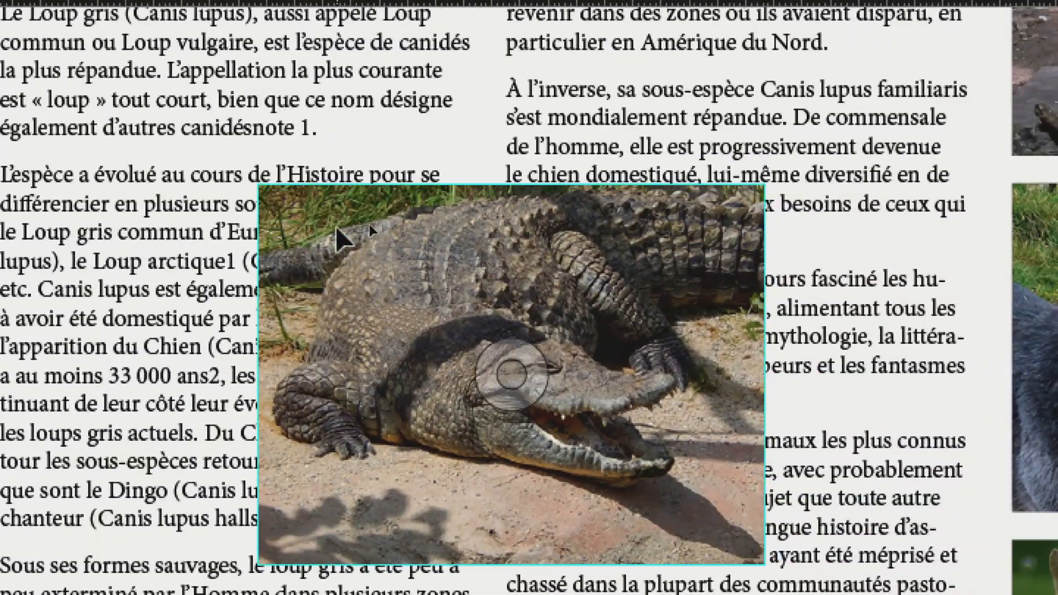
pyautogui.click(336, 228)
pyautogui.moveTo(258, 185); pyautogui.dragTo(321, 135)
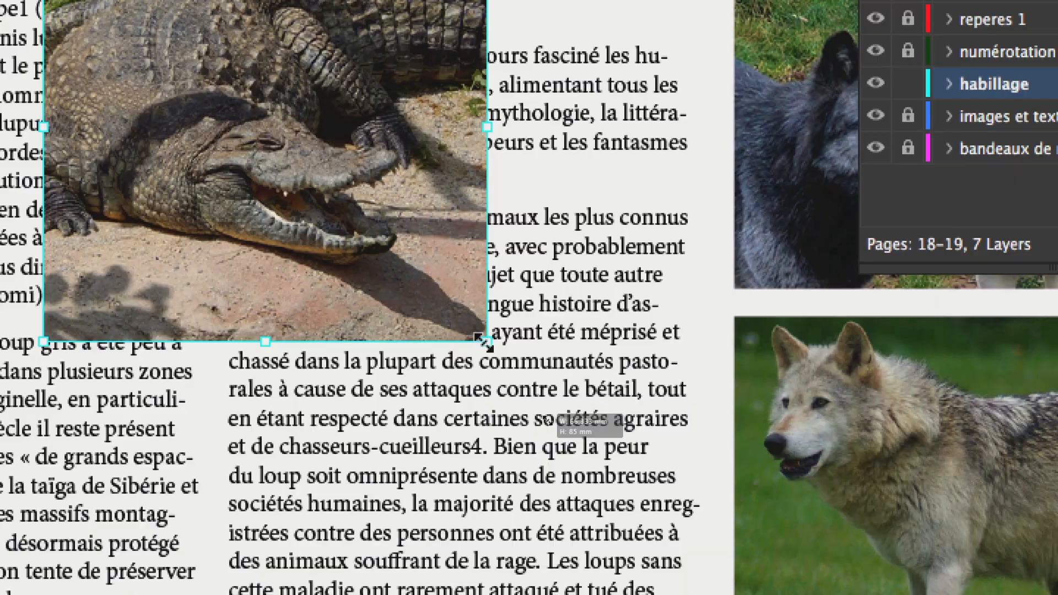
pyautogui.moveTo(486, 342); pyautogui.dragTo(319, 472)
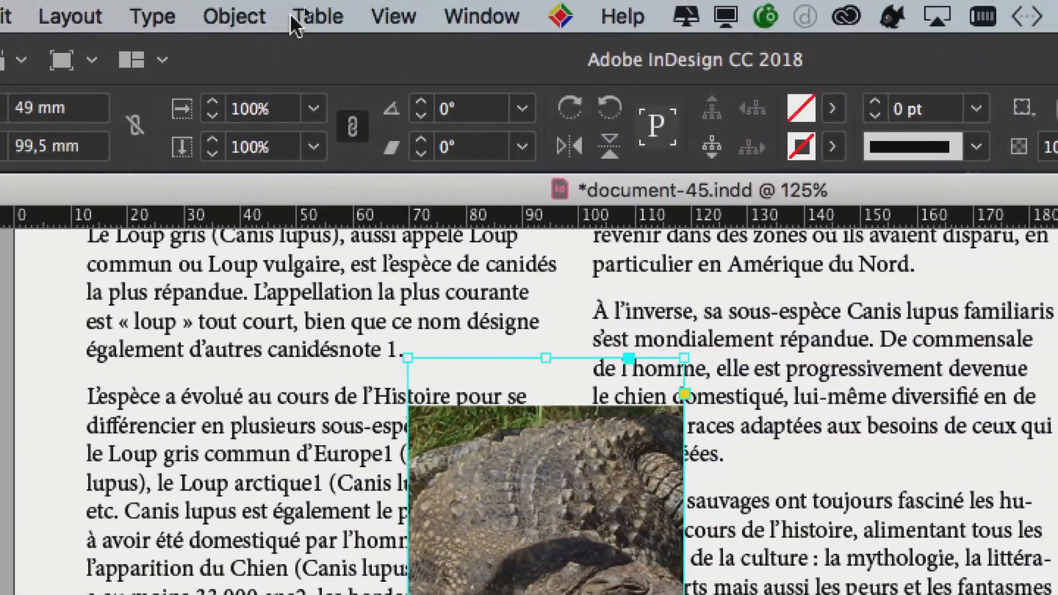
# Make the crocodile image fill its frame proportionally and shift it inside the frame to bring the whole open mouth into view.
pyautogui.click(232, 16)
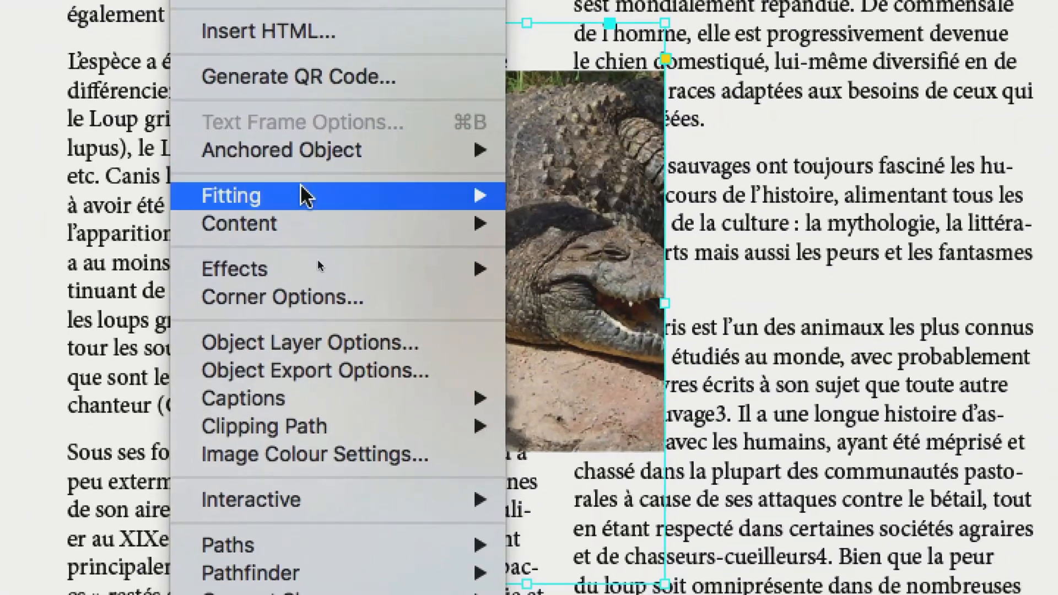
pyautogui.moveTo(302, 195)
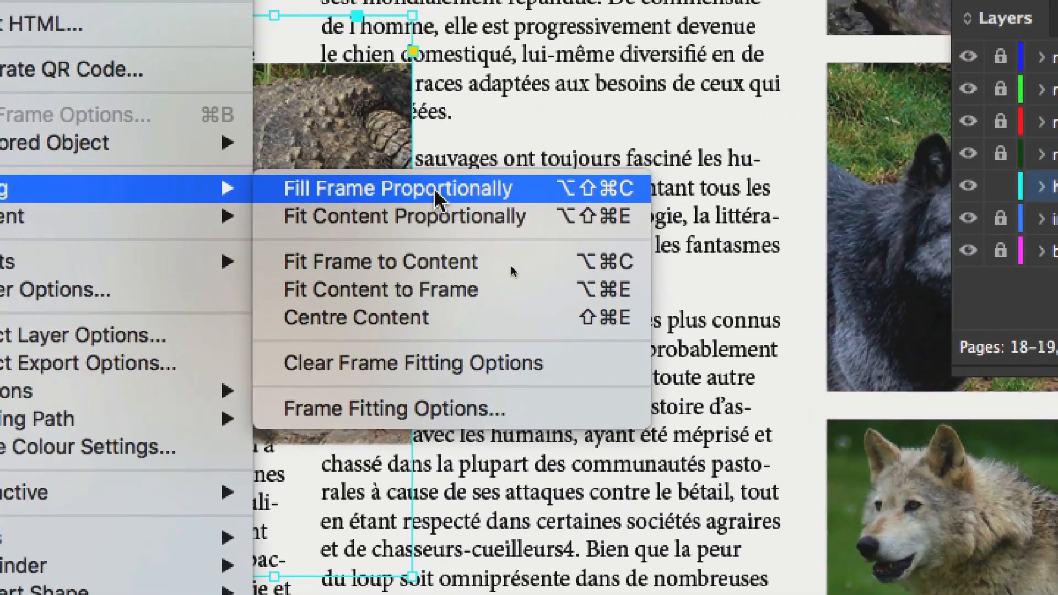
pyautogui.click(682, 202)
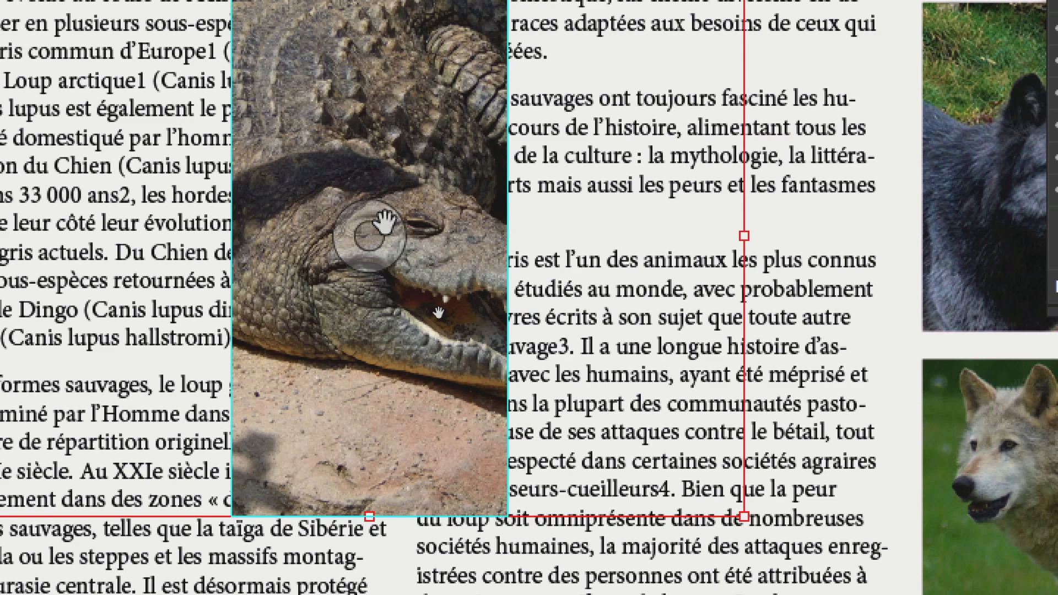
pyautogui.moveTo(384, 221); pyautogui.dragTo(338, 223)
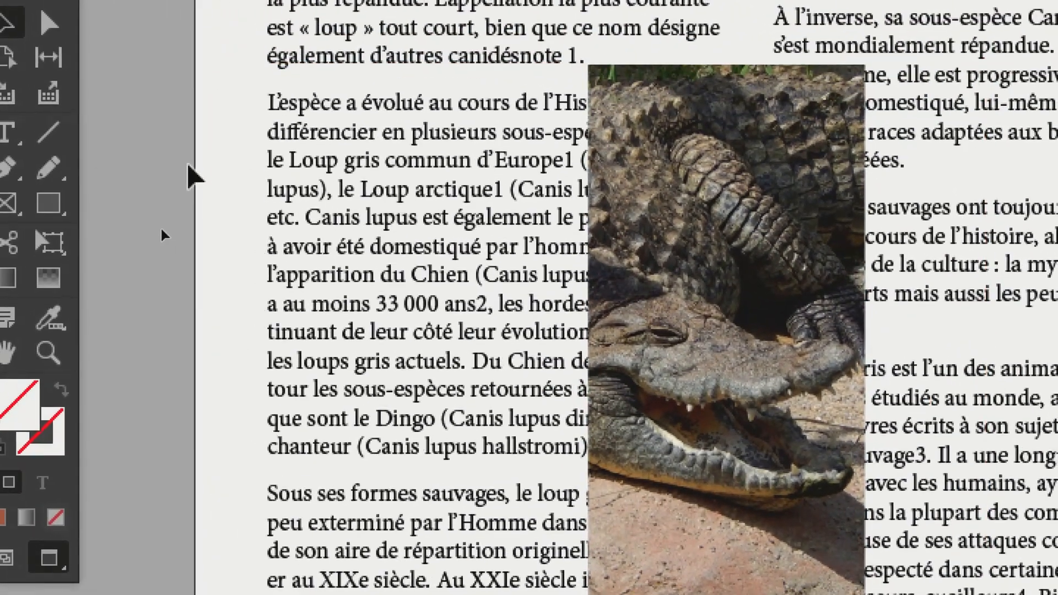
# Widen the crocodile frame to about 52 mm and position it straddling the gap between the two text columns.
pyautogui.click(188, 164)
pyautogui.scroll(-2, 189, 180)
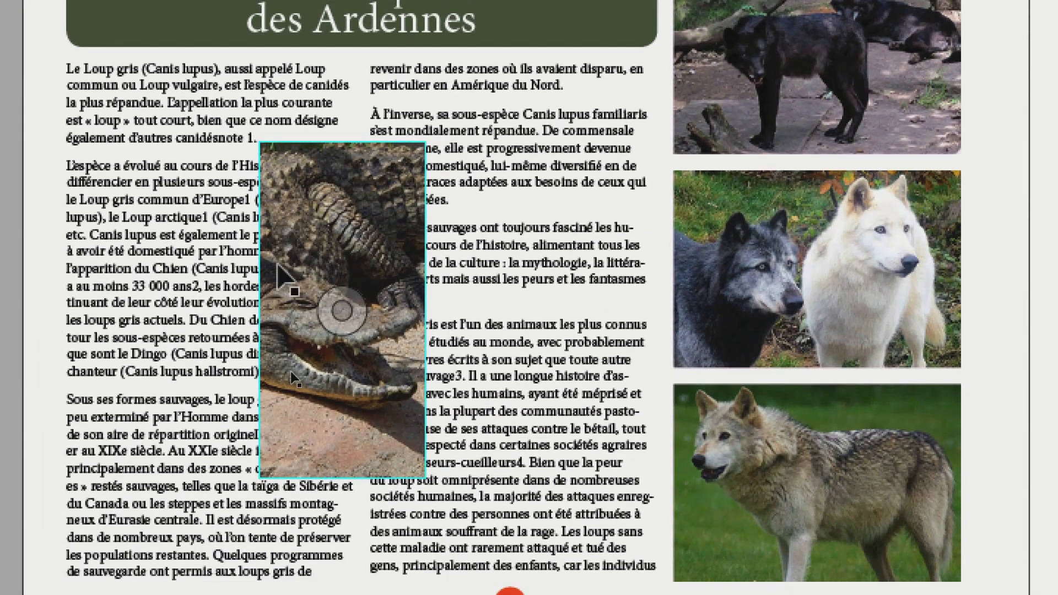
pyautogui.click(286, 328)
pyautogui.moveTo(267, 351); pyautogui.dragTo(273, 355)
pyautogui.moveTo(273, 282); pyautogui.dragTo(337, 280)
pyautogui.moveTo(313, 313); pyautogui.dragTo(239, 312)
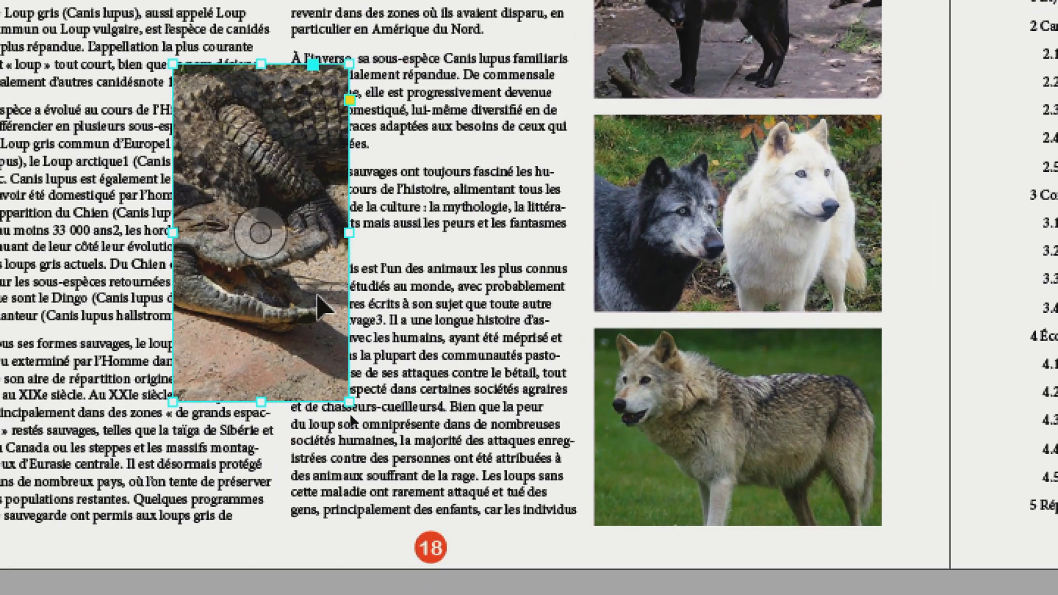
pyautogui.moveTo(317, 296); pyautogui.dragTo(322, 296)
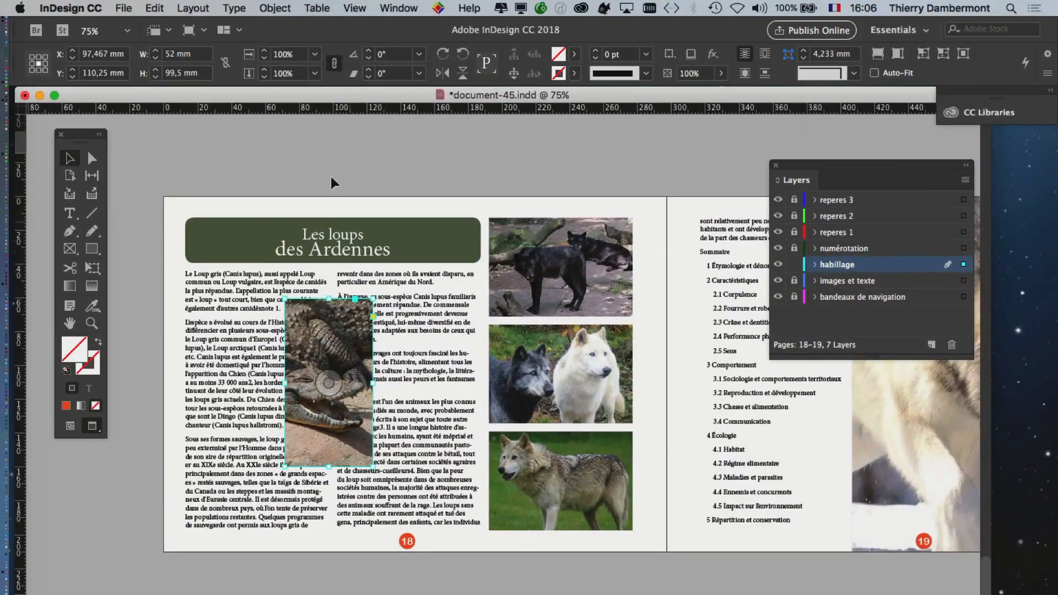
# Save the document under the new name document-46.indd in the document-40_Folder.
pyautogui.click(123, 8)
pyautogui.click(148, 118)
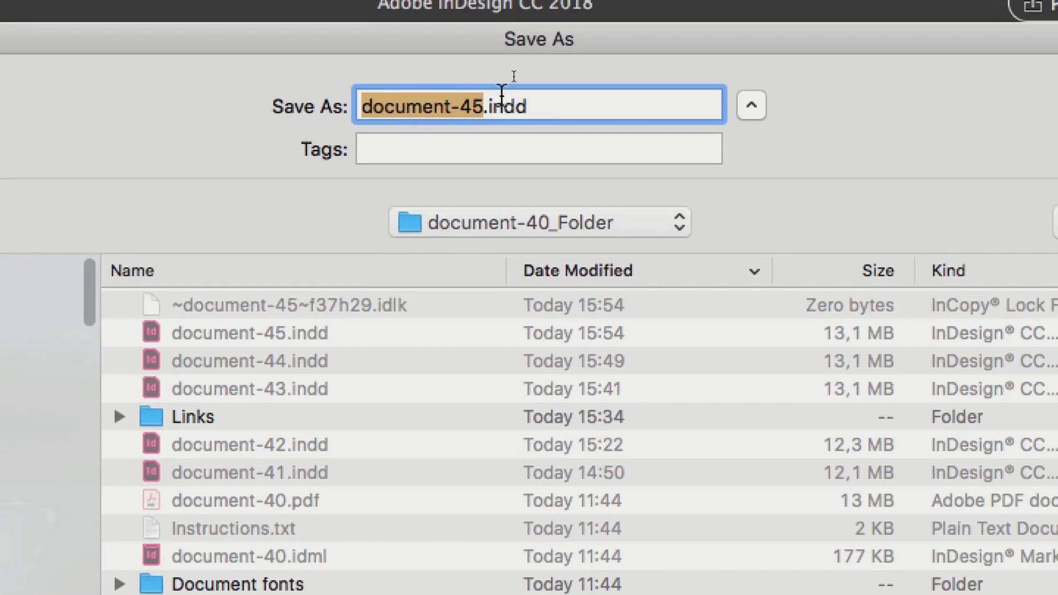
pyautogui.click(539, 26)
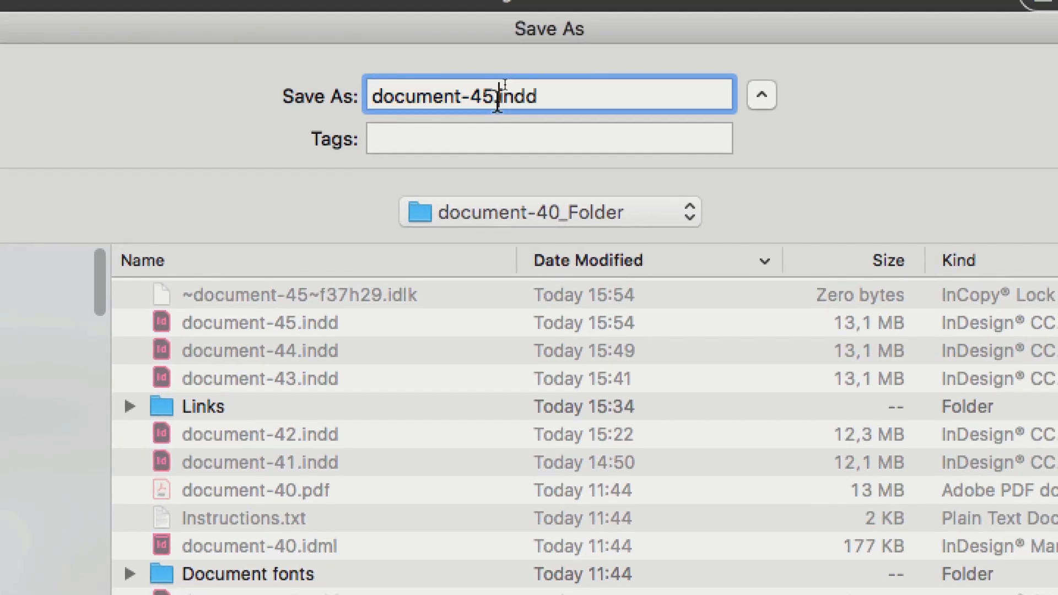
pyautogui.moveTo(526, 27); pyautogui.dragTo(528, 28)
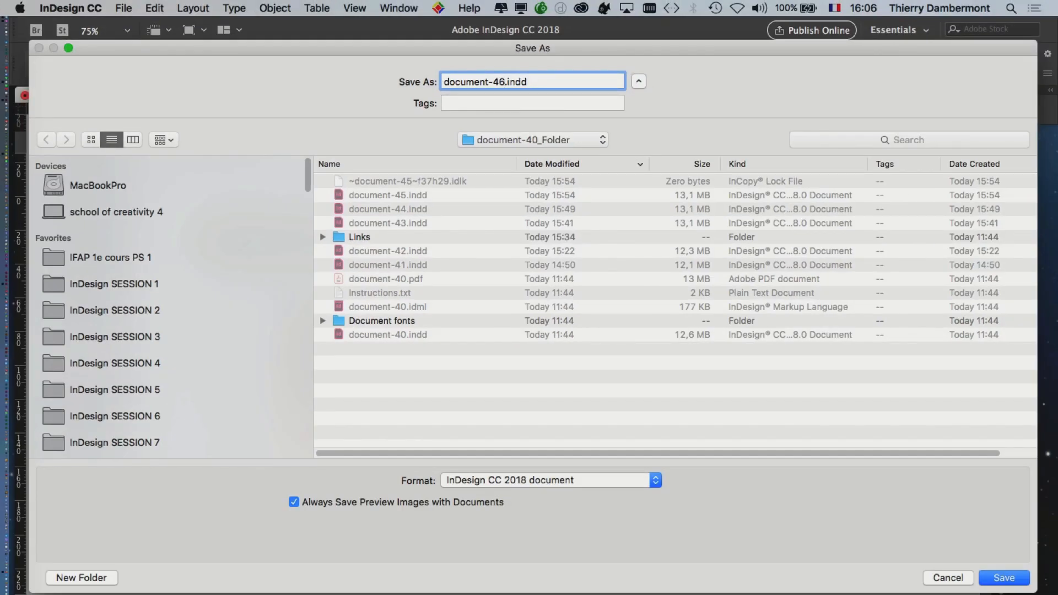
pyautogui.press('Return')
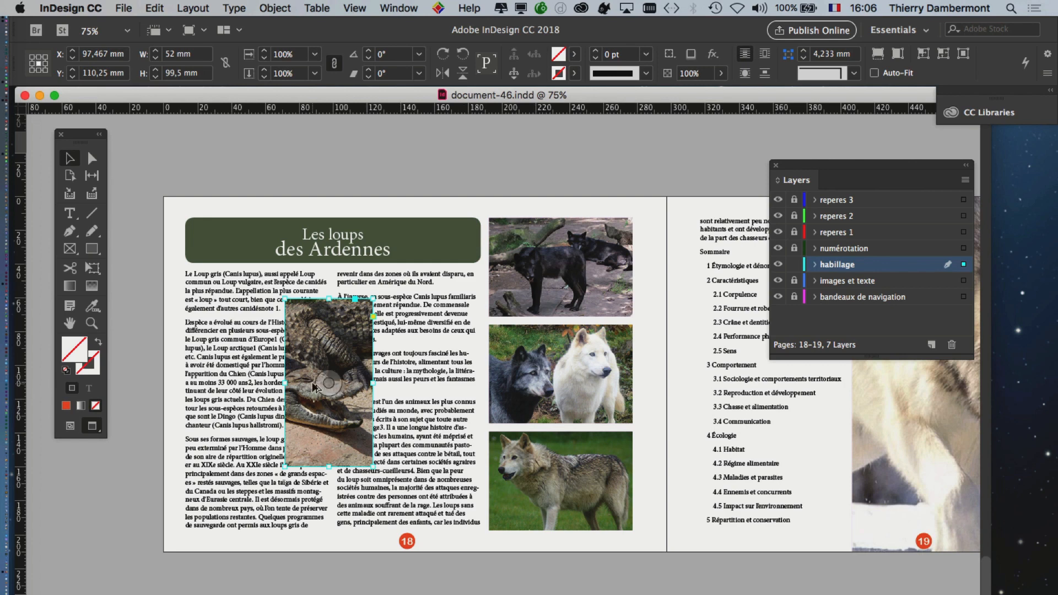
# Examine the crocodile picture up close, comparing its frame selection with the selection of the image content inside it.
pyautogui.scroll(2, 313, 387)
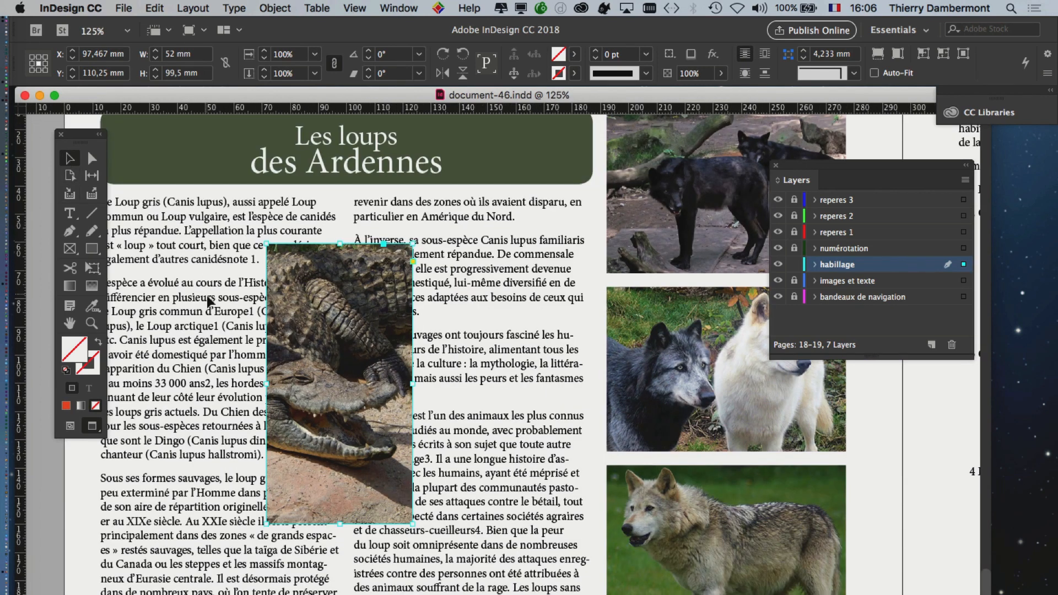
pyautogui.click(60, 451)
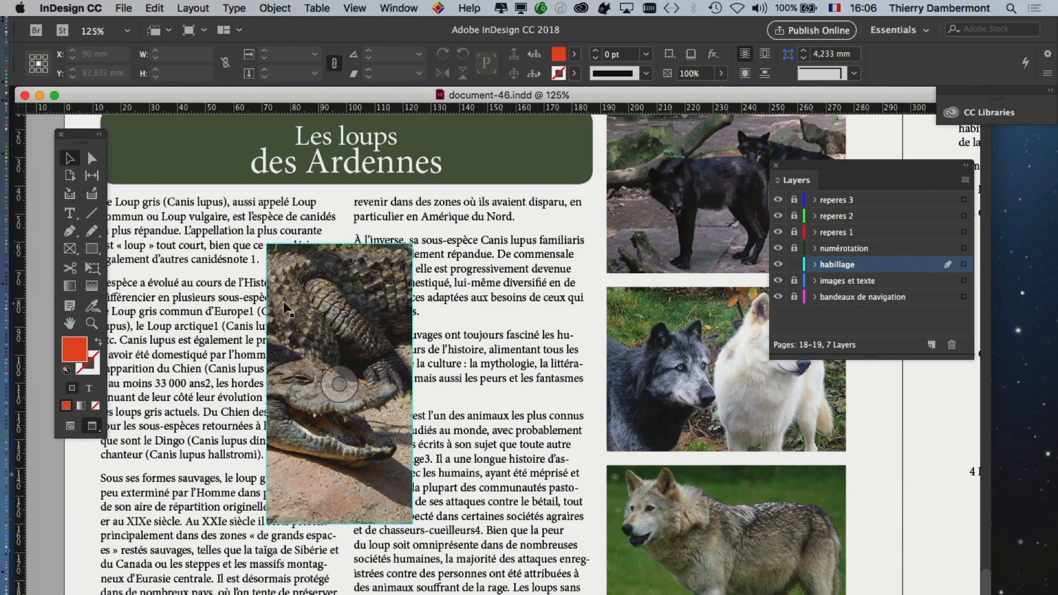
pyautogui.scroll(3, 283, 302)
pyautogui.click(270, 250)
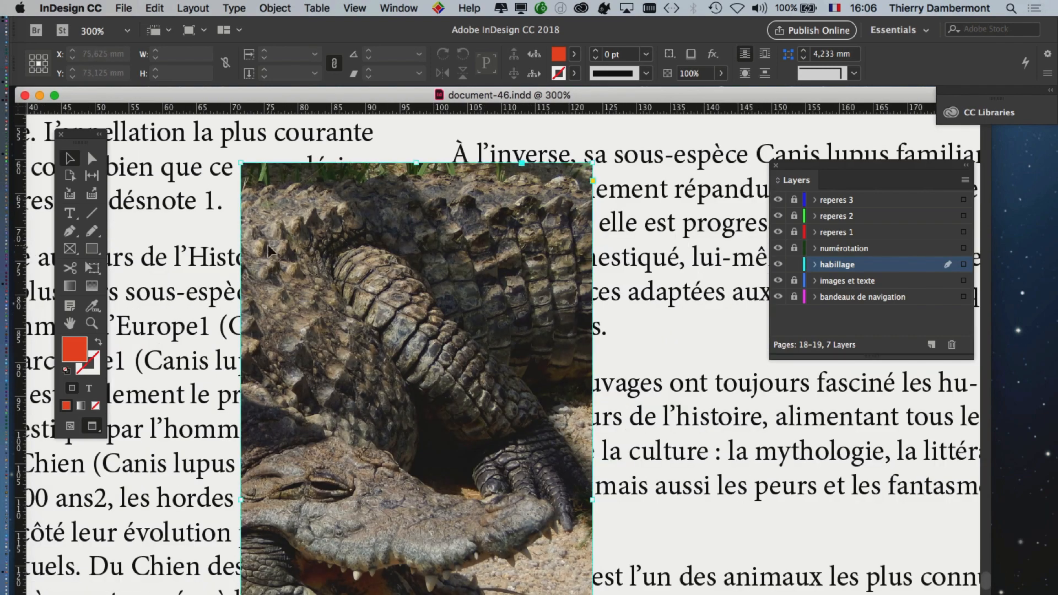
pyautogui.scroll(-3, 277, 277)
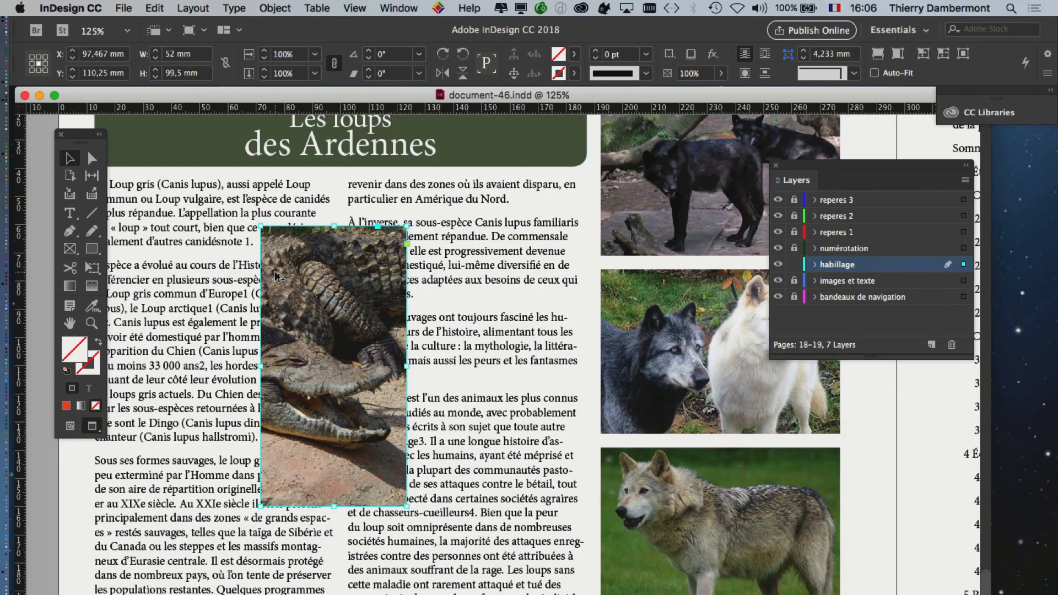
pyautogui.hscroll(-8, 352, 274)
pyautogui.scroll(-1, 353, 274)
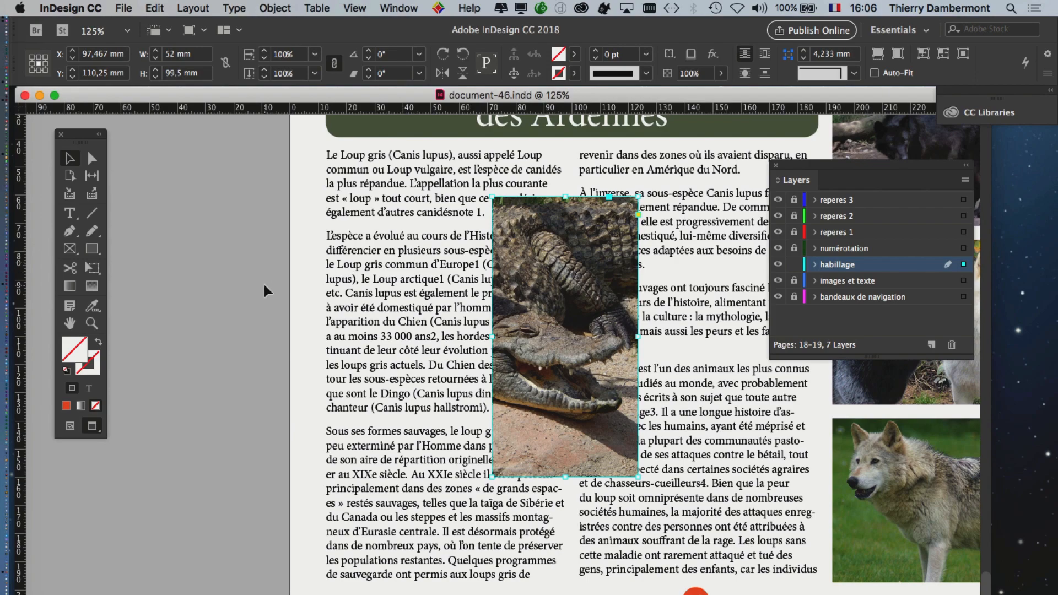
pyautogui.click(263, 284)
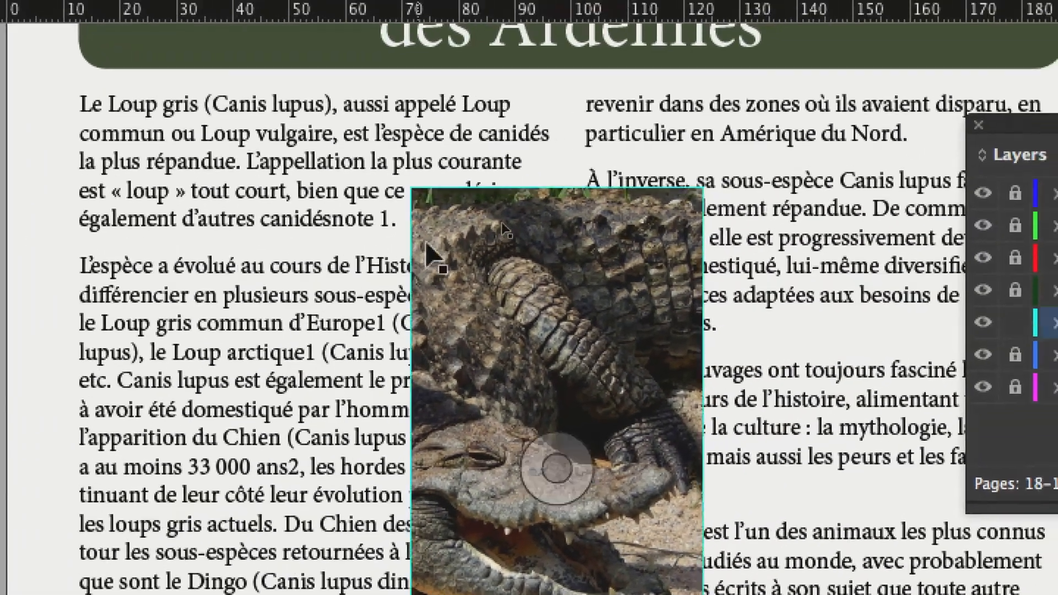
pyautogui.click(748, 155)
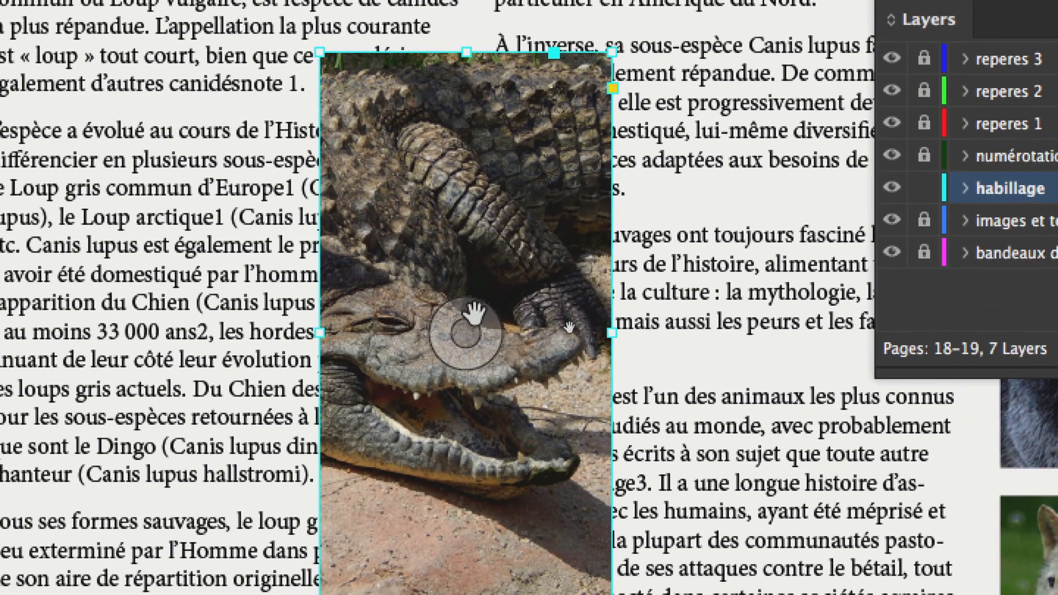
pyautogui.click(468, 325)
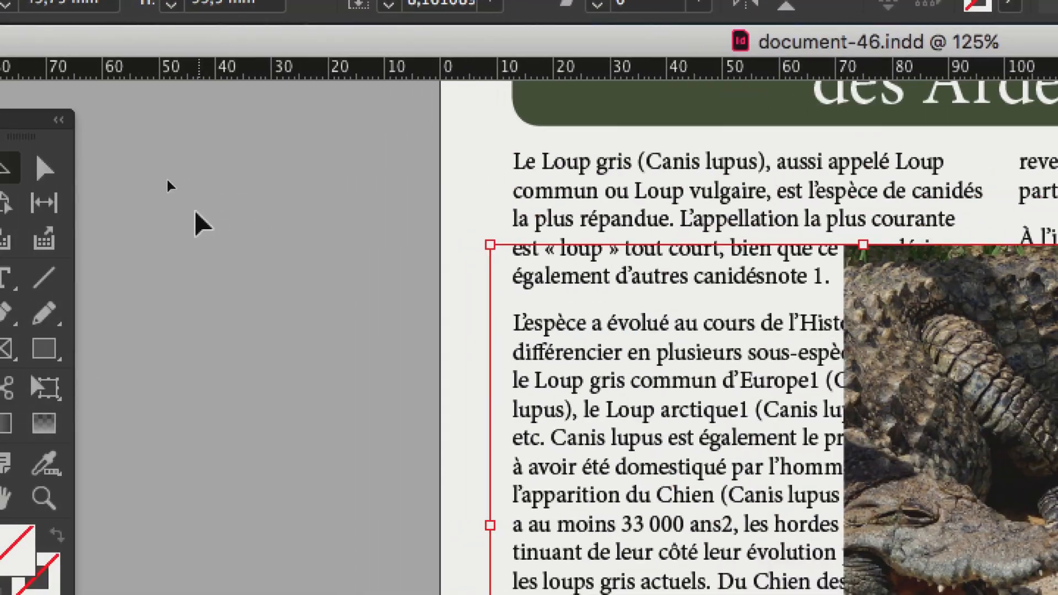
pyautogui.click(195, 212)
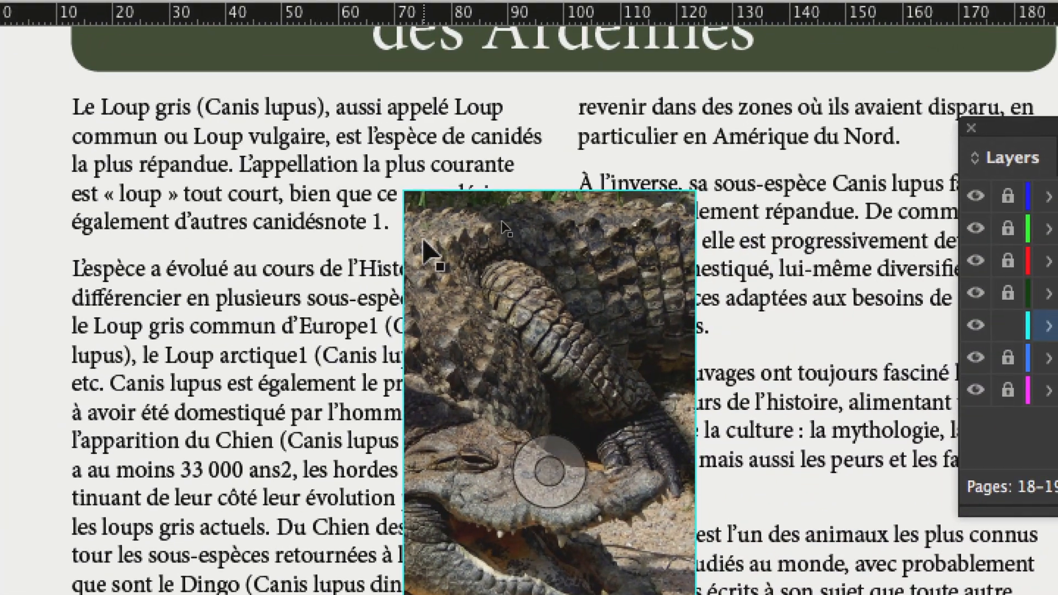
# Wrap the article text around the bounding box of the crocodile frame, keeping the wrap settings clear of the picture.
pyautogui.click(998, 318)
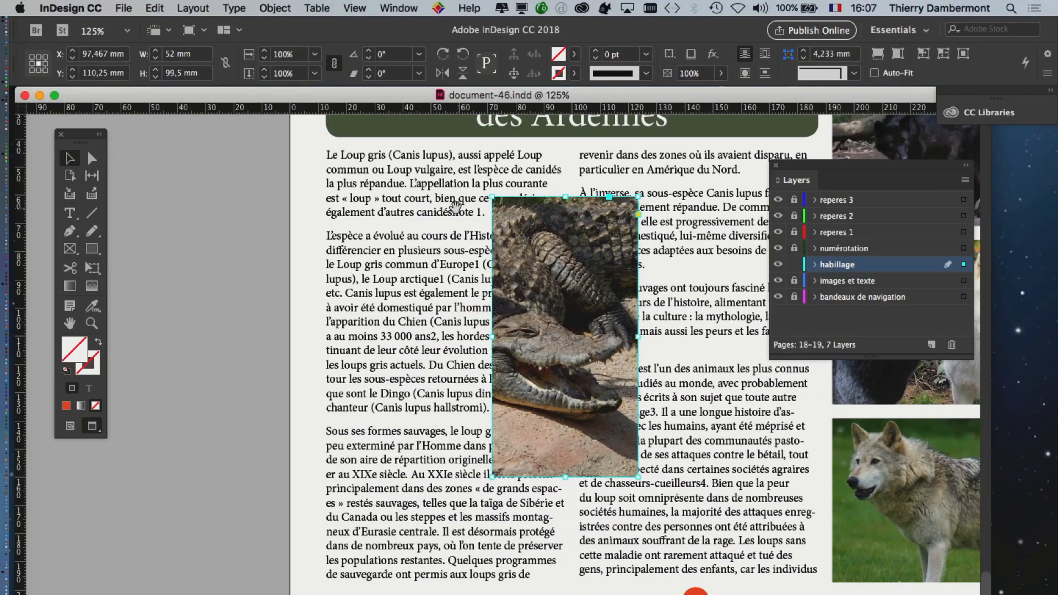
pyautogui.moveTo(431, 205); pyautogui.dragTo(218, 167)
pyautogui.click(395, 7)
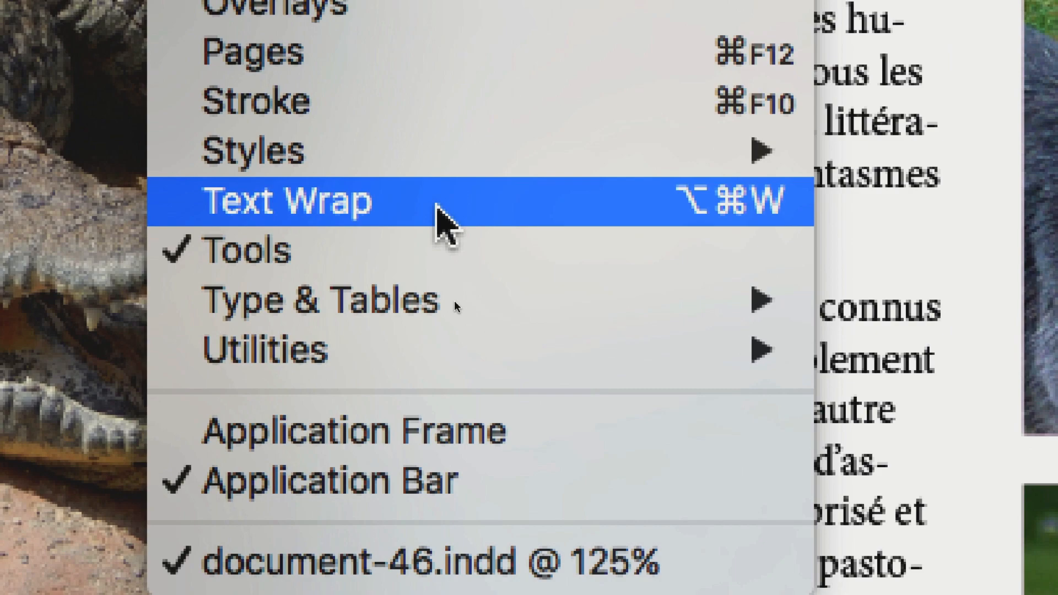
pyautogui.click(438, 207)
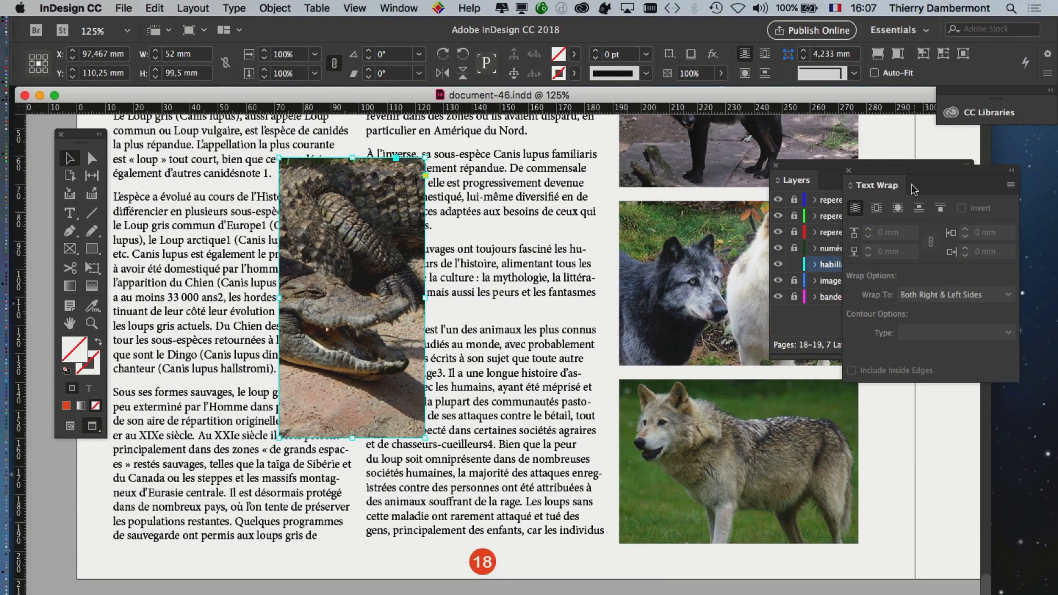
pyautogui.moveTo(890, 170); pyautogui.dragTo(530, 160)
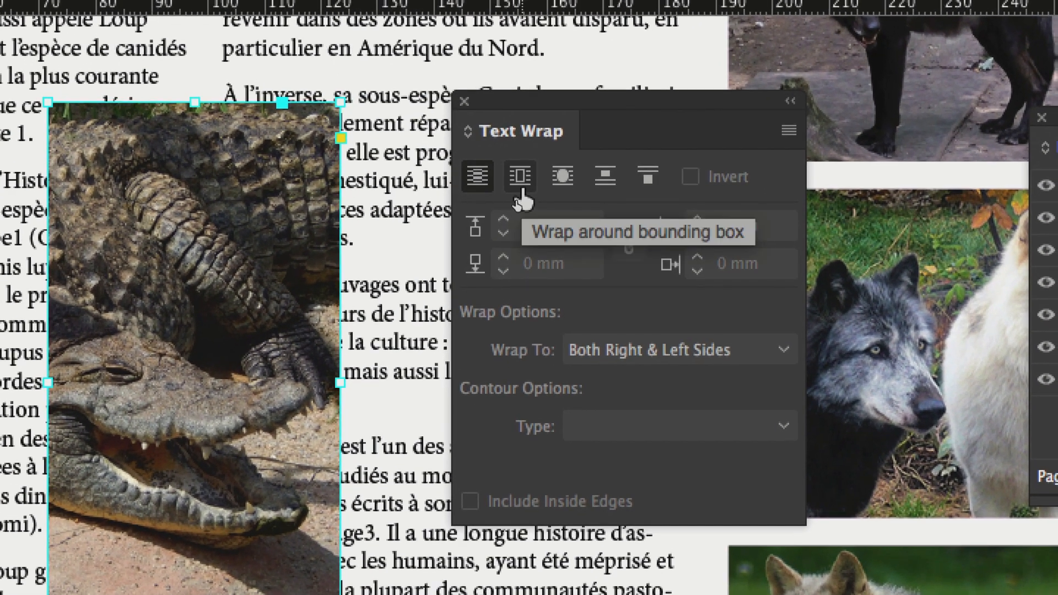
pyautogui.click(520, 176)
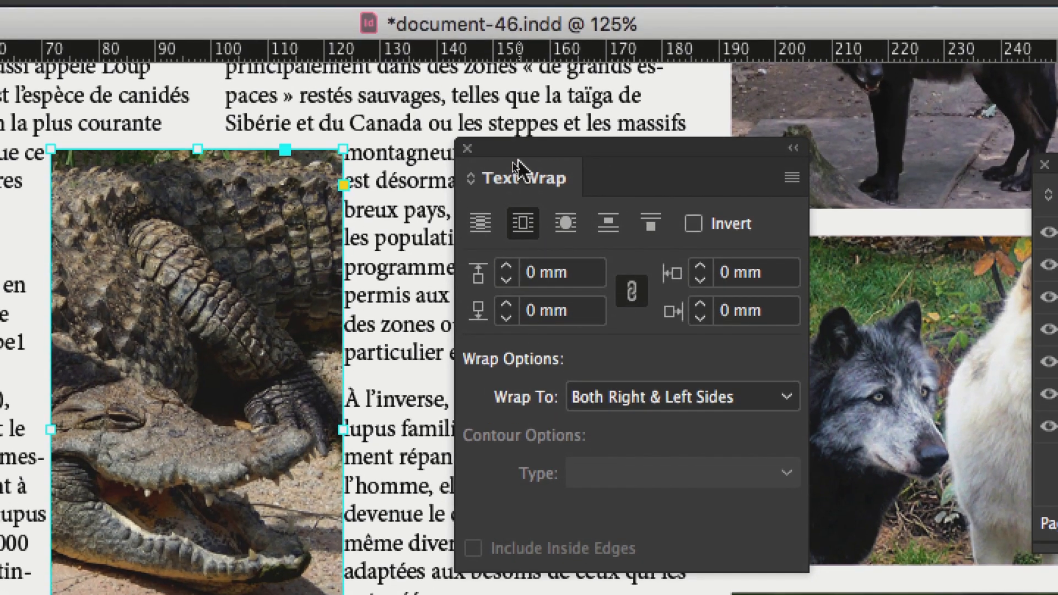
pyautogui.moveTo(523, 101); pyautogui.dragTo(595, 101)
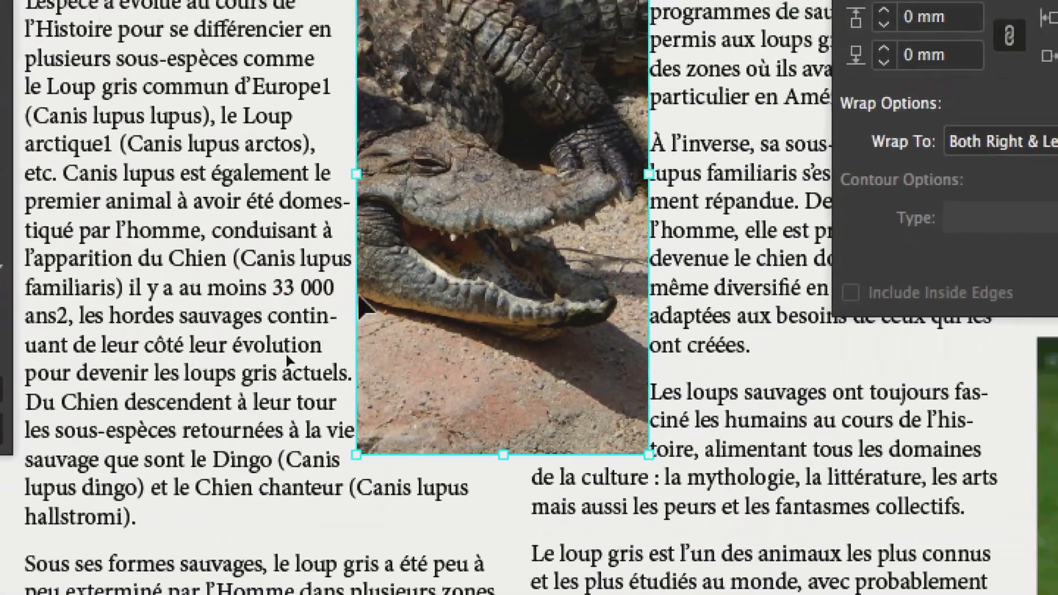
pyautogui.moveTo(541, 156); pyautogui.dragTo(505, 148)
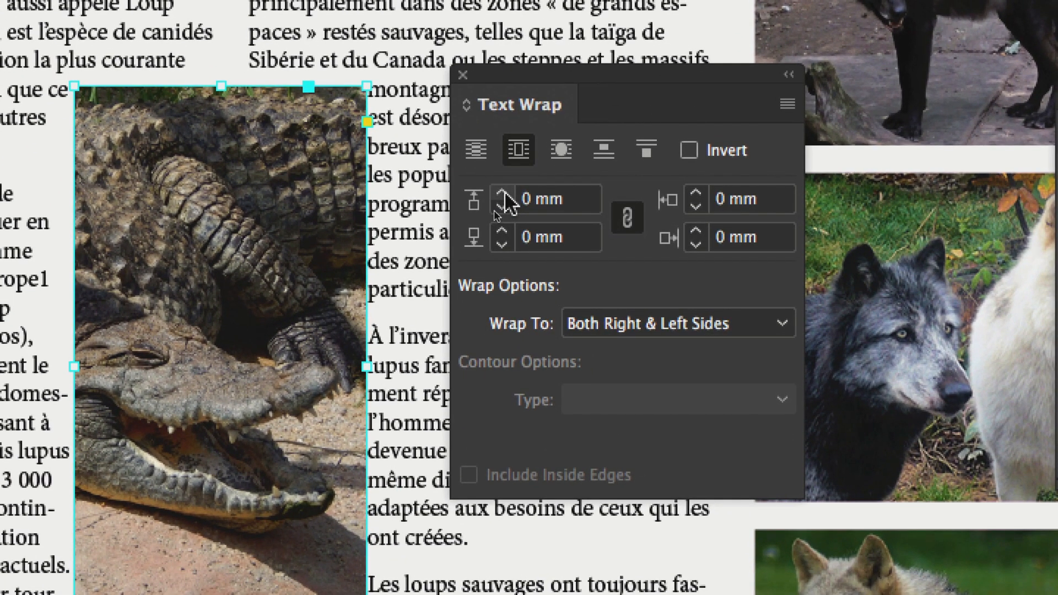
# Set the text wrap offset around the crocodile frame to 4 mm on all four sides.
pyautogui.click(502, 194)
pyautogui.click(502, 193)
pyautogui.click(502, 194)
pyautogui.click(502, 193)
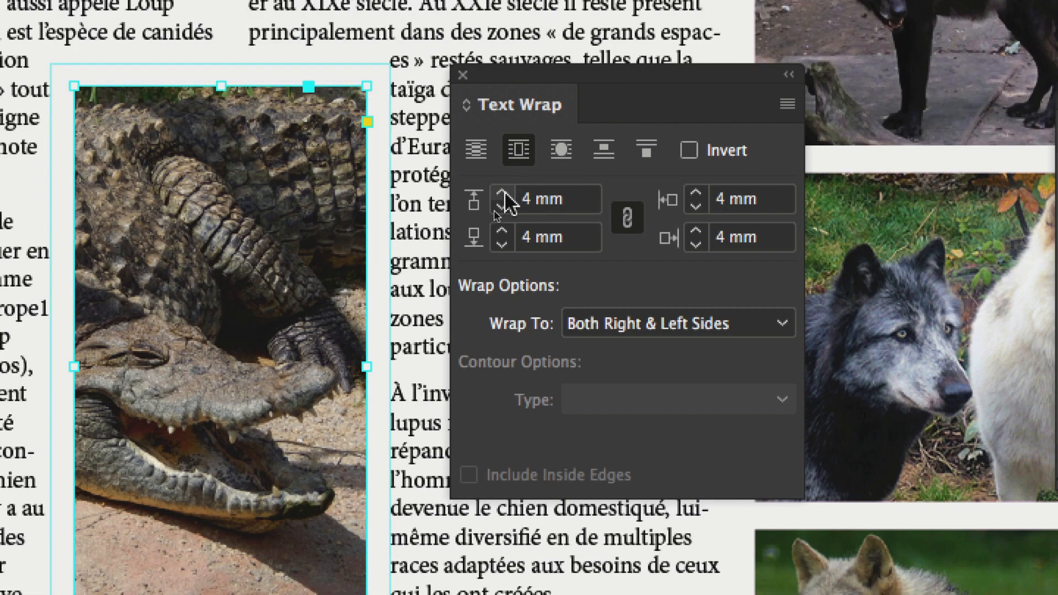
pyautogui.click(502, 205)
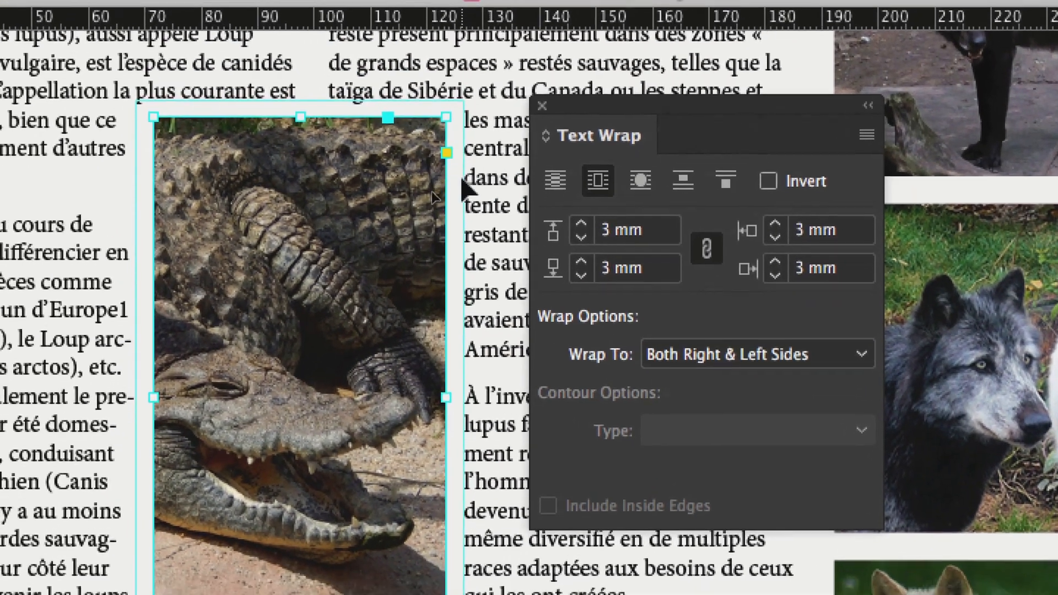
pyautogui.click(581, 222)
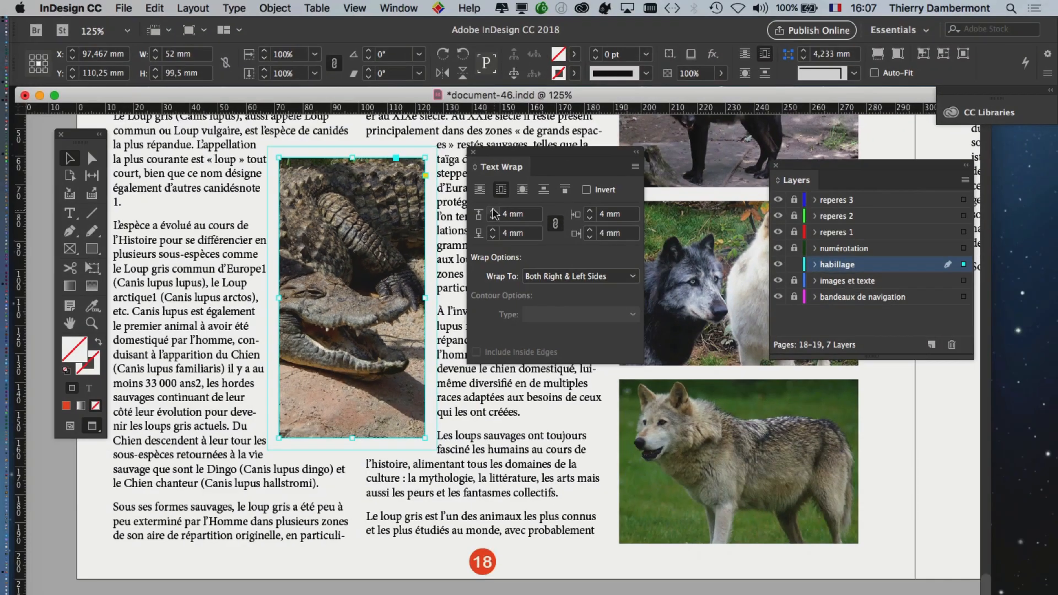
# Close the text wrap settings and deselect the crocodile picture to view the wrapped article on page 18.
pyautogui.click(474, 153)
pyautogui.press('super+minus')
pyautogui.press('super+minus')
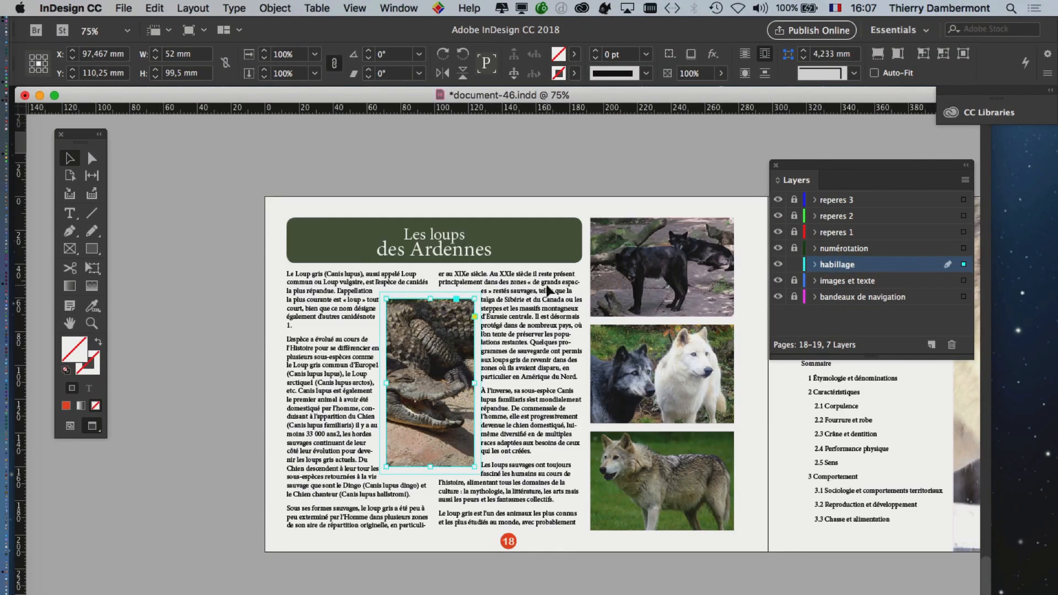
pyautogui.click(190, 368)
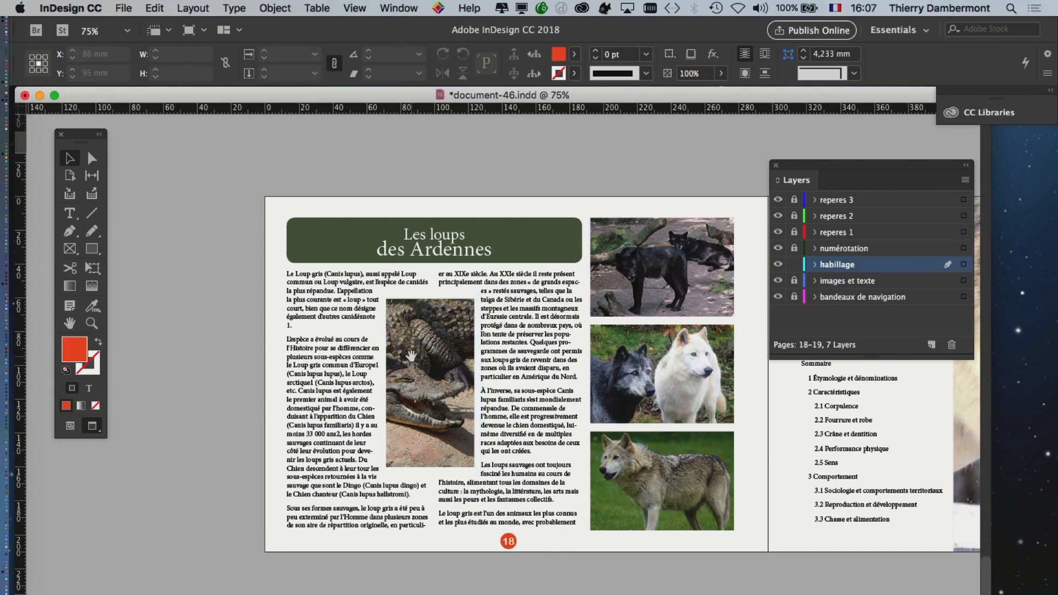
pyautogui.hscroll(3, 326, 269)
# Shift the crocodile picture slightly between the two text columns, placing its center at X 99,967 mm and Y 109,75 mm.
pyautogui.click(336, 327)
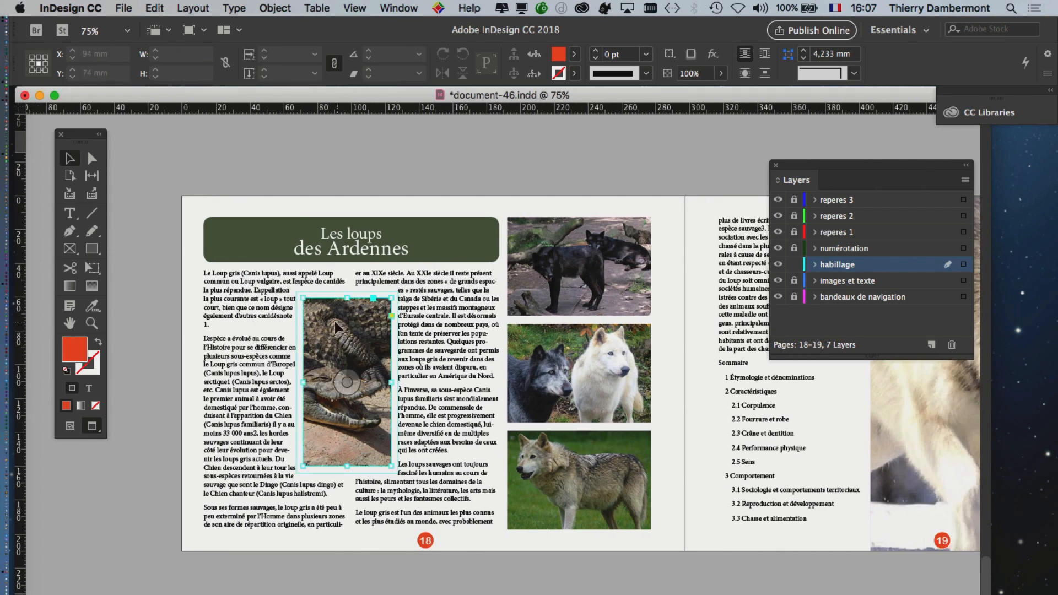
pyautogui.press('super+equal')
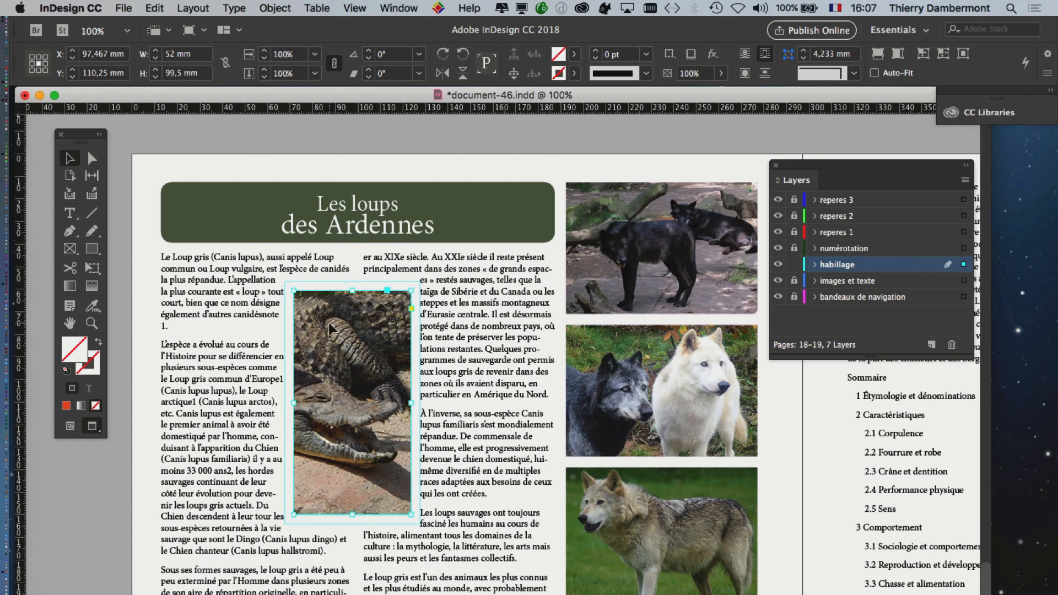
pyautogui.moveTo(328, 324)
pyautogui.mouseDown()
pyautogui.moveTo(360, 326)
pyautogui.moveTo(337, 327)
pyautogui.mouseUp()
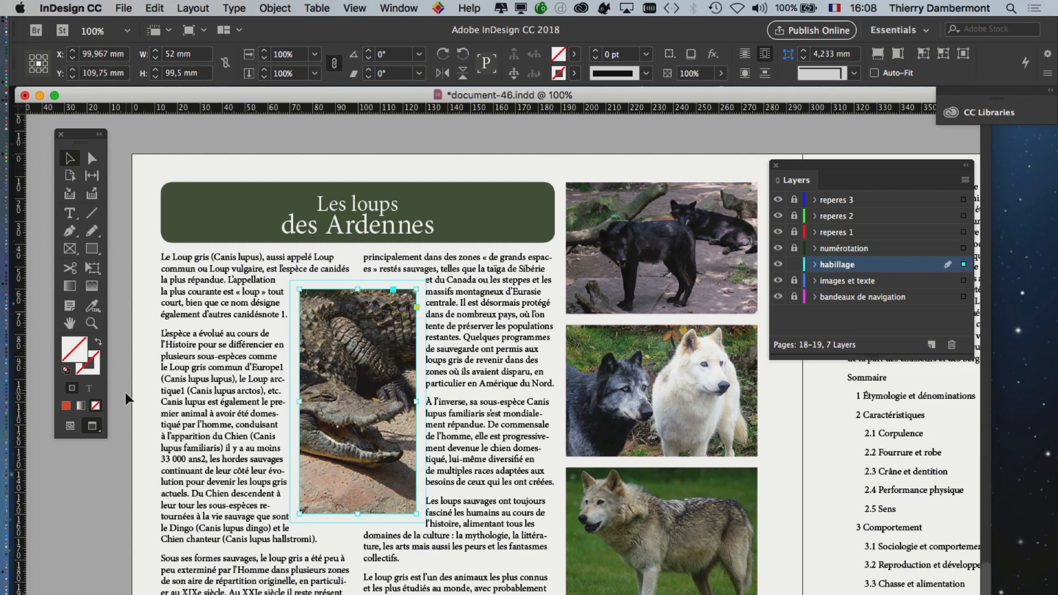
# Scale the crocodile picture together with its frame about its center to about 36 × 69 mm using the Free Transform tool.
pyautogui.moveTo(78, 135); pyautogui.dragTo(195, 147)
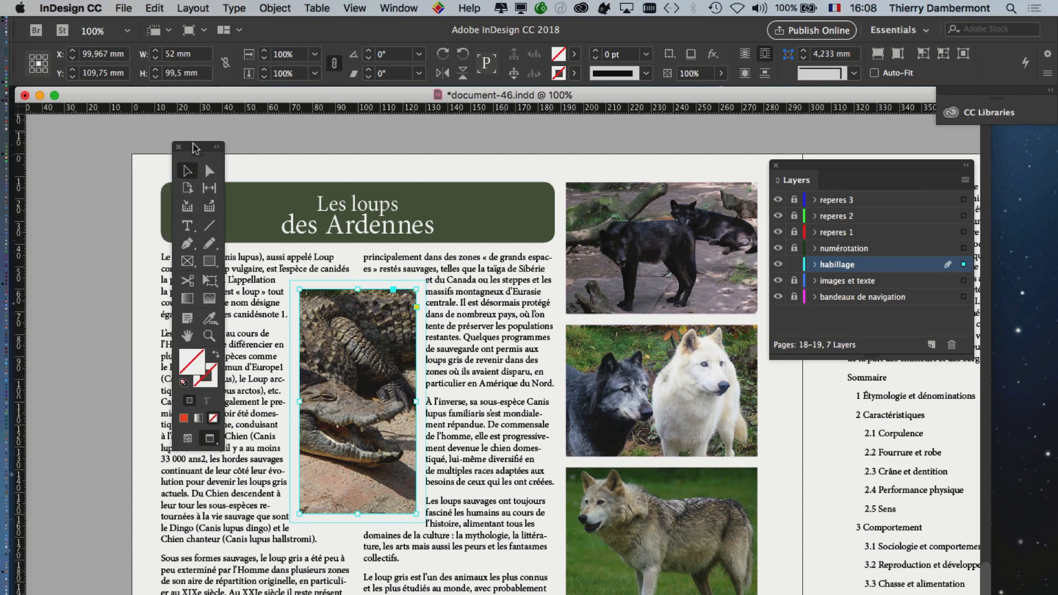
pyautogui.press('super+equal')
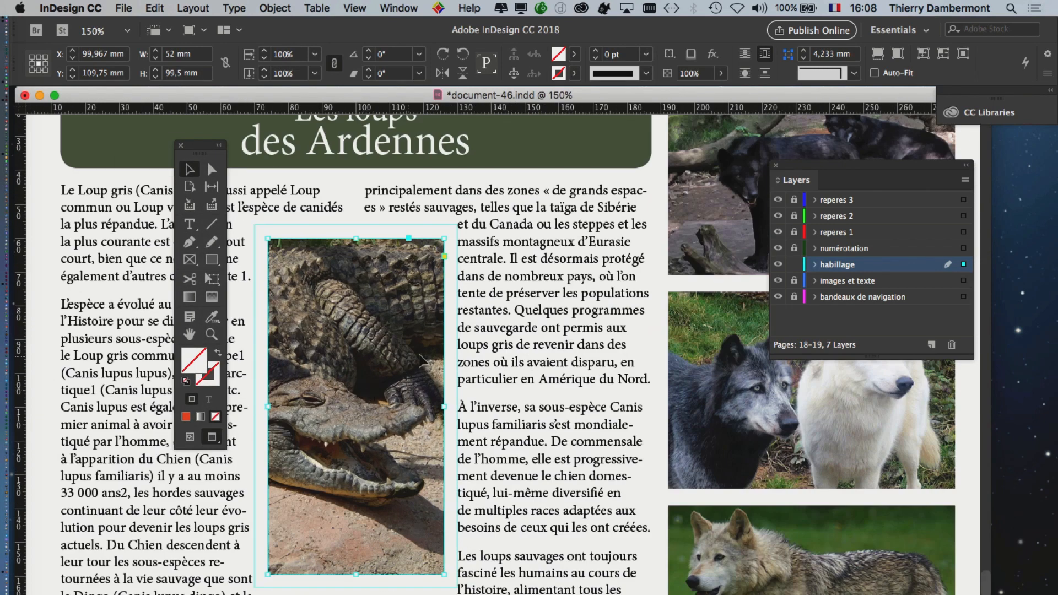
pyautogui.moveTo(399, 357); pyautogui.dragTo(394, 234)
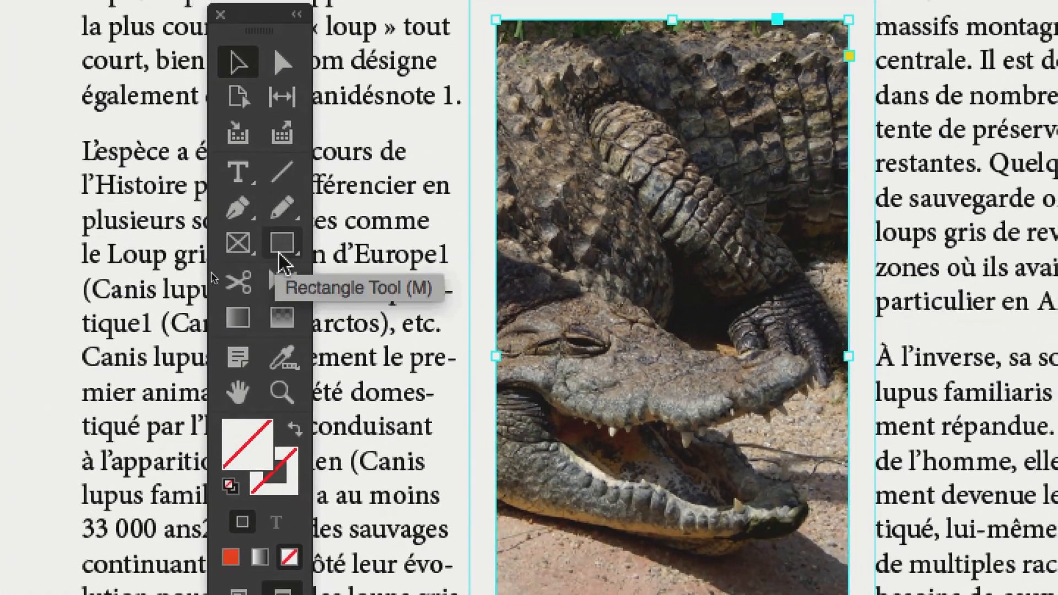
pyautogui.click(315, 411)
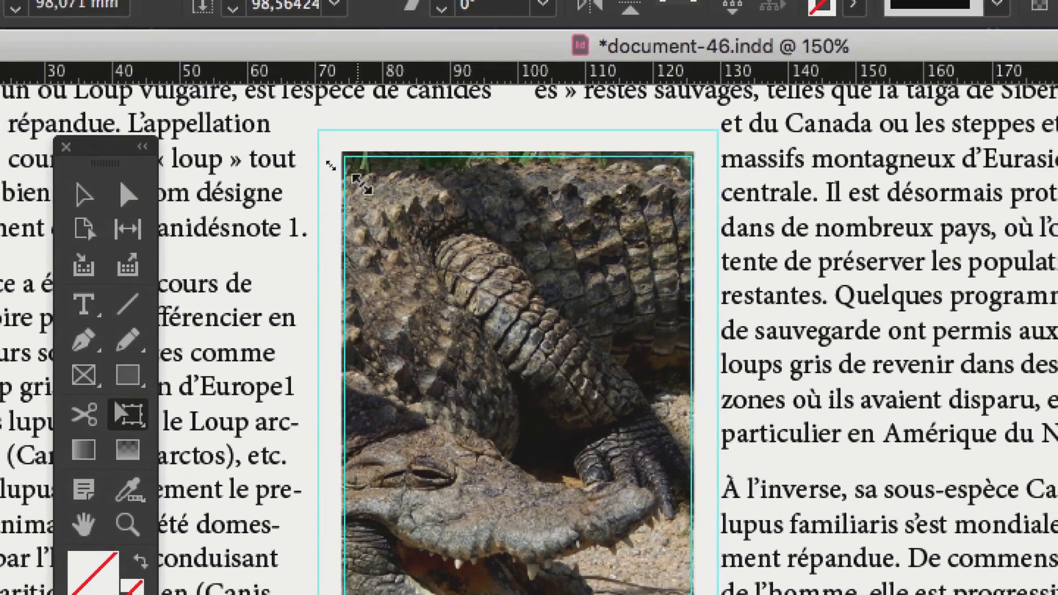
pyautogui.moveTo(356, 167); pyautogui.dragTo(394, 238)
pyautogui.moveTo(368, 197); pyautogui.dragTo(324, 153)
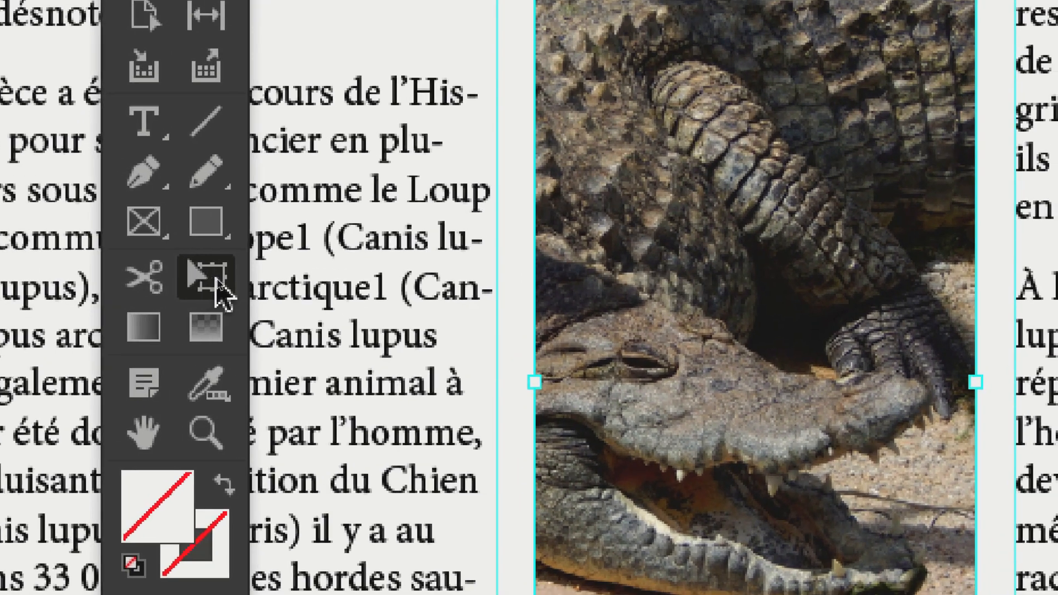
pyautogui.moveTo(299, 187); pyautogui.dragTo(342, 227)
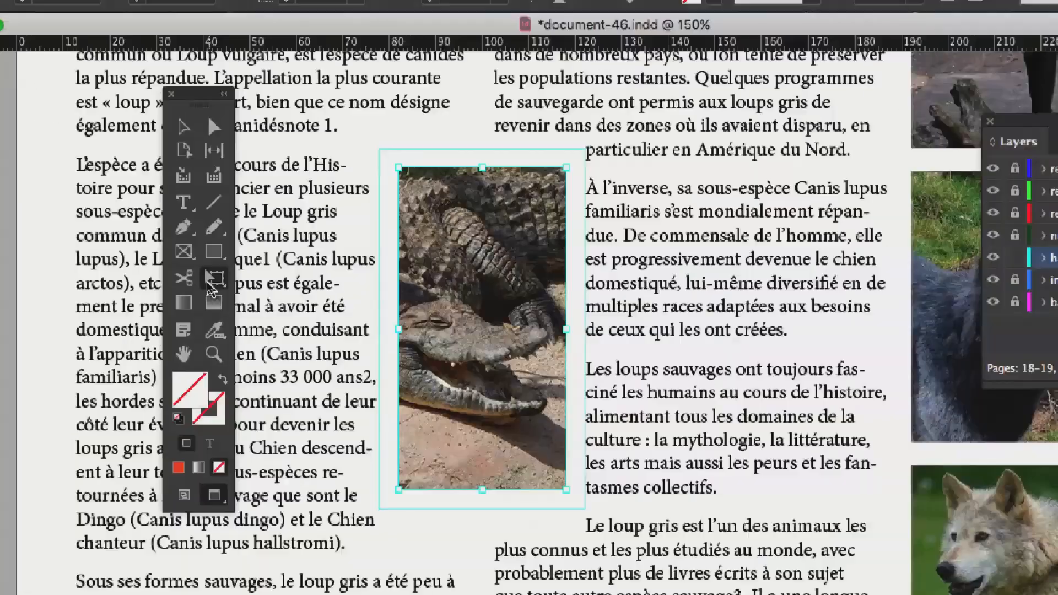
# Move the reduced crocodile picture up along the gap between the columns to Y 84,75 mm, keeping the toolbox clear of the text.
pyautogui.press('super+1')
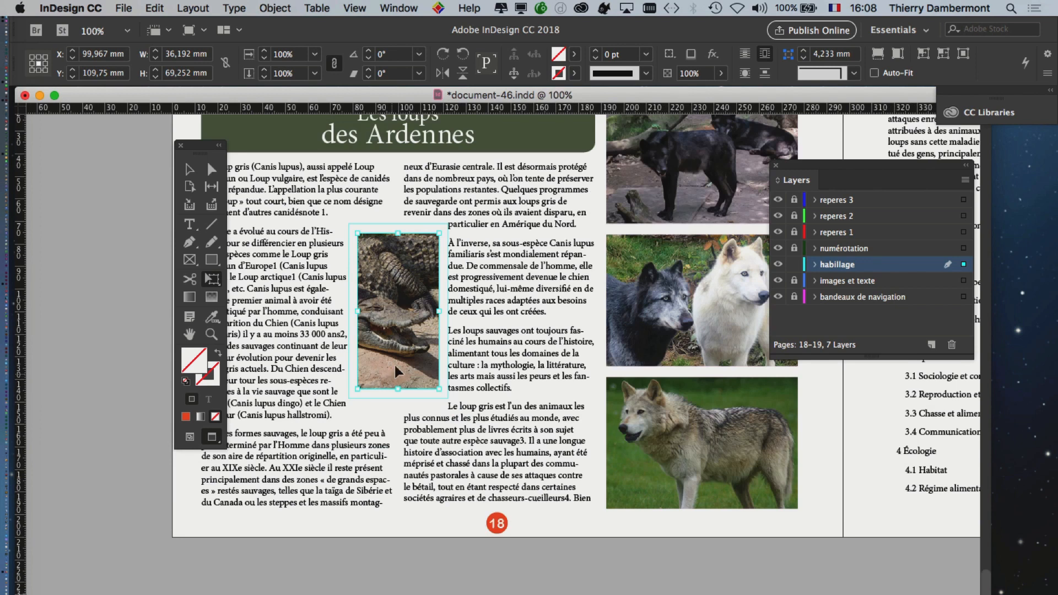
pyautogui.moveTo(419, 276); pyautogui.dragTo(427, 220)
pyautogui.scroll(1, 517, 286)
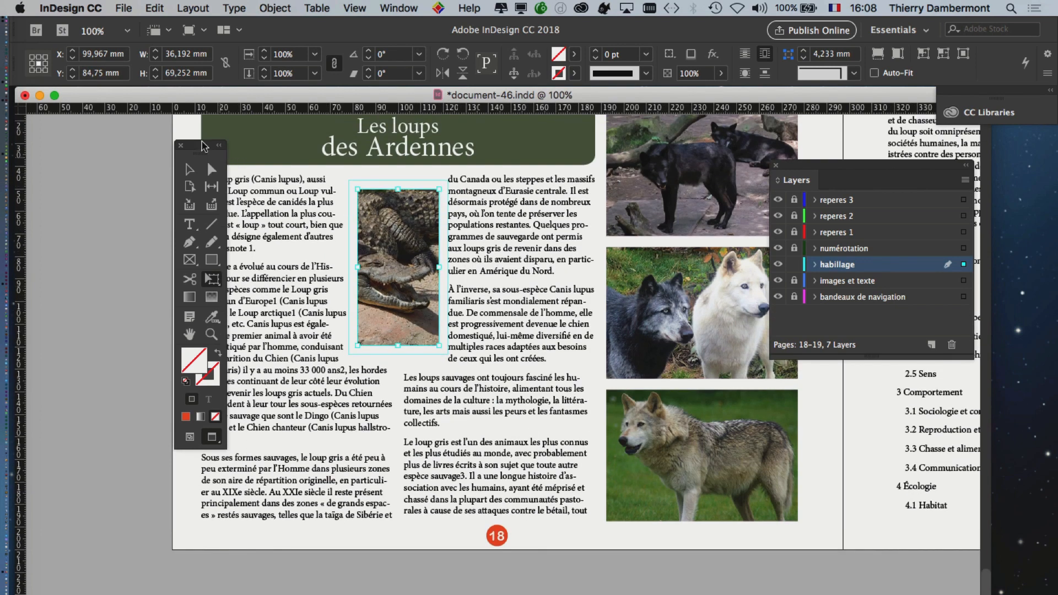
pyautogui.moveTo(206, 146); pyautogui.dragTo(140, 148)
pyautogui.scroll(5, 440, 271)
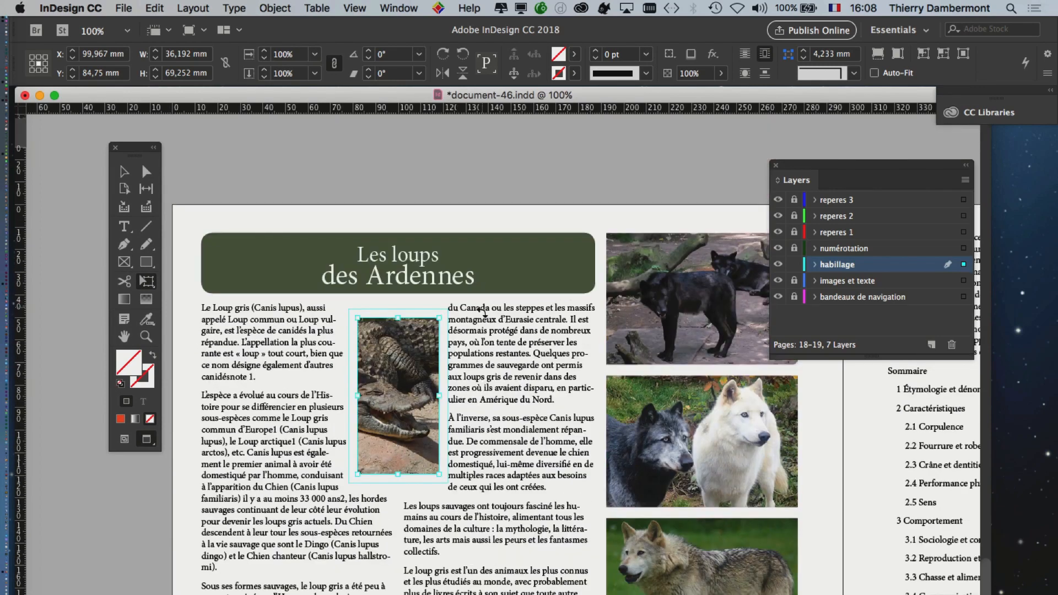
# Nudge the crocodile picture up in small increments to Y 78,75 mm.
pyautogui.scroll(-2, 431, 305)
pyautogui.press('Up')
pyautogui.press('Up')
pyautogui.press('Up')
pyautogui.press('Up')
pyautogui.press('Up')
pyautogui.press('Up')
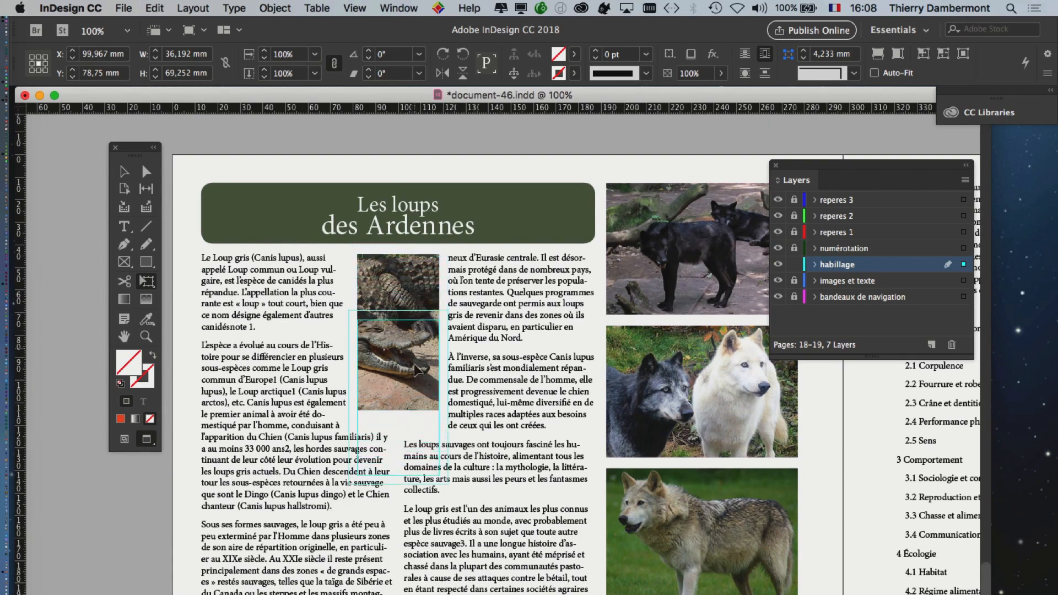
# Move the crocodile picture down between the columns to about Y 144 mm with X kept at 99,967 mm, and deselect it.
pyautogui.moveTo(416, 369); pyautogui.dragTo(418, 407)
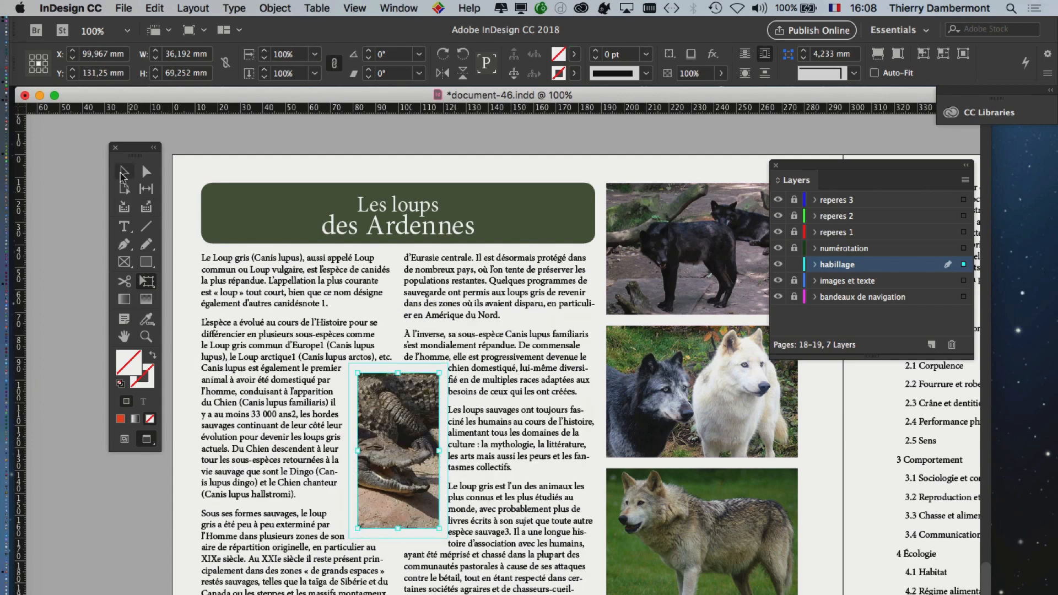
pyautogui.click(127, 172)
pyautogui.click(197, 145)
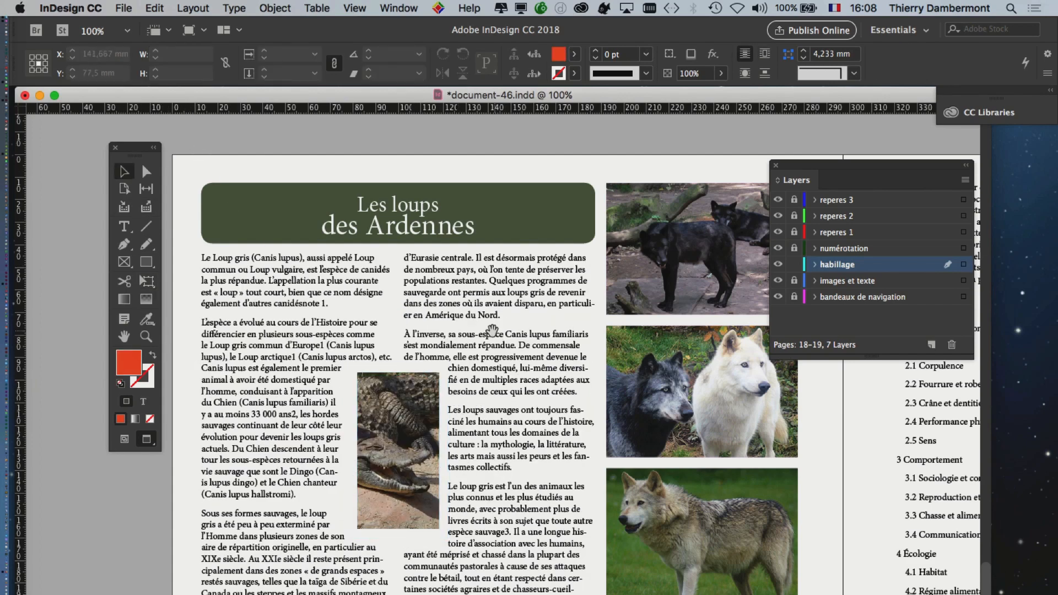
pyautogui.moveTo(491, 330); pyautogui.dragTo(489, 248)
pyautogui.moveTo(412, 325); pyautogui.dragTo(419, 345)
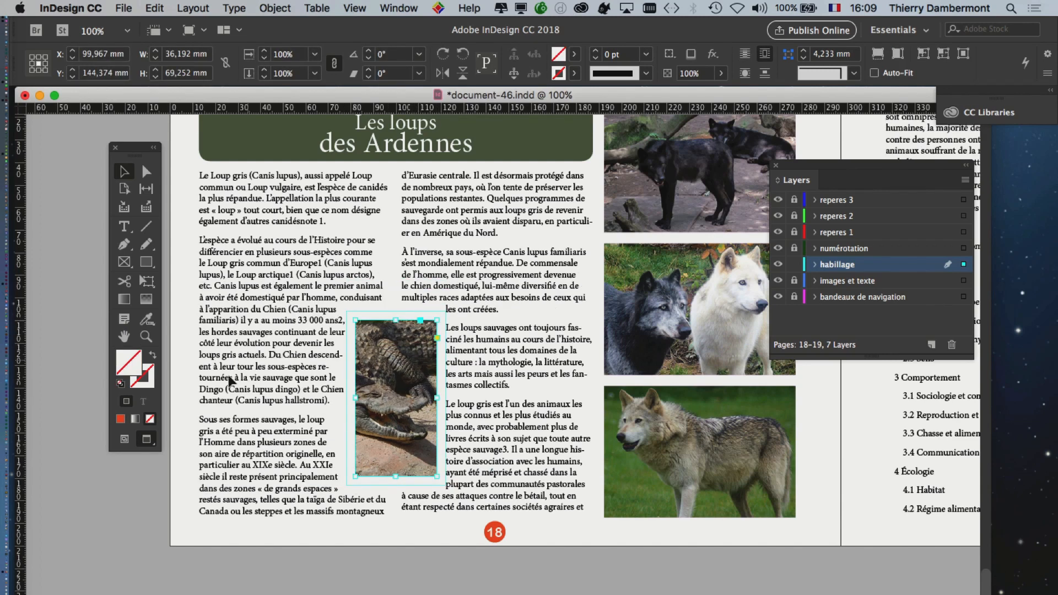
pyautogui.click(133, 490)
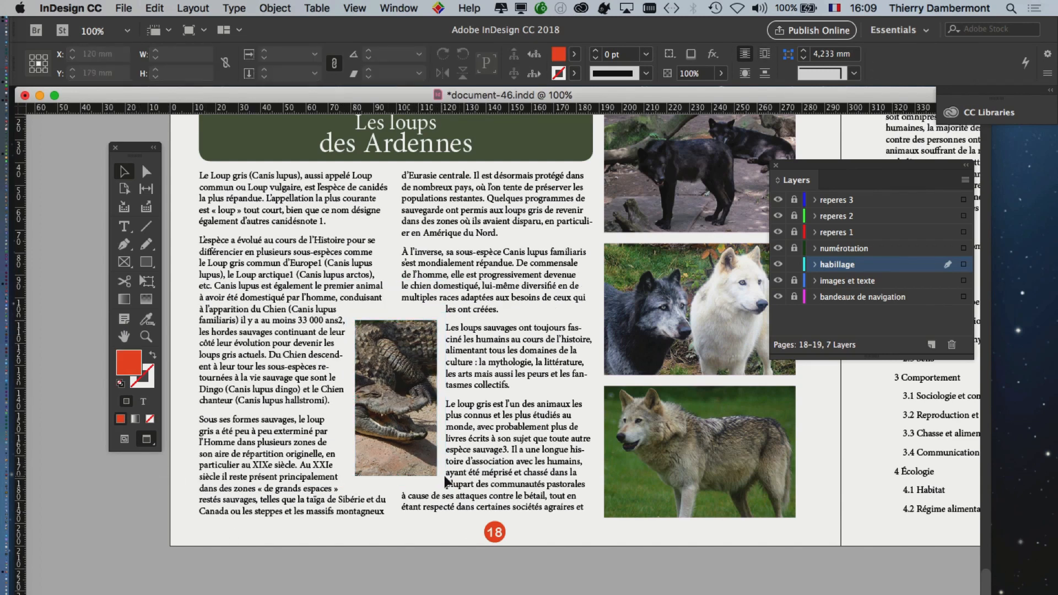
# Switch the document to Normal screen mode to show the guides, frame edges and hidden characters.
pyautogui.press('super+minus')
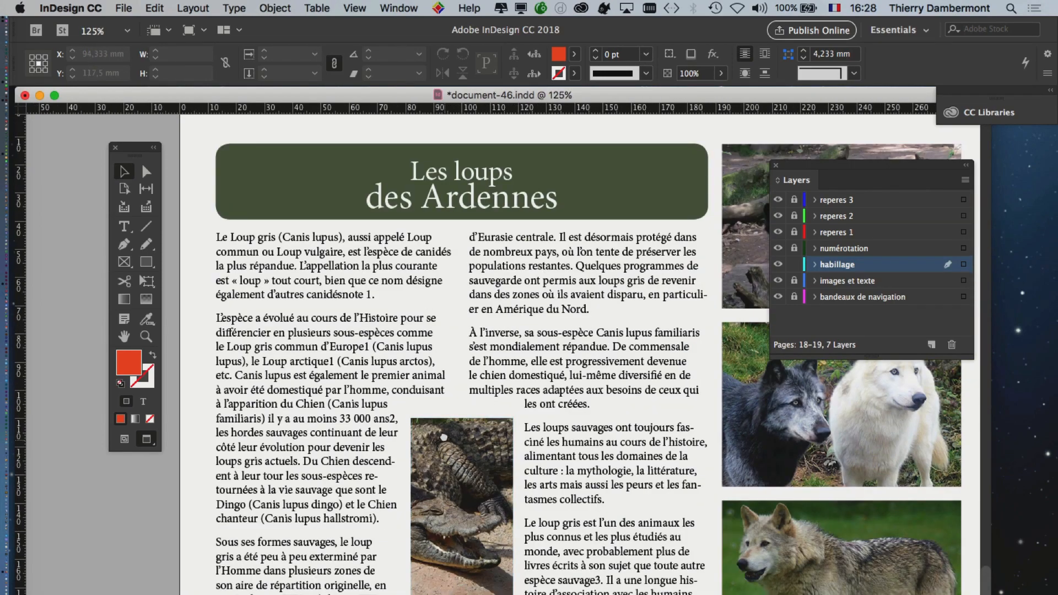
pyautogui.moveTo(443, 436); pyautogui.dragTo(450, 304)
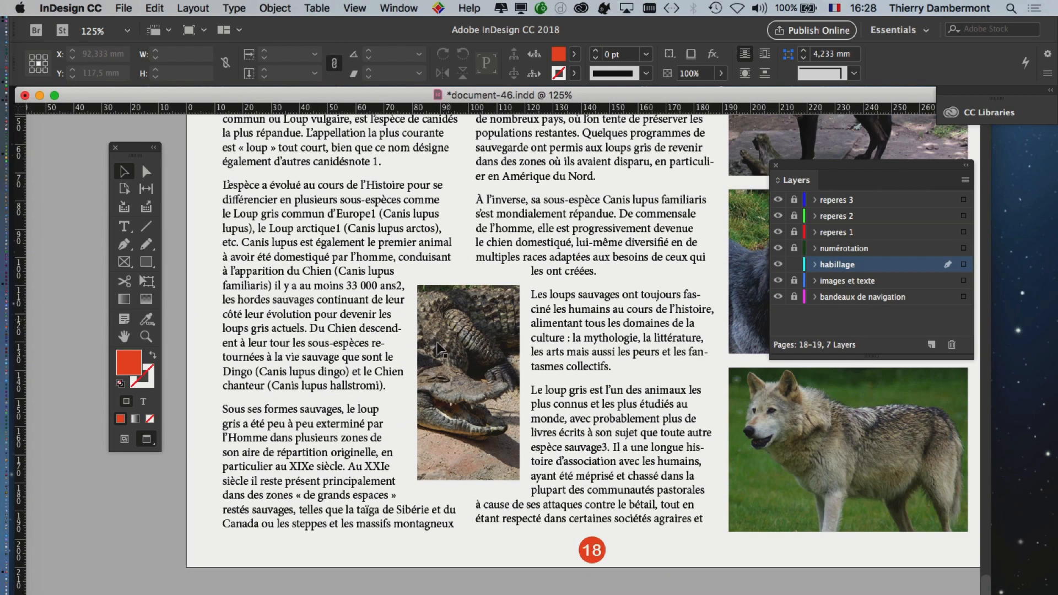
pyautogui.click(447, 304)
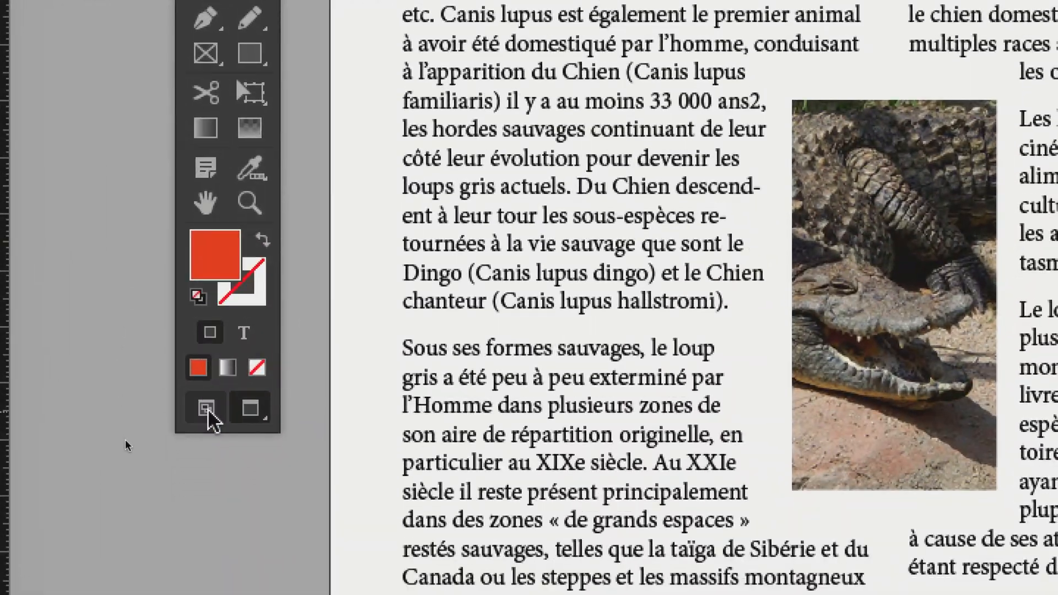
pyautogui.click(213, 503)
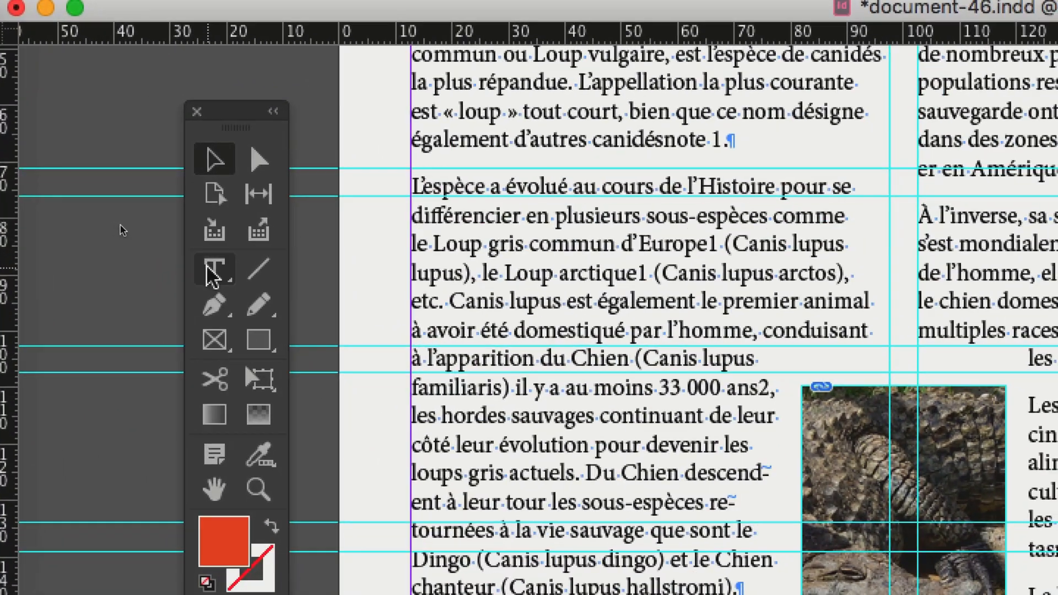
# Lock the habillage layer, then unlock the images et texte layer and make it active for editing with the Type tool.
pyautogui.click(212, 271)
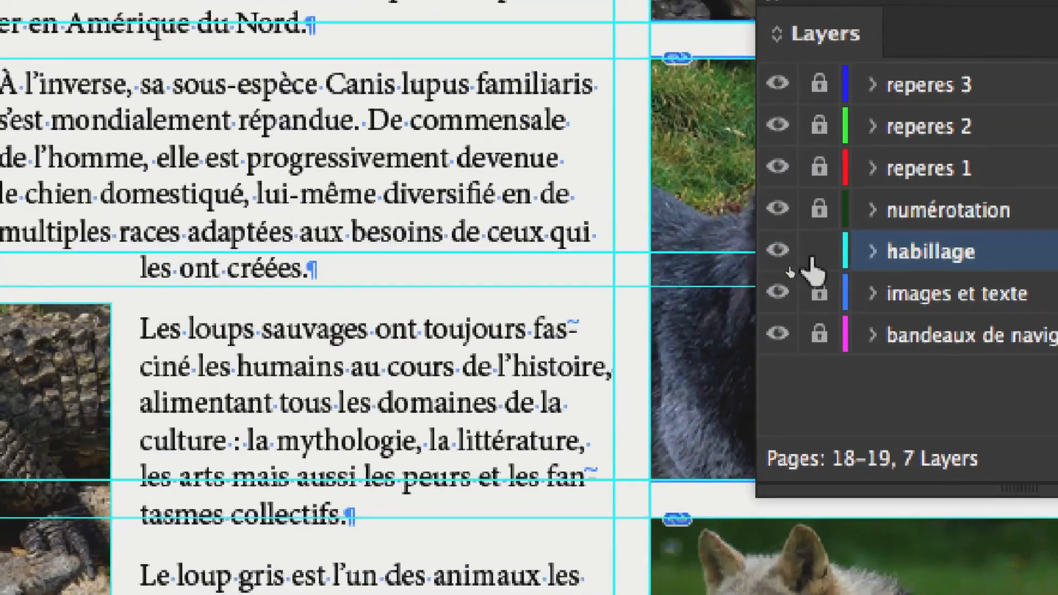
pyautogui.click(819, 251)
pyautogui.click(819, 293)
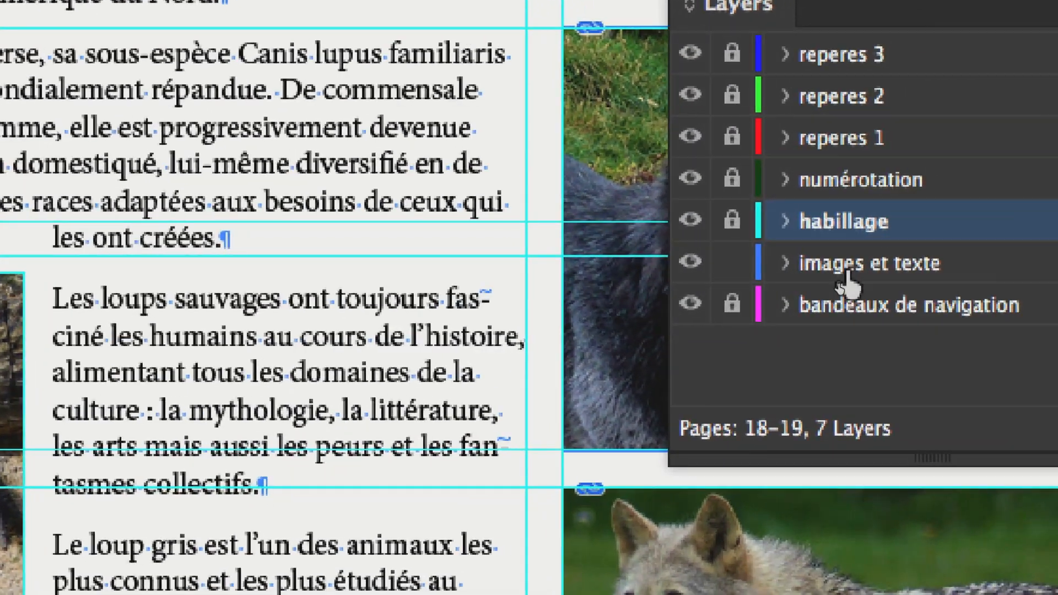
pyautogui.click(847, 276)
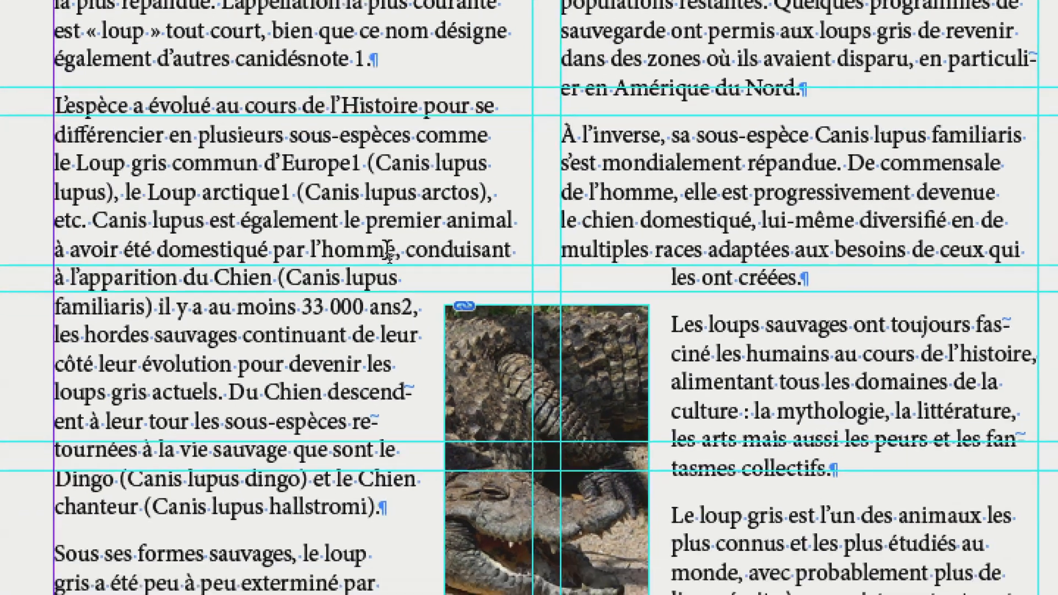
# Select the entire article text and justify its paragraphs with the last line aligned left.
pyautogui.hotkey('ctrl', 'a')
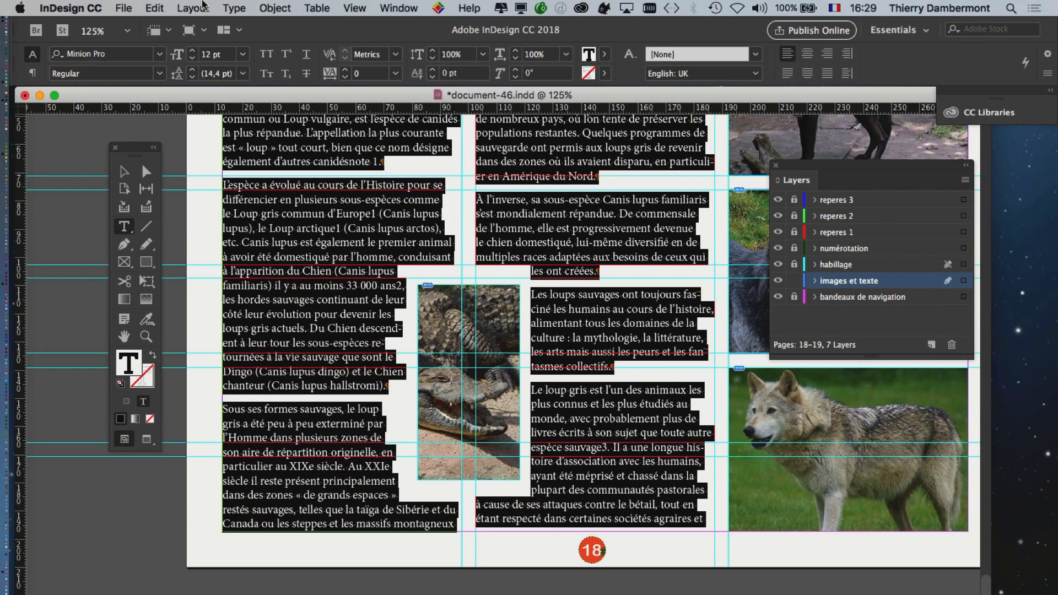
pyautogui.click(234, 8)
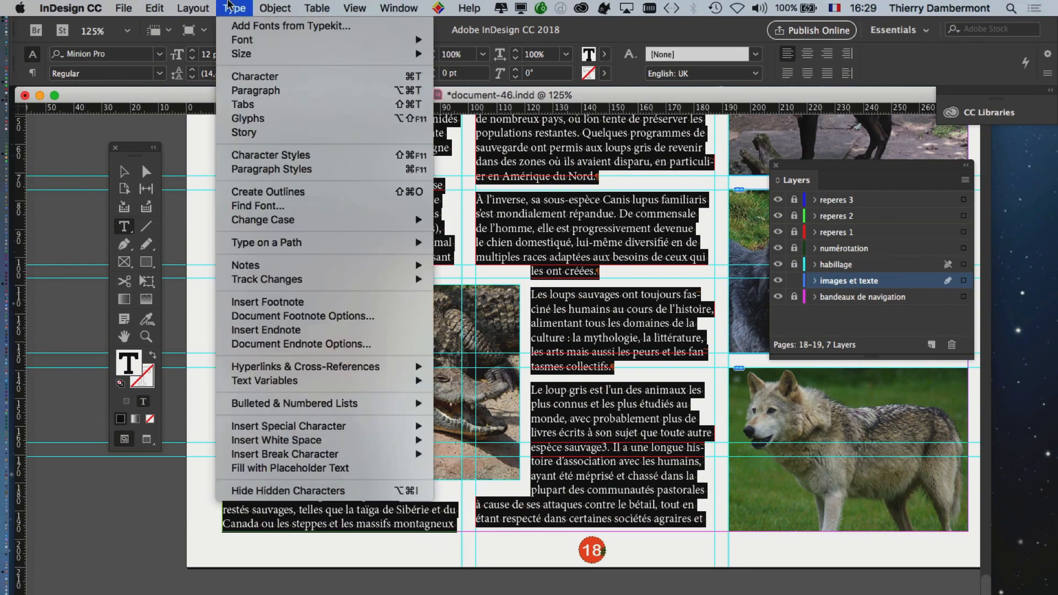
pyautogui.click(271, 94)
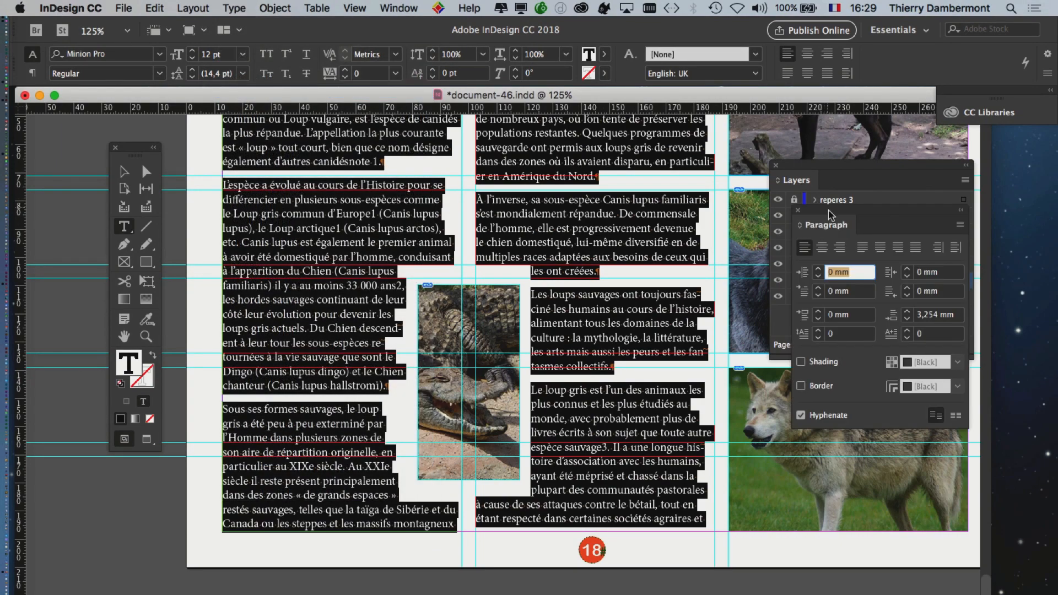
pyautogui.moveTo(831, 214); pyautogui.dragTo(606, 165)
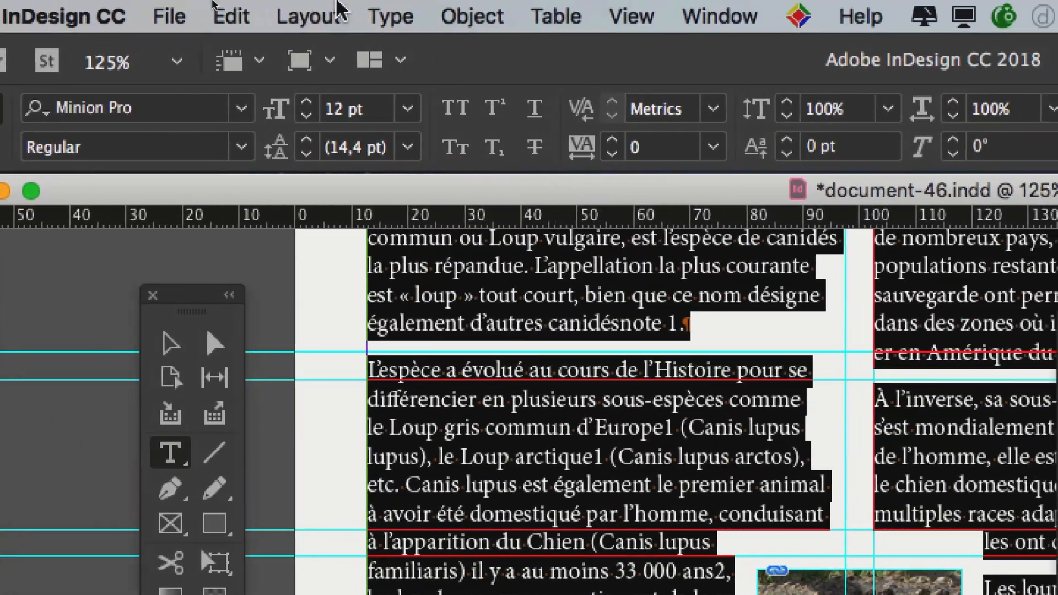
pyautogui.click(385, 14)
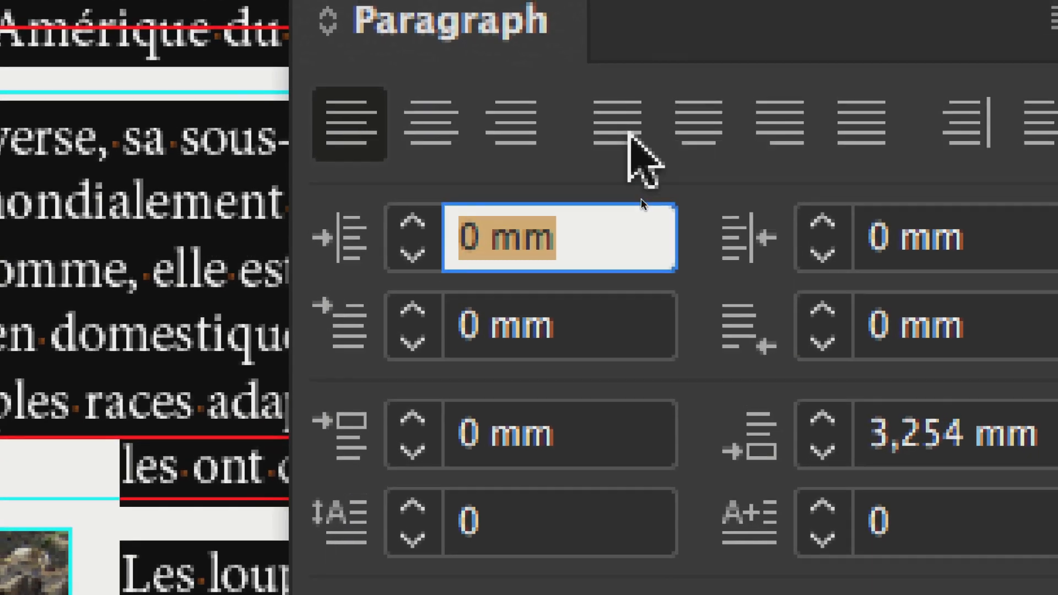
pyautogui.click(634, 144)
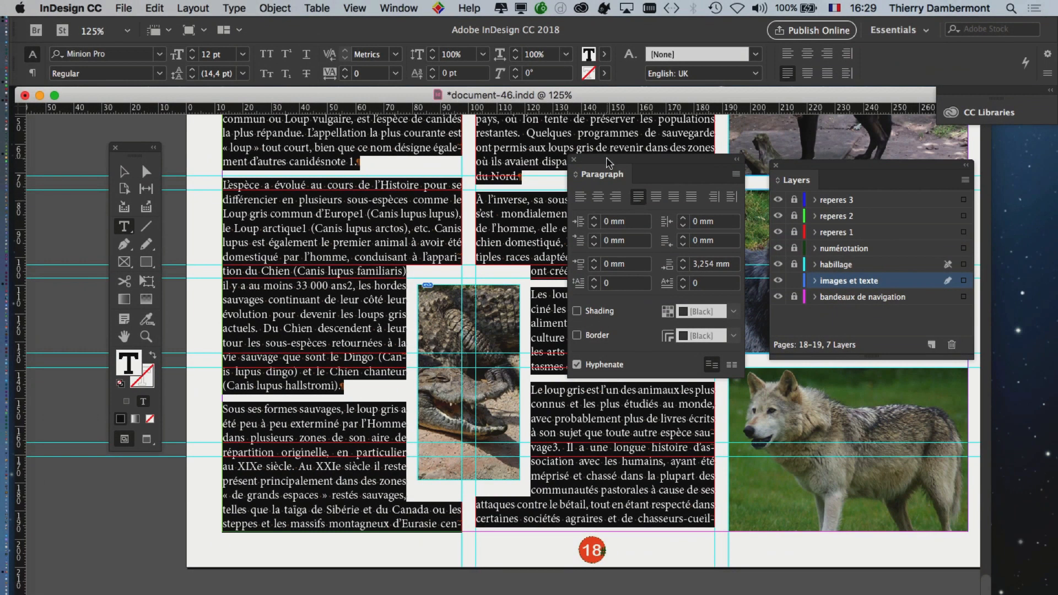
# Move the paragraph settings clear of the article, leave text editing and return the document to Preview screen mode.
pyautogui.moveTo(608, 162); pyautogui.dragTo(872, 155)
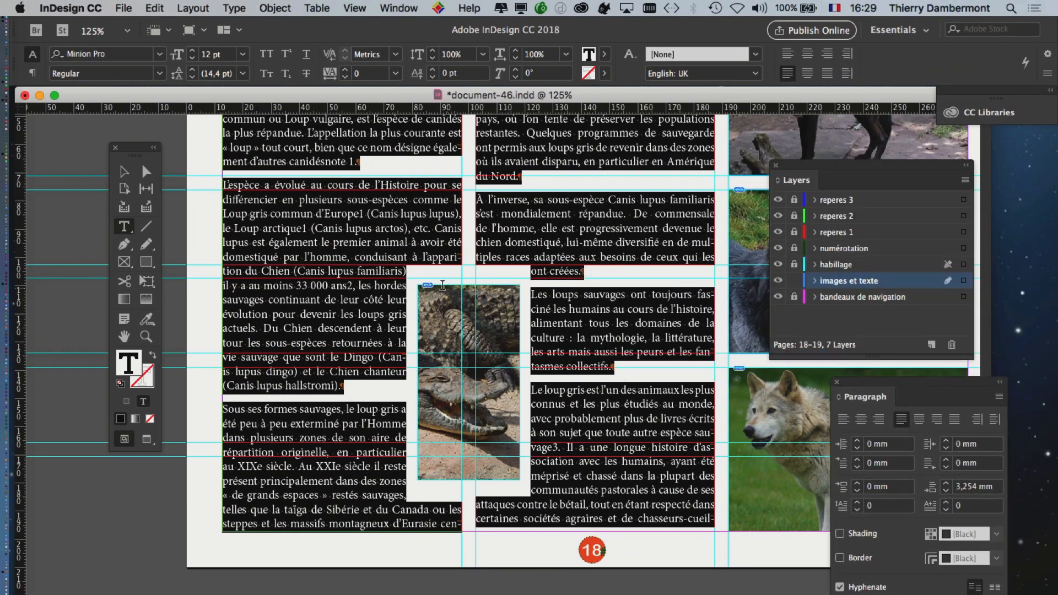
pyautogui.press('Escape')
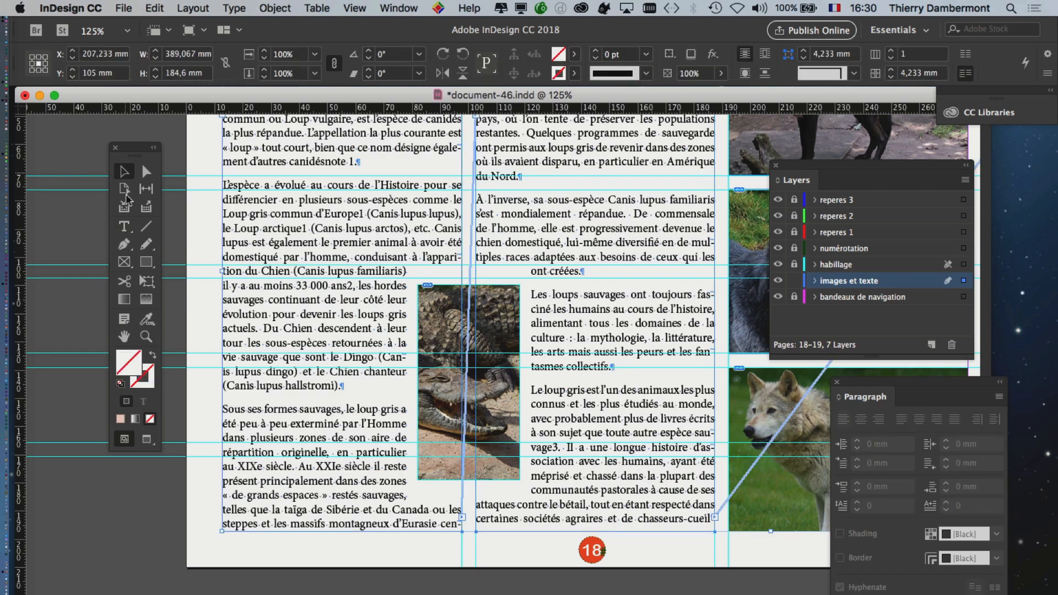
pyautogui.click(144, 442)
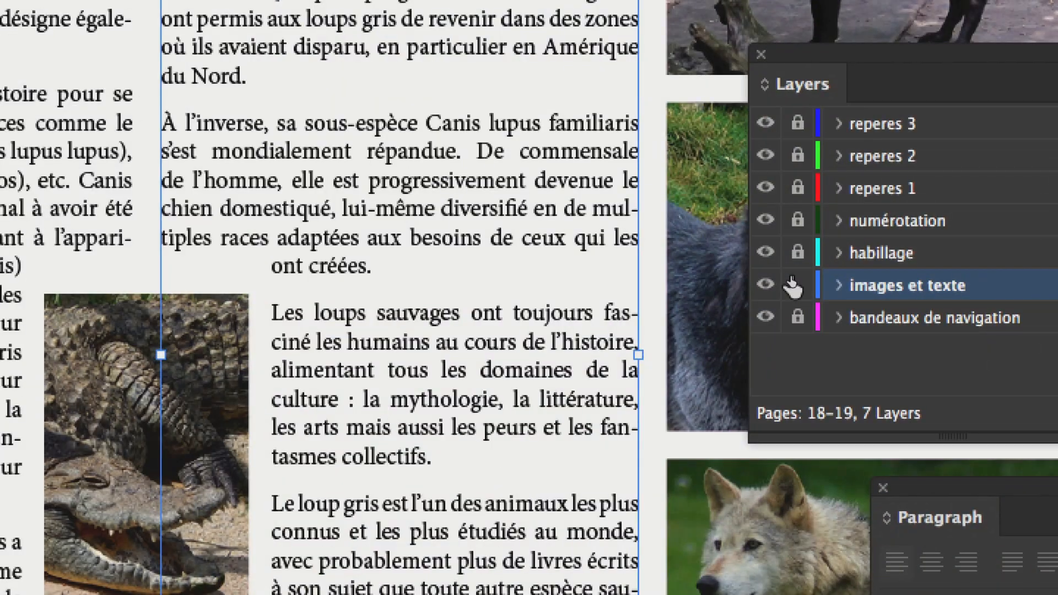
# Lock the images et texte layer, unlock and activate the habillage layer, and select the crocodile picture.
pyautogui.click(792, 281)
pyautogui.click(793, 265)
pyautogui.click(824, 269)
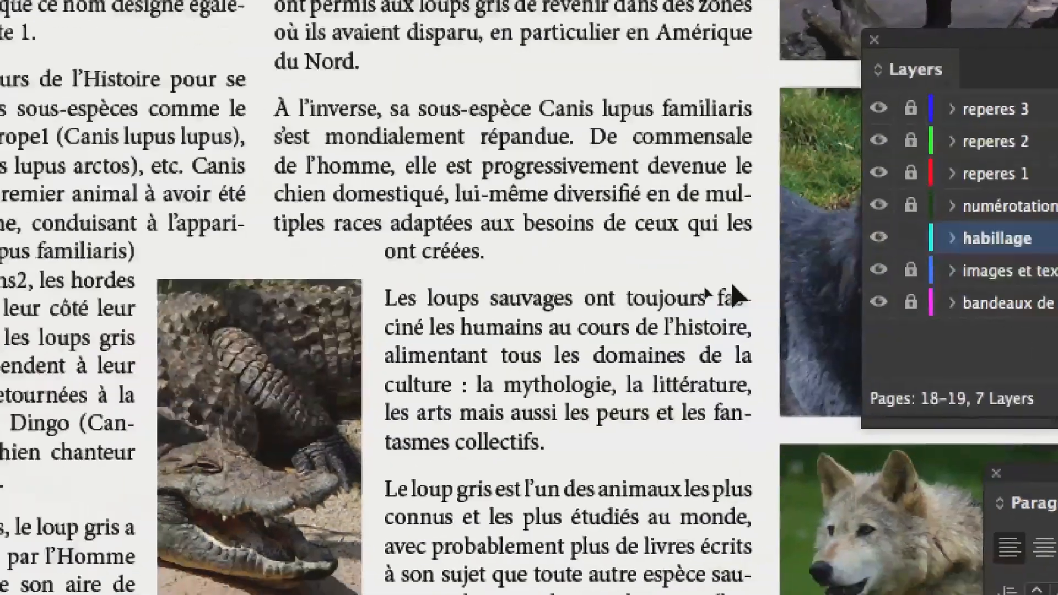
pyautogui.click(160, 388)
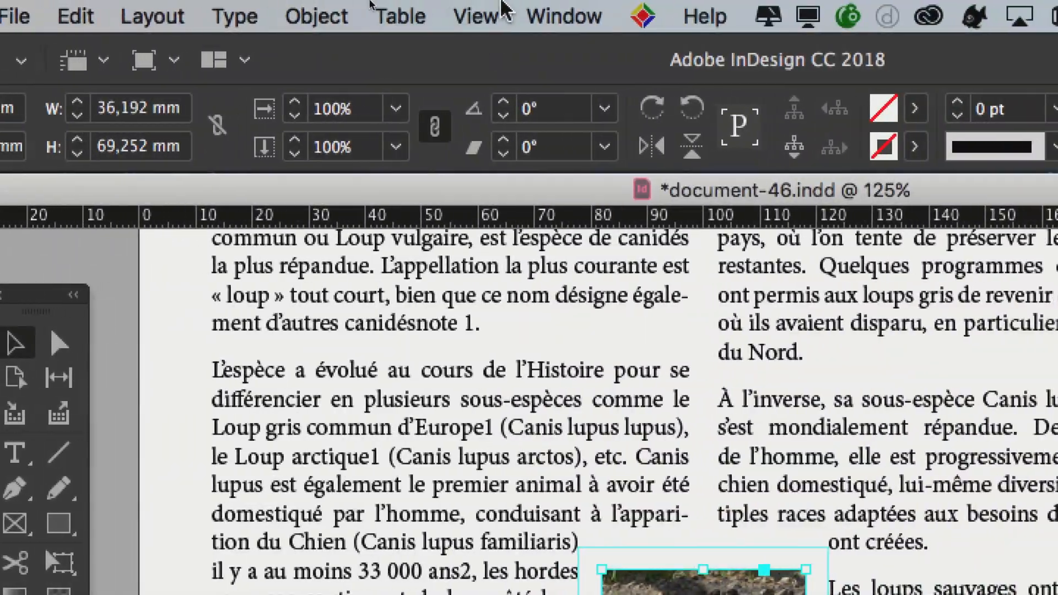
# Open the Text Wrap settings for the crocodile picture and unlink its four wrap offsets.
pyautogui.click(502, 4)
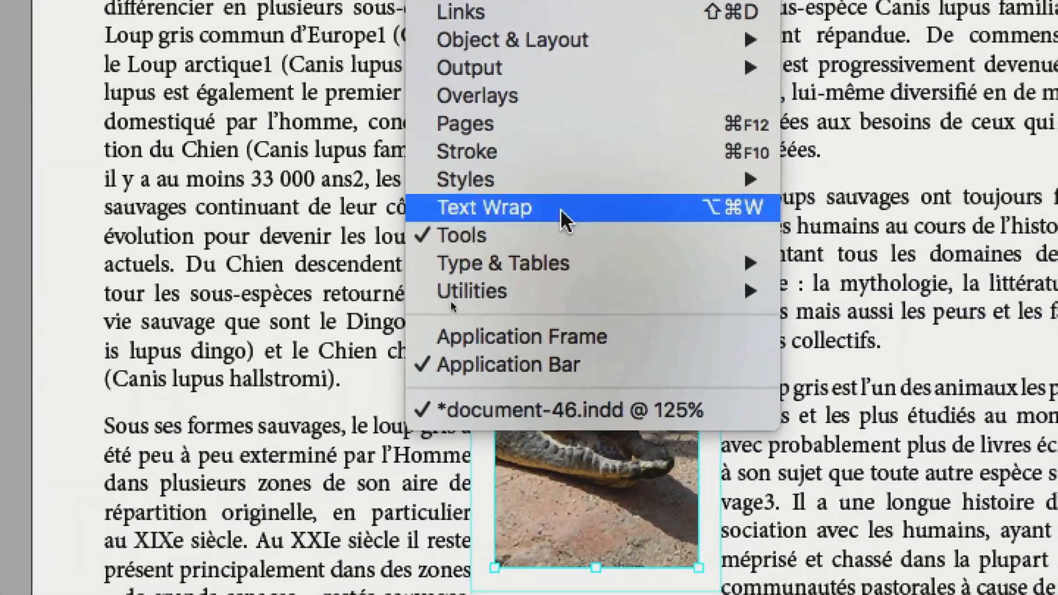
pyautogui.click(529, 256)
pyautogui.moveTo(606, 81); pyautogui.dragTo(833, 191)
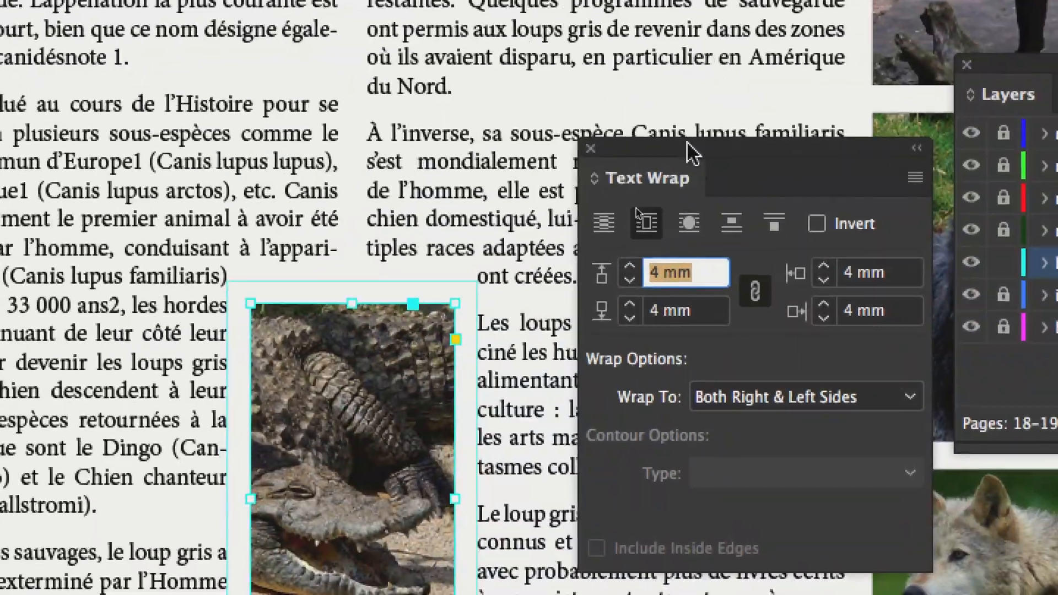
pyautogui.click(901, 344)
pyautogui.click(710, 190)
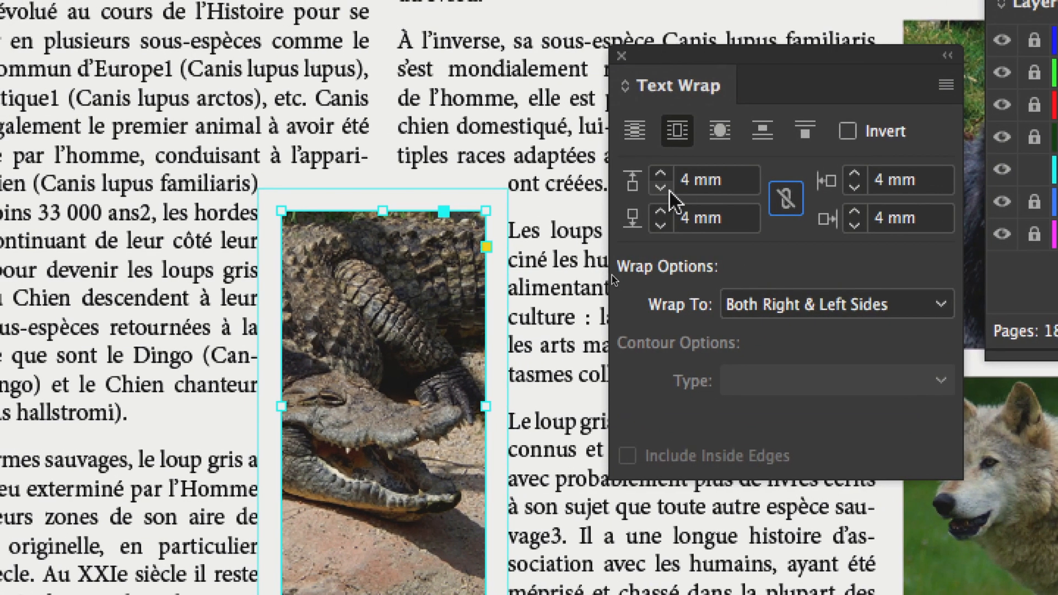
# Set the picture's top wrap offset to 2 mm and bottom offset to 1 mm, closing the Text Wrap settings when done.
pyautogui.click(585, 180)
pyautogui.click(666, 187)
pyautogui.click(666, 187)
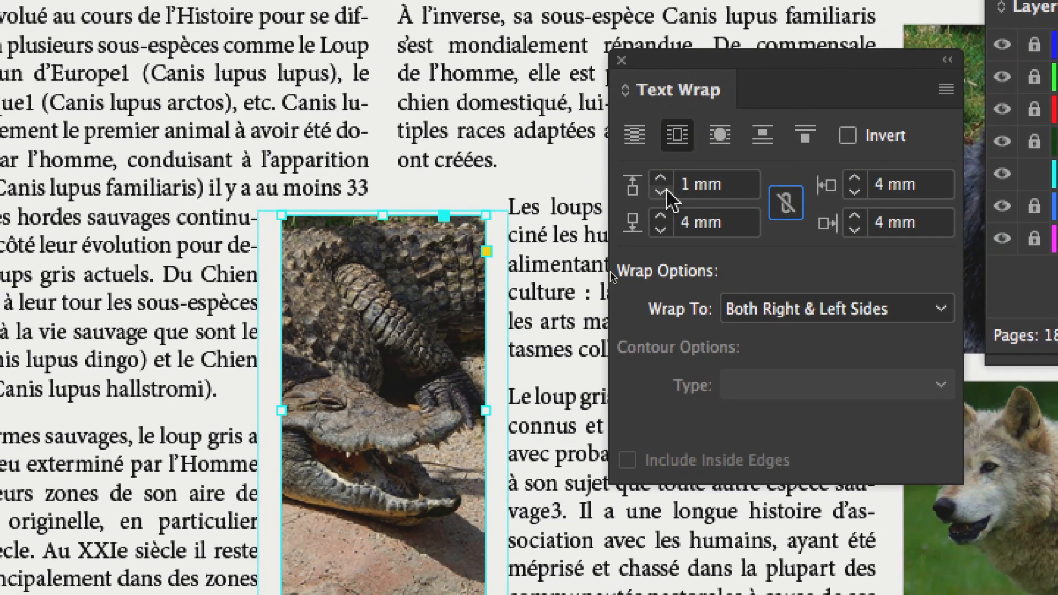
pyautogui.click(667, 189)
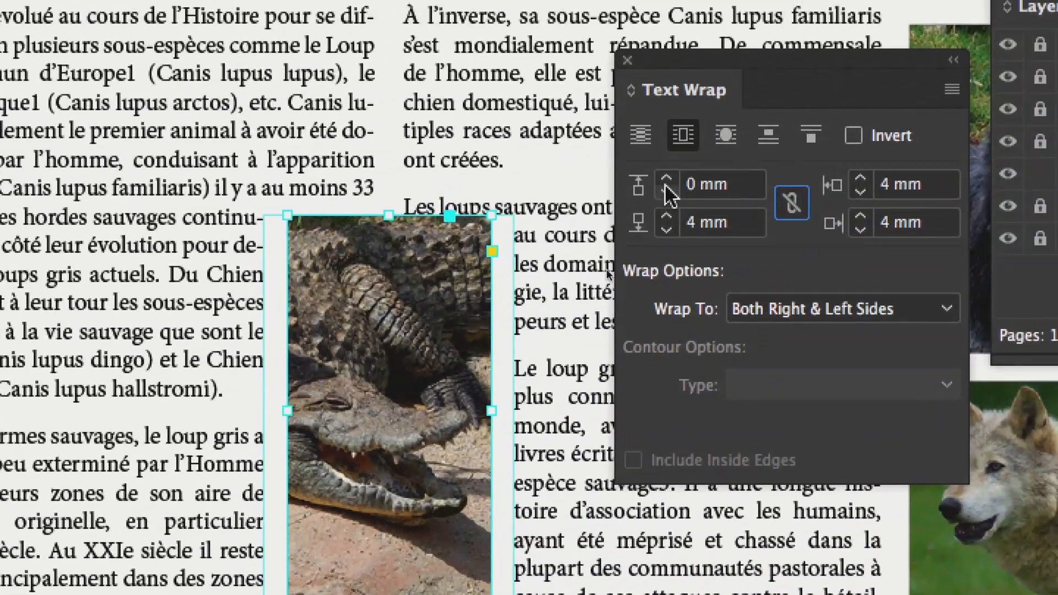
pyautogui.click(668, 179)
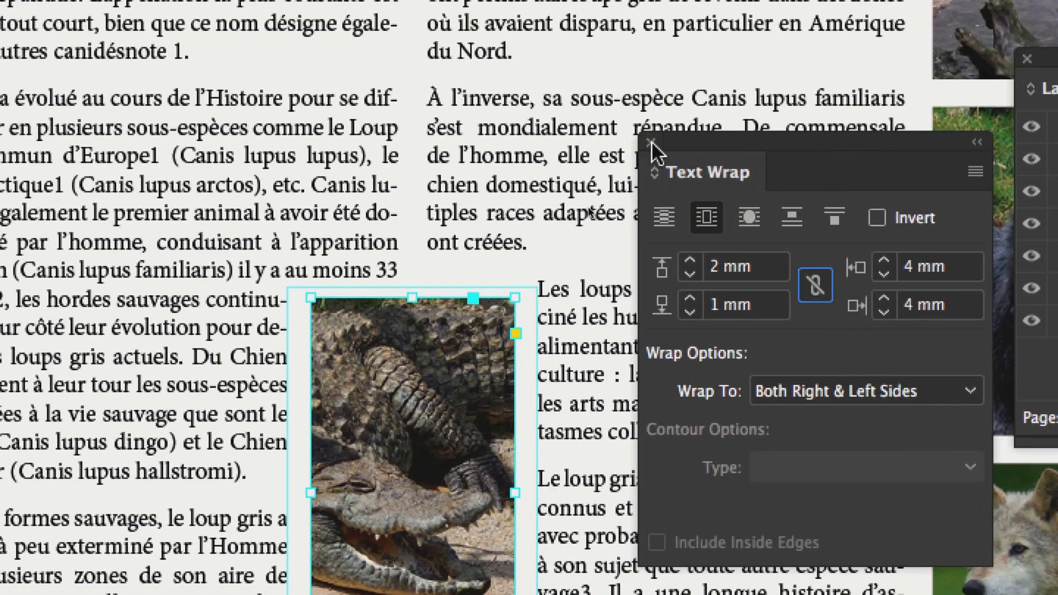
pyautogui.click(623, 34)
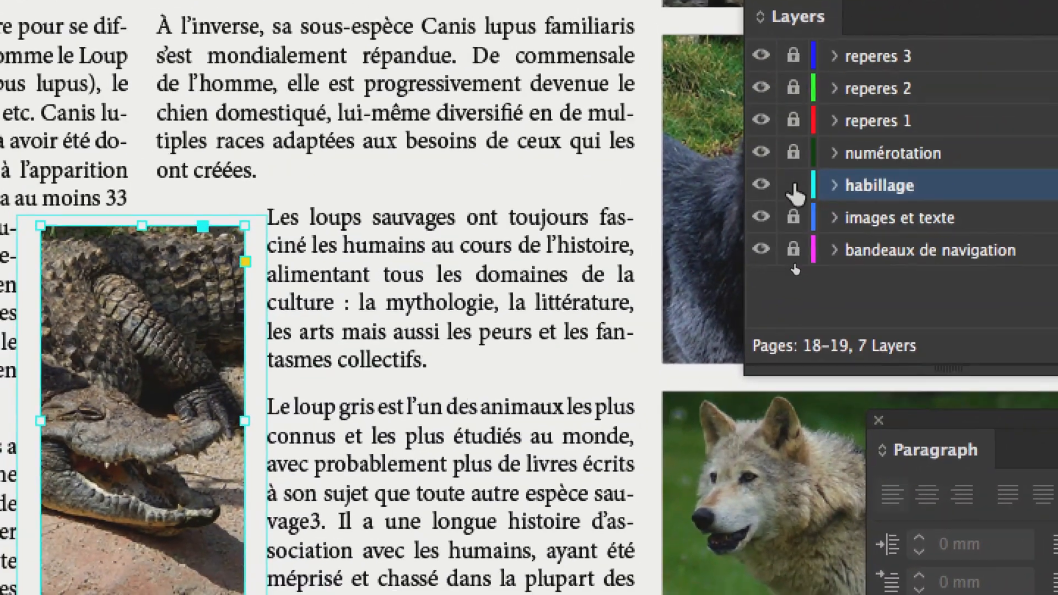
# Lock the habillage layer, then unlock the images et texte layer and make it active.
pyautogui.click(795, 184)
pyautogui.click(796, 199)
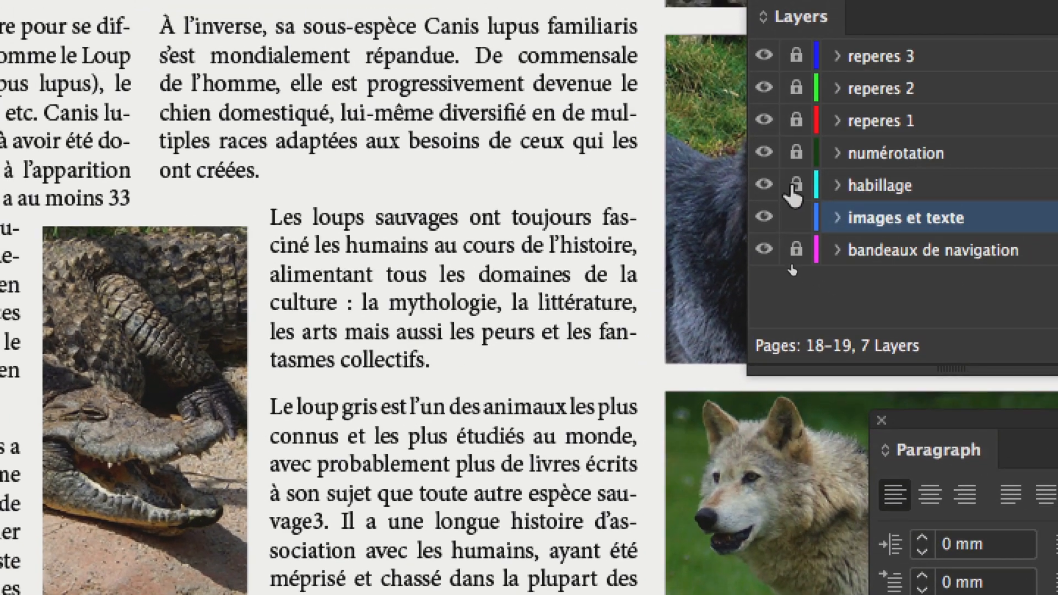
pyautogui.click(777, 172)
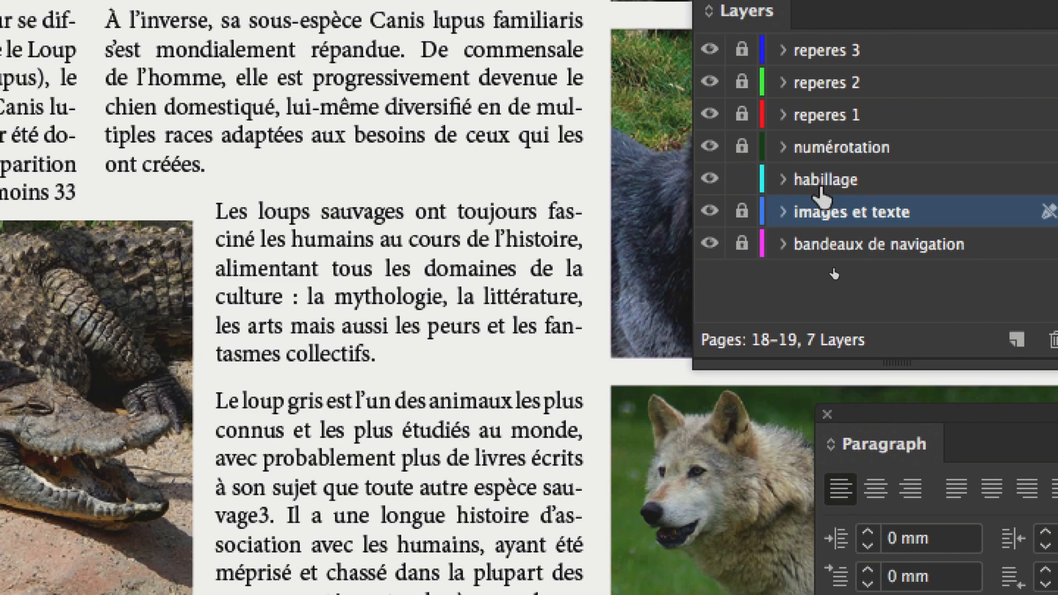
pyautogui.click(867, 165)
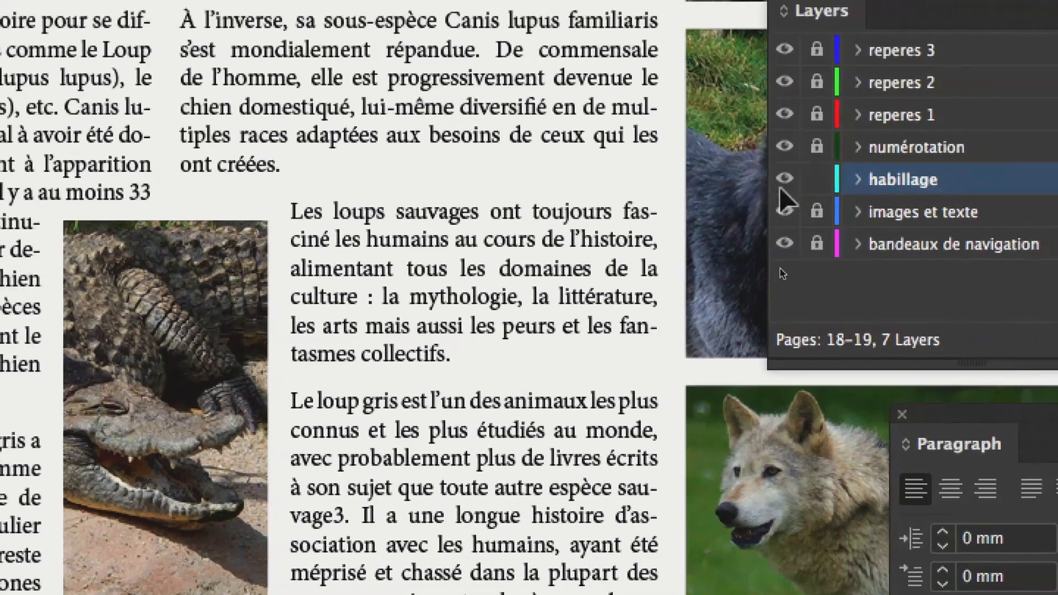
pyautogui.click(908, 174)
pyautogui.click(907, 207)
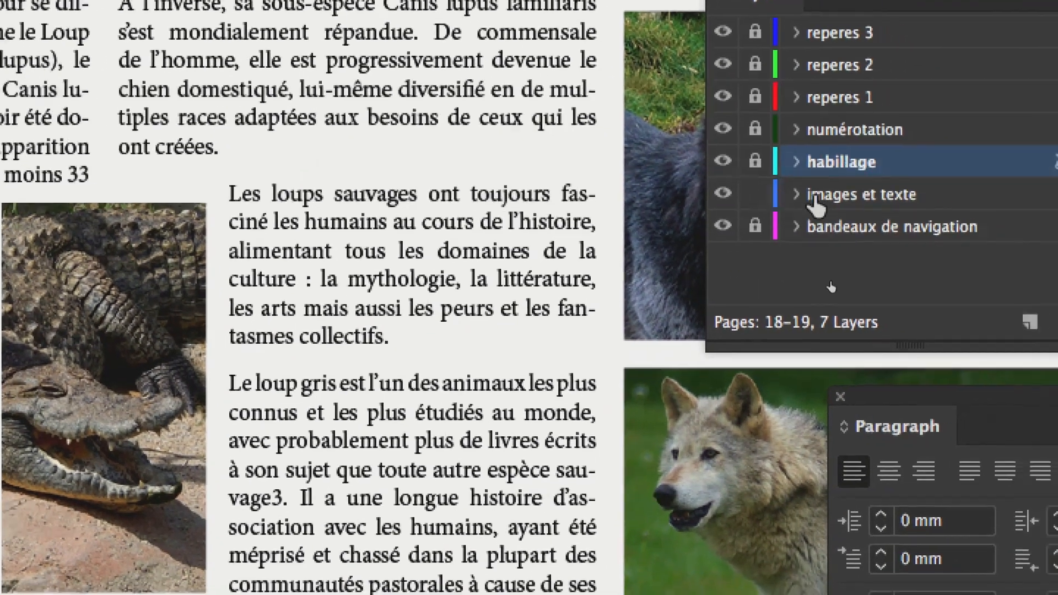
pyautogui.click(855, 195)
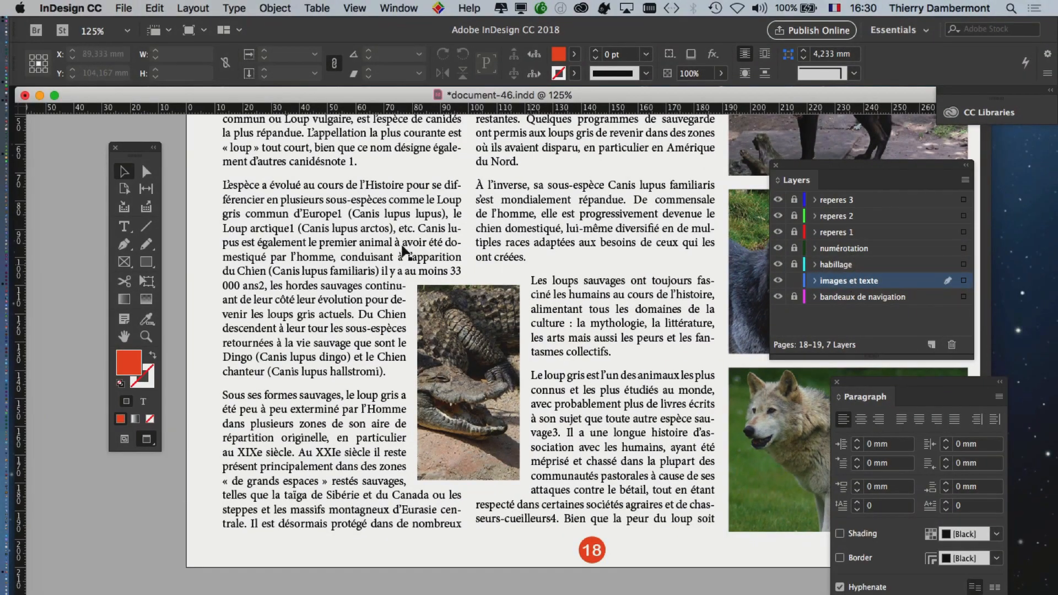
# Switch the document to Normal screen mode and place the Type tool's cursor in the article's first column.
pyautogui.click(126, 227)
pyautogui.click(144, 439)
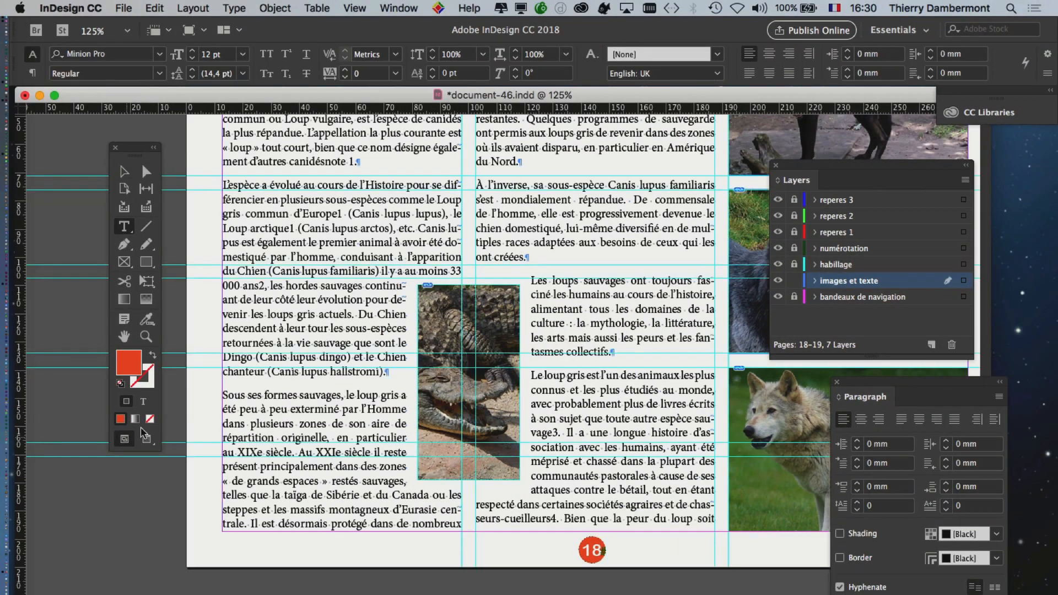
pyautogui.click(395, 241)
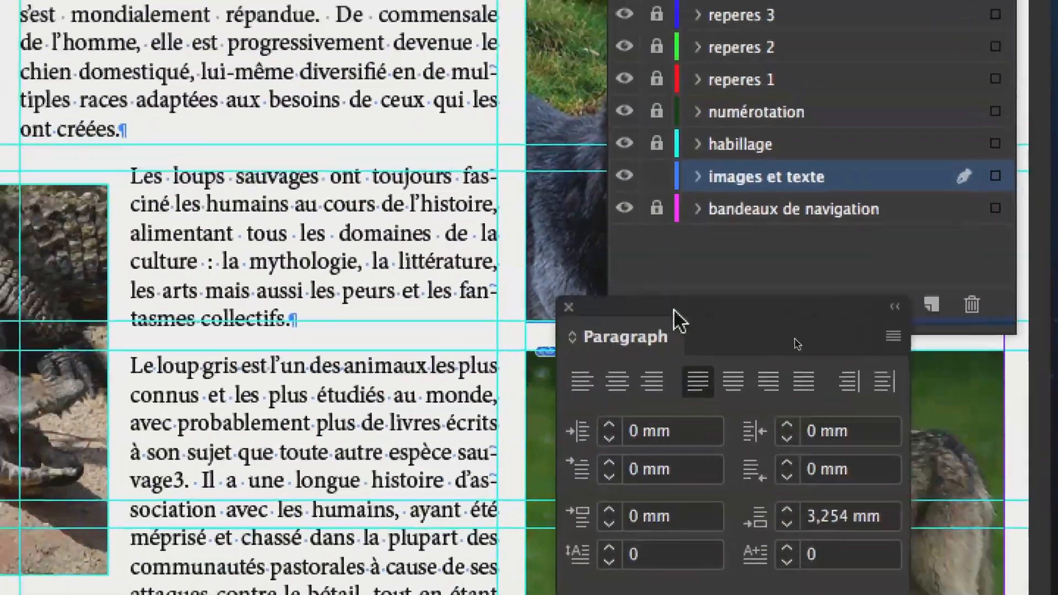
# Close the paragraph settings and move the Layers and Tools panels farther away from the article.
pyautogui.moveTo(673, 310); pyautogui.dragTo(397, 352)
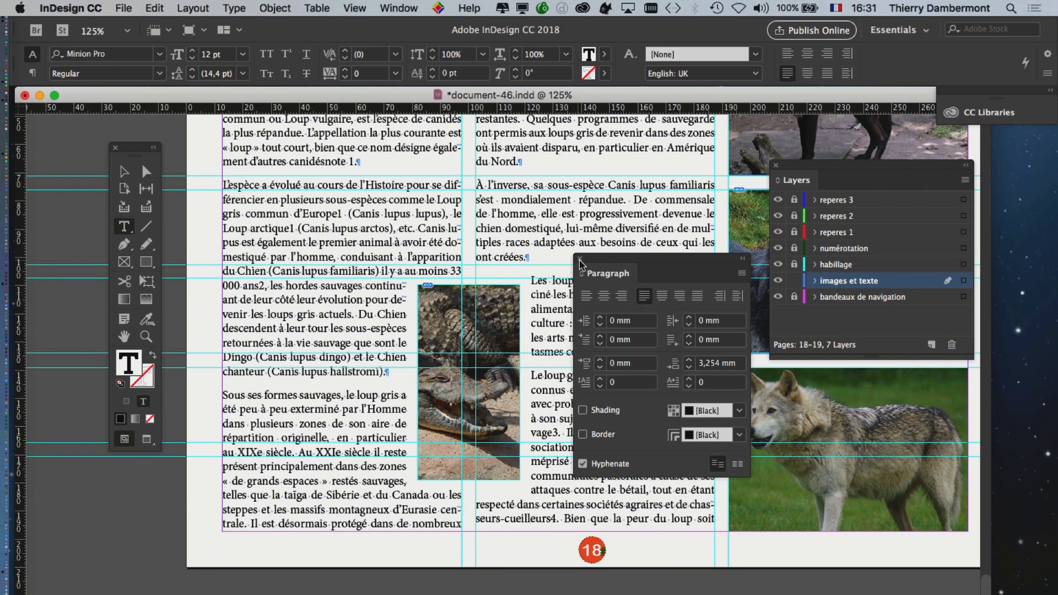
pyautogui.click(580, 259)
pyautogui.moveTo(873, 178); pyautogui.dragTo(880, 180)
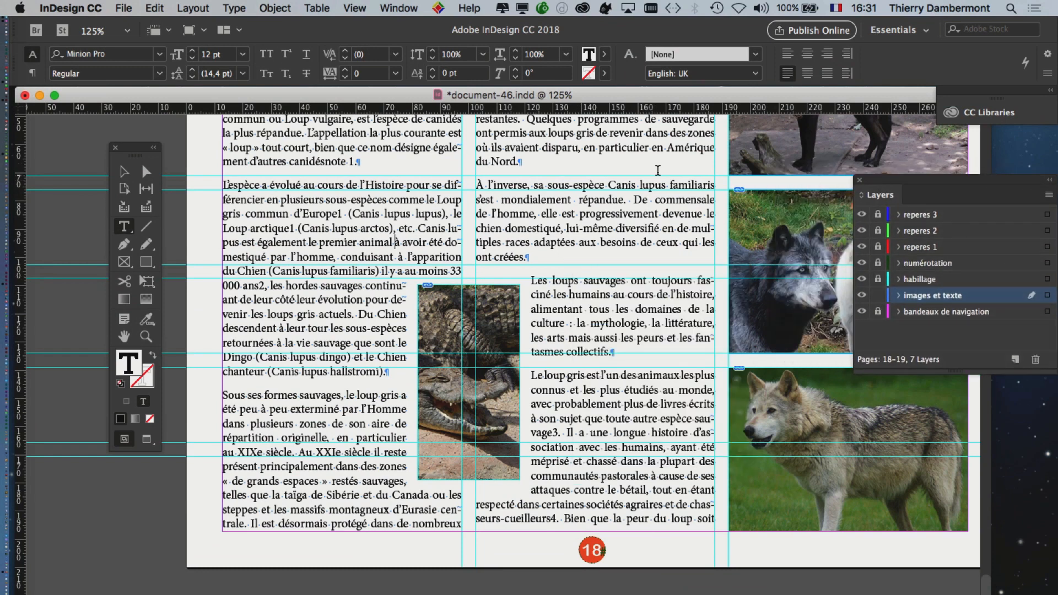
pyautogui.moveTo(141, 151); pyautogui.dragTo(121, 146)
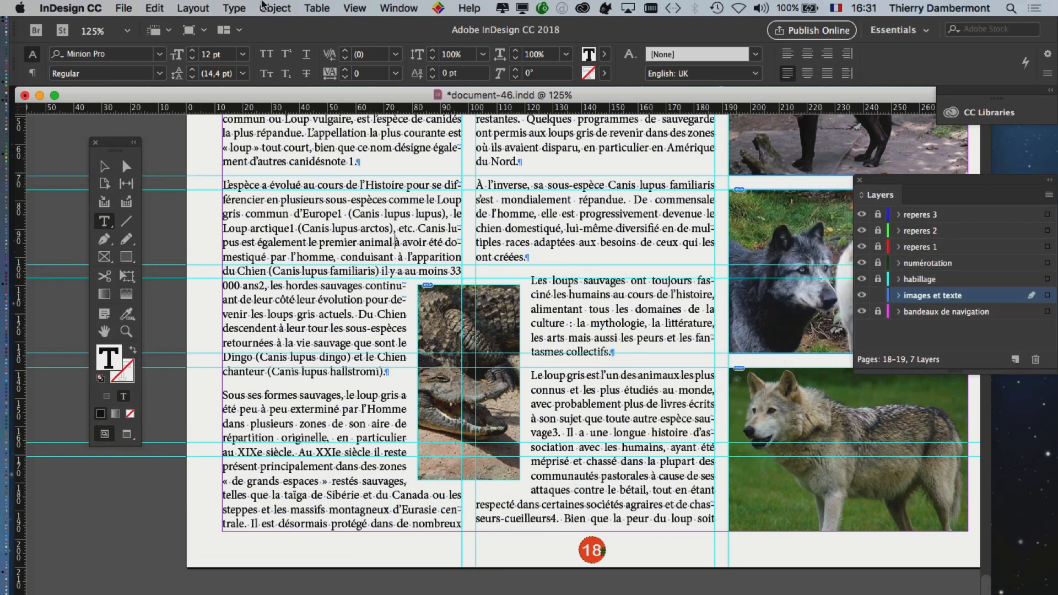
# Show the paragraph settings again and place them over the upper part of the article's second column.
pyautogui.click(234, 7)
pyautogui.click(244, 89)
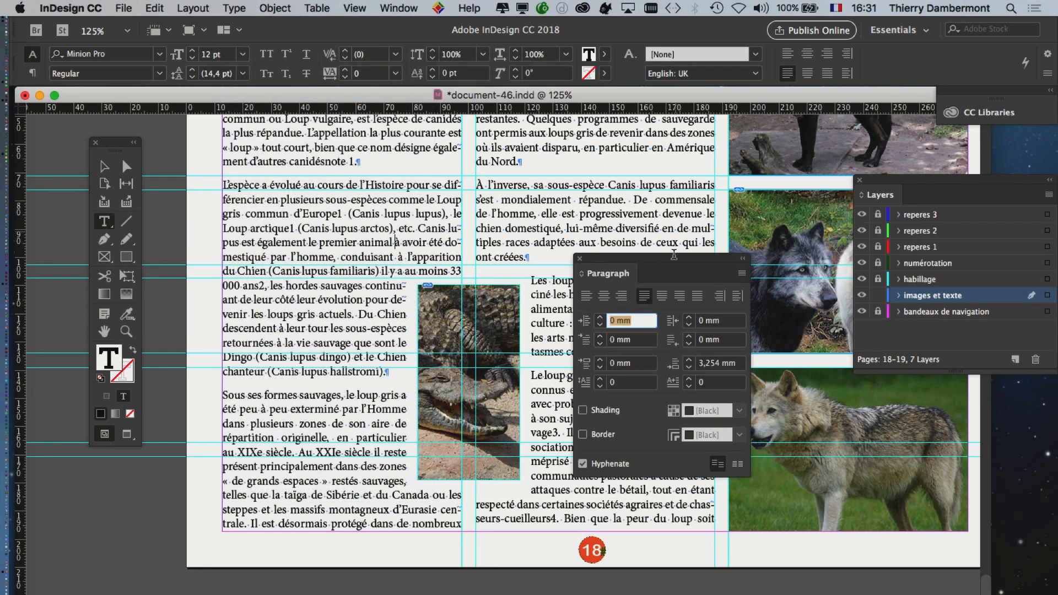
pyautogui.moveTo(680, 263); pyautogui.dragTo(628, 151)
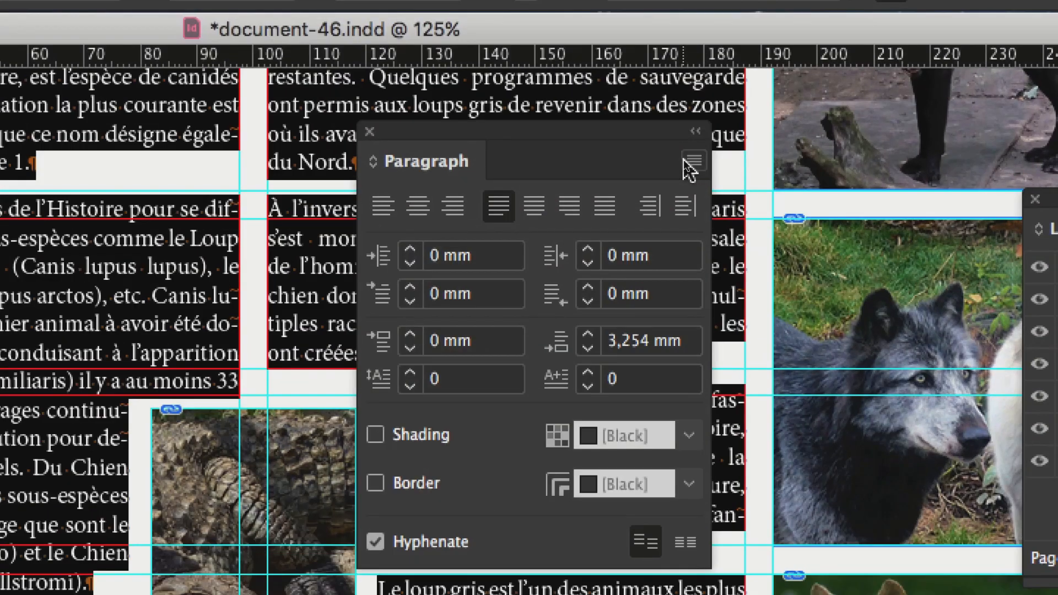
# Set the hyphen limit to 1 in the hyphenation settings for the entire article text.
pyautogui.click(687, 162)
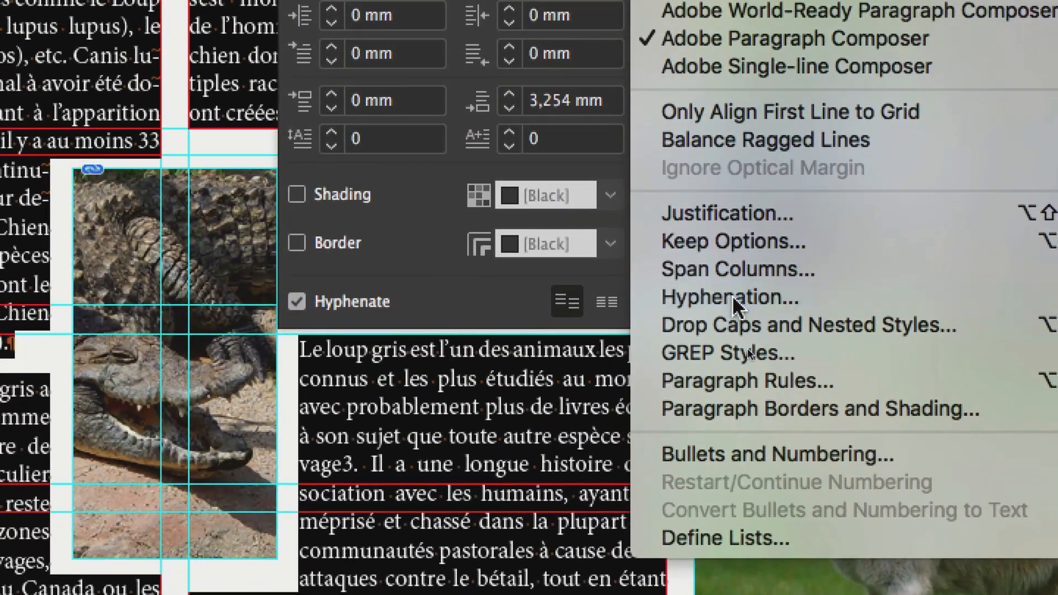
pyautogui.click(738, 314)
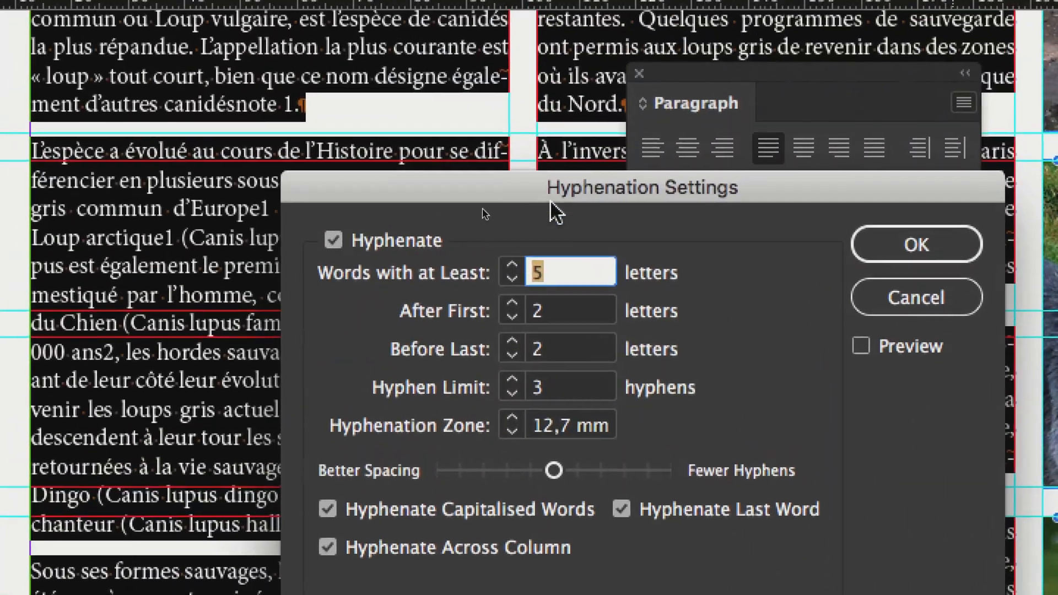
pyautogui.moveTo(550, 199); pyautogui.dragTo(1057, 116)
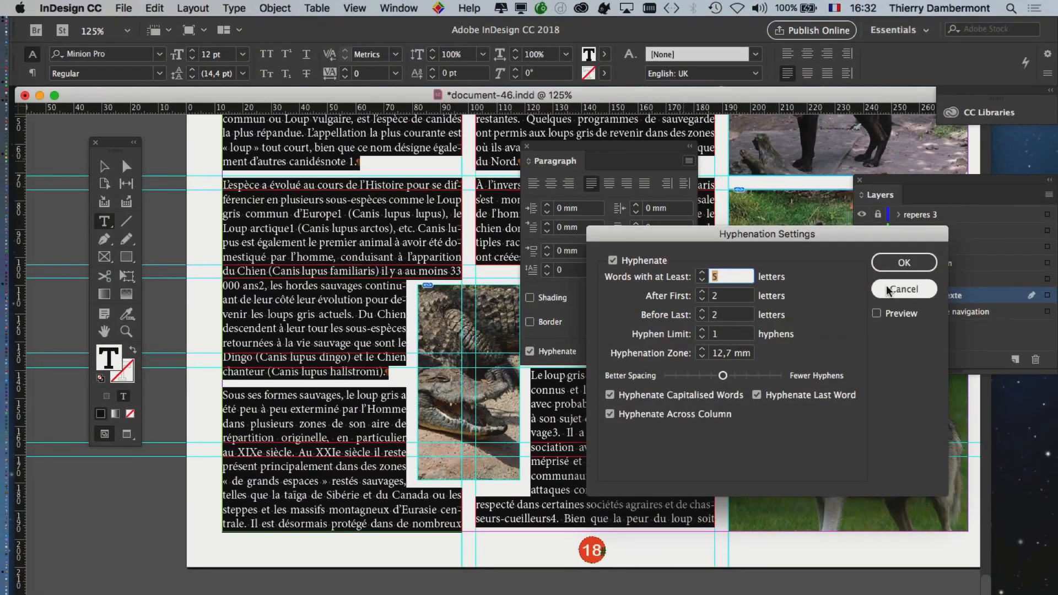
pyautogui.click(888, 289)
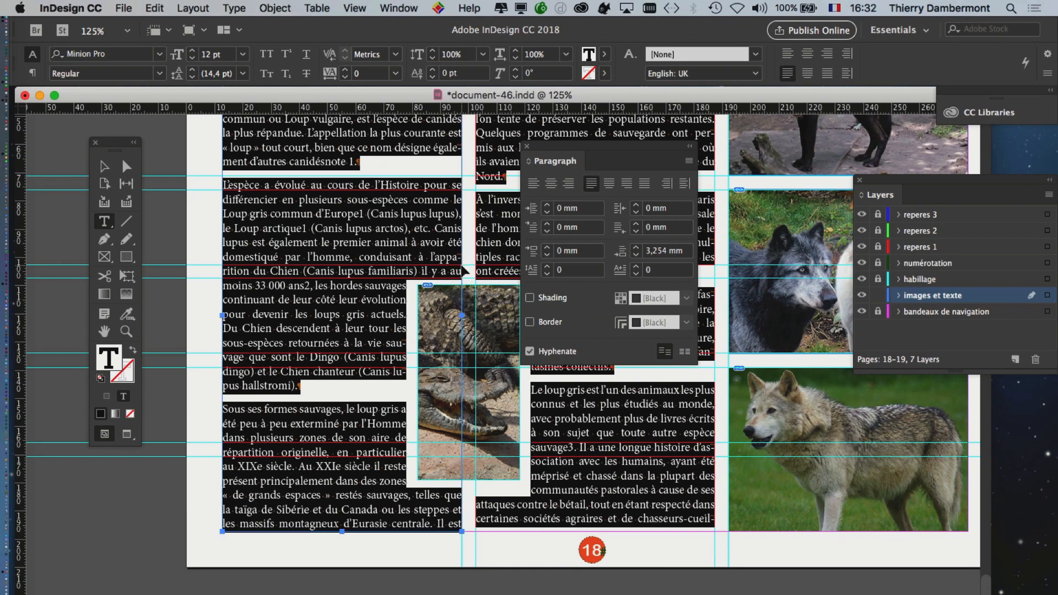
# Switch to the Selection tool and move the paragraph settings clear of the article columns.
pyautogui.moveTo(585, 148); pyautogui.dragTo(785, 307)
pyautogui.click(104, 167)
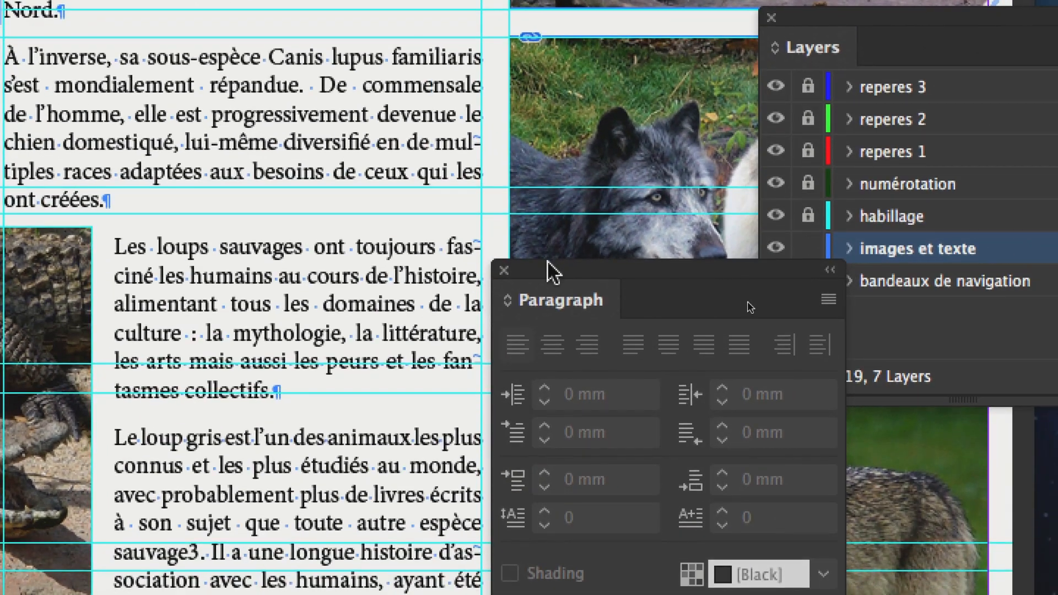
pyautogui.moveTo(547, 260); pyautogui.dragTo(675, 103)
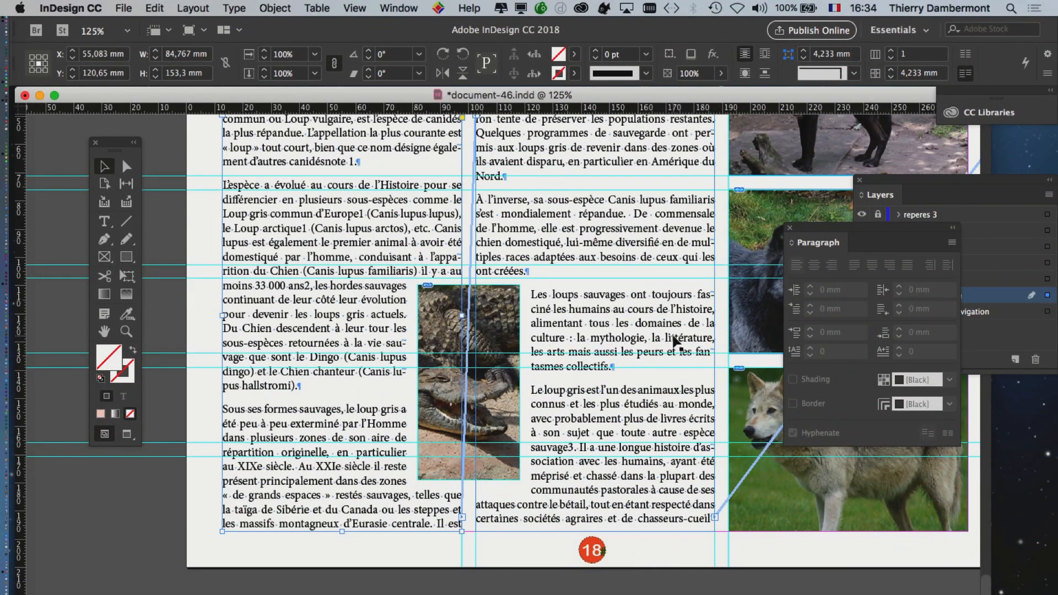
# Show the story settings for the selected article frame and place them over the wolf pictures beside the second column.
pyautogui.scroll(3, 463, 267)
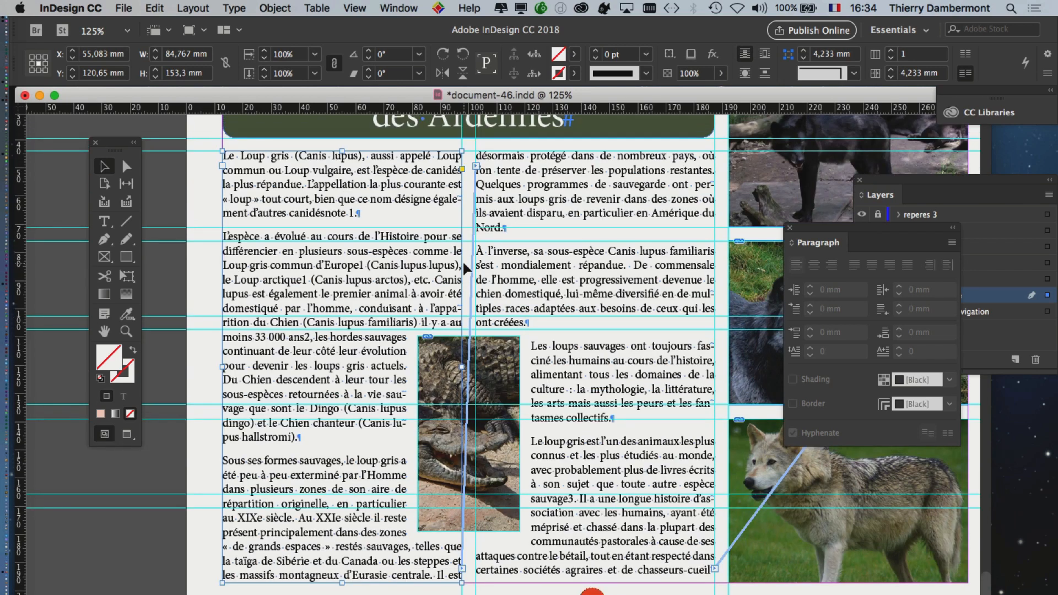
pyautogui.scroll(1, 464, 268)
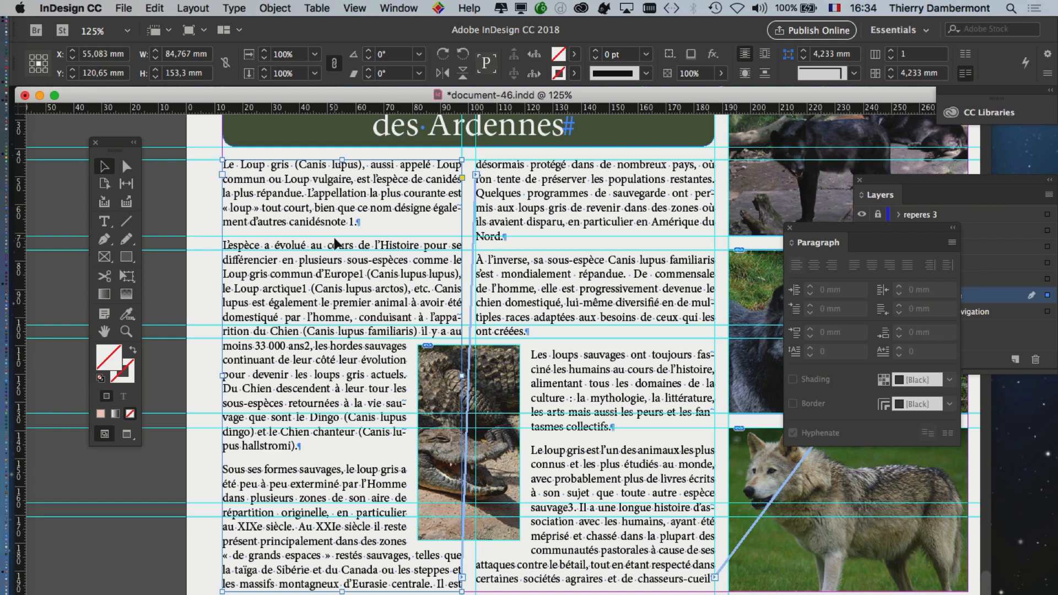
pyautogui.click(367, 7)
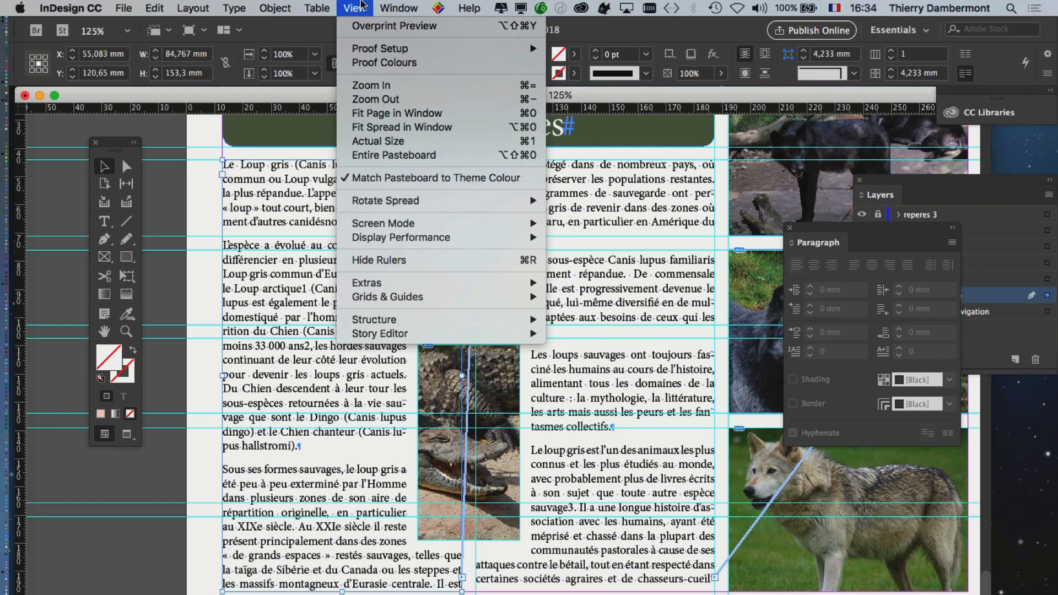
pyautogui.moveTo(388, 5)
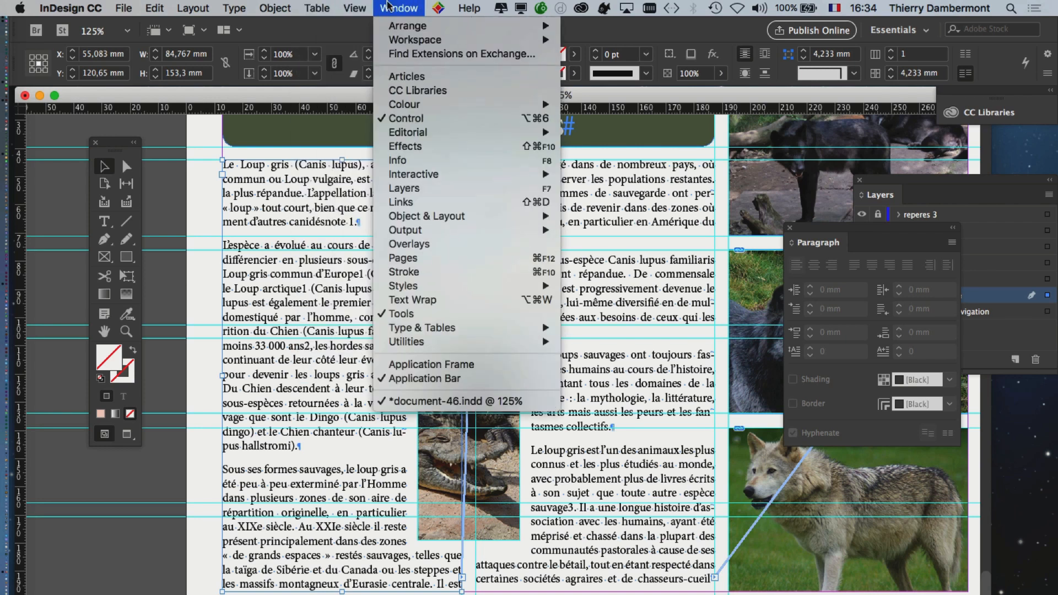
pyautogui.moveTo(438, 328)
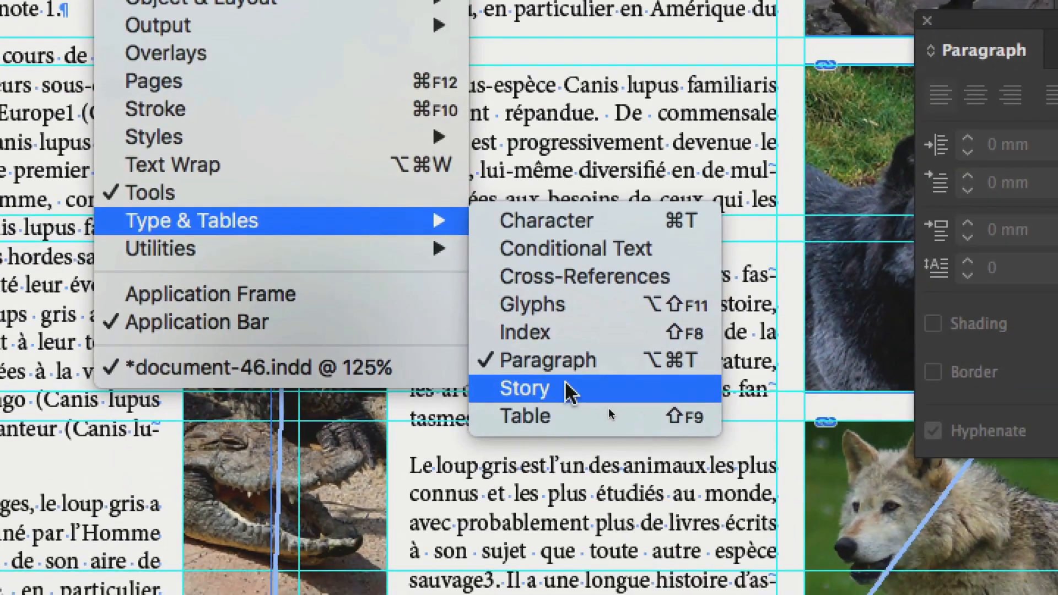
pyautogui.click(567, 388)
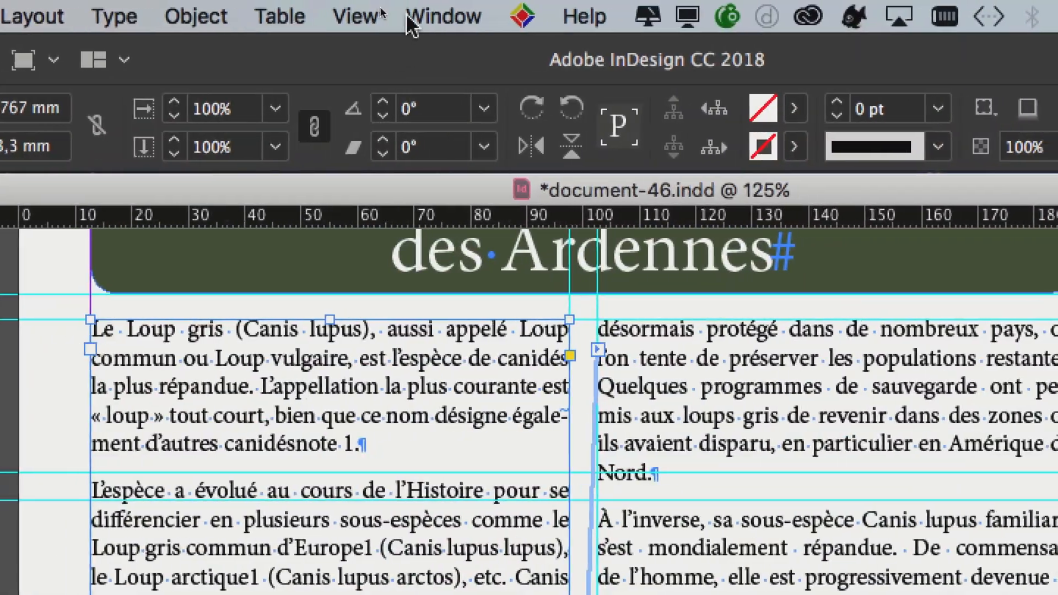
pyautogui.click(400, 17)
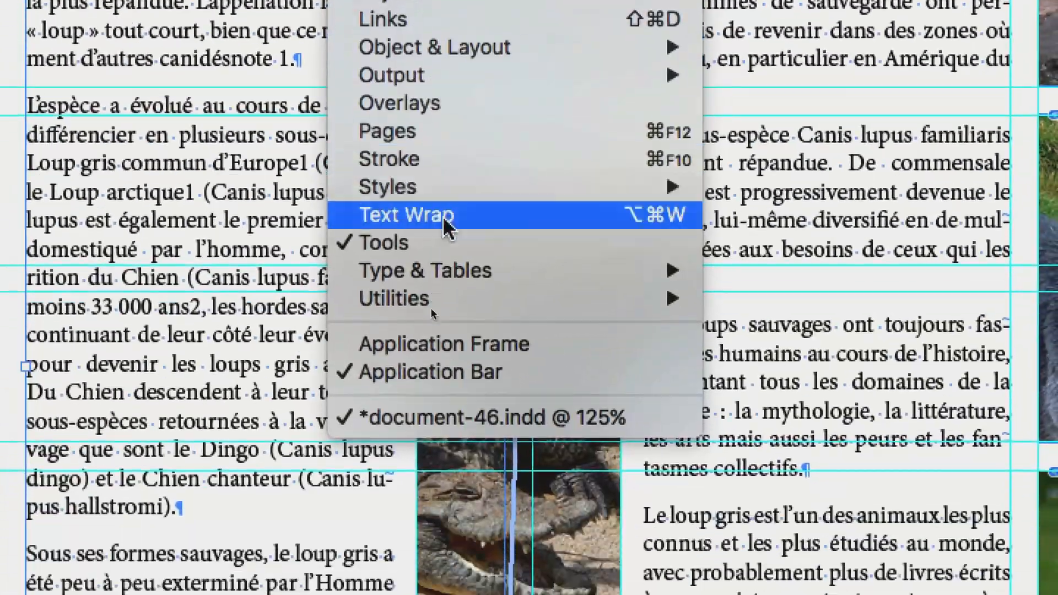
pyautogui.moveTo(458, 271)
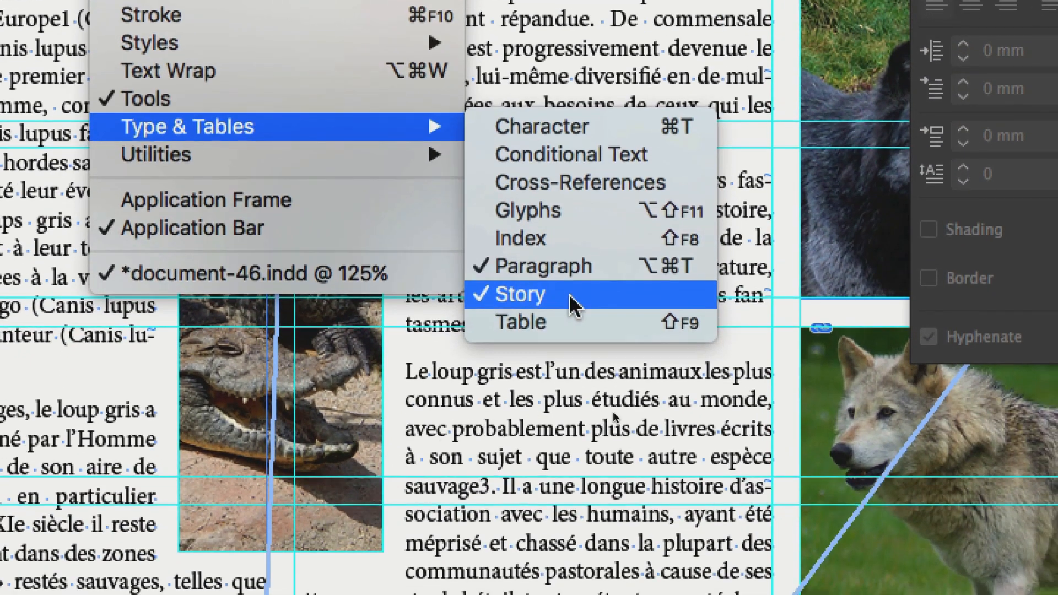
pyautogui.click(570, 297)
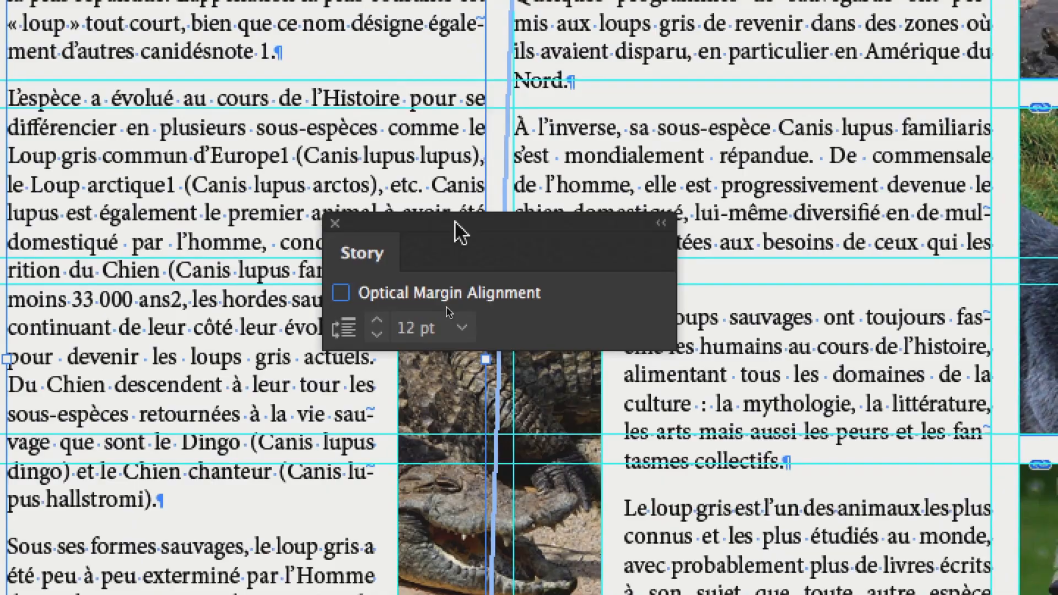
pyautogui.moveTo(428, 176); pyautogui.dragTo(702, 279)
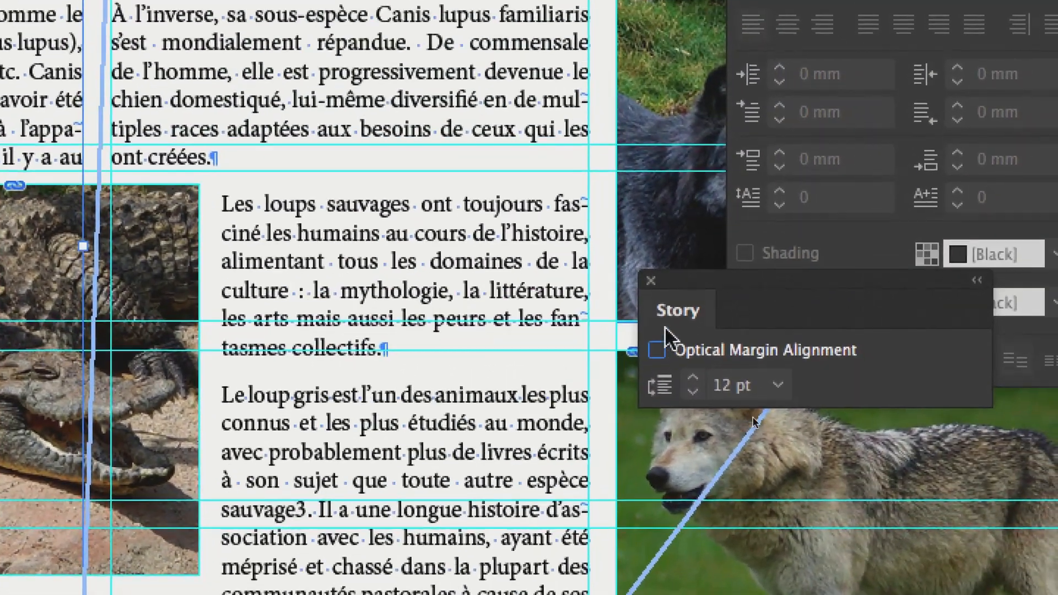
# Compare the article with Optical Margin Alignment off and on, leave it enabled at 12 pt, and close the story settings.
pyautogui.click(683, 310)
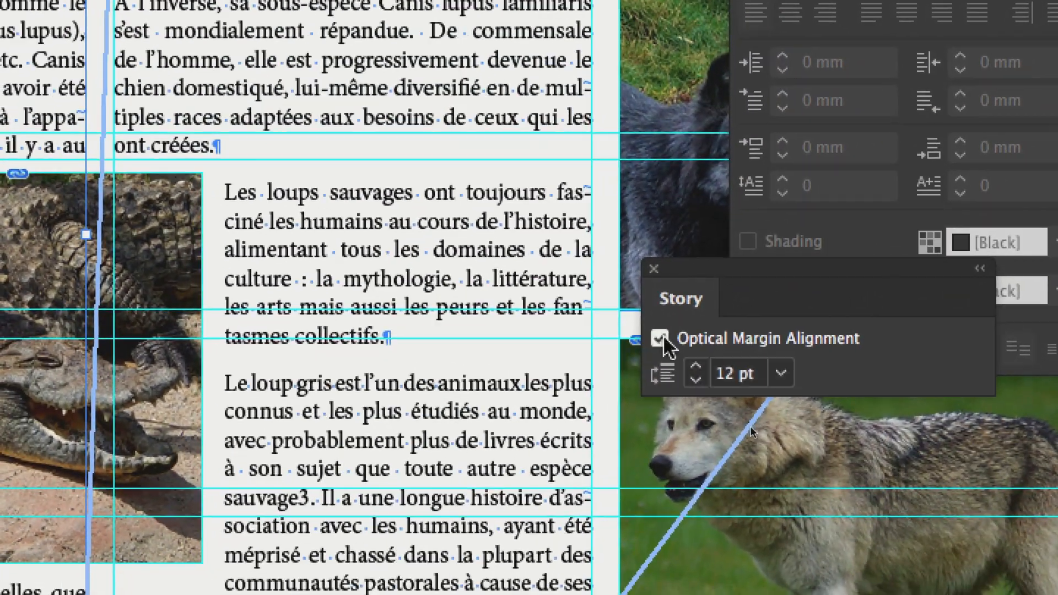
pyautogui.click(683, 311)
pyautogui.click(659, 338)
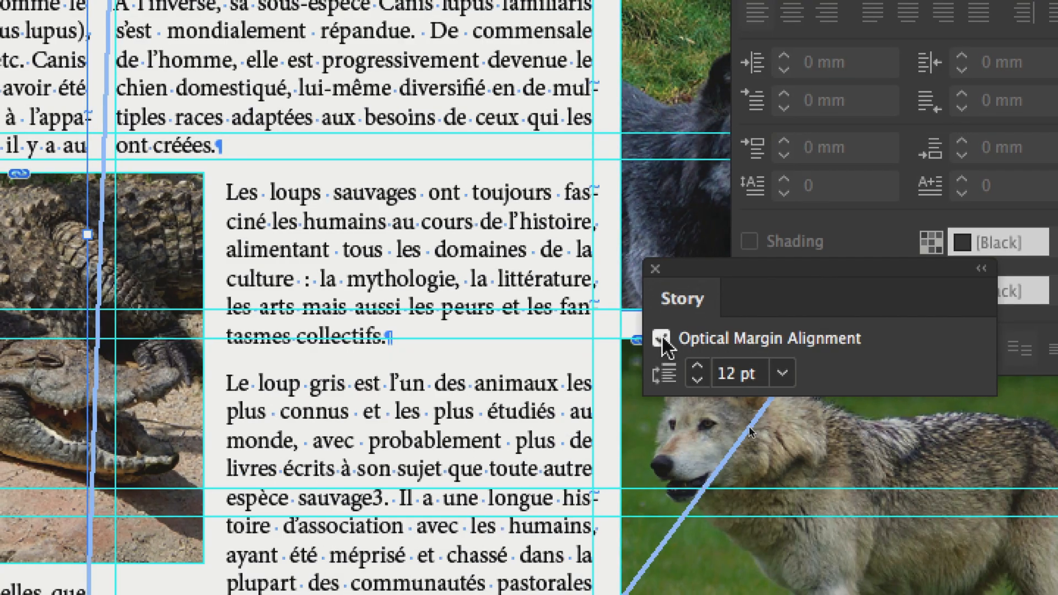
pyautogui.click(660, 338)
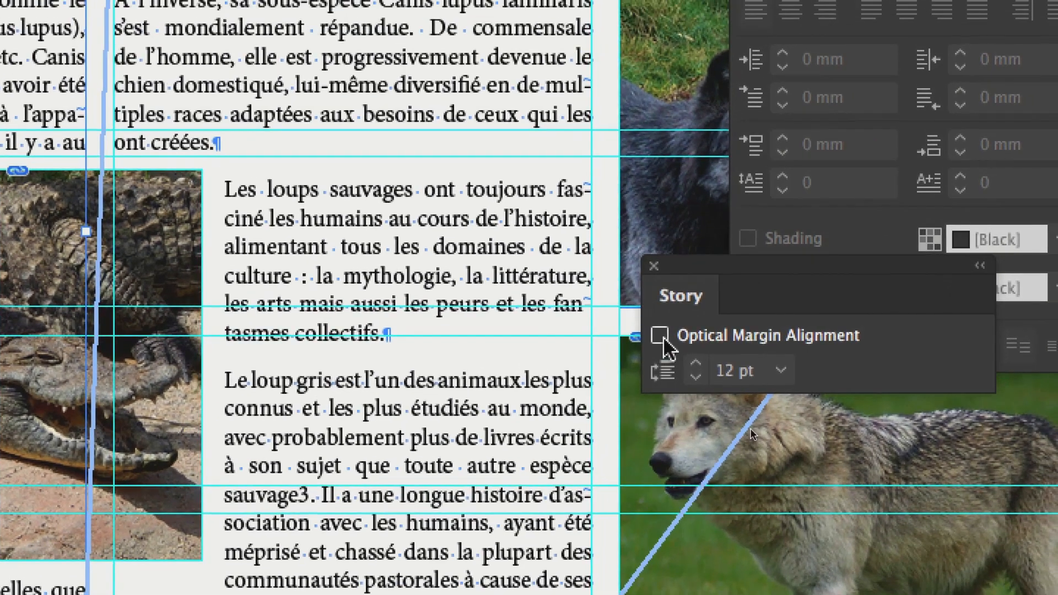
pyautogui.click(663, 338)
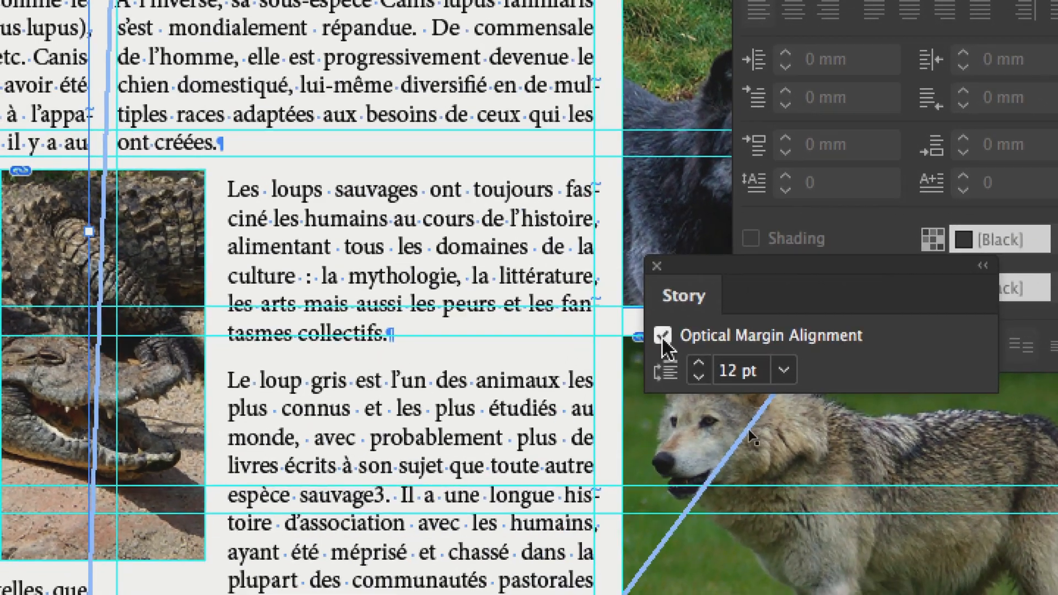
pyautogui.click(707, 414)
pyautogui.click(663, 336)
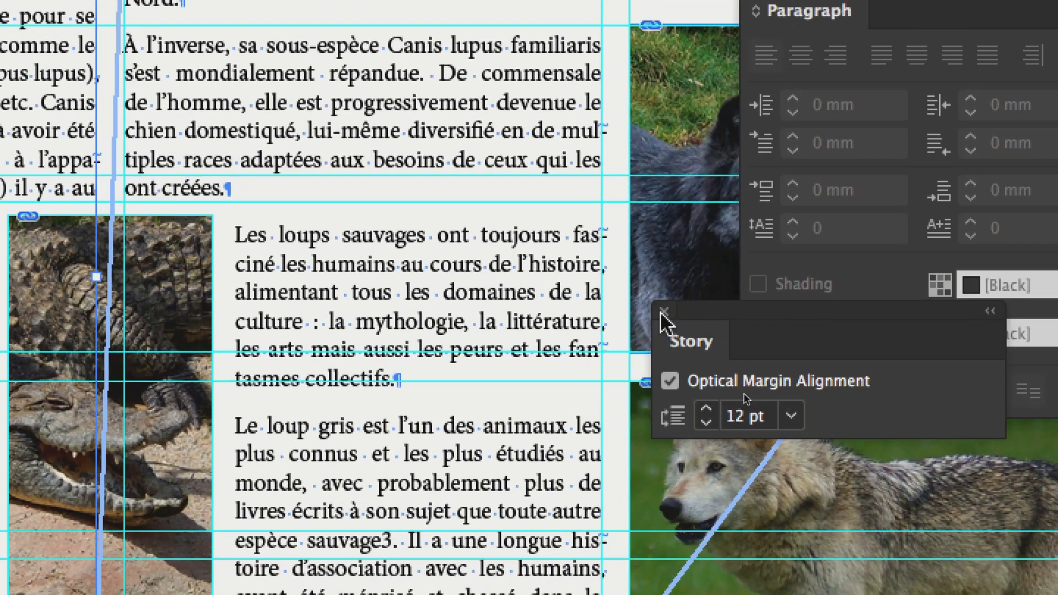
pyautogui.click(702, 505)
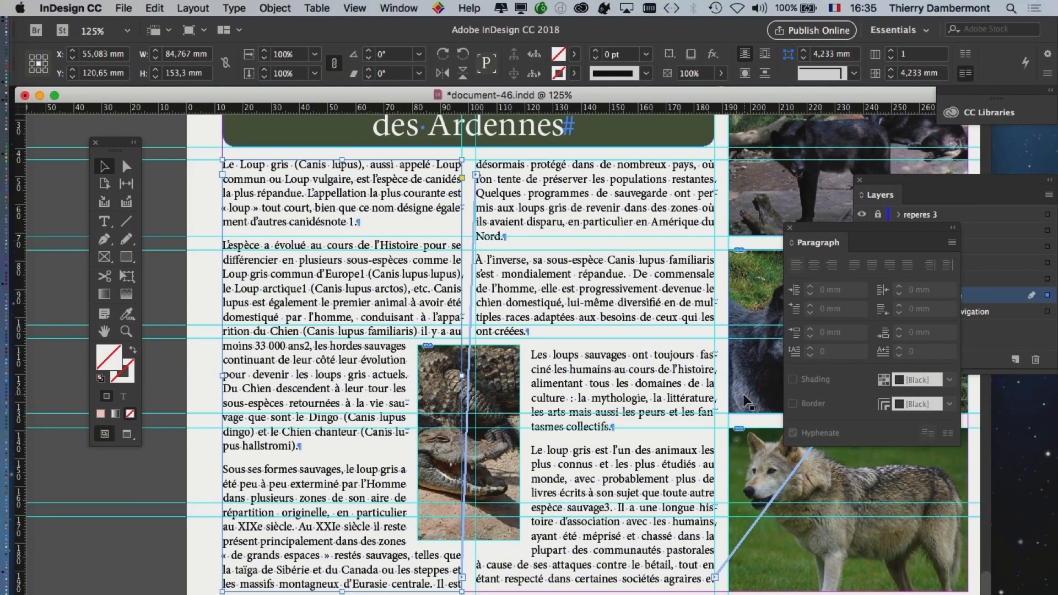
# Examine the hyphens and punctuation along the article's column edges at 200% zoom, shifting the Tools panel slightly aside.
pyautogui.press('super+minus')
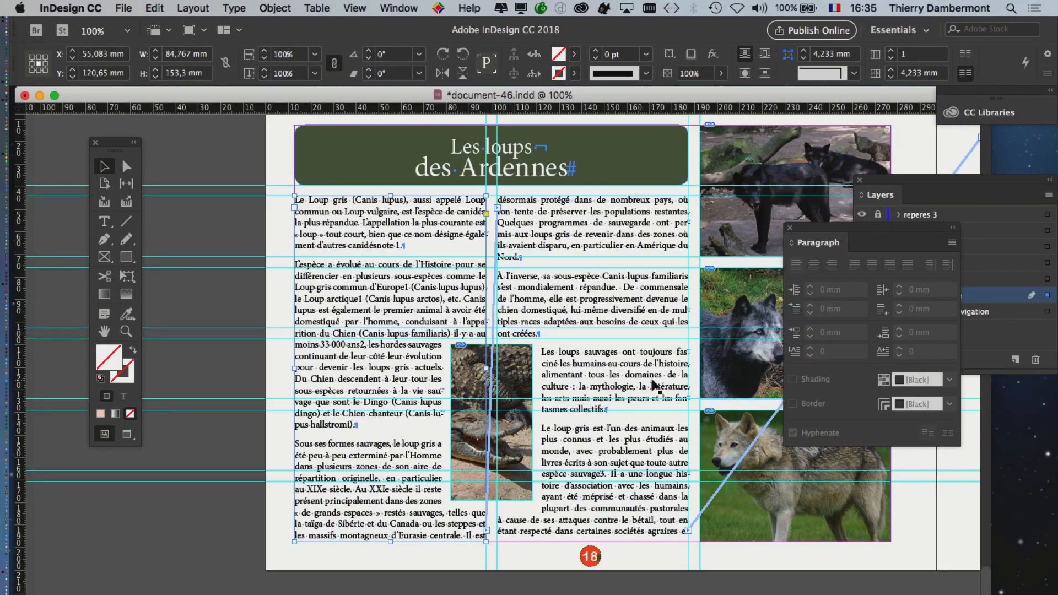
pyautogui.hscroll(5, 652, 384)
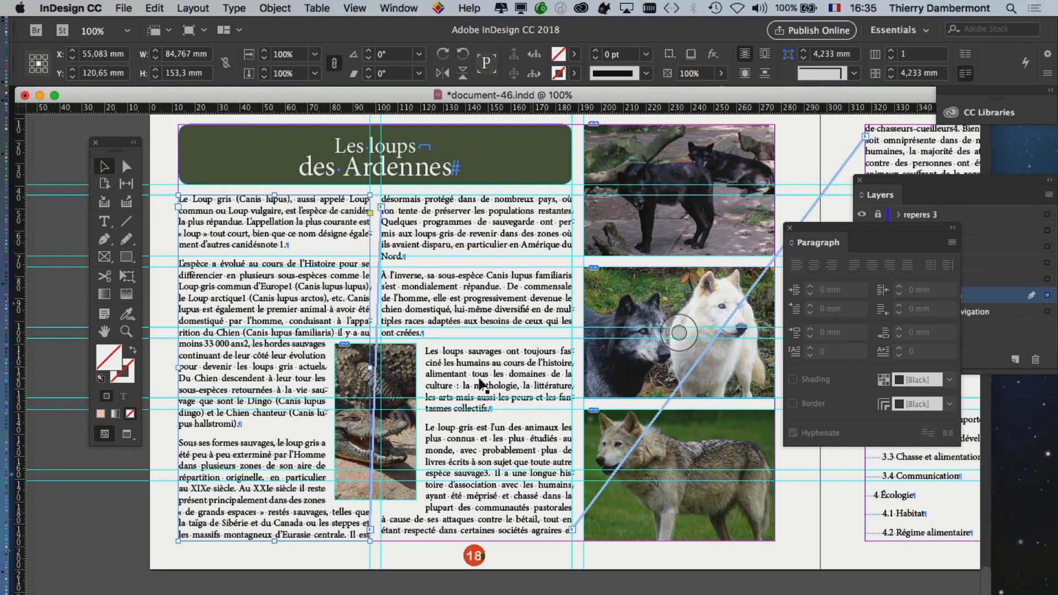
pyautogui.press('super+equal')
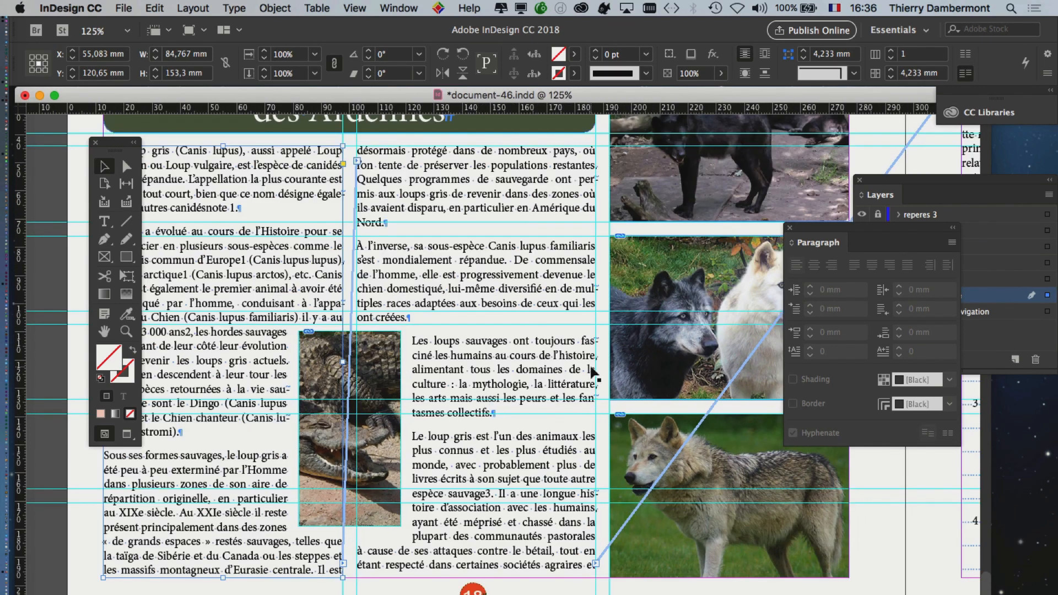
pyautogui.scroll(2, 441, 284)
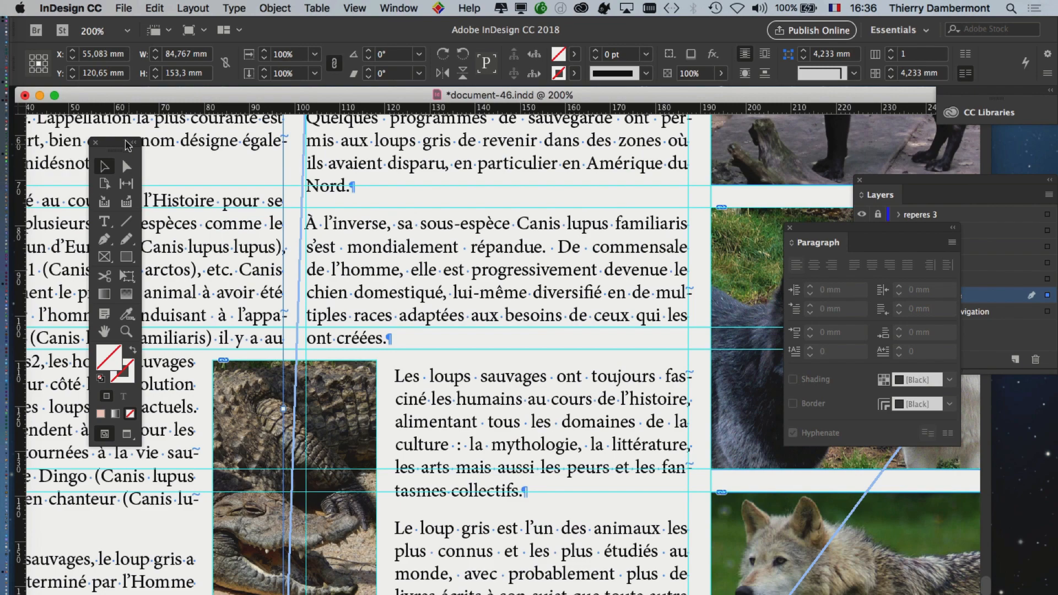
pyautogui.moveTo(114, 146); pyautogui.dragTo(96, 141)
pyautogui.moveTo(333, 216); pyautogui.dragTo(614, 218)
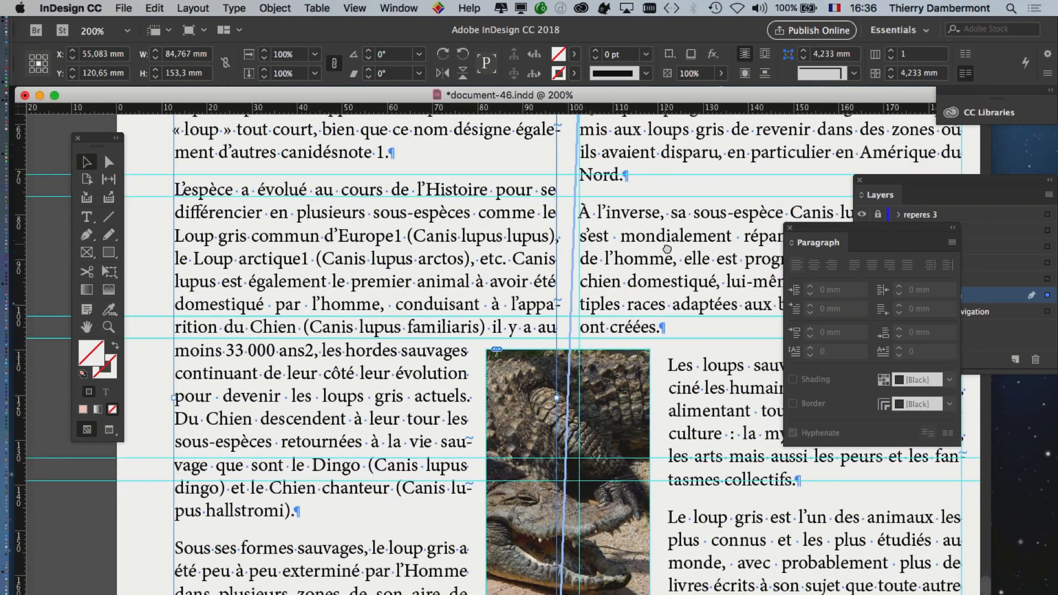
pyautogui.moveTo(667, 248); pyautogui.dragTo(382, 236)
pyautogui.moveTo(518, 261); pyautogui.dragTo(449, 260)
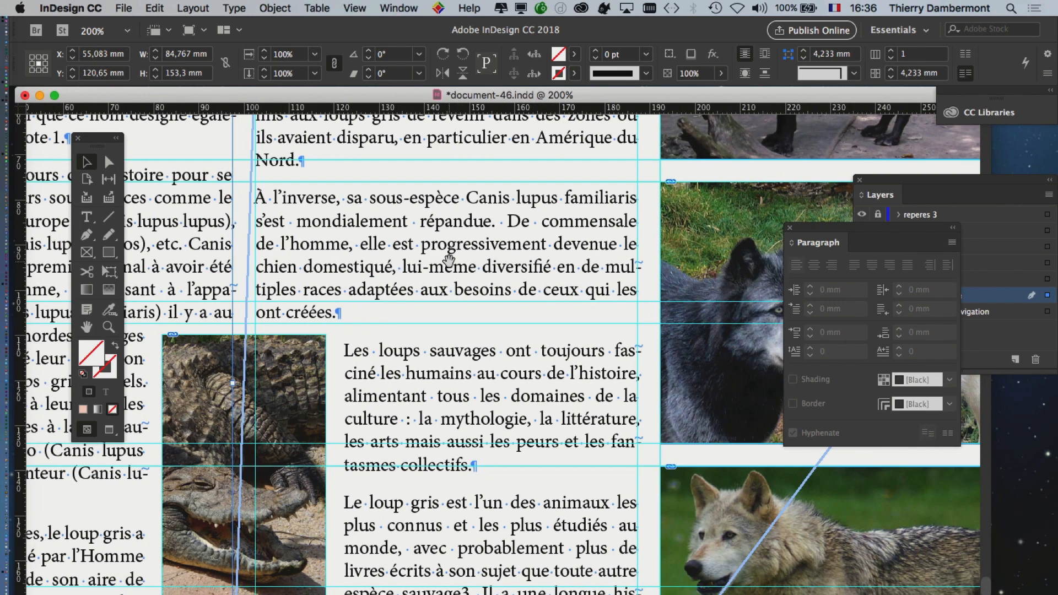
# Display the page in Preview mode, deselect the article frame, and inspect the justified edges of both columns.
pyautogui.click(110, 432)
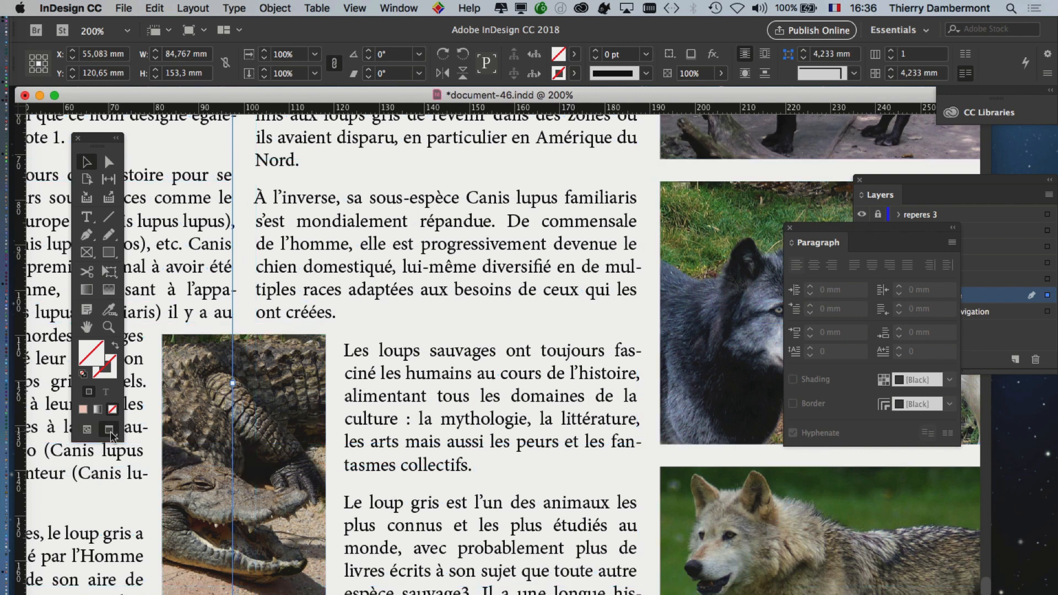
pyautogui.click(726, 463)
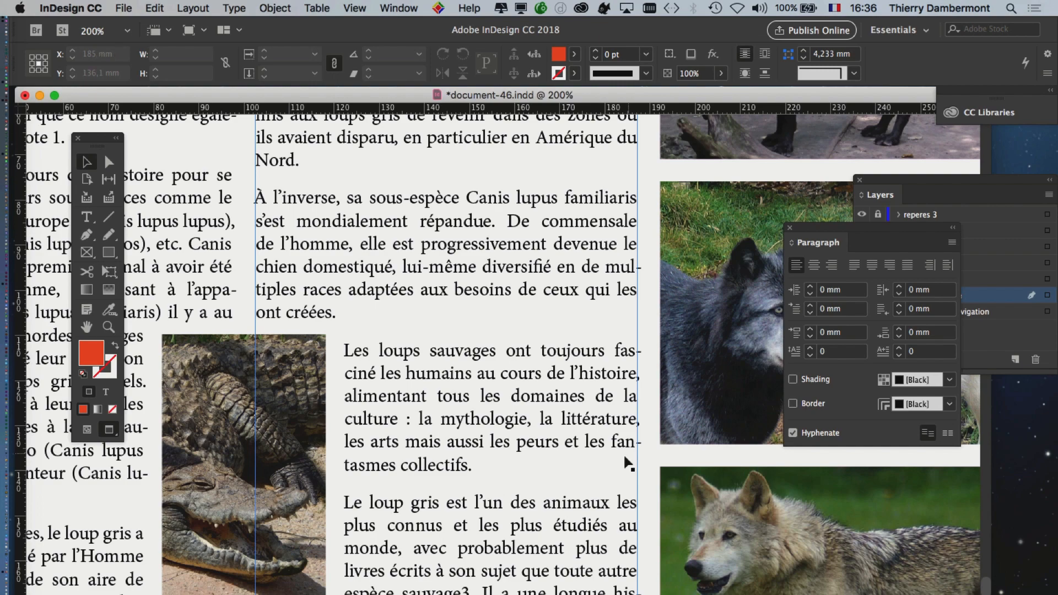
pyautogui.hscroll(-5, 606, 440)
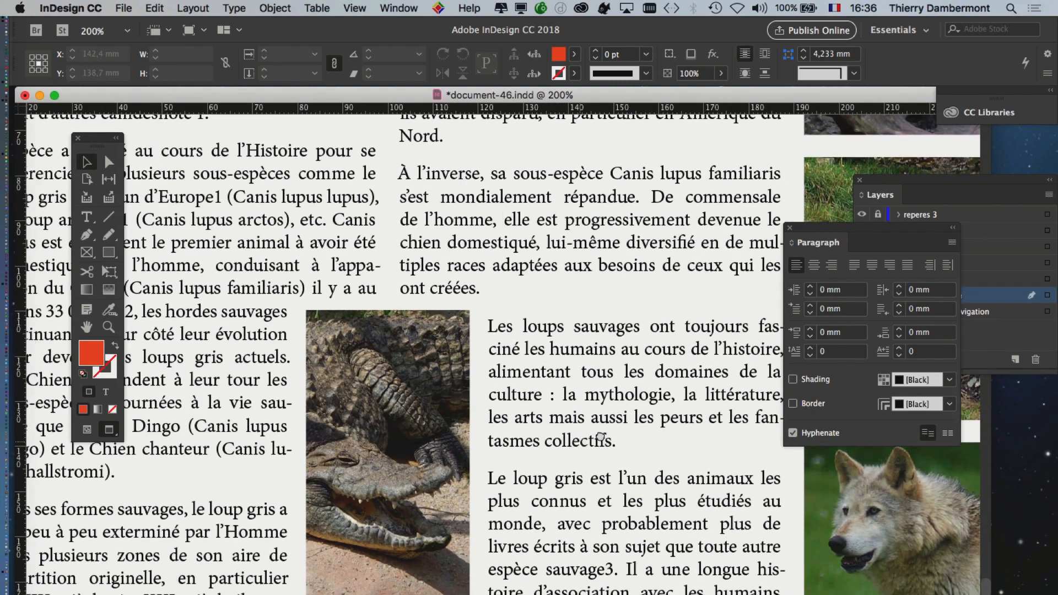
pyautogui.hscroll(-5, 601, 437)
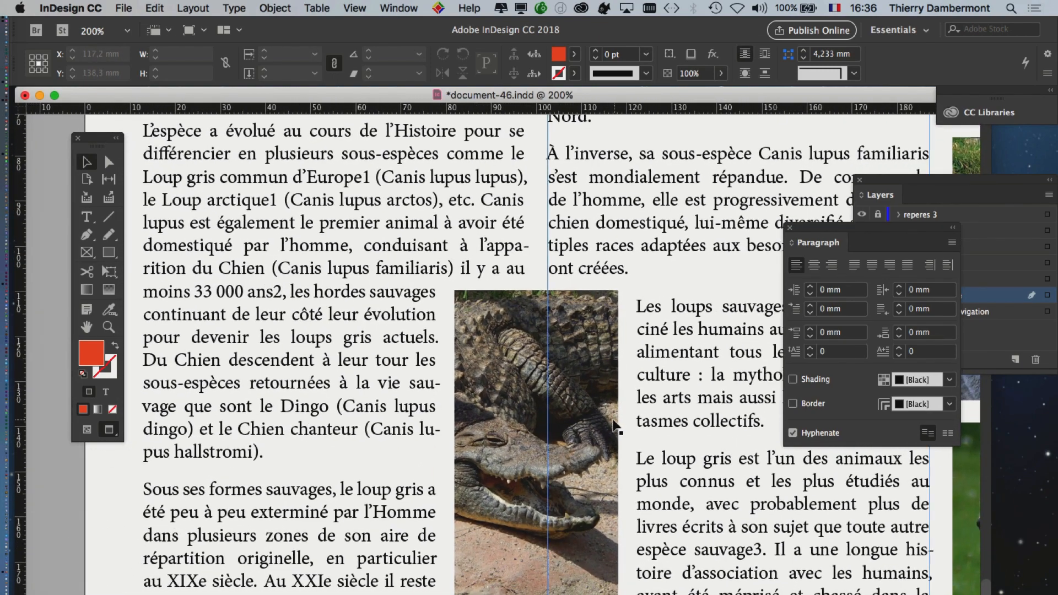
pyautogui.scroll(-1, 606, 424)
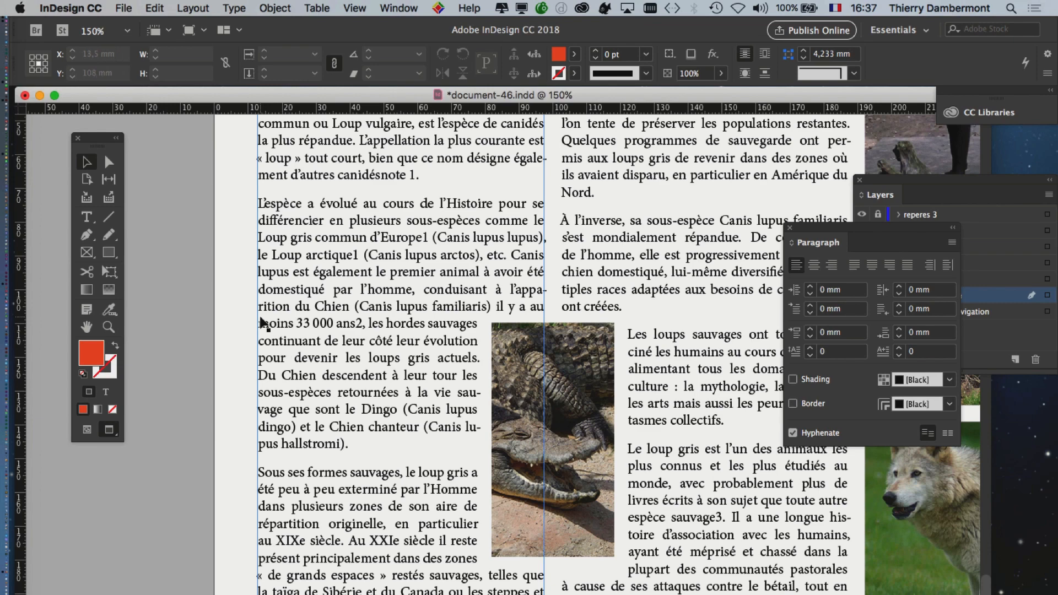
# Save a copy of the document as document-47.indd in document-40_Folder.
pyautogui.click(122, 4)
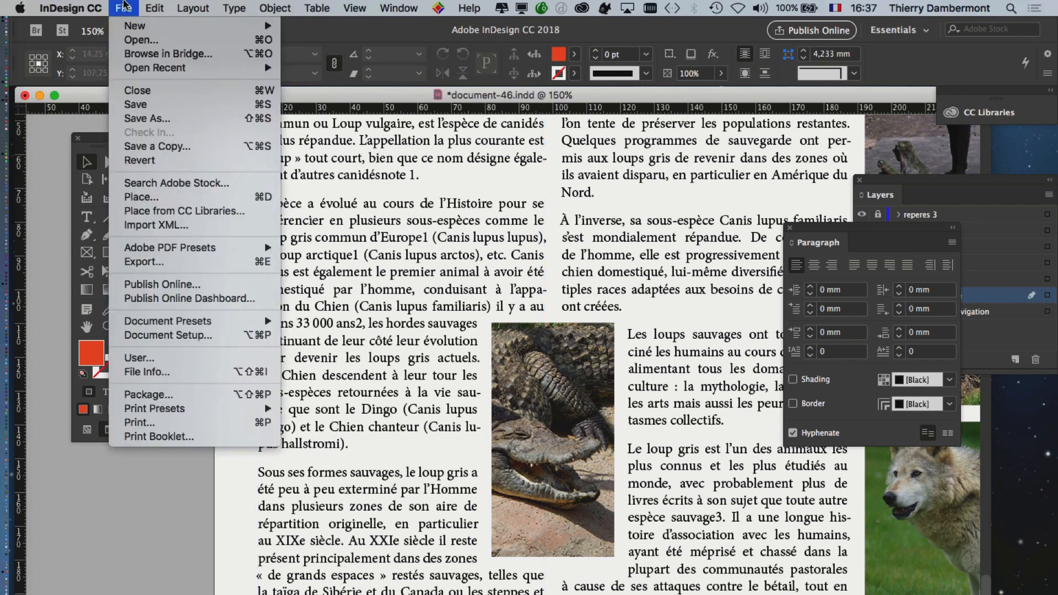
pyautogui.click(175, 120)
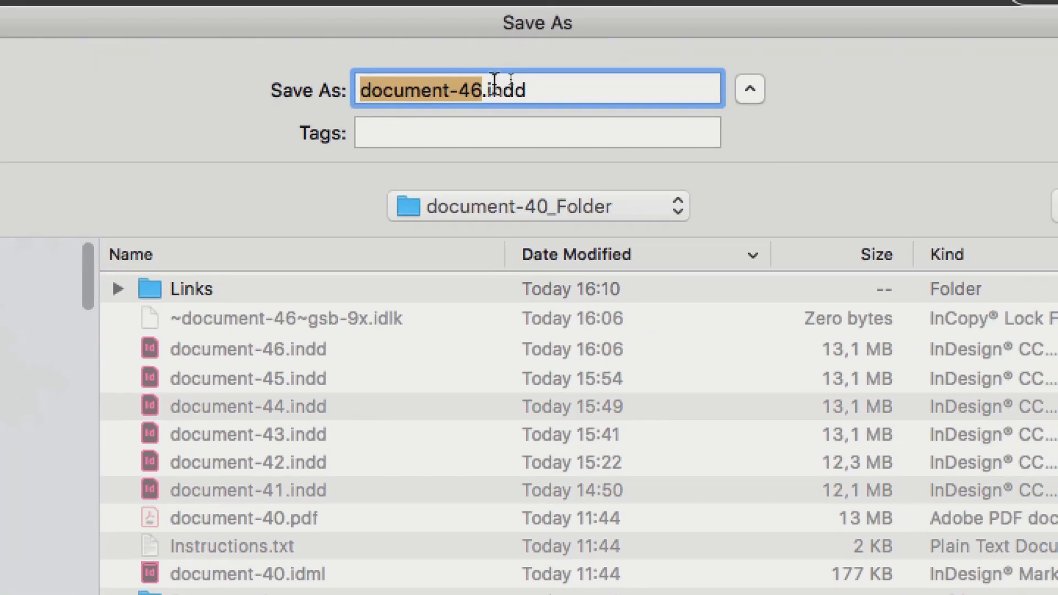
pyautogui.moveTo(550, 80); pyautogui.dragTo(538, 81)
pyautogui.write('7')
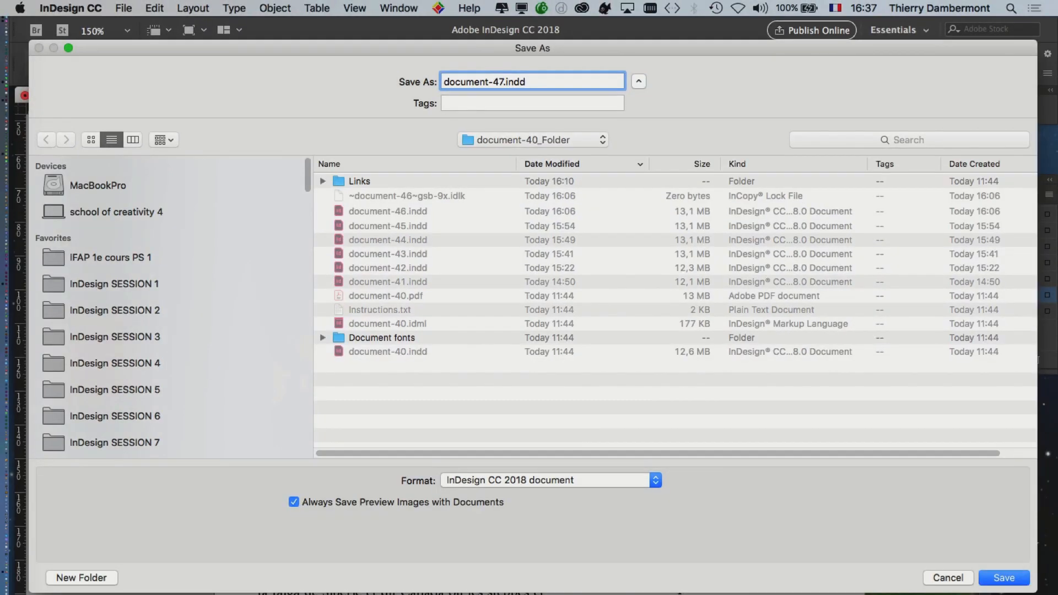
pyautogui.press('Return')
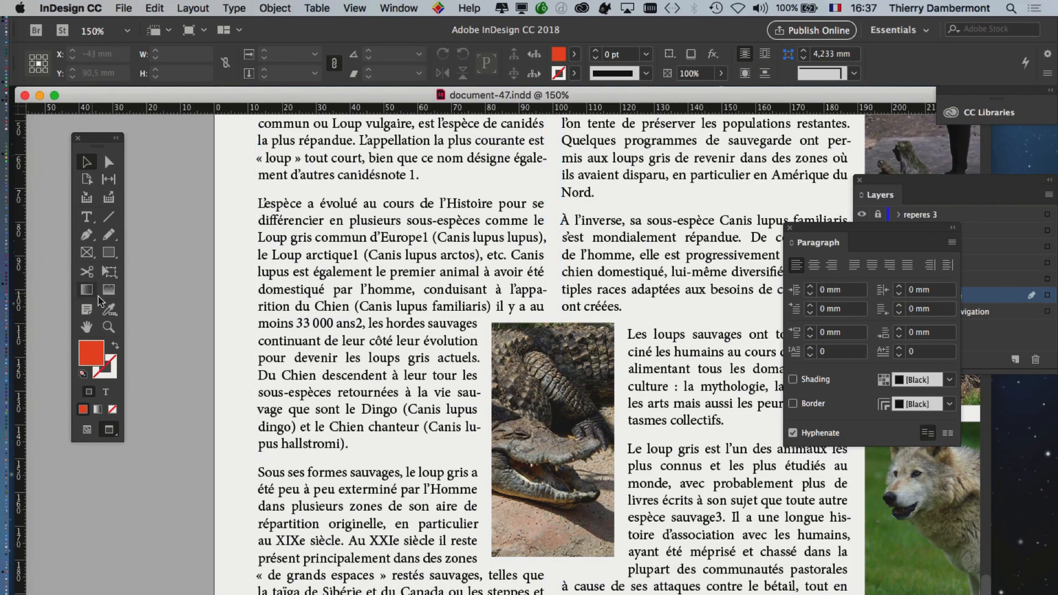
# Select the entire article text with the Type tool and place the paragraph settings over the second column.
pyautogui.press('t')
pyautogui.click(336, 224)
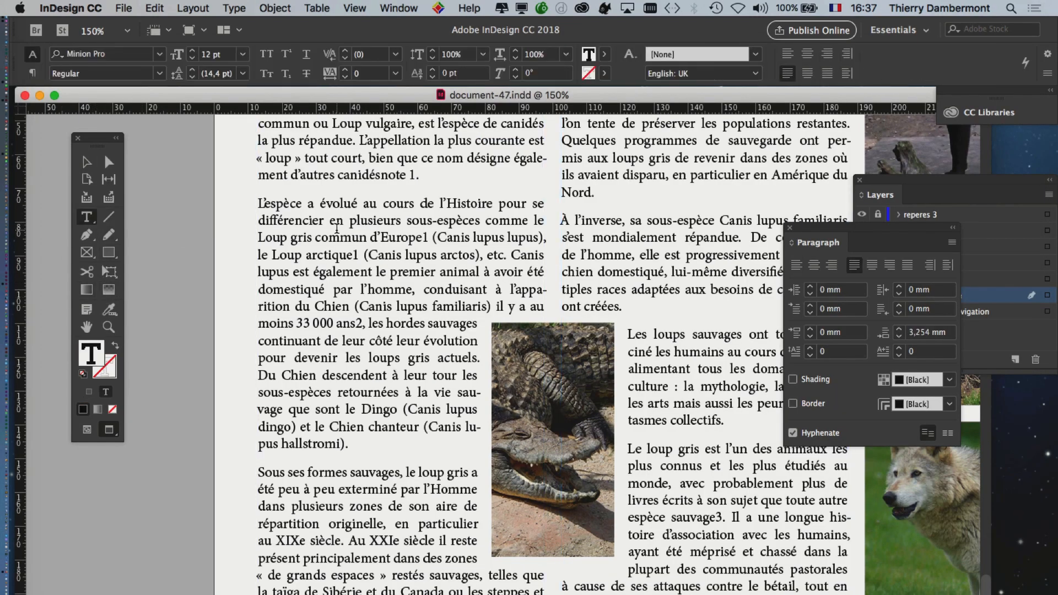
pyautogui.press('super+a')
pyautogui.scroll(-3, 360, 259)
pyautogui.hscroll(4, 361, 259)
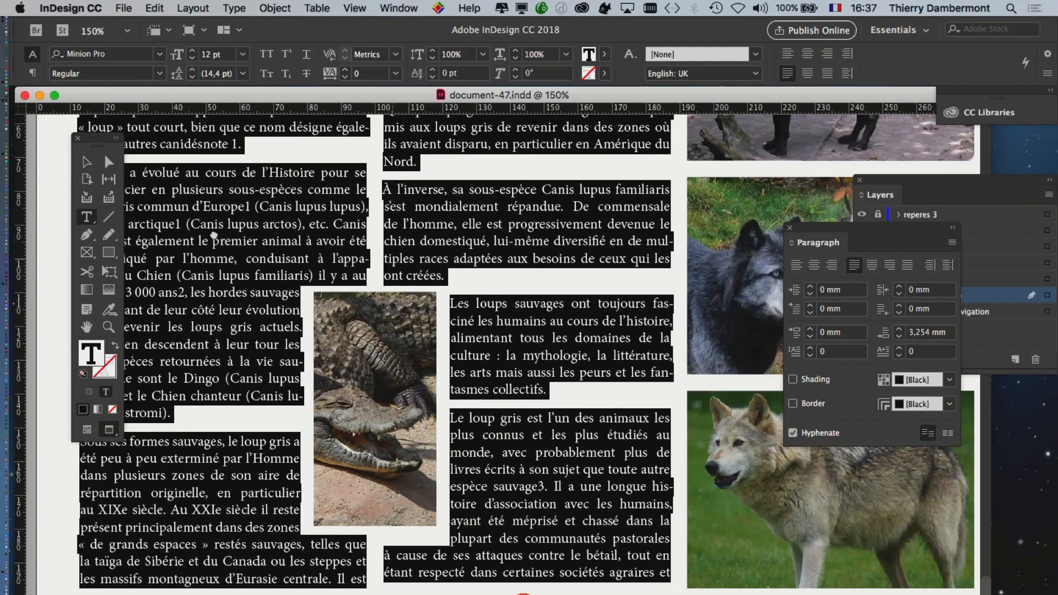
pyautogui.scroll(1, 317, 202)
pyautogui.hscroll(1, 317, 202)
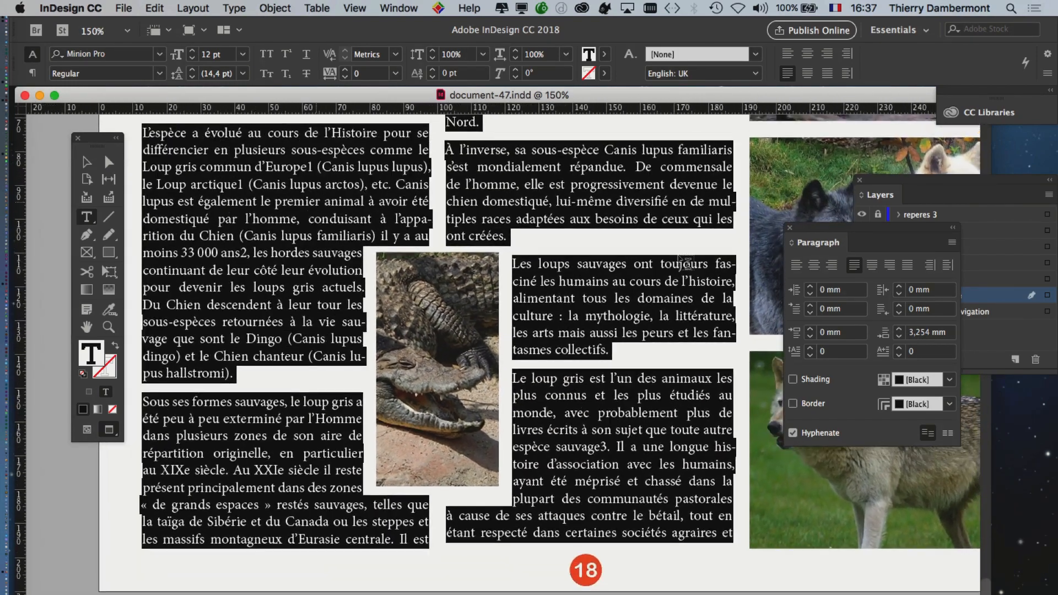
pyautogui.moveTo(861, 229); pyautogui.dragTo(551, 162)
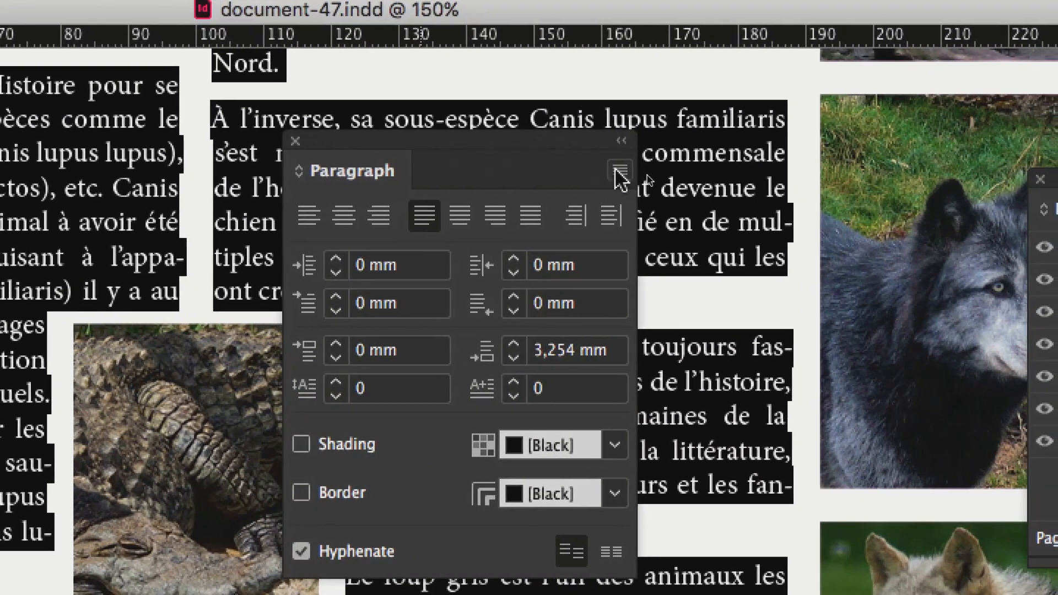
# Open the Justification settings for the selected article text and enable their live preview.
pyautogui.click(617, 170)
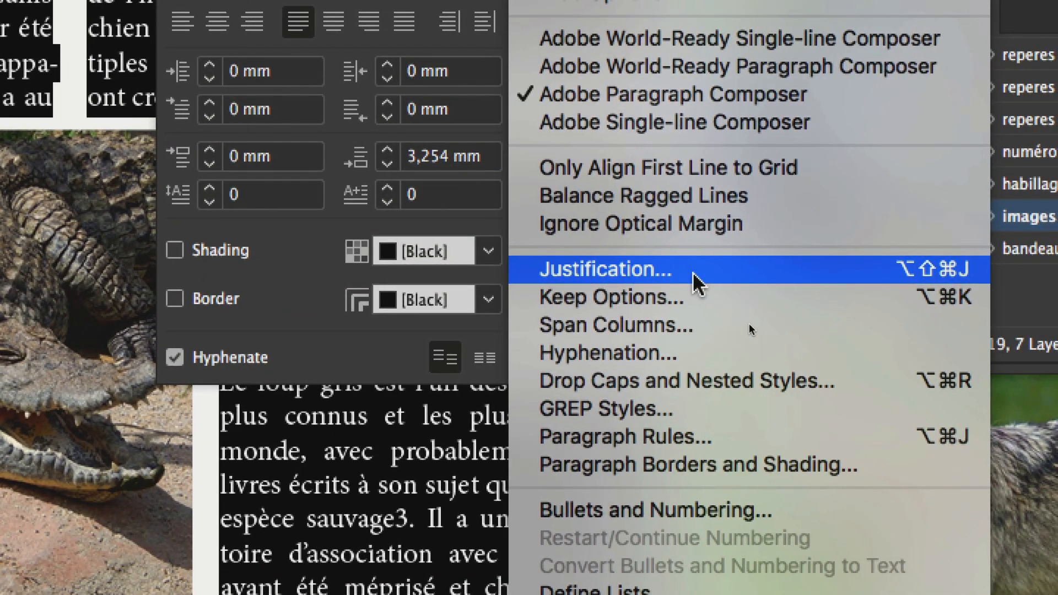
pyautogui.click(693, 273)
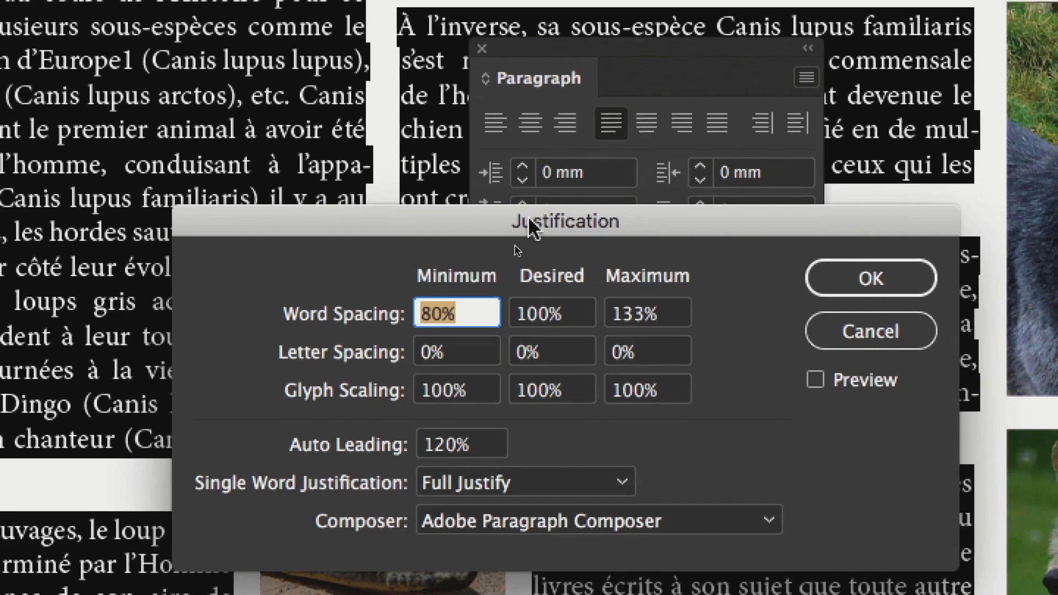
pyautogui.moveTo(525, 204); pyautogui.dragTo(736, 157)
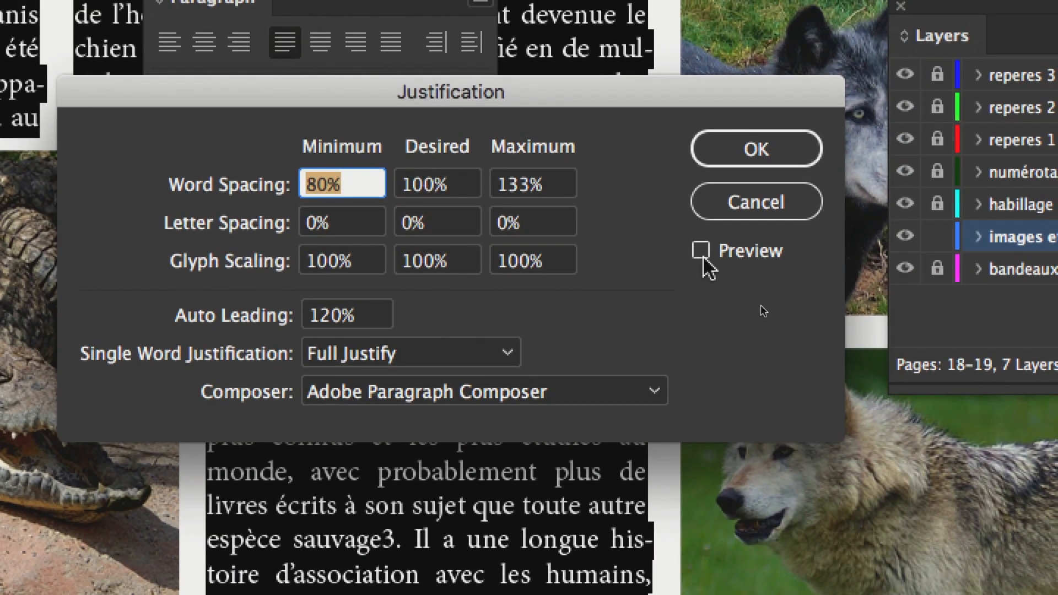
pyautogui.click(708, 250)
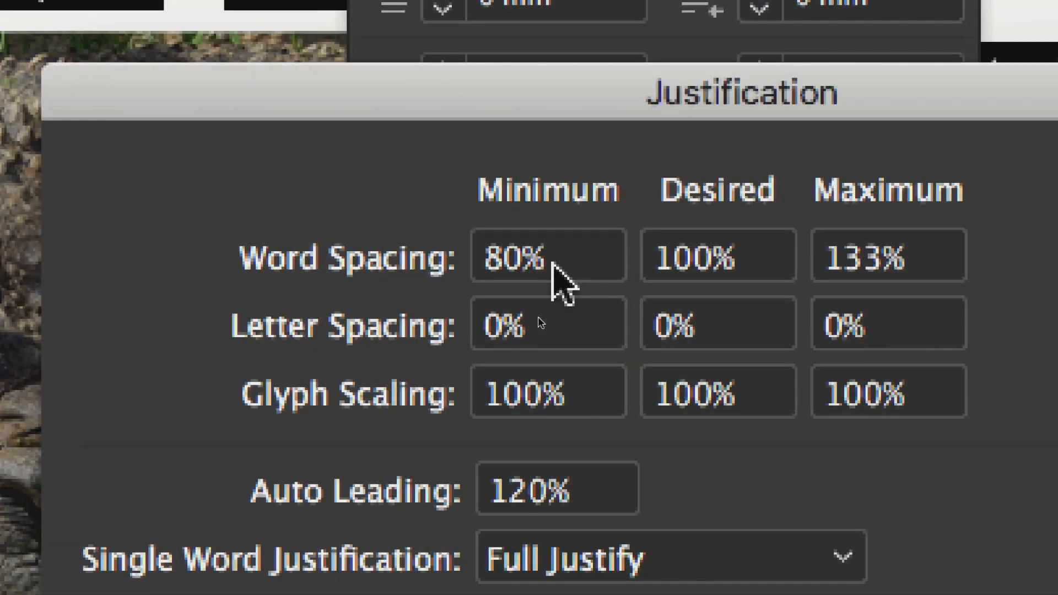
# Examine the minimum, desired and maximum percentages for word spacing and letter spacing.
pyautogui.moveTo(551, 262); pyautogui.dragTo(486, 263)
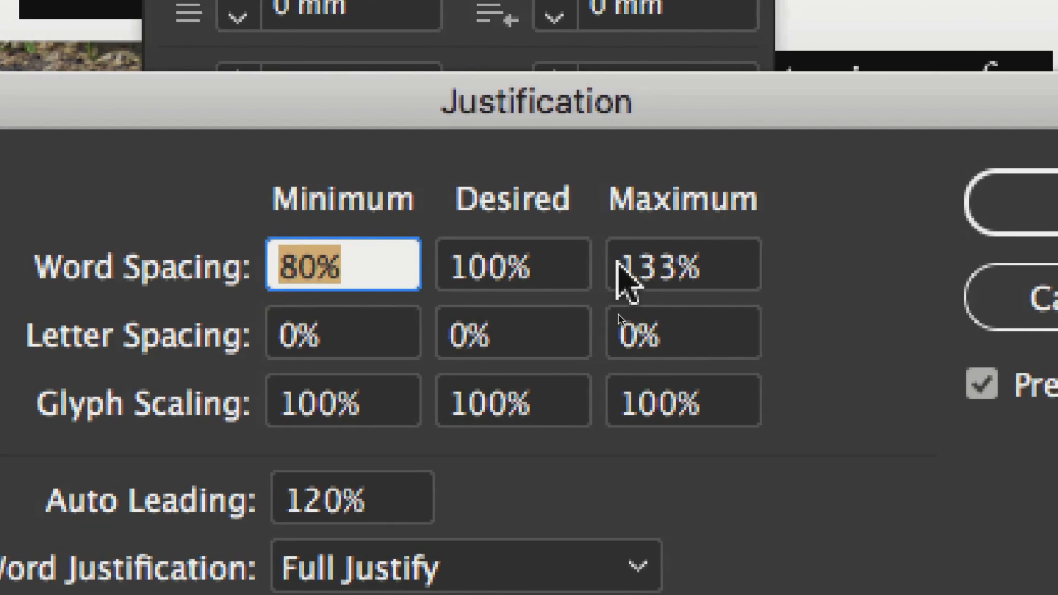
pyautogui.moveTo(716, 264); pyautogui.dragTo(477, 267)
pyautogui.click(361, 272)
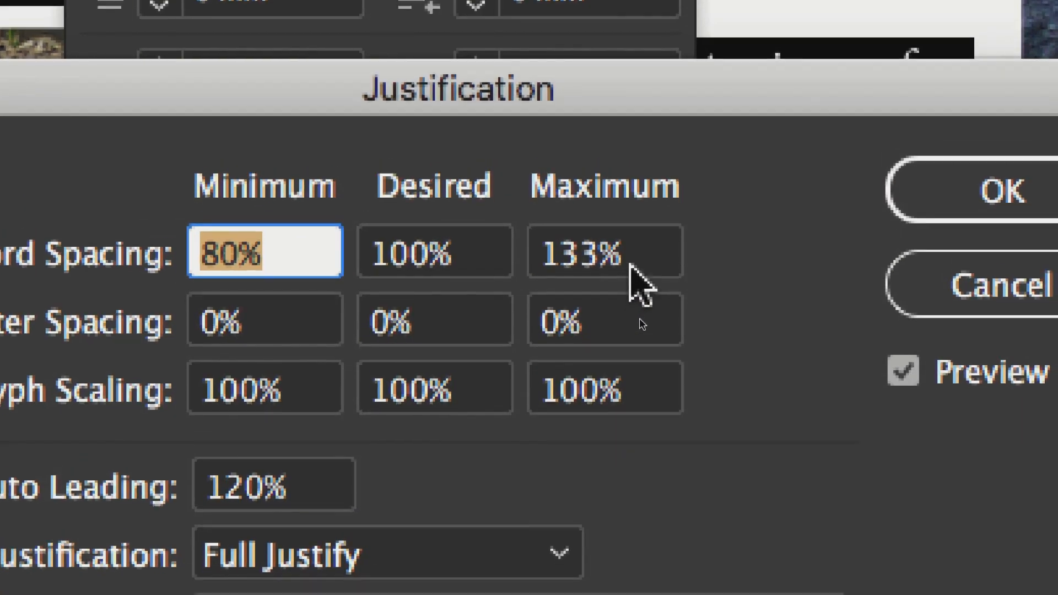
pyautogui.moveTo(976, 263); pyautogui.dragTo(884, 259)
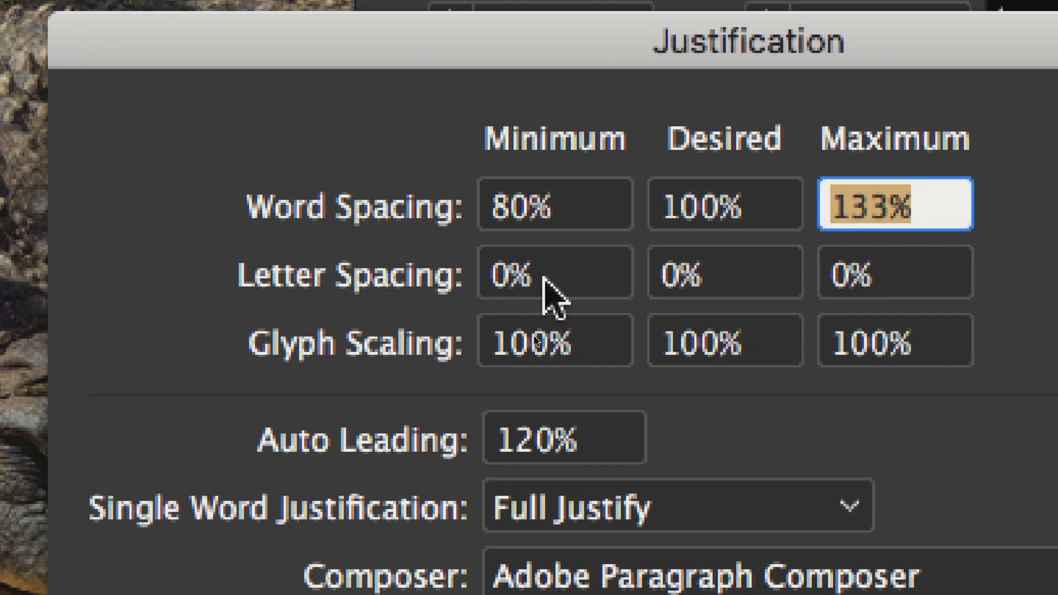
pyautogui.moveTo(561, 266); pyautogui.dragTo(510, 263)
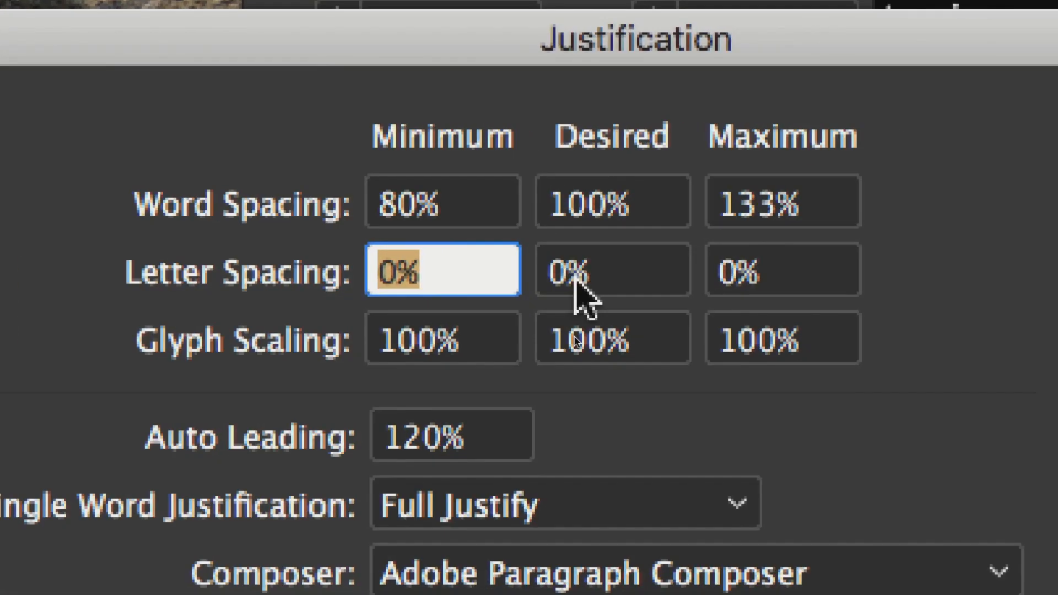
pyautogui.moveTo(576, 284); pyautogui.dragTo(544, 274)
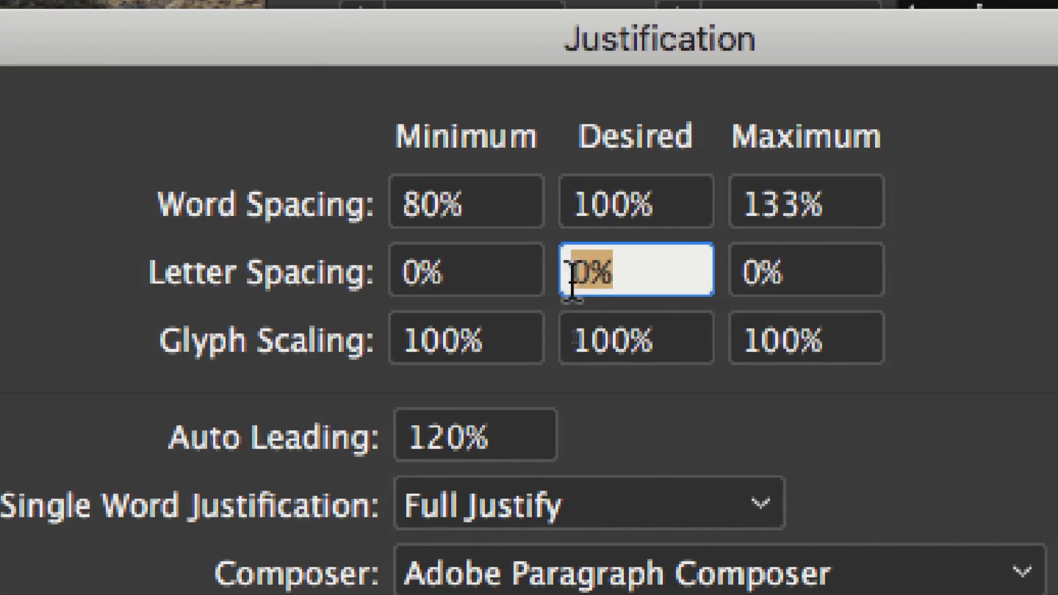
pyautogui.click(730, 284)
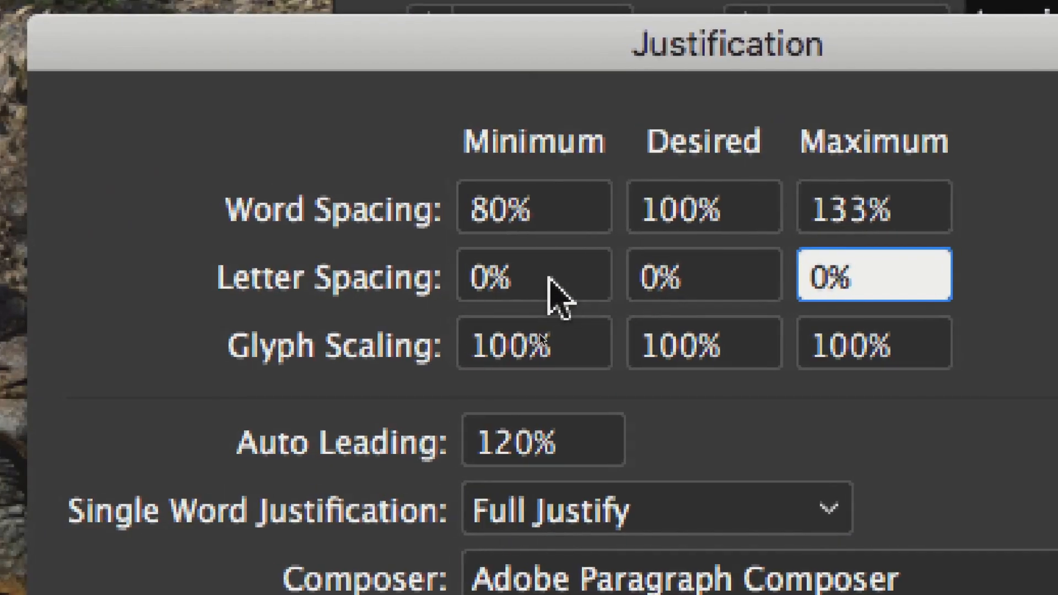
# Try to set the minimum letter spacing to 5%.
pyautogui.moveTo(549, 278); pyautogui.dragTo(398, 287)
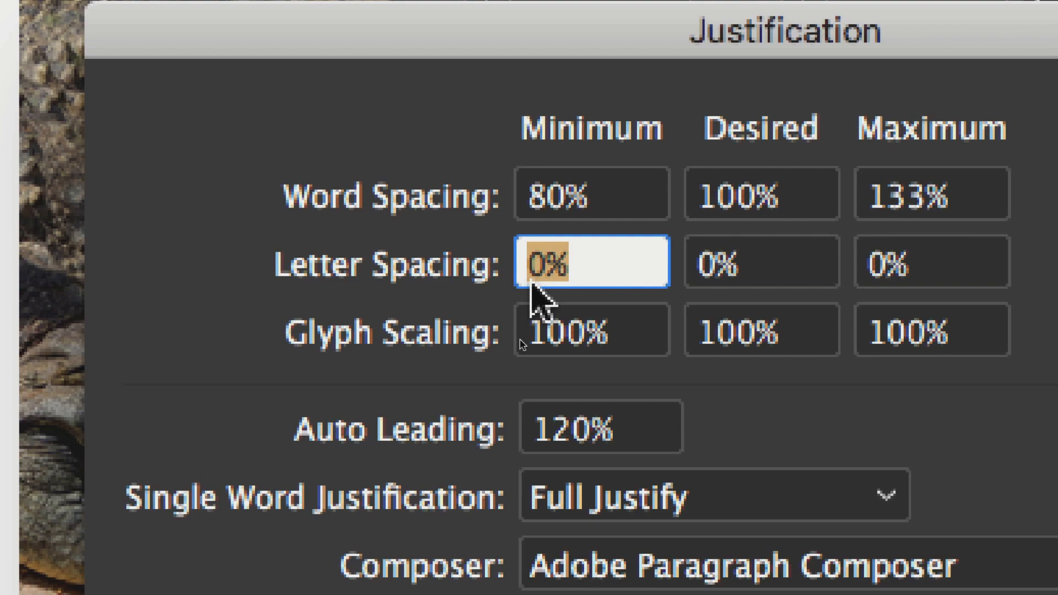
pyautogui.write('5')
pyautogui.press('Tab')
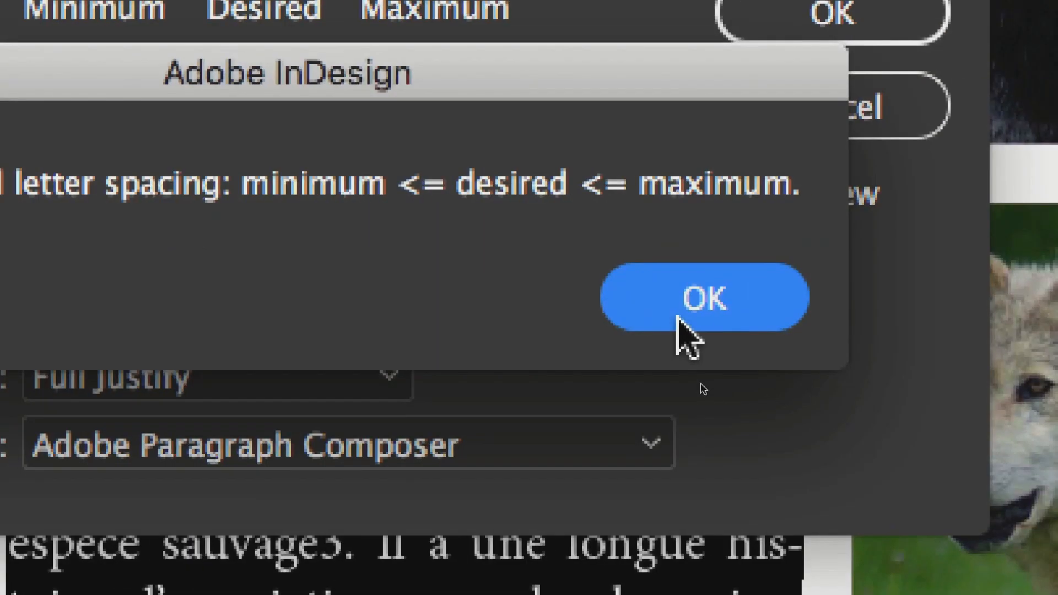
pyautogui.click(678, 312)
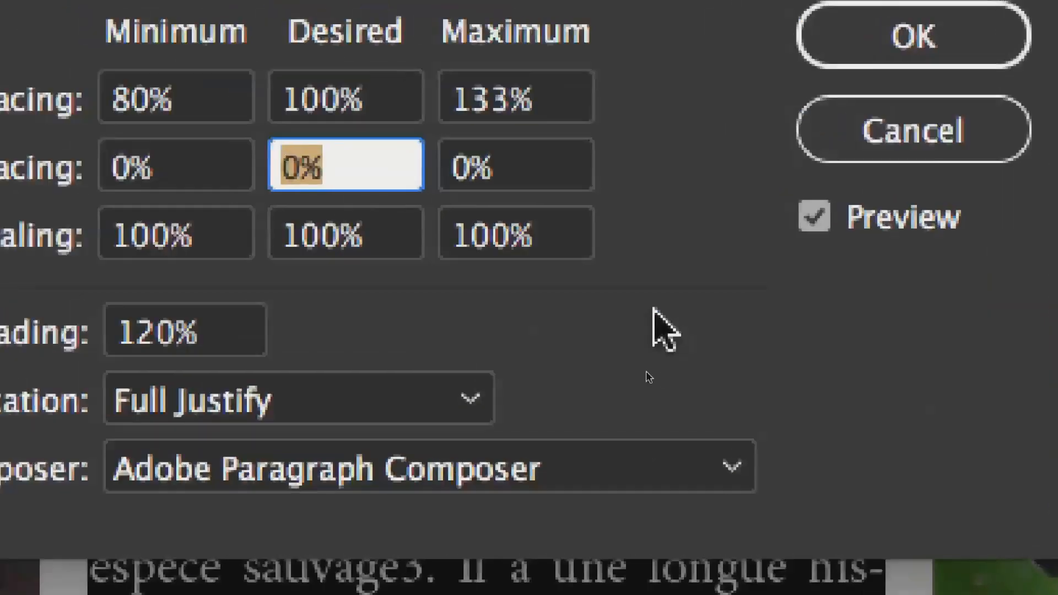
# Set the article's letter spacing to a minimum of -10% and a maximum of 10%.
pyautogui.click(589, 269)
pyautogui.moveTo(545, 279); pyautogui.dragTo(435, 273)
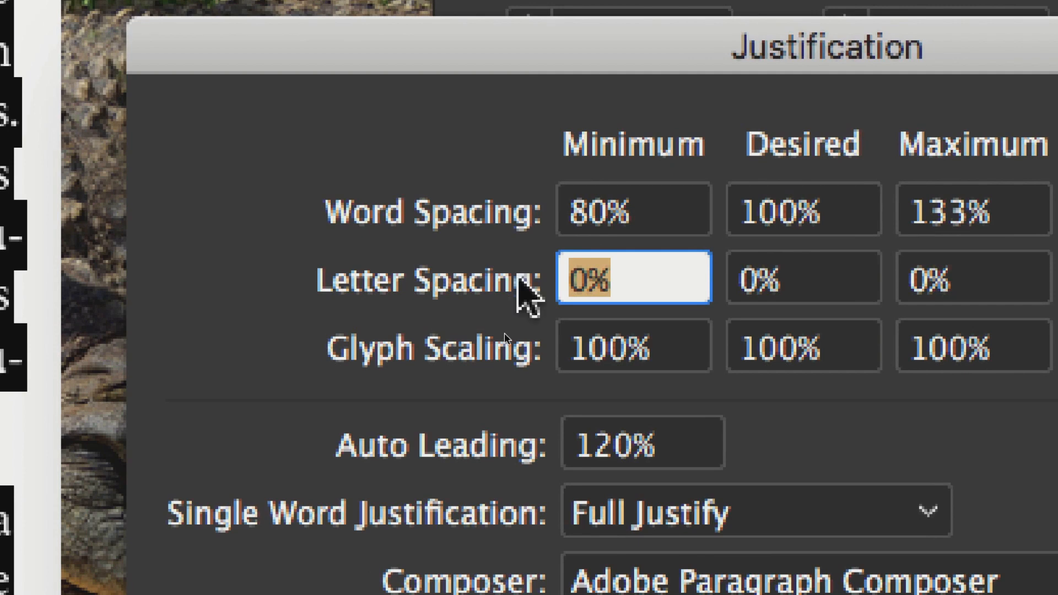
pyautogui.write('-1')
pyautogui.press('Tab')
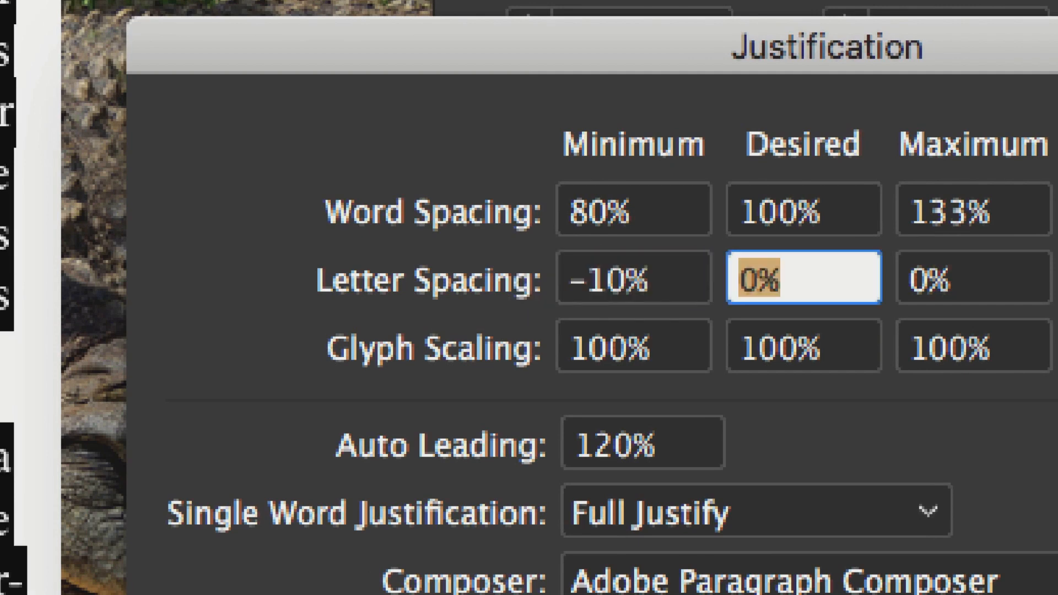
pyautogui.press('Tab')
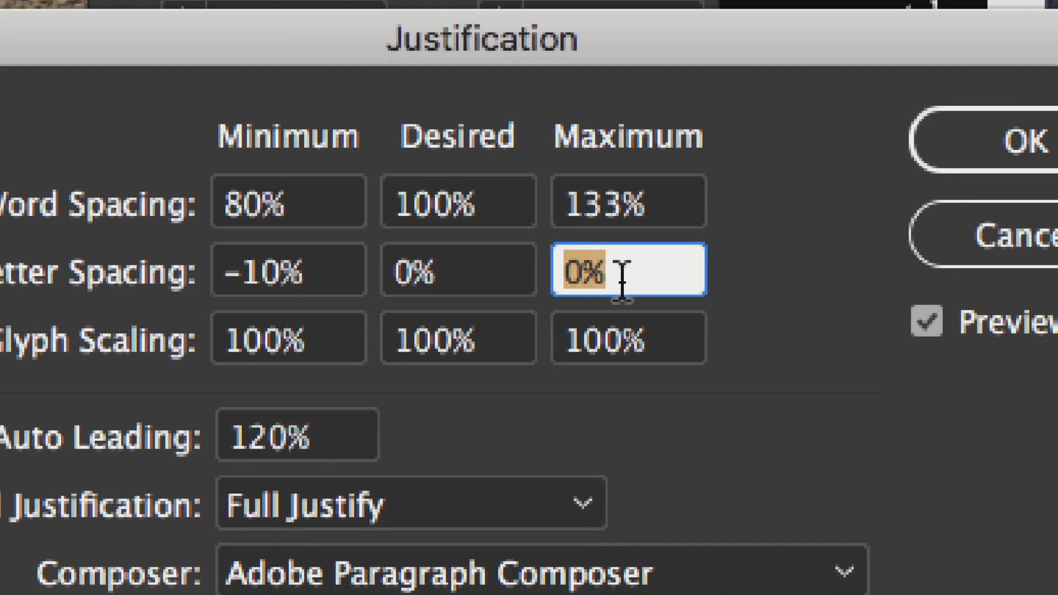
pyautogui.write('10')
pyautogui.press('Tab')
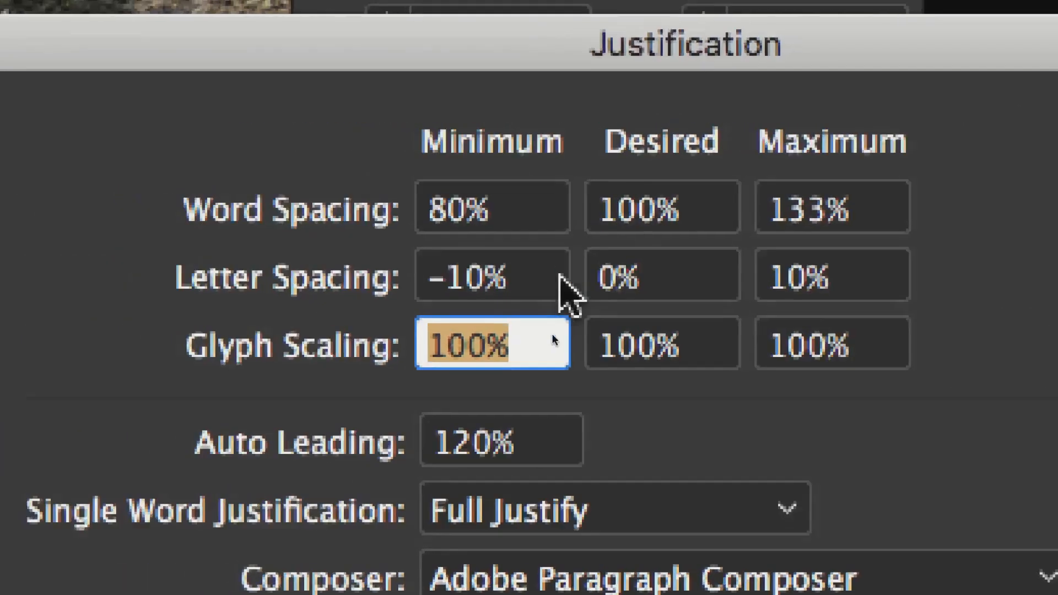
# Check the previewed text on both sides of the Justification settings and apply them to the article.
pyautogui.moveTo(336, 272); pyautogui.dragTo(164, 262)
pyautogui.moveTo(618, 275); pyautogui.dragTo(578, 275)
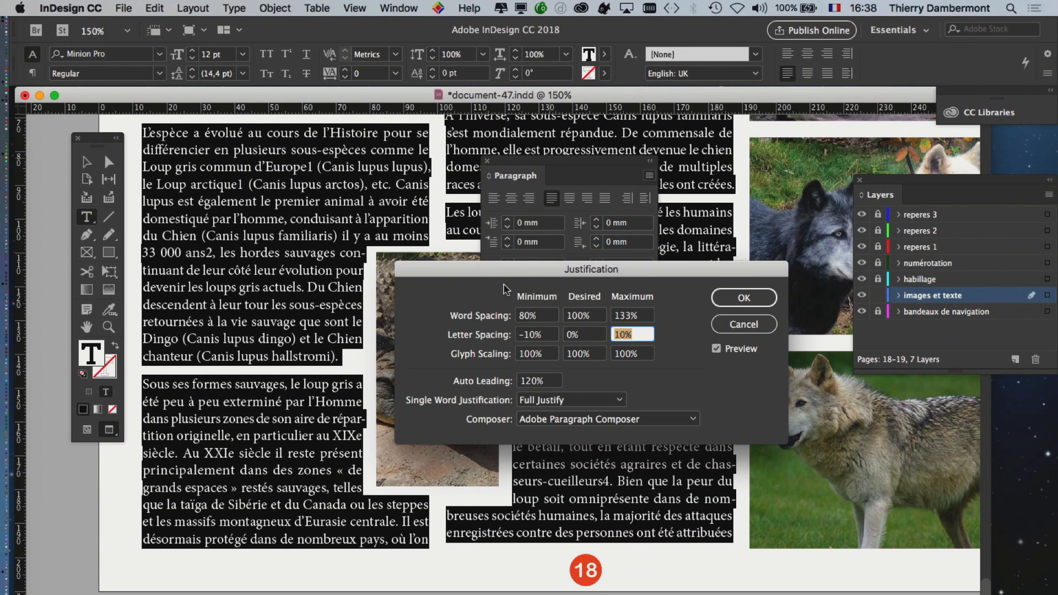
pyautogui.moveTo(507, 270); pyautogui.dragTo(251, 182)
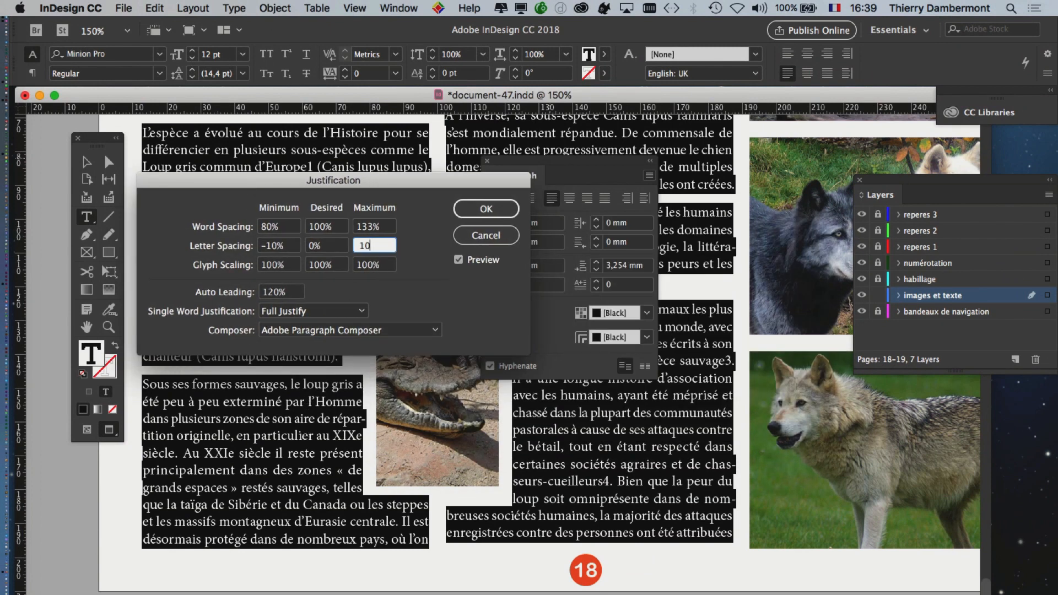
pyautogui.press('Tab')
pyautogui.moveTo(457, 182); pyautogui.dragTo(678, 329)
pyautogui.click(695, 355)
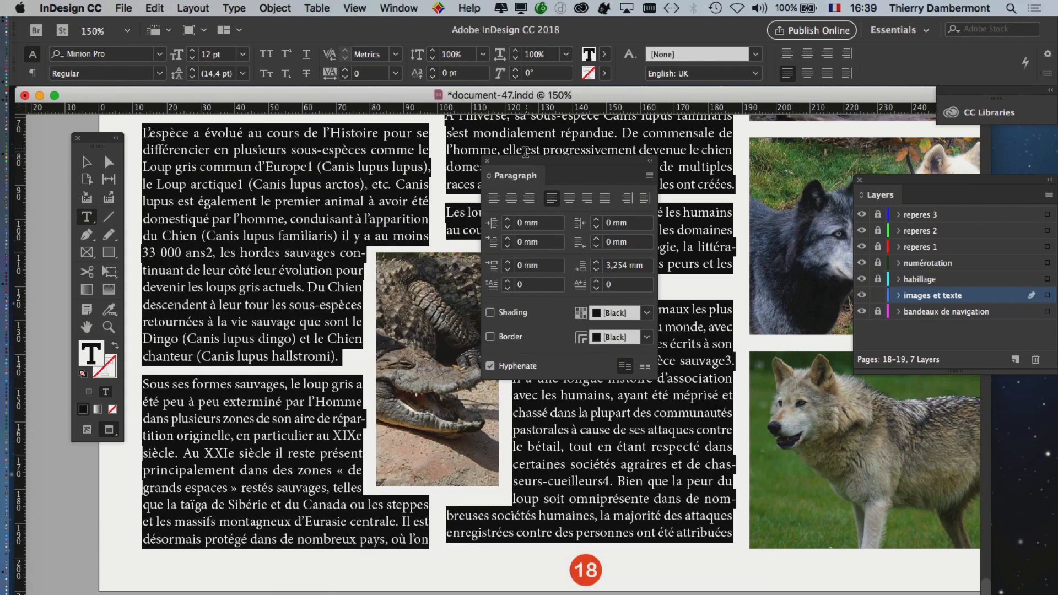
# Move the Paragraph panel off the article onto the pasteboard and shift the page to leave empty space beside the first column.
pyautogui.moveTo(526, 164); pyautogui.dragTo(191, 523)
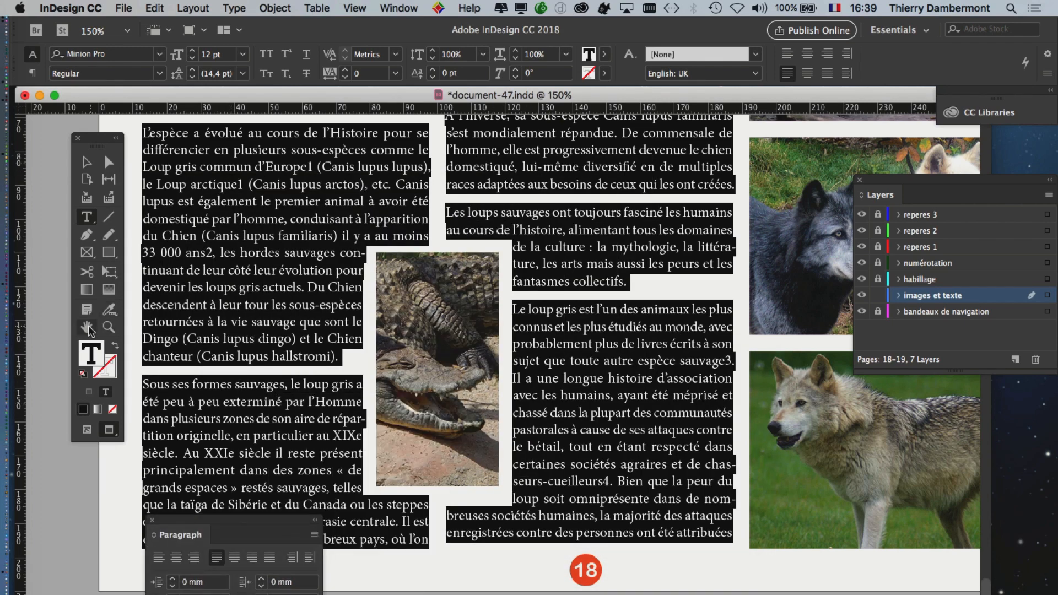
pyautogui.press('alt')
pyautogui.moveTo(320, 312); pyautogui.dragTo(705, 337)
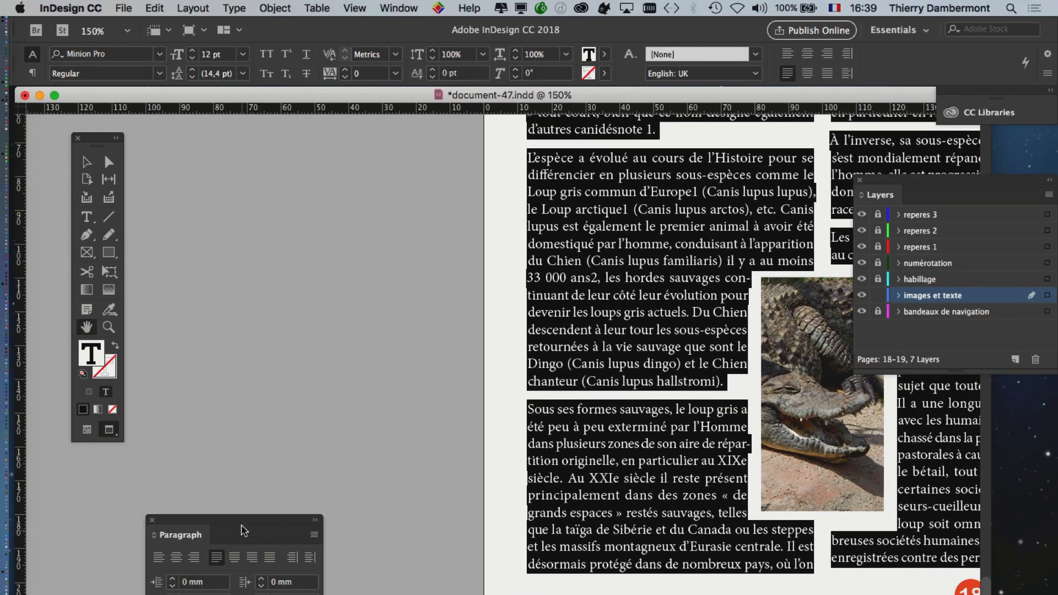
pyautogui.moveTo(249, 519); pyautogui.dragTo(228, 419)
# Reset the article's minimum and maximum letter spacing to 0% and apply the justification settings.
pyautogui.click(256, 423)
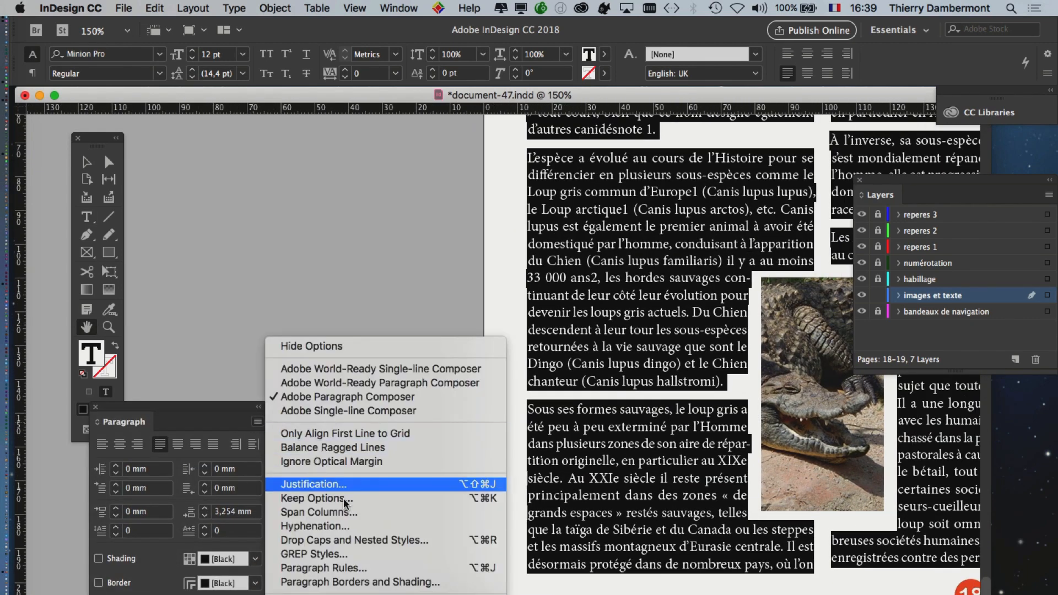
pyautogui.click(342, 481)
pyautogui.moveTo(631, 329); pyautogui.dragTo(435, 166)
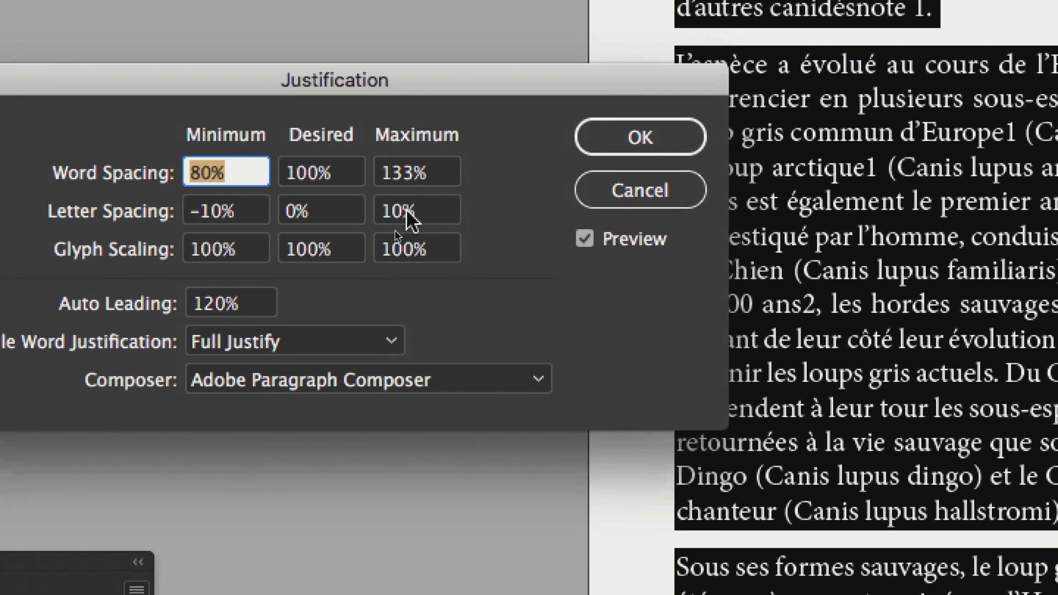
pyautogui.click(406, 211)
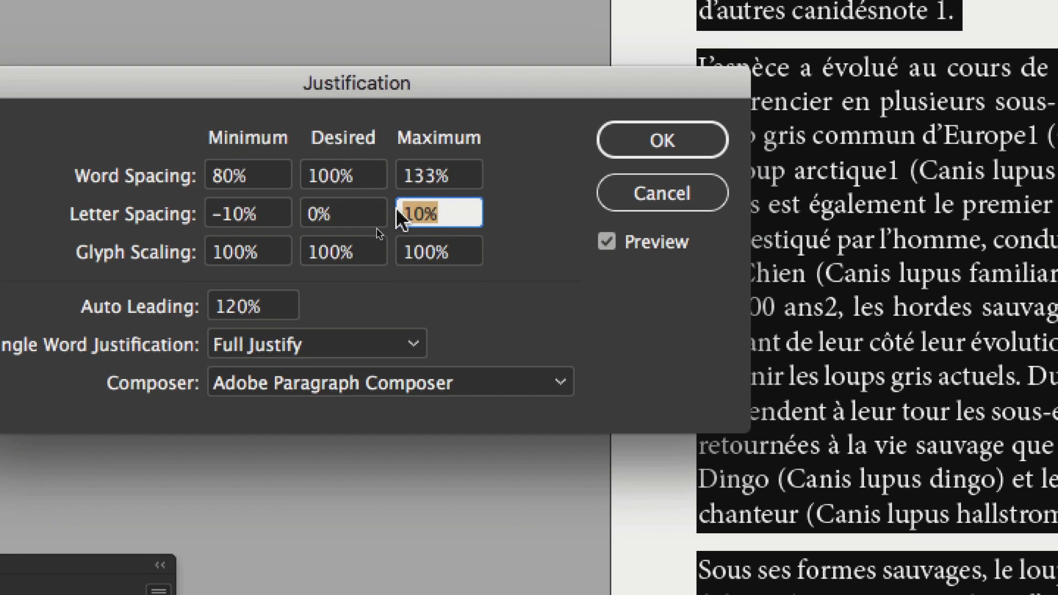
pyautogui.write('0')
pyautogui.click(253, 214)
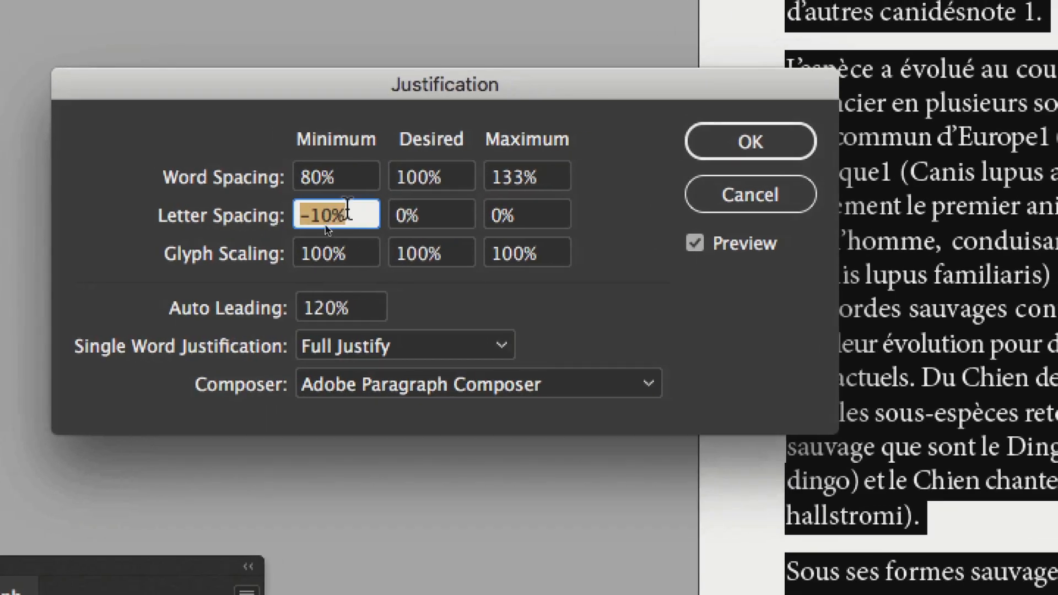
pyautogui.write('0')
pyautogui.click(523, 175)
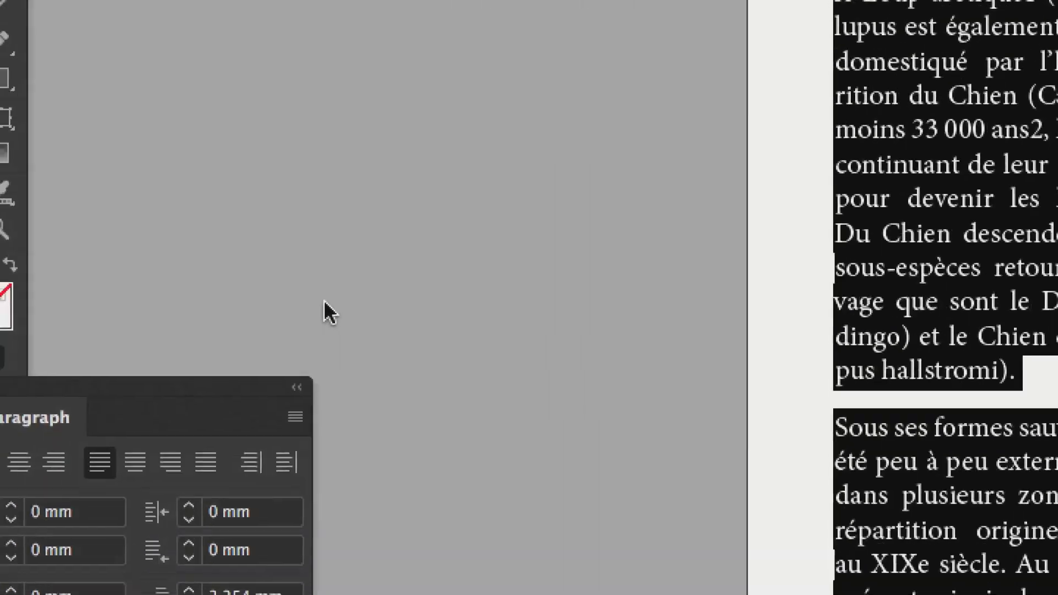
# Reopen the Justification settings and enter -10% minimum and 10% maximum letter spacing for the article.
pyautogui.click(314, 337)
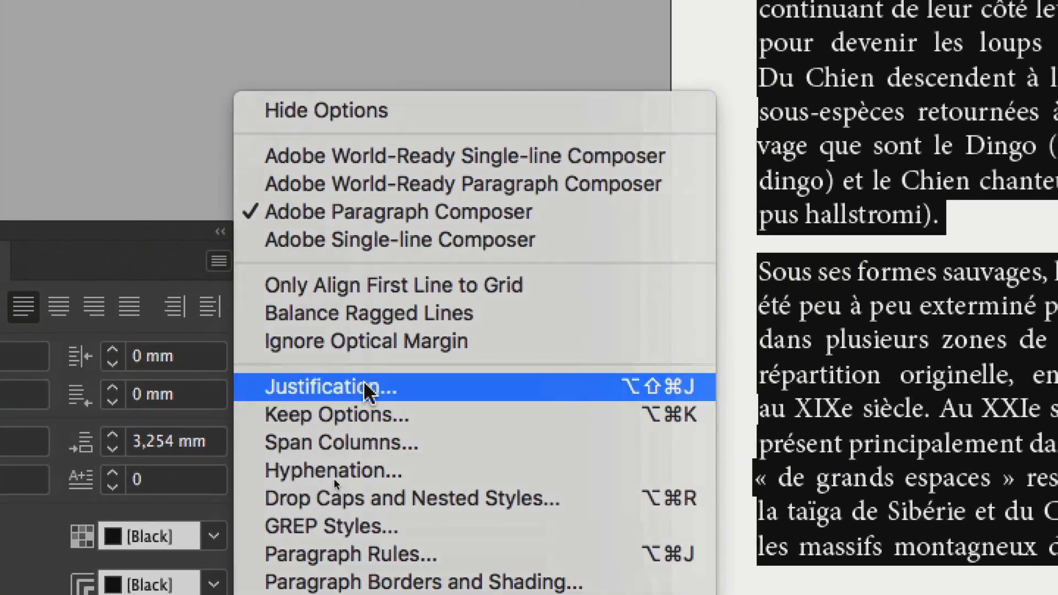
pyautogui.click(394, 466)
pyautogui.click(221, 76)
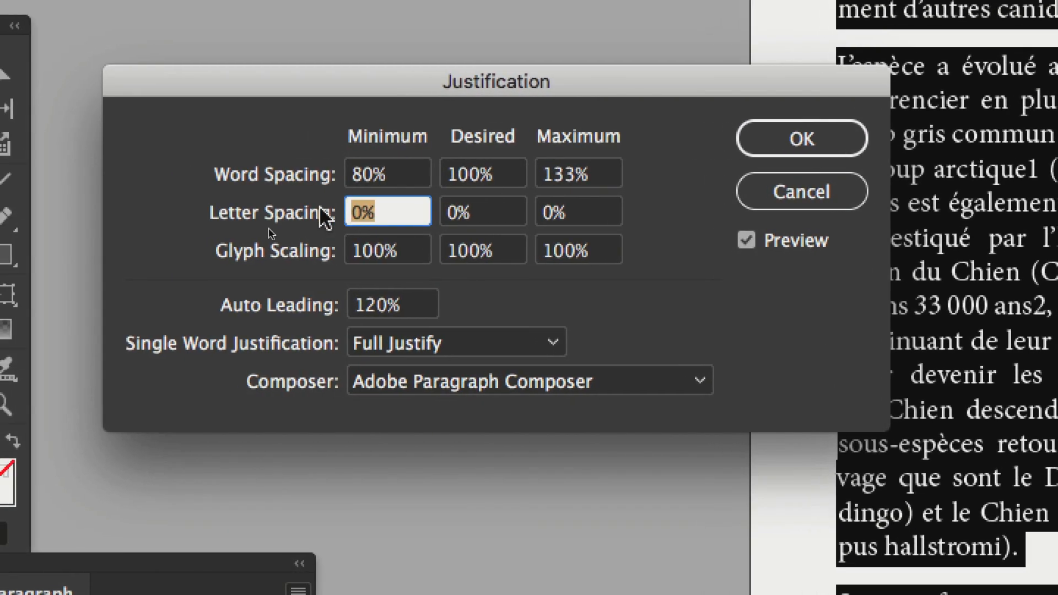
pyautogui.write('-10')
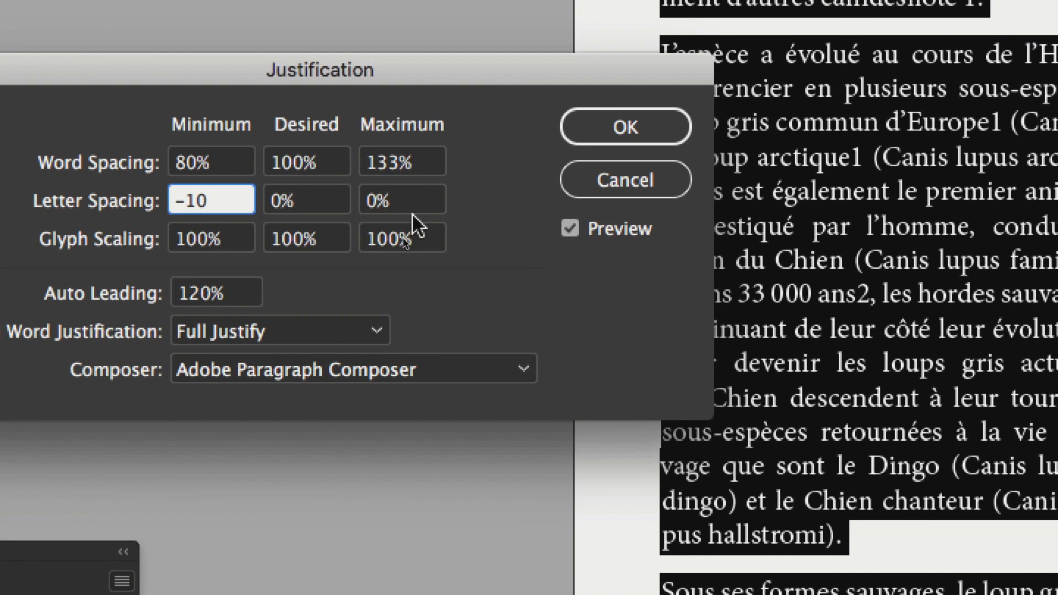
pyautogui.click(396, 208)
pyautogui.write('10')
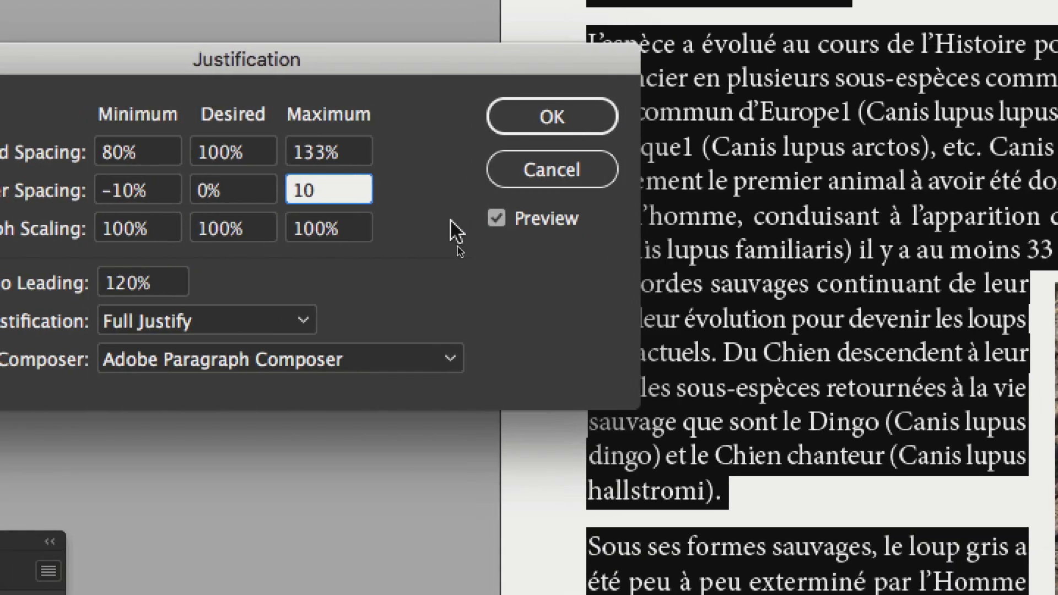
pyautogui.press('Tab')
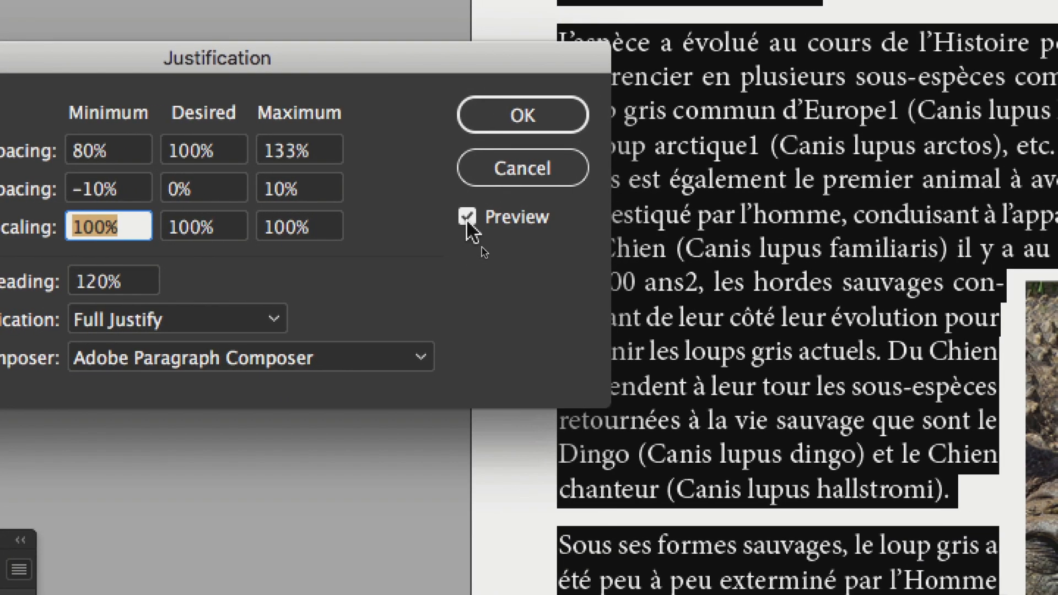
# Compare the article's line breaks and word gaps with the Justification preview on and off for the -10% to 10% letter spacing.
pyautogui.click(497, 218)
pyautogui.click(466, 219)
pyautogui.click(466, 220)
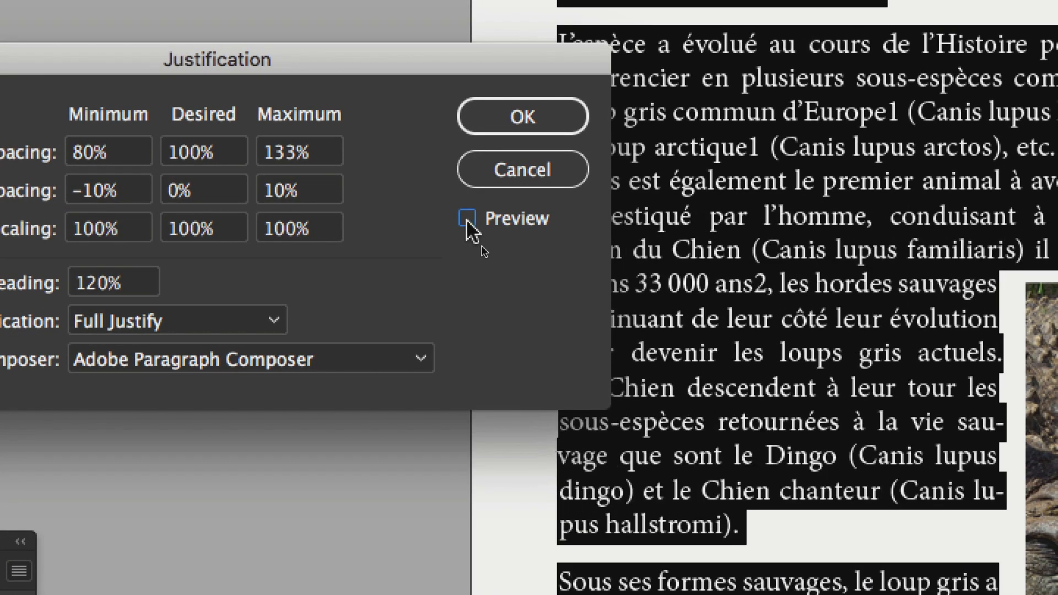
pyautogui.click(466, 219)
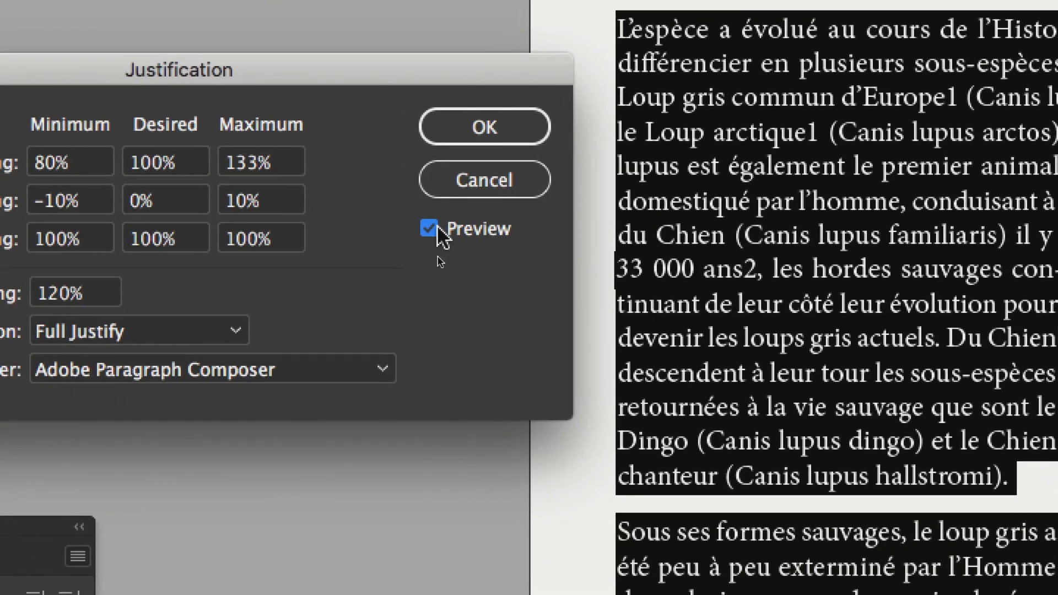
pyautogui.click(434, 228)
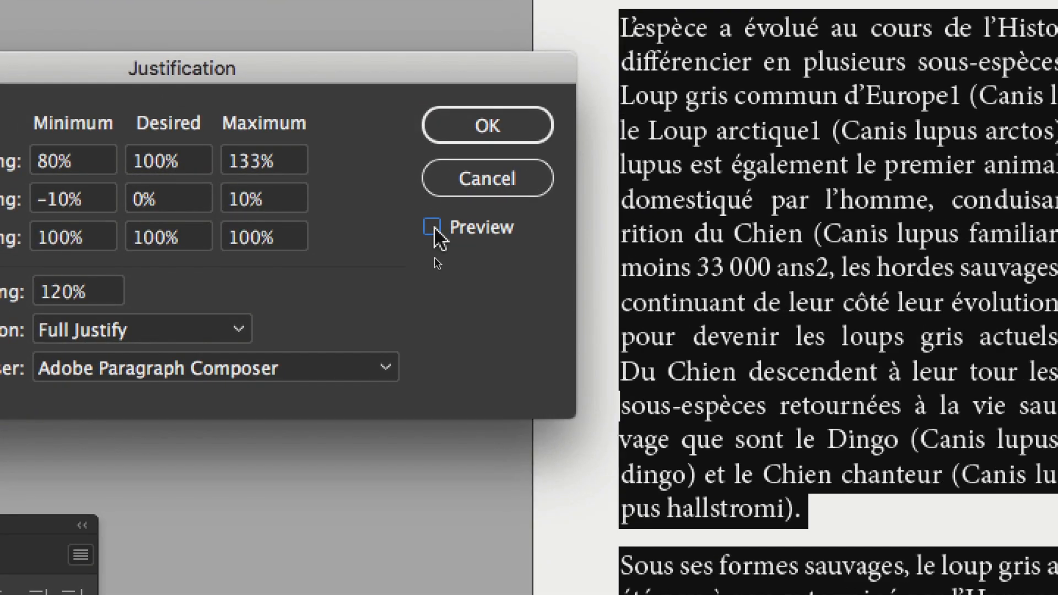
pyautogui.click(434, 228)
pyautogui.click(434, 229)
pyautogui.click(434, 228)
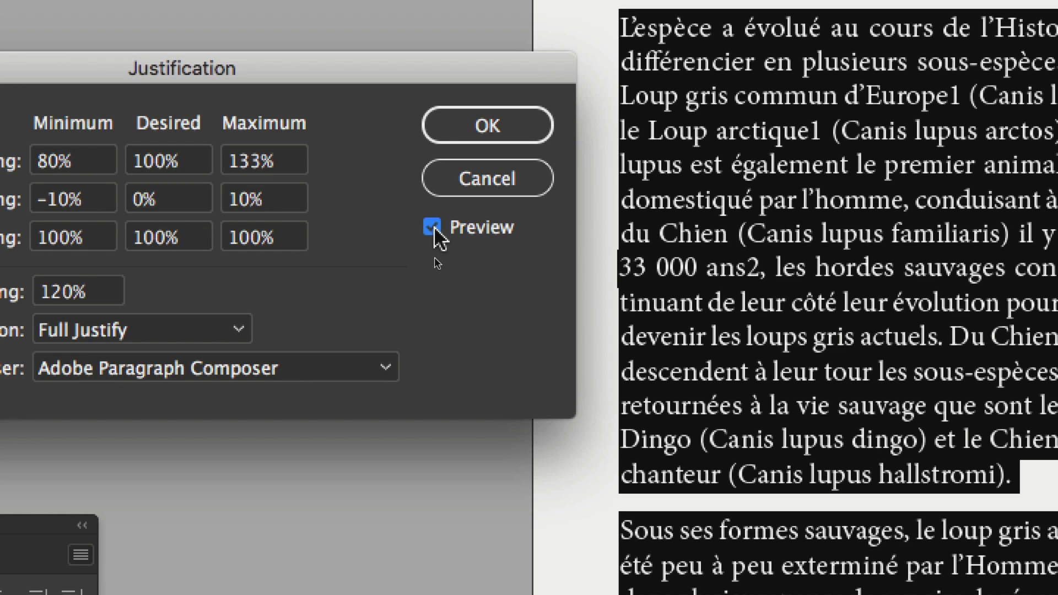
pyautogui.click(435, 228)
pyautogui.click(434, 228)
pyautogui.click(435, 228)
pyautogui.click(435, 229)
pyautogui.click(434, 228)
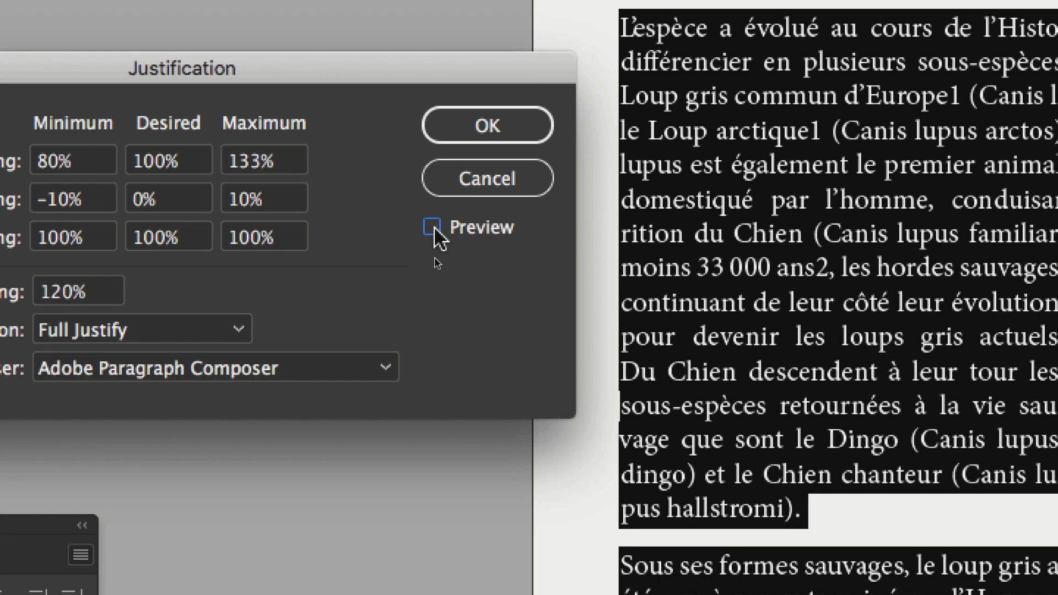
pyautogui.click(435, 229)
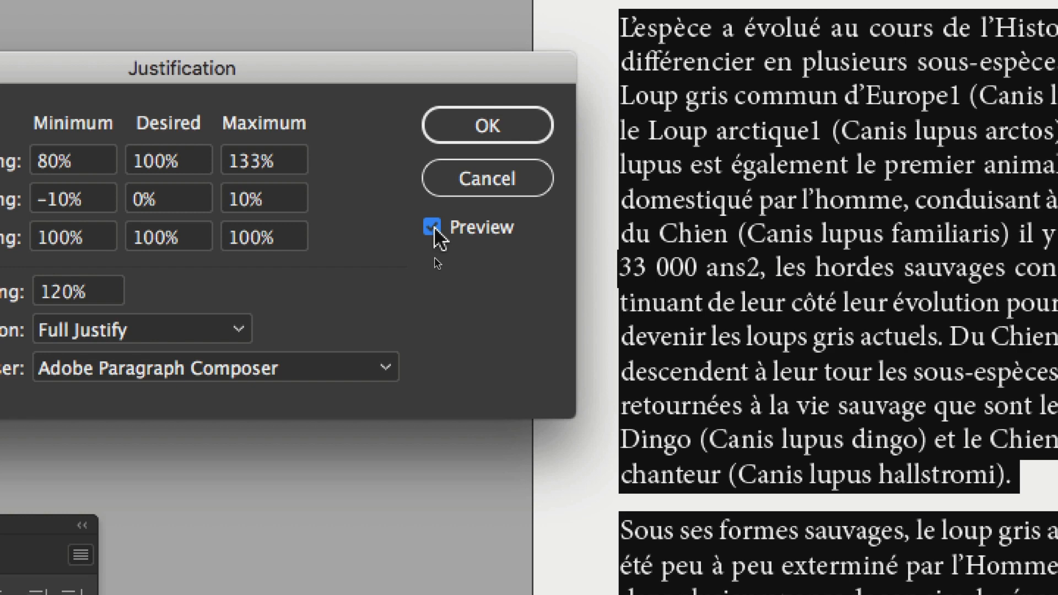
pyautogui.click(434, 227)
pyautogui.click(434, 228)
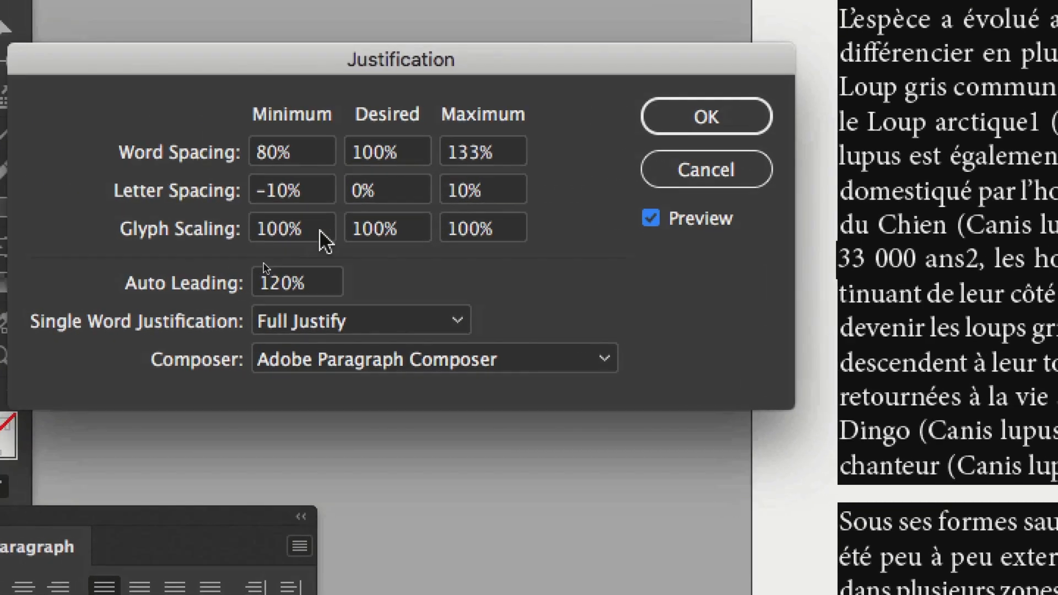
# Set the article's glyph scaling to 90% minimum and 110% maximum in the Justification settings.
pyautogui.click(292, 229)
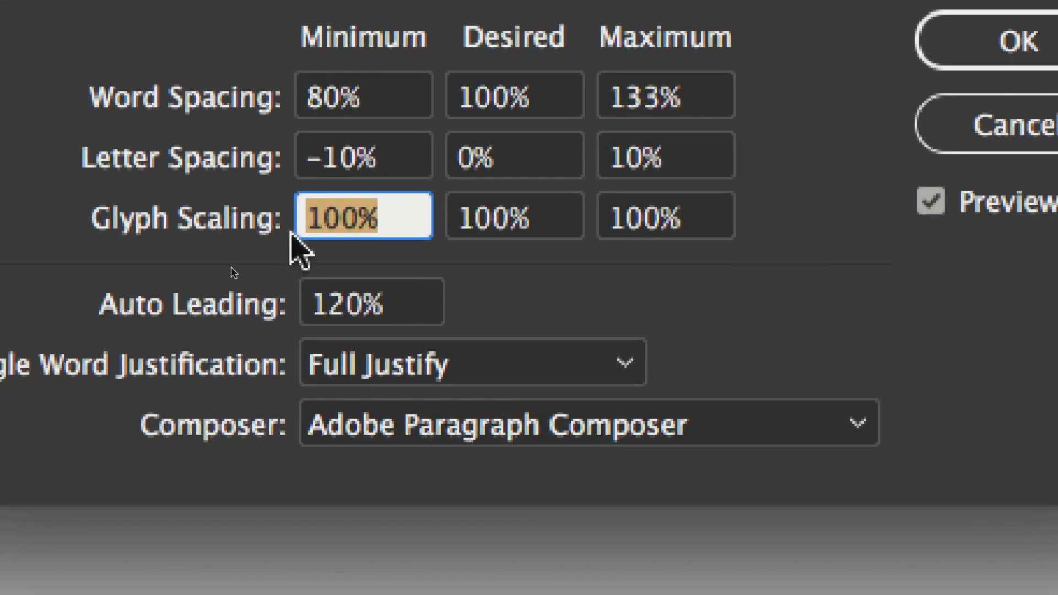
pyautogui.write('90')
pyautogui.press('Tab')
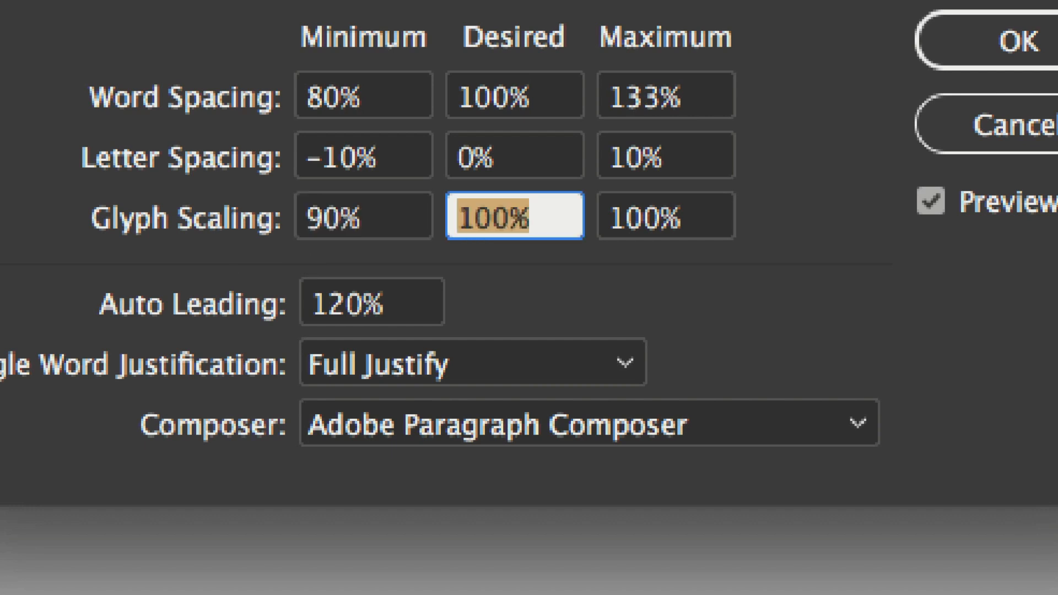
pyautogui.press('Tab')
pyautogui.write('110')
pyautogui.press('Tab')
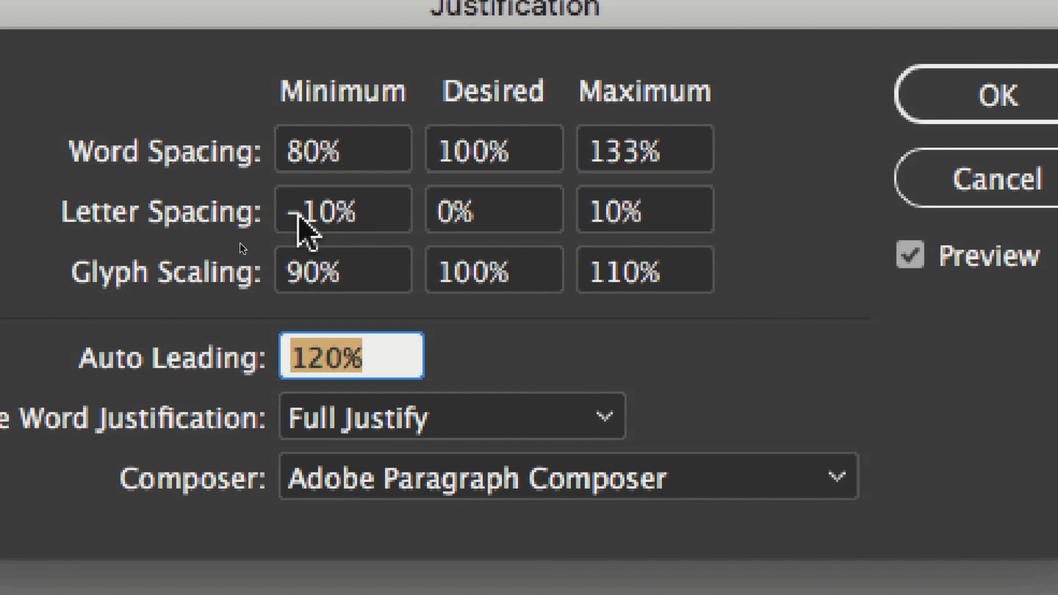
pyautogui.click(410, 99)
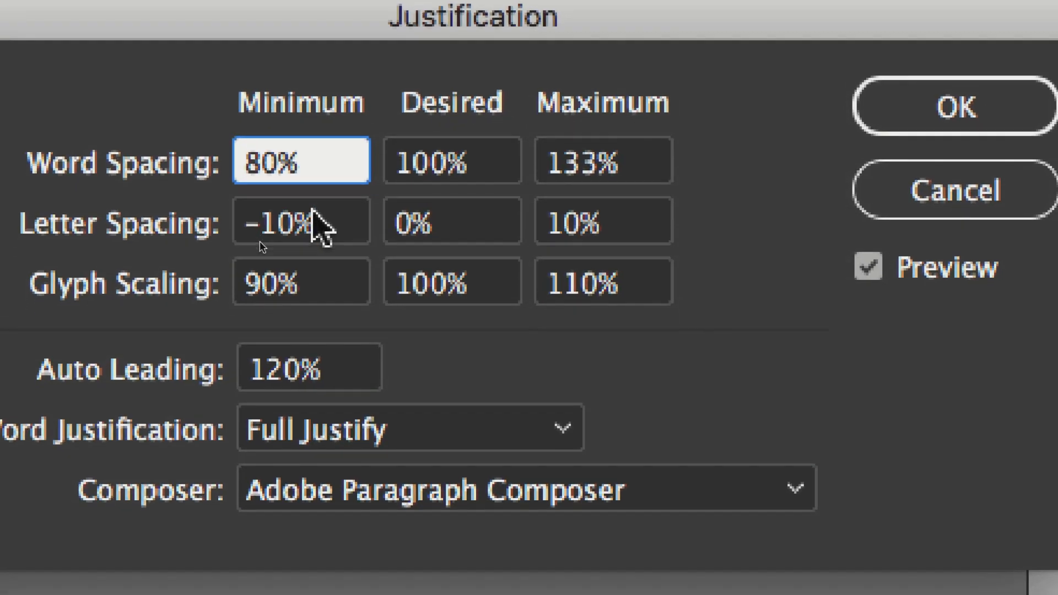
pyautogui.click(315, 221)
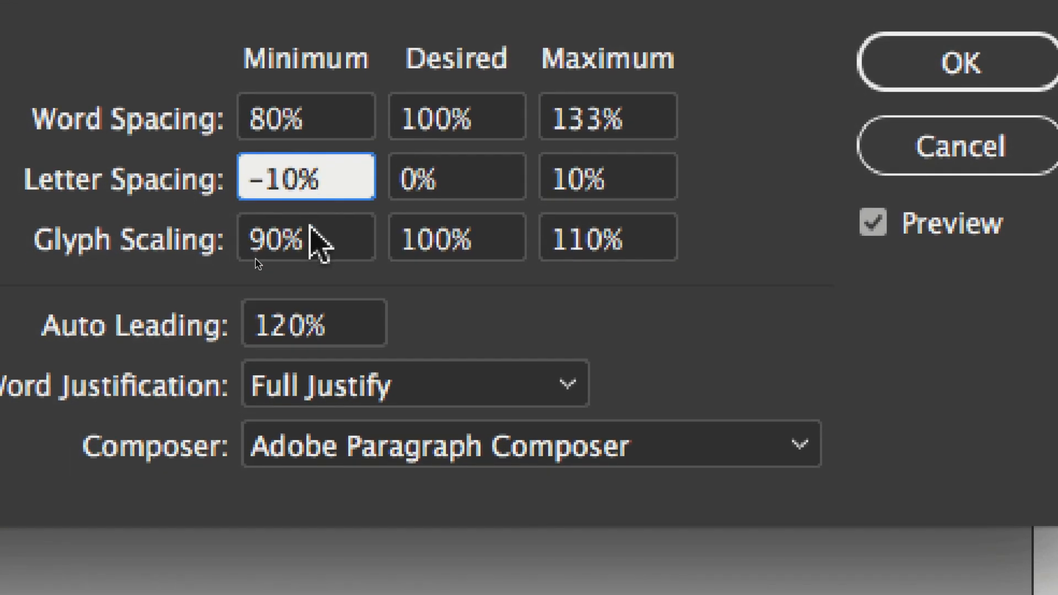
pyautogui.click(336, 282)
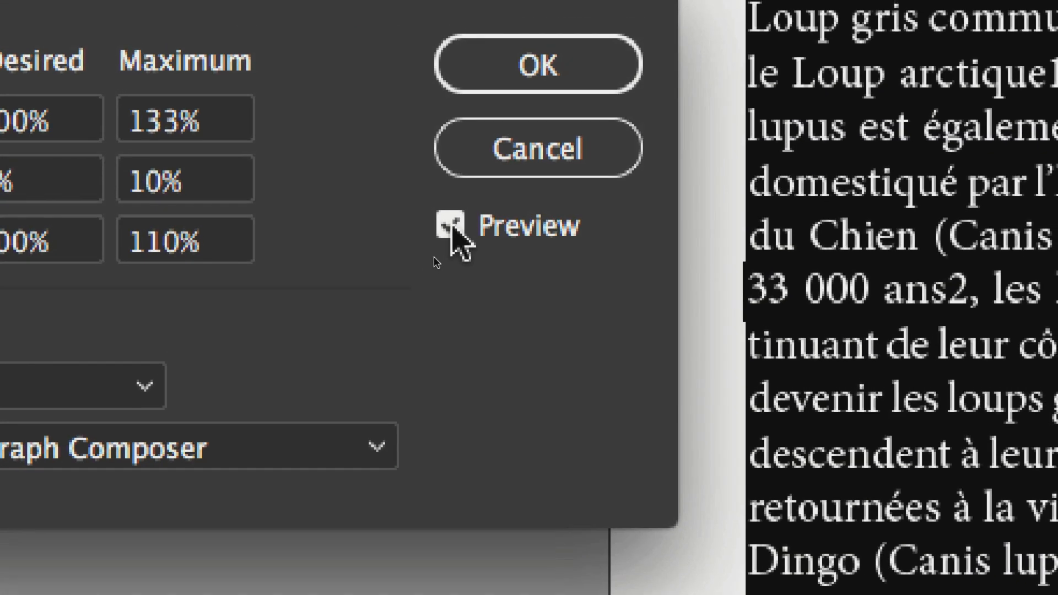
# Compare the article with the glyph scaling preview on and off, and apply the justification settings with the preview enabled.
pyautogui.click(846, 207)
pyautogui.click(847, 207)
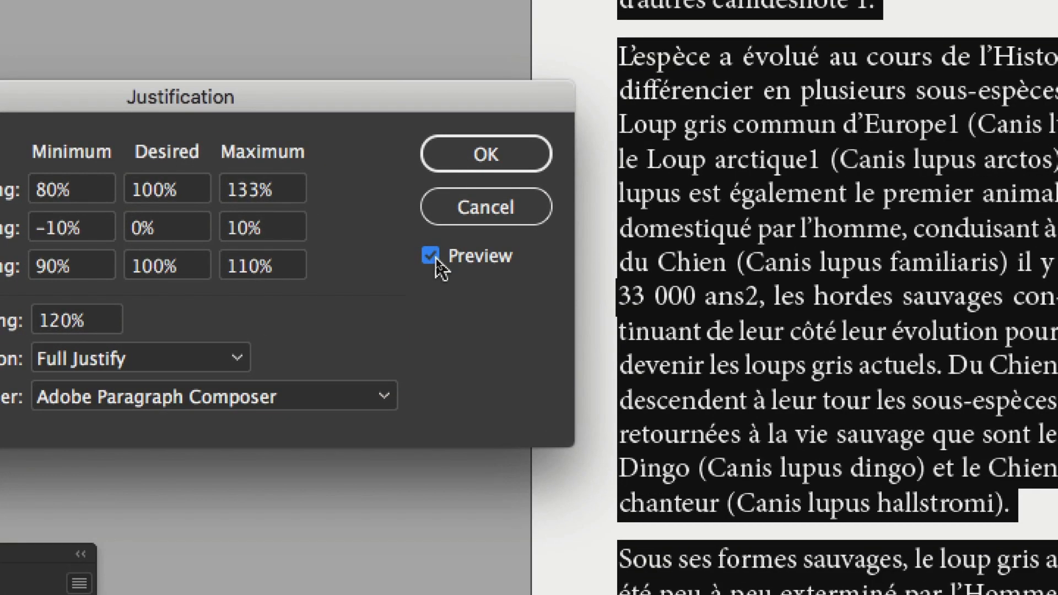
pyautogui.click(431, 256)
pyautogui.click(431, 256)
pyautogui.click(431, 256)
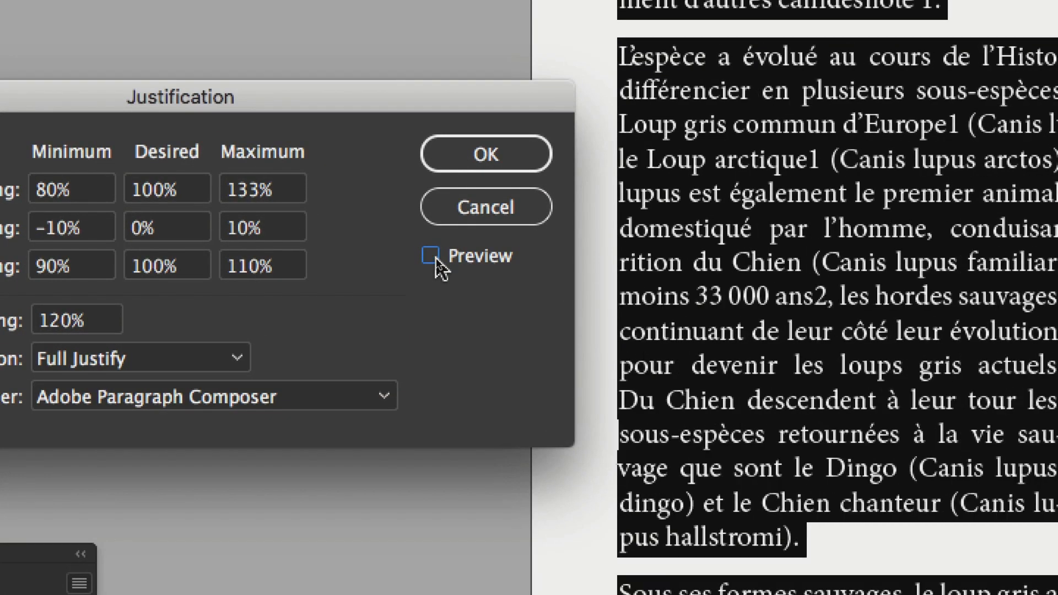
pyautogui.click(432, 256)
pyautogui.click(431, 256)
pyautogui.click(436, 261)
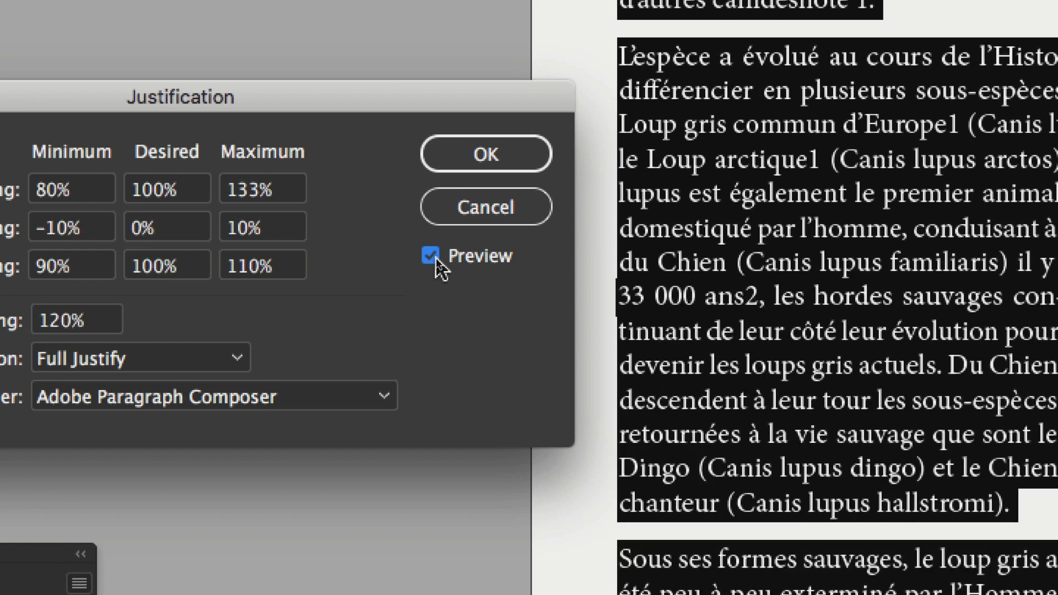
pyautogui.click(436, 261)
pyautogui.click(436, 261)
pyautogui.click(436, 261)
pyautogui.click(436, 261)
pyautogui.click(436, 261)
pyautogui.click(436, 261)
pyautogui.click(436, 262)
pyautogui.click(436, 261)
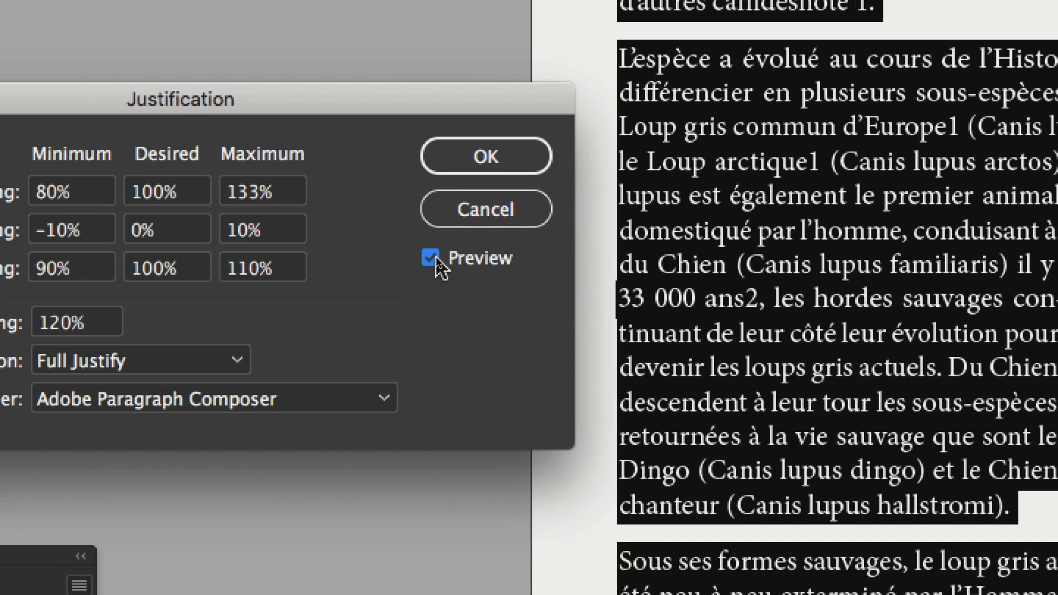
pyautogui.click(436, 259)
pyautogui.click(436, 259)
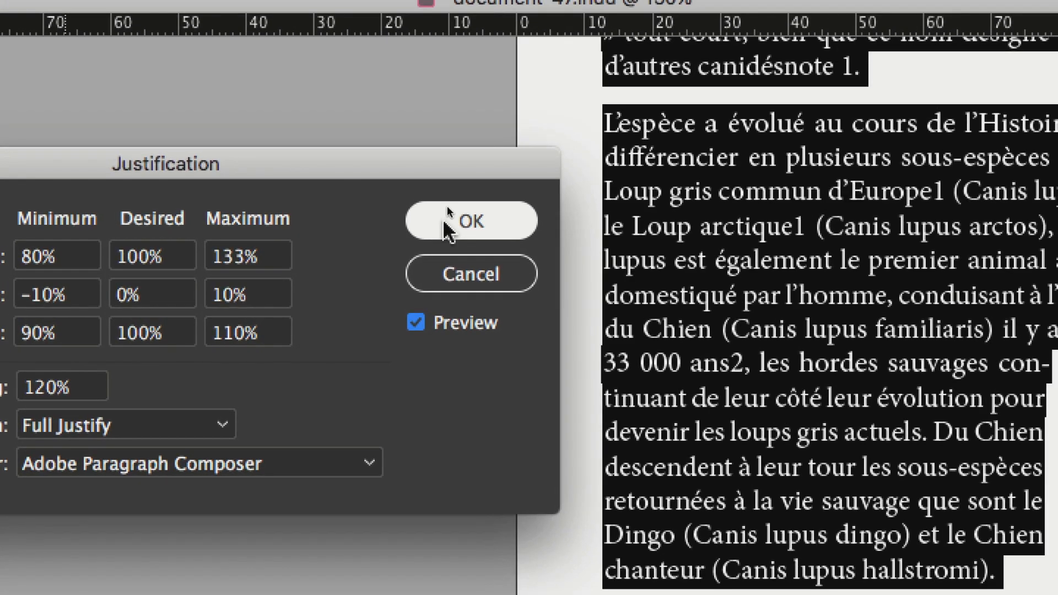
pyautogui.click(449, 157)
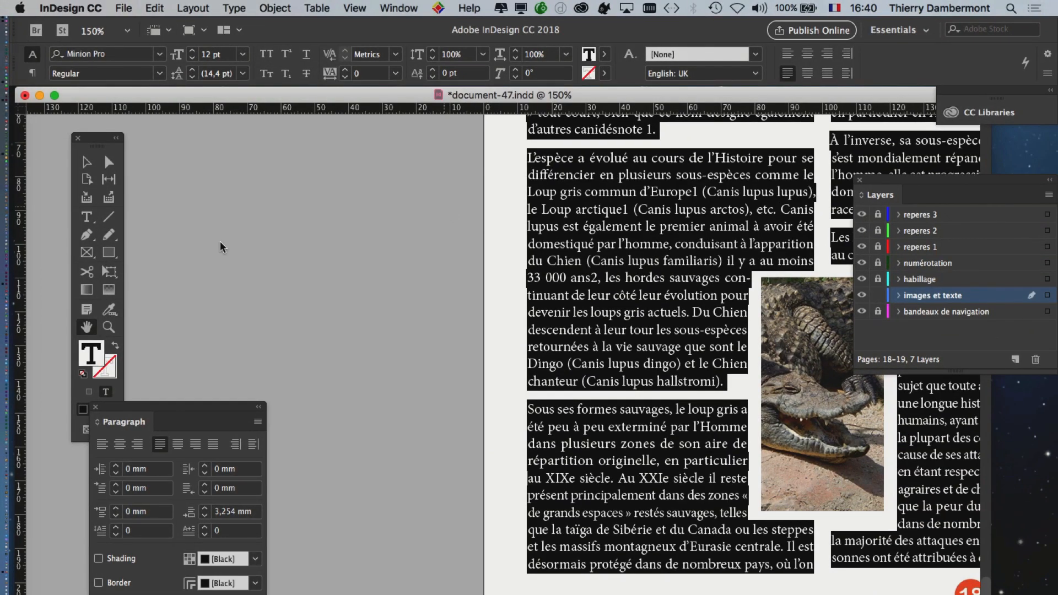
# Show the Character panel on the pasteboard beside the first column and set the article's kerning to Optical.
pyautogui.click(232, 8)
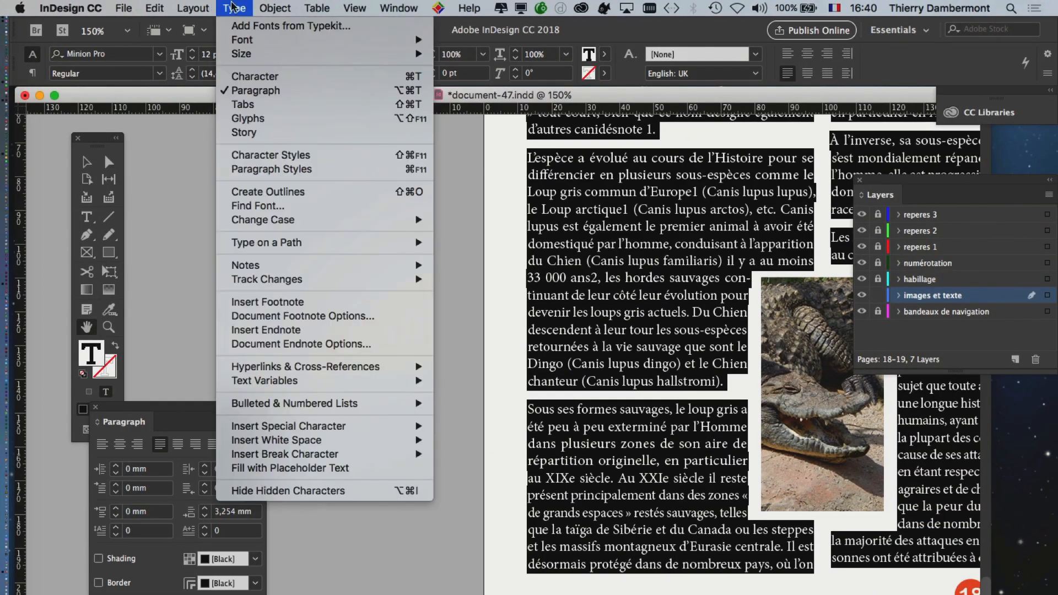
pyautogui.click(268, 76)
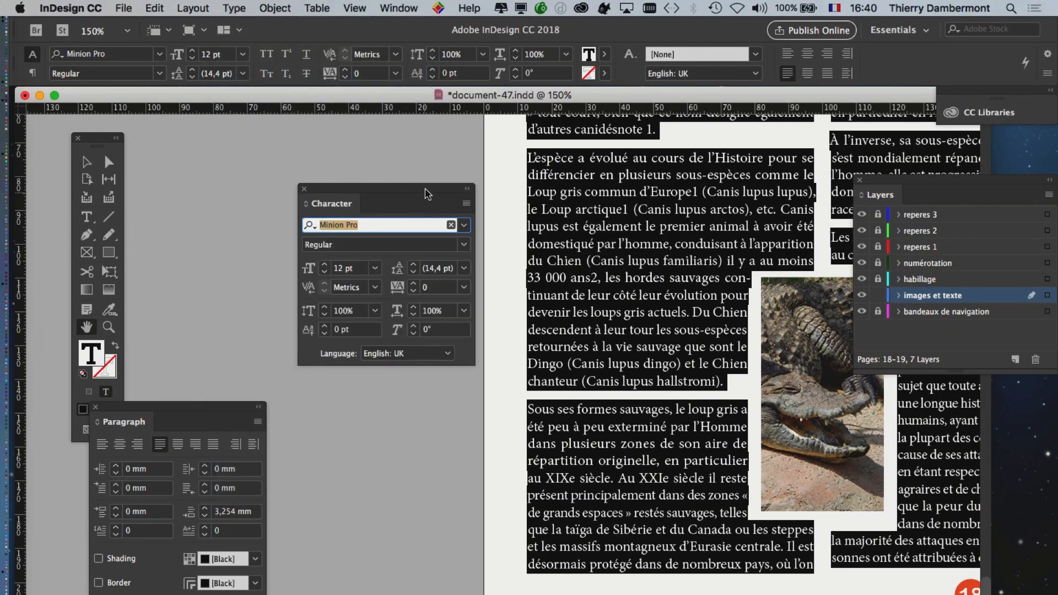
pyautogui.moveTo(429, 193); pyautogui.dragTo(471, 166)
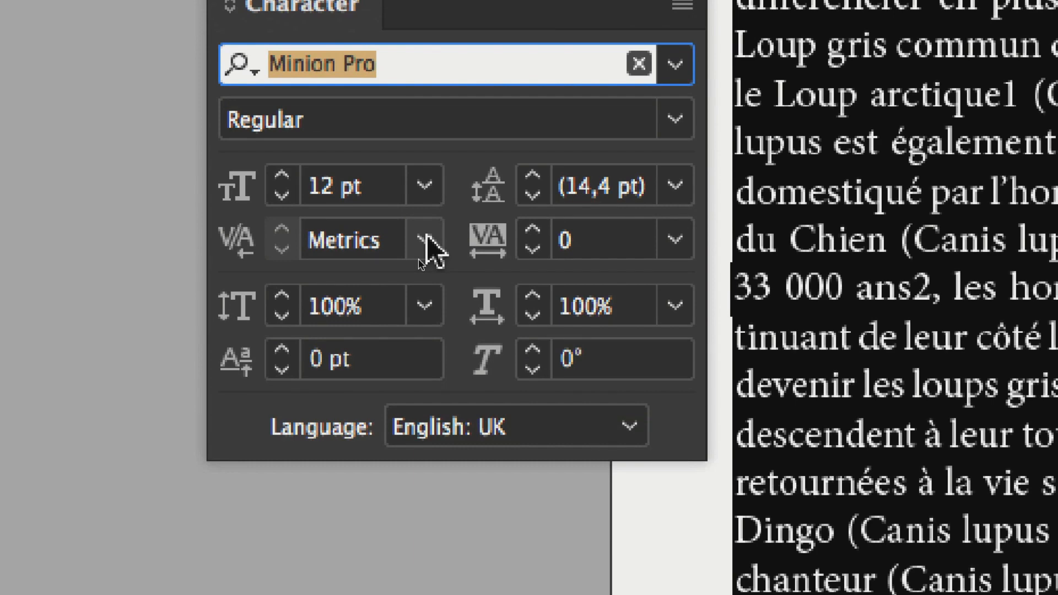
pyautogui.click(424, 239)
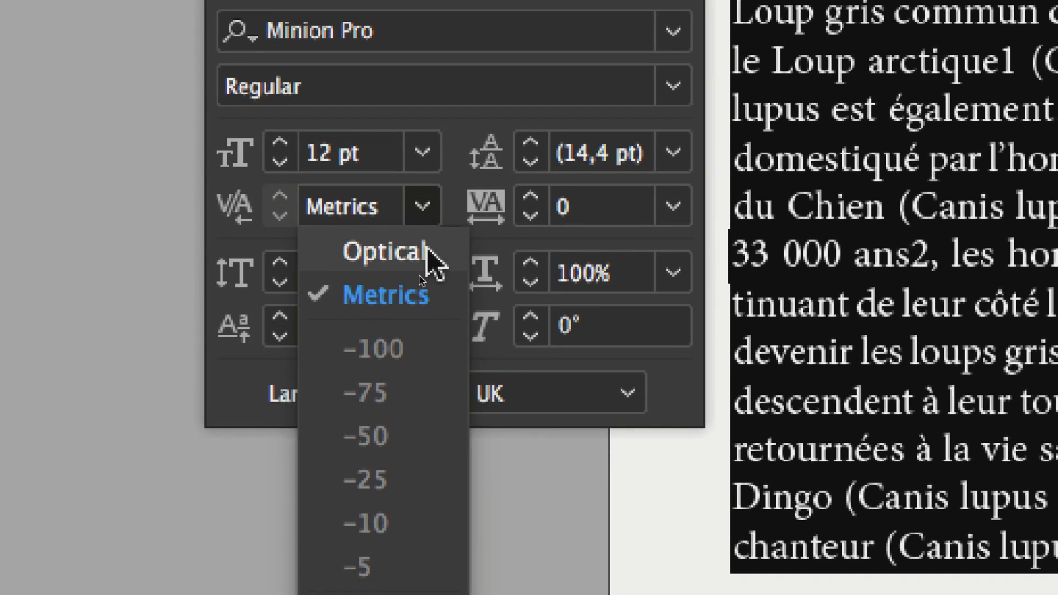
pyautogui.click(427, 254)
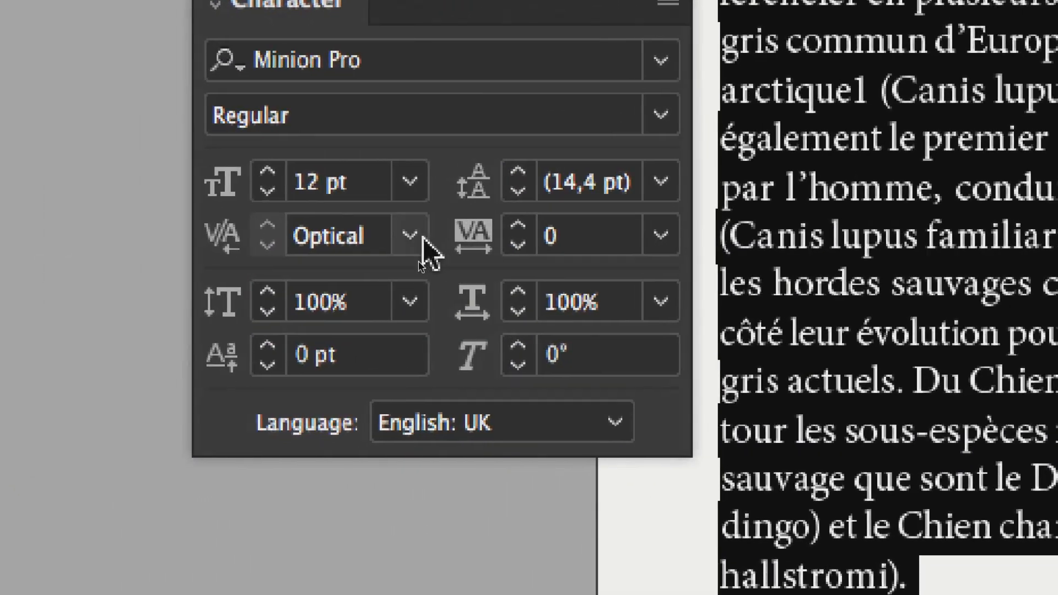
# Compare Metrics kerning with Optical on the article, leaving it on Optical, and close the Character panel.
pyautogui.click(254, 186)
pyautogui.click(433, 324)
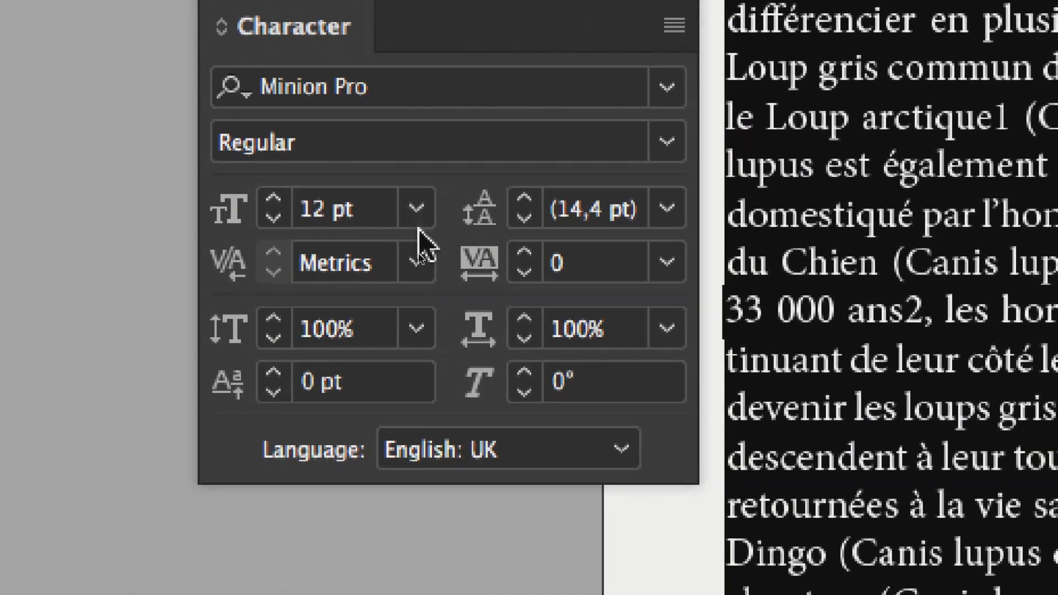
pyautogui.click(488, 340)
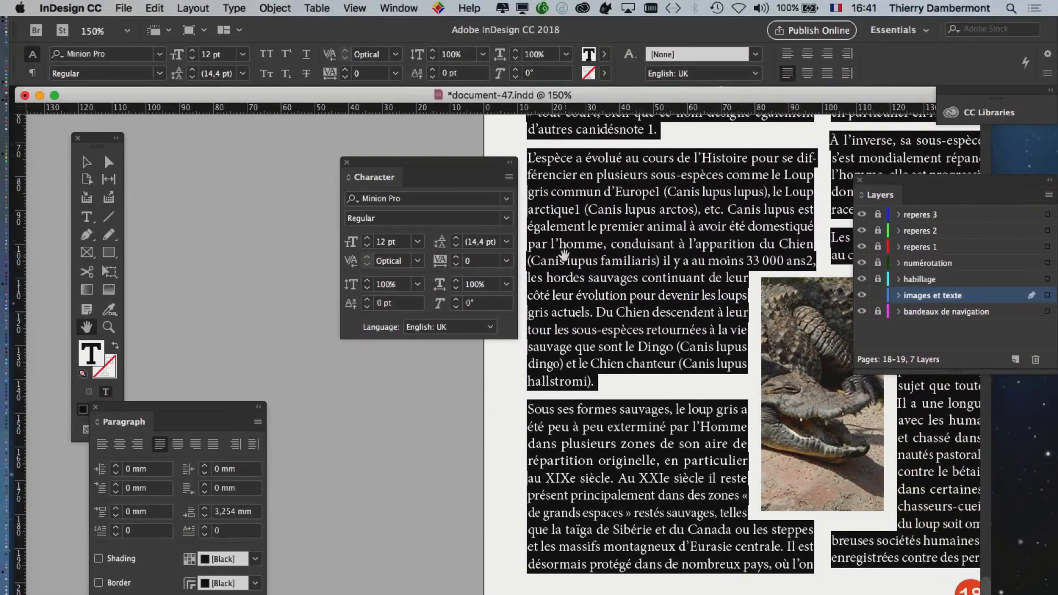
pyautogui.click(345, 163)
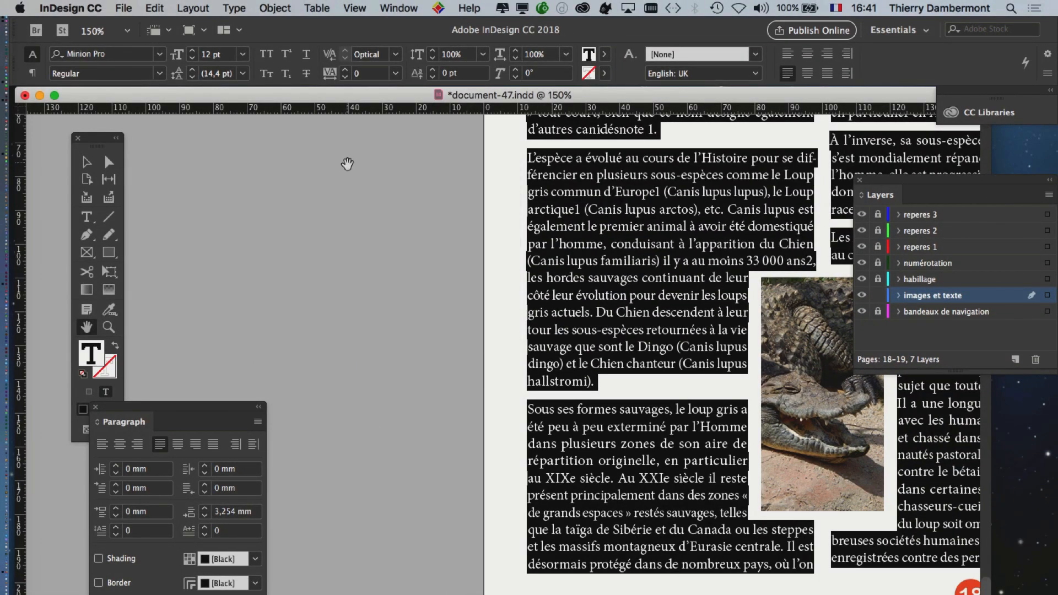
# Reopen the Character panel and raise the selected article's tracking to 20.
pyautogui.moveTo(573, 230); pyautogui.dragTo(302, 251)
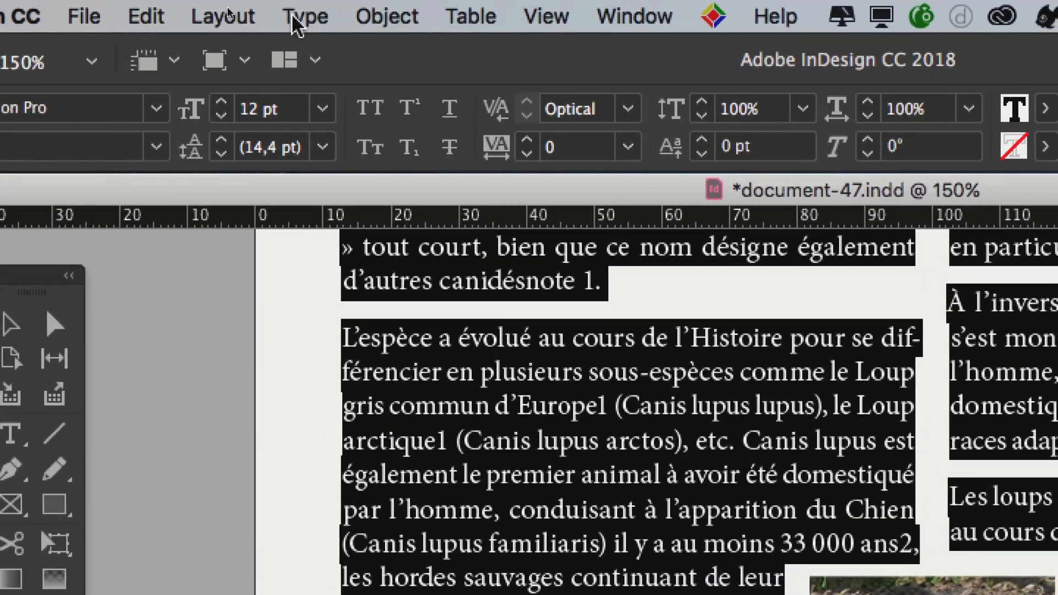
pyautogui.click(298, 23)
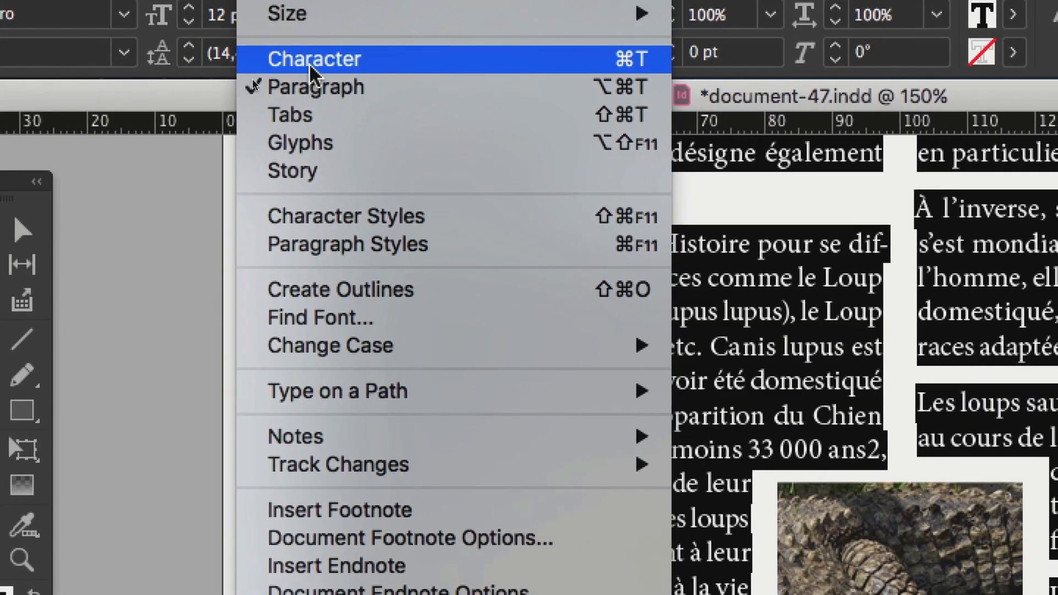
pyautogui.click(311, 59)
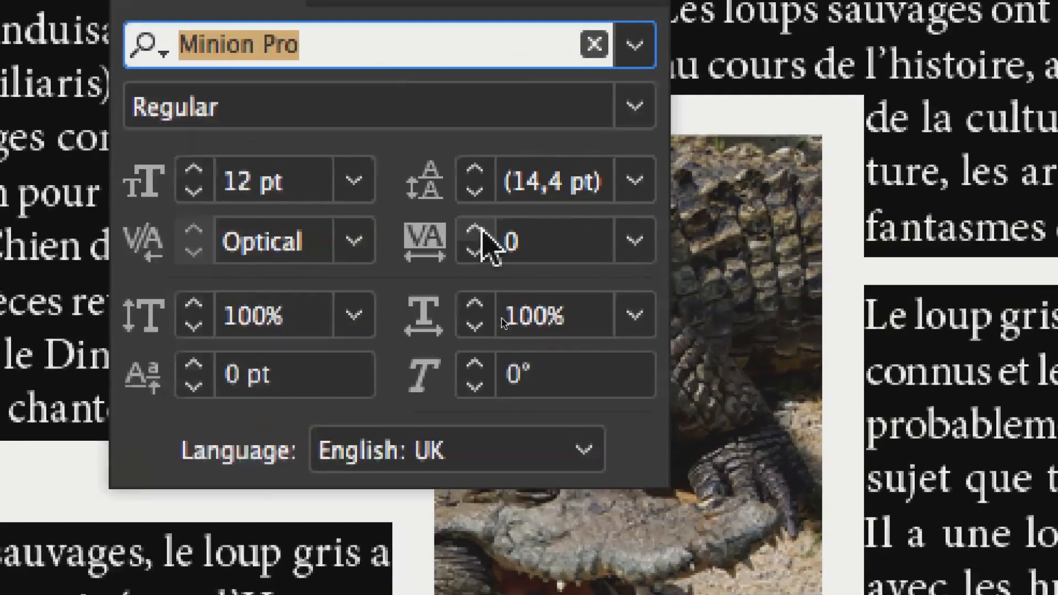
pyautogui.click(482, 232)
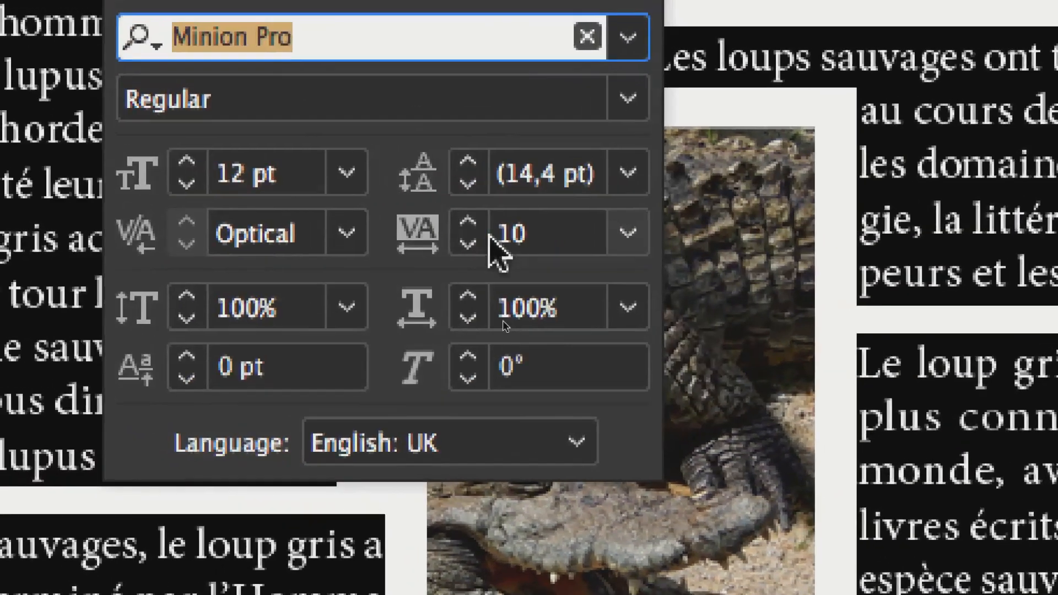
pyautogui.click(470, 222)
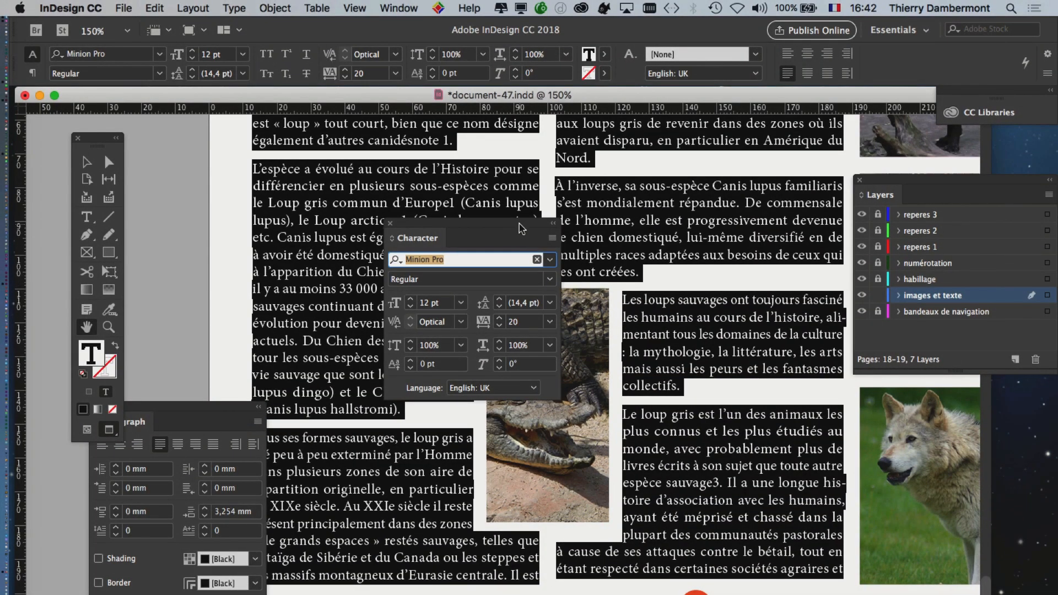
# Move the Character panel over the Layers panel, and lower the article's tracking to 0 and raise it back to 20 for comparison.
pyautogui.moveTo(518, 223); pyautogui.dragTo(1007, 196)
pyautogui.click(941, 301)
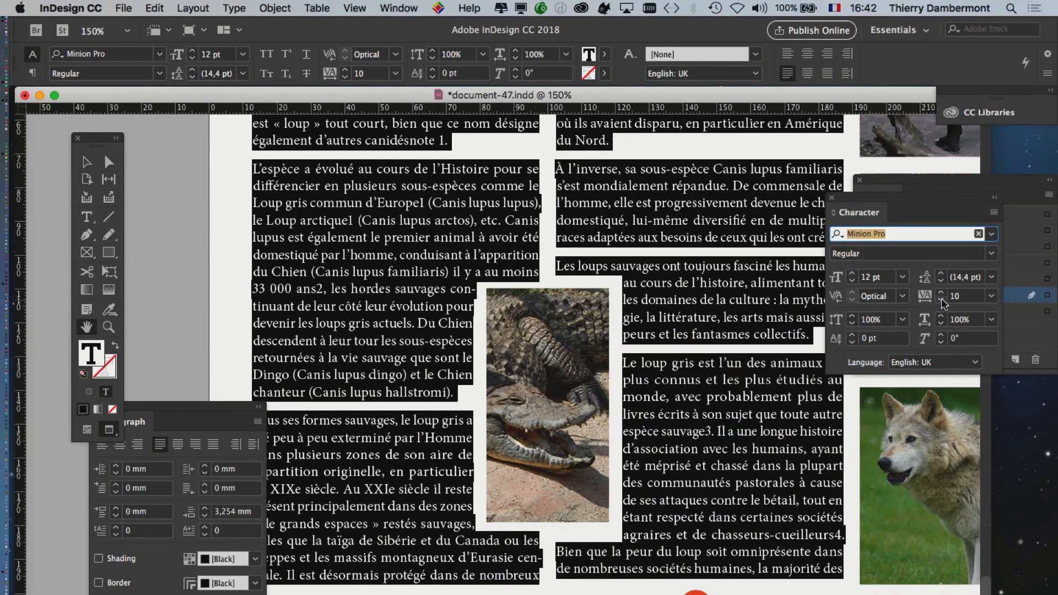
pyautogui.click(941, 301)
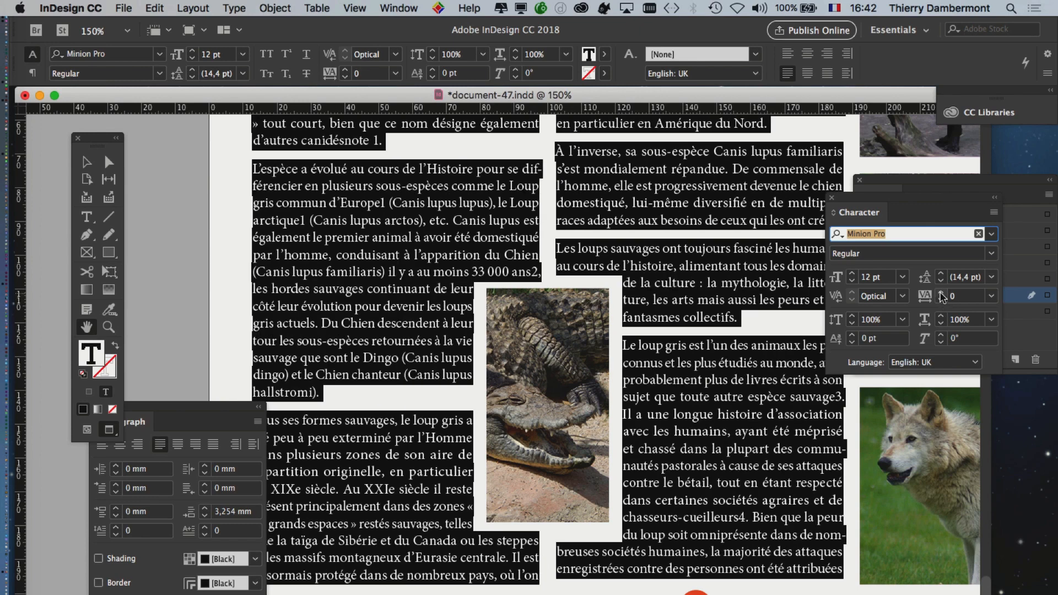
pyautogui.click(942, 294)
pyautogui.click(942, 294)
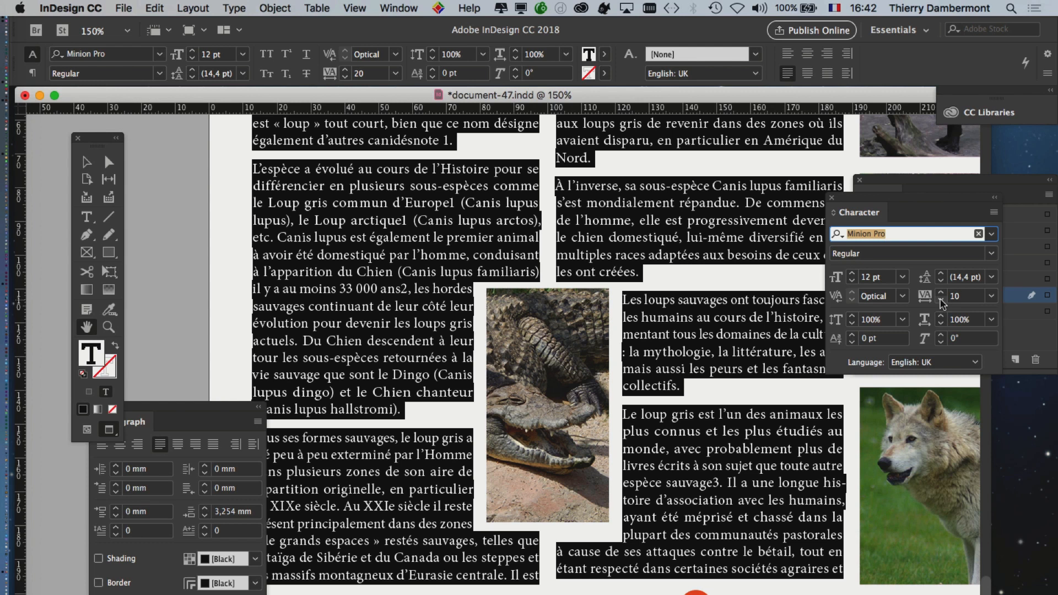
# Move the Character panel beside the Layers panel and compare lower tracking values on the article, leaving it at 20.
pyautogui.click(941, 301)
pyautogui.click(941, 294)
pyautogui.moveTo(881, 206); pyautogui.dragTo(858, 258)
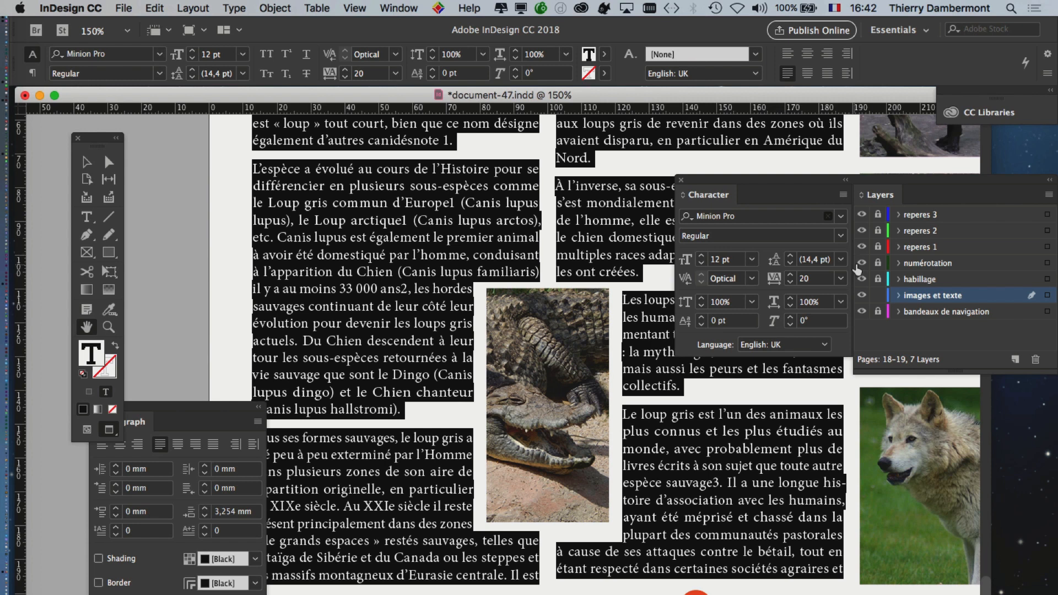
pyautogui.click(790, 282)
pyautogui.click(790, 276)
# Deselect the article, shift the Character panel aside, and examine the letter and word spacing down both columns.
pyautogui.click(87, 163)
pyautogui.click(221, 197)
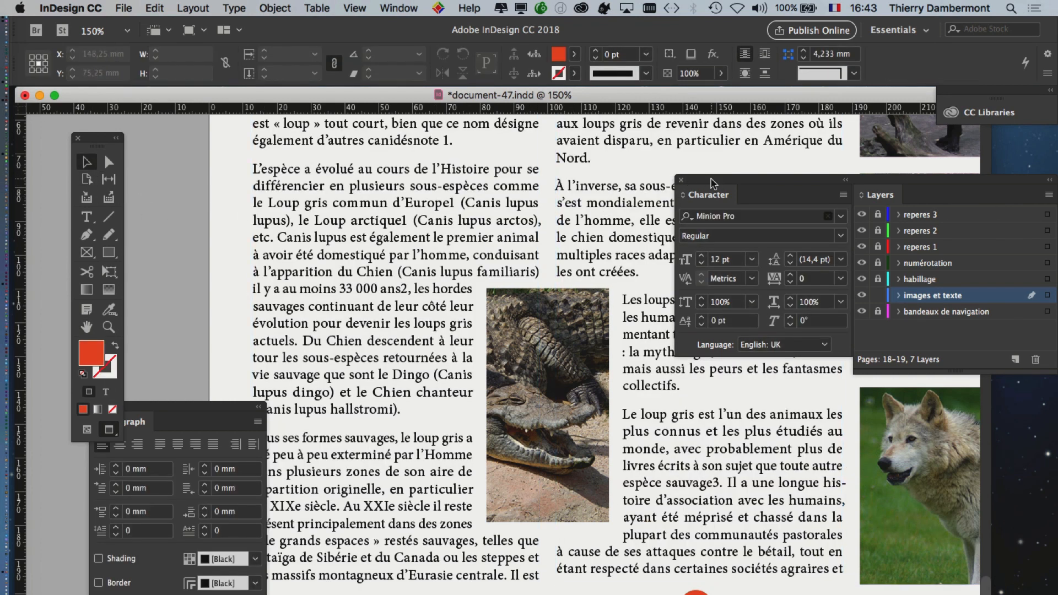
pyautogui.moveTo(688, 180); pyautogui.dragTo(750, 241)
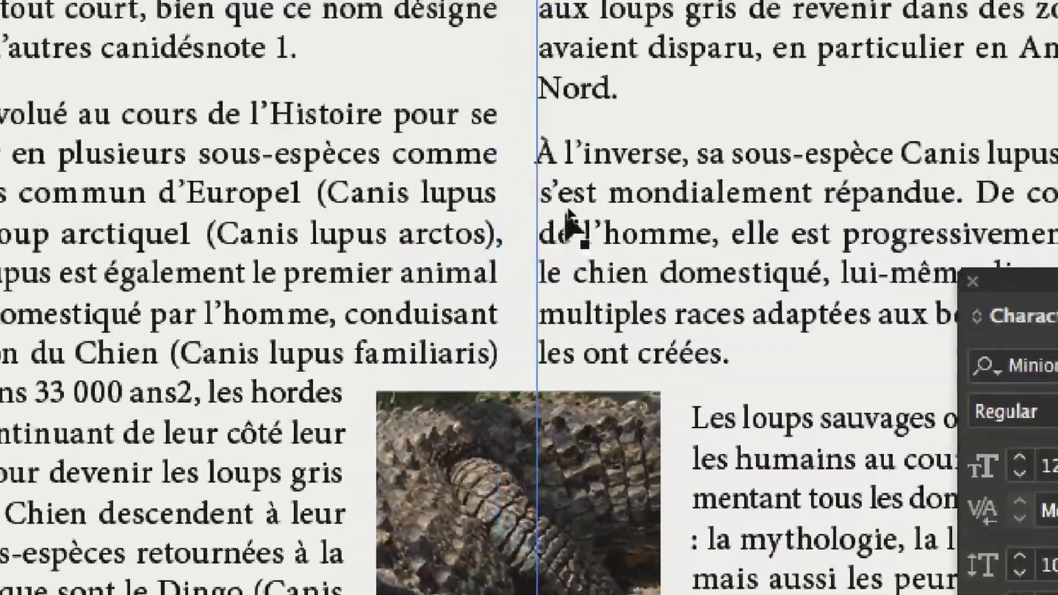
pyautogui.scroll(5, 544, 169)
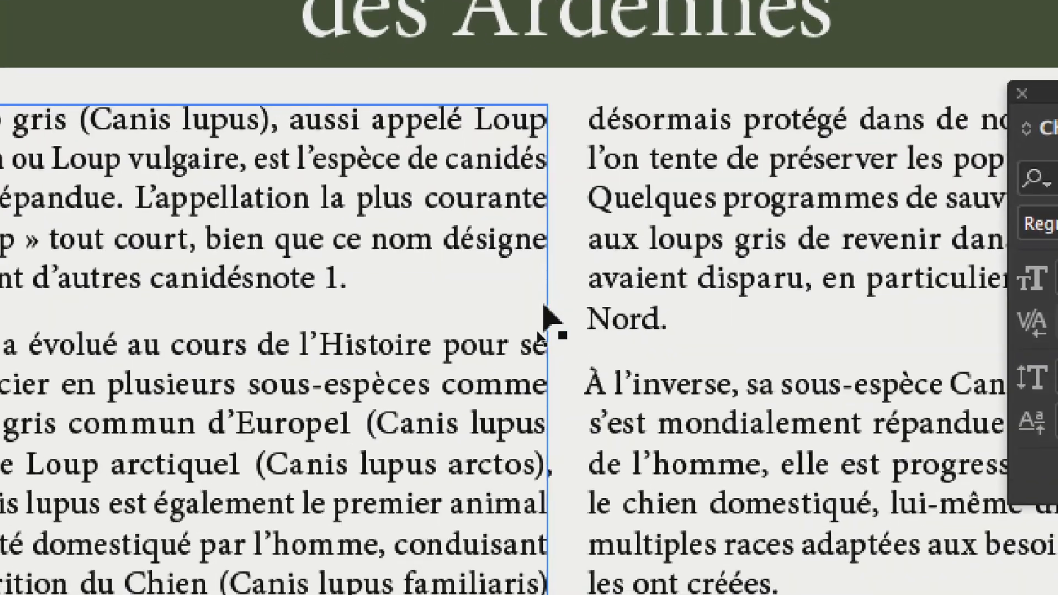
pyautogui.scroll(-5, 567, 320)
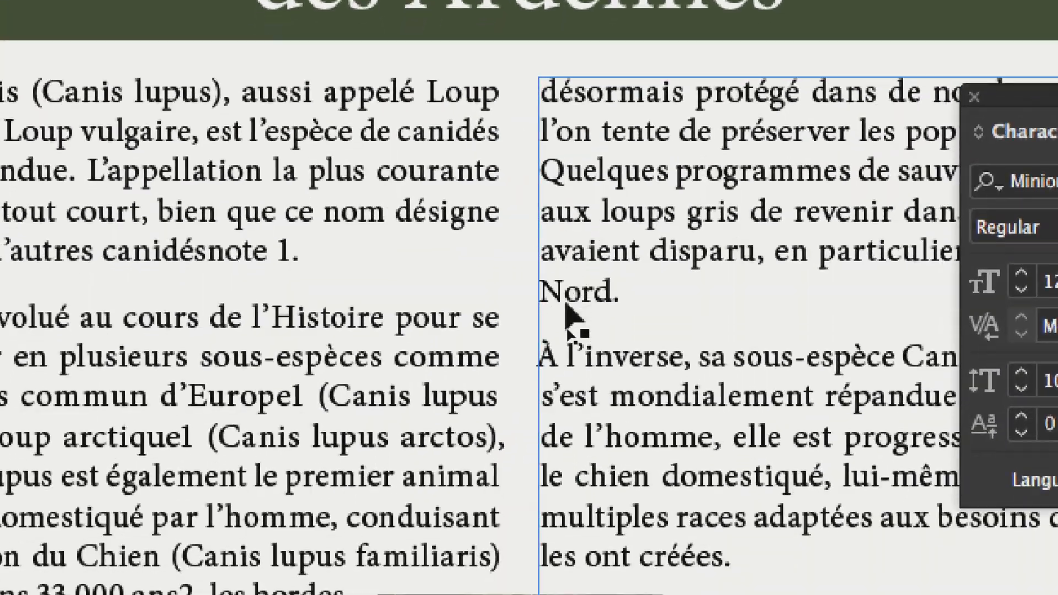
pyautogui.scroll(-10, 567, 341)
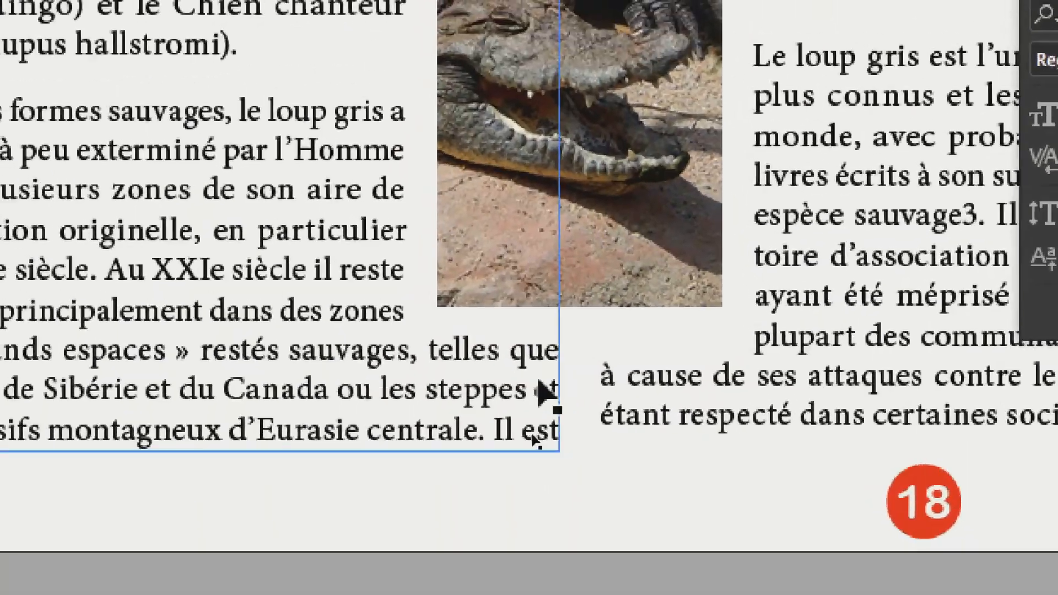
# Rewrite the green banner's two-line title as the single line "Le loup dans les Ardennes".
pyautogui.scroll(11, 553, 220)
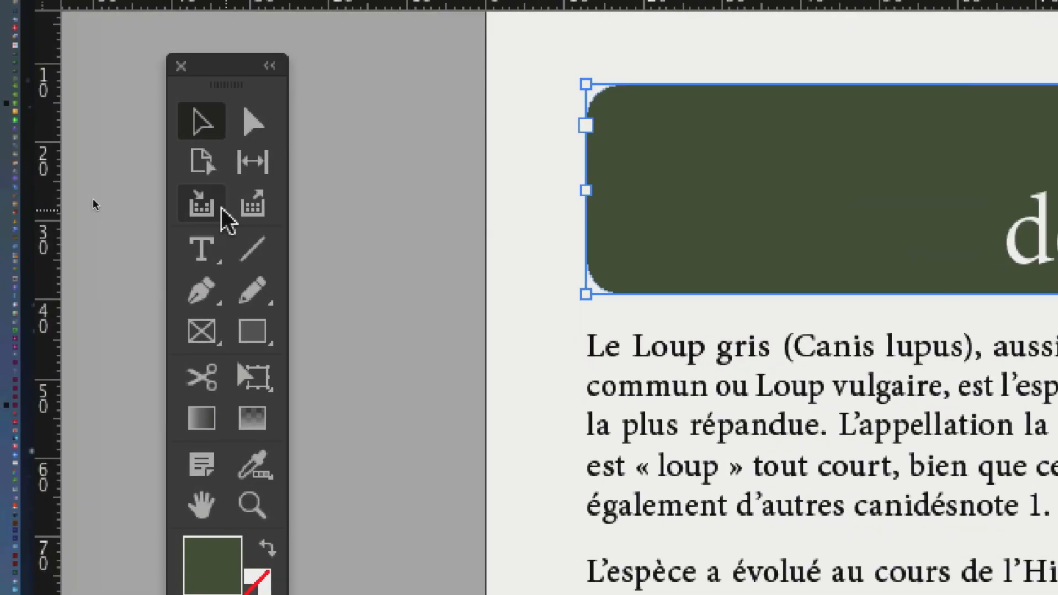
pyautogui.click(205, 228)
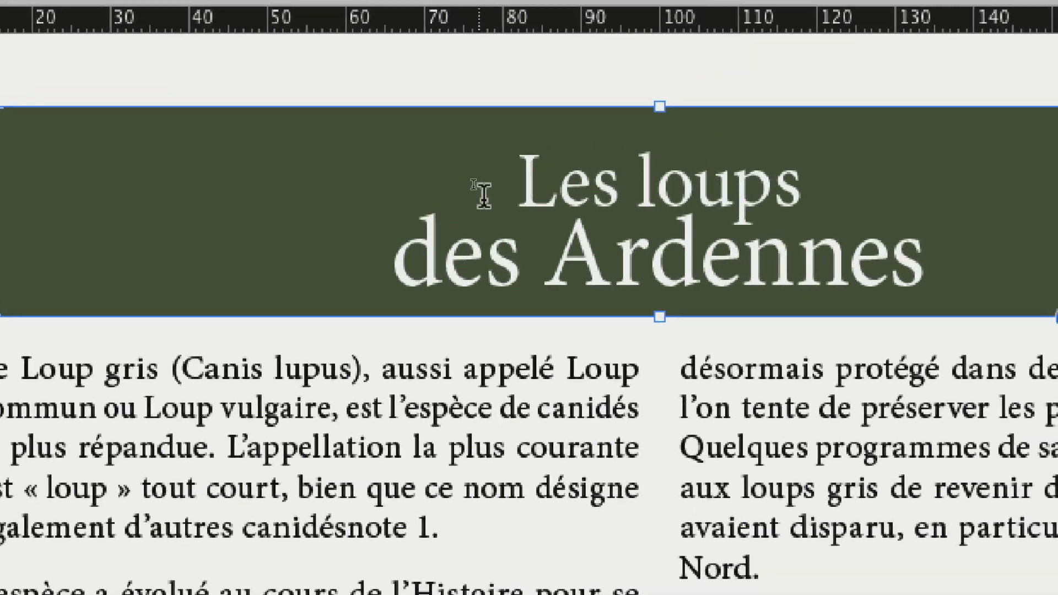
pyautogui.moveTo(499, 190); pyautogui.dragTo(753, 188)
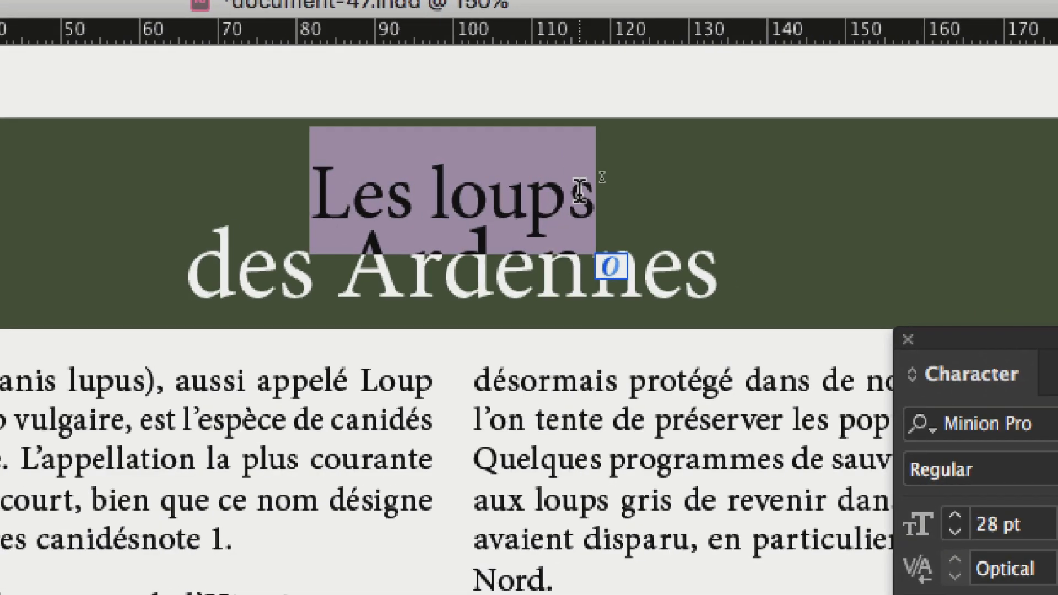
pyautogui.press('BackSpace')
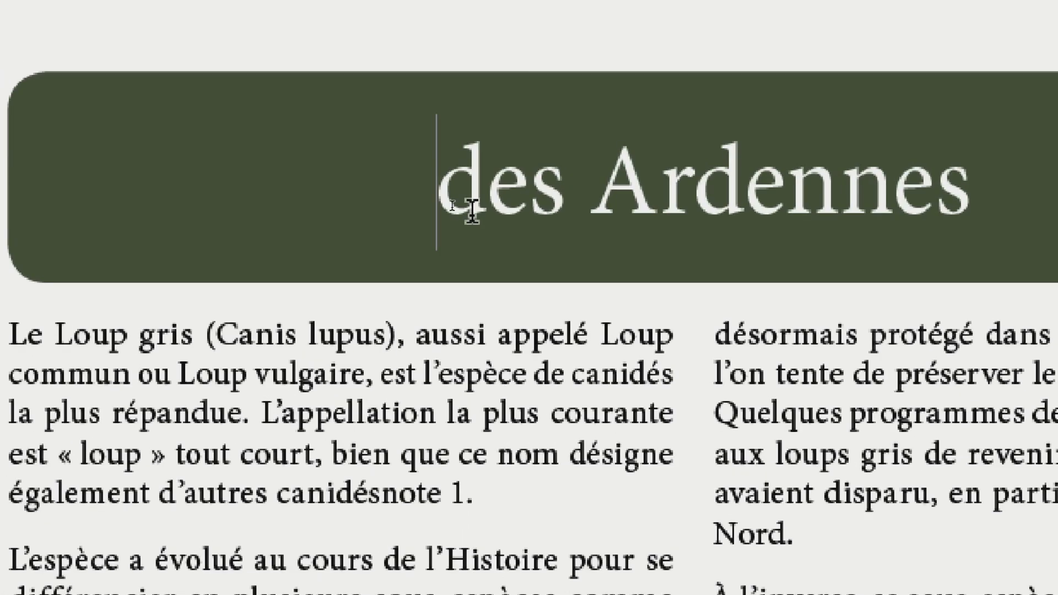
pyautogui.write('Le loup d')
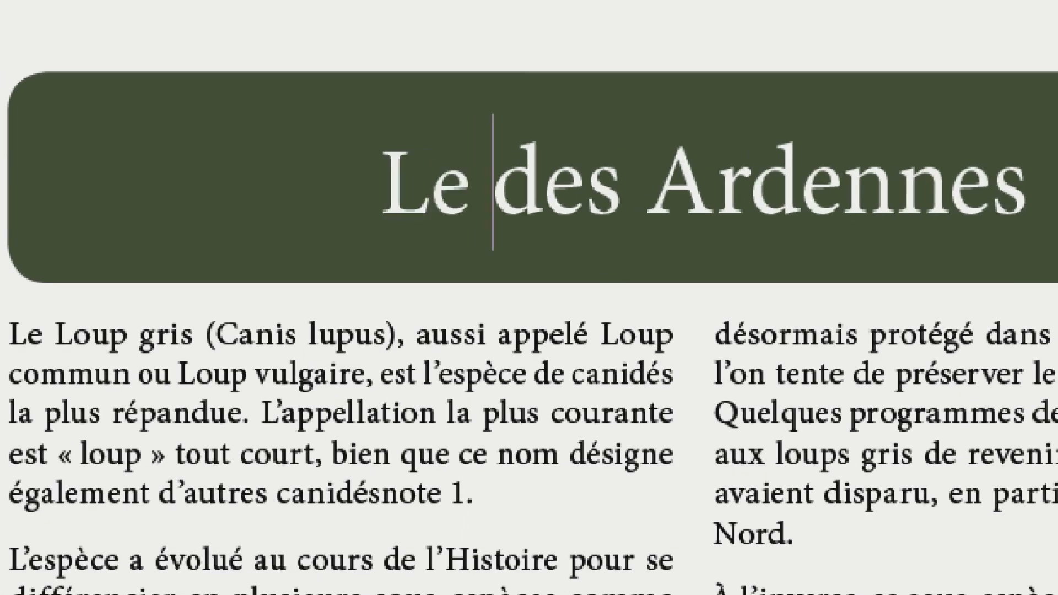
pyautogui.write('ans ')
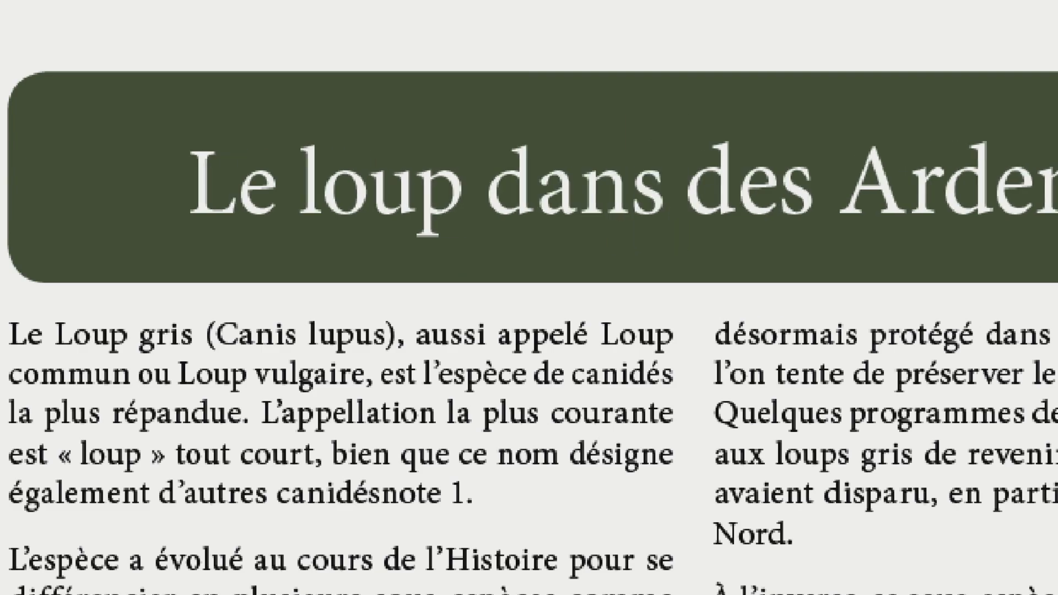
pyautogui.write('l')
pyautogui.press('Delete')
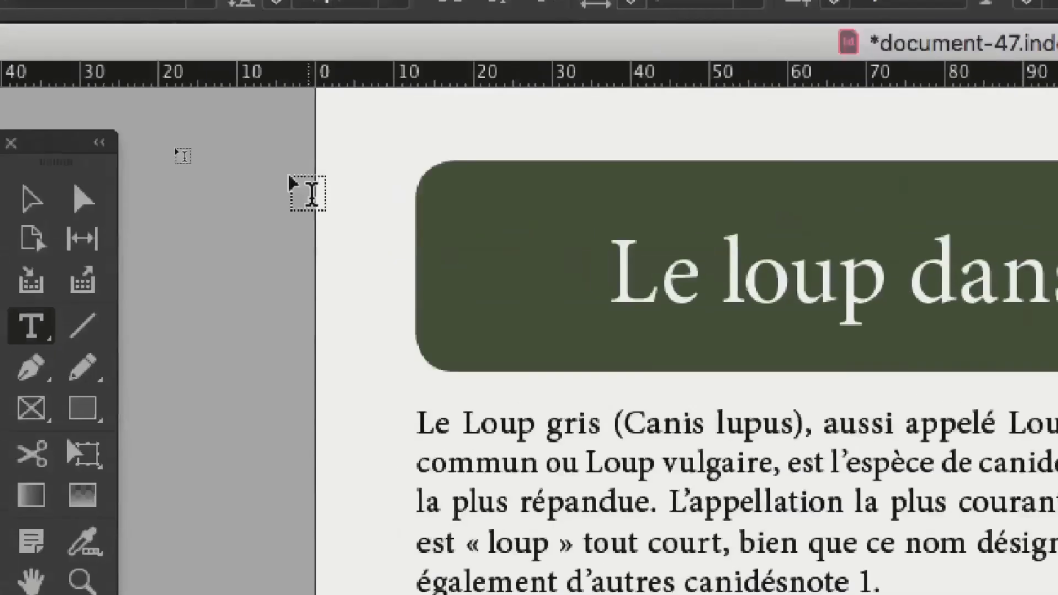
pyautogui.press('Escape')
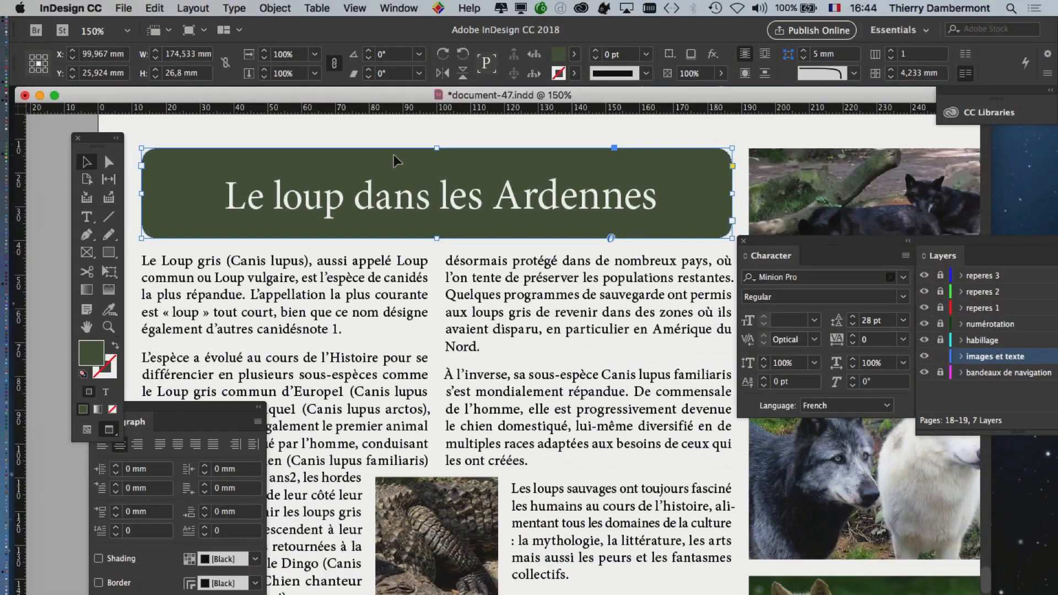
# Separate the Character panel from the Layers panel and place it next to the banner title.
pyautogui.moveTo(805, 242); pyautogui.dragTo(471, 255)
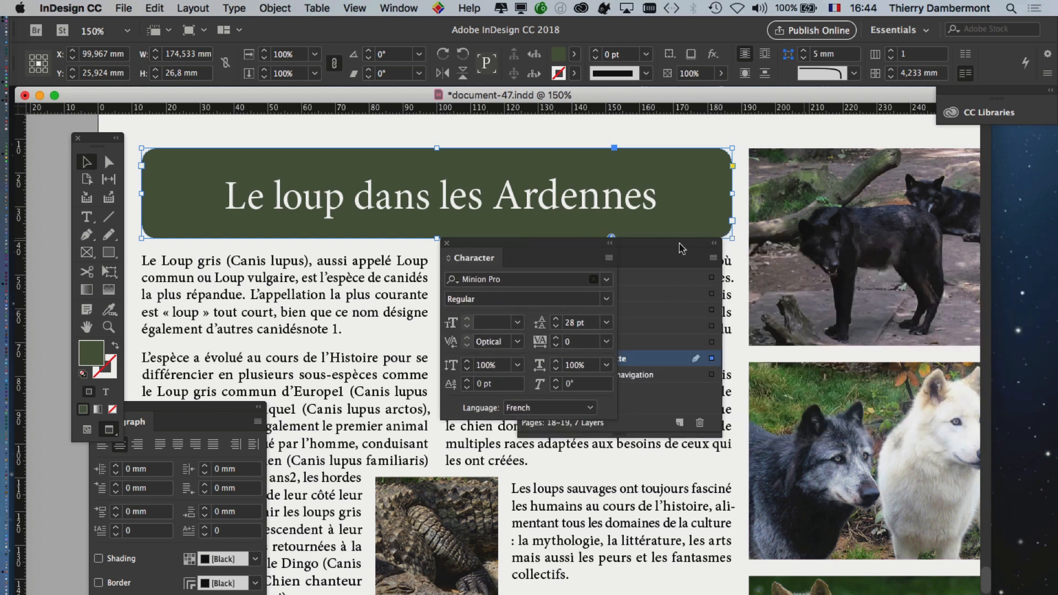
pyautogui.moveTo(661, 248); pyautogui.dragTo(940, 291)
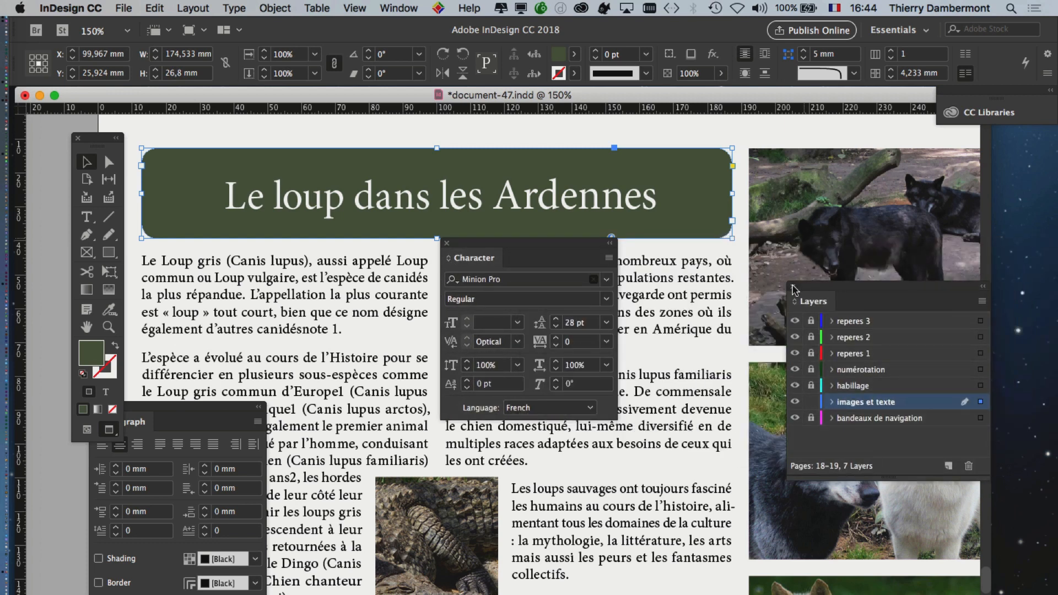
pyautogui.moveTo(545, 246); pyautogui.dragTo(494, 230)
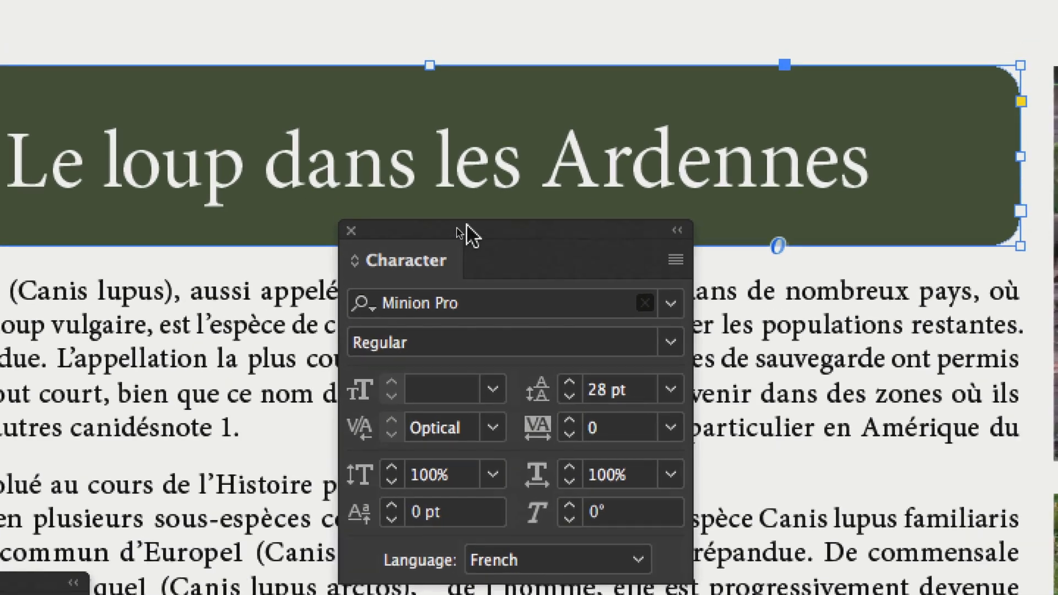
pyautogui.moveTo(466, 223); pyautogui.dragTo(692, 243)
pyautogui.press('space')
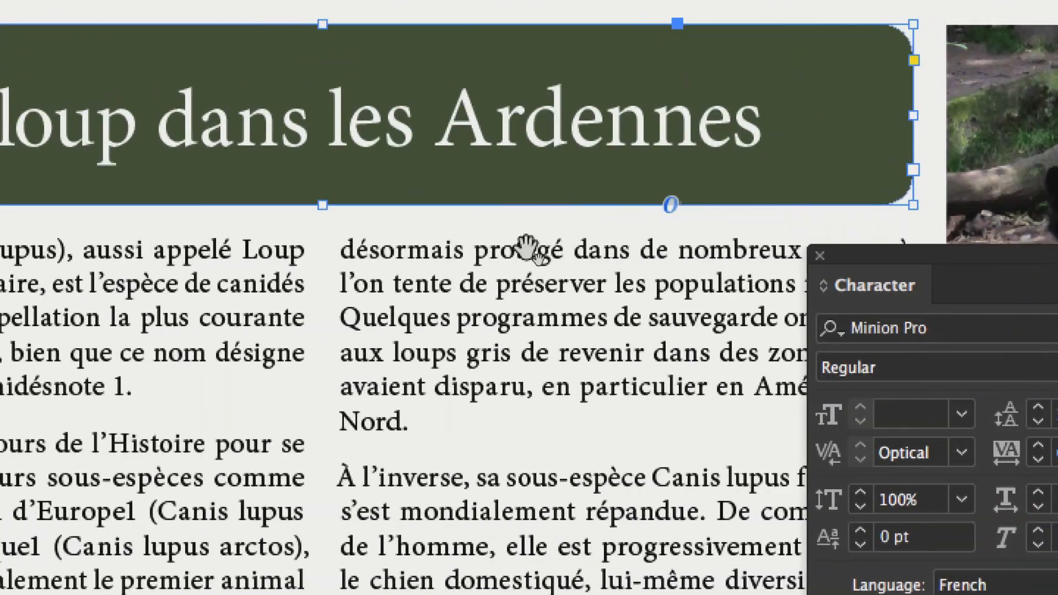
pyautogui.moveTo(524, 247); pyautogui.dragTo(531, 382)
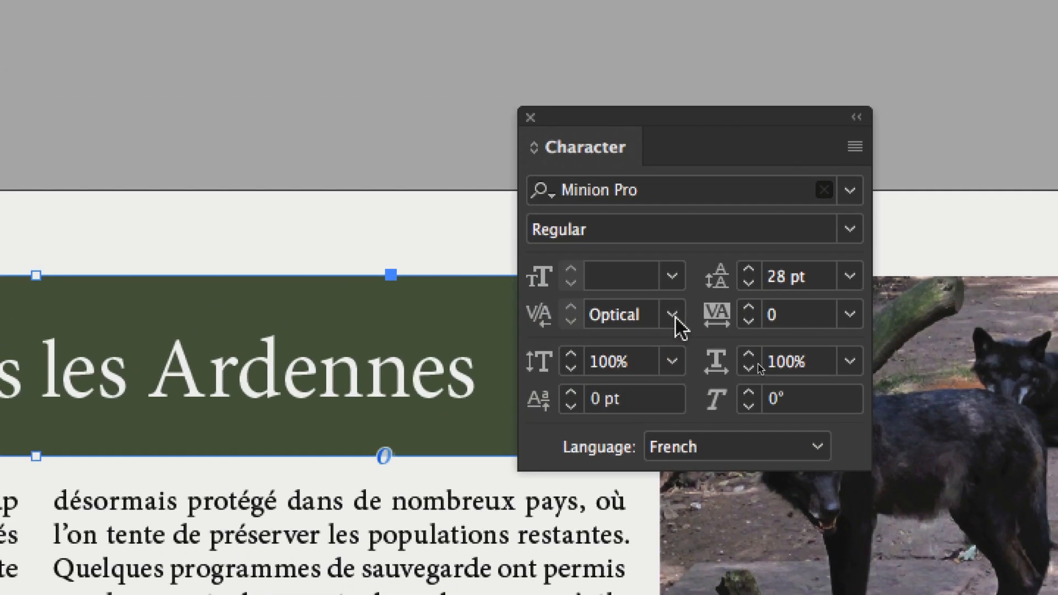
# Compare Metrics kerning with Optical on the banner title, leaving it on Optical, and close the Character panel.
pyautogui.click(673, 315)
pyautogui.click(669, 374)
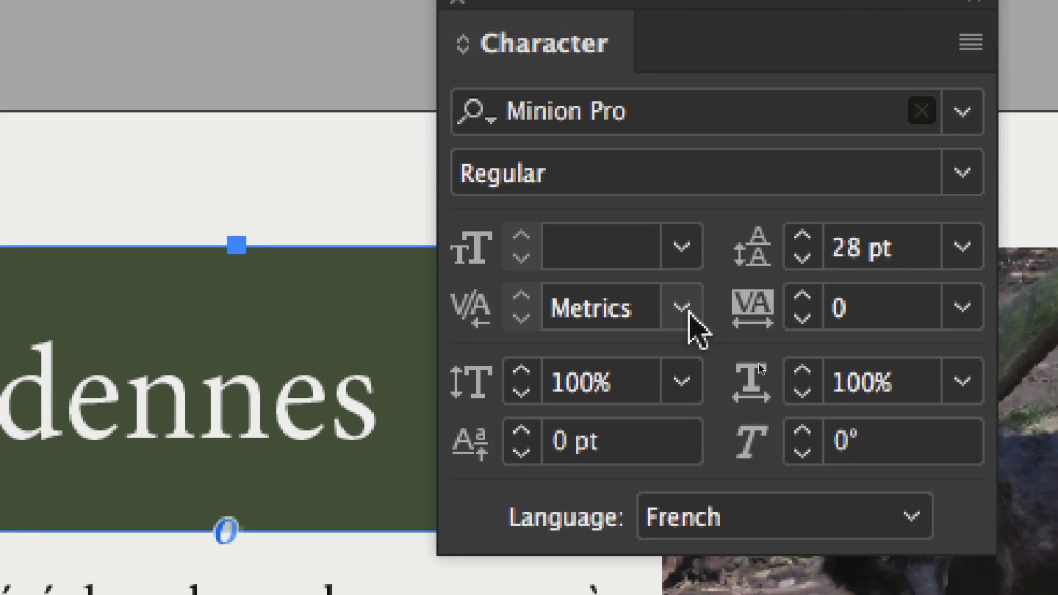
pyautogui.click(976, 226)
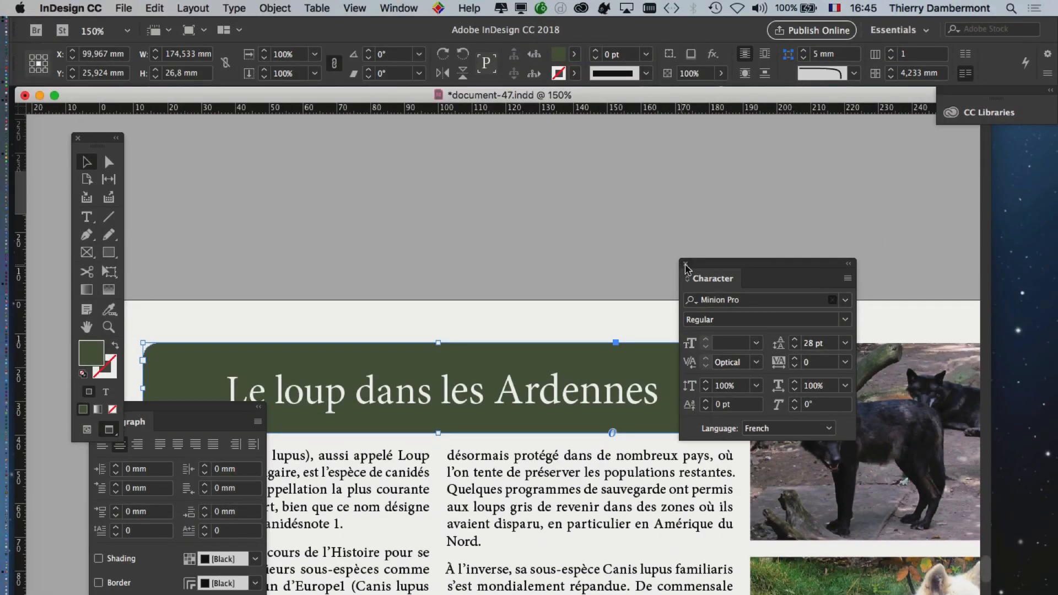
pyautogui.click(685, 265)
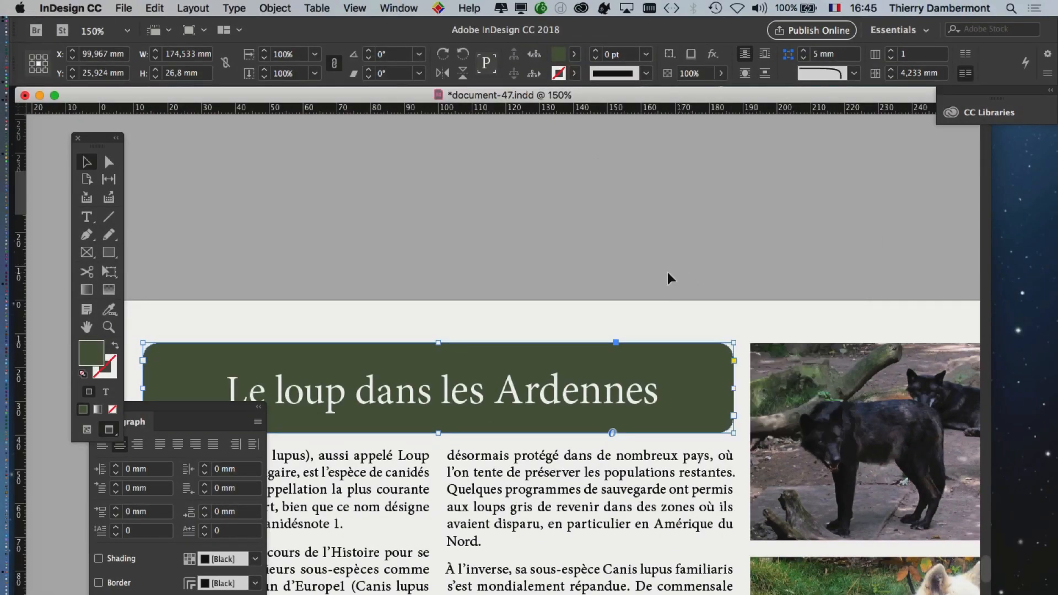
# Place the text cursor between the "l" and "o" of "loup" in the title at 300% zoom and reopen the Character panel over the banner.
pyautogui.click(88, 327)
pyautogui.moveTo(329, 293); pyautogui.dragTo(358, 141)
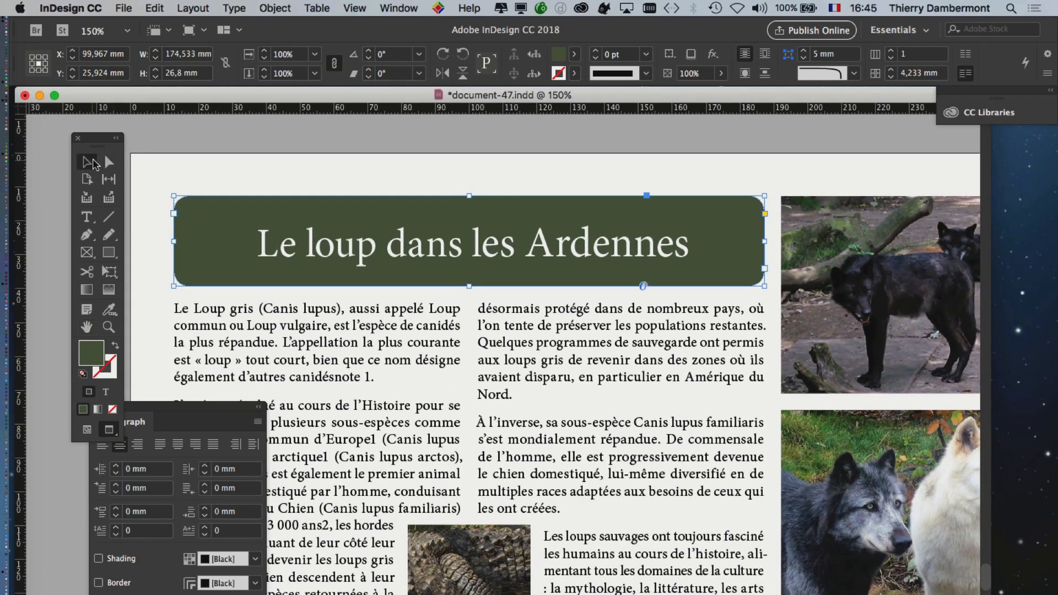
pyautogui.click(93, 164)
pyautogui.click(259, 168)
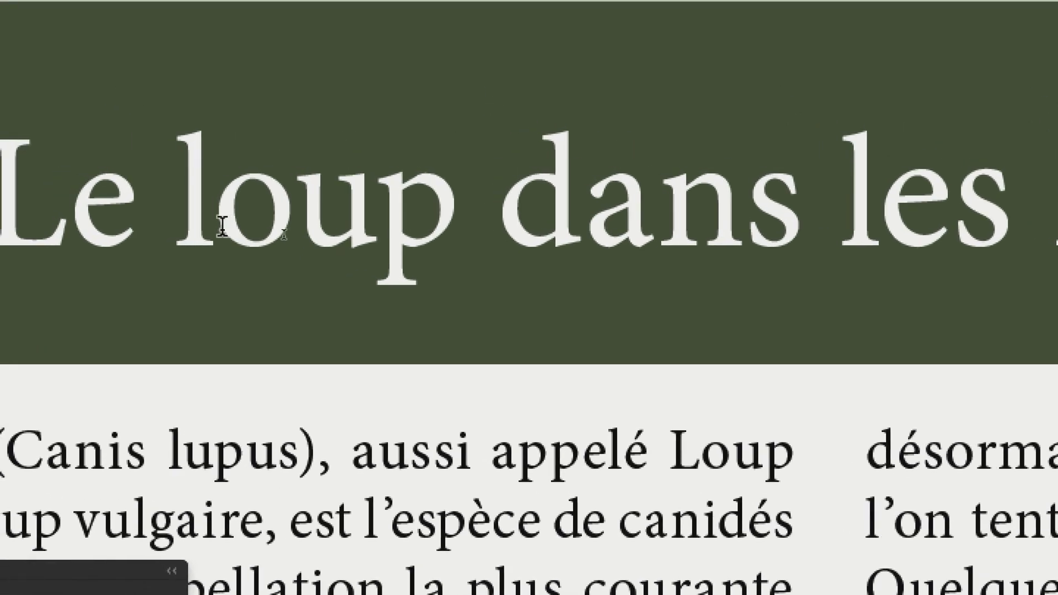
pyautogui.click(222, 226)
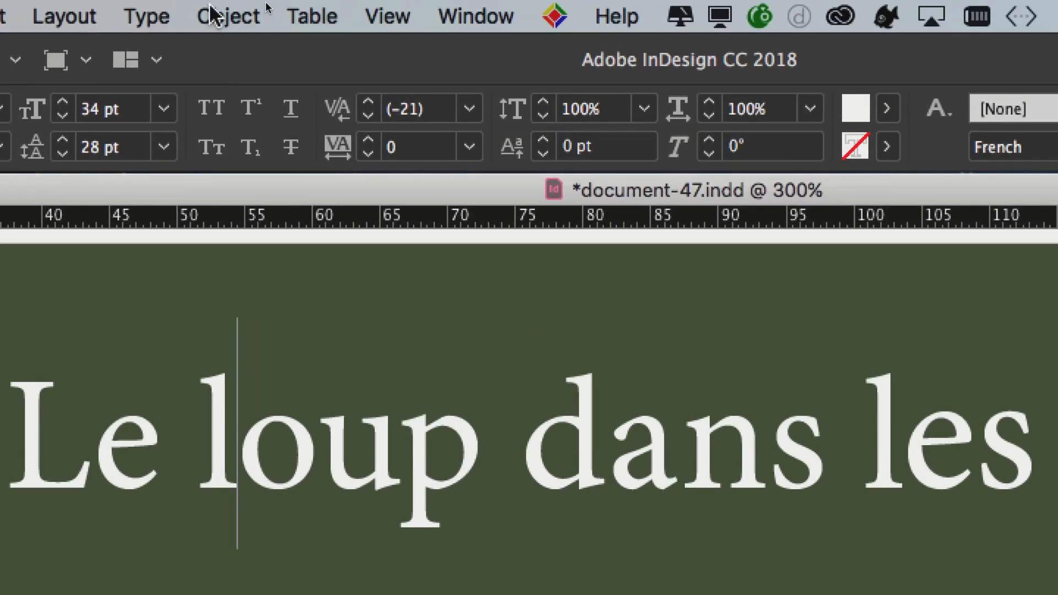
pyautogui.click(229, 15)
pyautogui.moveTo(194, 13)
pyautogui.click(204, 152)
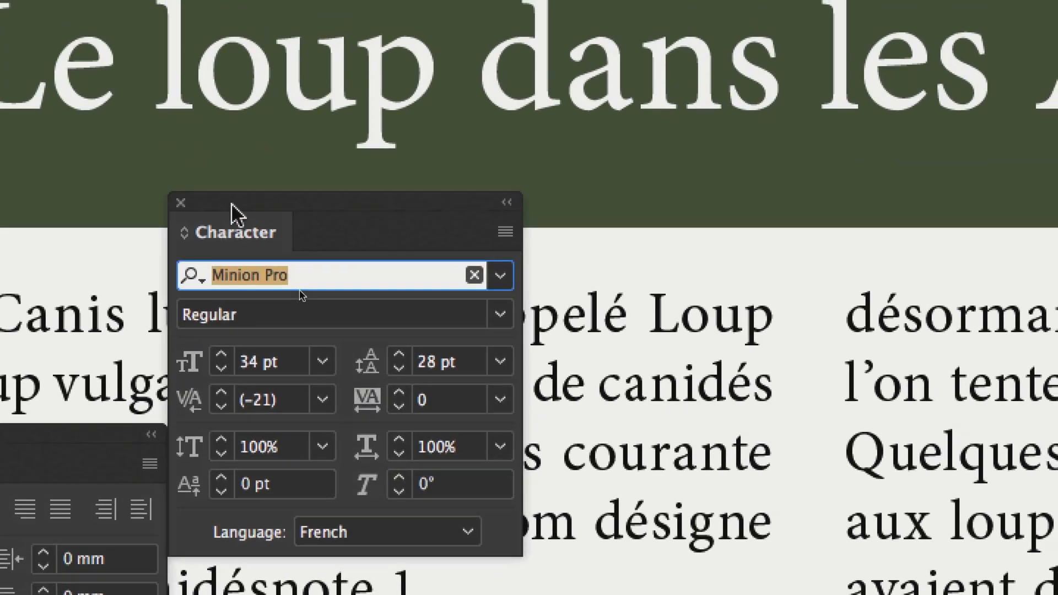
pyautogui.moveTo(235, 111); pyautogui.dragTo(261, 87)
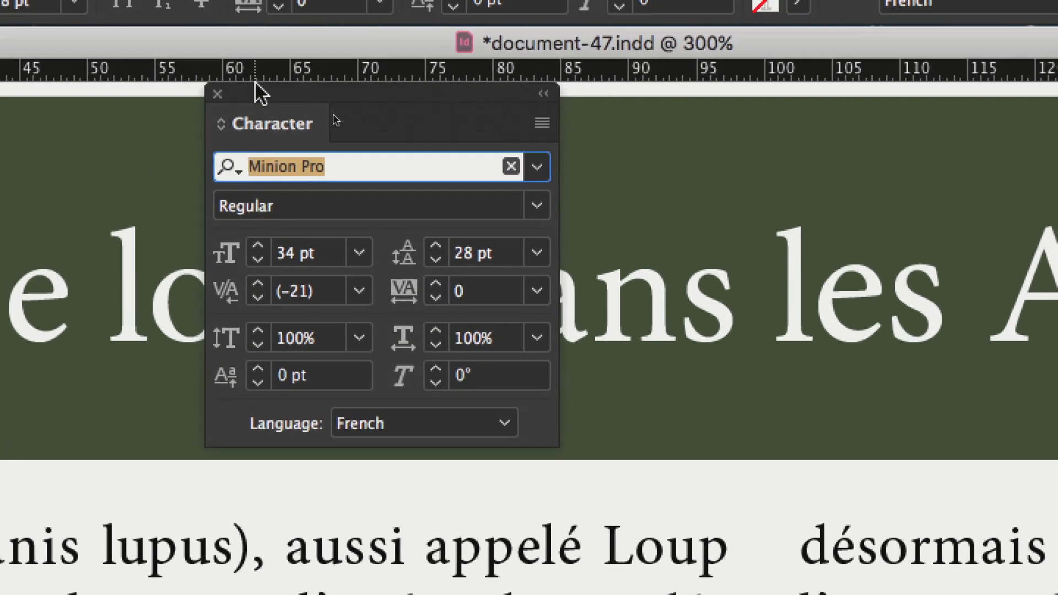
pyautogui.moveTo(255, 84); pyautogui.dragTo(270, 88)
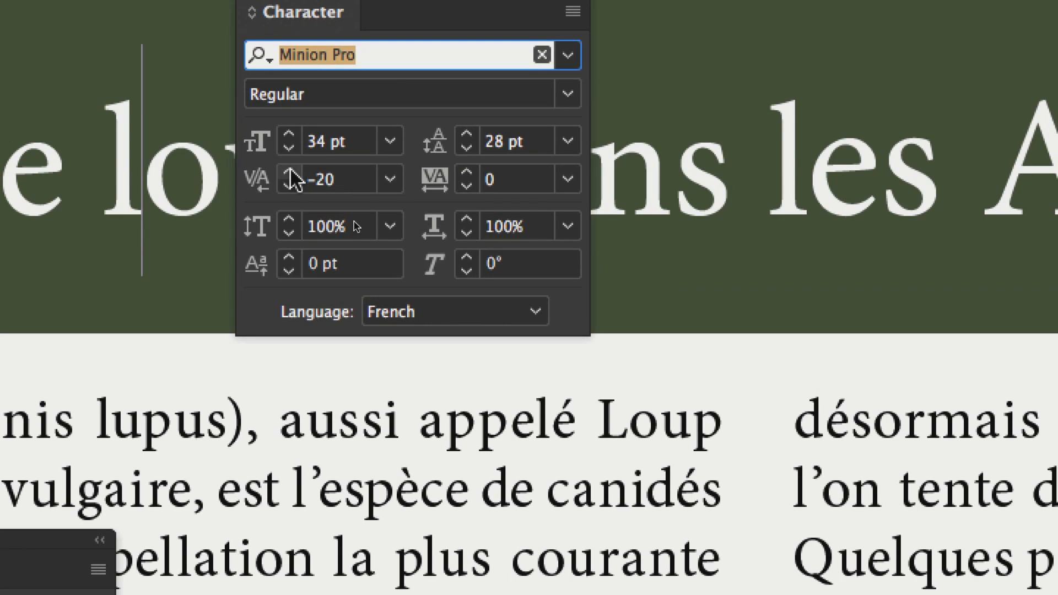
# Try kerning values between 0 and 30 for the "lo" pair in "loup", settle on 20, and close the Character panel.
pyautogui.click(290, 169)
pyautogui.click(291, 170)
pyautogui.click(290, 170)
pyautogui.click(290, 171)
pyautogui.click(291, 170)
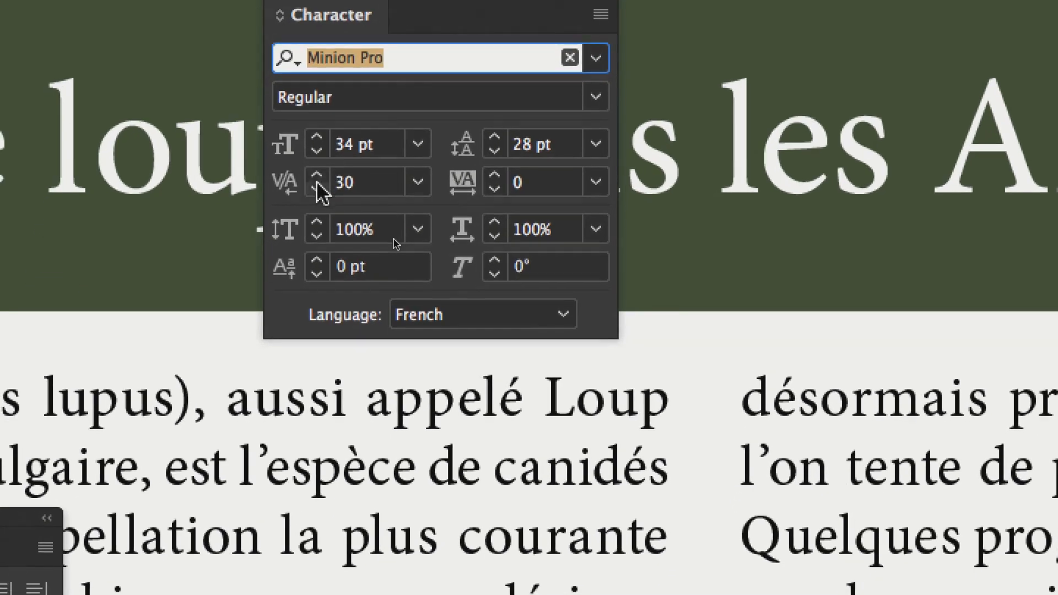
pyautogui.click(267, 312)
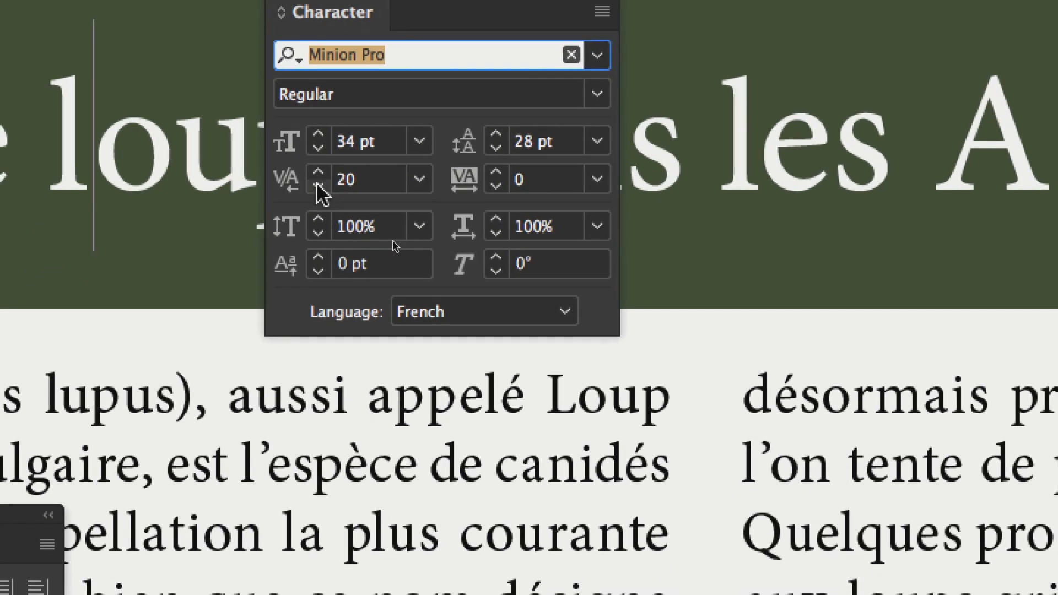
pyautogui.click(318, 186)
pyautogui.click(318, 187)
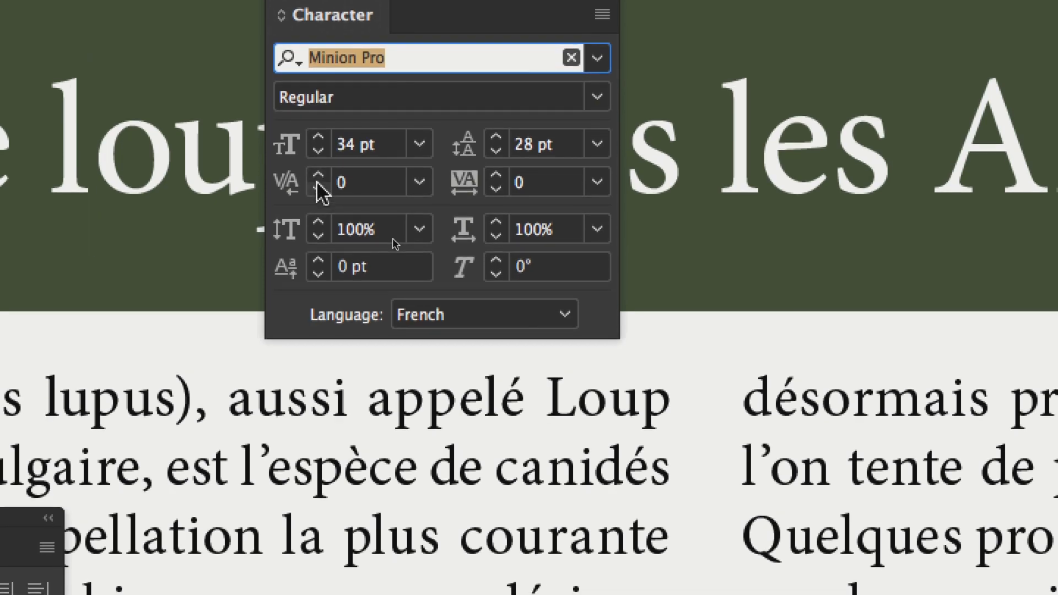
pyautogui.click(318, 176)
pyautogui.click(318, 176)
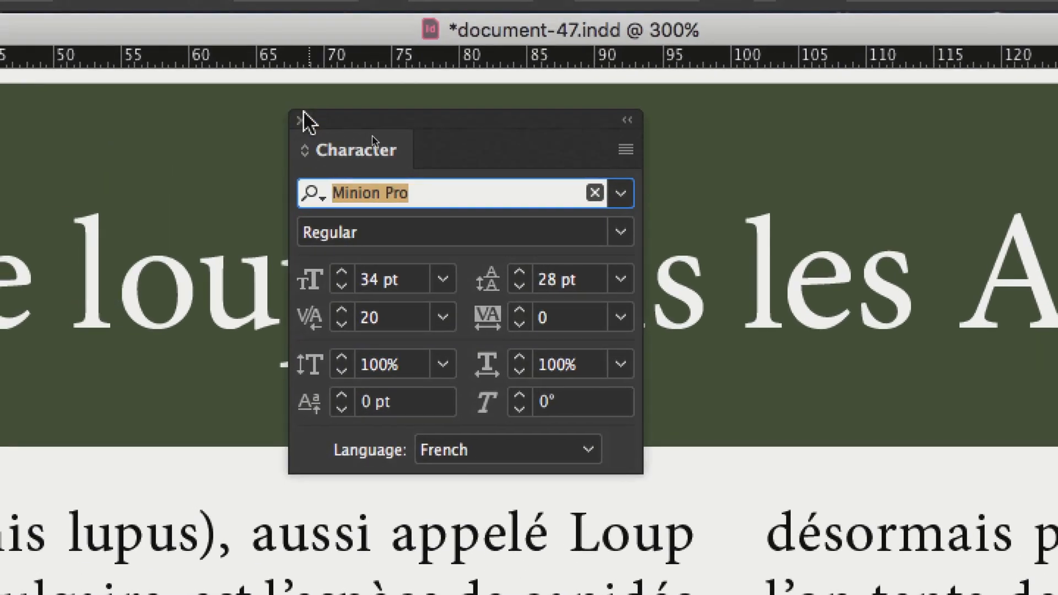
pyautogui.click(302, 116)
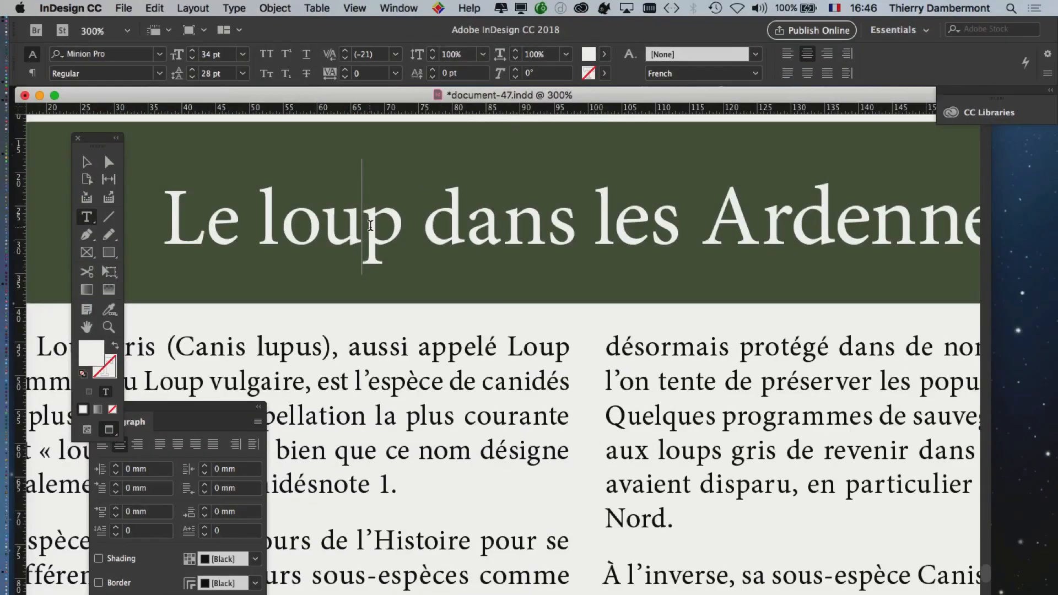
# Zoom the document out to 200% and switch to Firefox.
pyautogui.press('super+minus')
pyautogui.moveTo(5, 429)
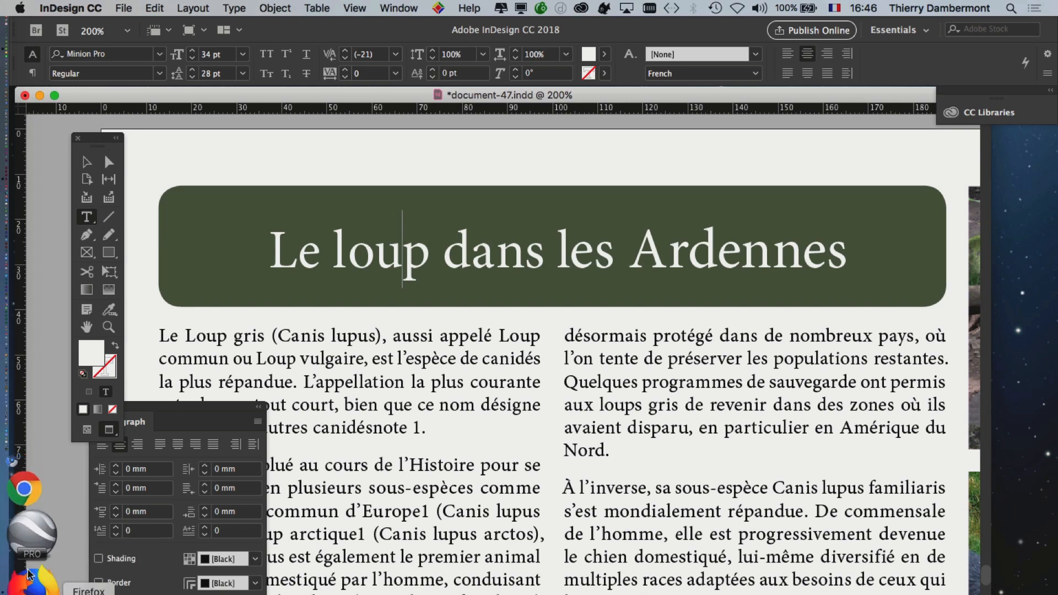
pyautogui.click(30, 575)
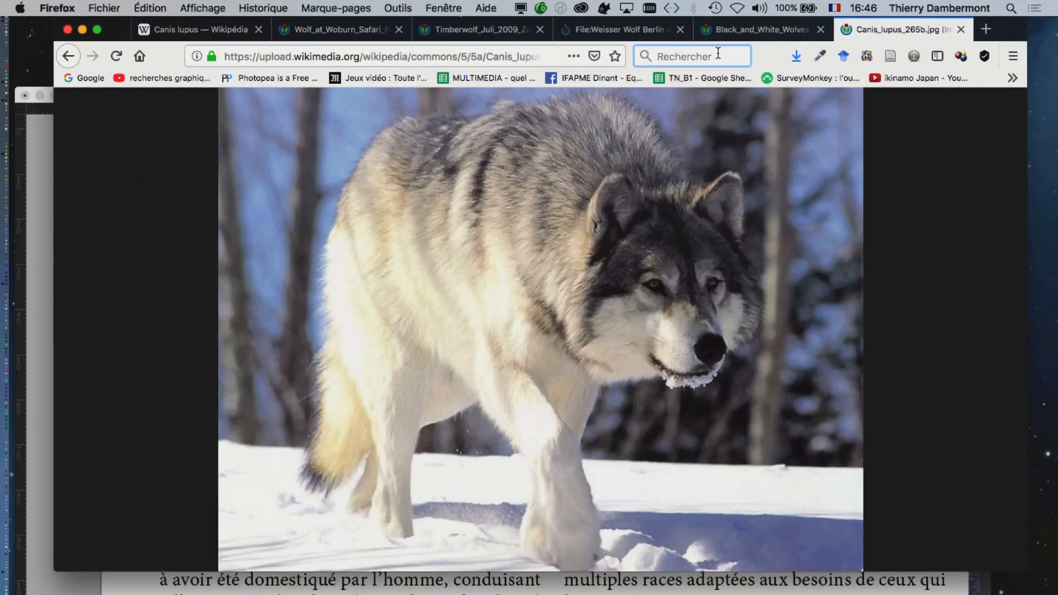
# Search the web for "kerning game" and open the Kern Type kerning game from the results.
pyautogui.write('kerning game')
pyautogui.press('Return')
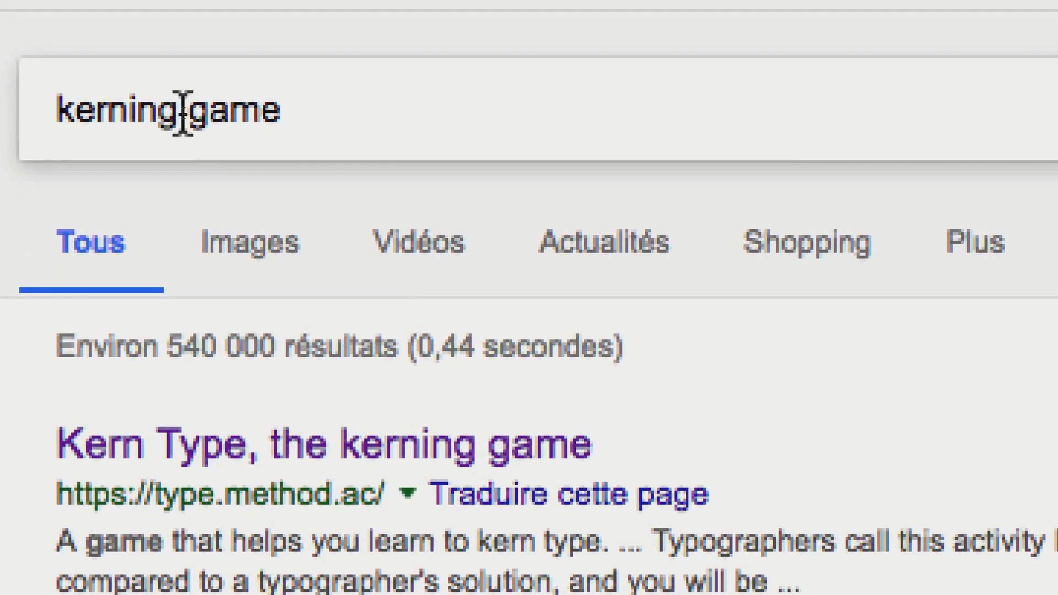
pyautogui.moveTo(181, 113); pyautogui.dragTo(72, 113)
pyautogui.click(297, 113)
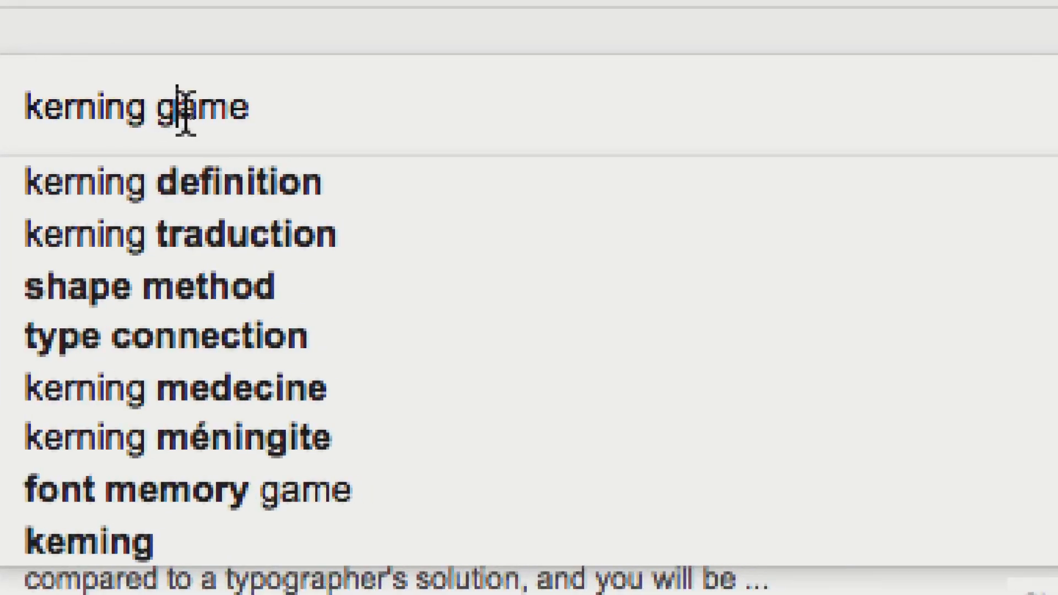
pyautogui.click(134, 148)
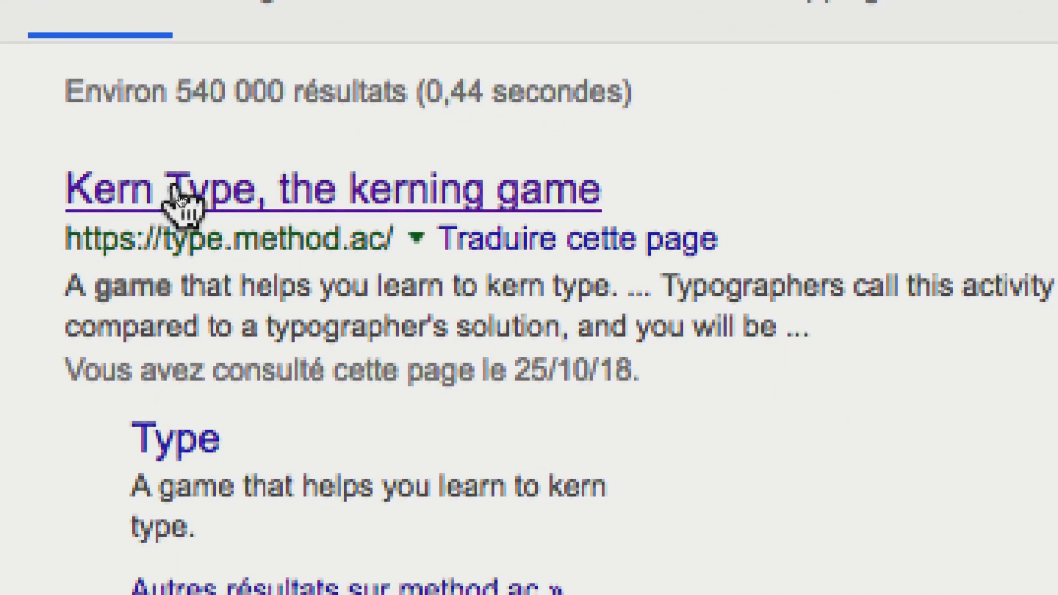
pyautogui.click(182, 198)
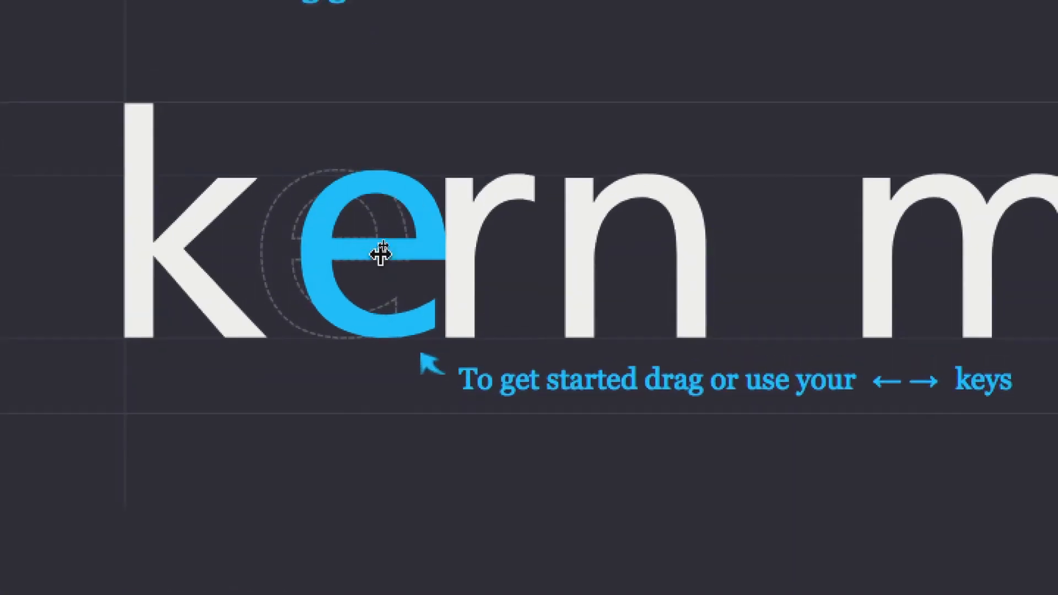
# Adjust the "e" of "kern" between the "k" and "r" in the introductory exercise, using small and large nudges.
pyautogui.moveTo(379, 252)
pyautogui.mouseDown()
pyautogui.moveTo(364, 250)
pyautogui.moveTo(399, 246)
pyautogui.moveTo(368, 245)
pyautogui.mouseUp()
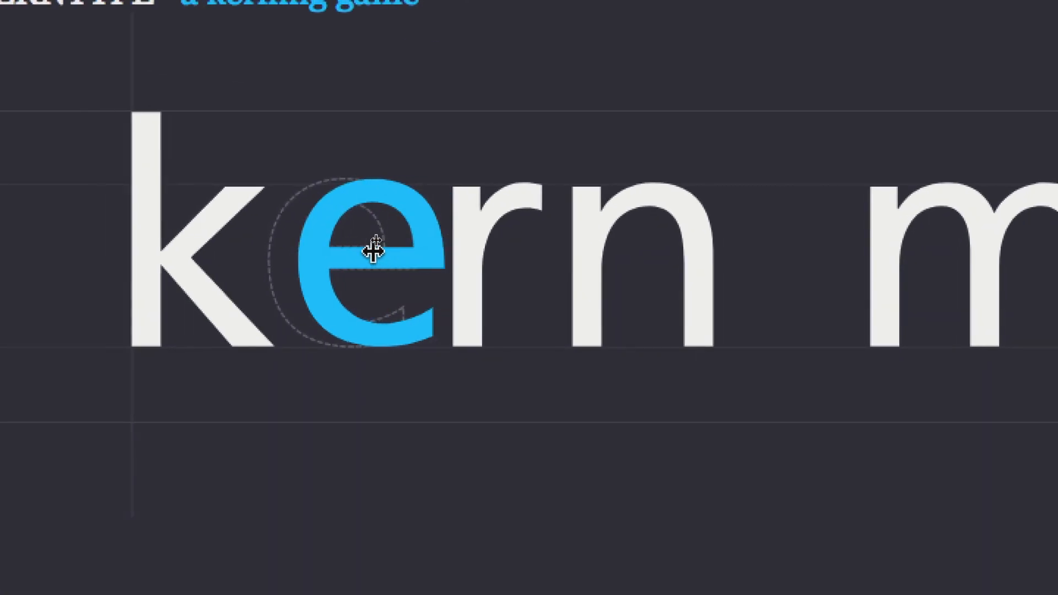
pyautogui.press('Left')
pyautogui.press('Left')
pyautogui.press('Left')
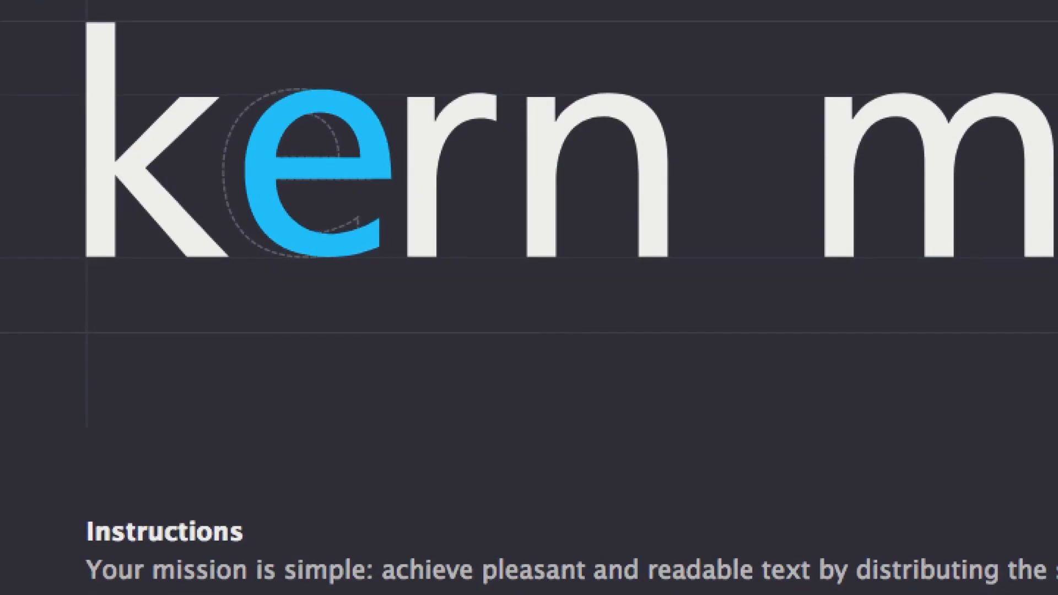
pyautogui.hotkey('shift', 'Left')
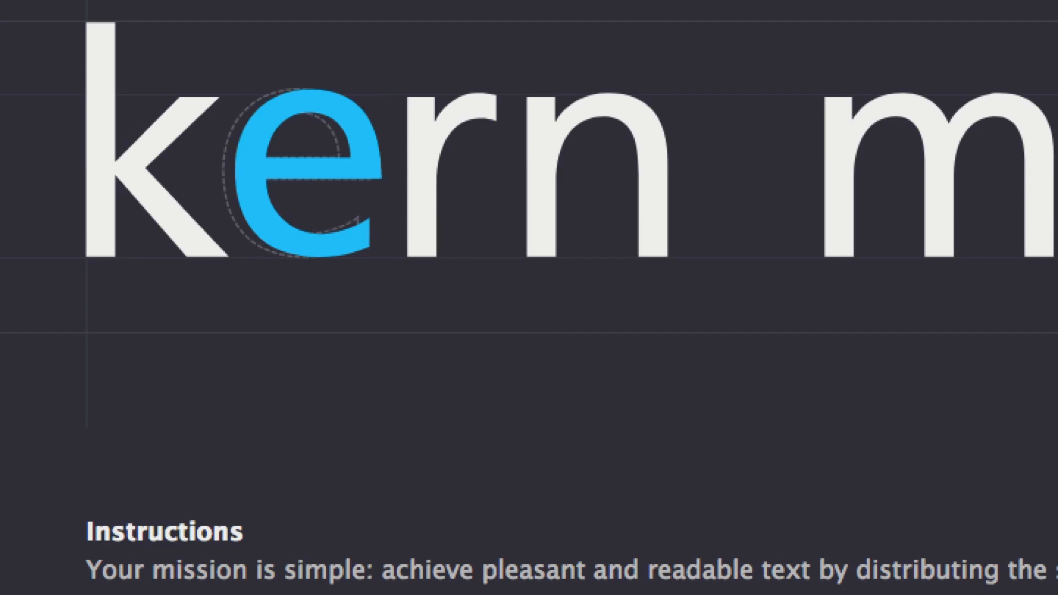
pyautogui.hotkey('shift', 'Right')
pyautogui.hotkey('shift', 'Left')
pyautogui.hotkey('shift', 'Right')
pyautogui.hotkey('shift', 'Right')
pyautogui.hotkey('shift', 'Left')
pyautogui.hotkey('shift', 'Left')
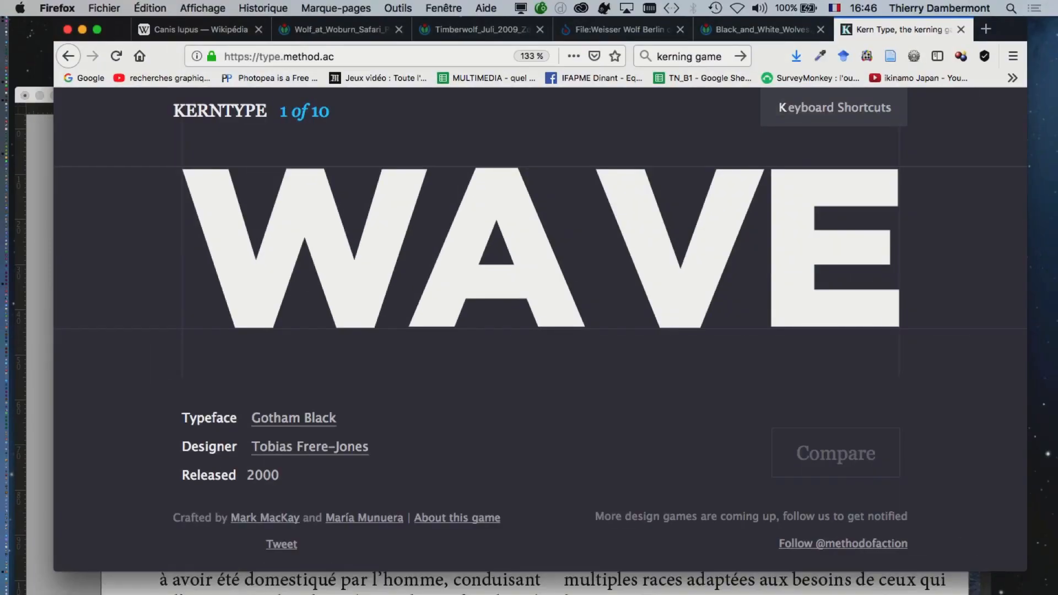
# Hide the other applications, kern the A and V of "WAVE", and compare the spacing with the typographer's solution.
pyautogui.press('alt+super+h')
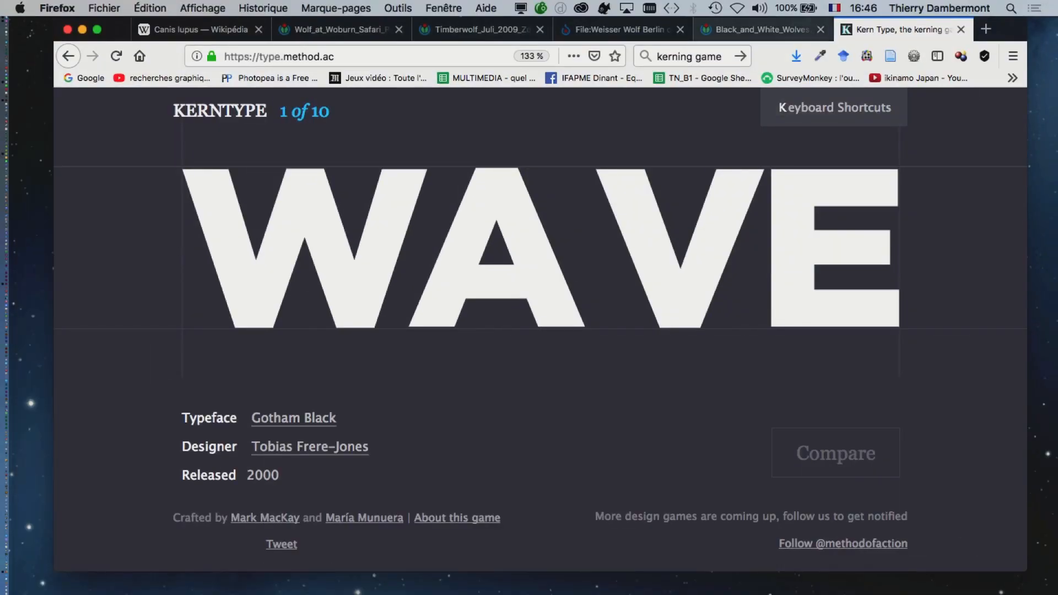
pyautogui.moveTo(117, 28); pyautogui.dragTo(103, 32)
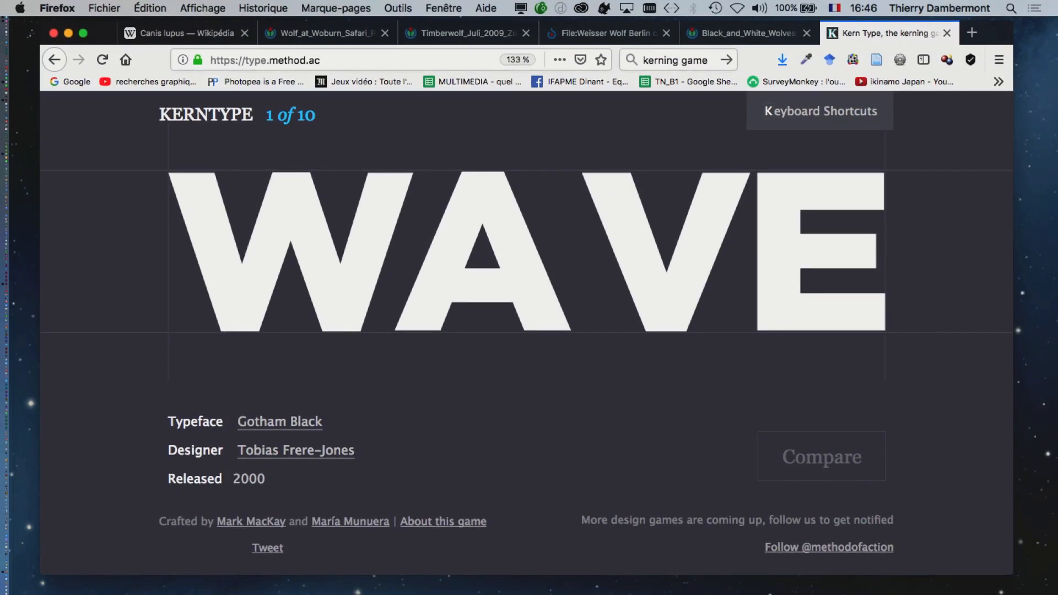
pyautogui.moveTo(483, 285); pyautogui.dragTo(495, 285)
pyautogui.moveTo(666, 292); pyautogui.dragTo(644, 292)
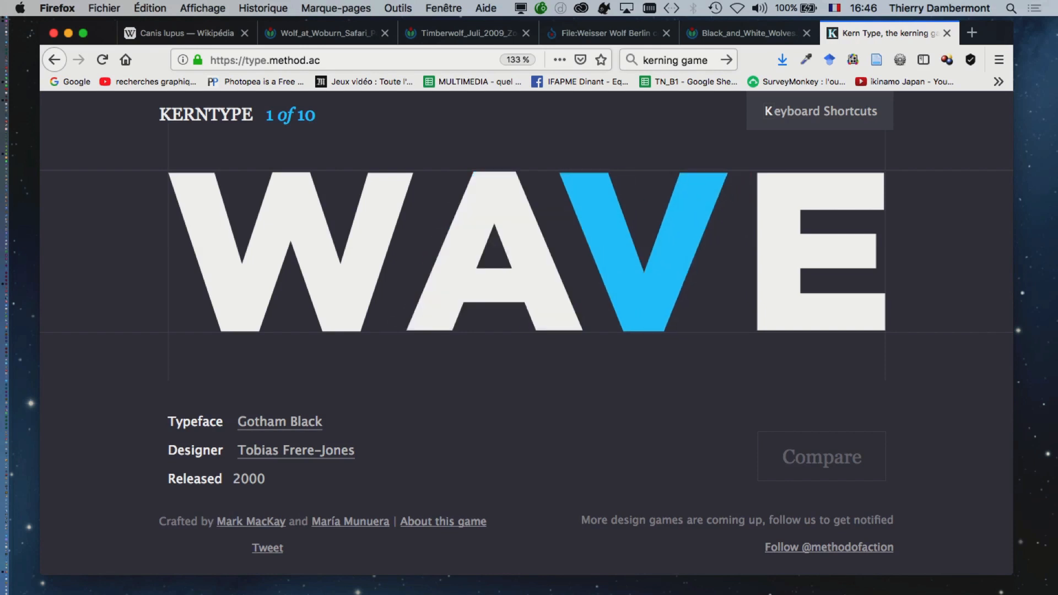
pyautogui.moveTo(495, 285); pyautogui.dragTo(488, 285)
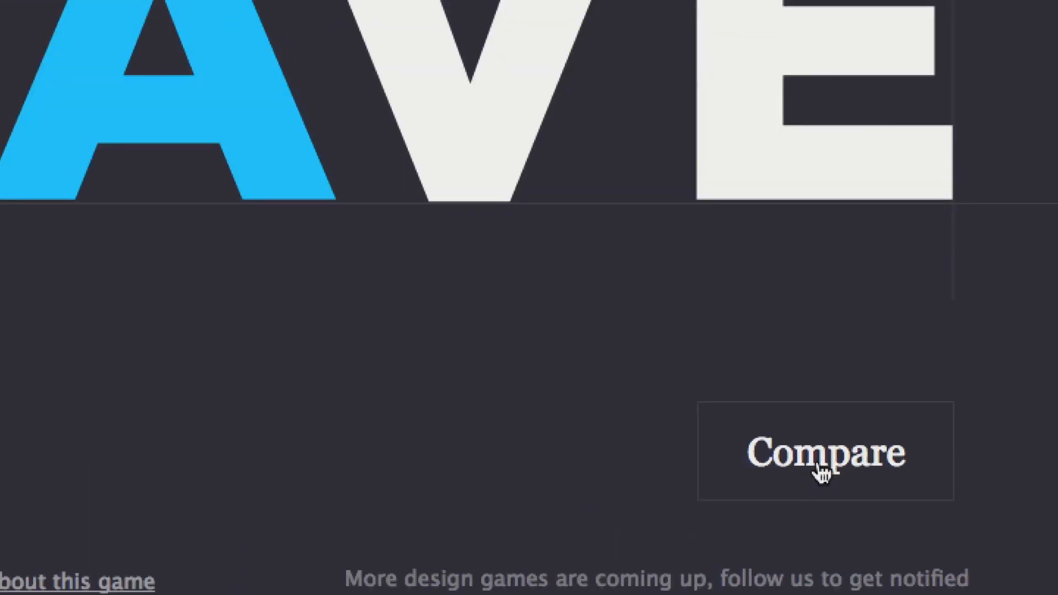
pyautogui.click(820, 468)
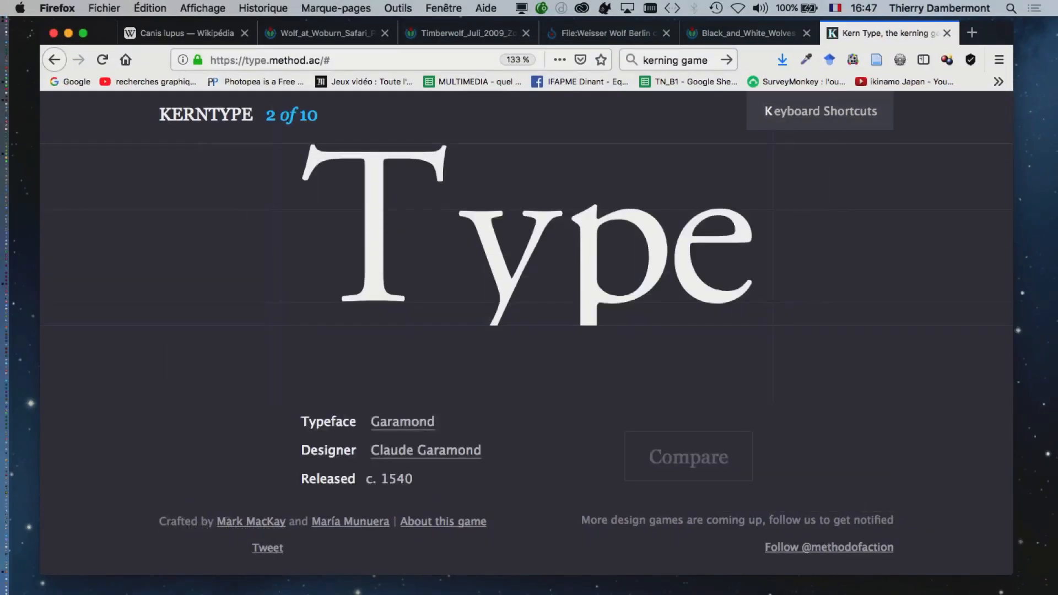
# Kern the "y" and "p" of "Type" closer to the T, compare with the solution, and go to round 3.
pyautogui.moveTo(510, 275); pyautogui.dragTo(486, 275)
pyautogui.moveTo(611, 264); pyautogui.dragTo(593, 264)
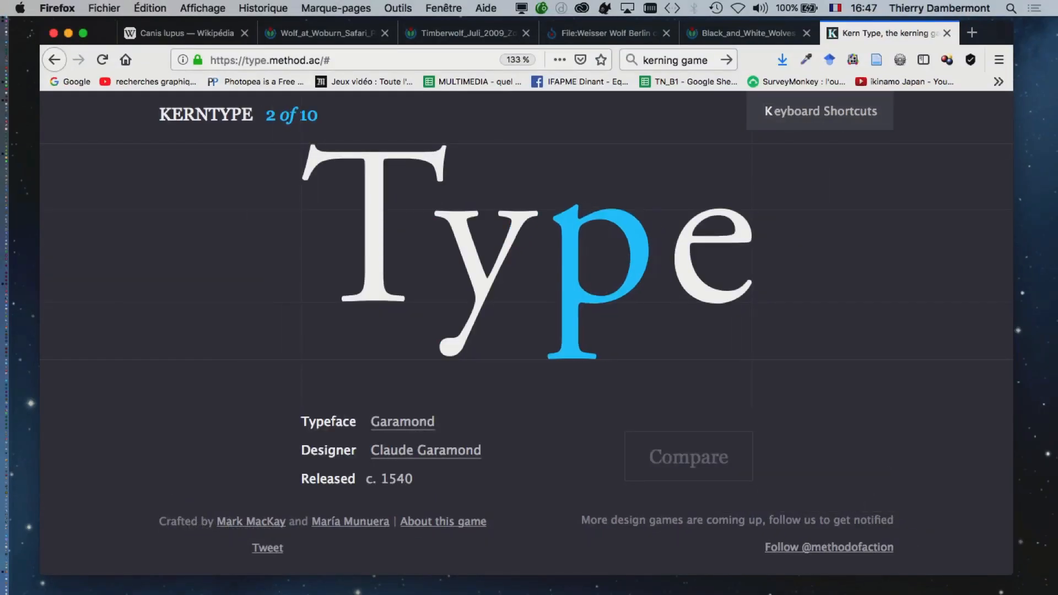
pyautogui.click(688, 457)
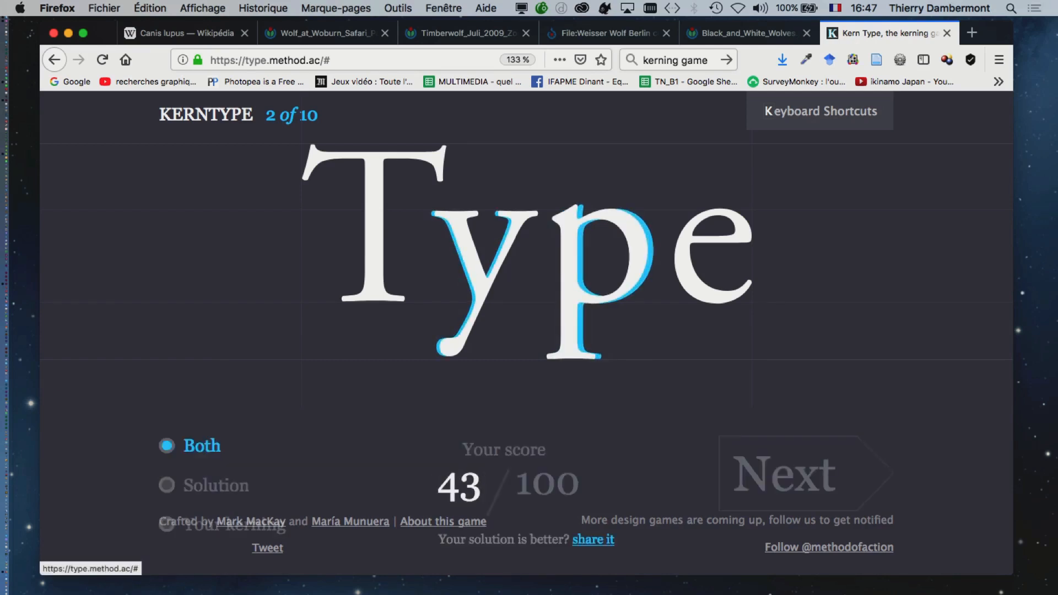
pyautogui.click(793, 474)
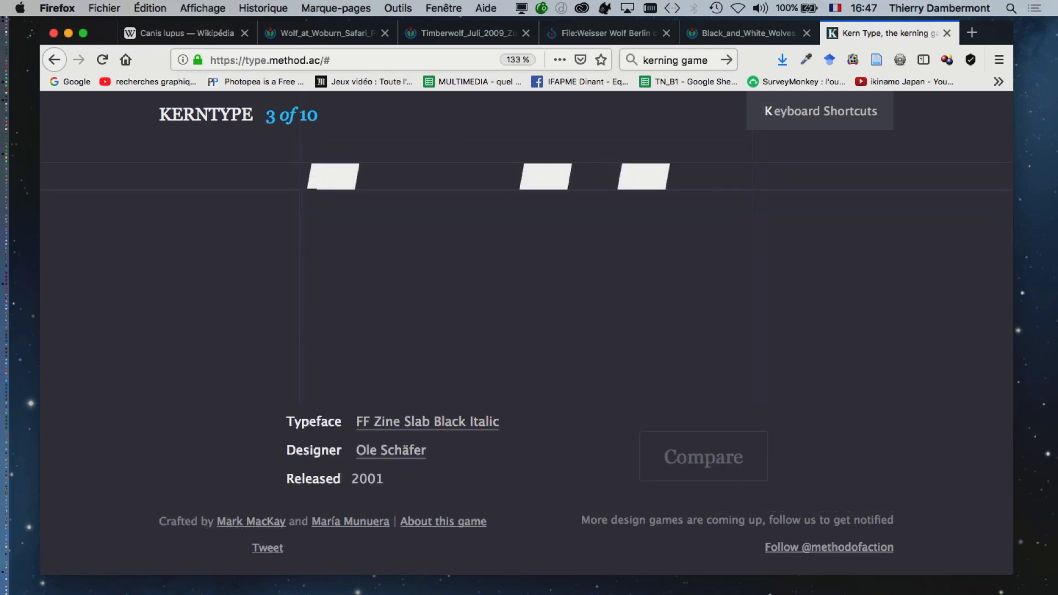
# Even out the "o" and both "l" letters of "holly", compare with the solution, and go to round 4.
pyautogui.moveTo(542, 242); pyautogui.dragTo(558, 242)
pyautogui.moveTo(459, 254); pyautogui.dragTo(462, 254)
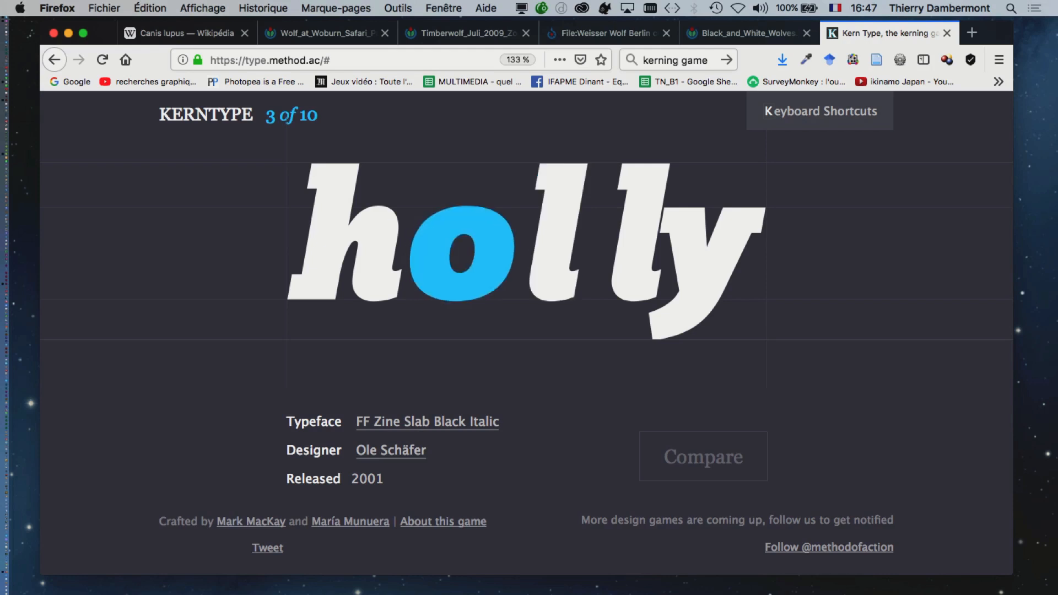
pyautogui.moveTo(638, 243); pyautogui.dragTo(618, 242)
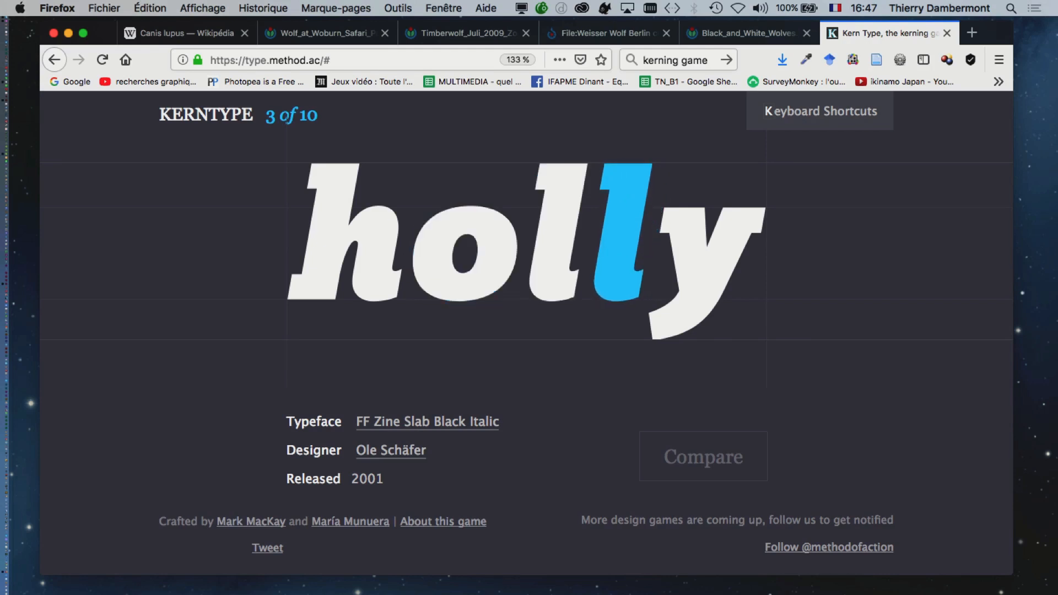
pyautogui.moveTo(464, 254); pyautogui.dragTo(467, 253)
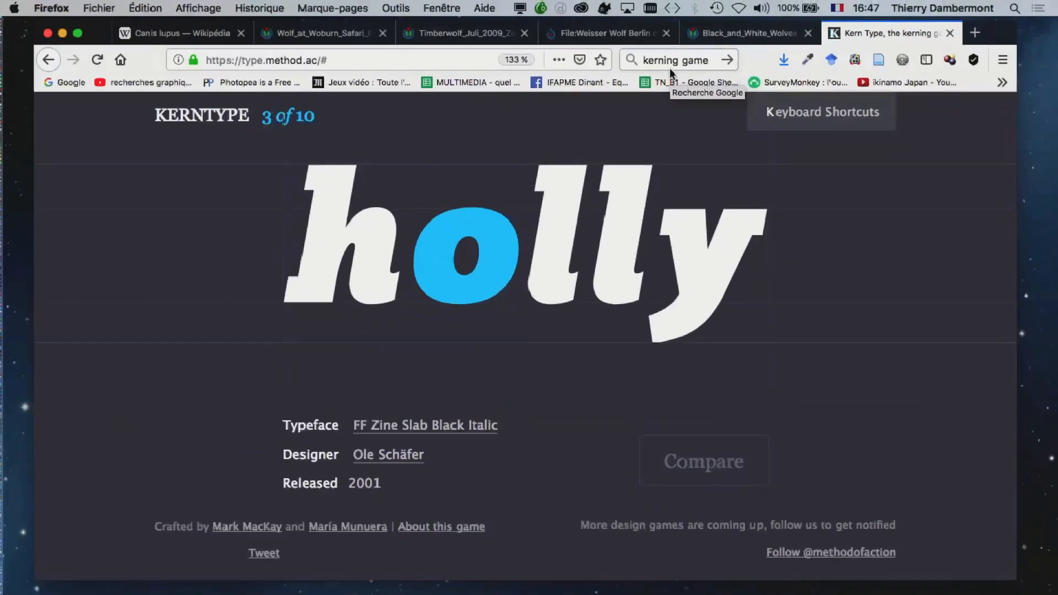
pyautogui.press('Return')
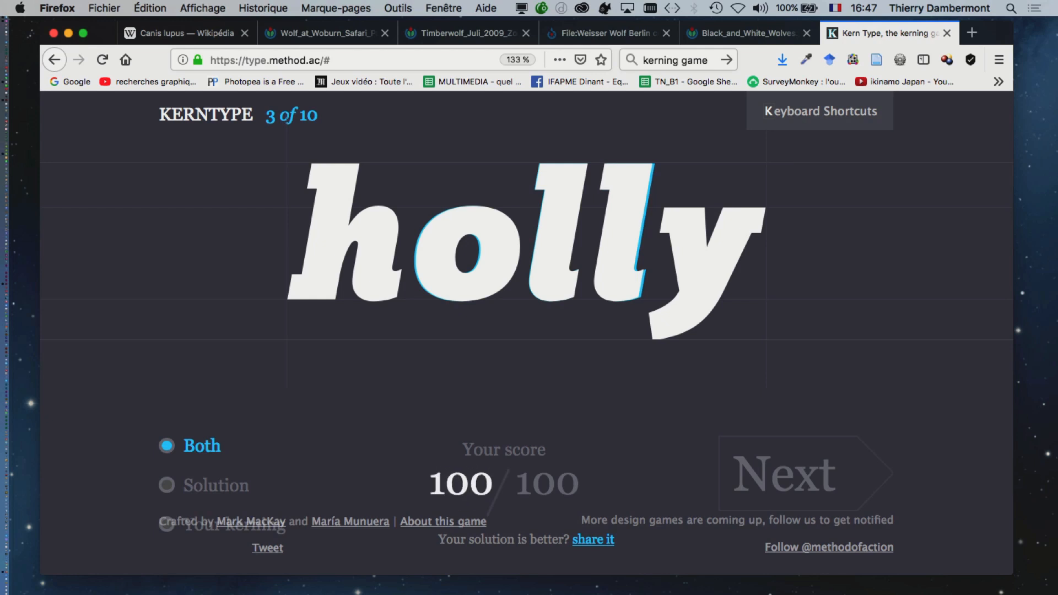
pyautogui.press('Return')
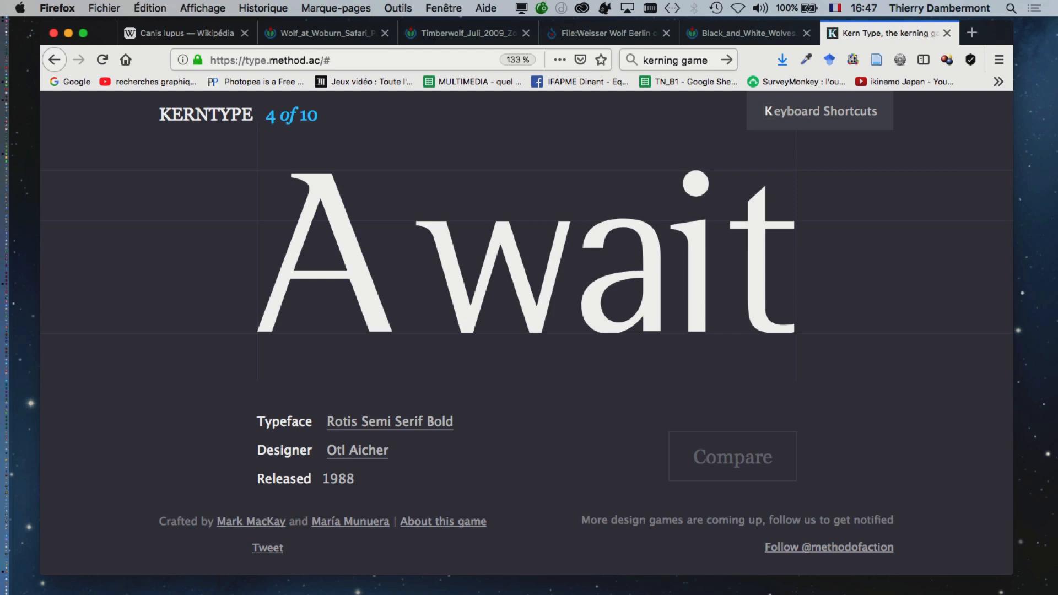
# Switch back to InDesign and delete the stray note number "1" after "arctique" in the article's first column.
pyautogui.press('super+Tab')
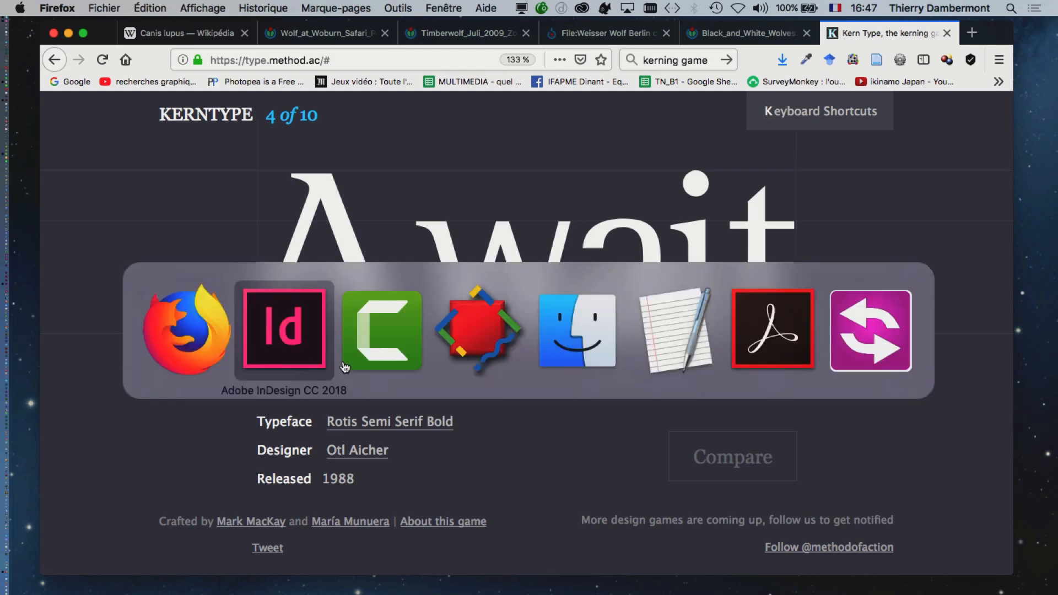
pyautogui.click(317, 345)
pyautogui.scroll(-5, 414, 435)
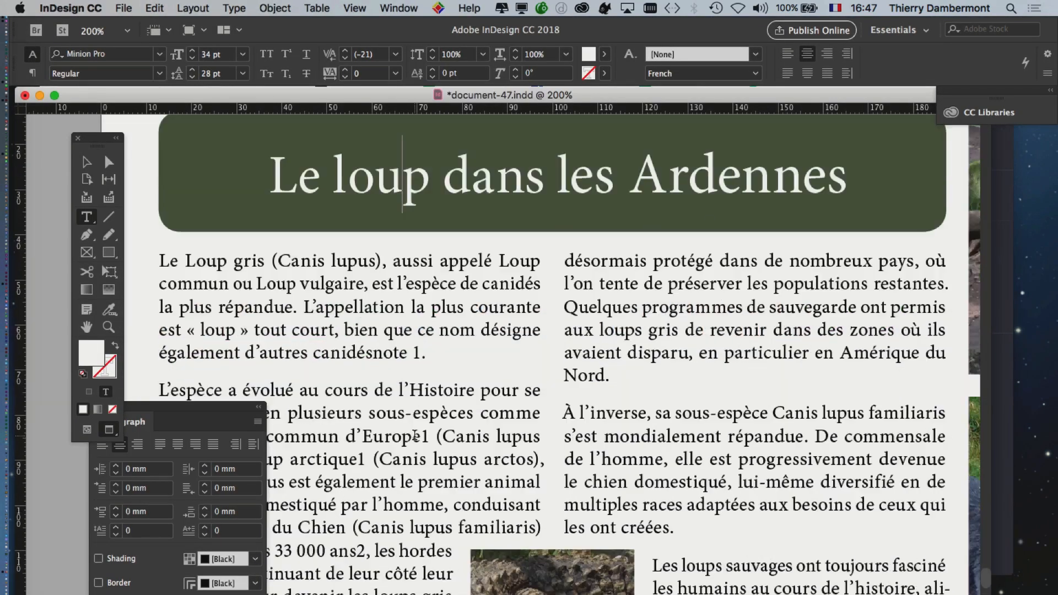
pyautogui.scroll(-2, 415, 435)
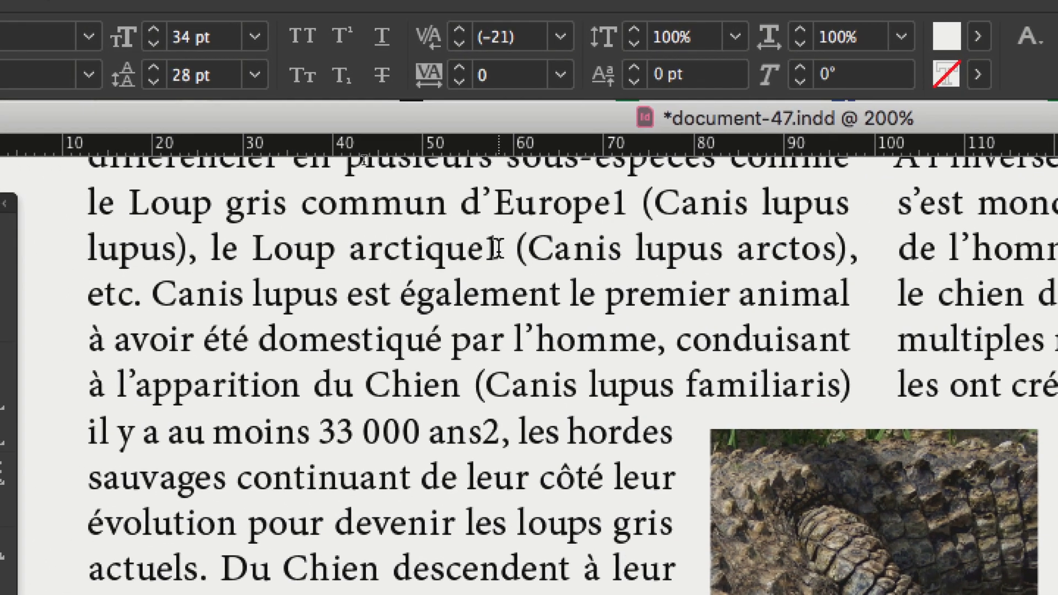
pyautogui.moveTo(32, 160); pyautogui.dragTo(20, 159)
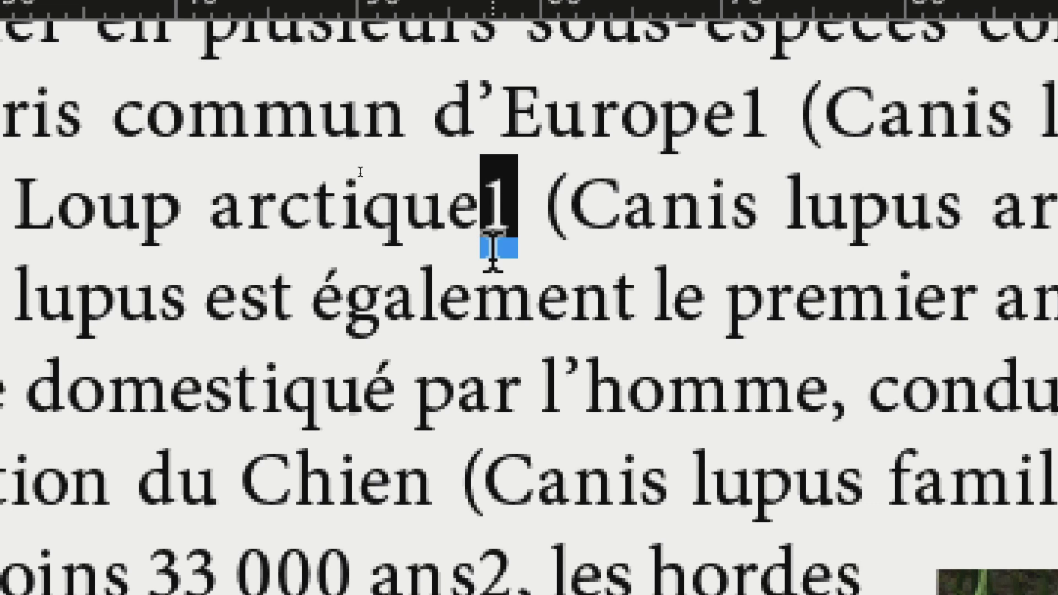
pyautogui.press('BackSpace')
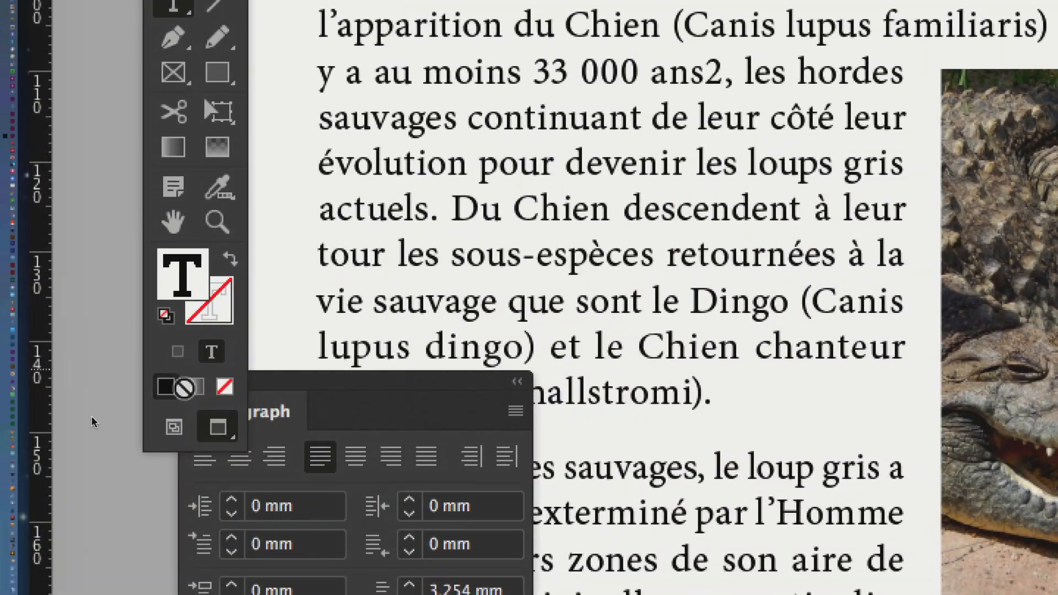
# Turn off the preview display and delete the ordinary space between "culture" and its colon in the second column.
pyautogui.click(175, 427)
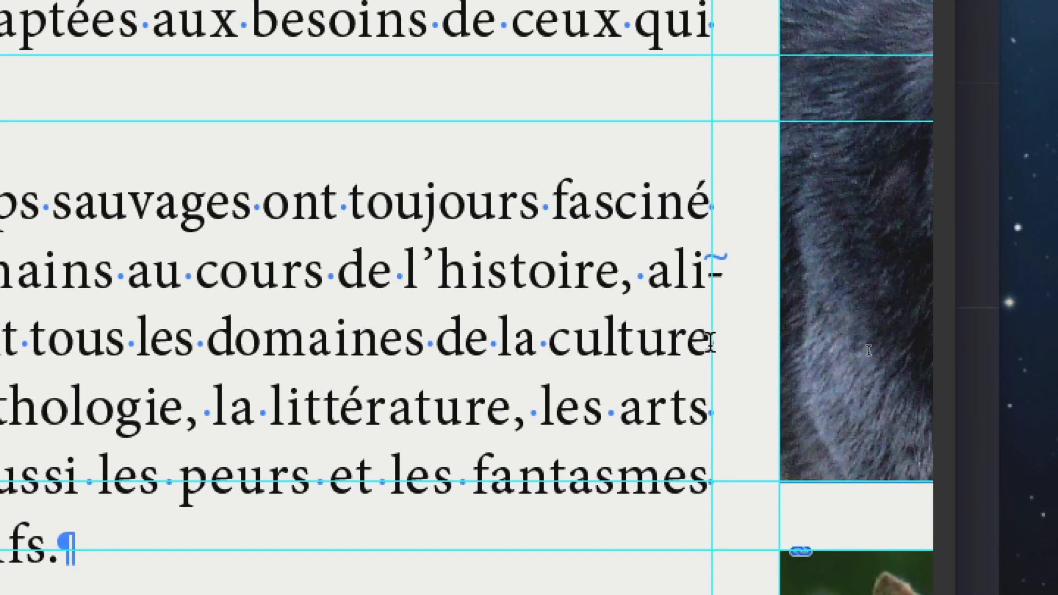
pyautogui.click(710, 341)
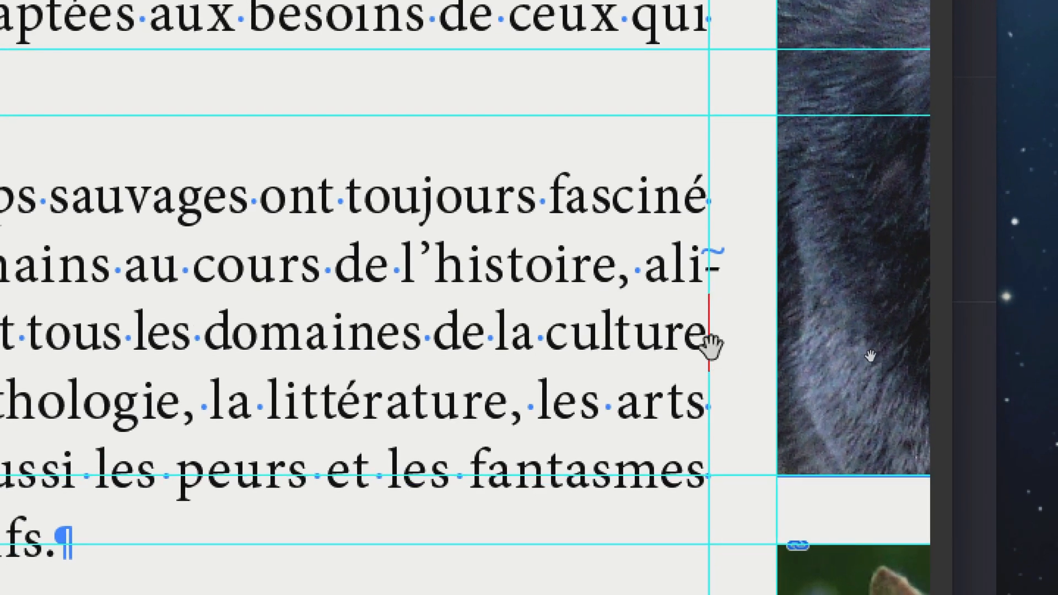
pyautogui.scroll(5, 710, 346)
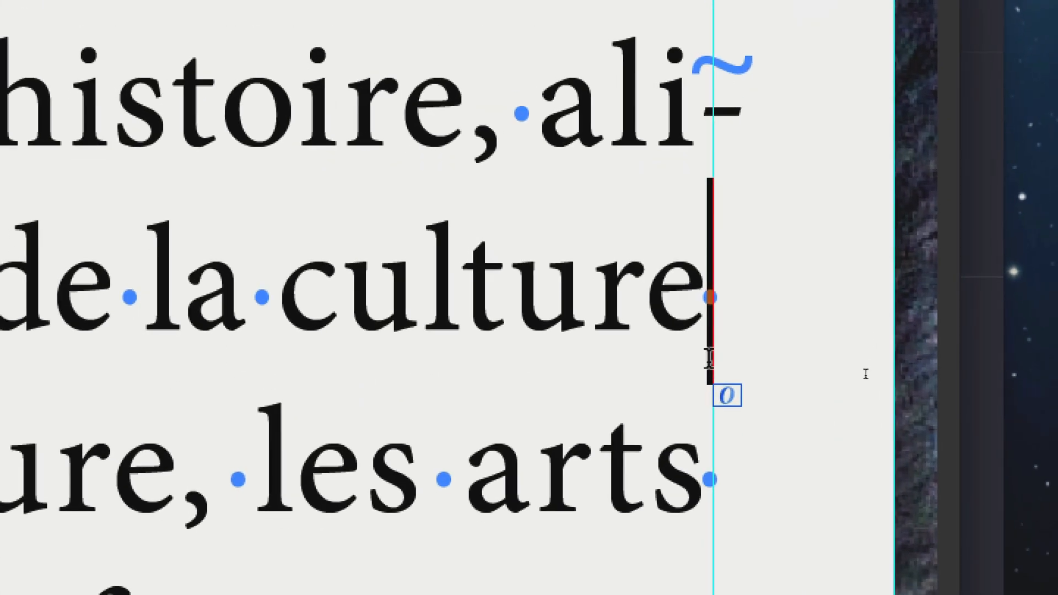
pyautogui.press('BackSpace')
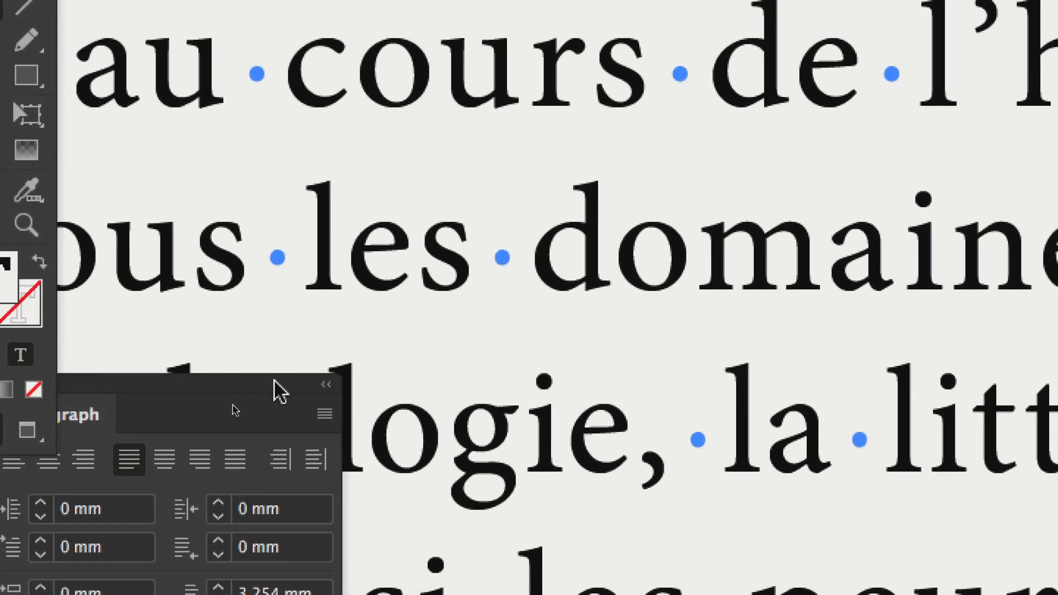
# Move the Paragraph panel off the text and insert a nonbreaking space between "culture" and the colon.
pyautogui.moveTo(273, 379); pyautogui.dragTo(289, 458)
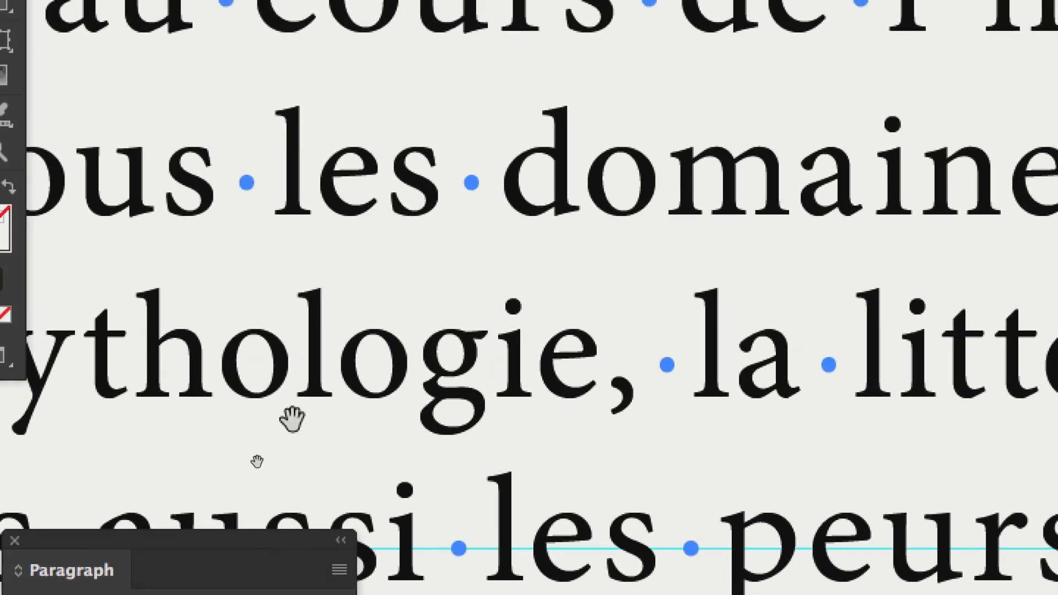
pyautogui.moveTo(334, 423); pyautogui.dragTo(467, 397)
pyautogui.scroll(-1, 432, 409)
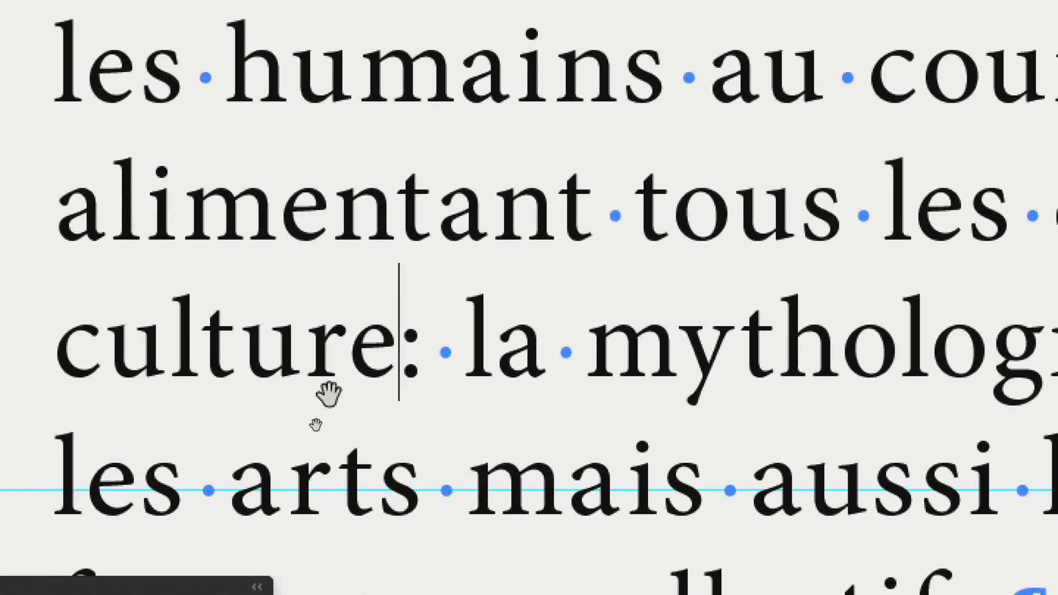
pyautogui.rightClick(352, 385)
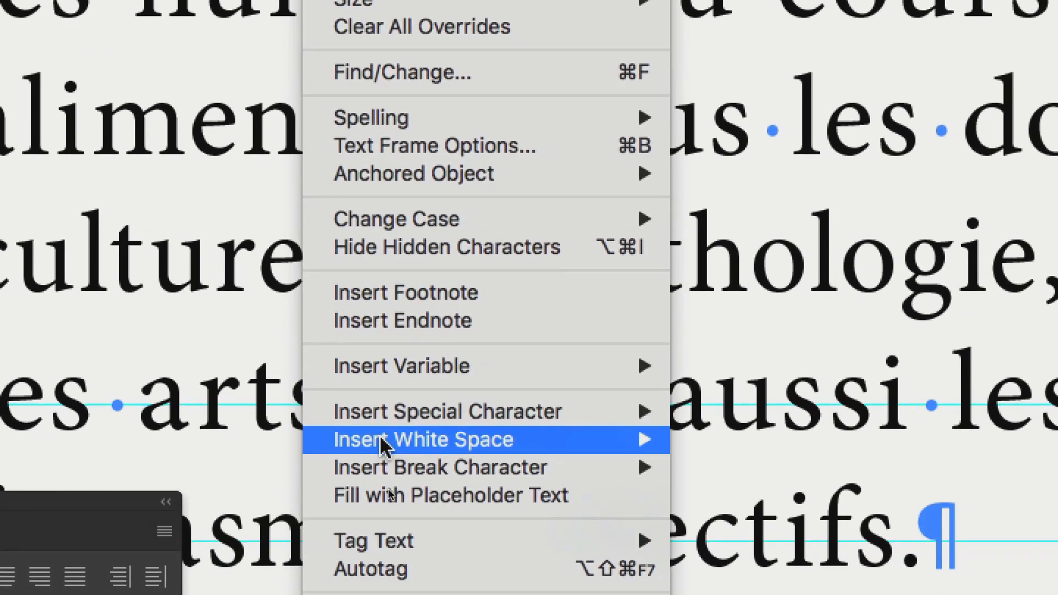
pyautogui.moveTo(634, 532)
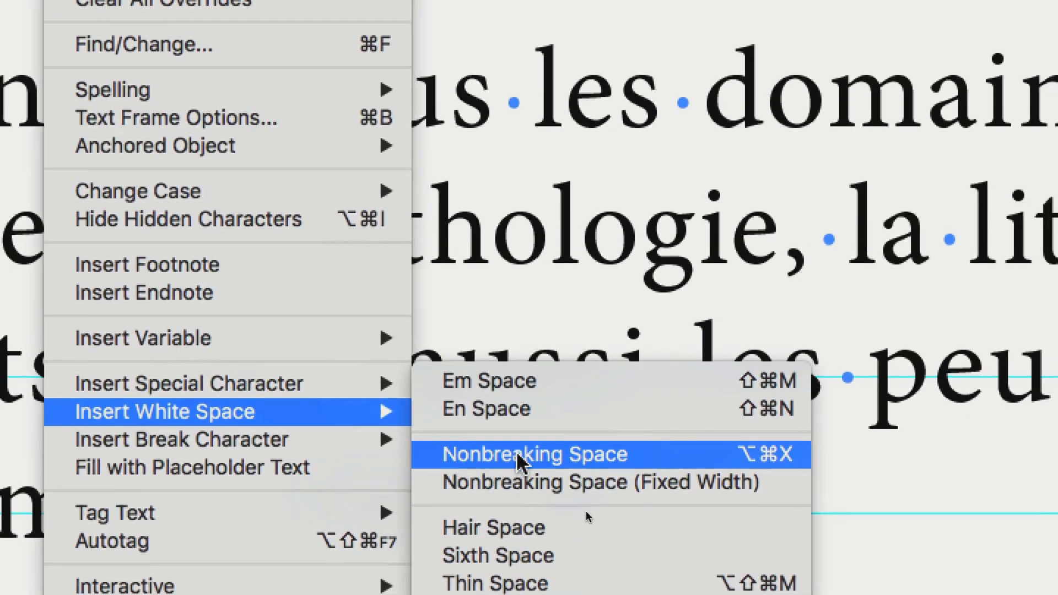
pyautogui.click(506, 462)
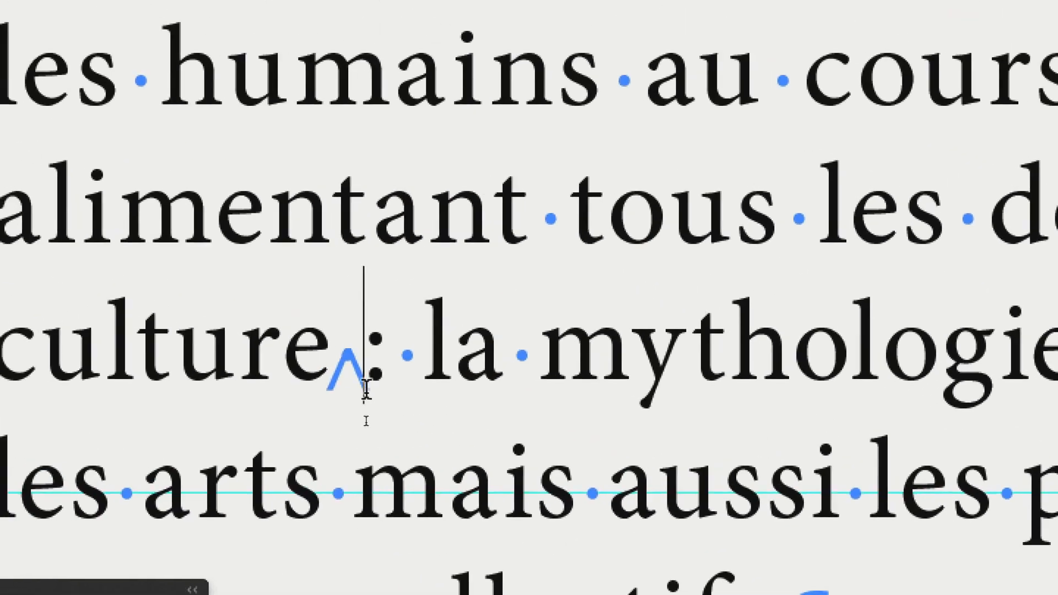
# Open Find/Change for the whole document and set the search text to an ordinary space followed by a colon.
pyautogui.moveTo(411, 383); pyautogui.dragTo(401, 387)
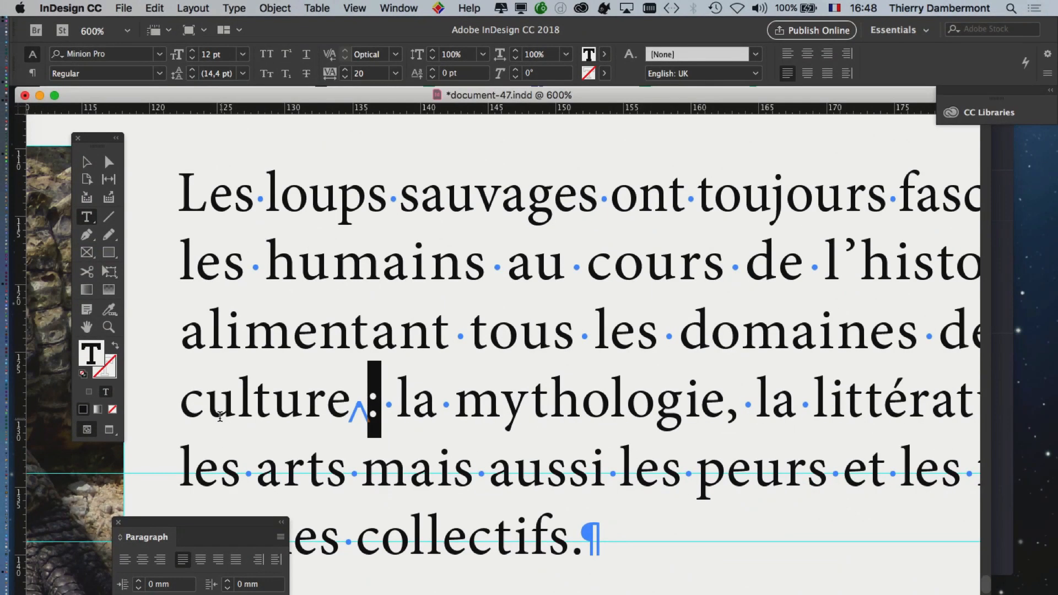
pyautogui.click(700, 355)
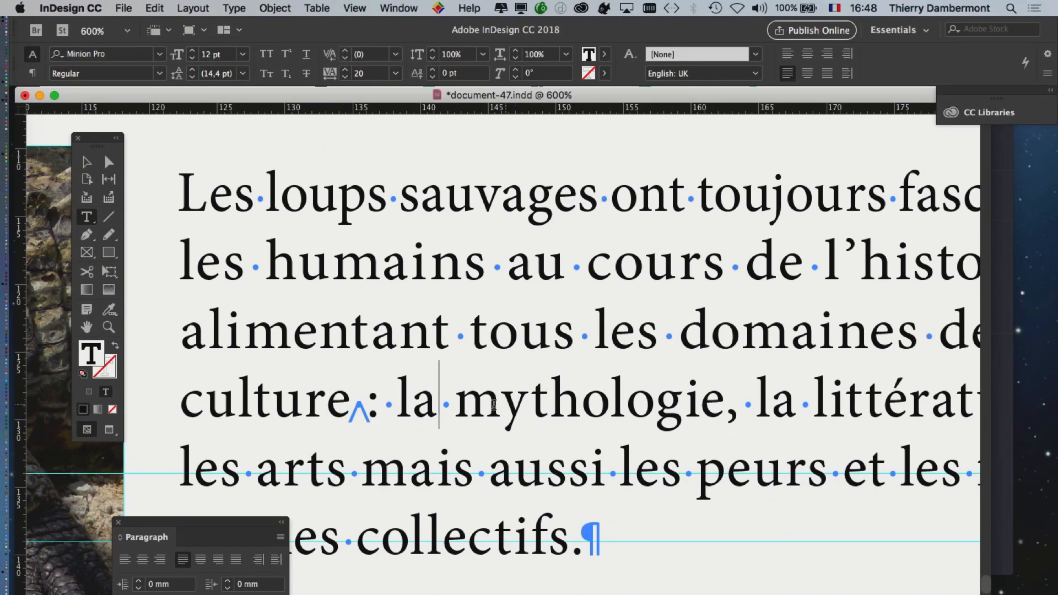
pyautogui.click(157, 8)
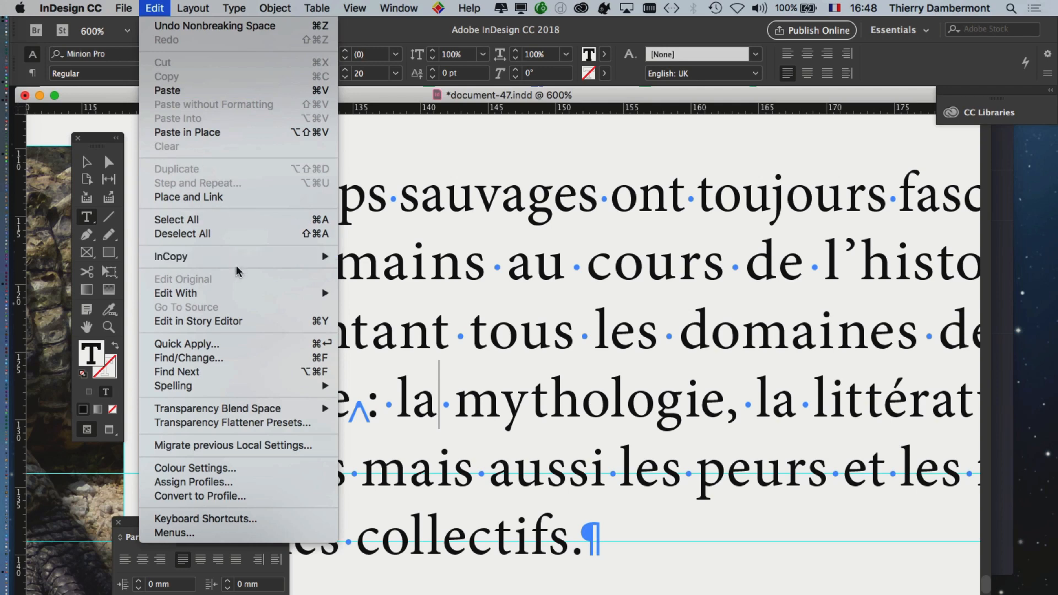
pyautogui.click(262, 359)
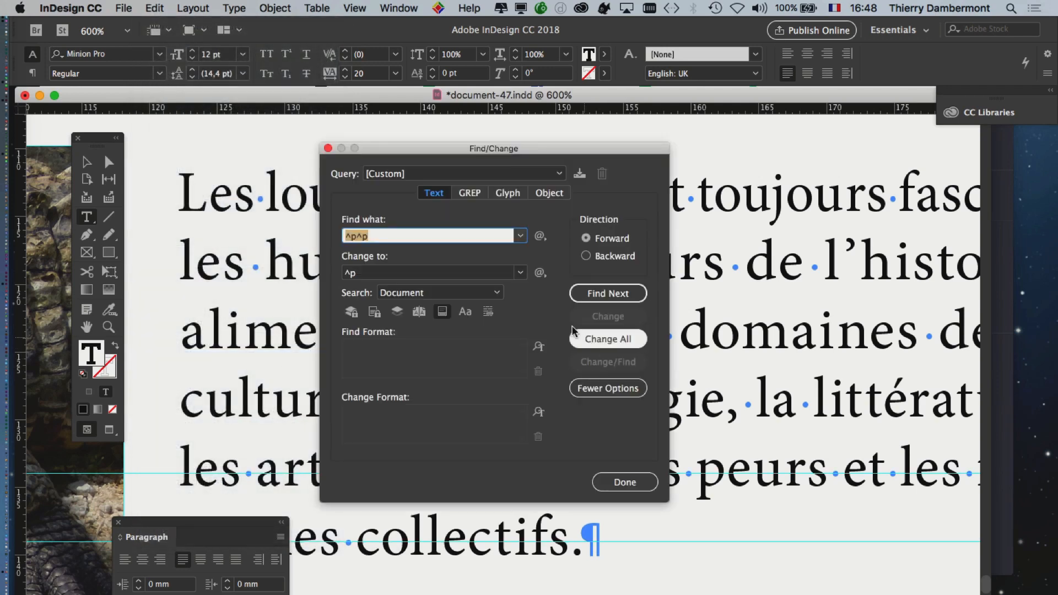
pyautogui.moveTo(463, 146); pyautogui.dragTo(654, 136)
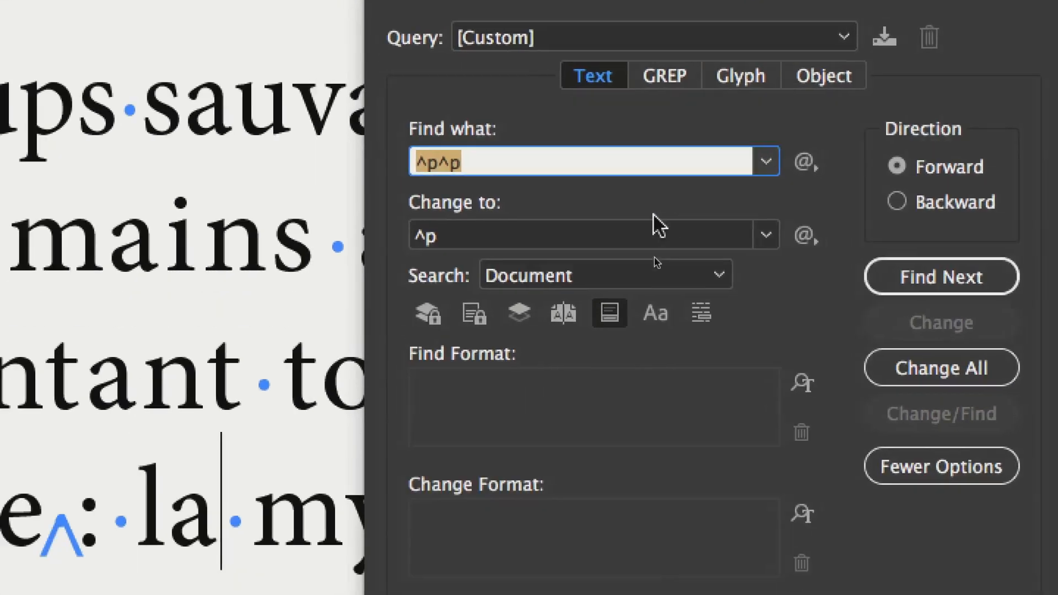
pyautogui.click(595, 438)
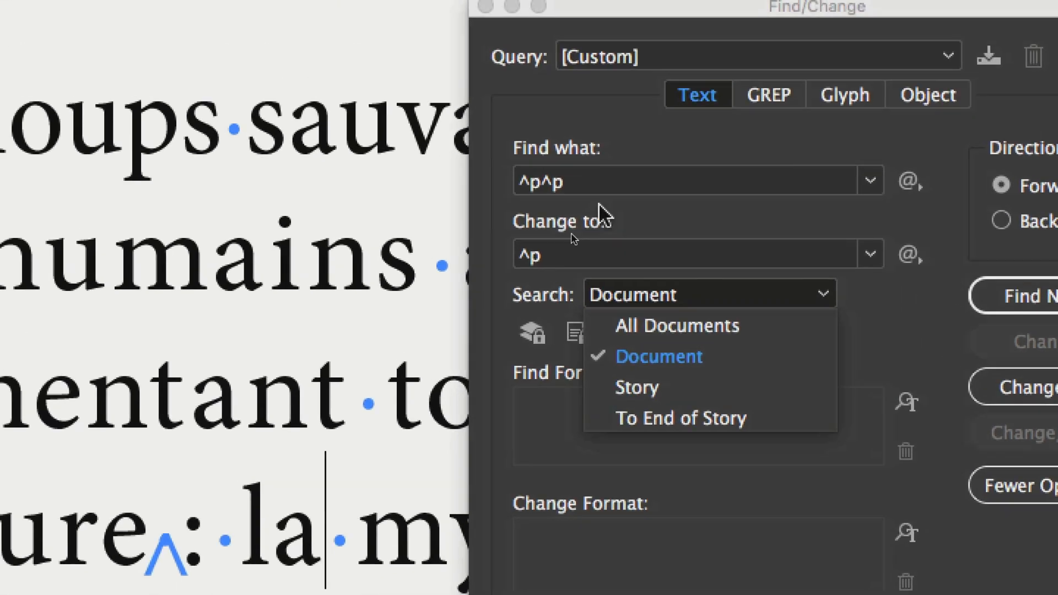
pyautogui.click(580, 184)
pyautogui.moveTo(579, 182); pyautogui.dragTo(494, 177)
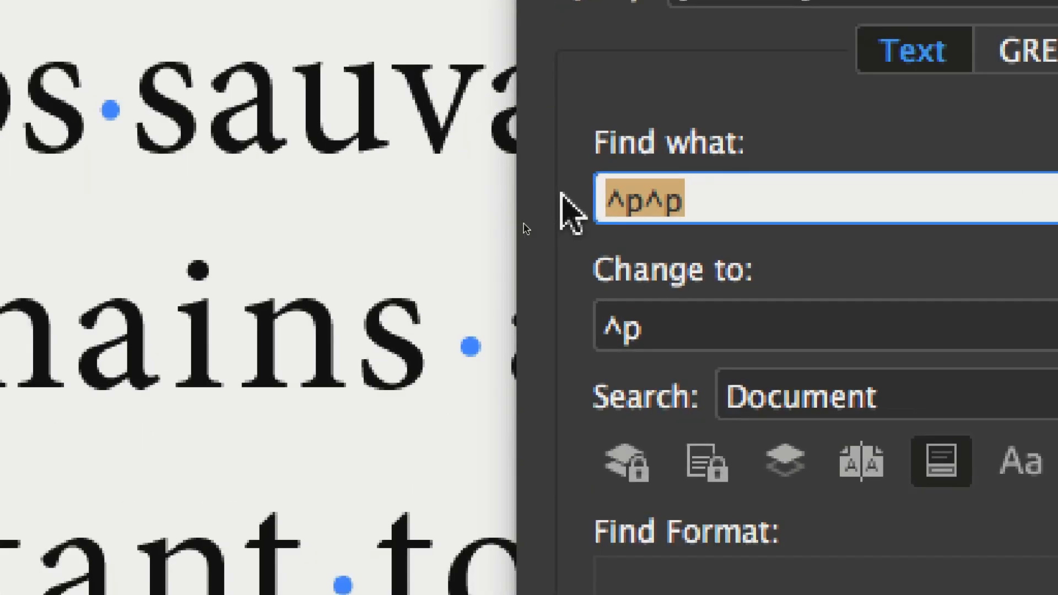
pyautogui.press('BackSpace')
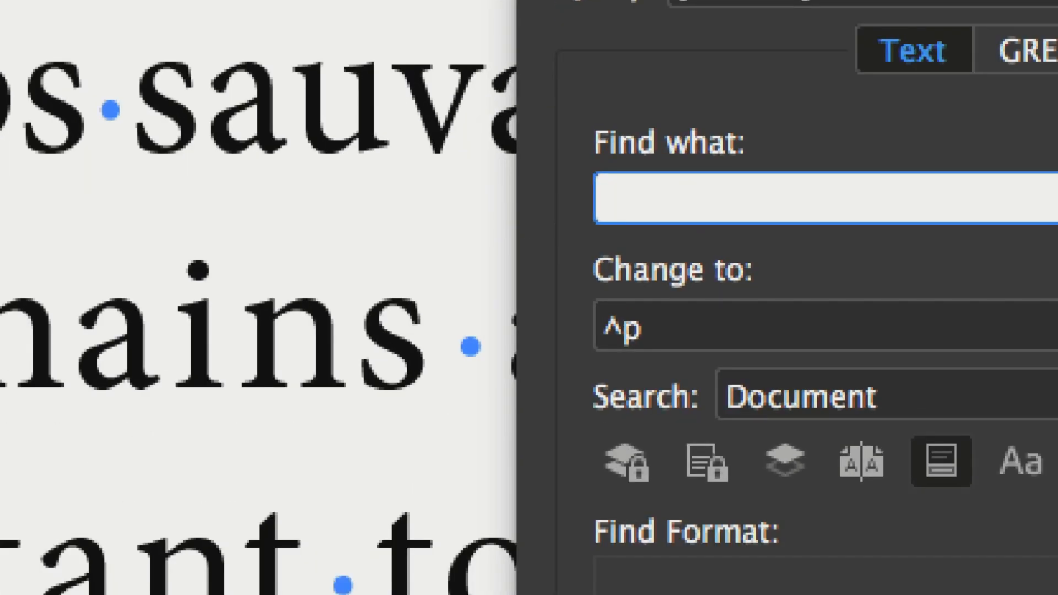
pyautogui.write(':')
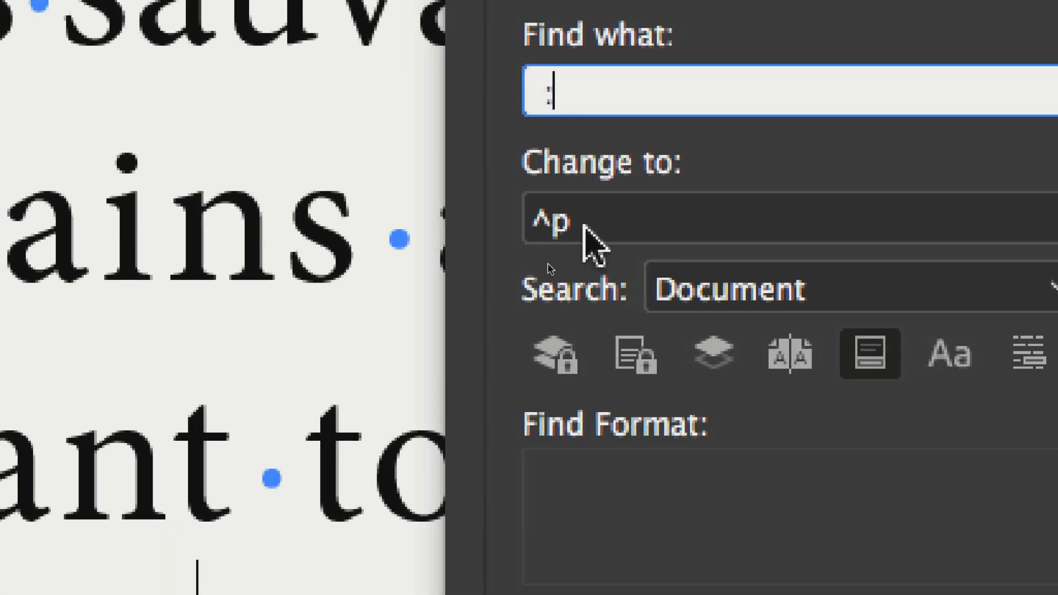
# Set the replacement text to a nonbreaking space followed by a colon (^S:).
pyautogui.doubleClick(628, 333)
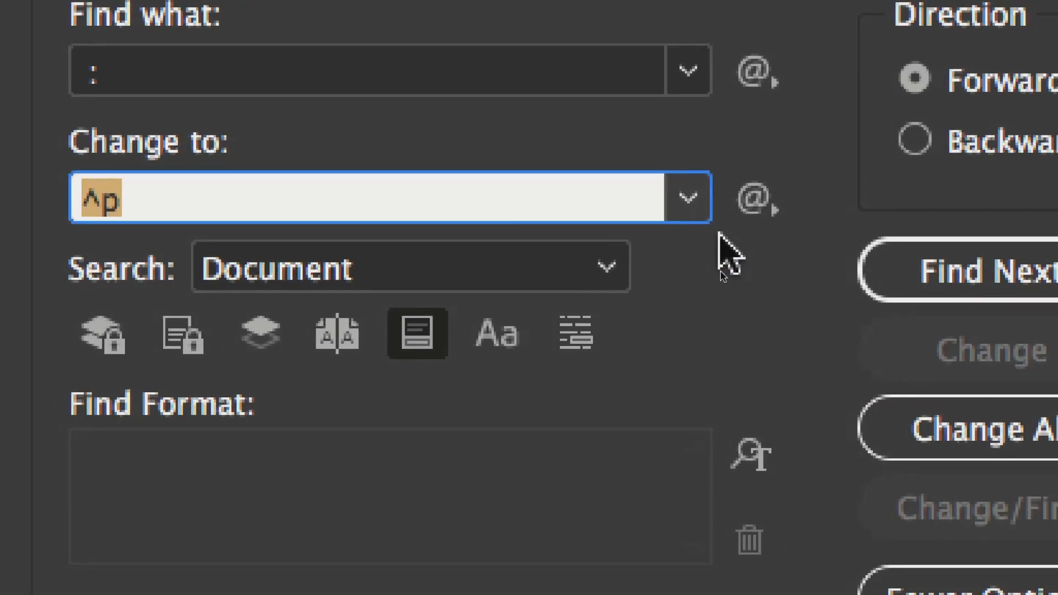
pyautogui.click(687, 198)
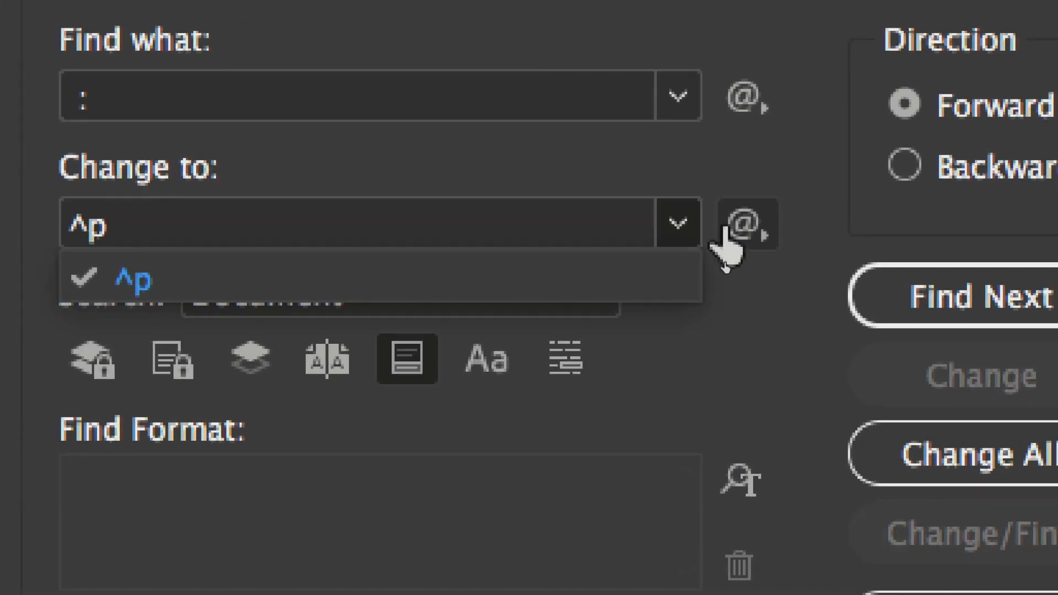
pyautogui.click(750, 200)
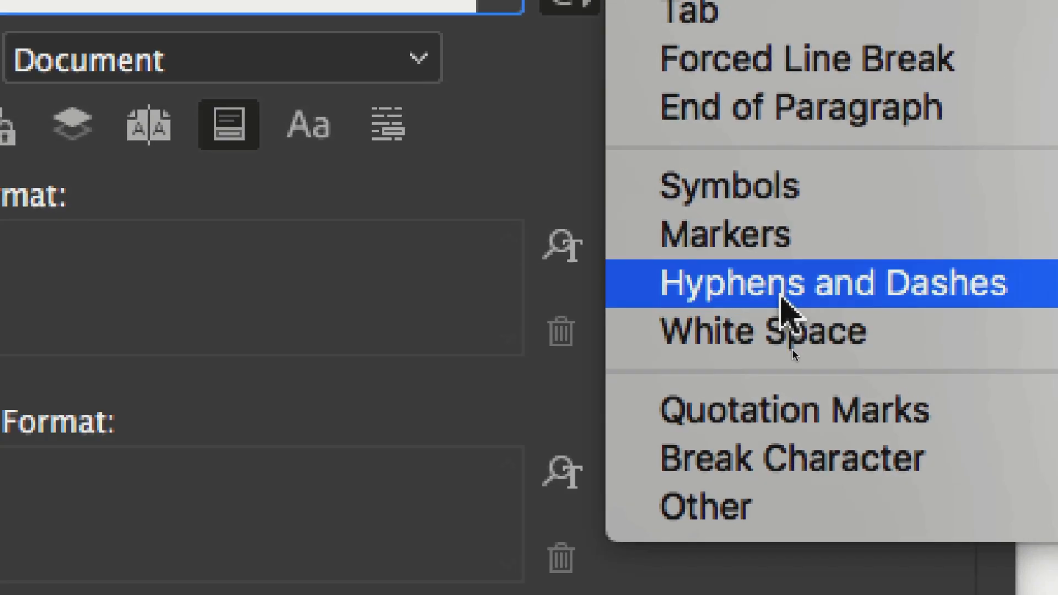
pyautogui.moveTo(810, 263)
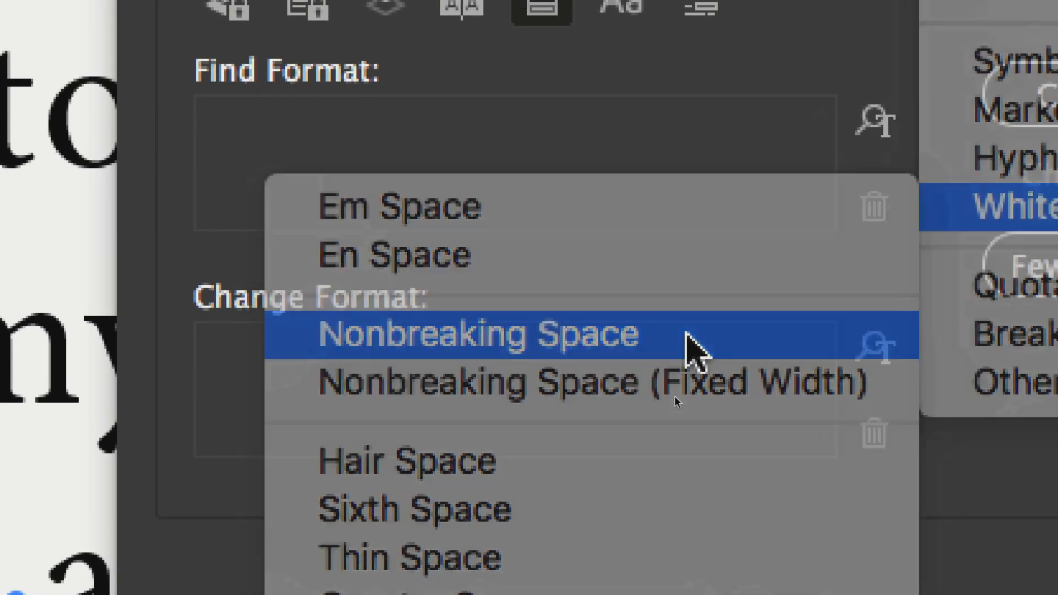
pyautogui.click(689, 335)
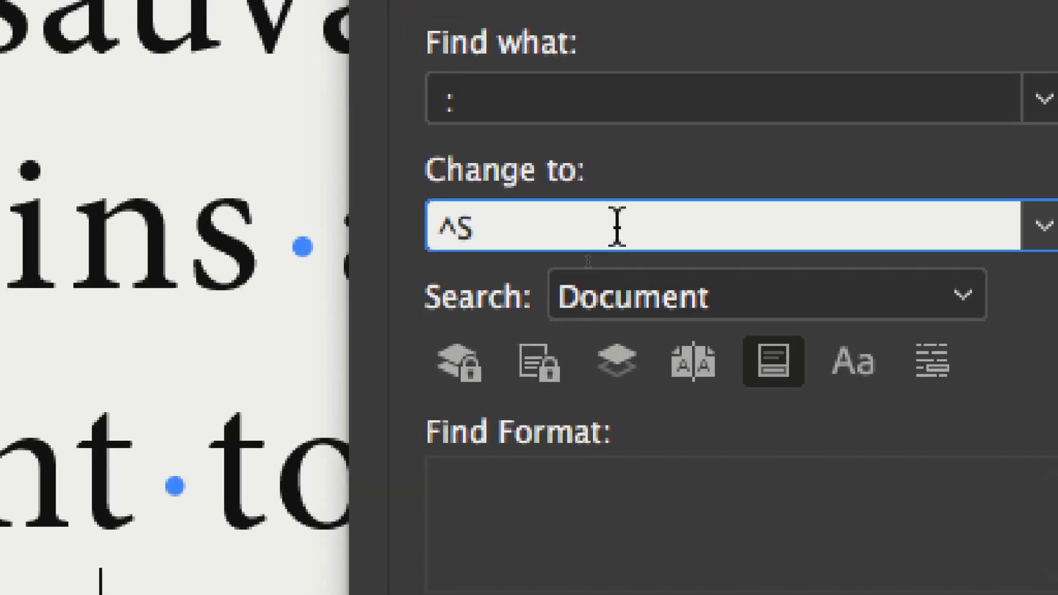
pyautogui.write(':')
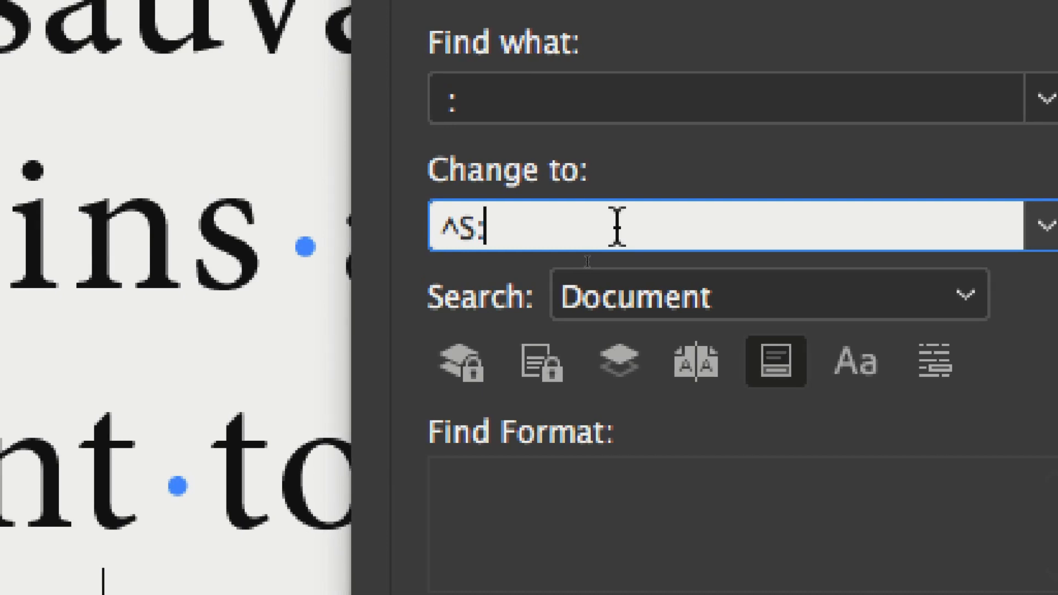
pyautogui.moveTo(617, 226); pyautogui.dragTo(405, 231)
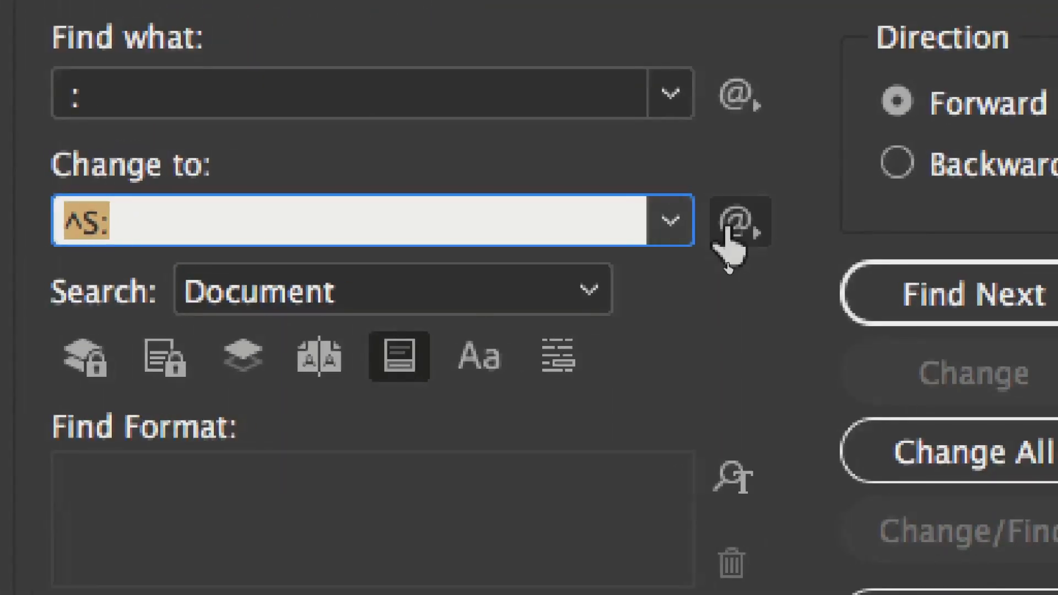
pyautogui.click(991, 196)
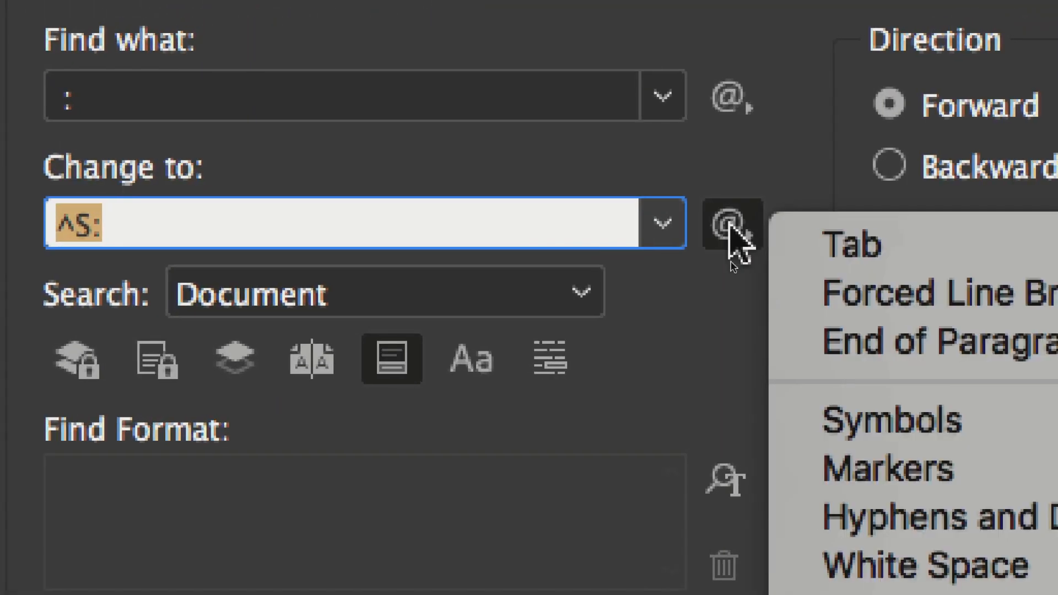
pyautogui.moveTo(914, 583)
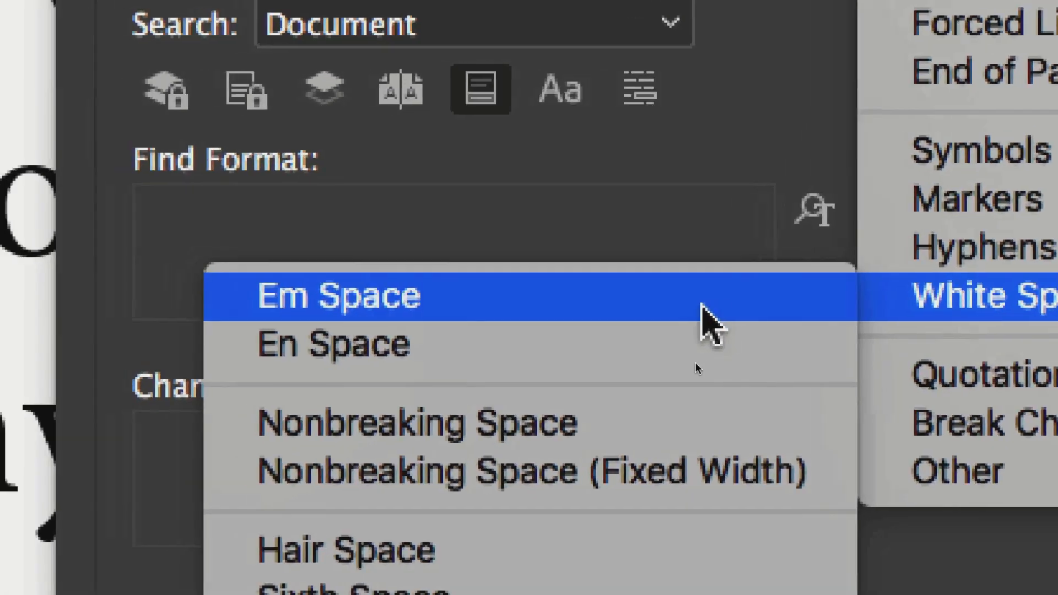
pyautogui.click(612, 424)
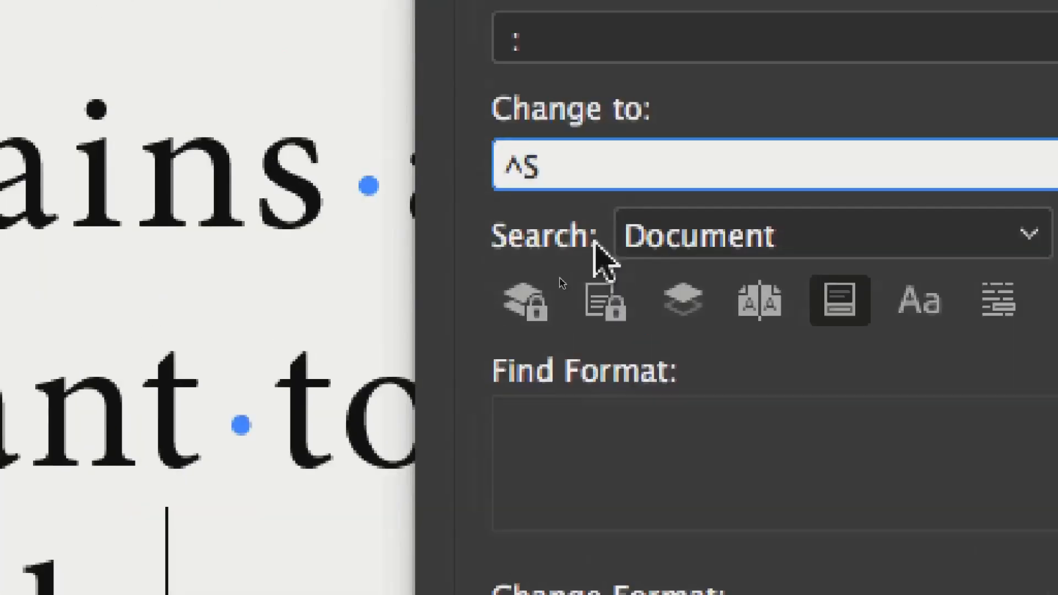
pyautogui.write(':')
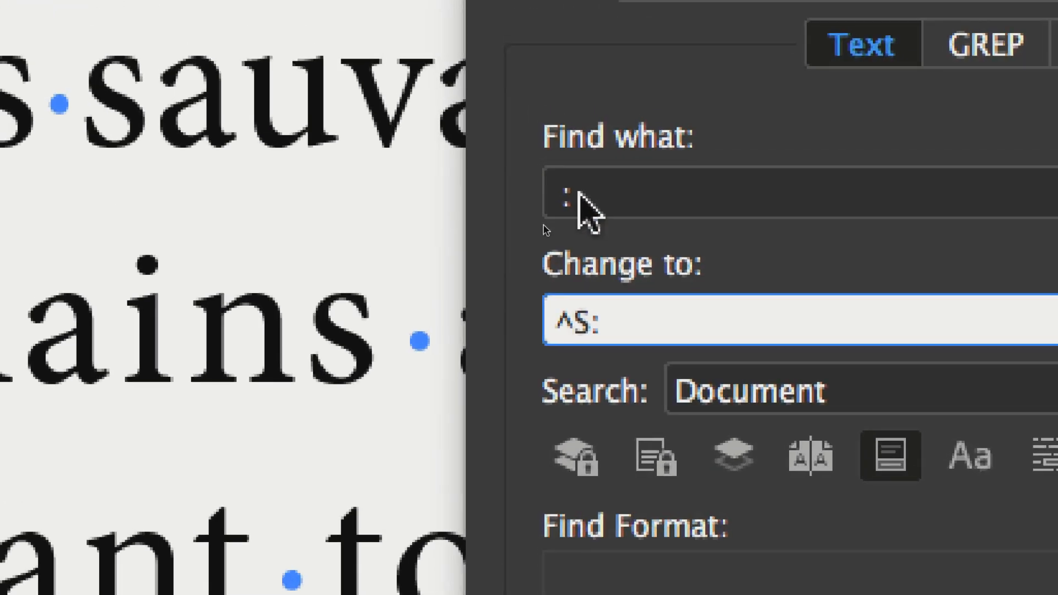
# Replace all occurrences in the document and close Find/Change.
pyautogui.click(575, 196)
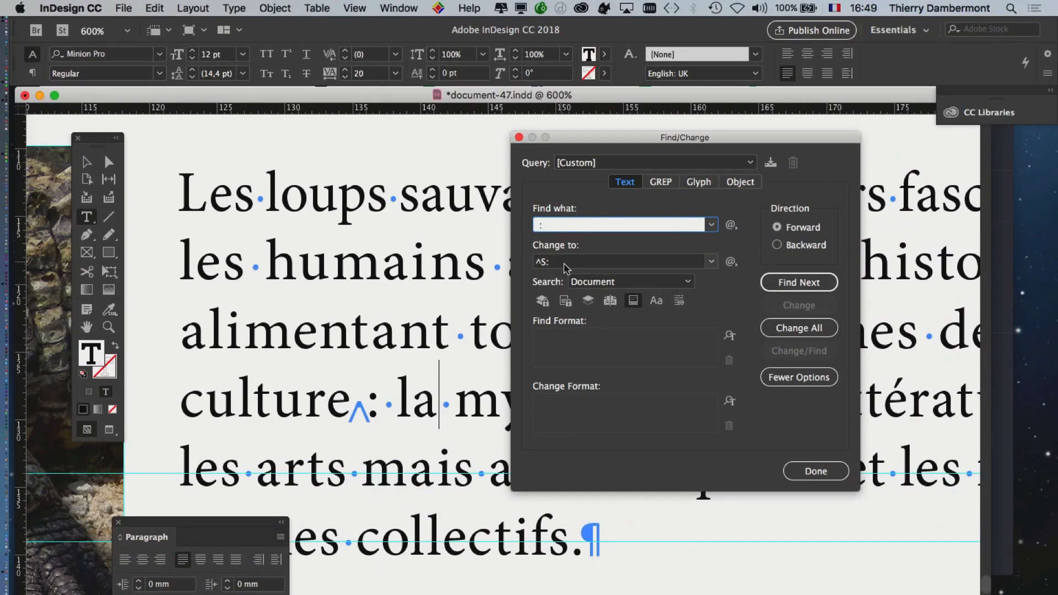
pyautogui.click(792, 331)
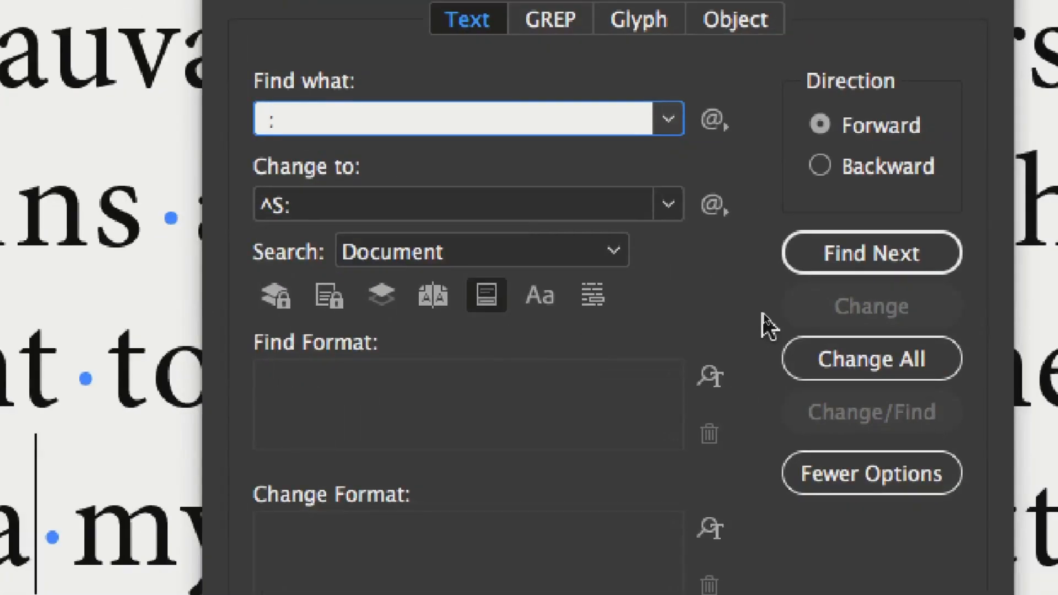
pyautogui.click(1025, 401)
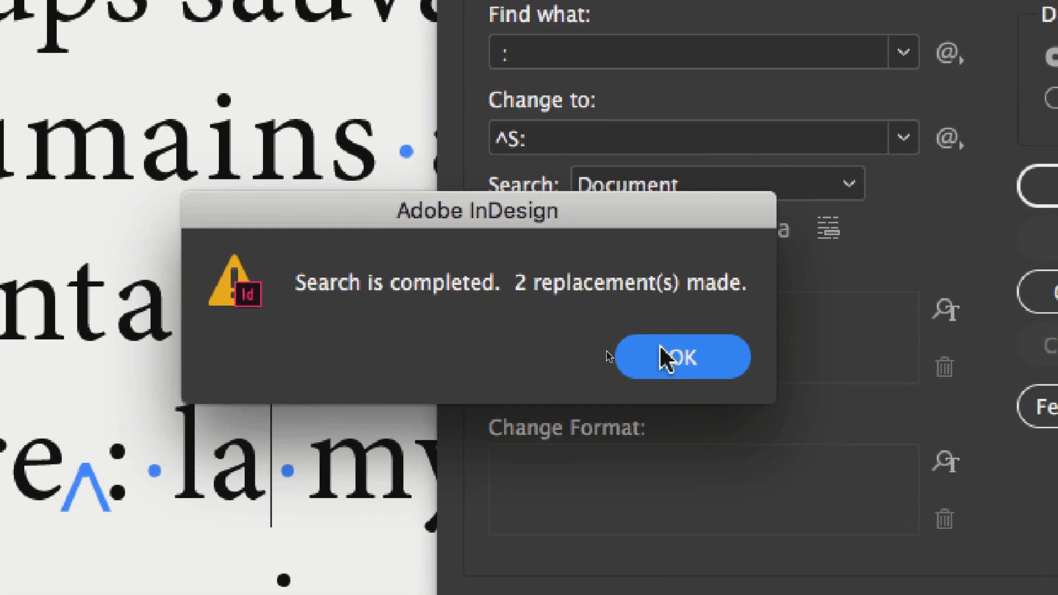
pyautogui.click(493, 389)
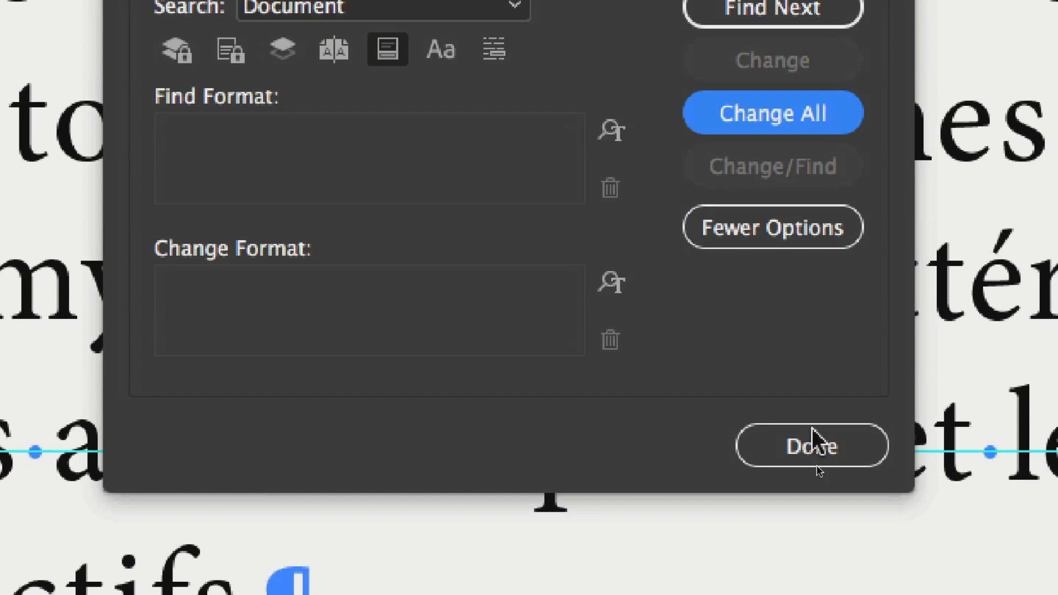
pyautogui.click(1011, 588)
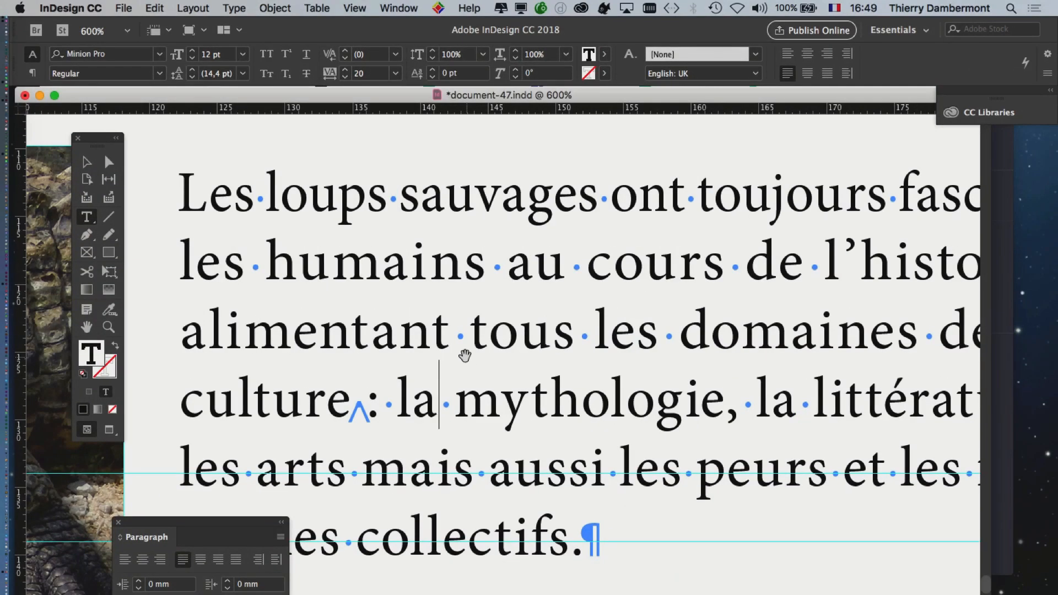
# Examine the ProLexis commands for French spelling, grammar and typographic analysis.
pyautogui.scroll(-1, 464, 353)
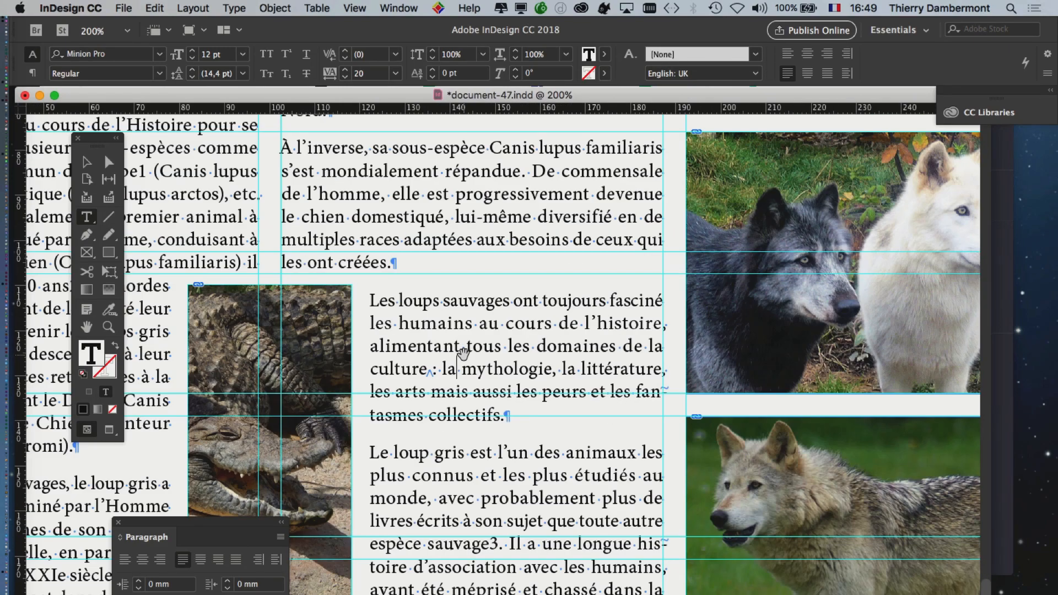
pyautogui.scroll(-1, 461, 349)
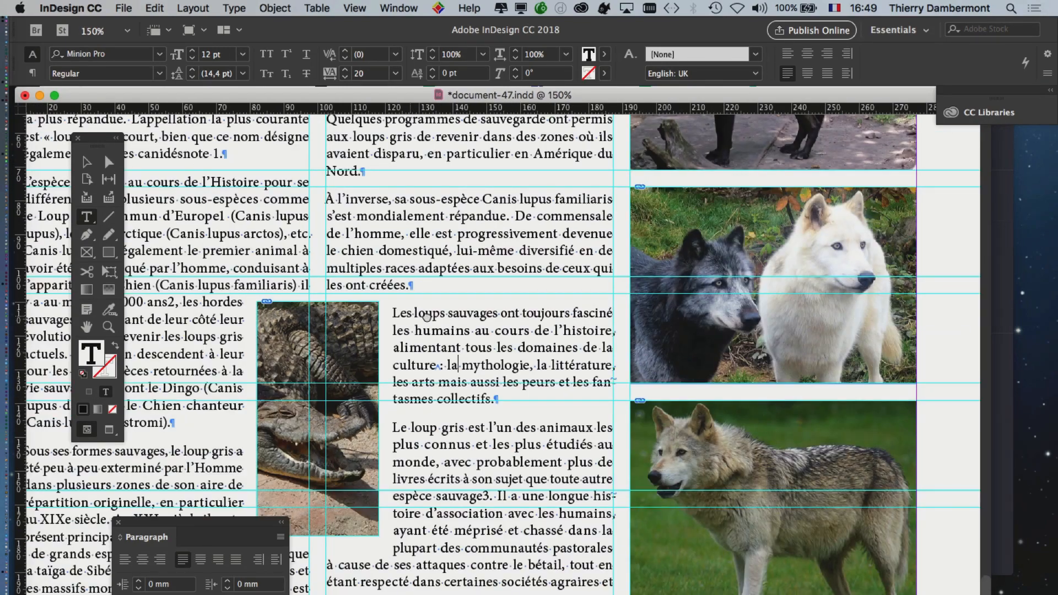
pyautogui.scroll(-1, 629, 329)
pyautogui.scroll(-1, 629, 329)
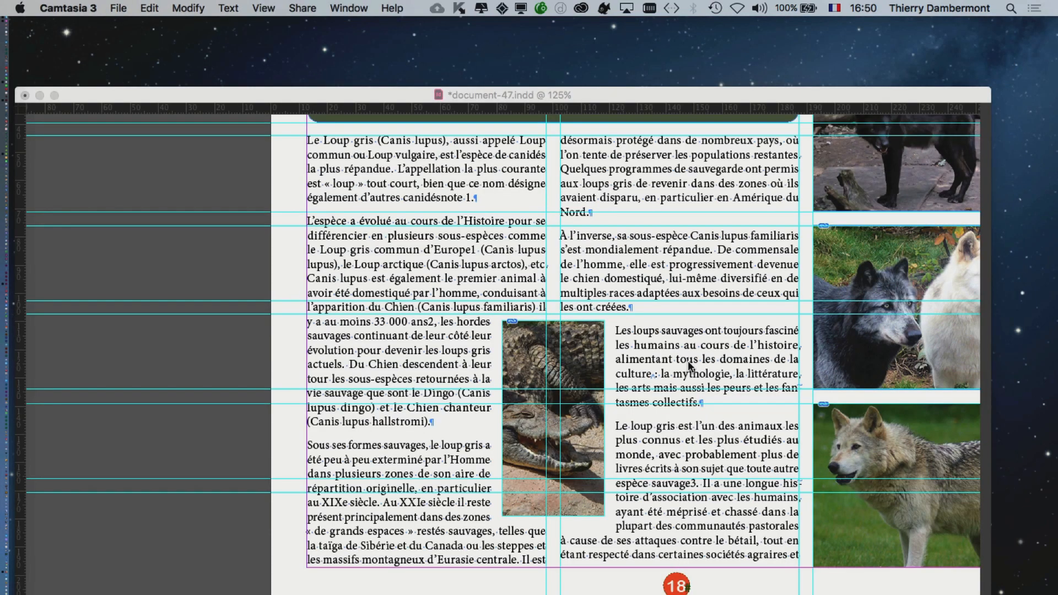
pyautogui.click(611, 99)
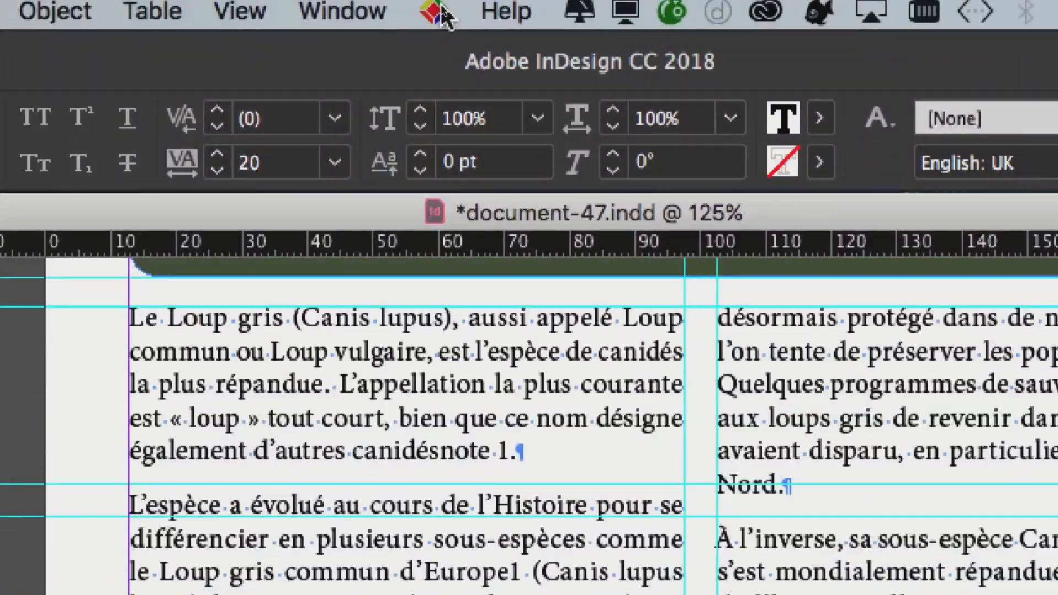
pyautogui.click(435, 12)
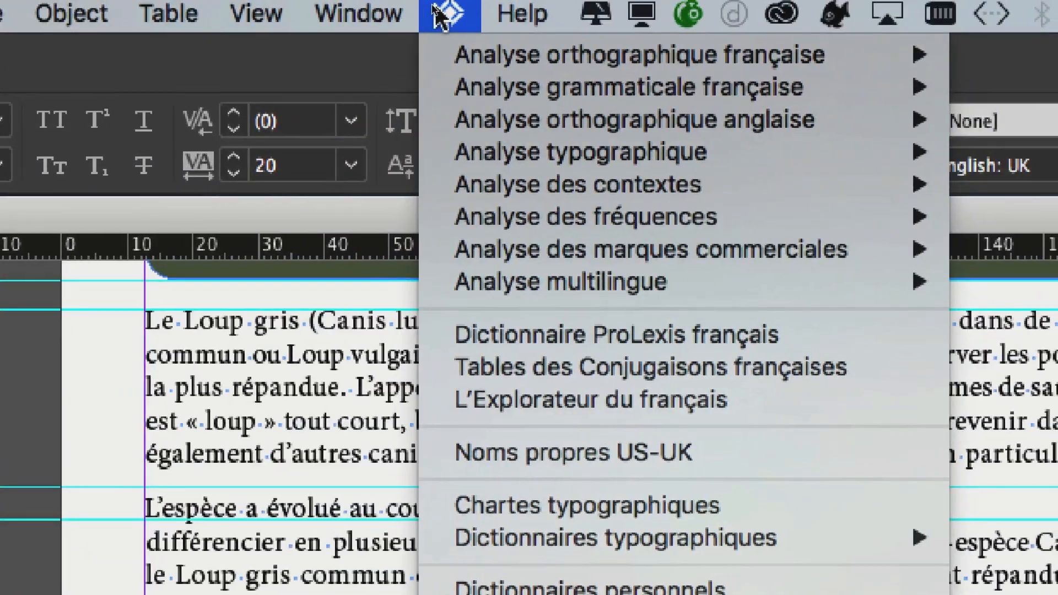
pyautogui.click(439, 12)
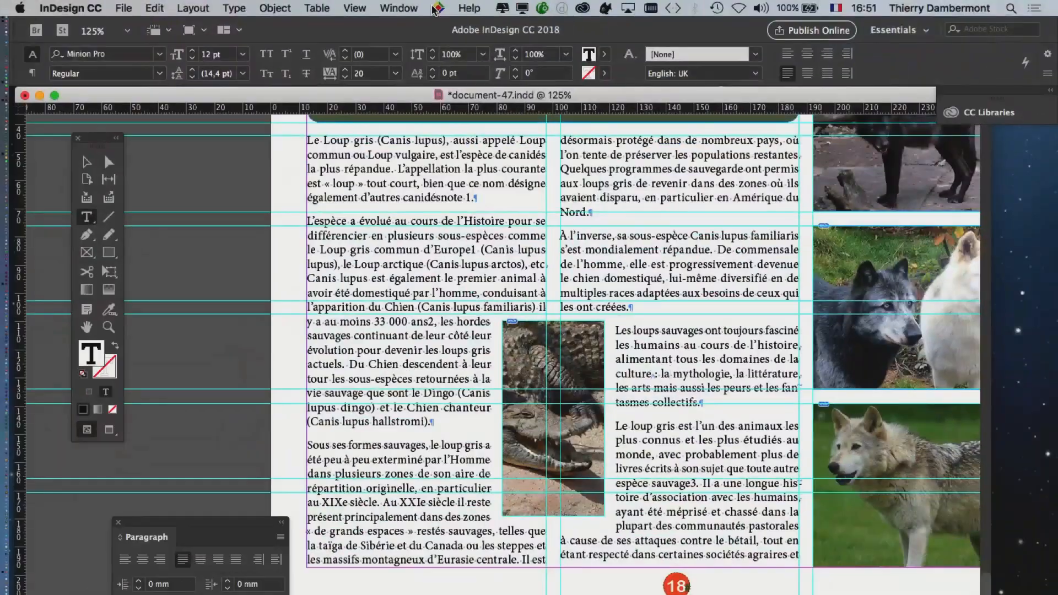
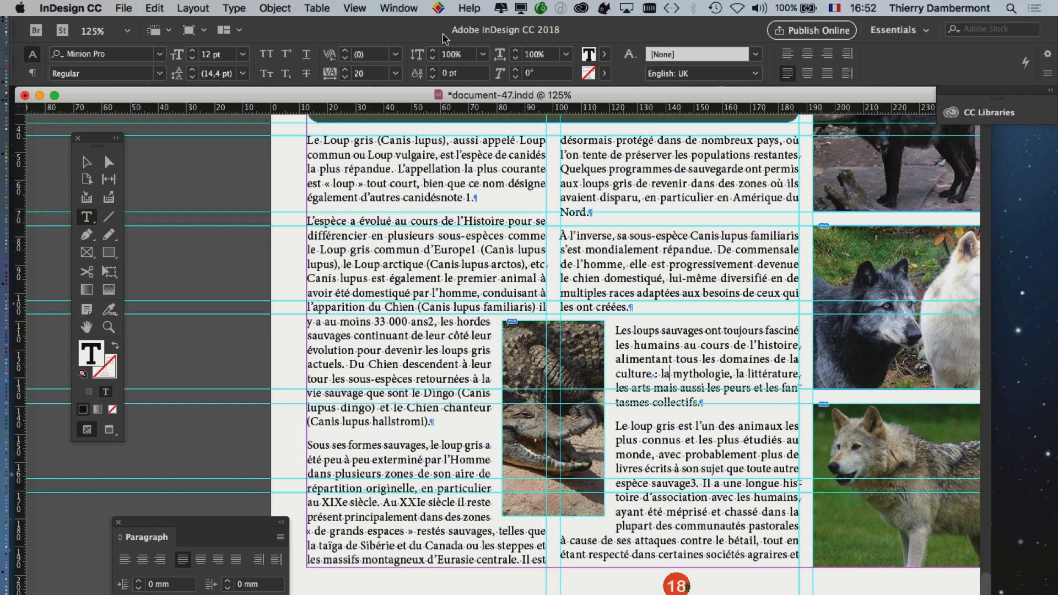
# Move the Paragraph panel further away from the article and leave text editing with the Selection tool, with nothing selected.
pyautogui.scroll(-1, 607, 334)
pyautogui.moveTo(654, 307); pyautogui.dragTo(400, 322)
pyautogui.moveTo(426, 368); pyautogui.dragTo(495, 310)
pyautogui.moveTo(251, 522); pyautogui.dragTo(198, 487)
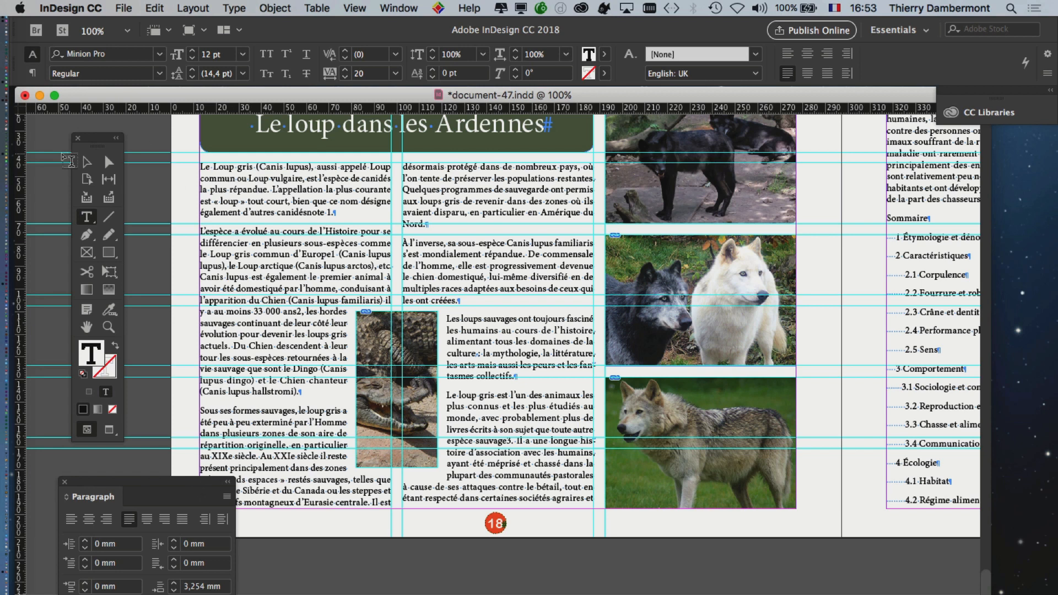
pyautogui.click(86, 161)
pyautogui.click(151, 220)
pyautogui.press('super+minus')
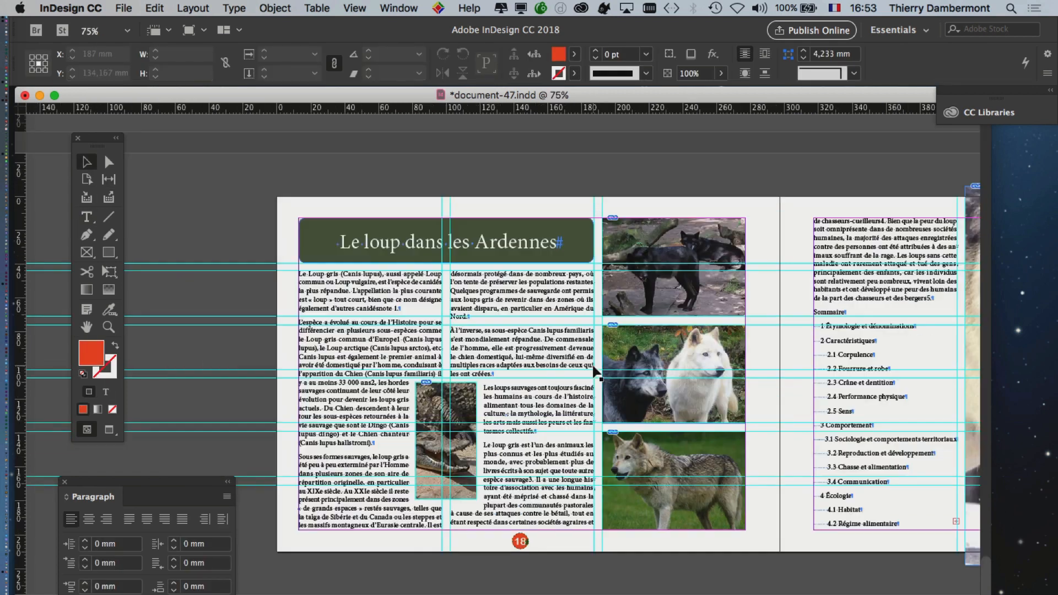